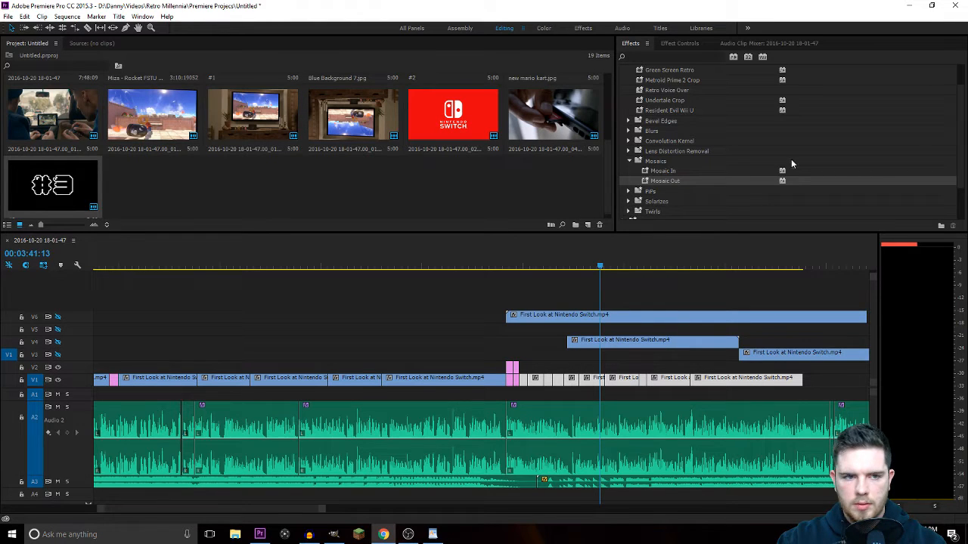
Resize the workspace areas so the Program monitor shows beside the narrowed project bin and effects list.
left_click_drag(613, 145, 378, 145)
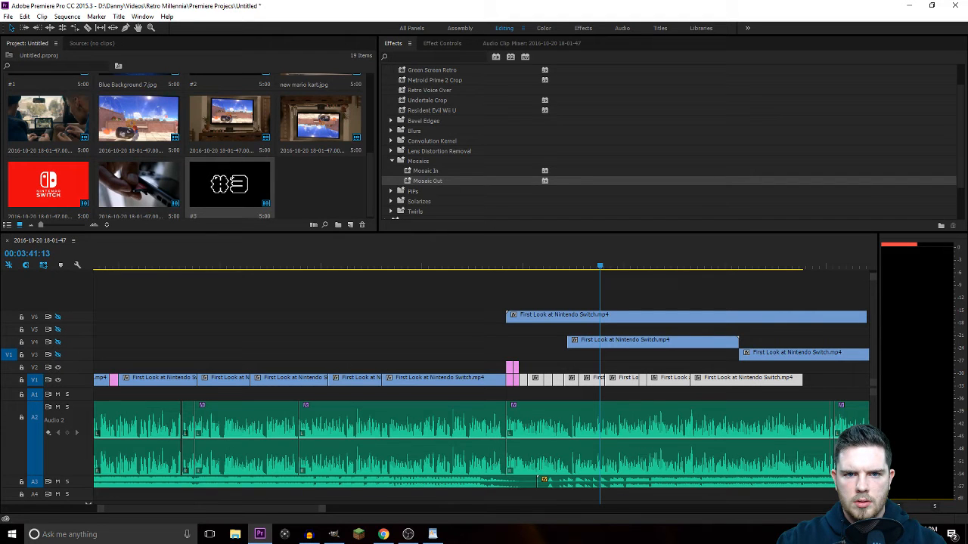
left_click_drag(965, 140, 673, 140)
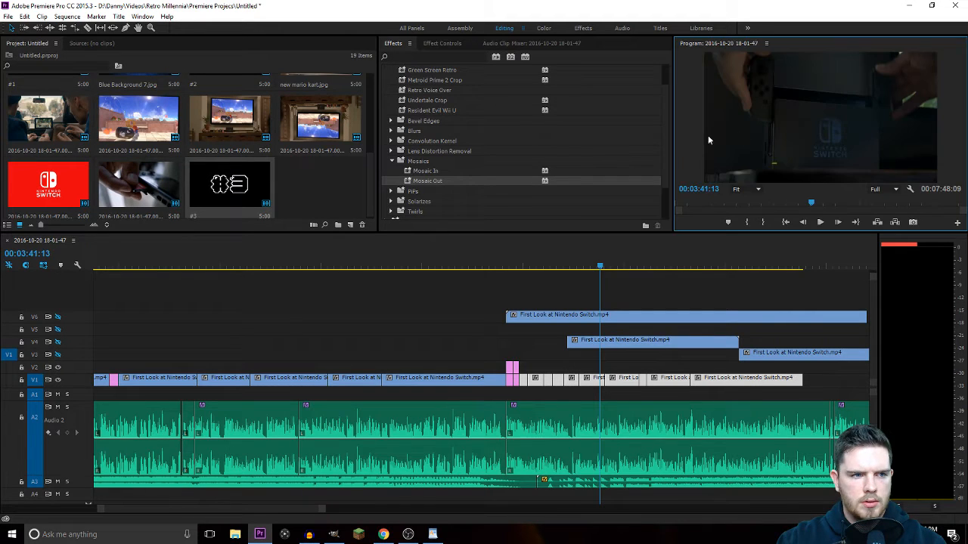
left_click(437, 294)
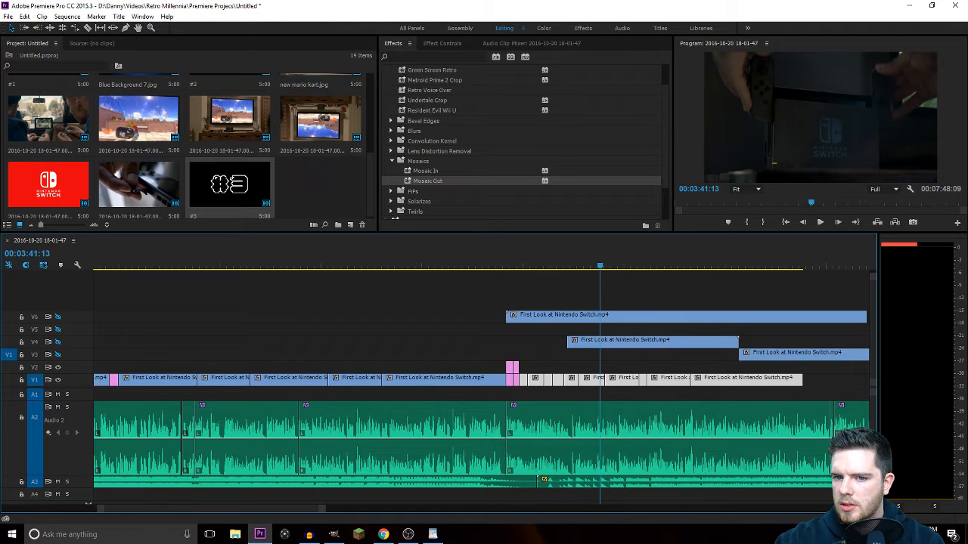
key("alt+Tab")
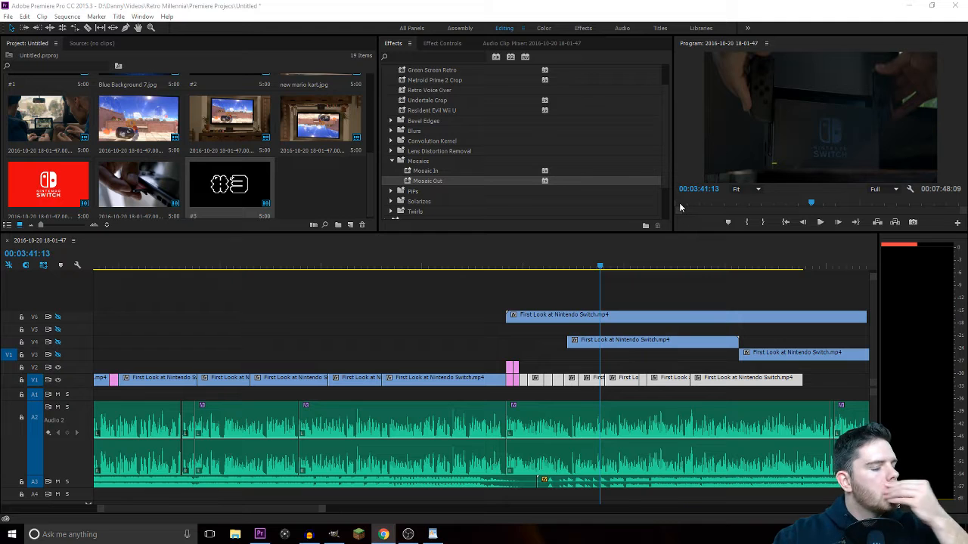
Play the sequence from about 00:03:30, and scrub on to the end of the V1 clips at 00:04:11:00.
left_click(504, 266)
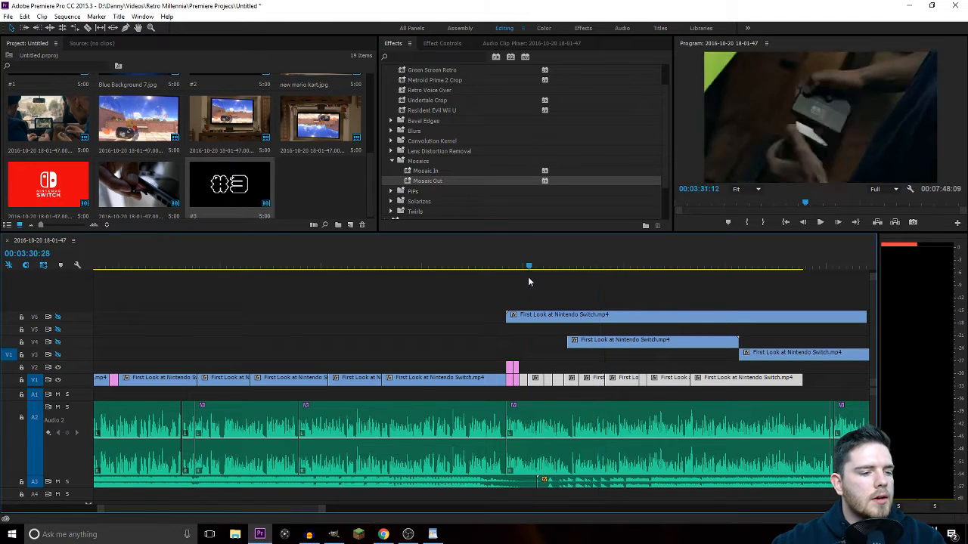
key("space")
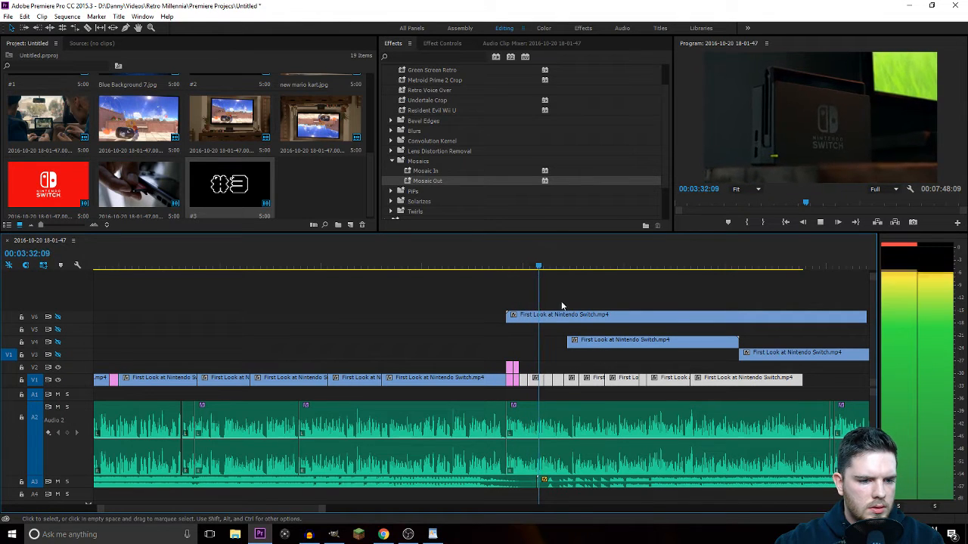
key("space")
left_click_drag(543, 268, 800, 268)
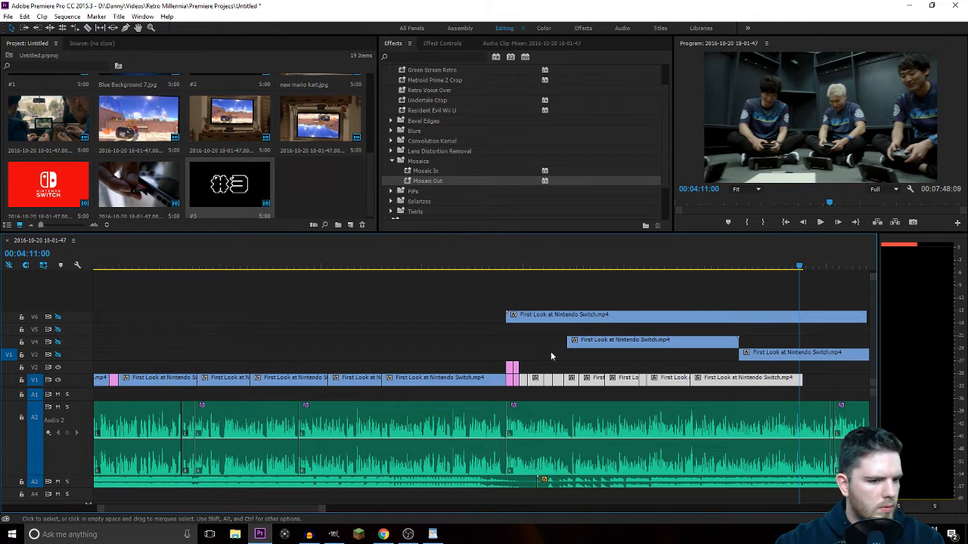
Delete the last First Look at Nintendo Switch.mp4 clip on track V1.
left_click_drag(802, 268, 706, 304)
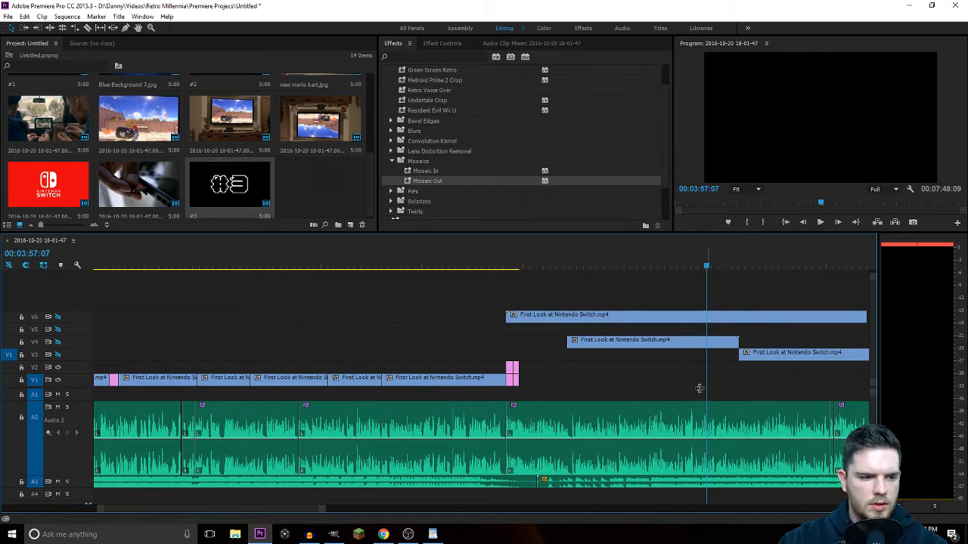
left_click(707, 377)
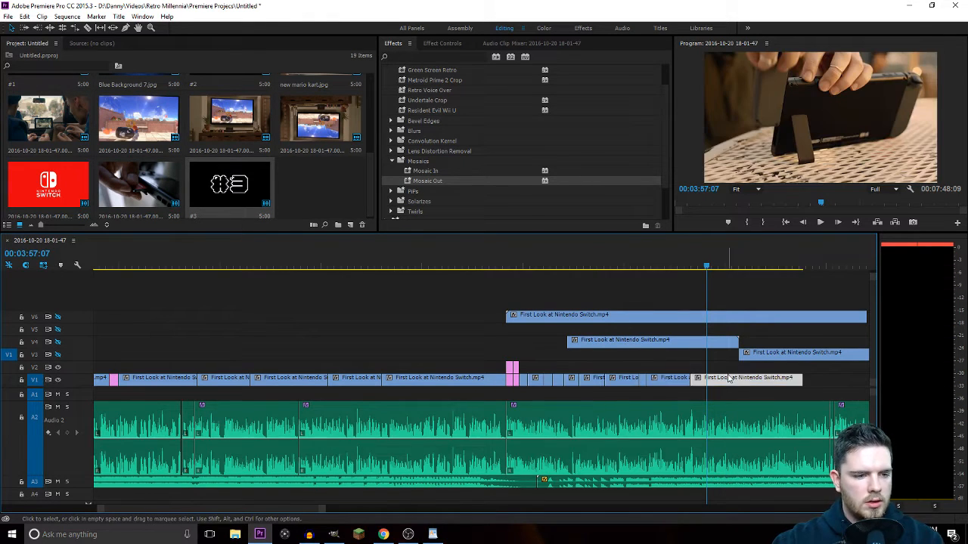
key("Delete")
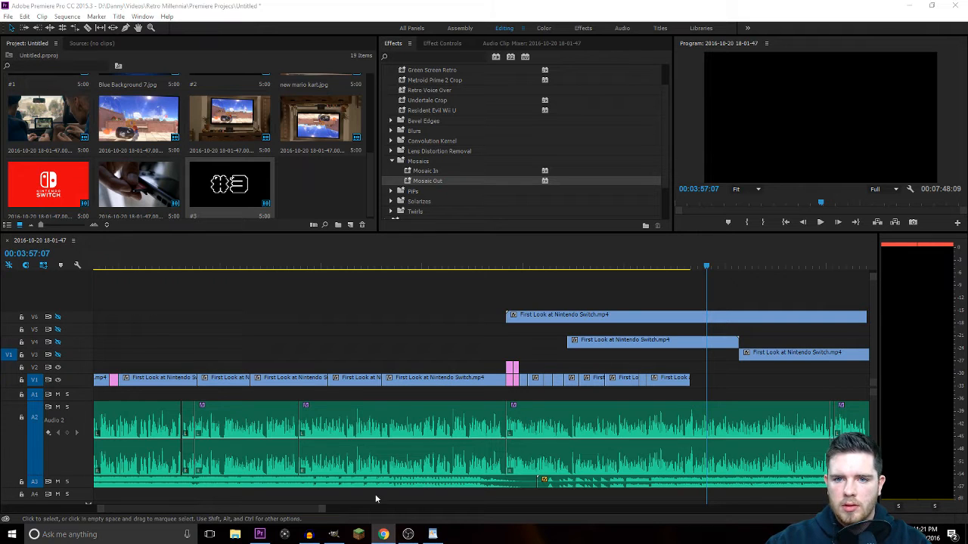
Open YTD Video Downloader and postpone the offered update.
left_click(11, 534)
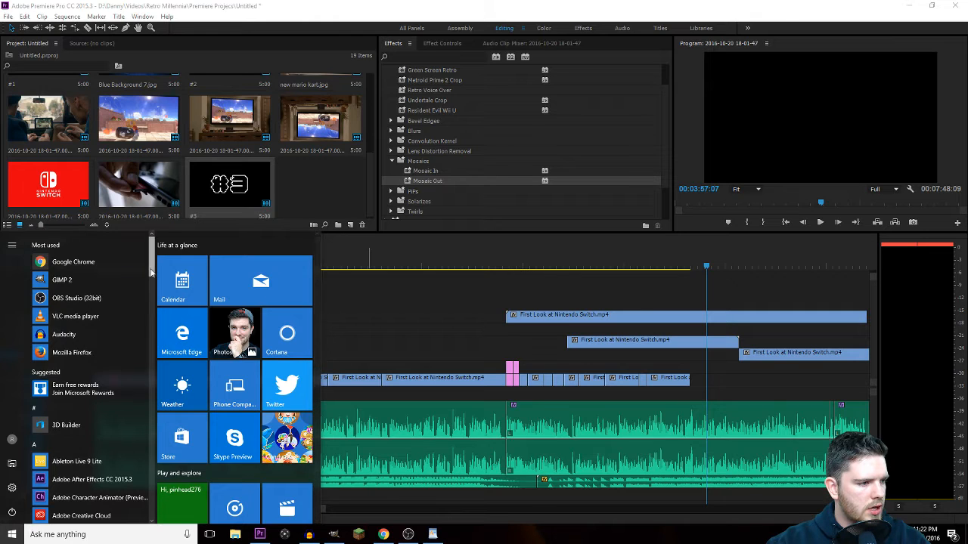
left_click_drag(153, 250, 154, 515)
left_click(91, 488)
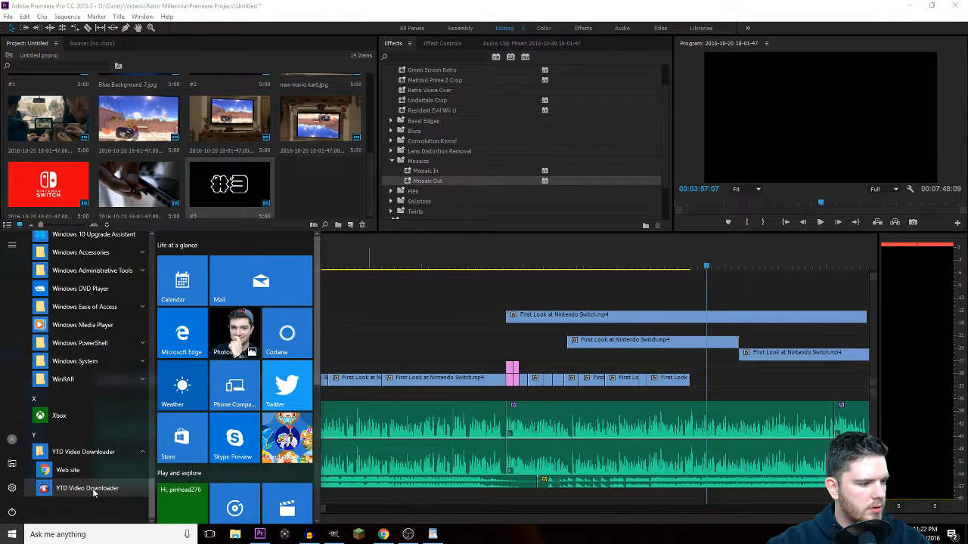
left_click(275, 424)
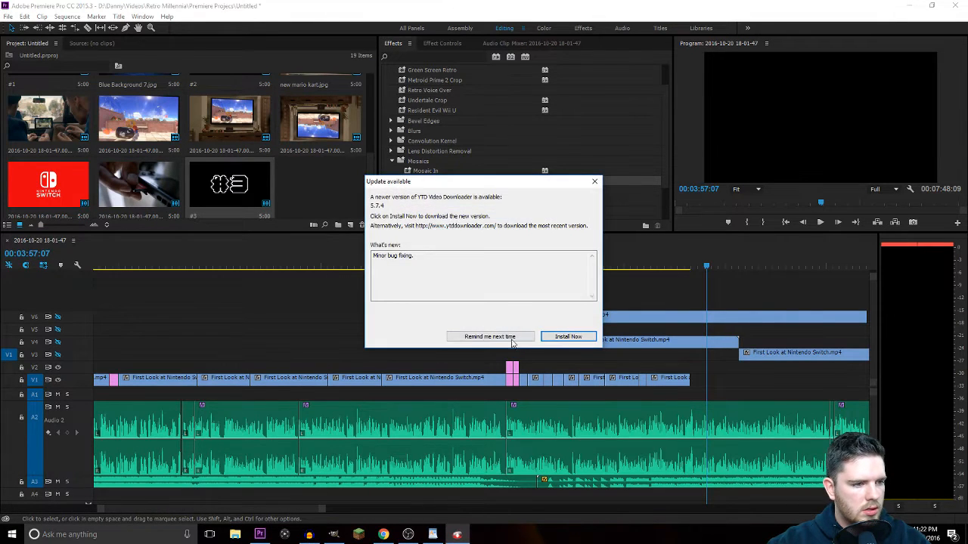
left_click(490, 337)
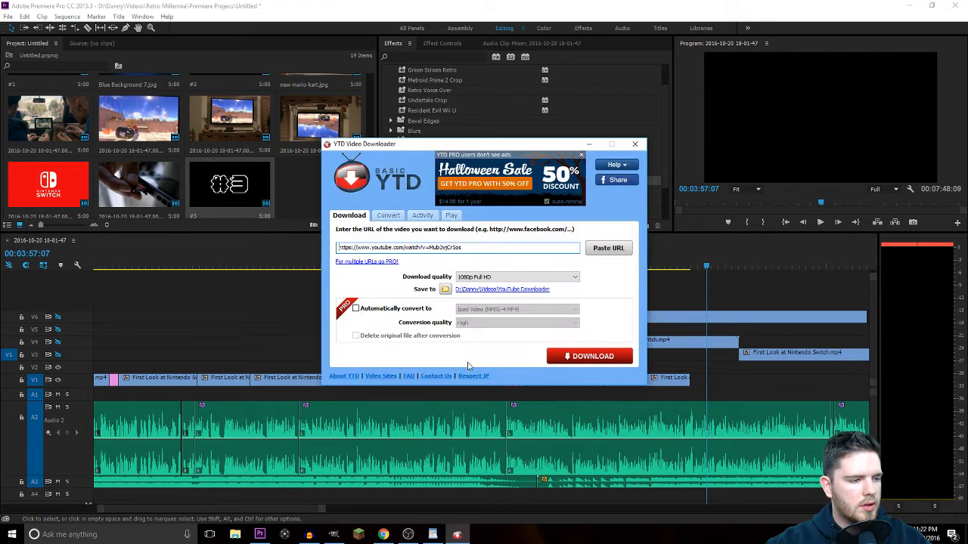
Download the Nintendo 3DS - Hardware Trailer at 1080p Full HD and close the downloader.
left_click(598, 355)
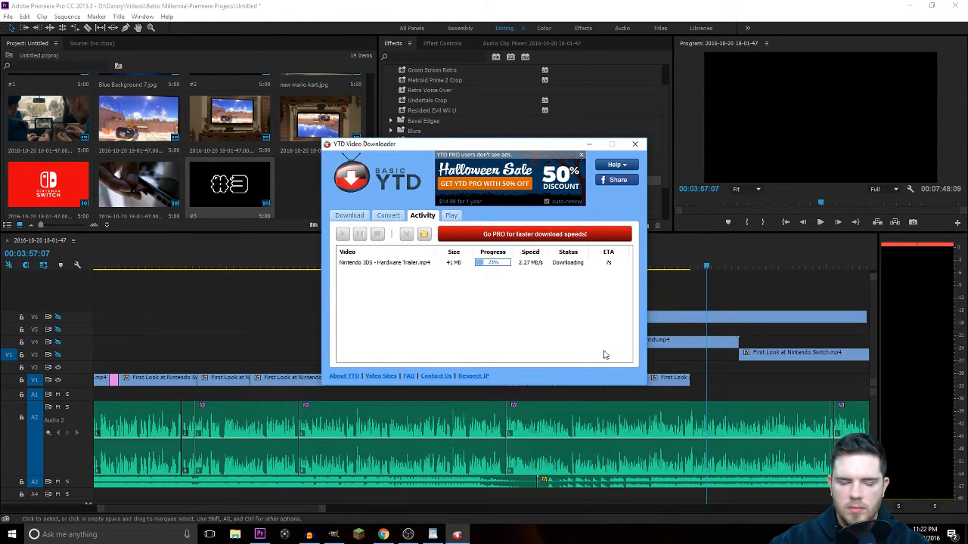
key("alt+Tab")
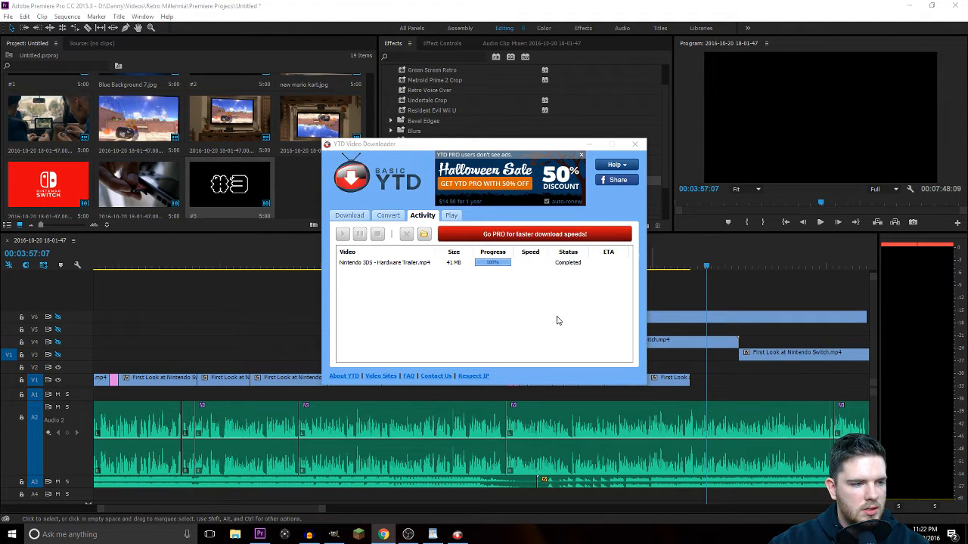
left_click(634, 144)
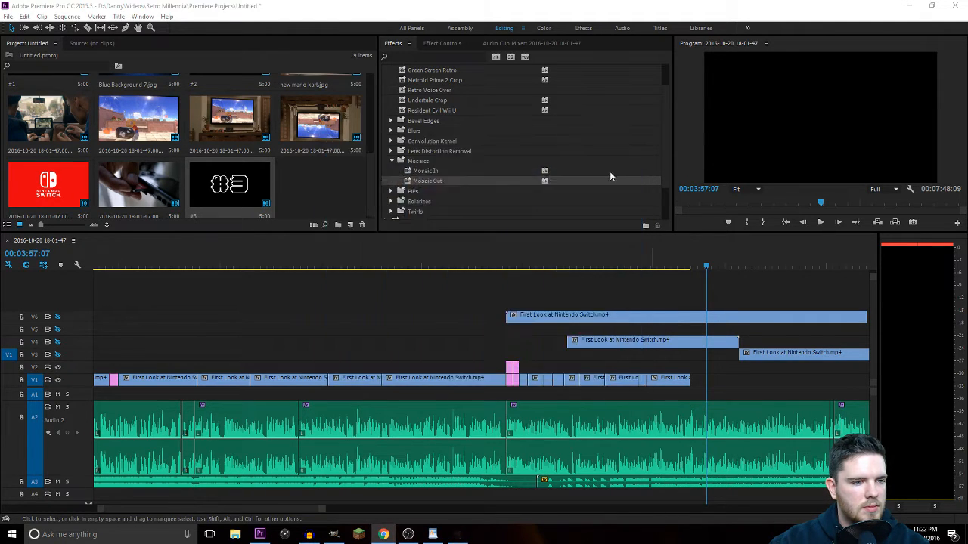
Import the Nintendo 3DS - Hardware Trailer into the Premiere Pro project from the Videos > YouTube Downloader folder.
double_click(343, 185)
left_click(180, 46)
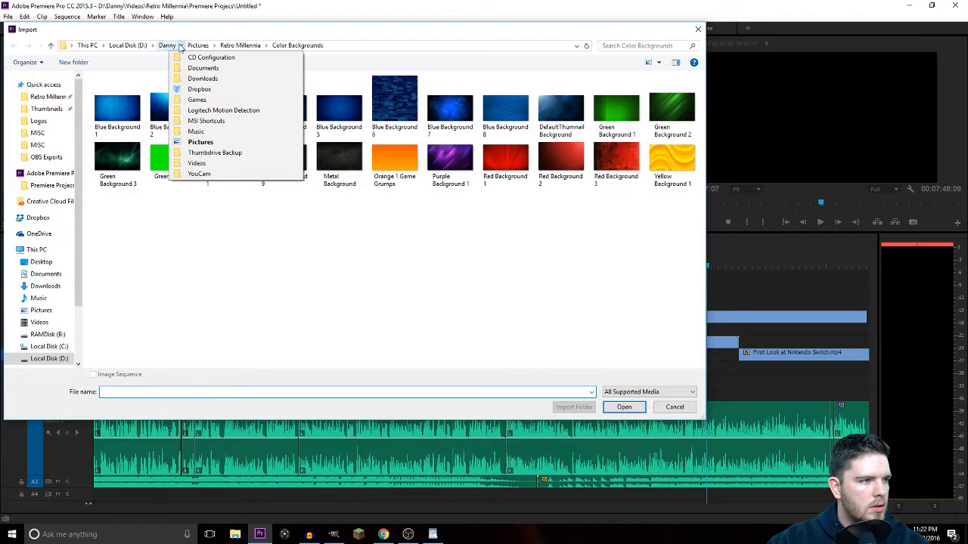
left_click(196, 164)
double_click(170, 157)
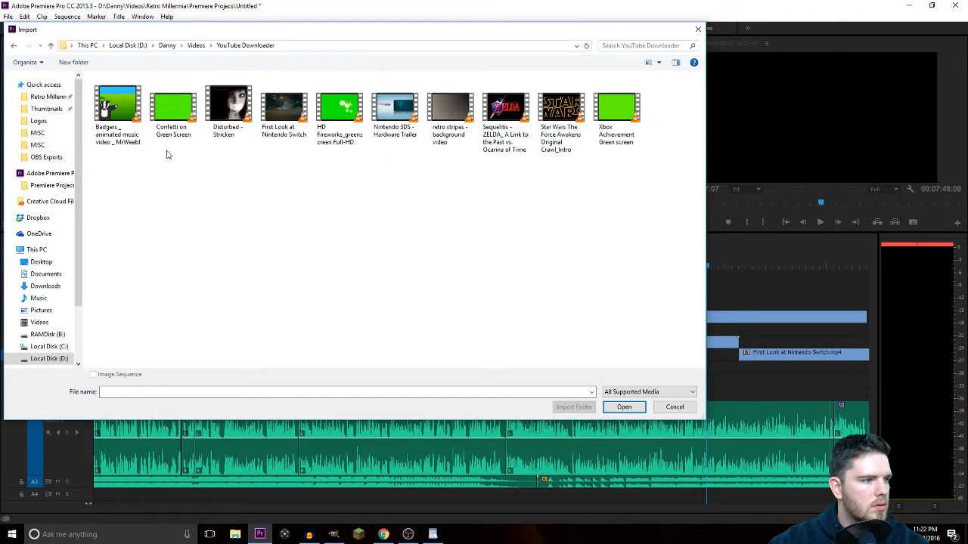
left_click(395, 99)
left_click(617, 406)
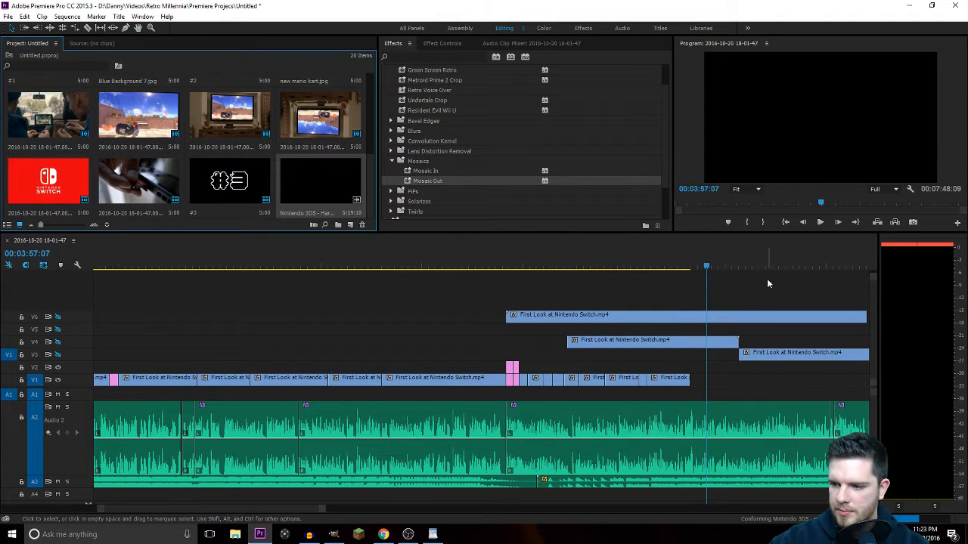
Play the sequence from just before the end of the last V1 clip through the empty stretch.
left_click_drag(703, 268, 679, 267)
key("space")
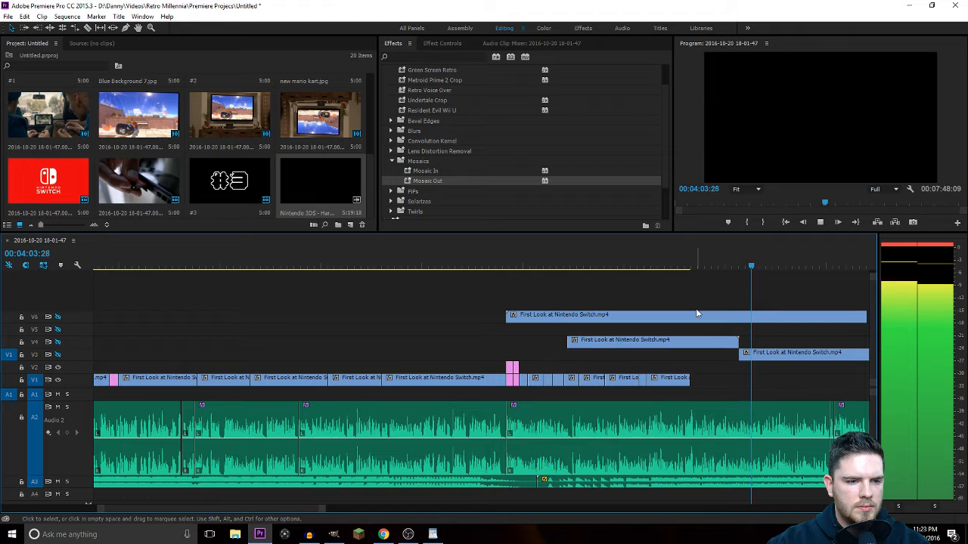
key("space")
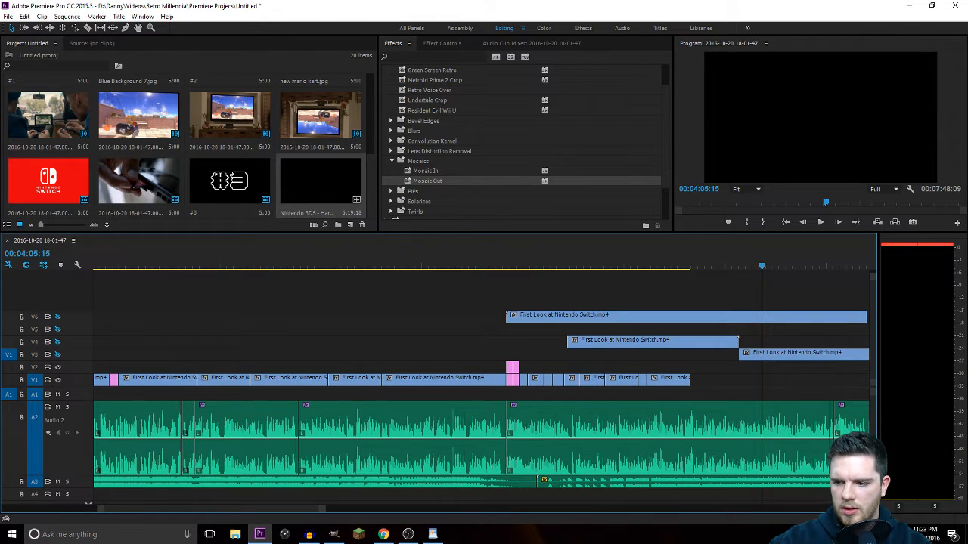
key("alt+Tab")
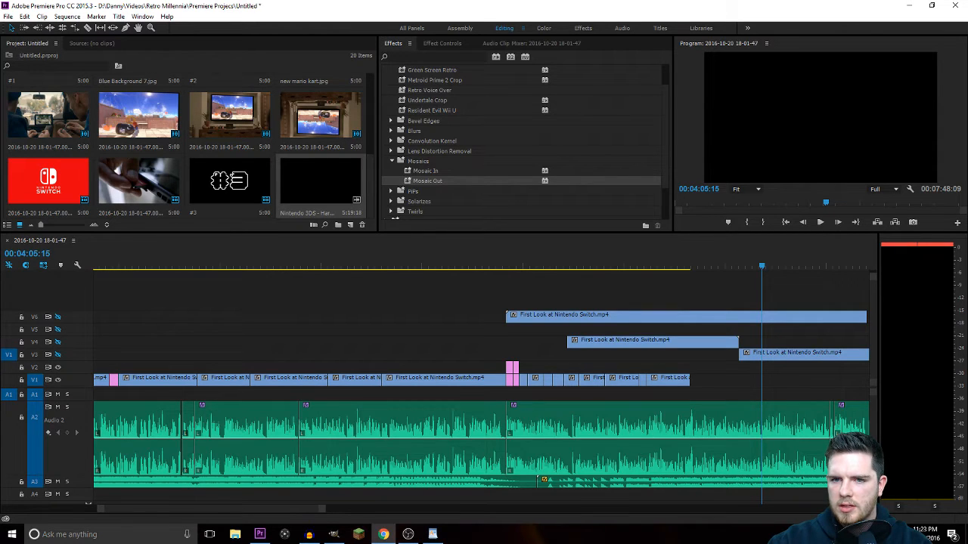
Search Windows for youtube, and locate YTD Video Downloader in the list of installed apps.
left_click(49, 538)
type("youtube")
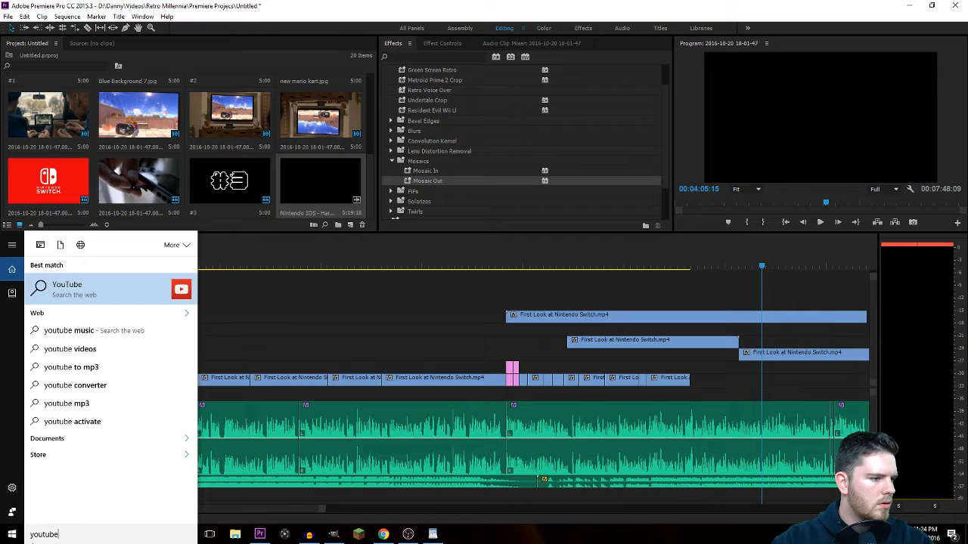
left_click(12, 534)
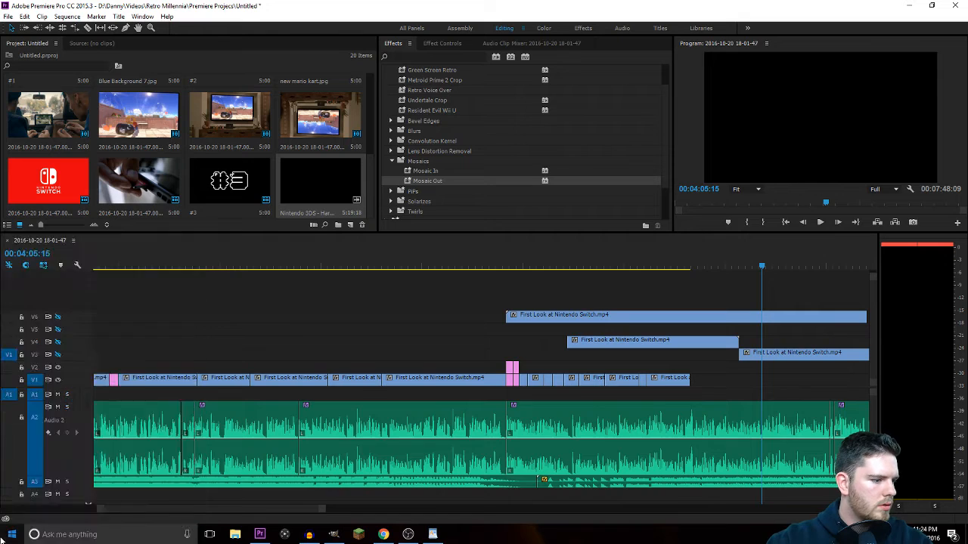
scroll(72, 476, "down", 20)
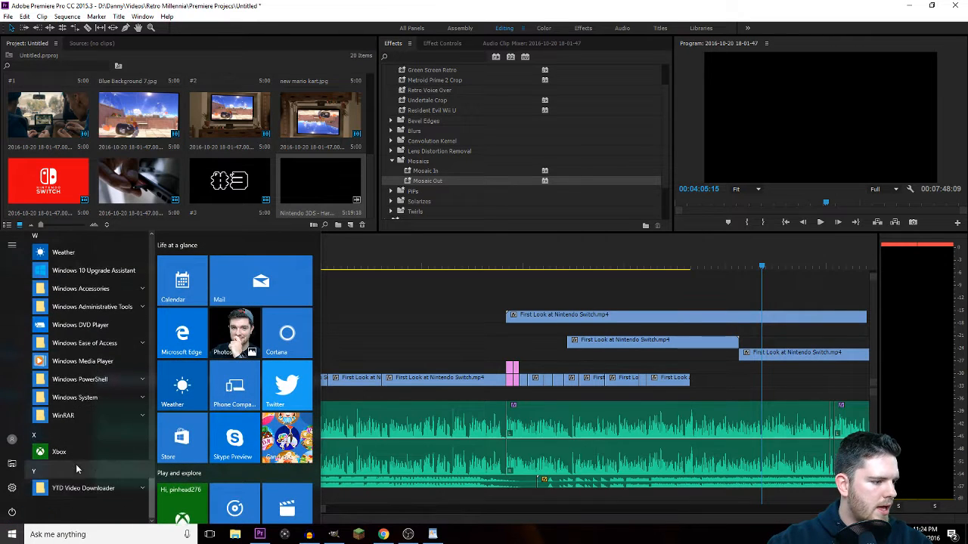
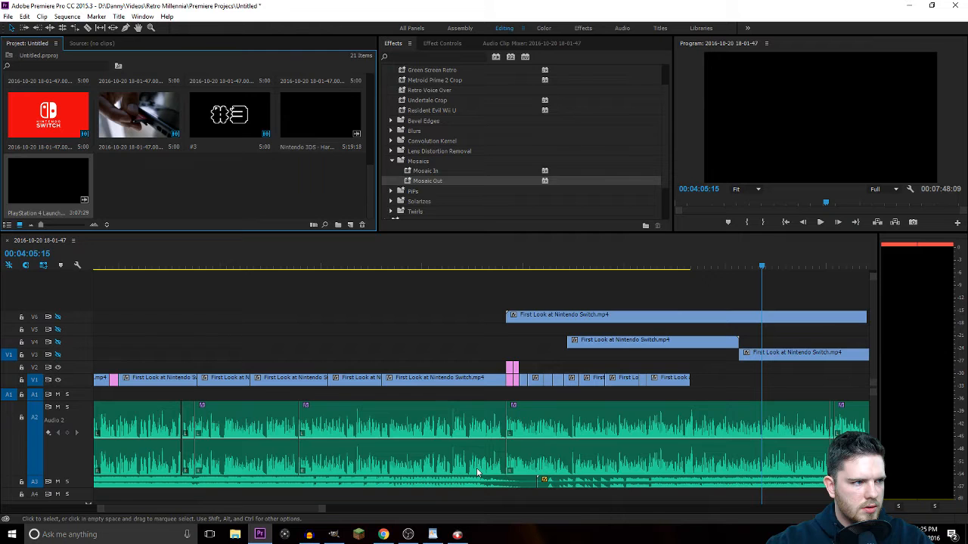
Move the short clip and the adjoining 00_04_27_10 still image from track V1 up to V3.
scroll(306, 501, "down", 5)
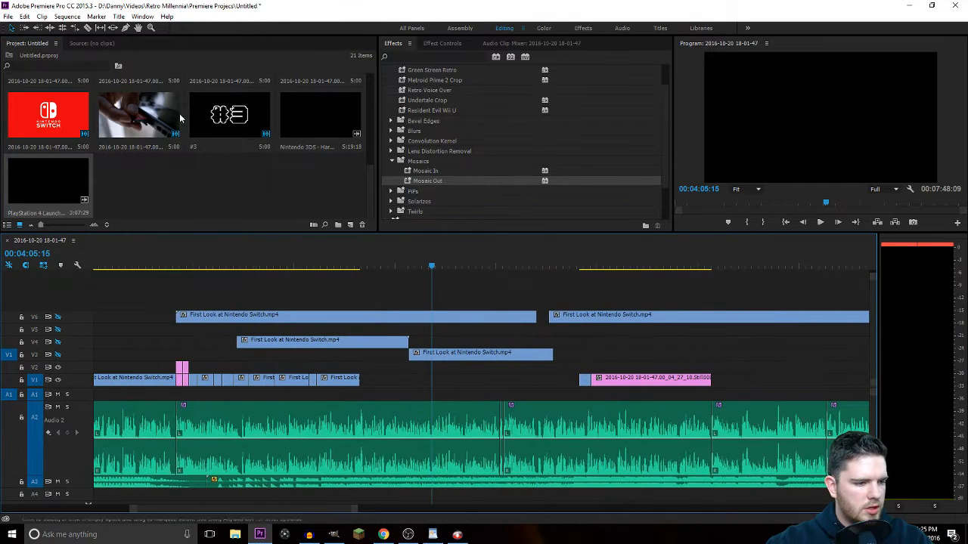
left_click_drag(84, 157, 199, 162)
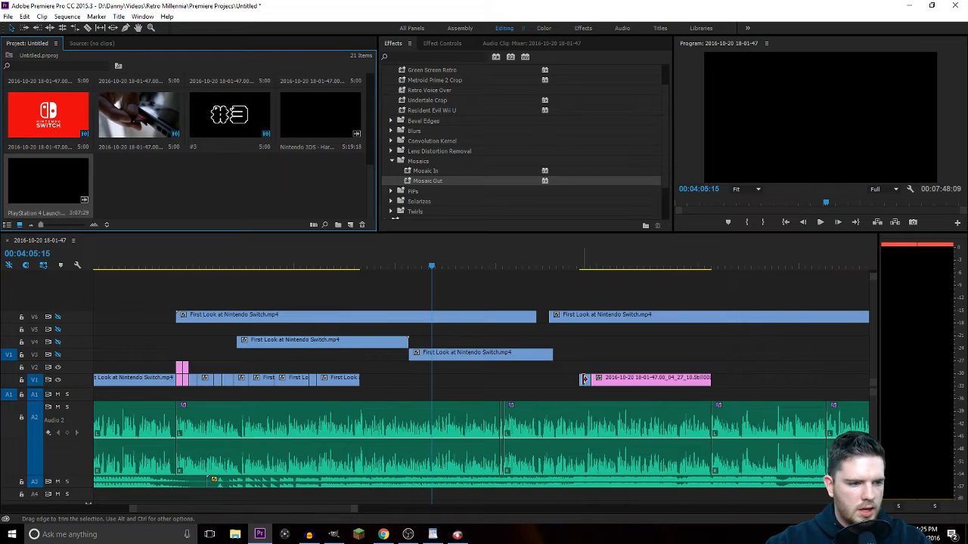
left_click_drag(584, 378, 616, 361)
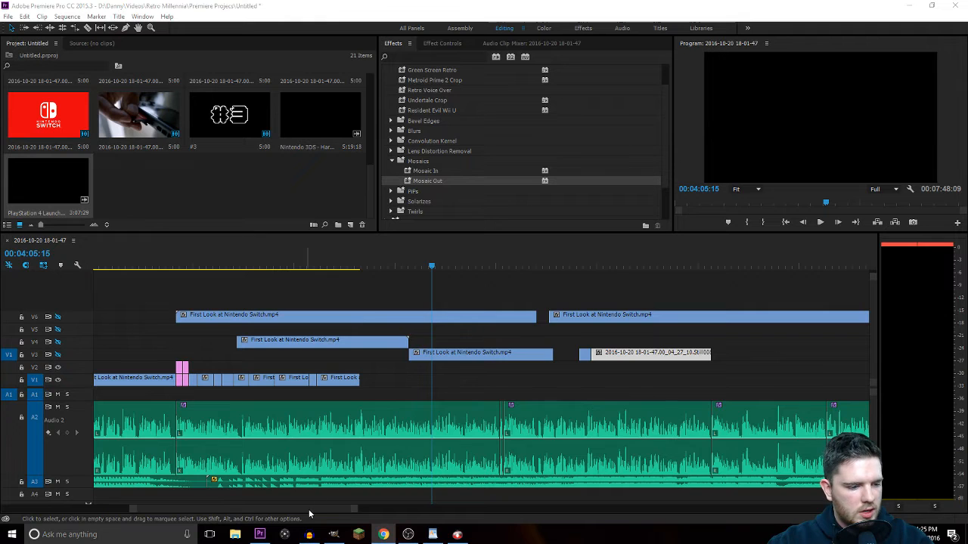
Place the PlayStation 4 Launch video on V1 directly after the last Nintendo Switch clip and scrub through it to 00:04:58:07.
scroll(291, 511, "left", 4)
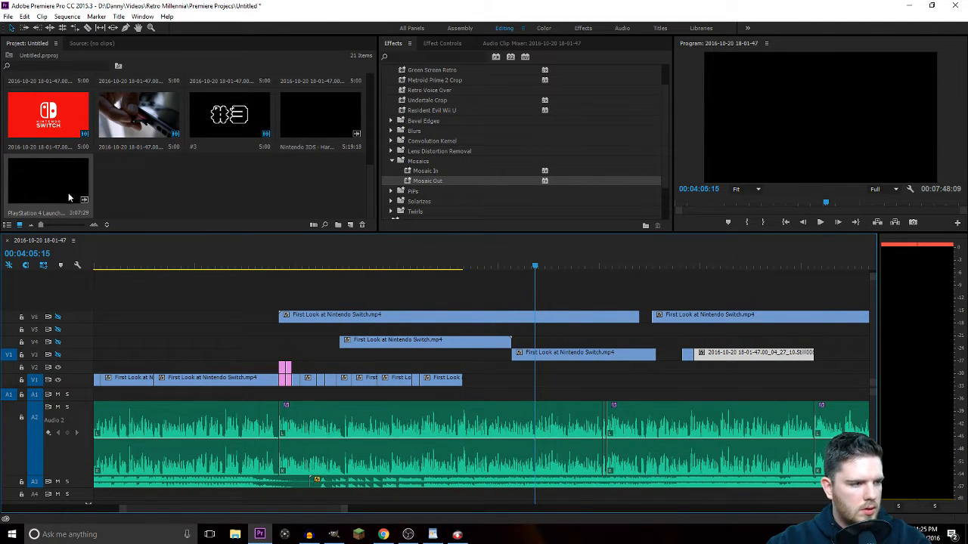
left_click_drag(65, 197, 219, 172)
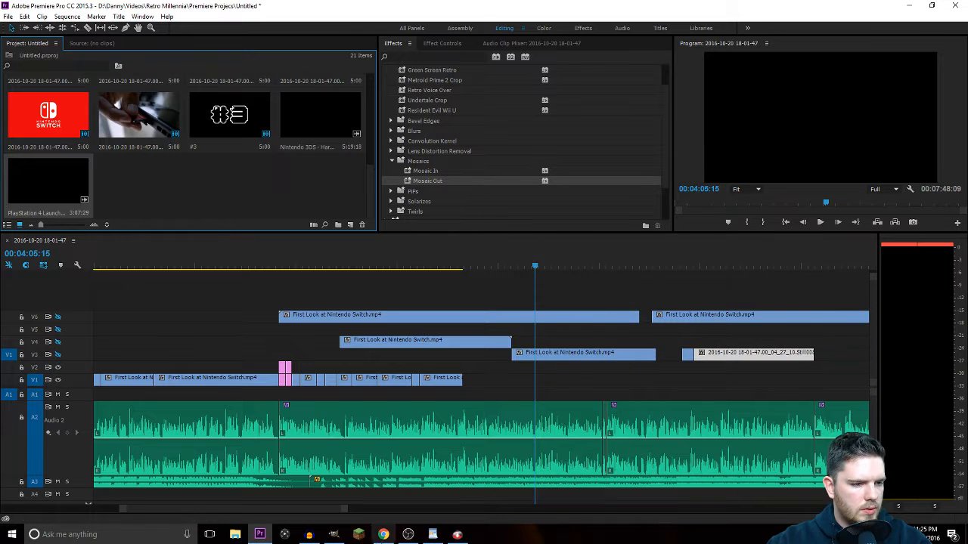
scroll(398, 475, "right", 10)
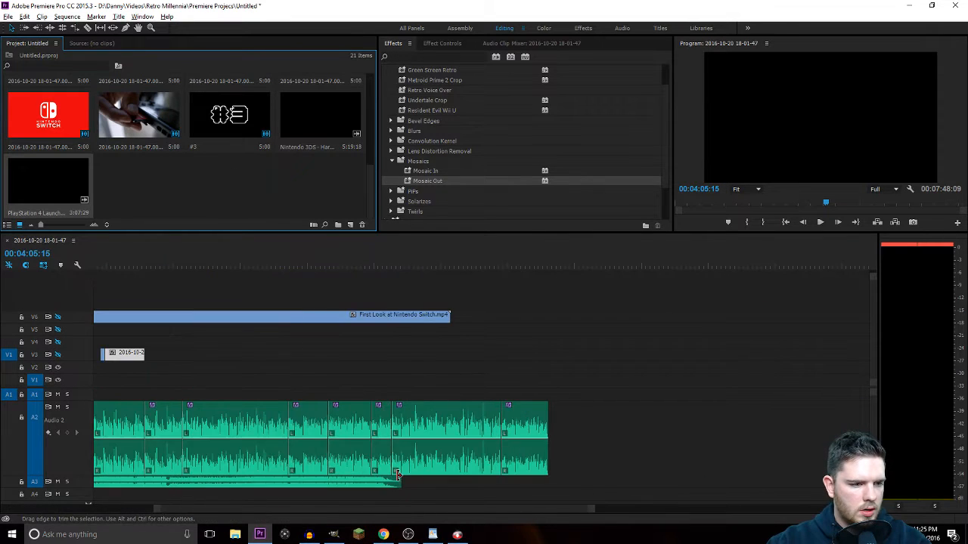
scroll(187, 493, "left", 10)
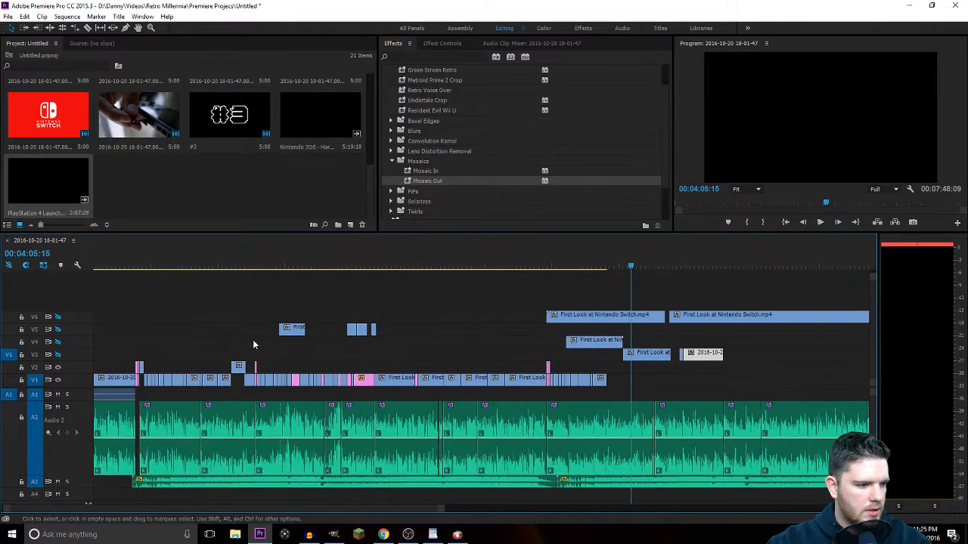
left_click_drag(64, 193, 611, 381)
left_click_drag(632, 266, 750, 303)
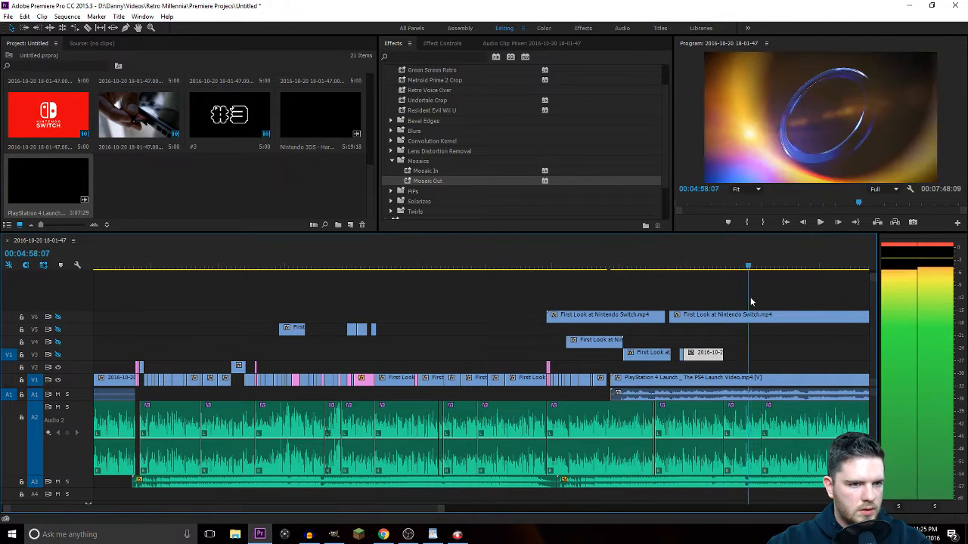
Unlink the PlayStation 4 Launch video from its audio and delete the audio from track A1.
left_click_drag(378, 511, 471, 515)
left_click(308, 393)
right_click(308, 393)
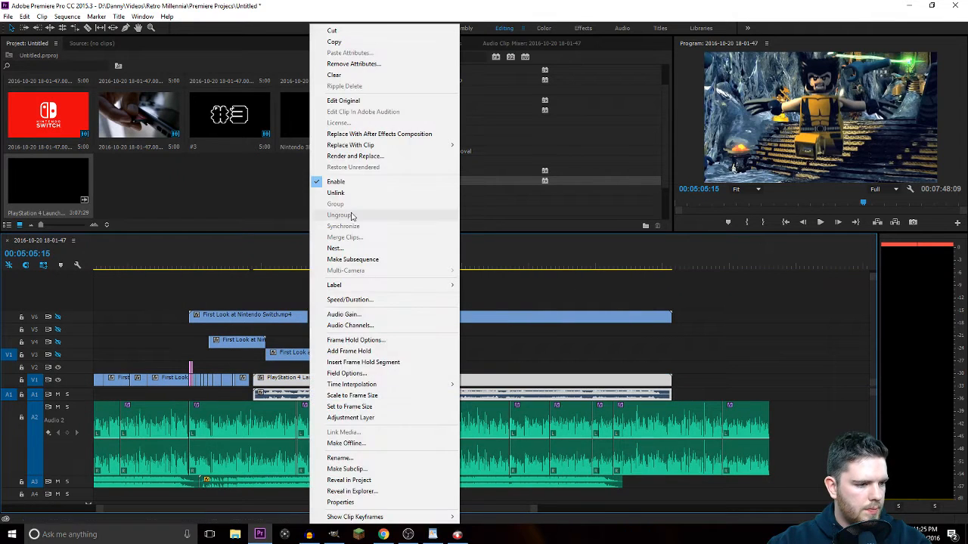
left_click(341, 190)
left_click(341, 394)
key("Delete")
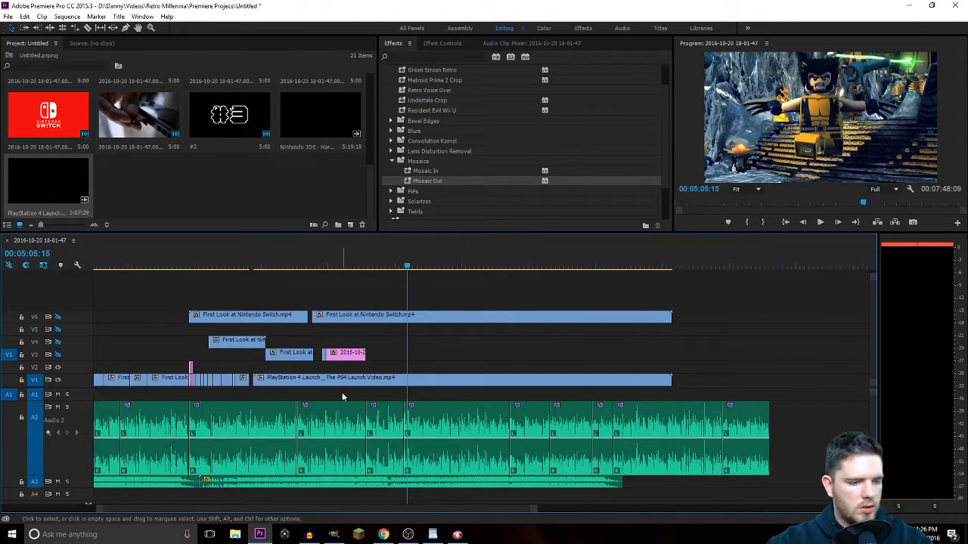
Split the PlayStation 4 Launch clip on V1 at 00:04:47:21 and again at 00:04:51:03.
left_click_drag(389, 265, 362, 268)
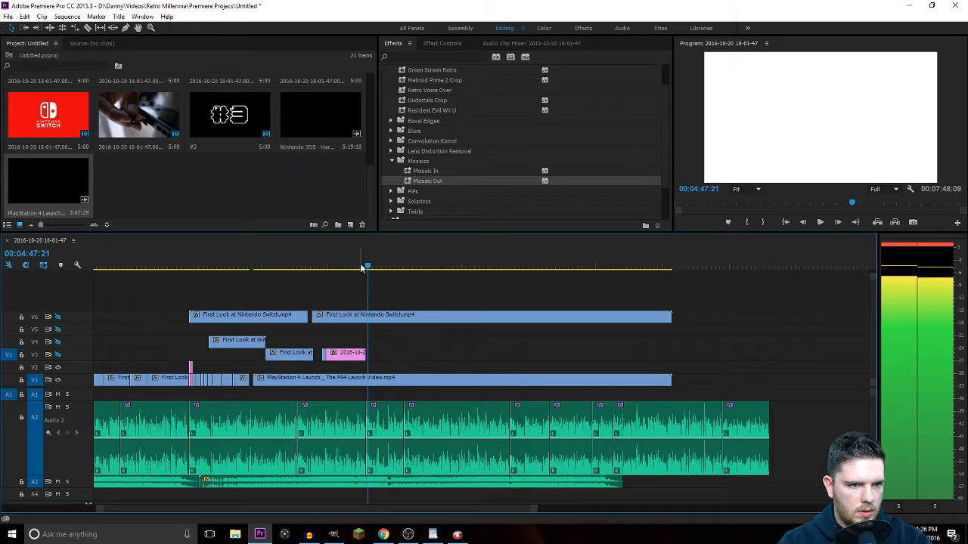
key("c")
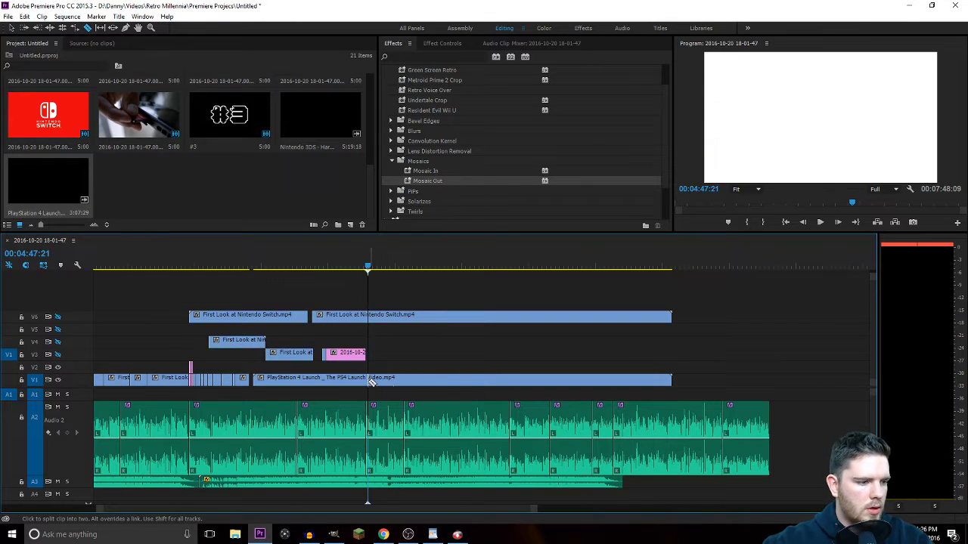
key("v")
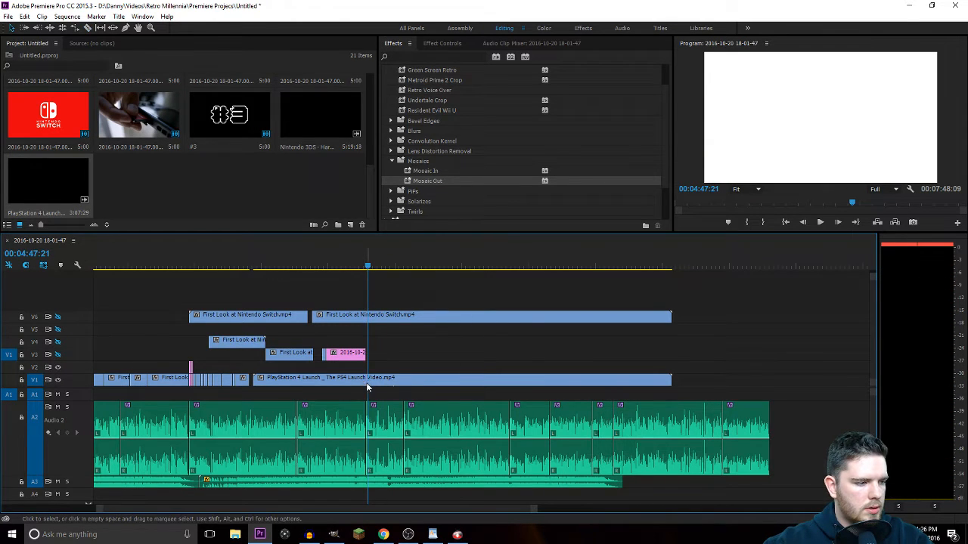
left_click(376, 382)
key("equal")
key("equal")
key("equal")
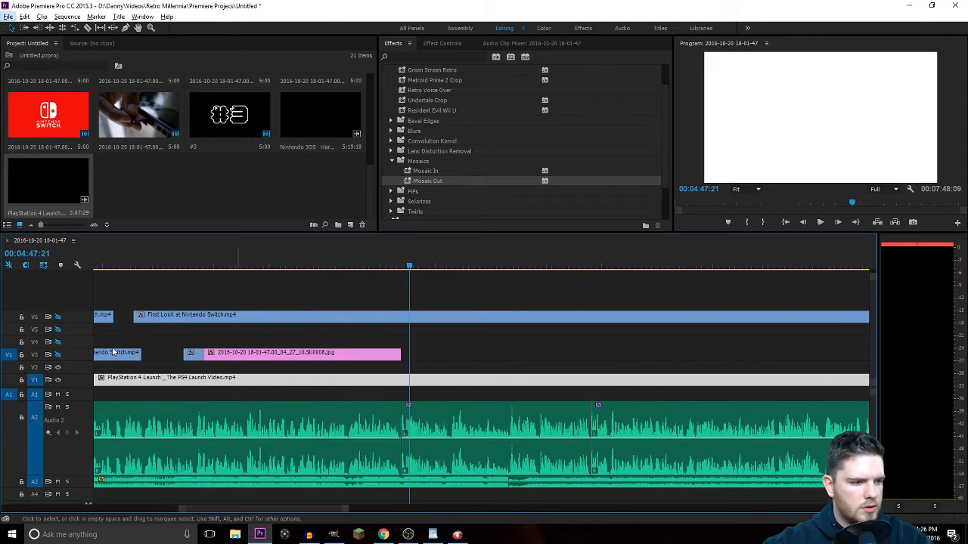
key("alt+c")
left_click(420, 263)
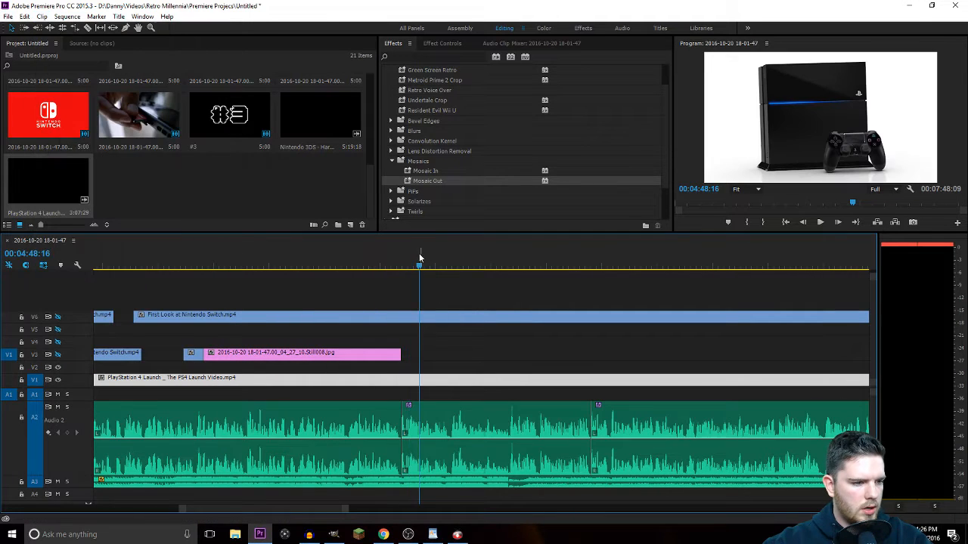
left_click(417, 266)
left_click(408, 265)
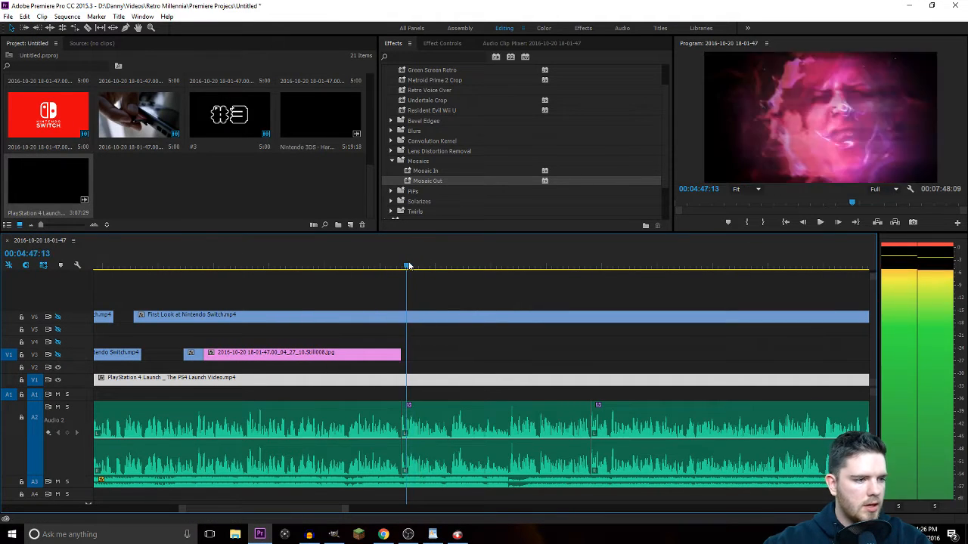
left_click_drag(408, 266, 409, 266)
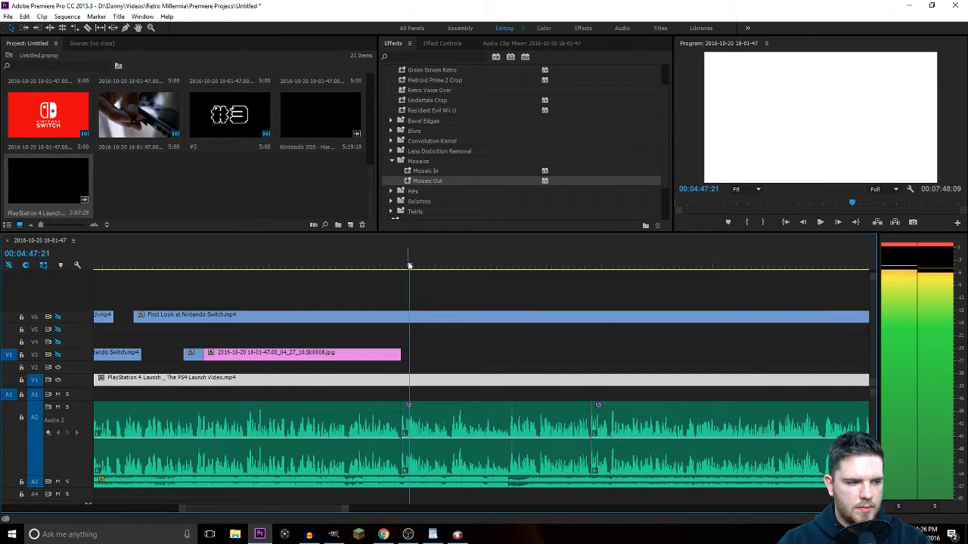
key("c")
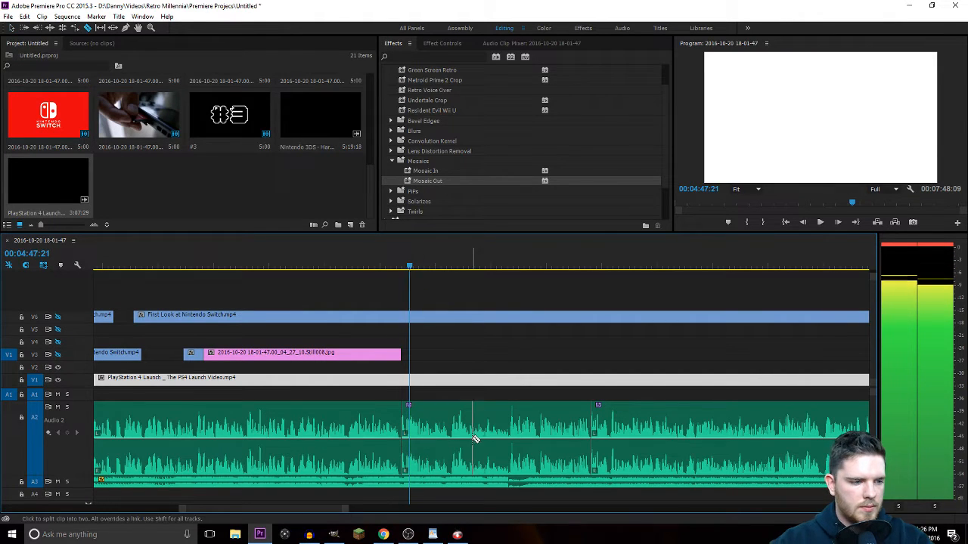
left_click(421, 383)
left_click_drag(410, 270, 447, 269)
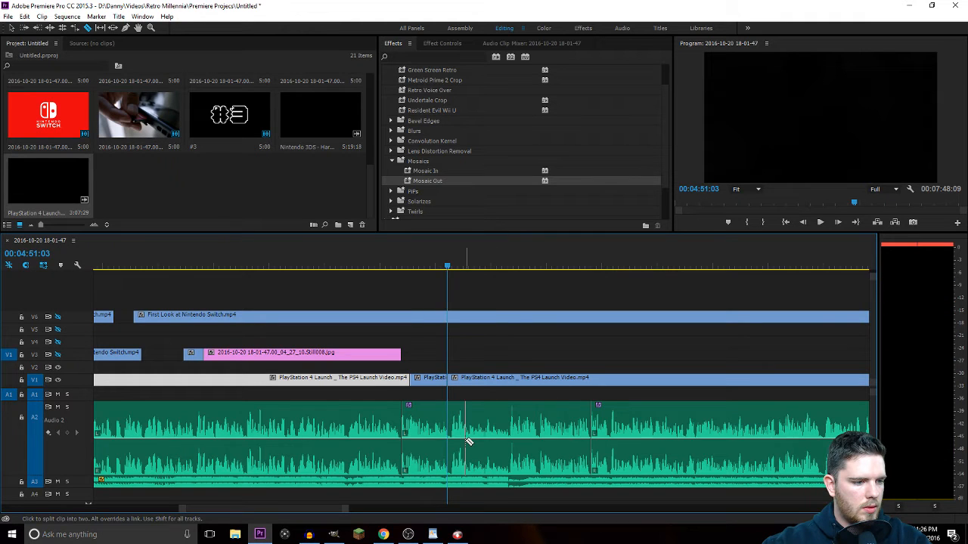
Scrub back through the first PlayStation 4 Launch segment, which ends at 00:04:47:21, and delete it from V1.
left_click_drag(446, 273, 243, 266)
scroll(286, 508, "up", 5)
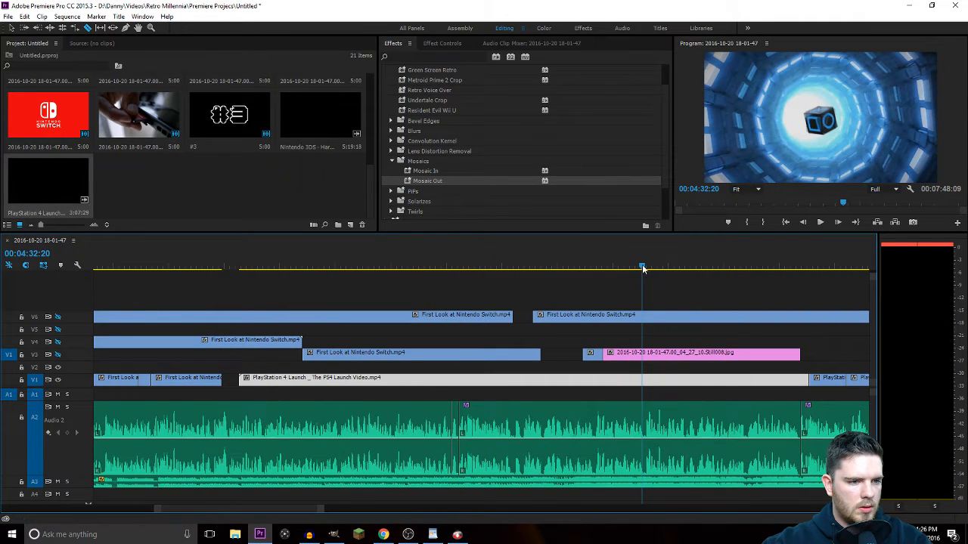
left_click_drag(643, 269, 290, 163)
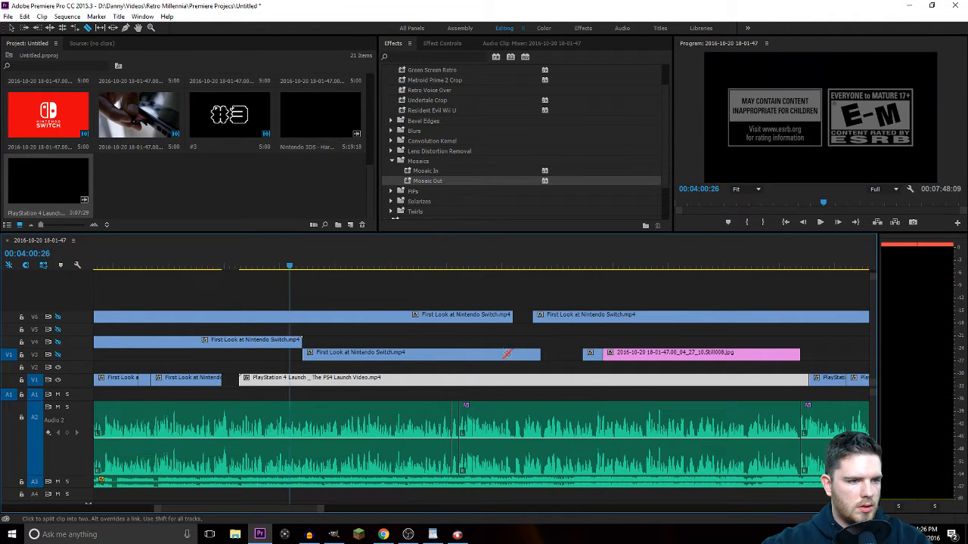
key("v")
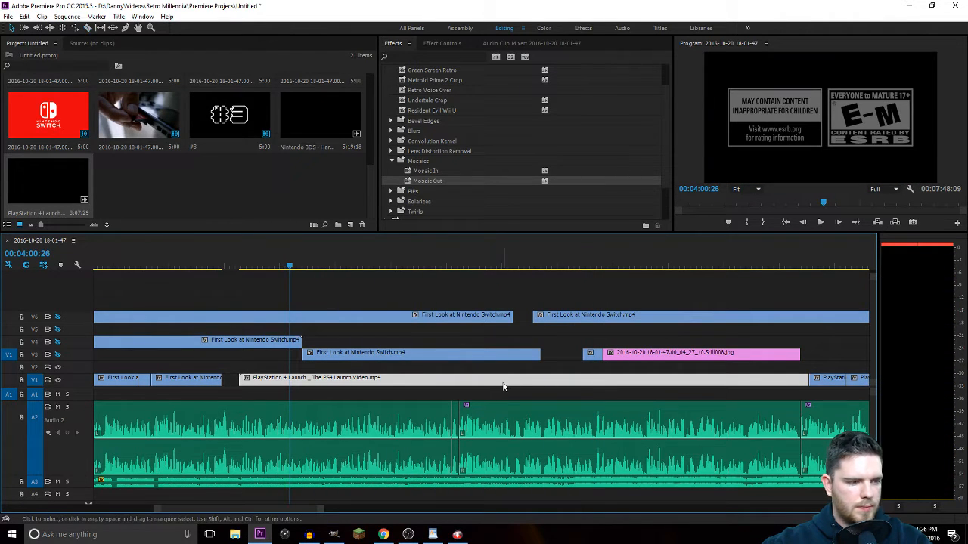
key("Delete")
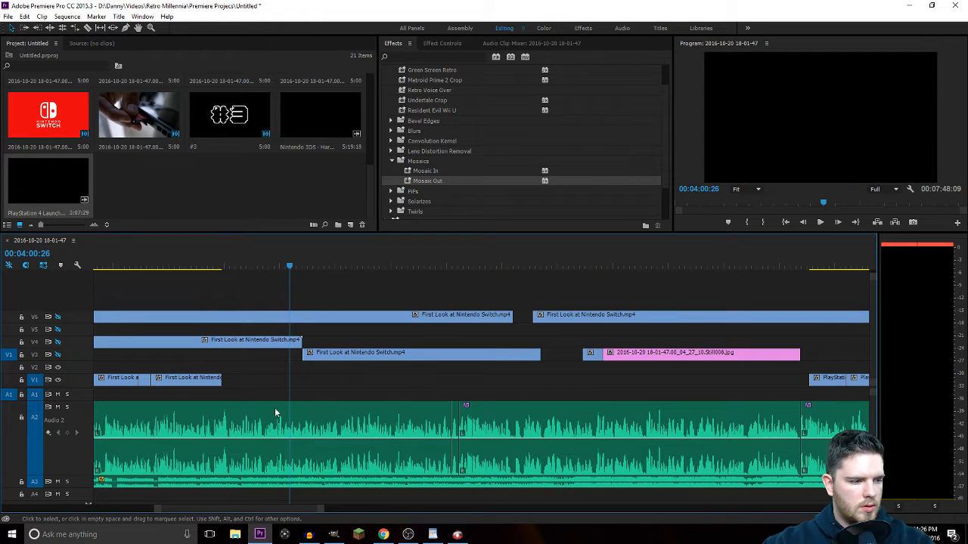
Scrub forward through the remaining PlayStation 4 Launch footage and split it at 00:05:01:21.
left_click_drag(309, 511, 340, 522)
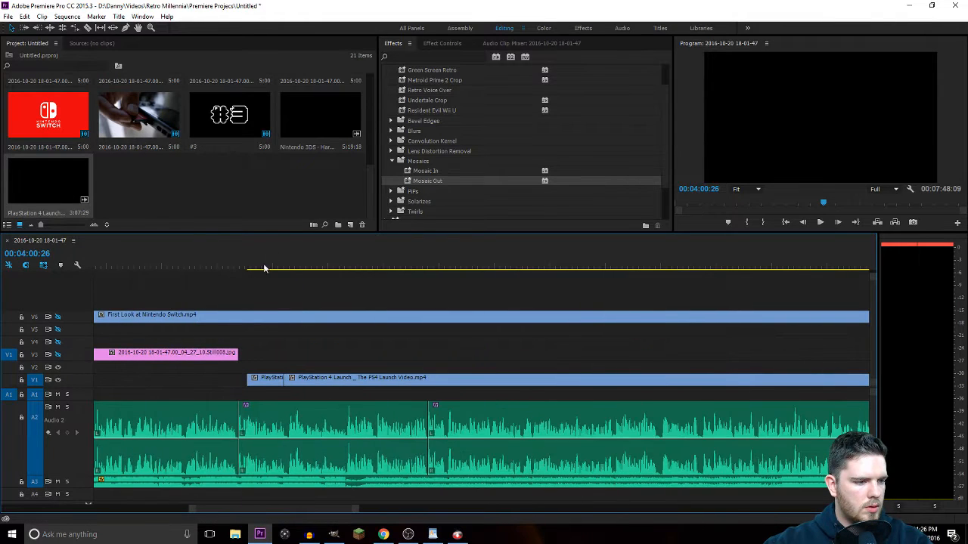
left_click_drag(264, 269, 405, 309)
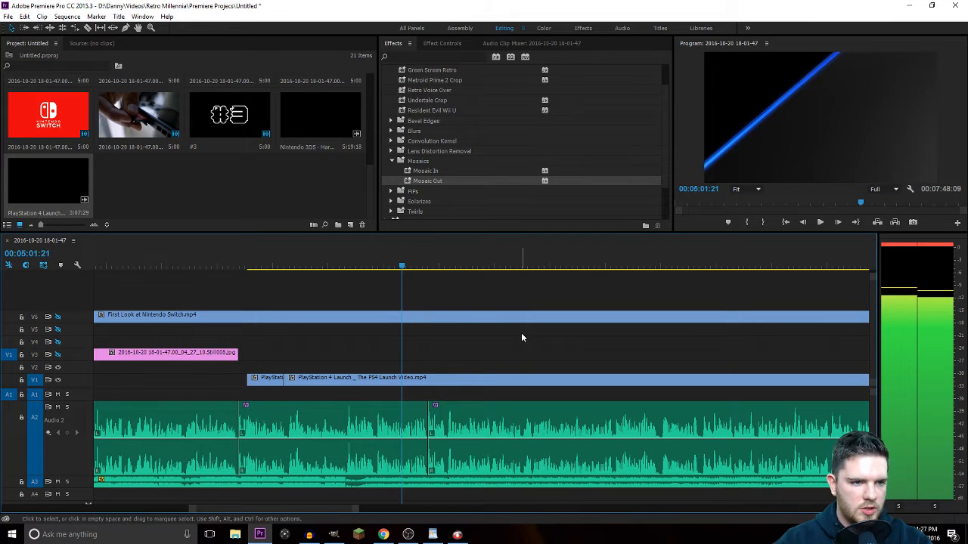
key("c")
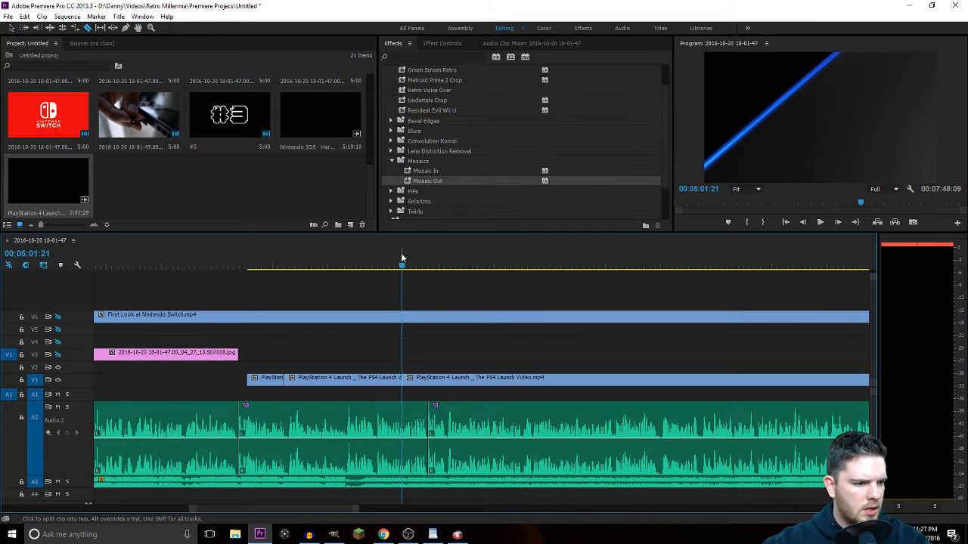
Find the end of the PS4 console shot frame by frame and split the PlayStation 4 Launch clip at 00:05:02:26.
left_click_drag(402, 266, 420, 273)
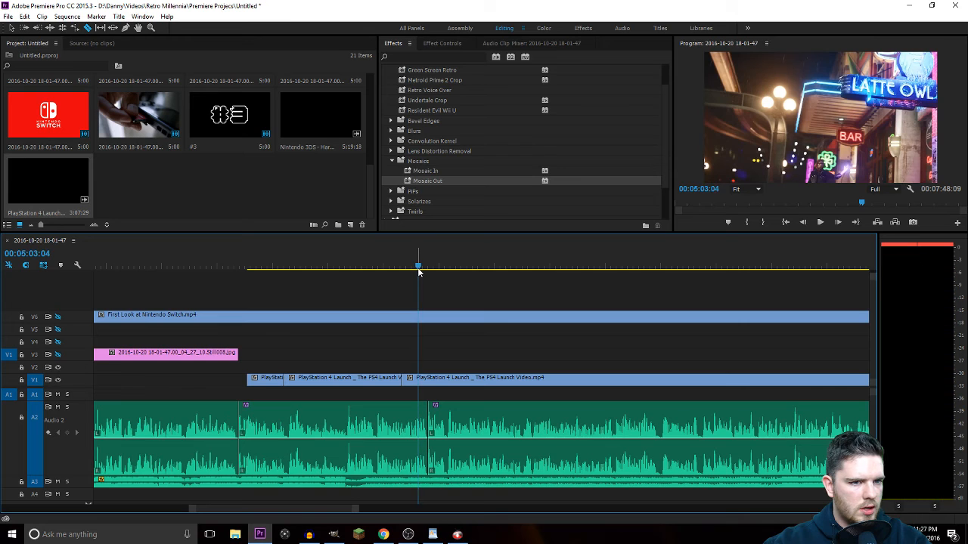
key("Left")
key("Left")
key("Left")
key("Left")
key("Left")
key("Left")
key("Left")
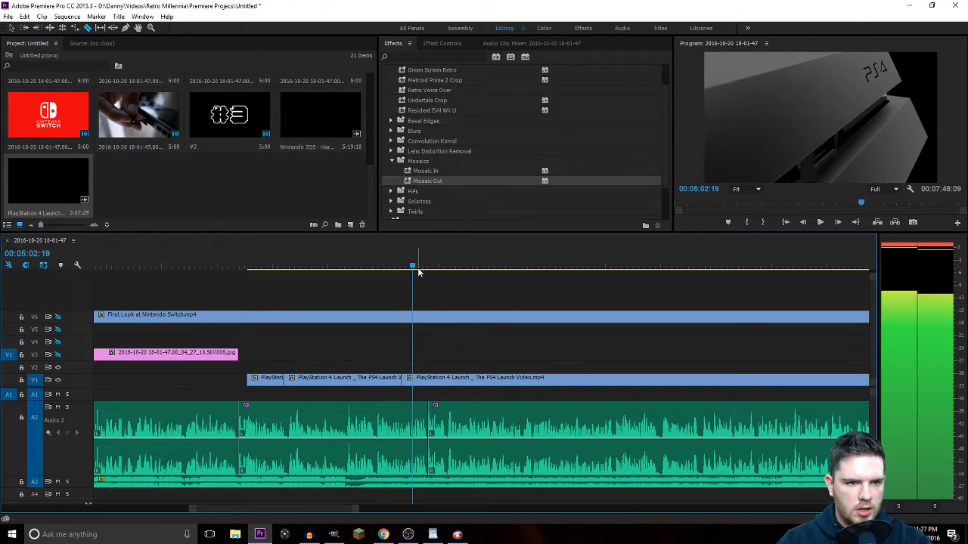
key("Right")
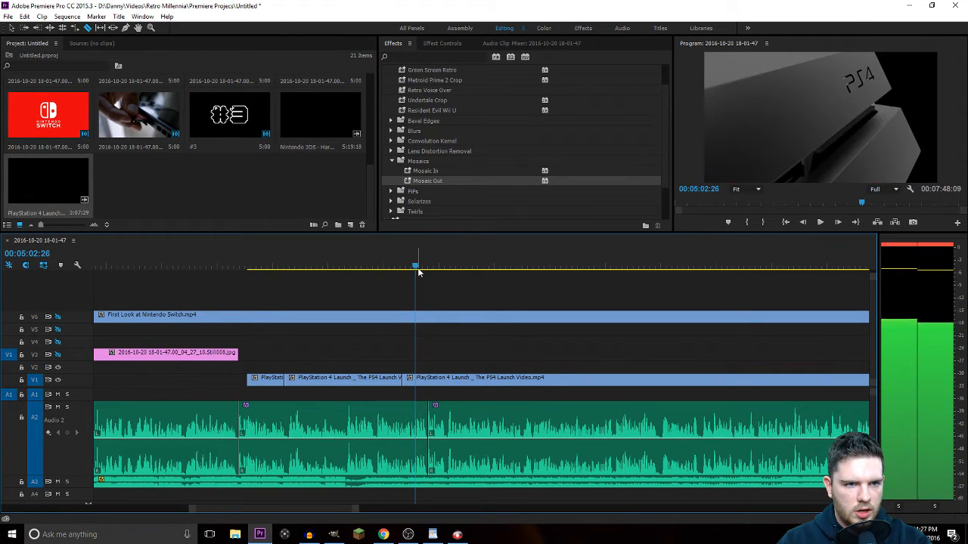
left_click(415, 378)
key("v")
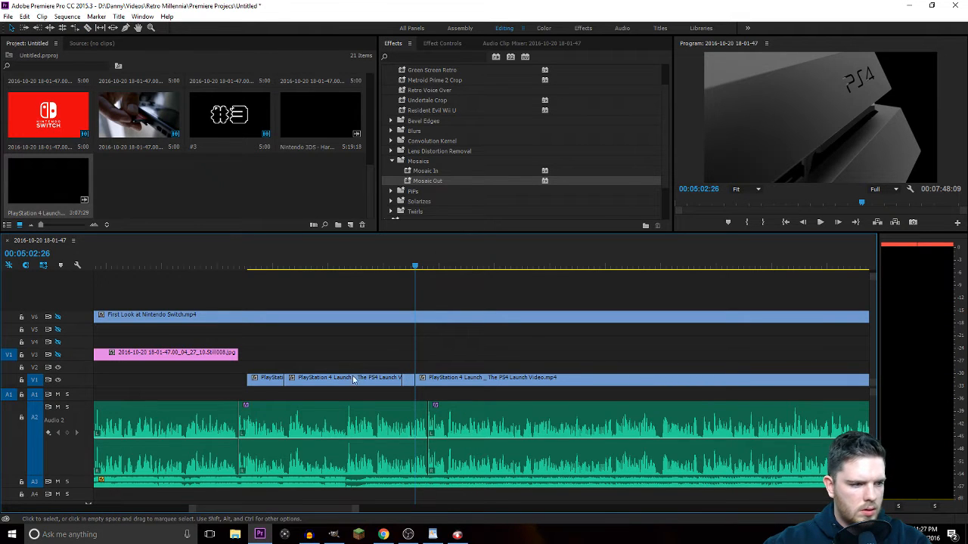
Delete the PlayStation 4 Launch segment between 00:04:51:03 and 00:05:01:21 from V1.
left_click(353, 380)
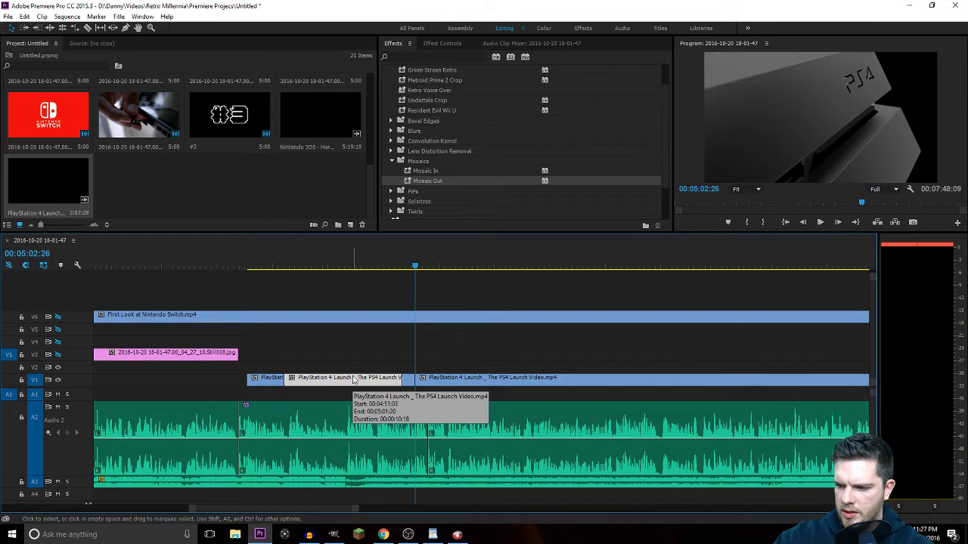
key("Delete")
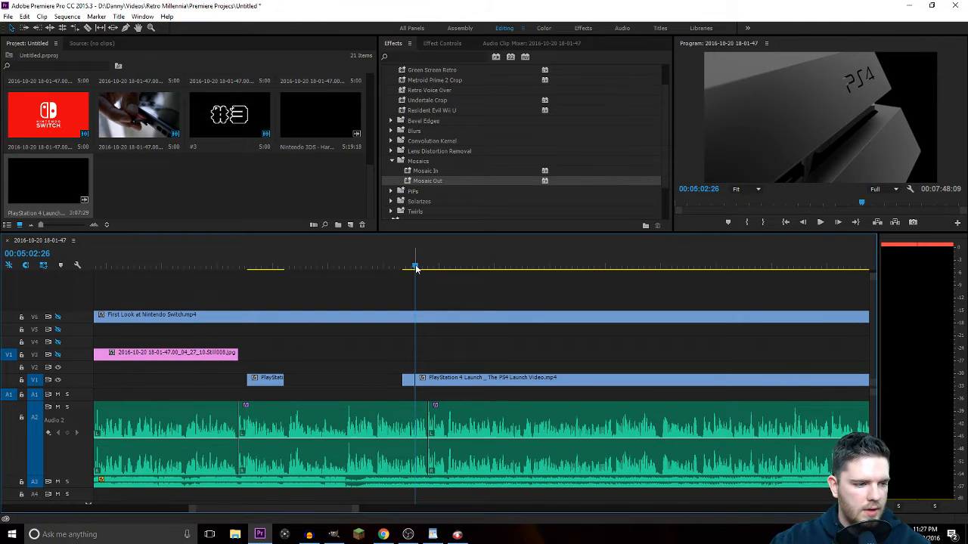
mouse_move(414, 268)
left_mouse_down()
mouse_move(445, 269)
mouse_move(429, 273)
left_mouse_up()
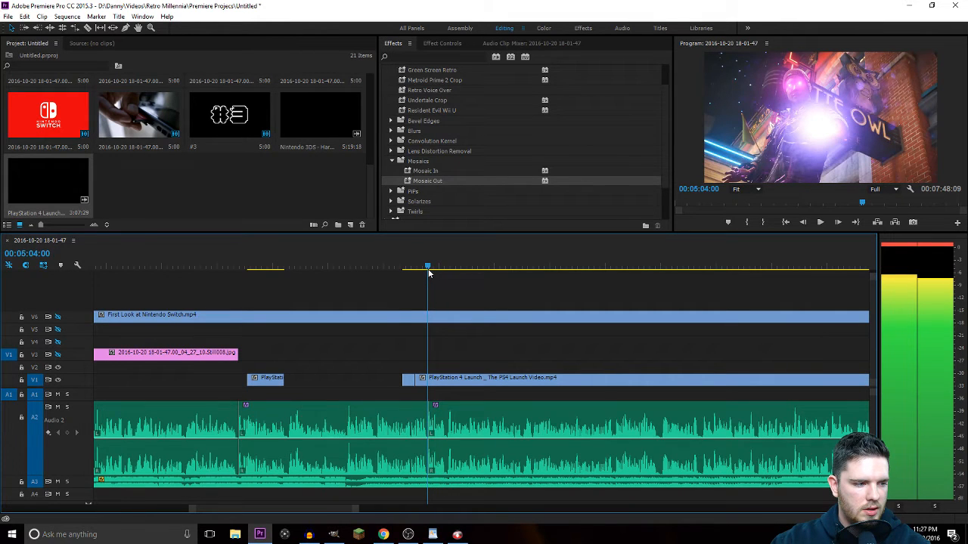
Play the short PlayStation 4 segment starting at 00:04:47:21 and move it directly after the last Nintendo Switch clip on V1.
left_click_drag(249, 267, 242, 268)
key("space")
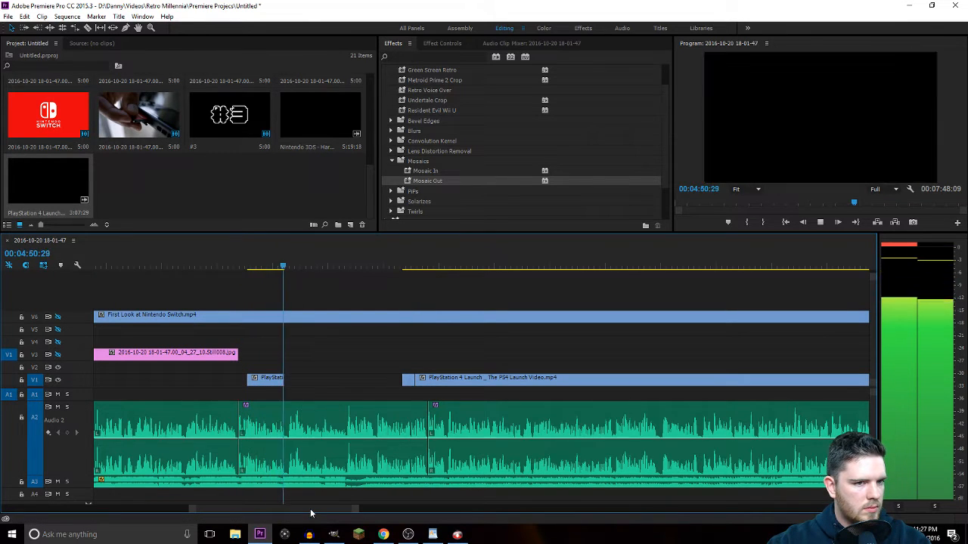
key("space")
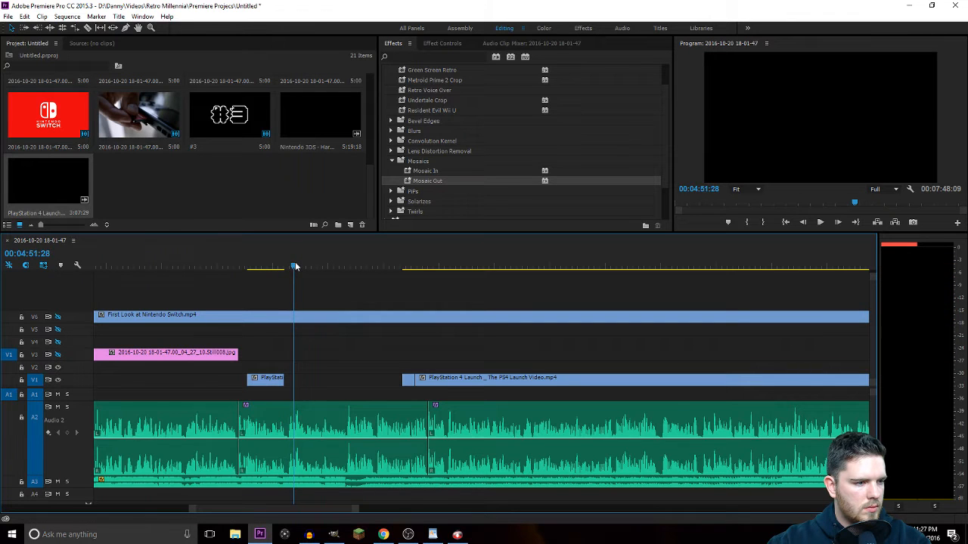
left_click_drag(295, 267, 288, 267)
left_click_drag(249, 509, 215, 512)
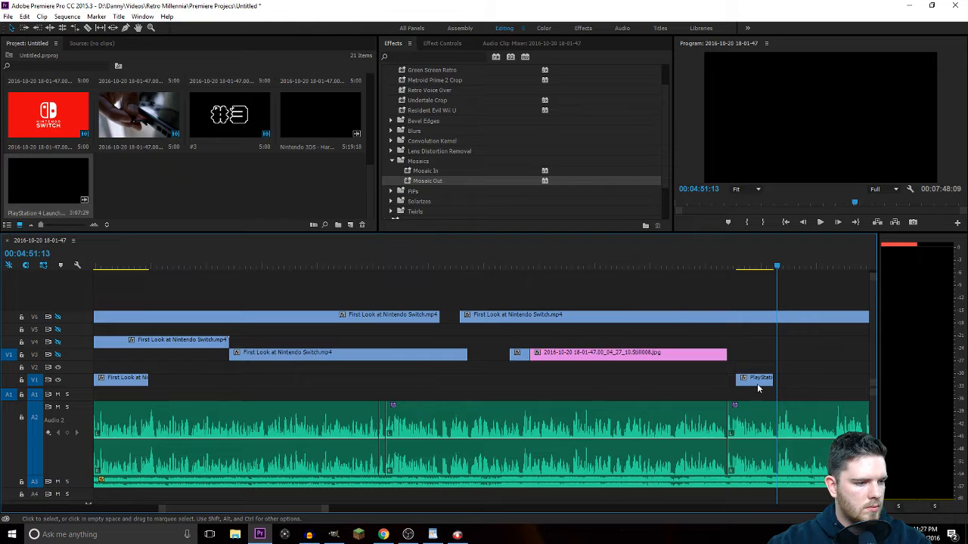
left_click_drag(758, 388, 172, 384)
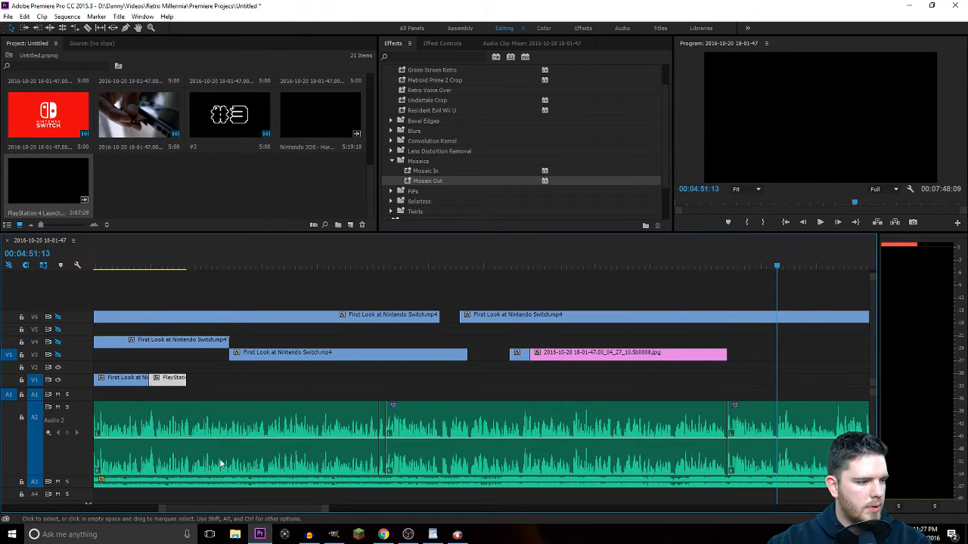
Move the short console shot cut at 00:05:01:21 back along V1 to directly follow the relocated PlayStation 4 segment.
scroll(267, 503, "down", 5)
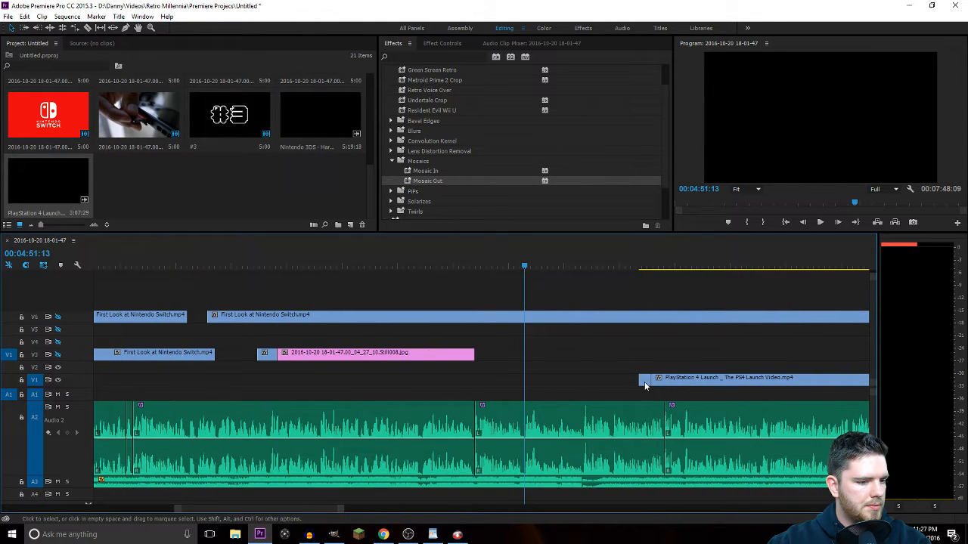
scroll(302, 379, "up", 6)
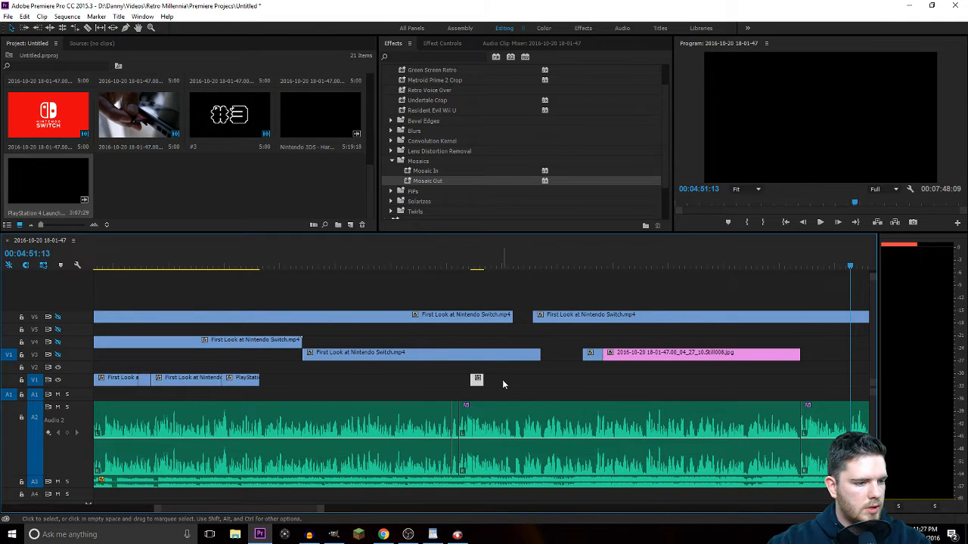
left_click_drag(502, 384, 261, 355)
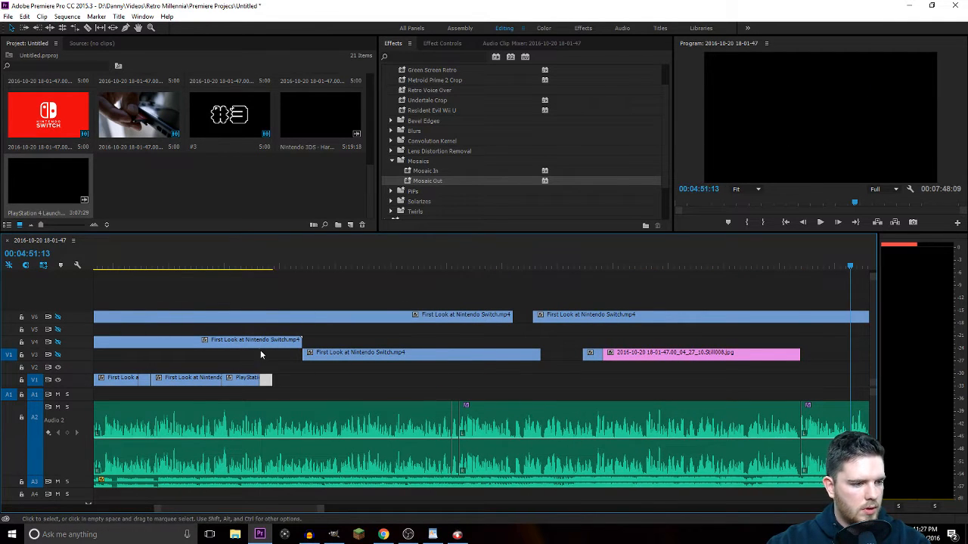
Play the relocated PlayStation 4 segments against the voice-over and shift the short console shot to start at 00:03:59:24.
left_click(246, 269)
key("space")
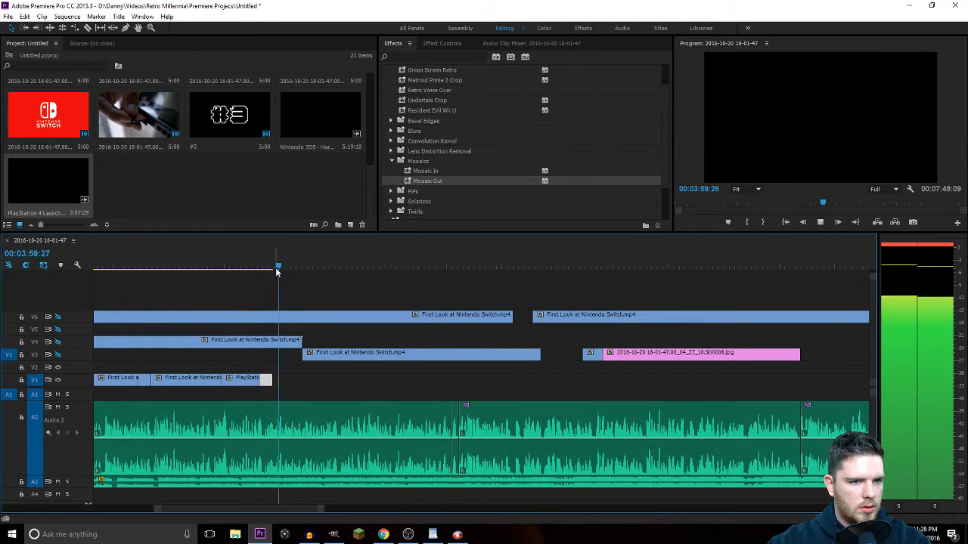
mouse_move(281, 266)
left_mouse_down()
mouse_move(253, 266)
mouse_move(277, 266)
left_mouse_up()
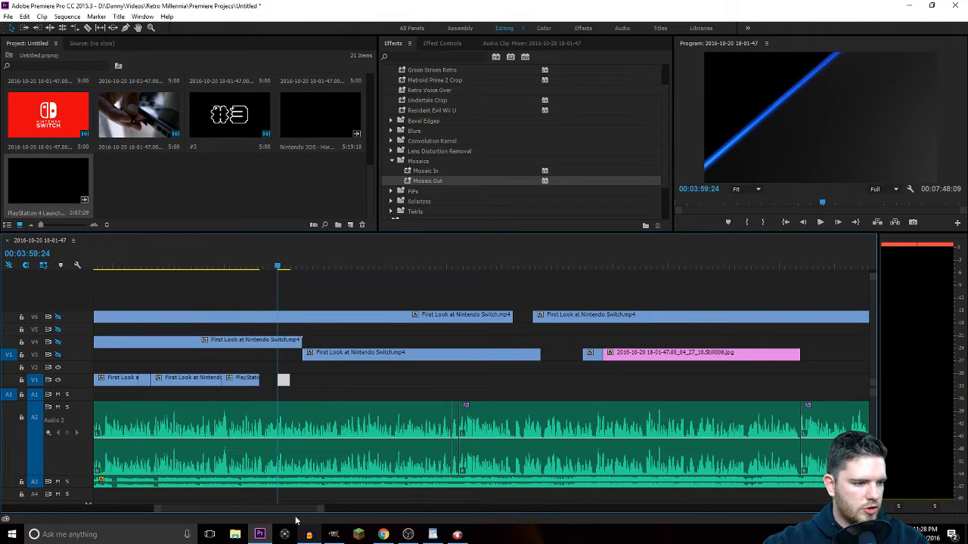
Cut the PlayStation 4 Launch clip on V1 at 00:05:04:03 and 00:05:05:08 to isolate the controller shot.
left_click_drag(302, 511, 334, 511)
left_click_drag(388, 266, 399, 268)
key("Left")
key("Left")
key("Left")
key("Left")
key("Left")
key("Left")
key("Left")
key("Left")
key("Left")
key("Left")
key("Left")
key("Left")
key("Left")
key("Left")
key("Left")
key("Left")
key("Left")
key("Left")
key("Left")
key("Left")
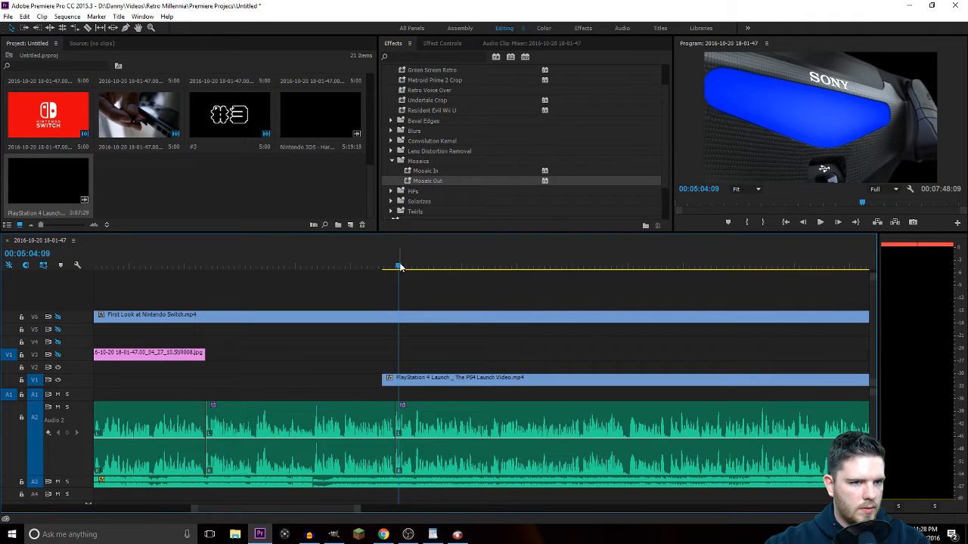
key("Right")
key("Right")
key("Right")
key("Right")
key("Right")
key("Right")
key("Right")
key("Right")
key("Right")
key("Right")
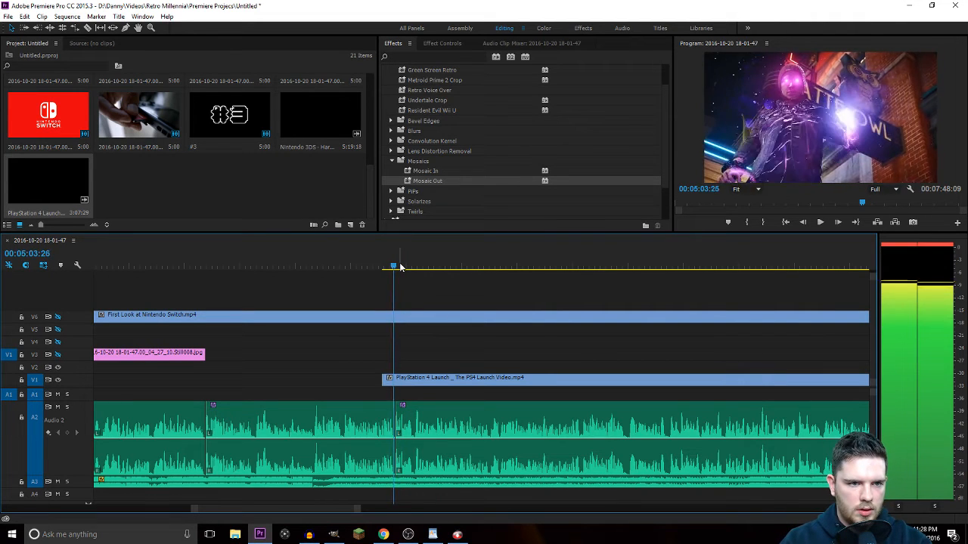
key("Right")
key("Right")
key("Right")
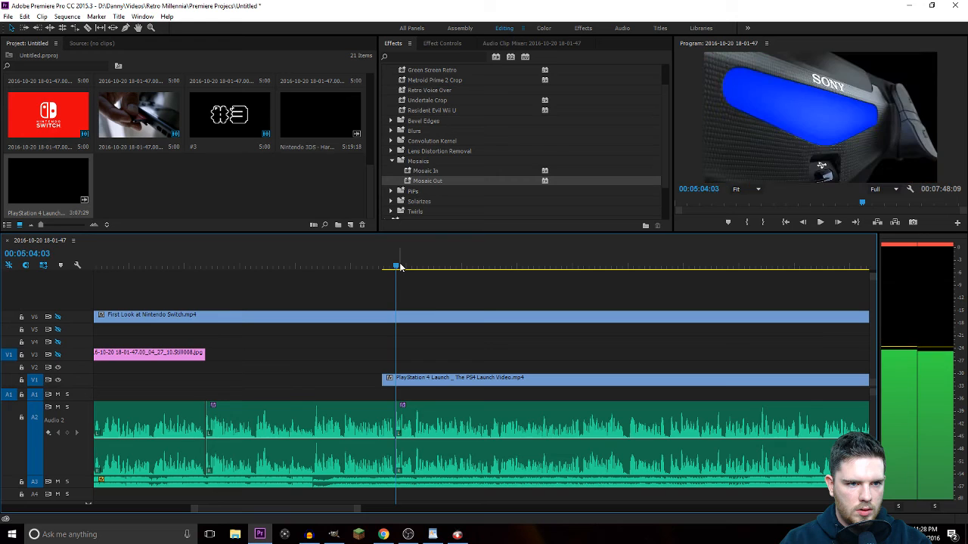
key("c")
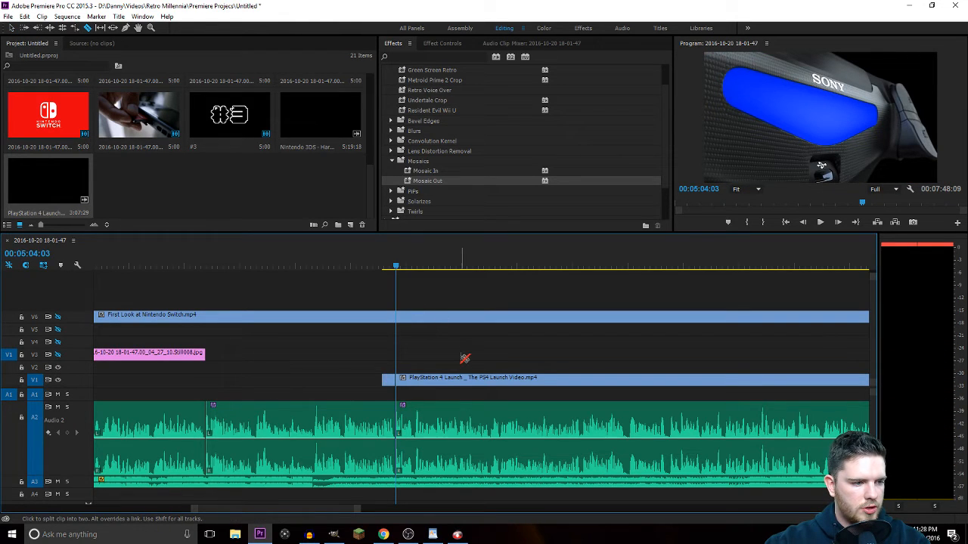
key("ctrl+z")
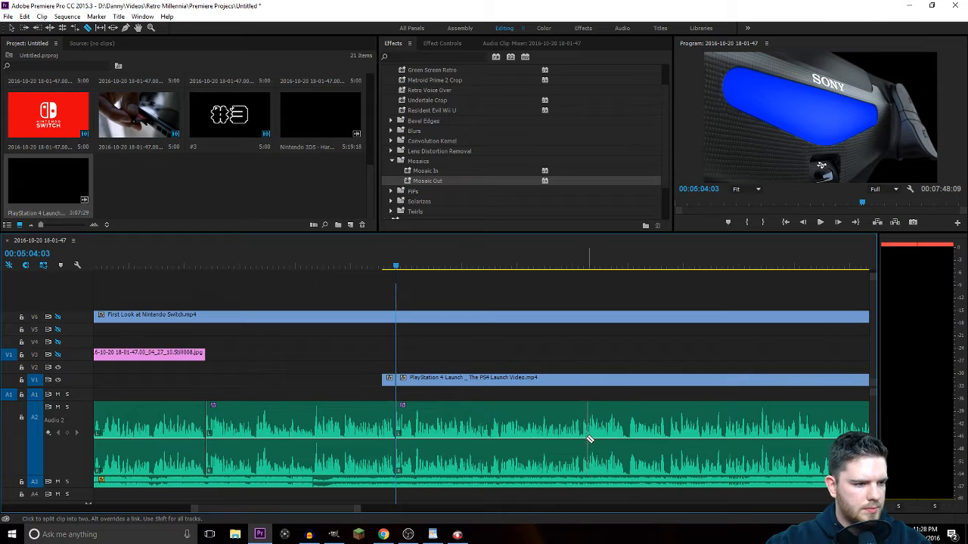
left_click_drag(399, 267, 409, 270)
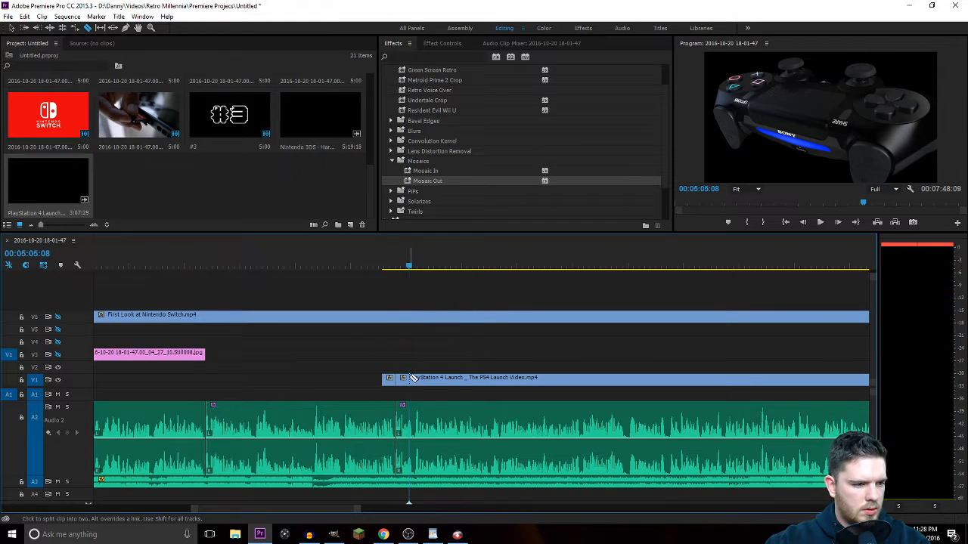
left_click(411, 377)
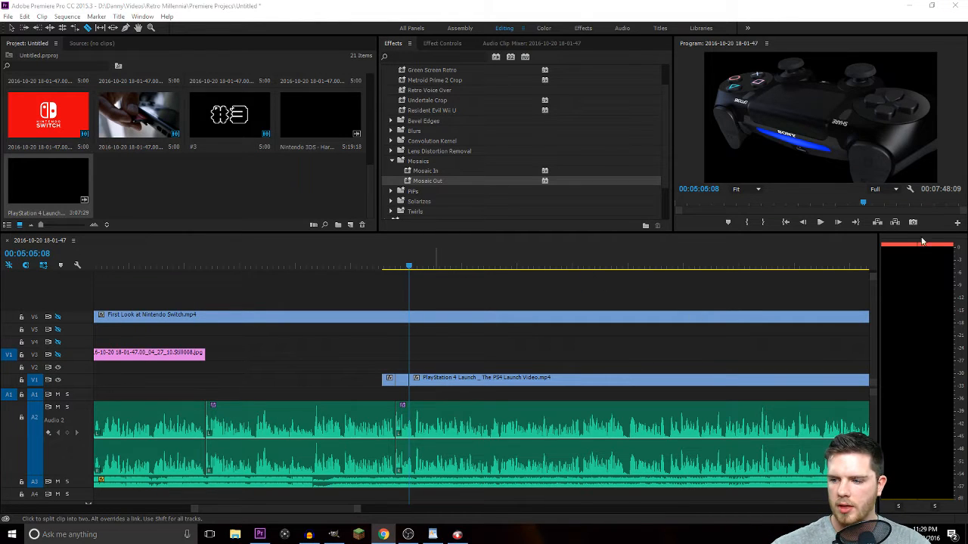
Skim the rest of the PlayStation 4 Launch clip and move its two short leading segments back along V1 to directly follow the short console shot.
left_click_drag(408, 268, 825, 325)
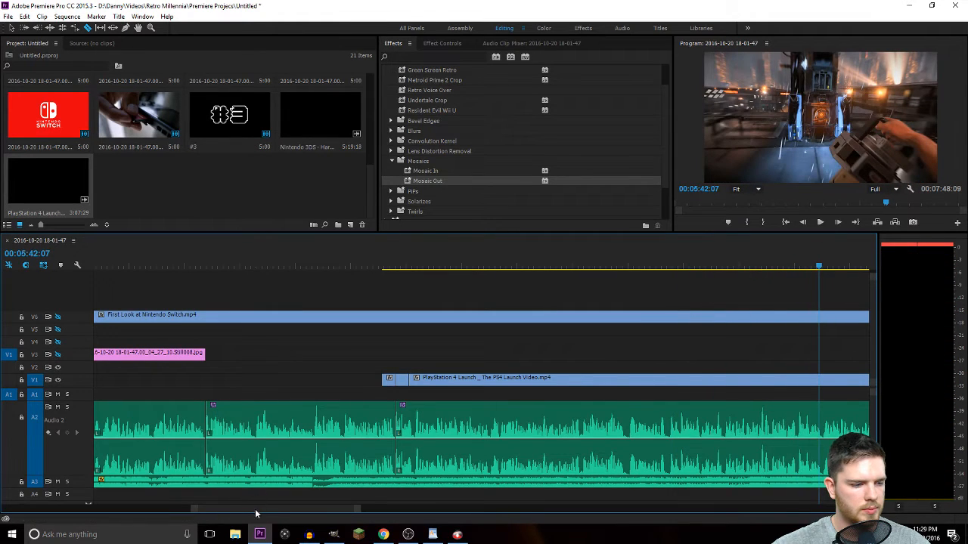
left_click_drag(255, 508, 300, 508)
key("minus")
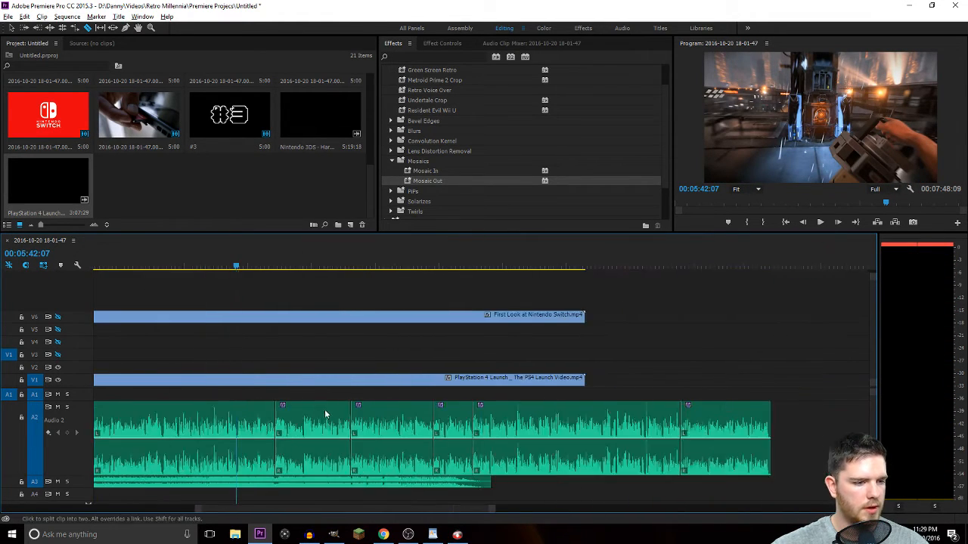
left_click_drag(234, 269, 526, 354)
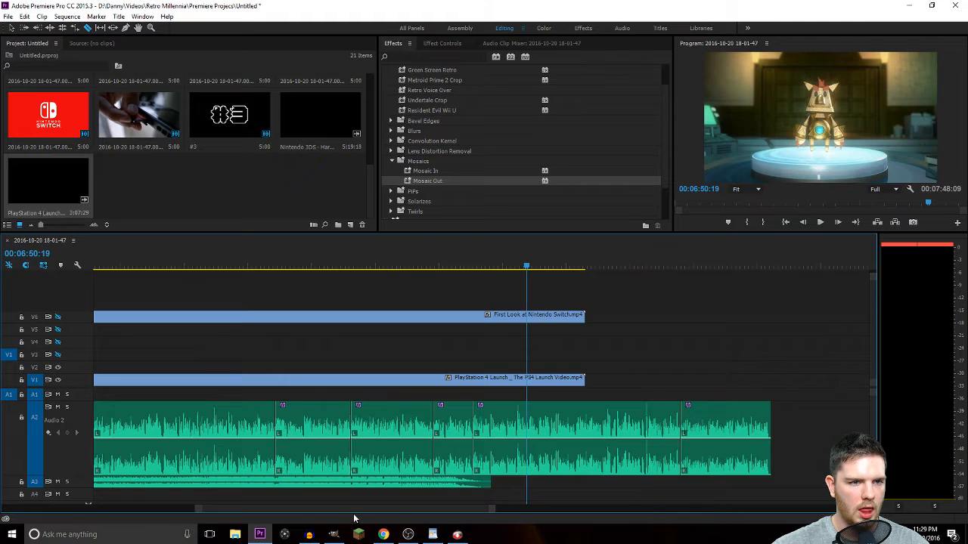
scroll(284, 499, "up", 10)
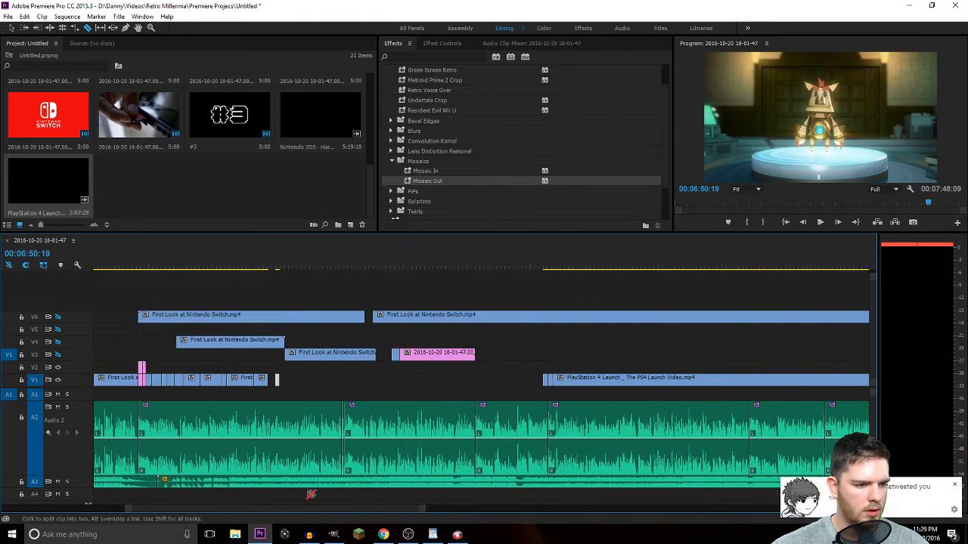
key("v")
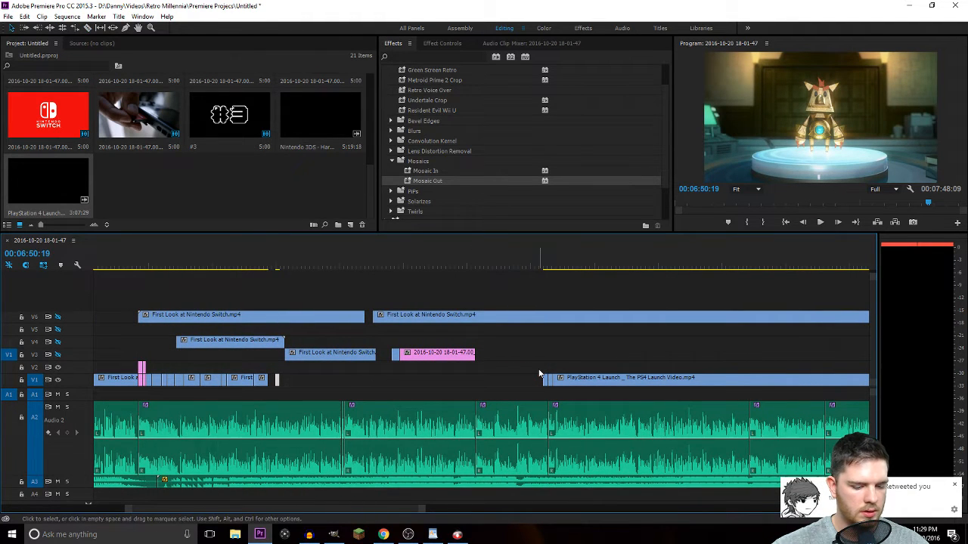
left_click_drag(543, 378, 282, 383)
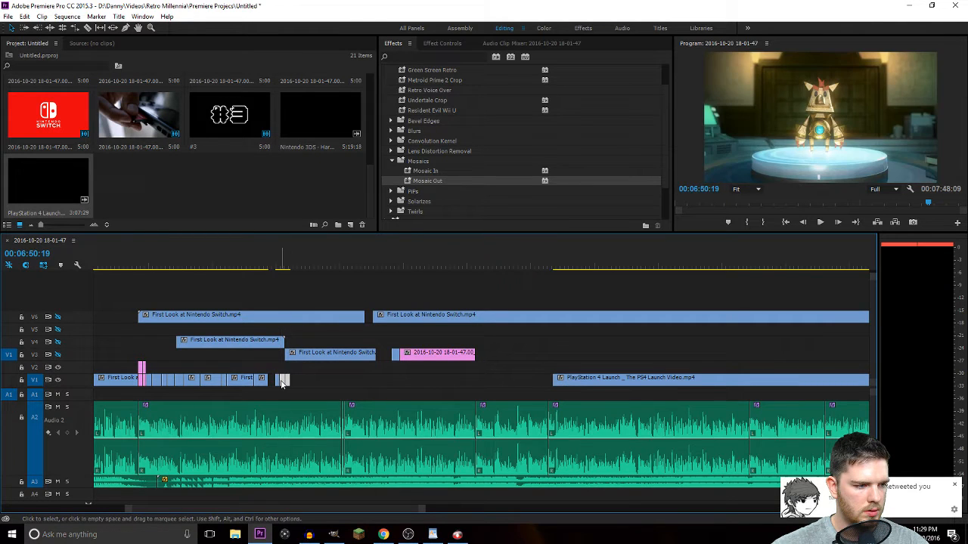
Play the three short PlayStation 4 segments on V1 and delete the middle one with the game footage.
left_click(276, 266)
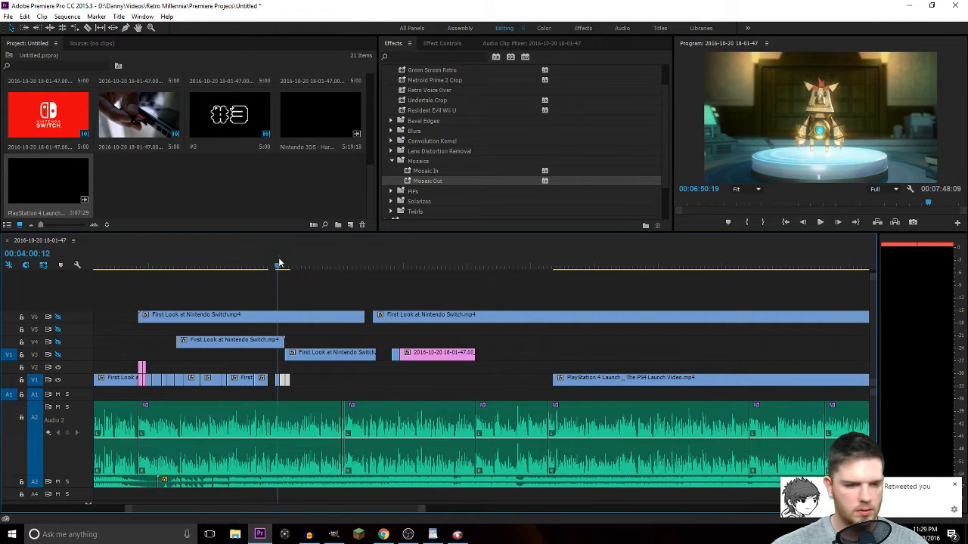
scroll(269, 388, "up", 4)
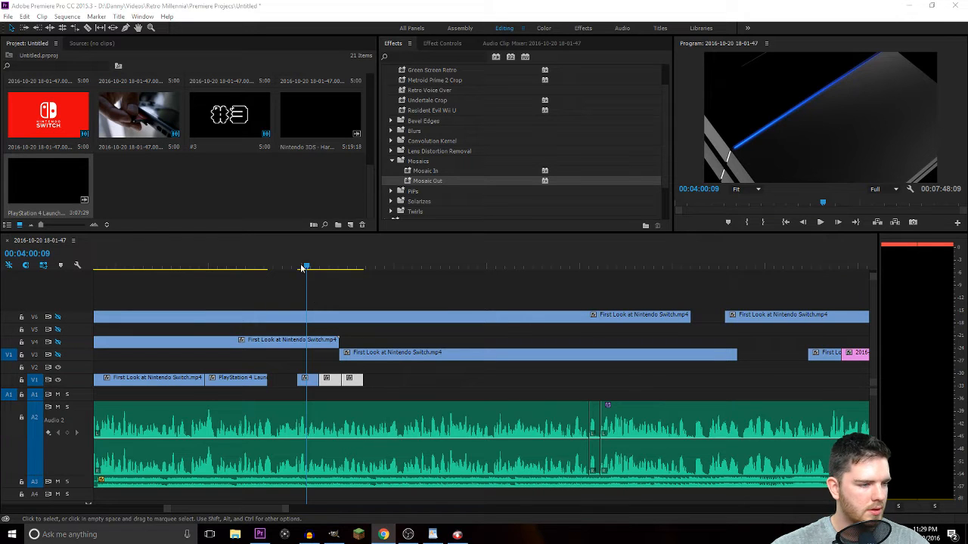
key("space")
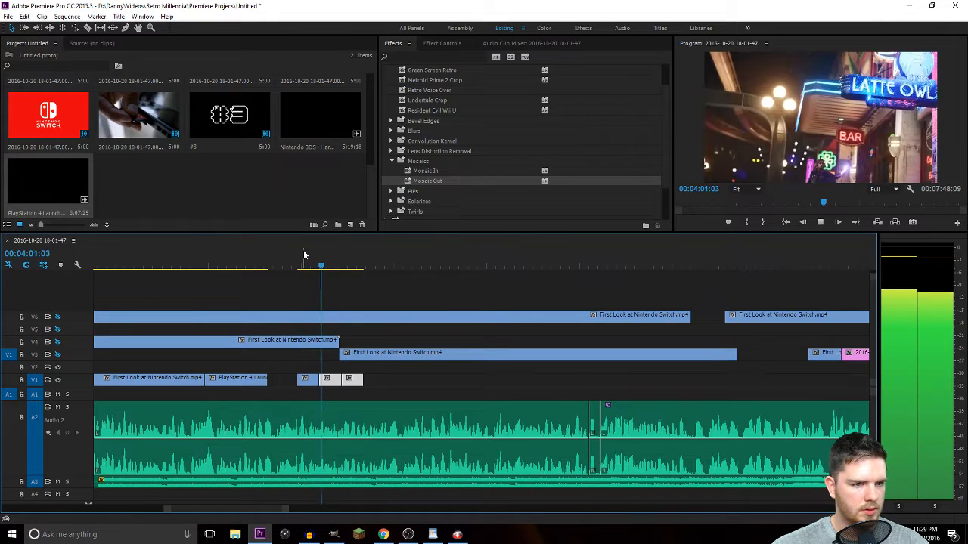
key("space")
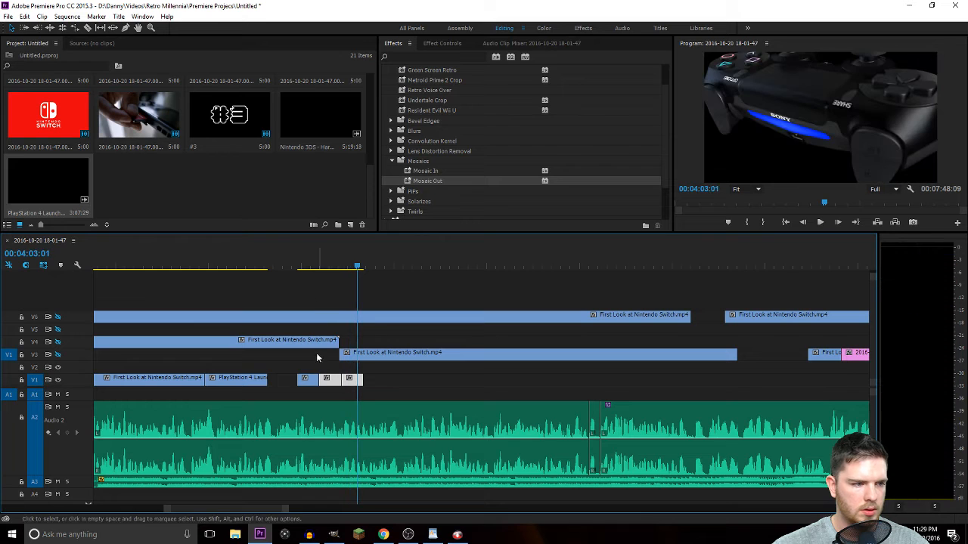
left_click_drag(356, 267, 331, 267)
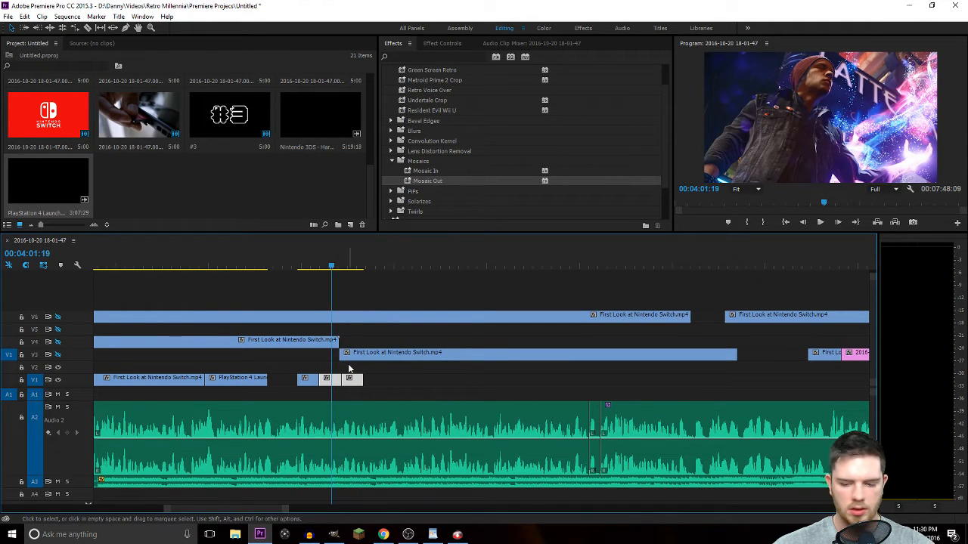
left_click(329, 378)
key("Delete")
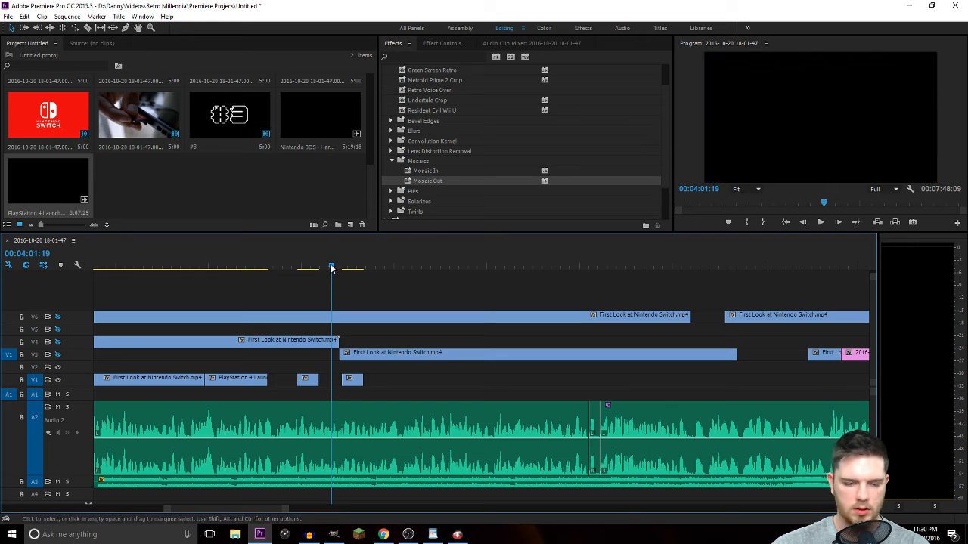
Close the V1 gaps by moving the console shot and the controller shot directly after the preceding PlayStation 4 segment, and play them back.
left_click_drag(333, 269, 360, 276)
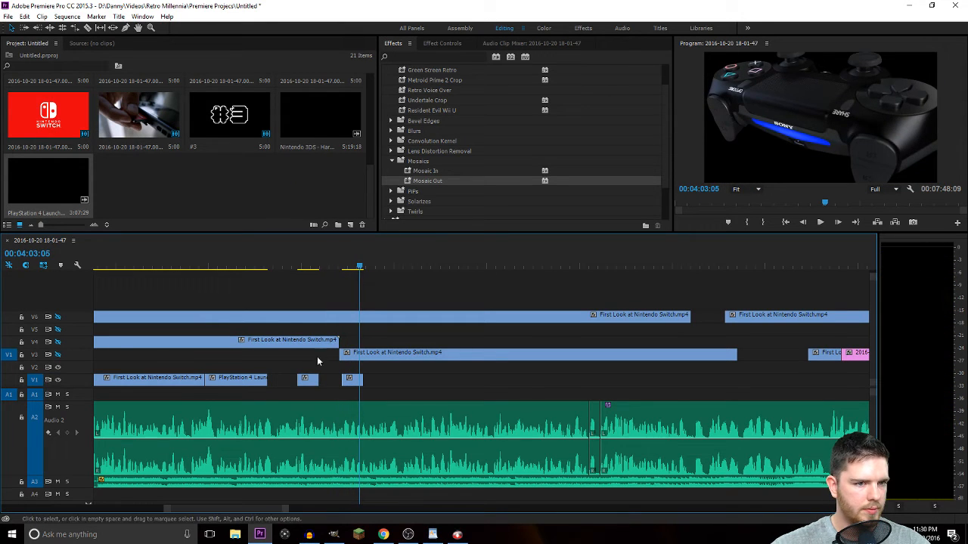
left_click_drag(309, 386, 279, 385)
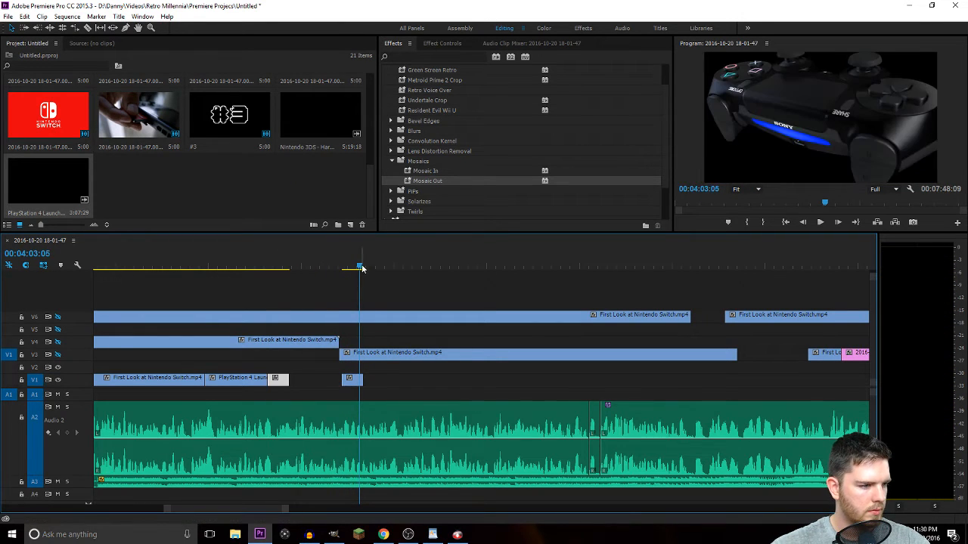
left_click_drag(360, 266, 265, 276)
key("space")
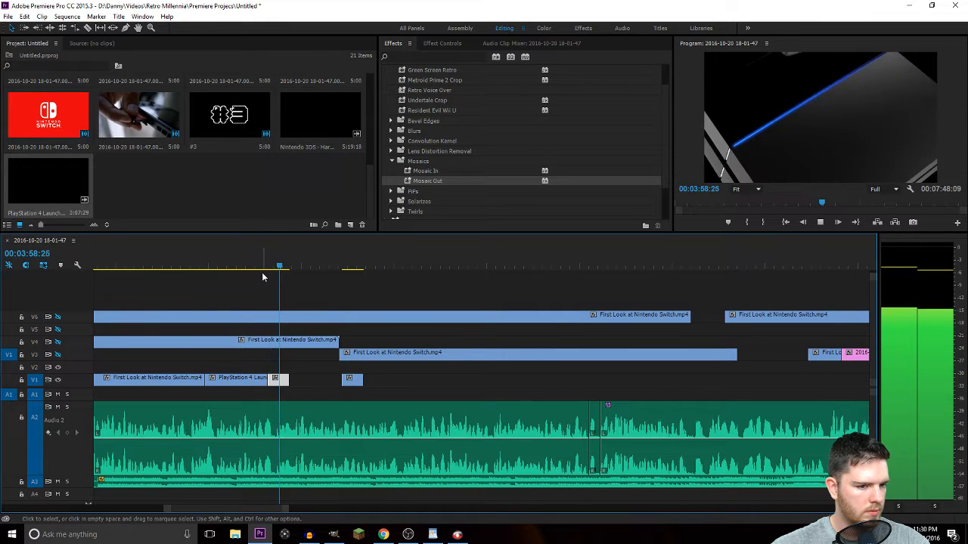
key("space")
left_click_drag(353, 379, 300, 378)
left_click(202, 265)
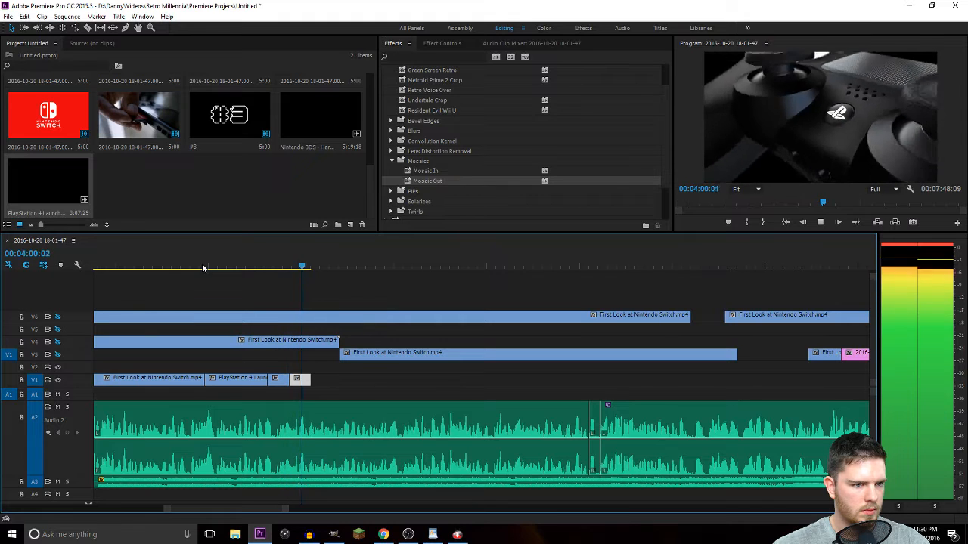
key("space")
Trim the start of the remaining PlayStation 4 Launch clip on V1 to 00:05:07:20, where the game character shot begins.
left_click_drag(255, 510, 301, 515)
mouse_move(269, 266)
left_mouse_down()
mouse_move(346, 265)
mouse_move(239, 259)
mouse_move(257, 259)
left_mouse_up()
key("Left")
key("Left")
key("Left")
key("Left")
key("Left")
key("Left")
key("Left")
key("Left")
key("Left")
key("Left")
key("Left")
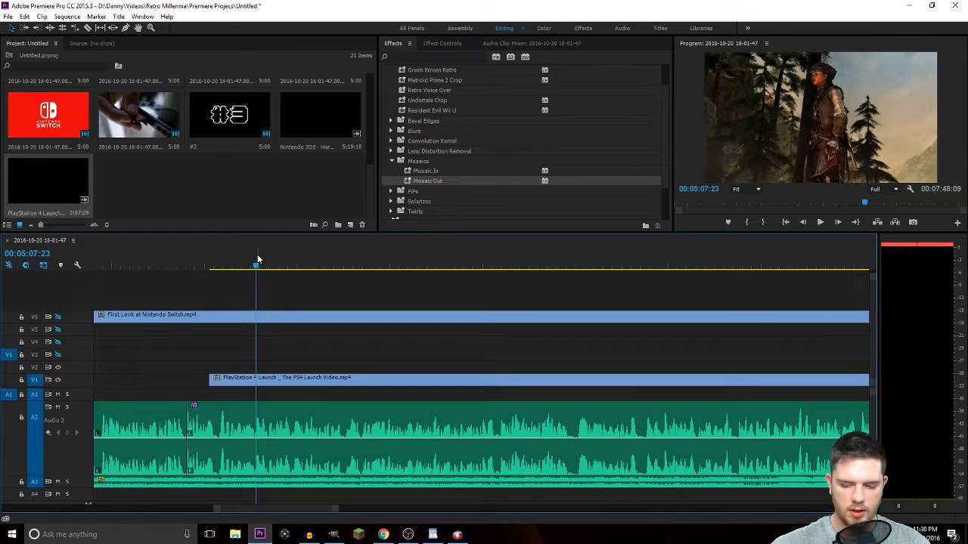
key("Right")
key("Right")
key("Right")
key("Right")
key("Right")
key("Right")
key("Right")
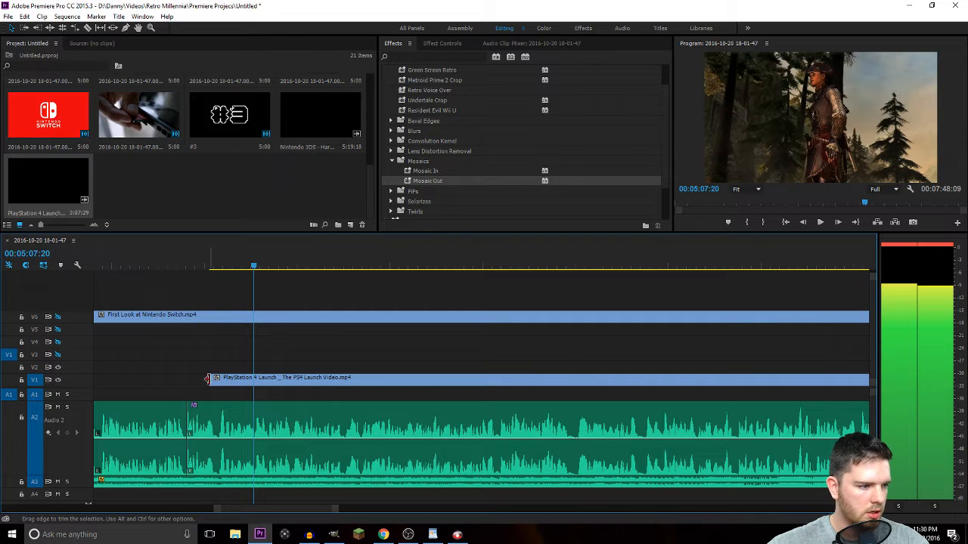
left_click_drag(211, 380, 253, 379)
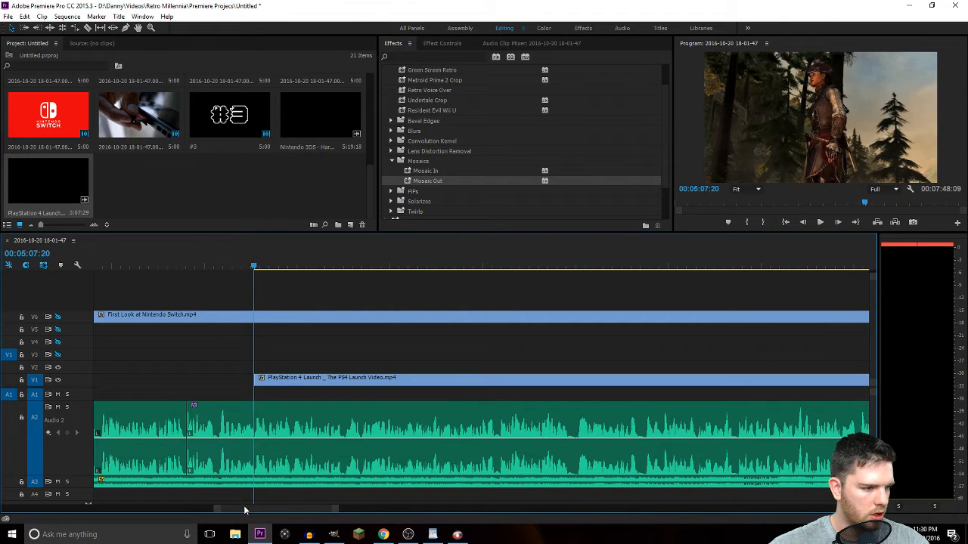
Move the trimmed PlayStation 4 Launch clip back along V1 to directly follow the controller shot.
left_click_drag(244, 508, 206, 482)
key("minus")
key("minus")
key("minus")
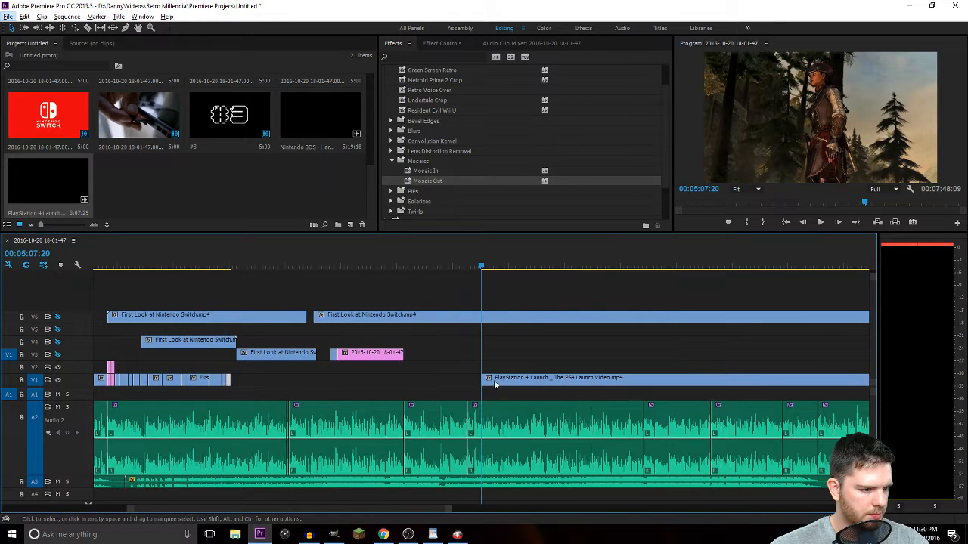
left_click_drag(493, 379, 243, 382)
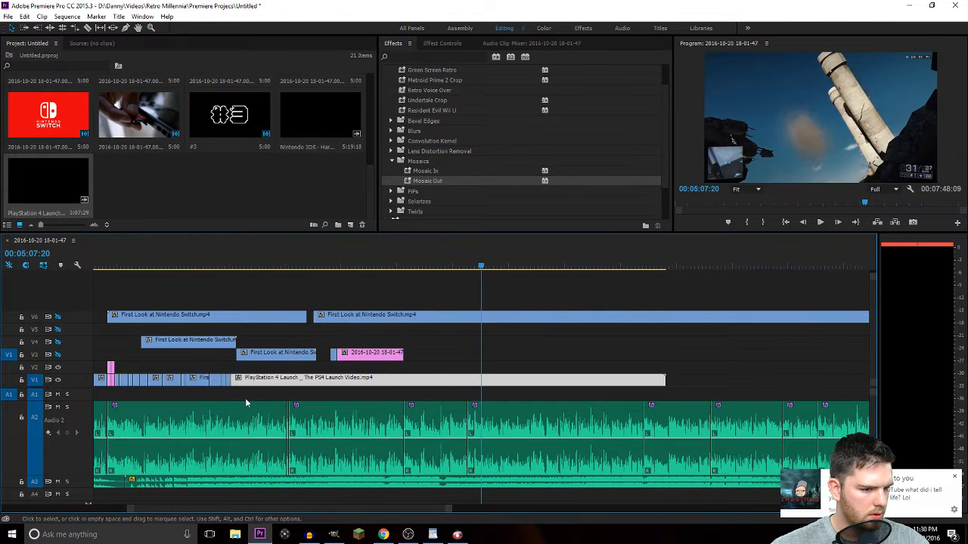
Play the moved PlayStation 4 Launch clip against the voice-over from about 00:04:00:08 and replay the section around 00:04:26:19.
left_click(231, 264)
scroll(238, 385, "up", 5)
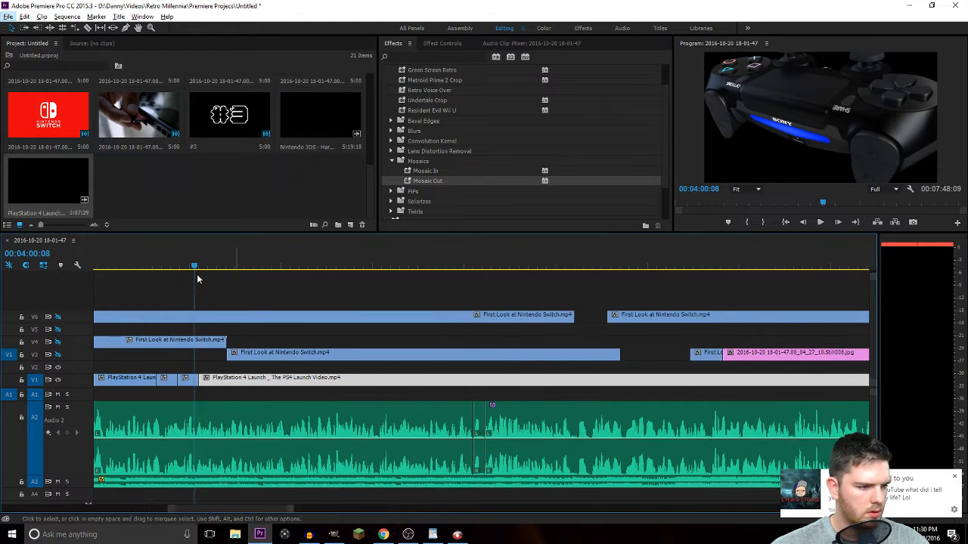
key("space")
left_click(193, 248)
key("space")
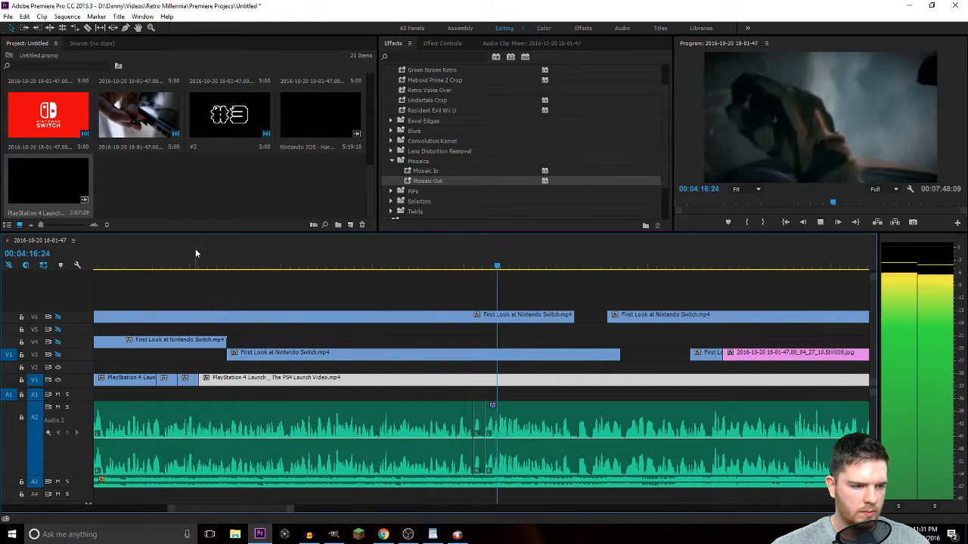
left_click_drag(266, 511, 276, 510)
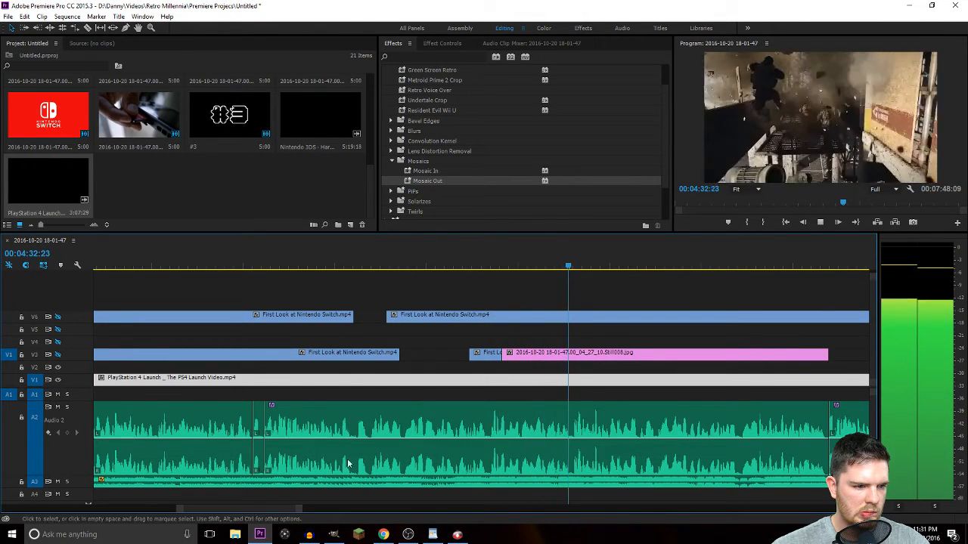
key("space")
left_click(454, 267)
key("space")
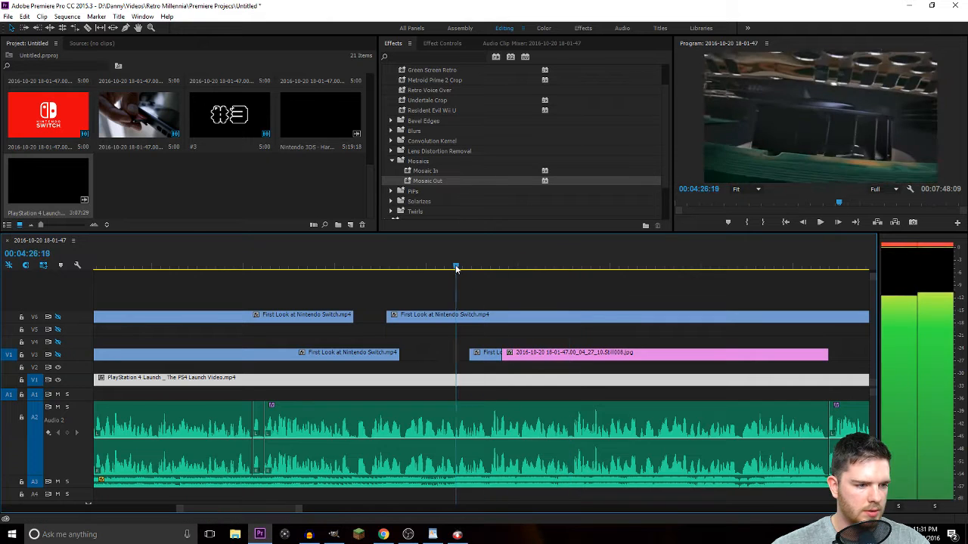
key("space")
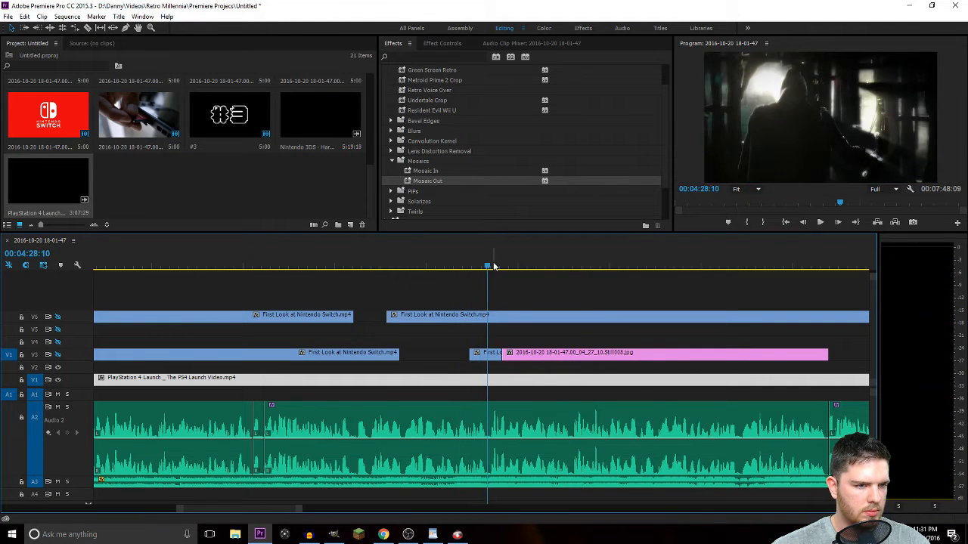
Split the PlayStation 4 Launch clip on V1 at 00:04:27:10 and again where the still image on V3 ends.
left_click_drag(486, 270, 465, 269)
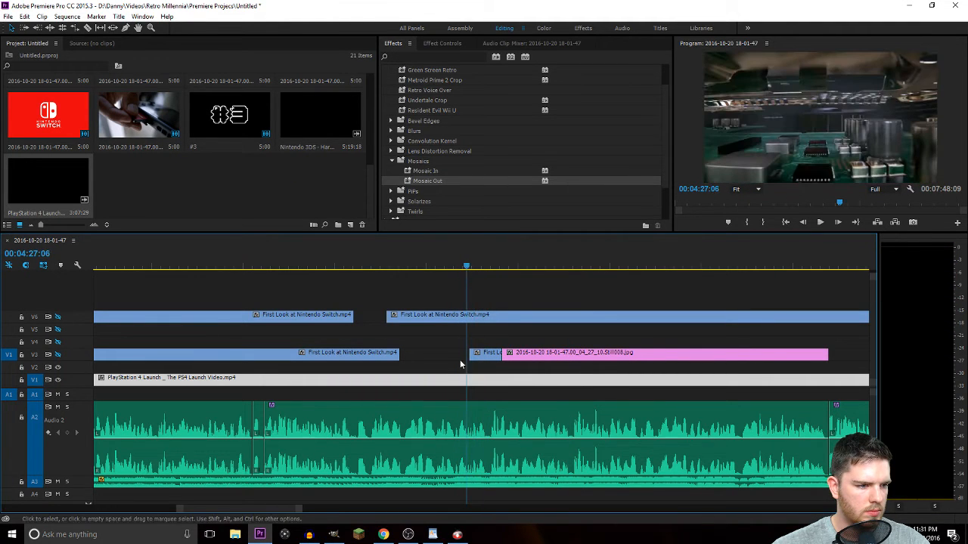
key("c")
key("Up")
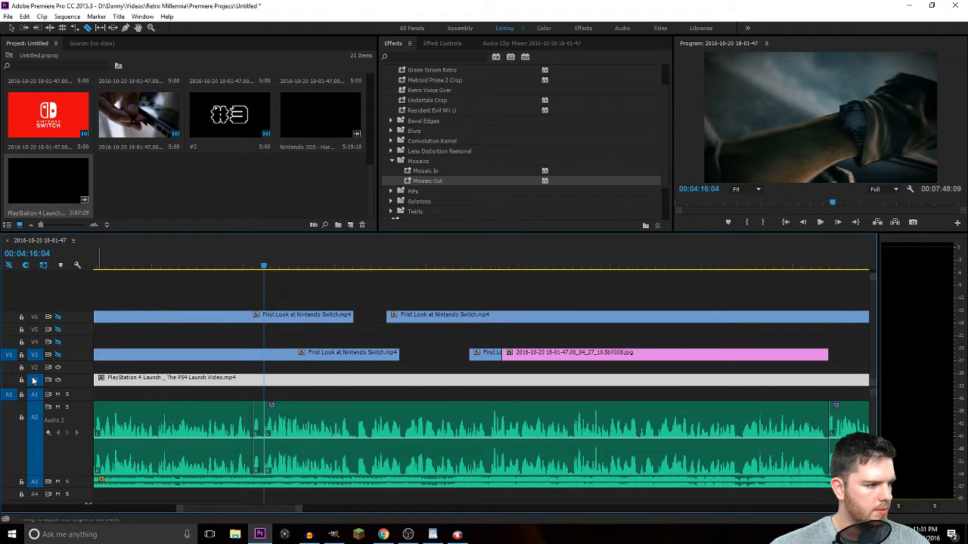
key("Down")
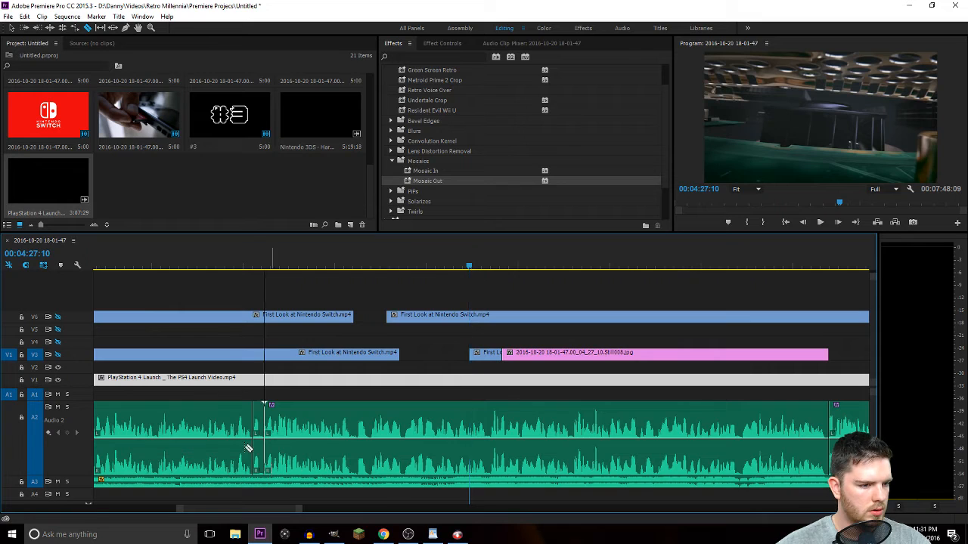
key("c")
left_click(470, 379)
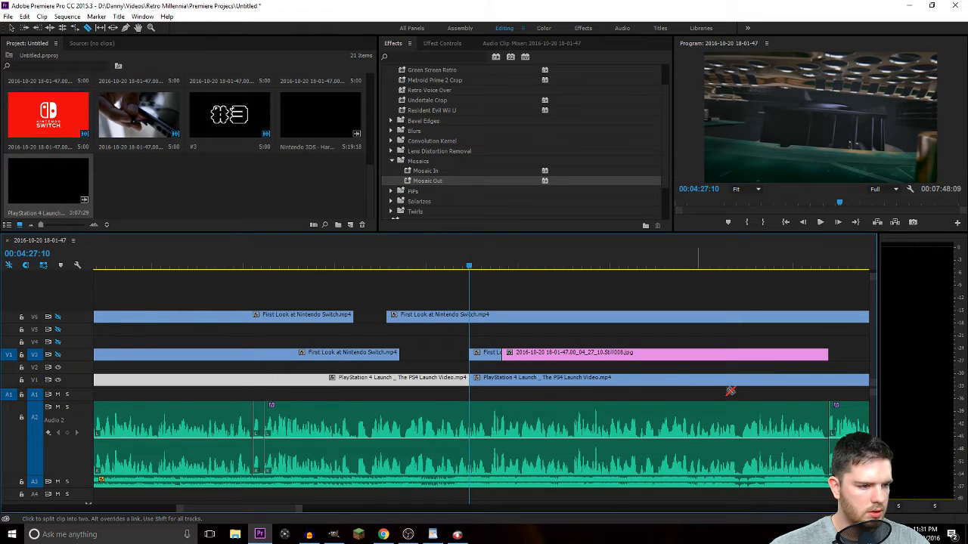
left_click(829, 378)
key("v")
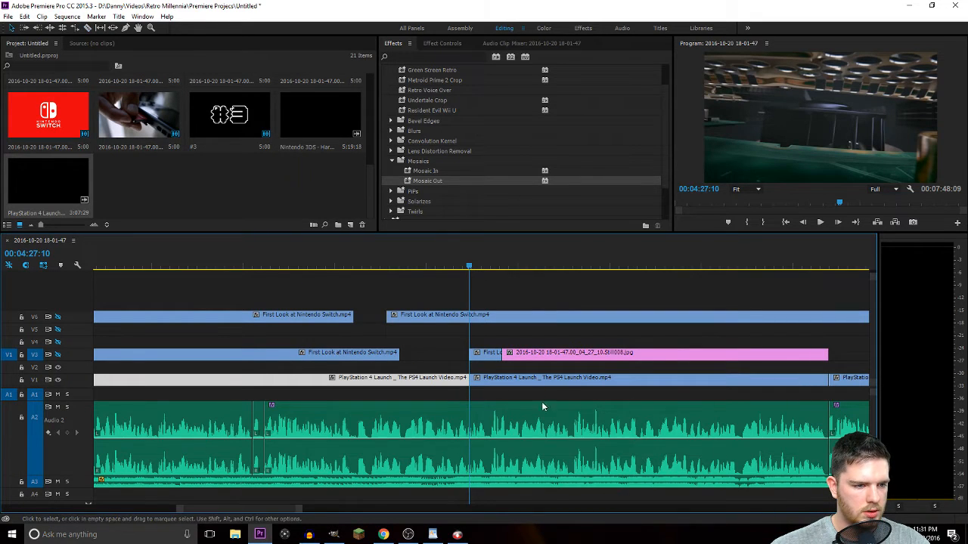
Move the two PlayStation 4 Launch segments after 00:04:27:10 later on V1 so they begin where the V3 still image ends.
scroll(577, 382, "down", 3)
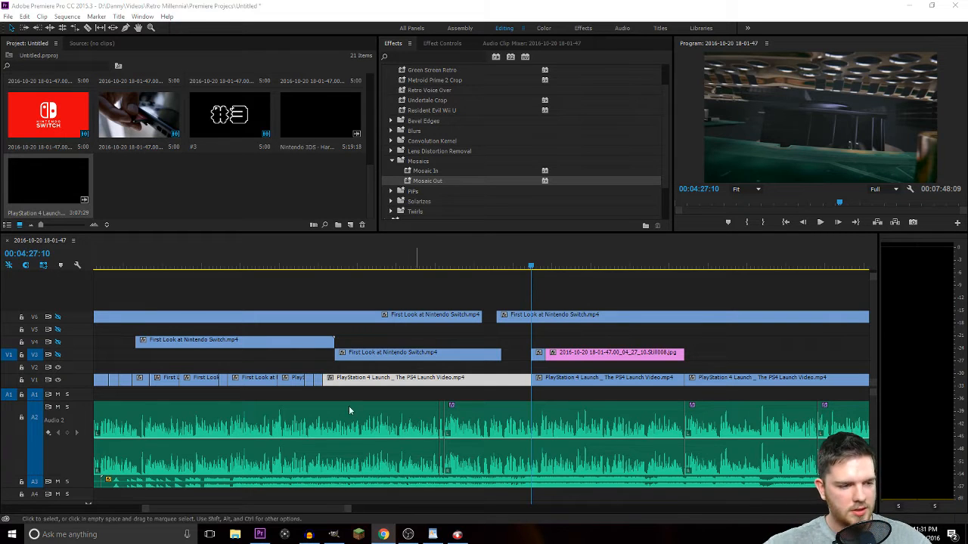
left_click_drag(279, 512, 298, 515)
key("minus")
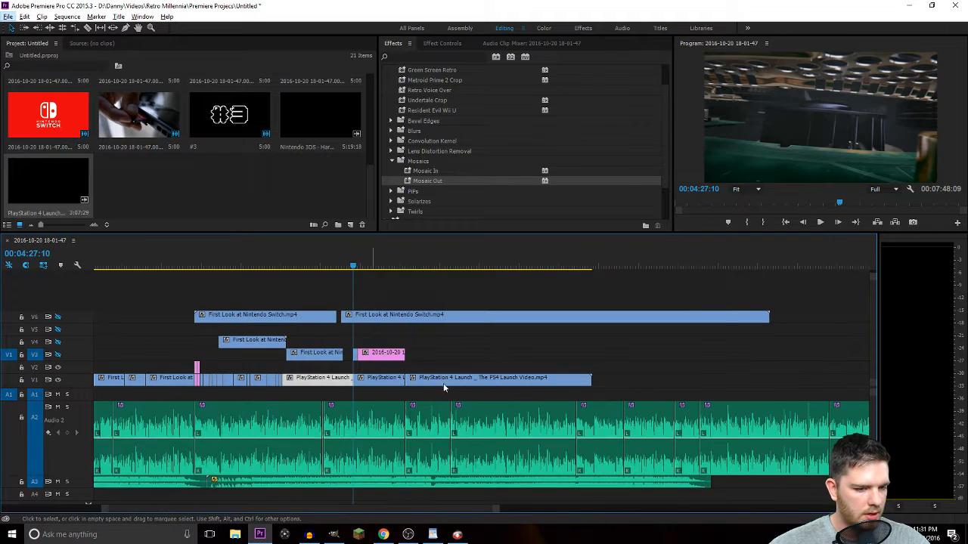
left_click_drag(446, 382, 367, 378)
key("equal")
key("equal")
key("equal")
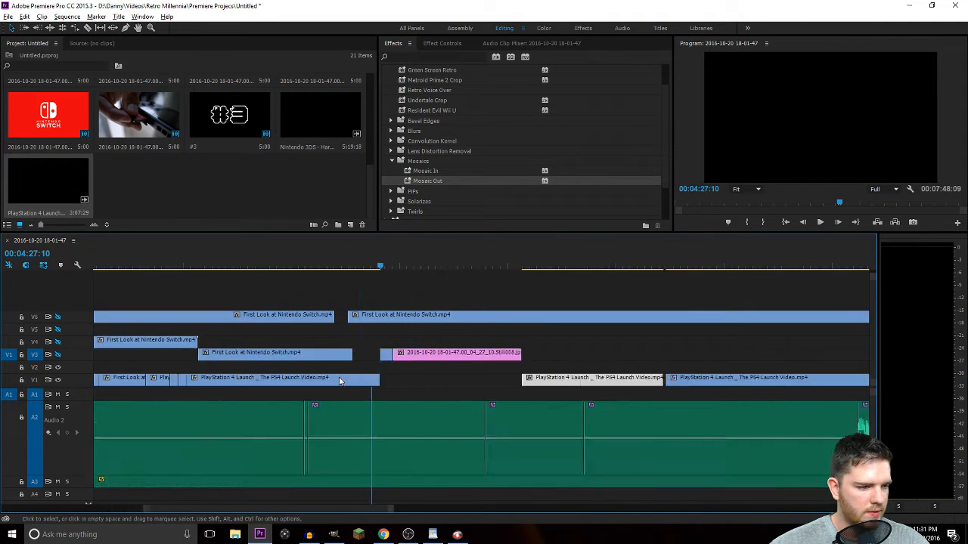
Move the short Nintendo Switch clip and the still image from V3 into the V1 gap, and play the transition from 00:04:26:05.
mouse_move(487, 353)
left_mouse_down()
mouse_move(488, 378)
mouse_move(531, 378)
left_mouse_up()
left_click(525, 357)
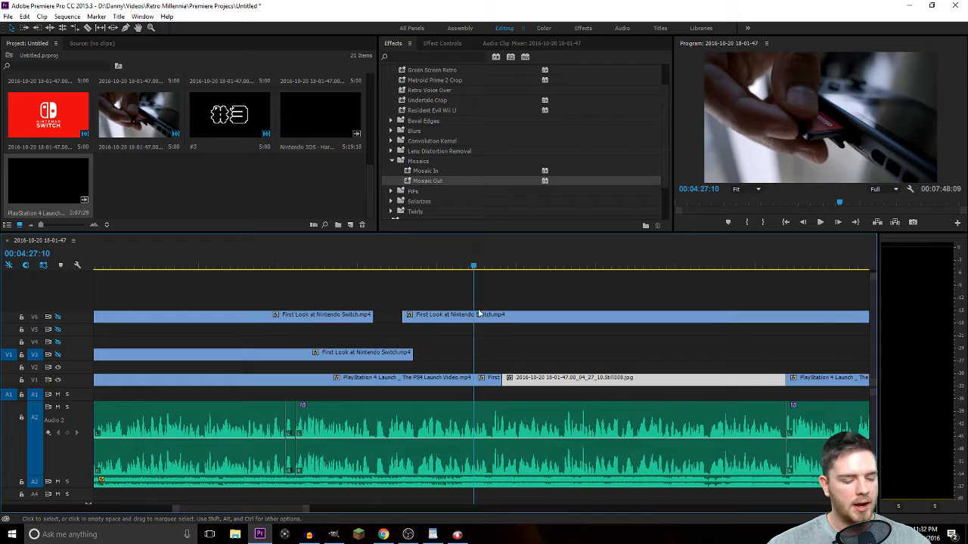
left_click_drag(472, 272, 454, 269)
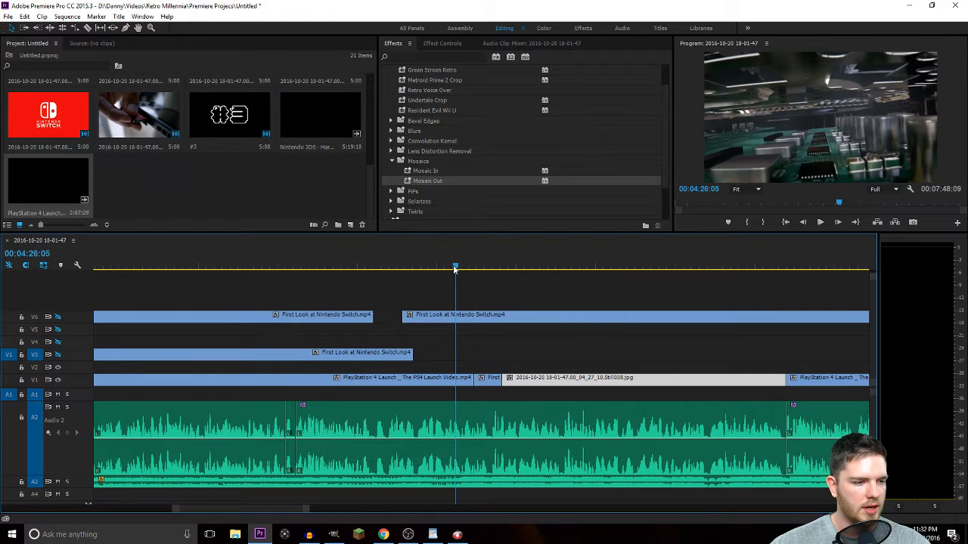
key("space")
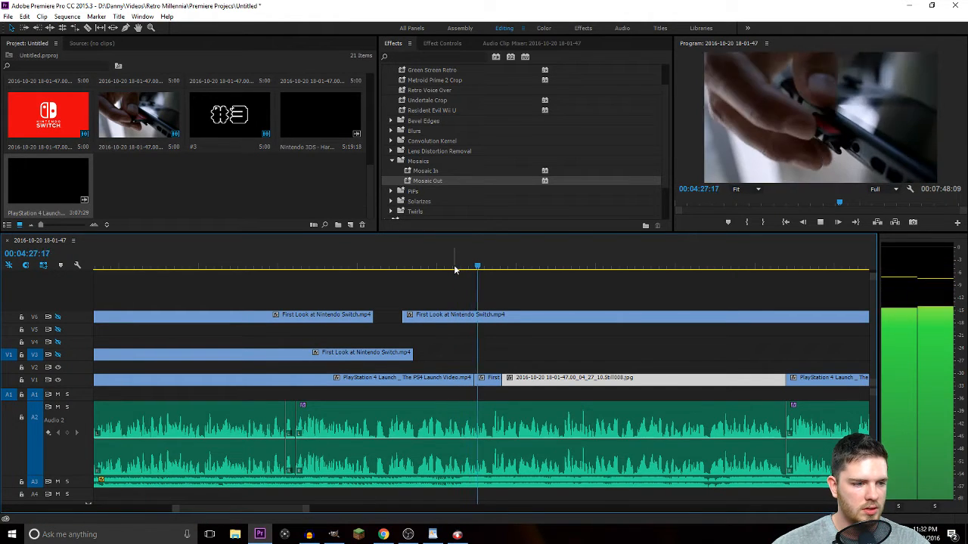
key("space")
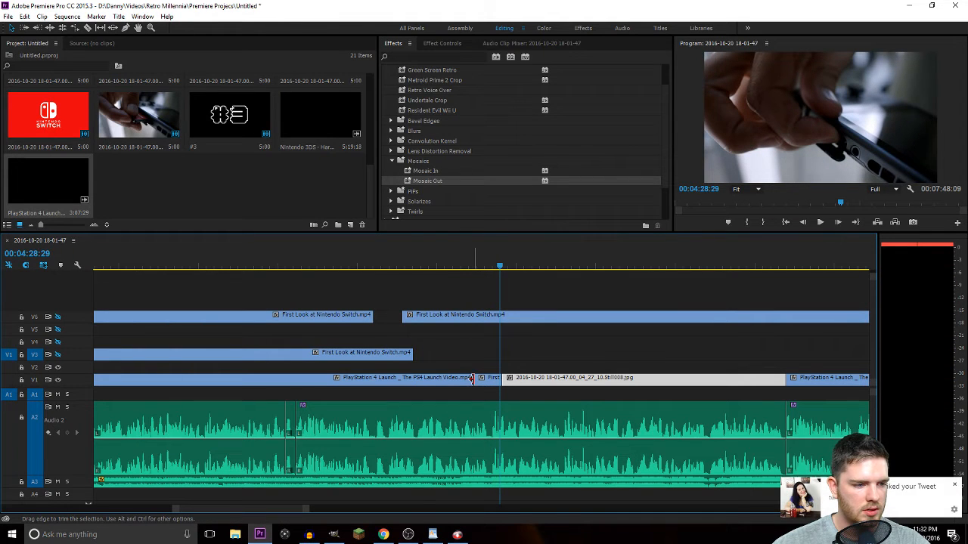
Trim the end of the PlayStation 4 Launch segment before the short Nintendo Switch clip on V1 to 00:04:23:12.
left_click_drag(473, 380, 416, 381)
left_click_drag(500, 266, 413, 291)
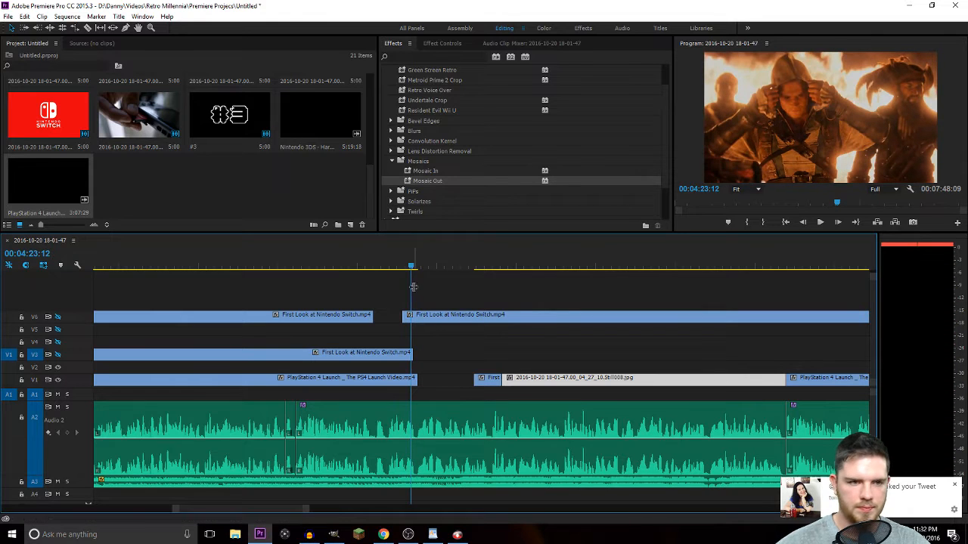
left_click_drag(417, 382, 408, 382)
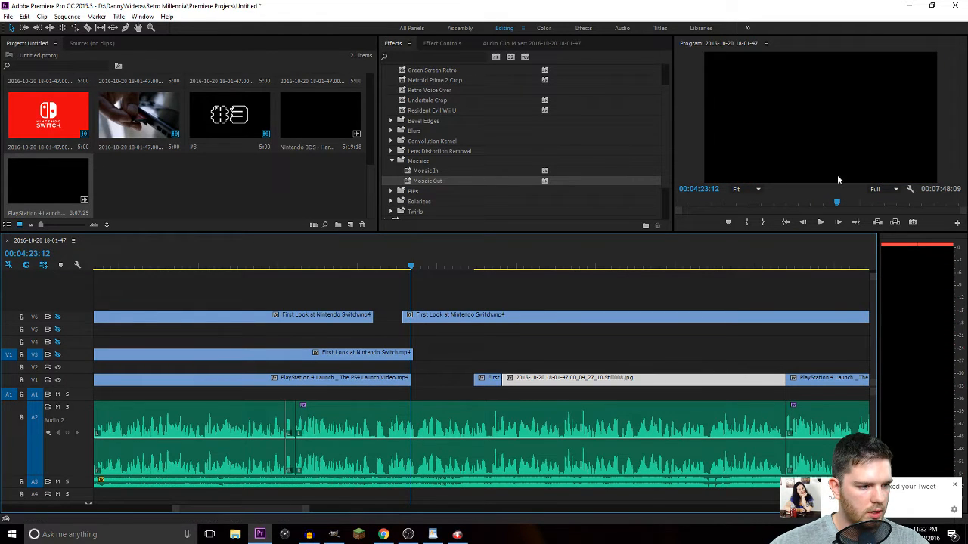
Import "Twilight Princess HD 18 Never Have I Ever 18 Retro Millennia" from the Final Cuts > Twilight Princess HD folder.
key("alt+Tab")
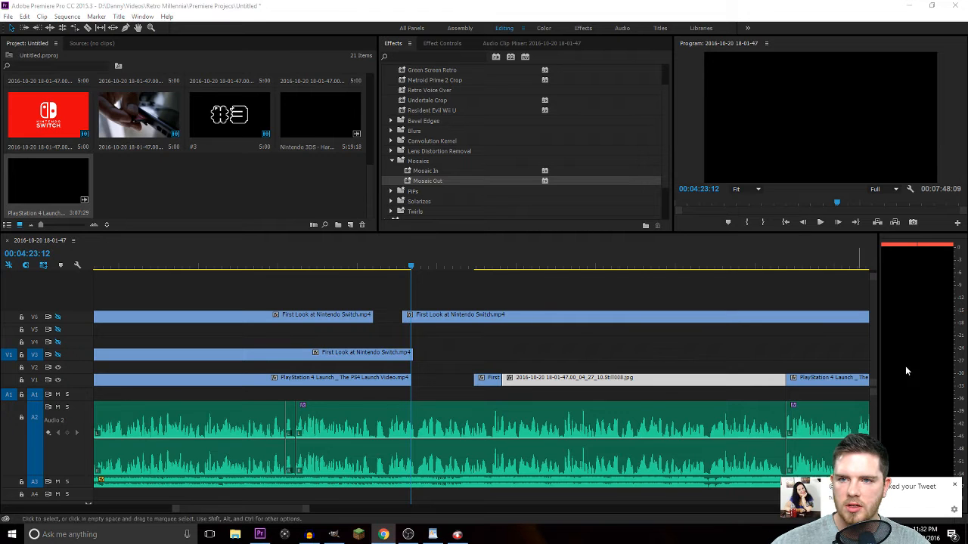
double_click(167, 192)
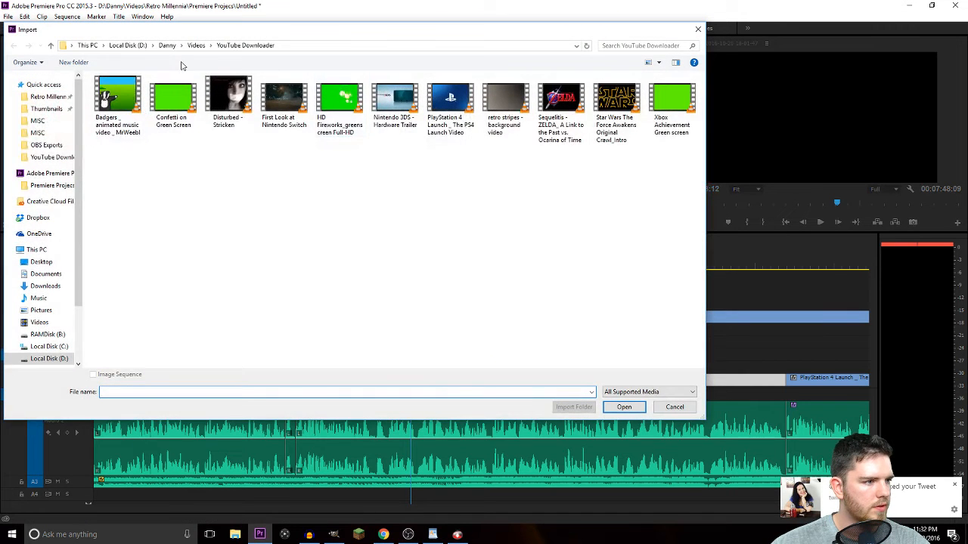
left_click(195, 45)
double_click(125, 123)
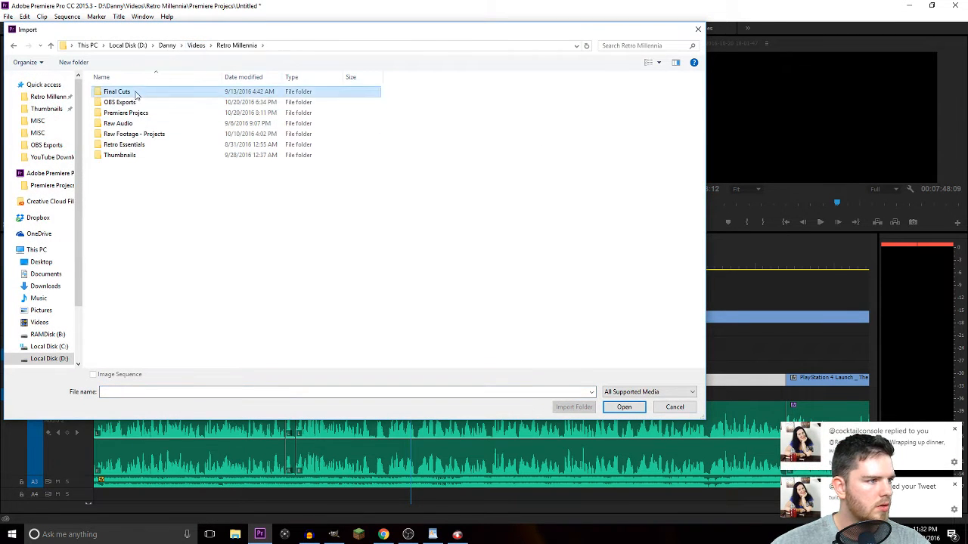
double_click(114, 91)
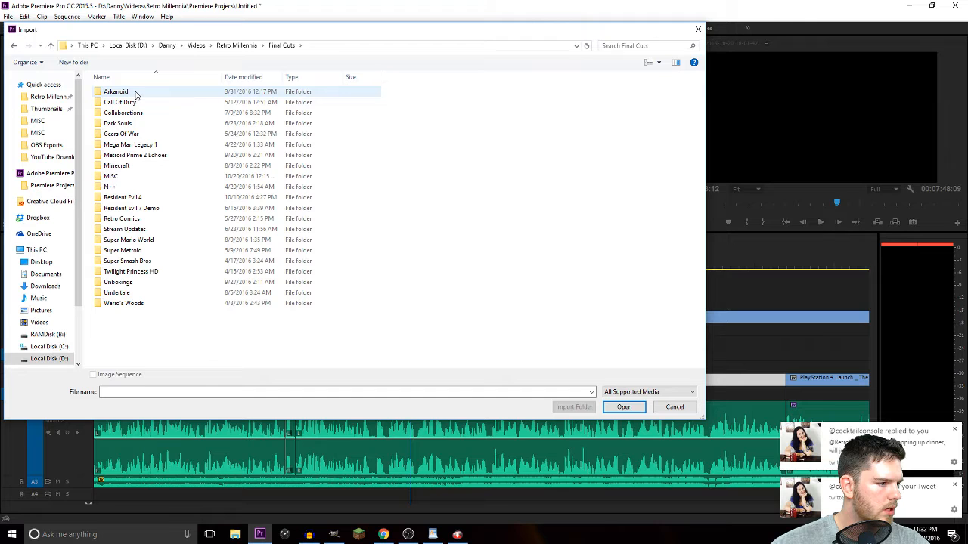
double_click(156, 271)
left_click(340, 204)
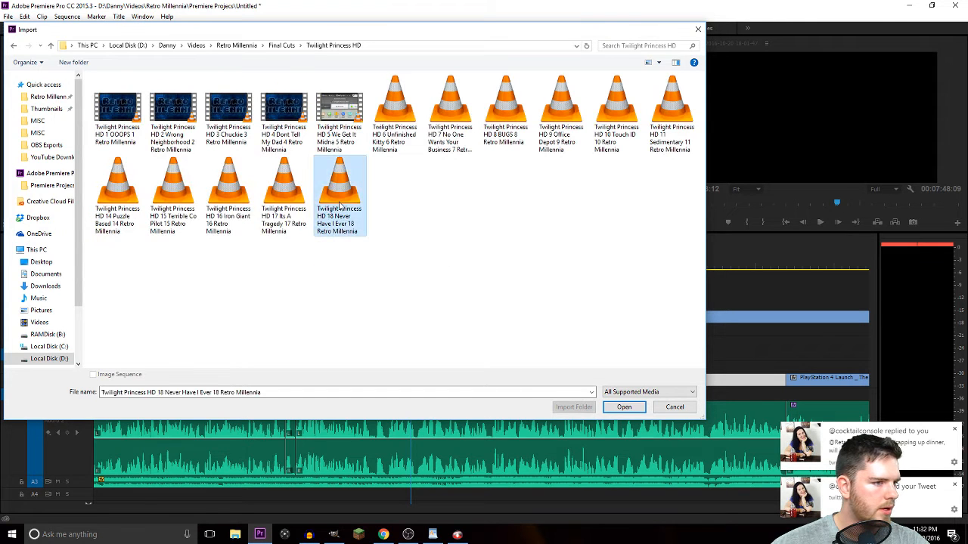
left_click(623, 407)
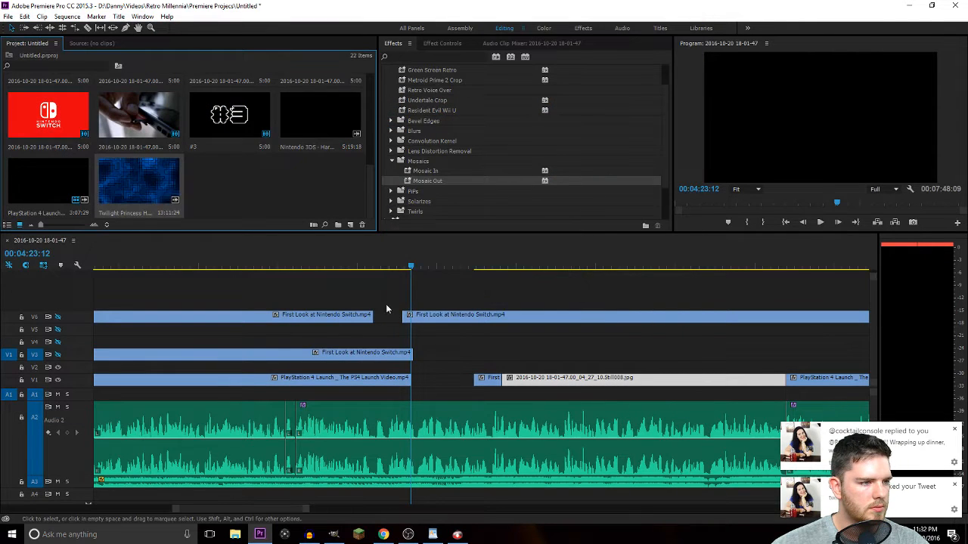
Place the Twilight Princess video on V7 above the Nintendo Switch footage and trim its start to 00:04:30:20.
key("minus")
key("minus")
key("minus")
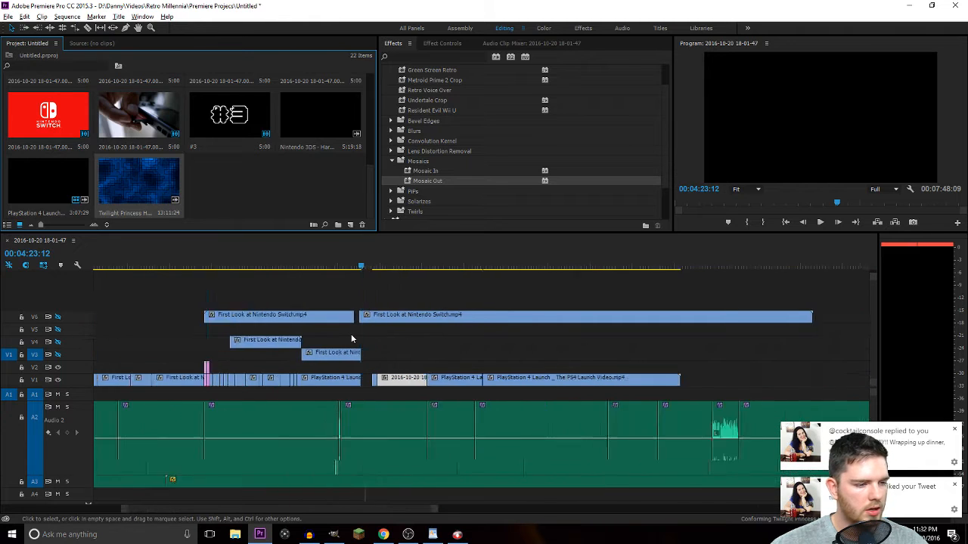
left_click_drag(164, 194, 328, 306)
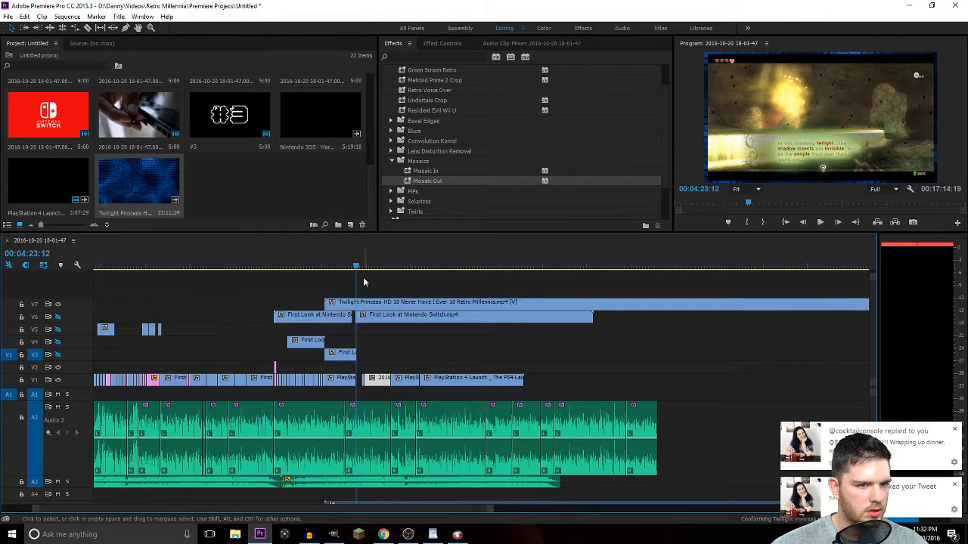
mouse_move(356, 269)
left_mouse_down()
mouse_move(386, 275)
mouse_move(367, 274)
left_mouse_up()
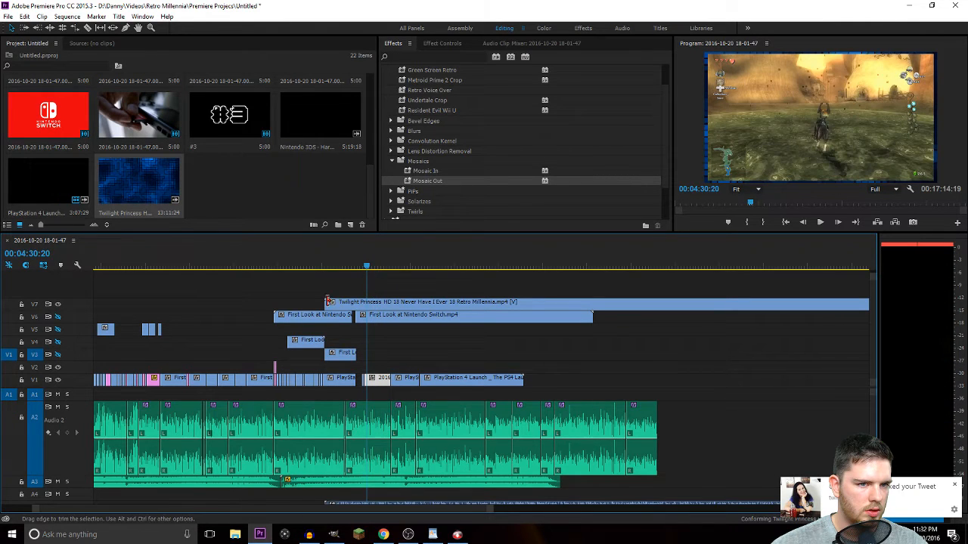
left_click_drag(325, 303, 369, 310)
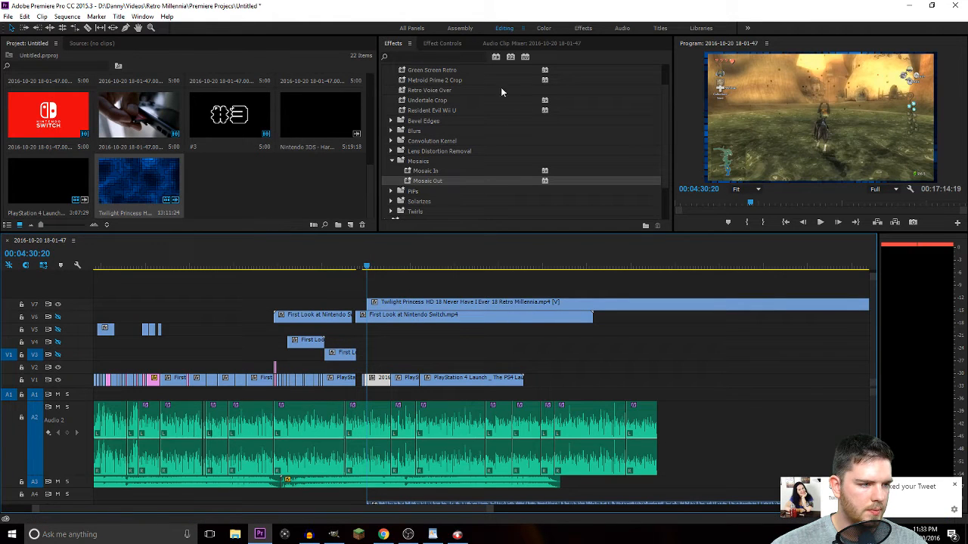
Apply the Crop video effect to the Twilight Princess clip on V7 and show its effect settings.
left_click(426, 56)
type("crop")
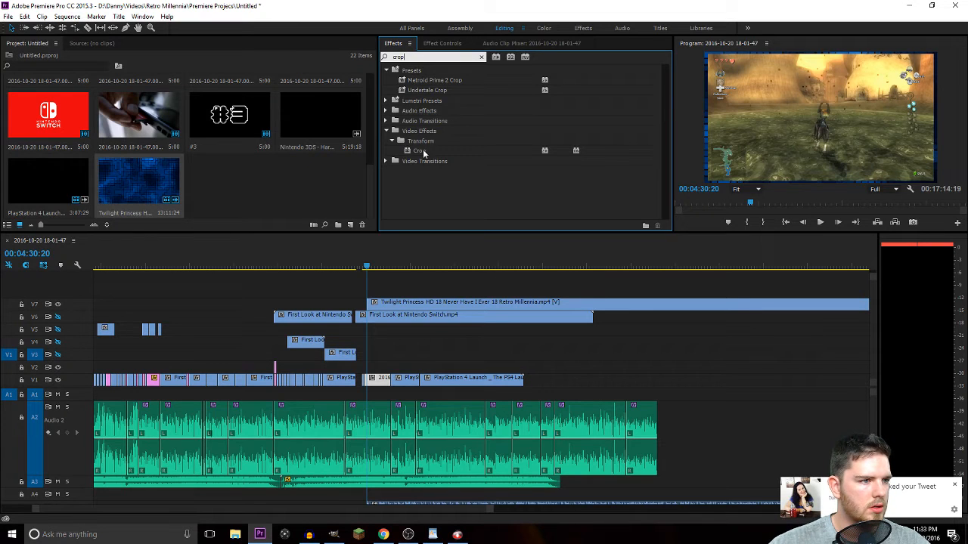
left_click_drag(424, 153, 402, 302)
left_click(443, 44)
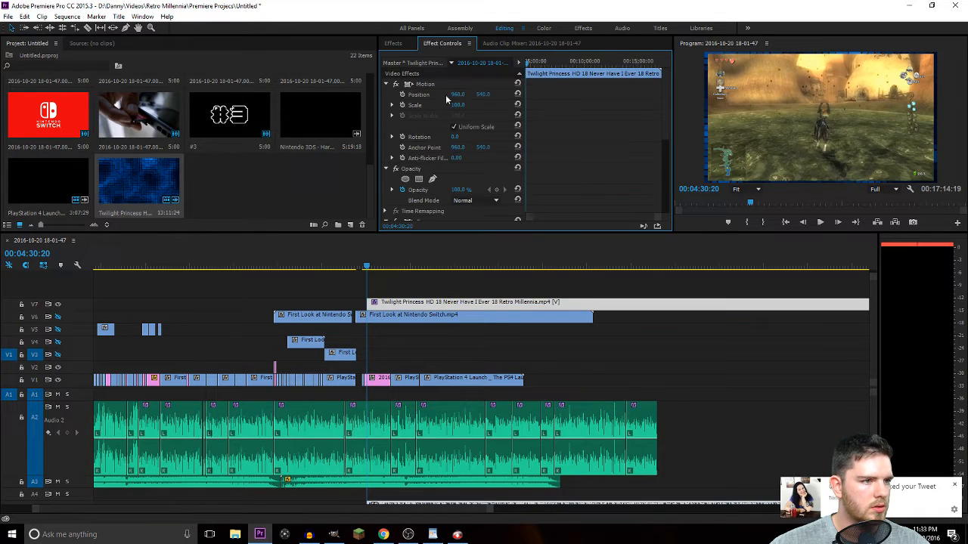
key("ctrl+s")
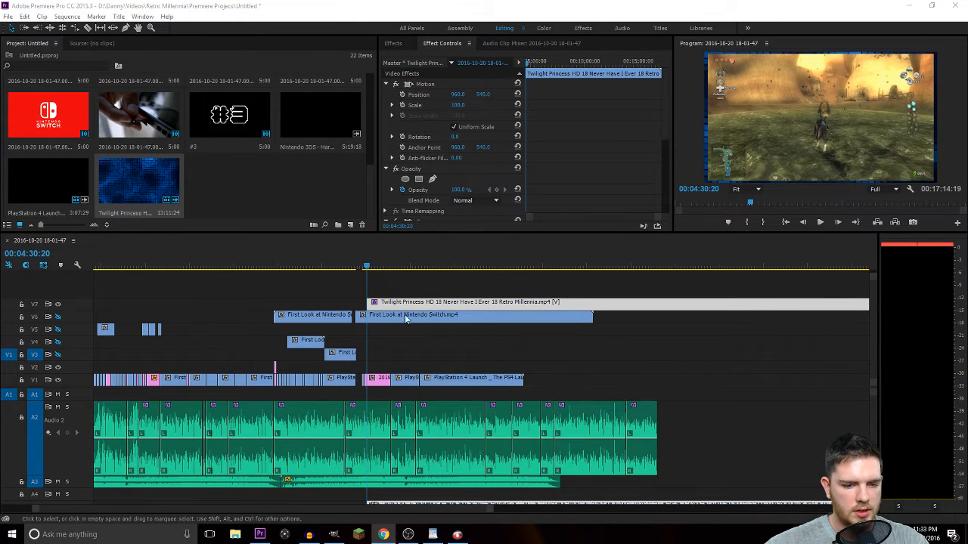
Crop the Twilight Princess clip by 1.6% left, 1.4% top, 1.8% right and 1.8% bottom, and enable Zoom to fill the frame.
key("=")
key("=")
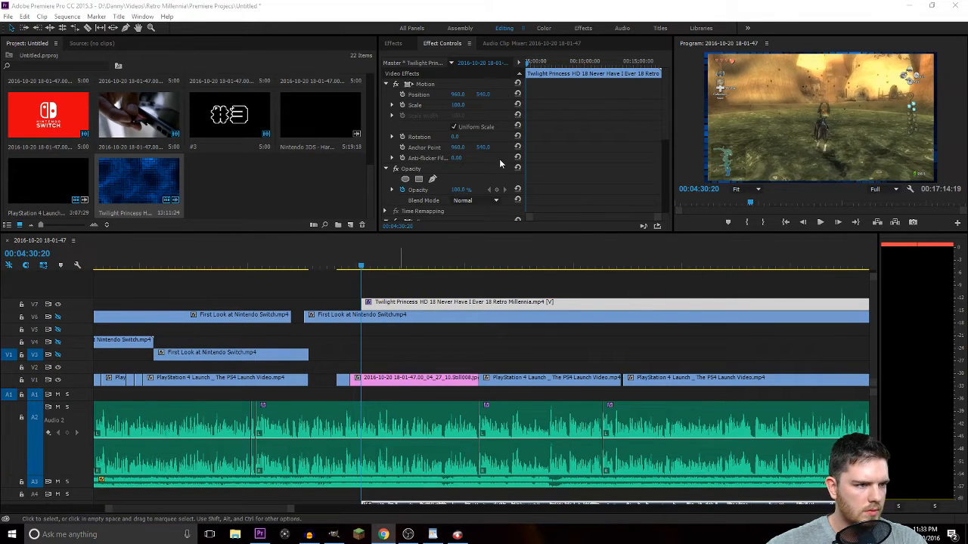
left_click(386, 84)
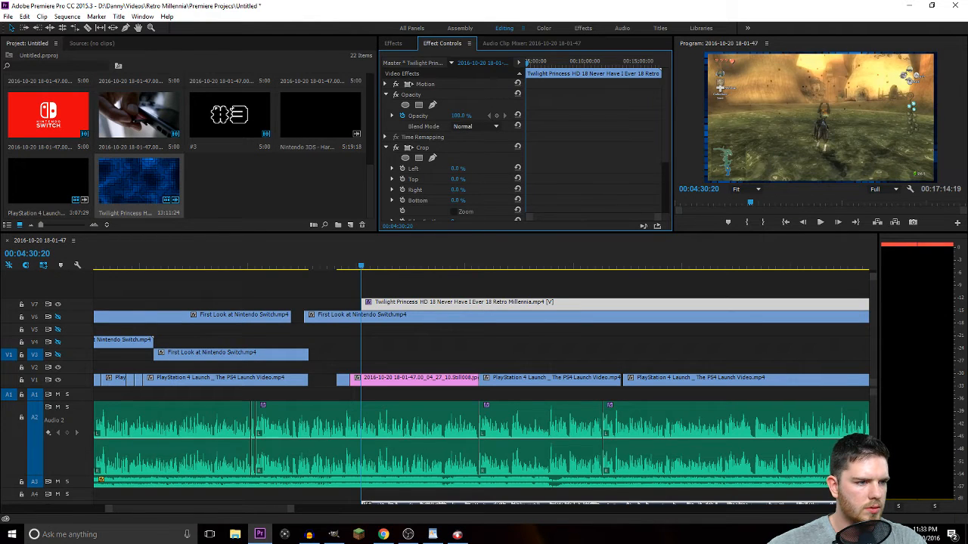
left_click_drag(458, 168, 461, 168)
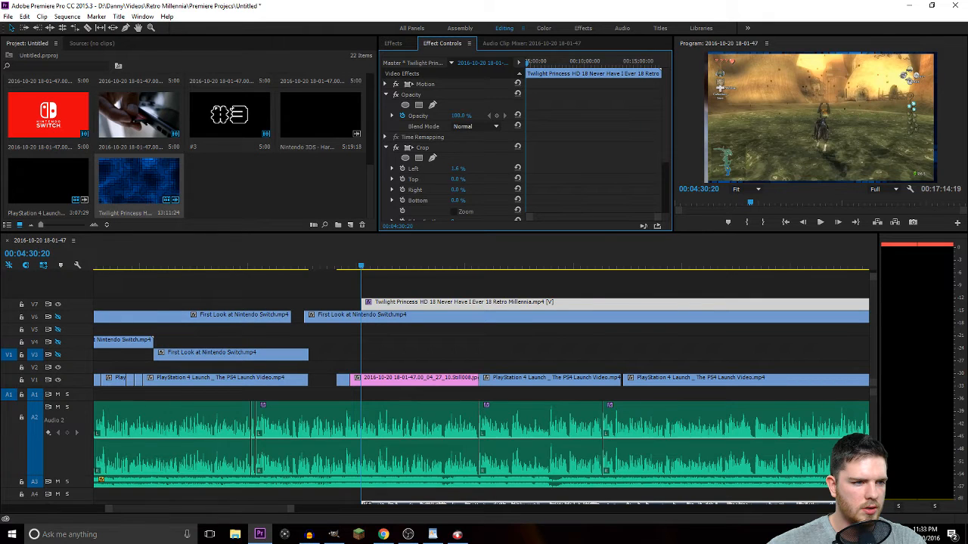
left_click_drag(457, 178, 460, 179)
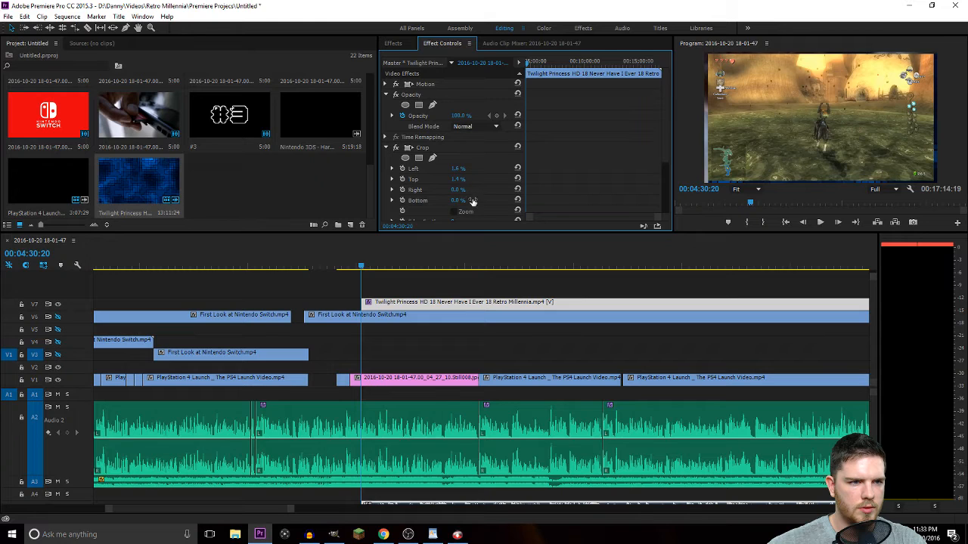
left_click_drag(459, 189, 465, 190)
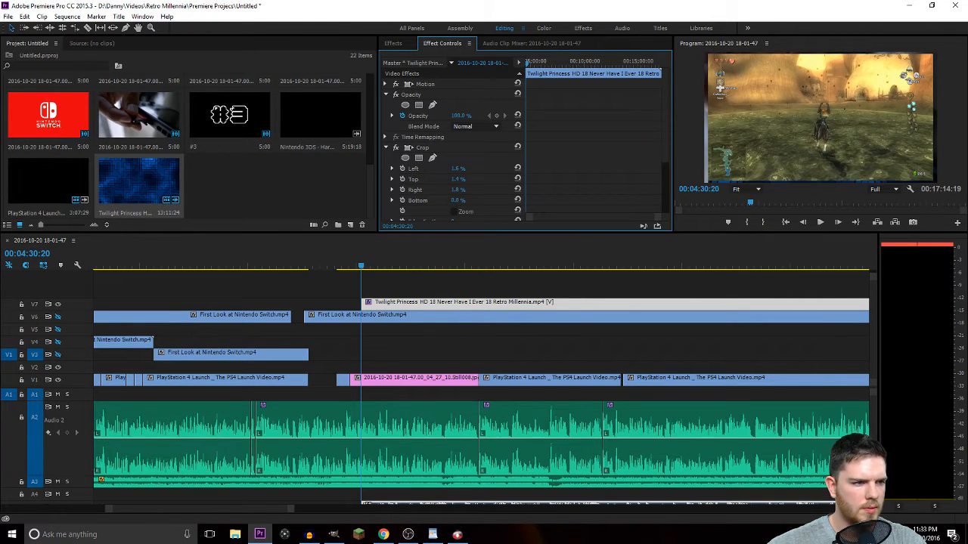
left_click_drag(458, 199, 460, 201)
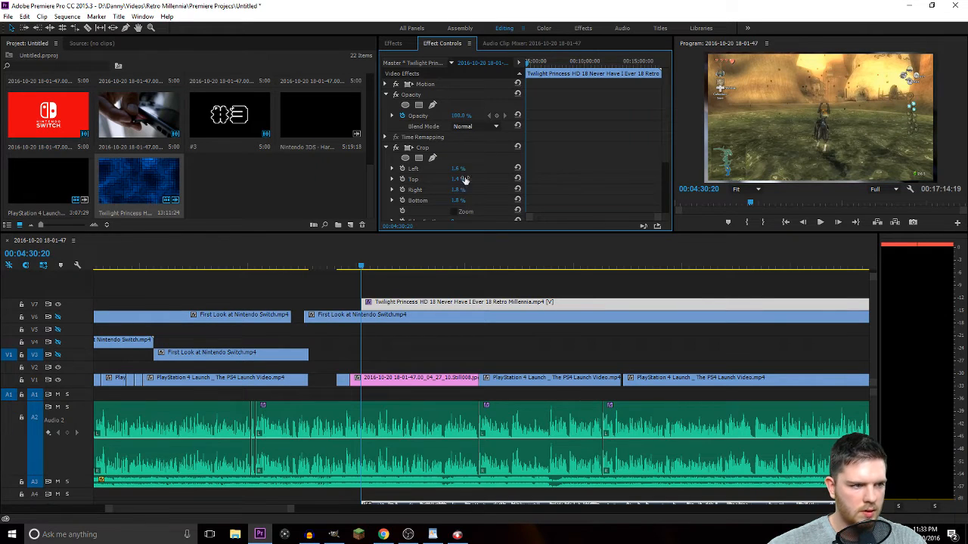
left_click(454, 212)
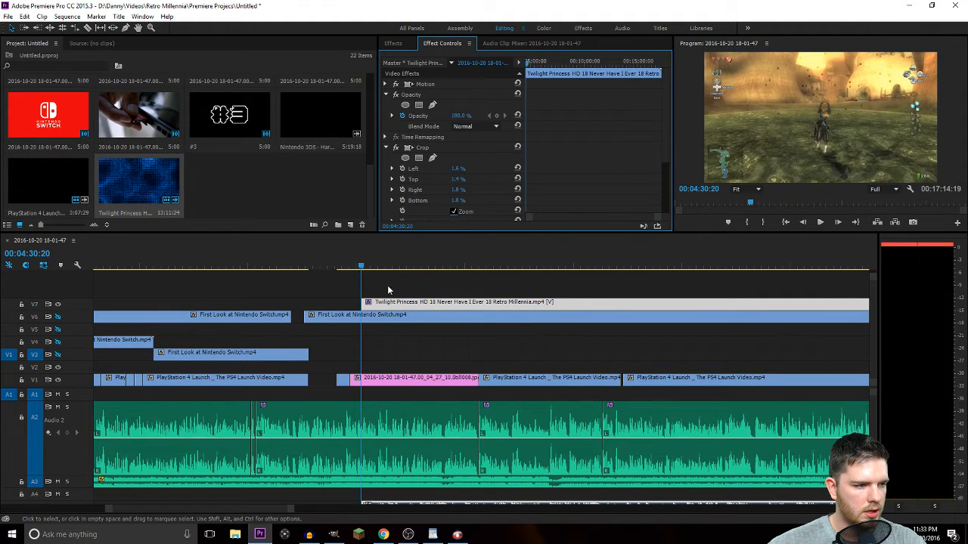
Split a short opening piece off the Twilight Princess clip on V7 and move it into the V1 gap after the PlayStation 4 footage.
key("c")
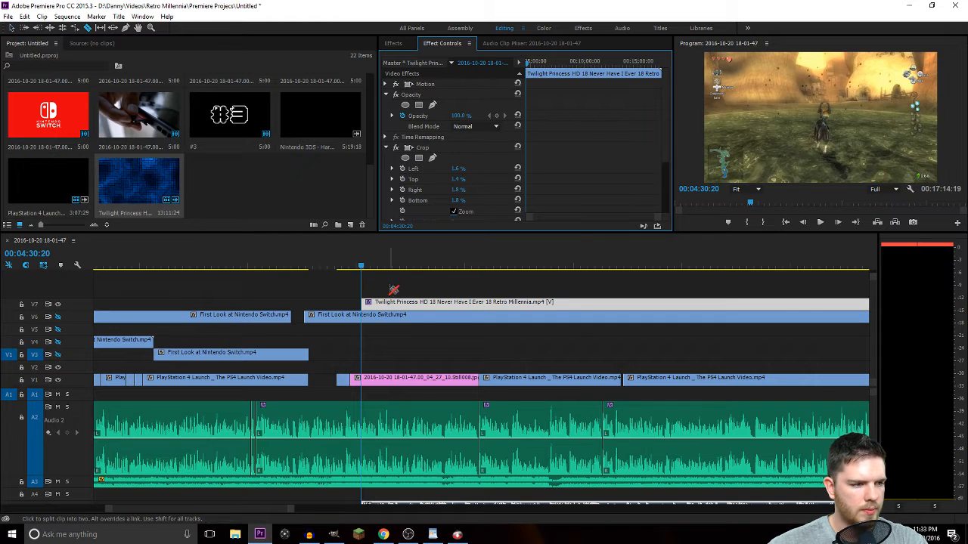
left_click(396, 302)
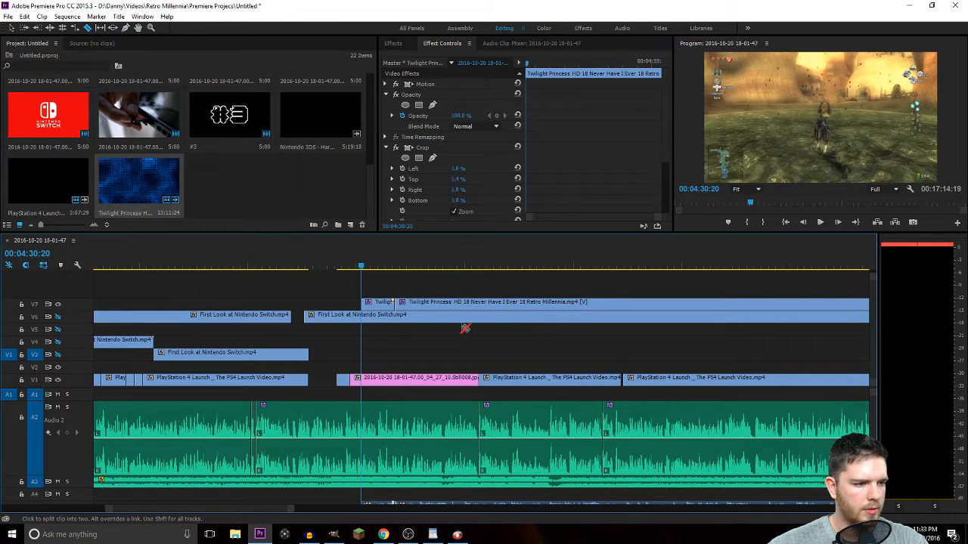
key("v")
left_click_drag(380, 301, 330, 378)
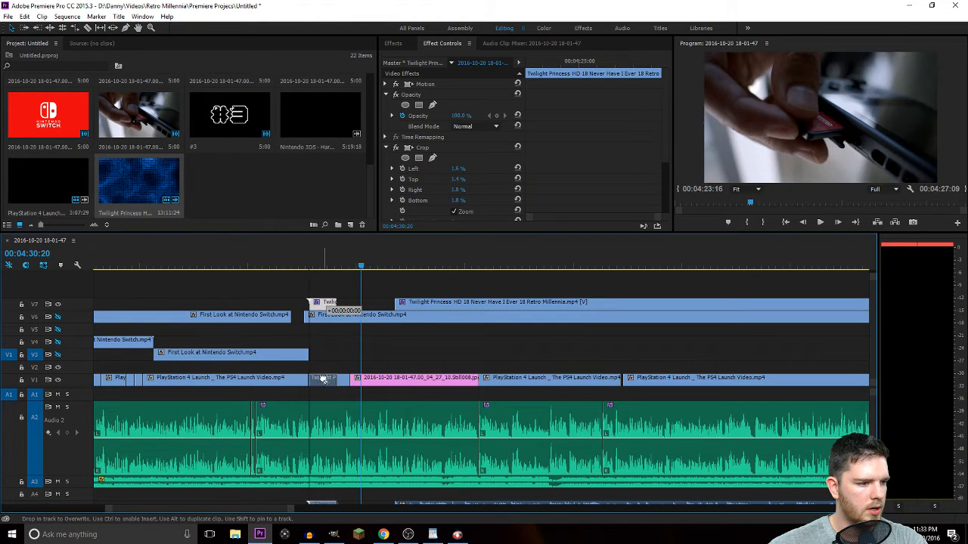
left_click_drag(363, 268, 293, 272)
key("space")
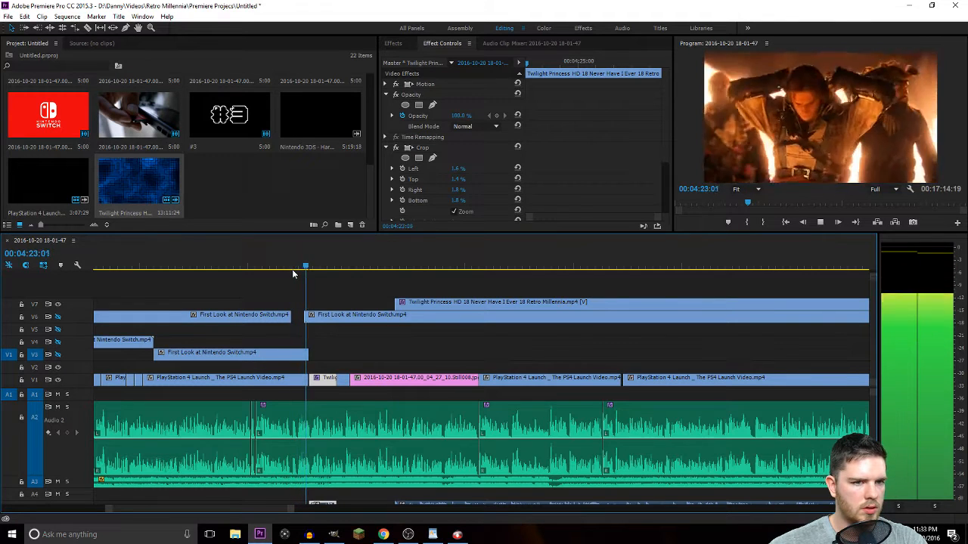
key("space")
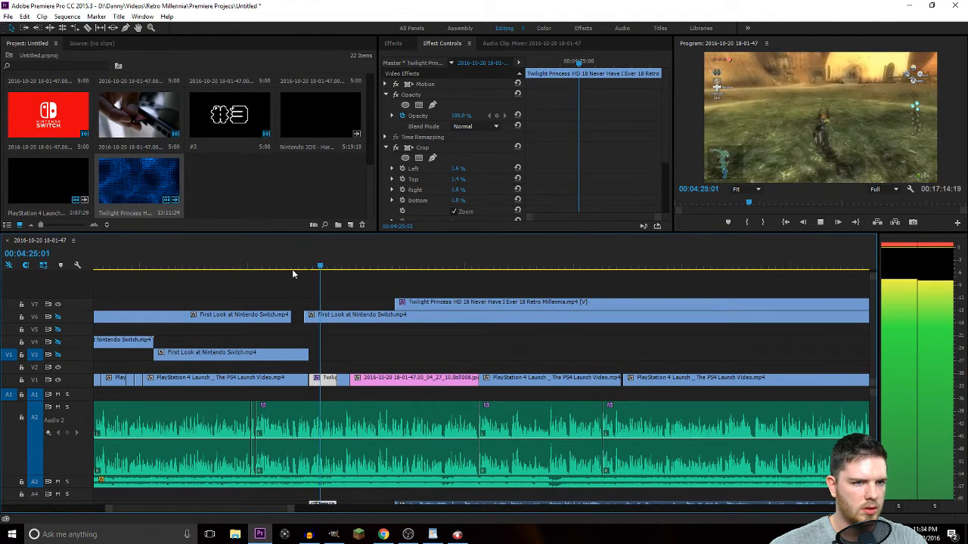
Unlink the short Twilight Princess piece on V1 from its audio and delete that audio.
right_click(328, 380)
left_click(394, 189)
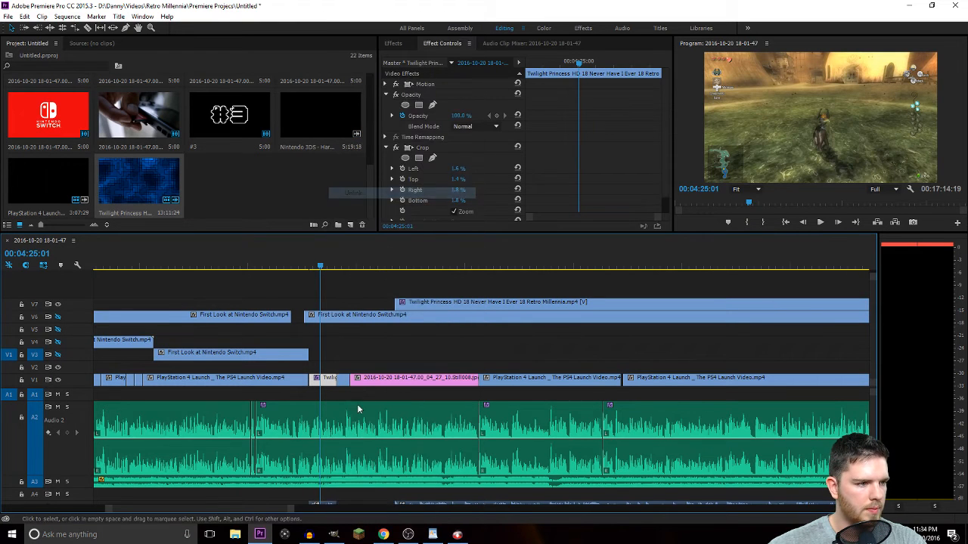
left_click(332, 505)
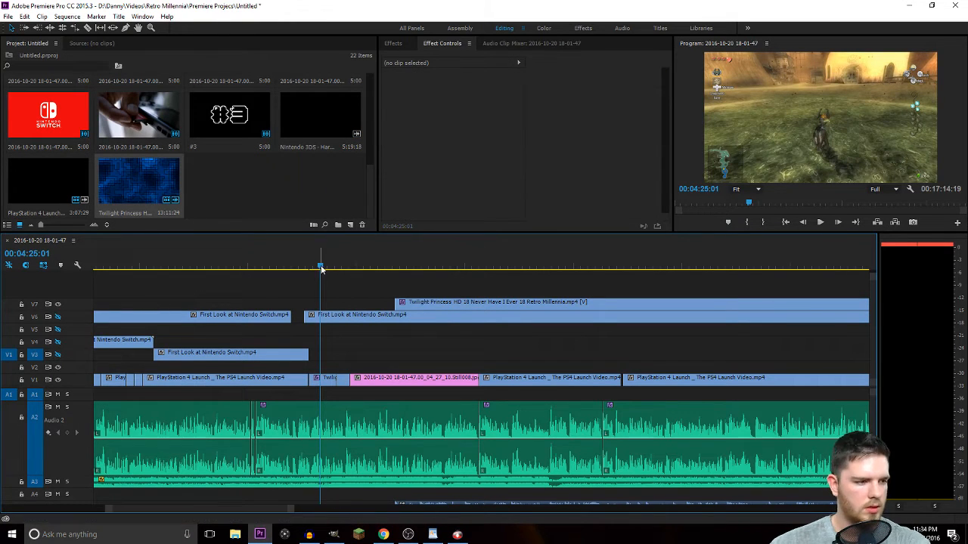
Trim the Twilight Princess piece on V1 to end at 00:04:24:07 and delete the leftover Twilight Princess clip from V7.
left_click_drag(320, 264, 303, 265)
key("space")
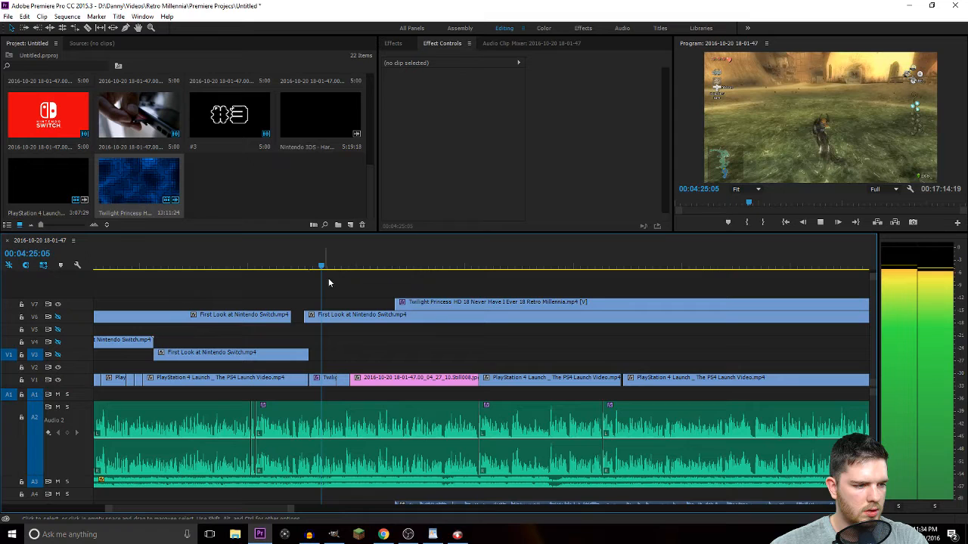
key("space")
scroll(328, 278, "up", 3)
left_click_drag(208, 353, 204, 354)
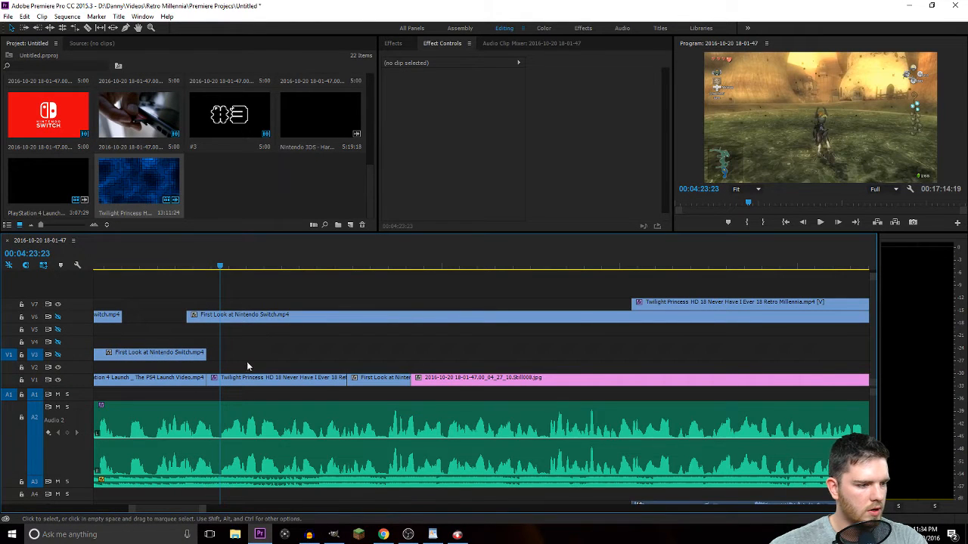
mouse_move(219, 267)
left_mouse_down()
mouse_move(189, 264)
mouse_move(236, 268)
left_mouse_up()
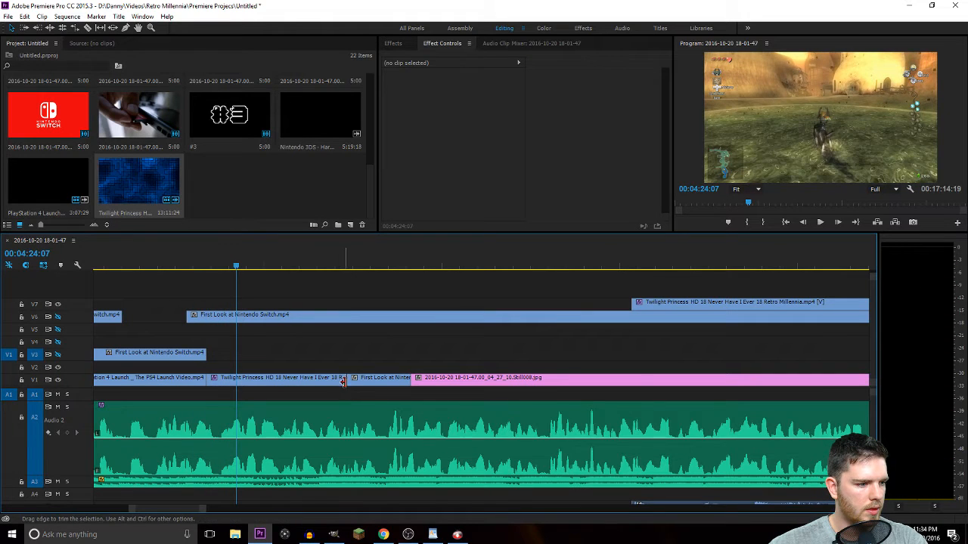
left_click_drag(342, 382, 237, 386)
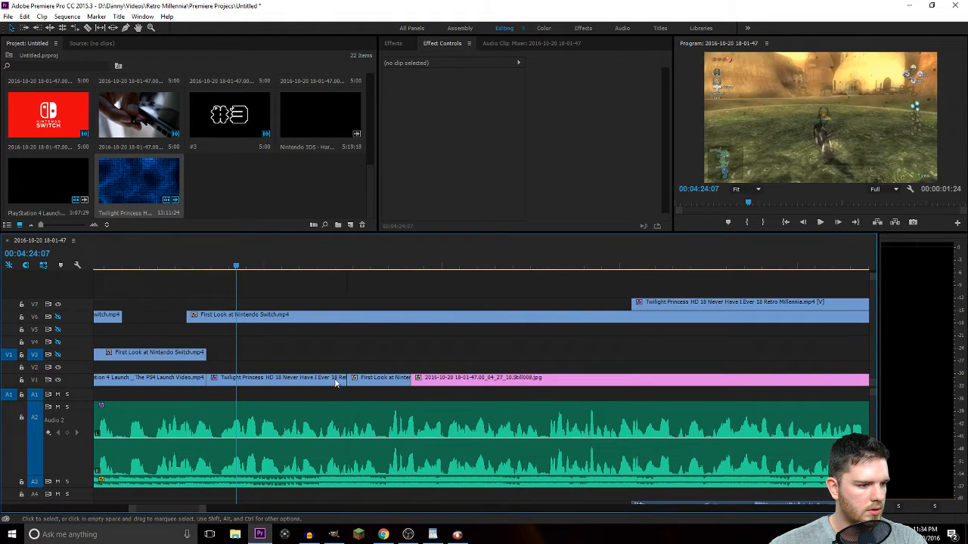
left_click_drag(344, 381, 248, 378)
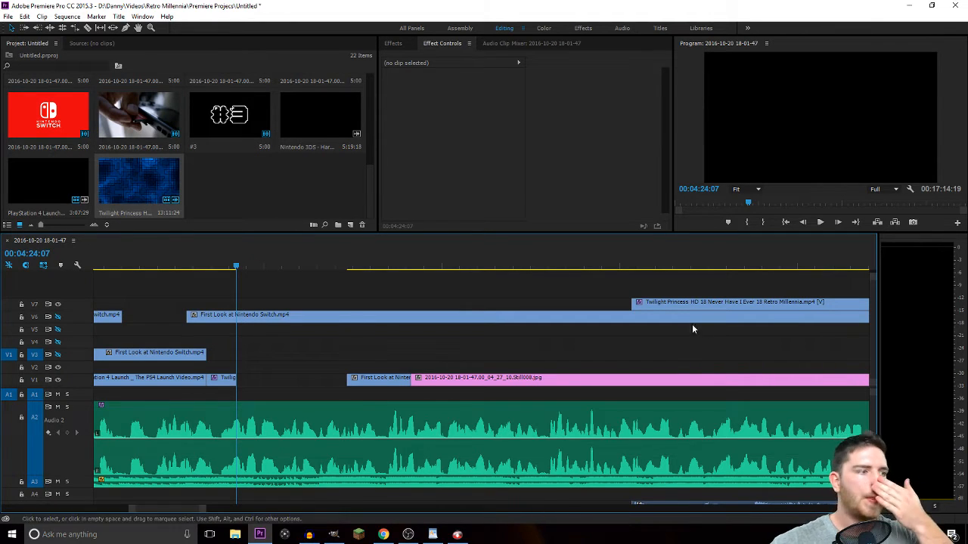
left_click(676, 305)
key("Delete")
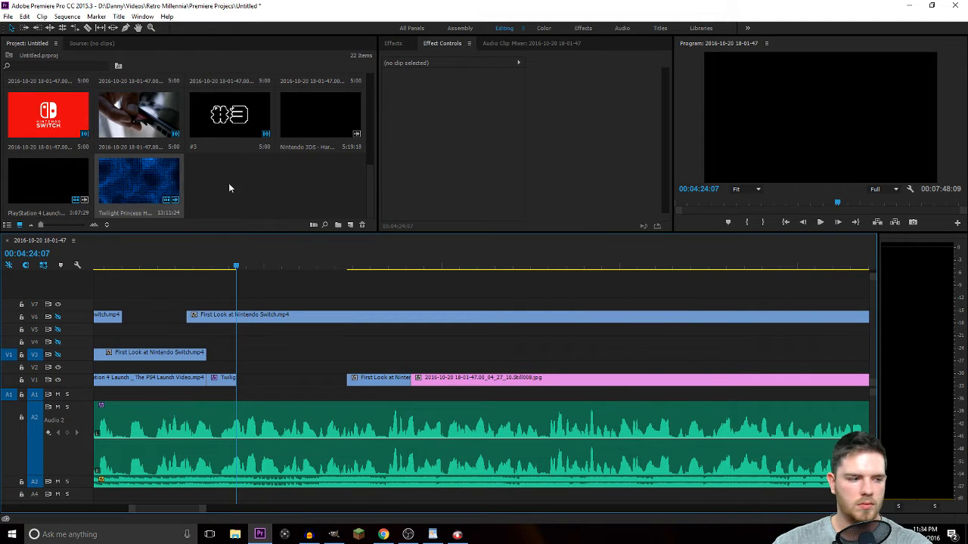
Import "Super Metroid 7 Mystic Quest 7 Retro Millennia" from the Final Cuts > Super Metroid folder.
double_click(261, 184)
left_click(283, 46)
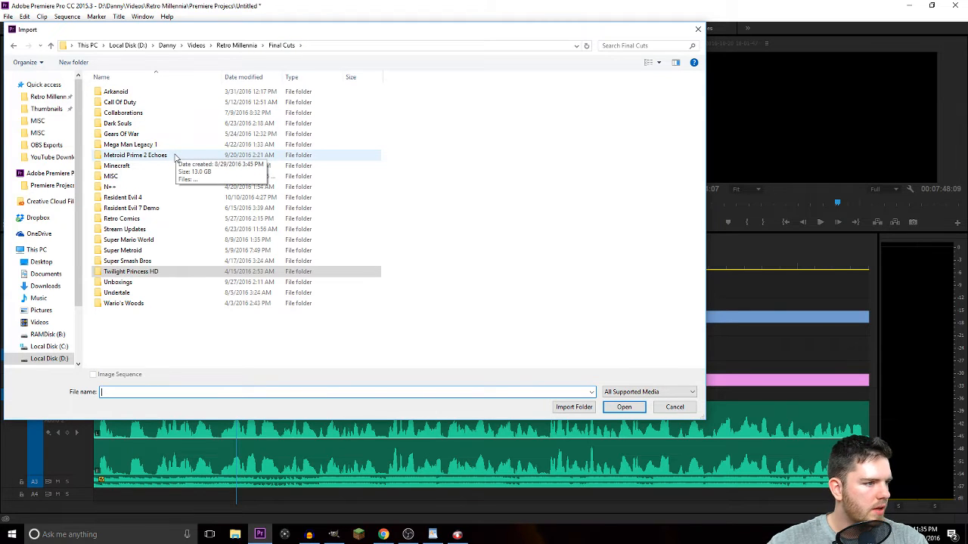
double_click(125, 250)
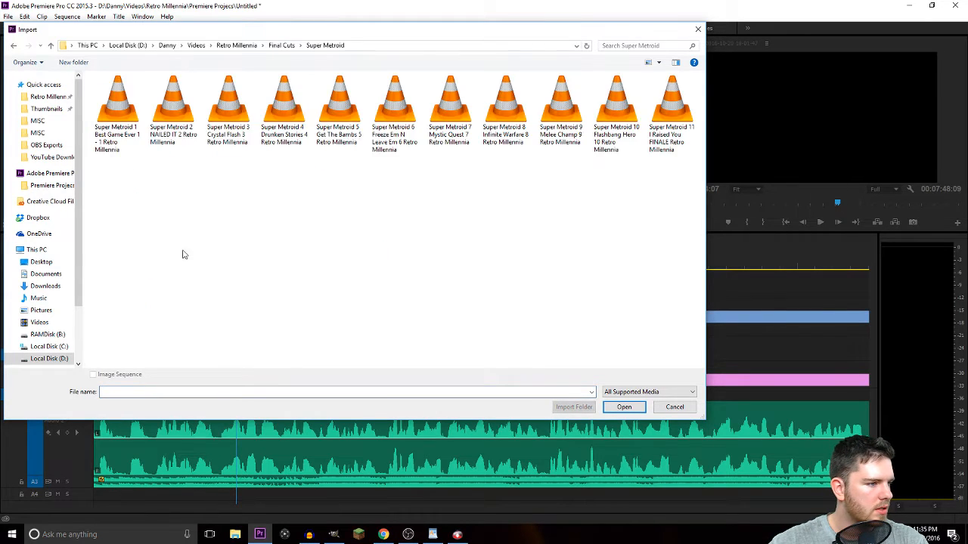
left_click(666, 147)
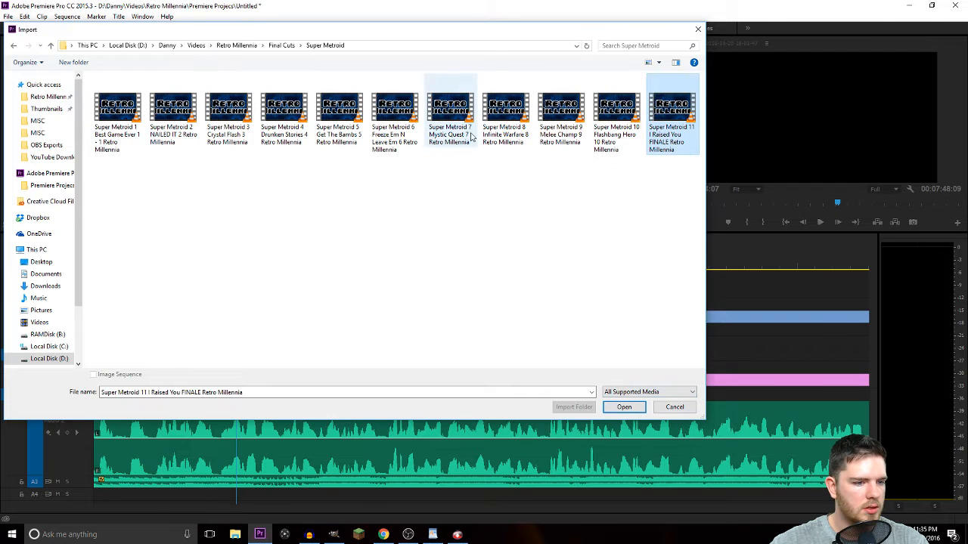
left_click(452, 118)
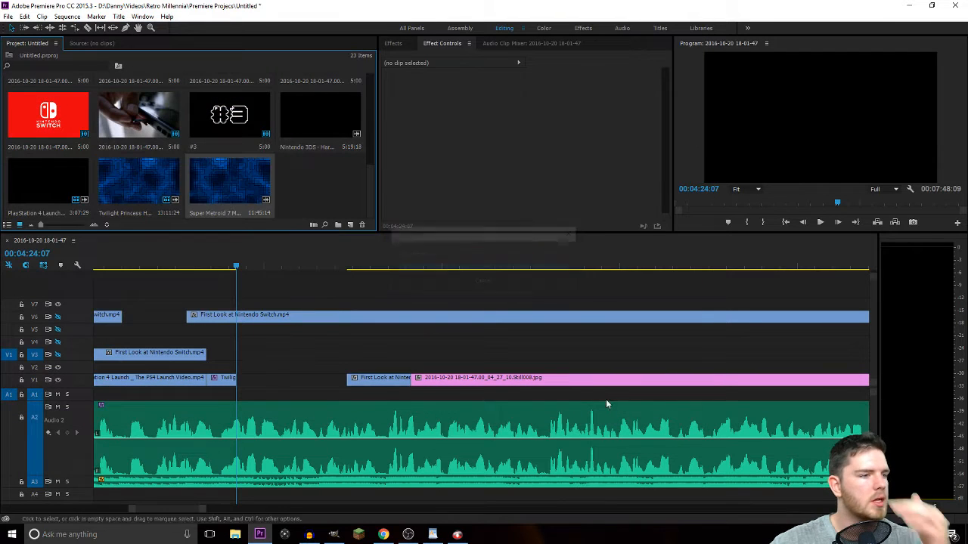
Place the Super Metroid video on V7 starting at 00:04:24:07, and unlink and delete its audio.
left_click_drag(237, 197, 239, 297)
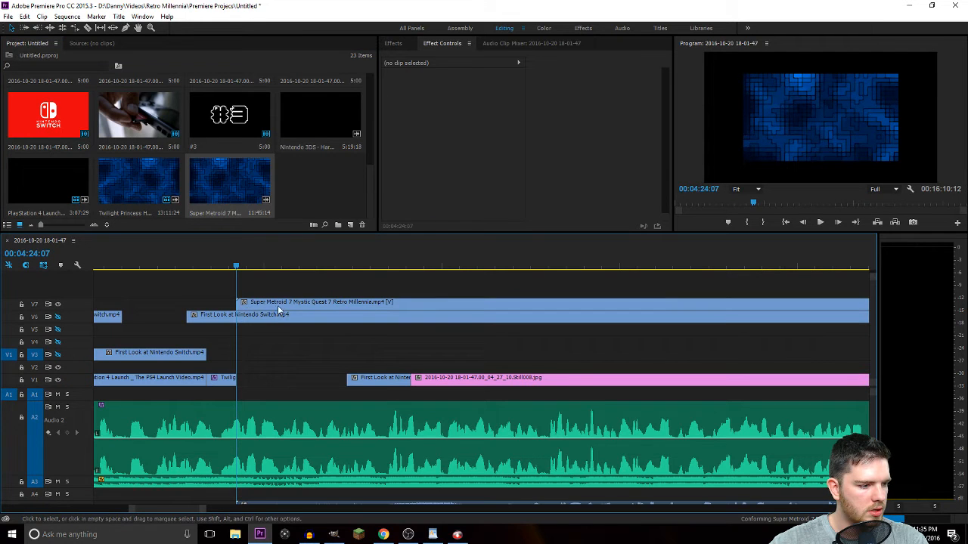
right_click(278, 303)
left_click(304, 193)
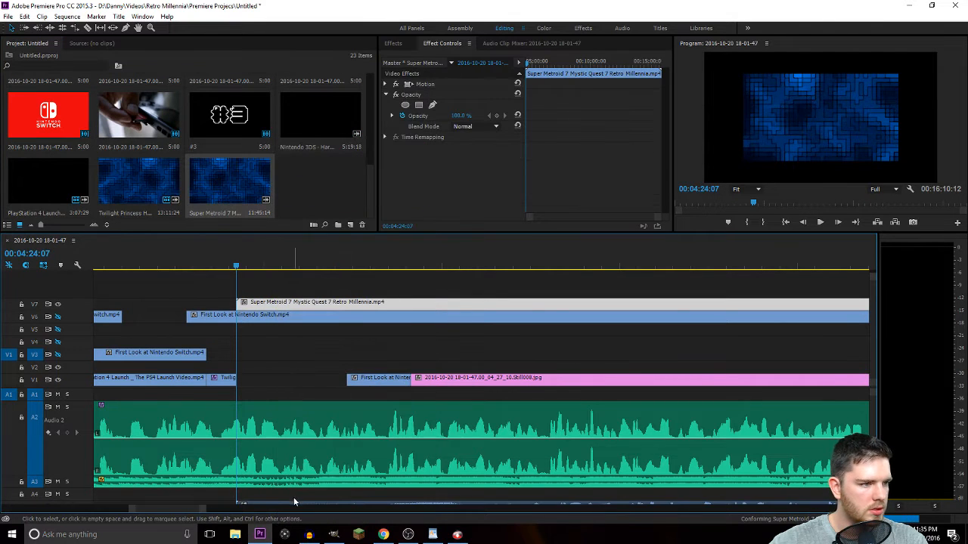
left_click_drag(869, 416, 874, 435)
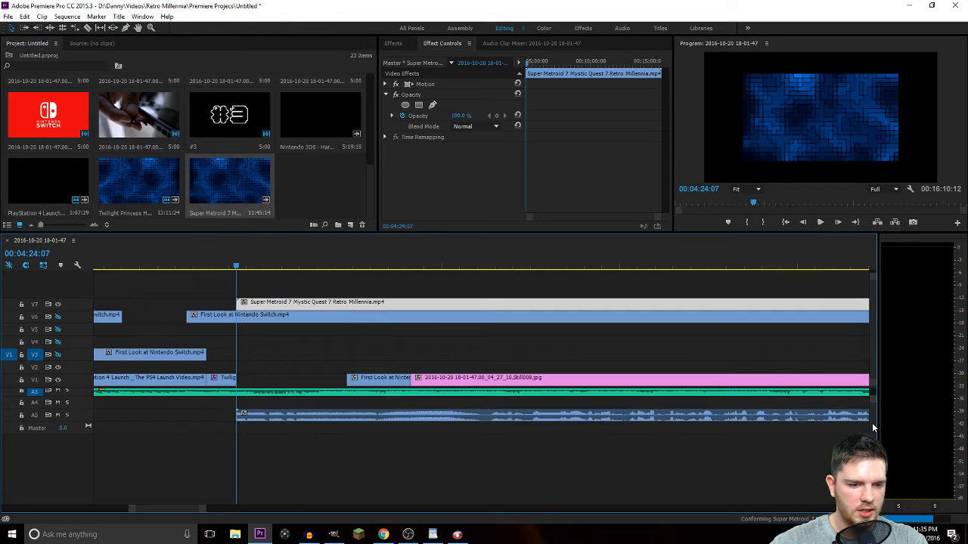
left_click(658, 416)
key("Delete")
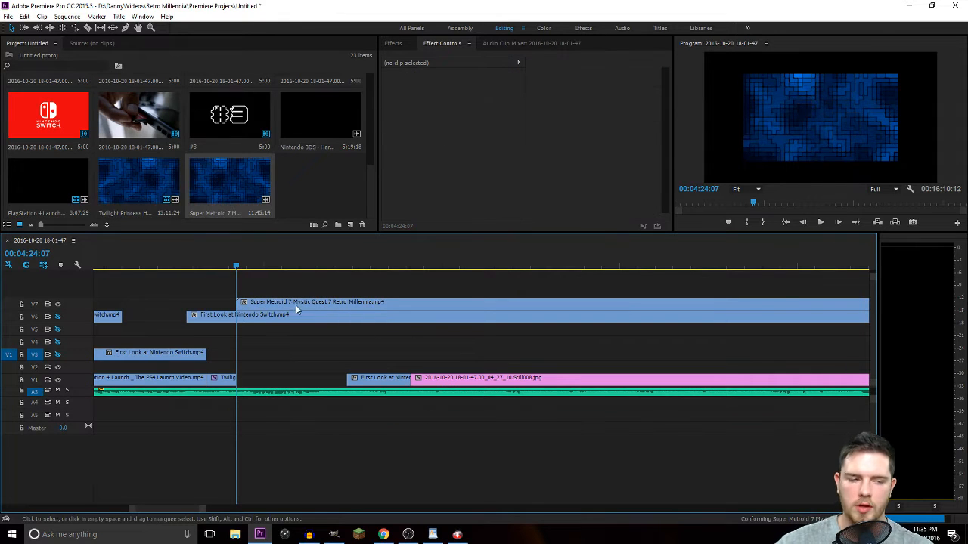
Scale the Super Metroid clip on V7 to 150% and trim off its opening so gameplay starts at 00:04:24:07.
left_click_drag(235, 267, 527, 312)
left_click(392, 43)
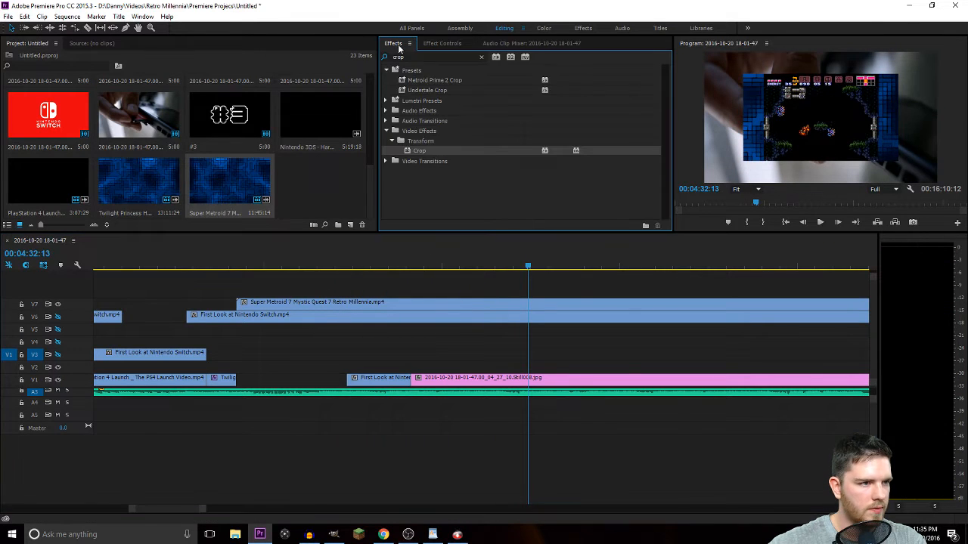
left_click(456, 302)
left_click(447, 46)
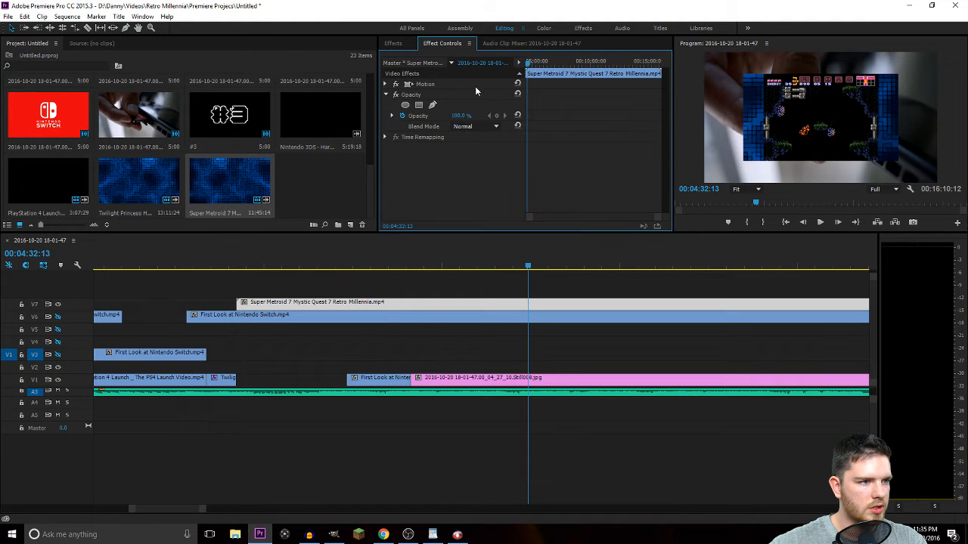
left_click(464, 114)
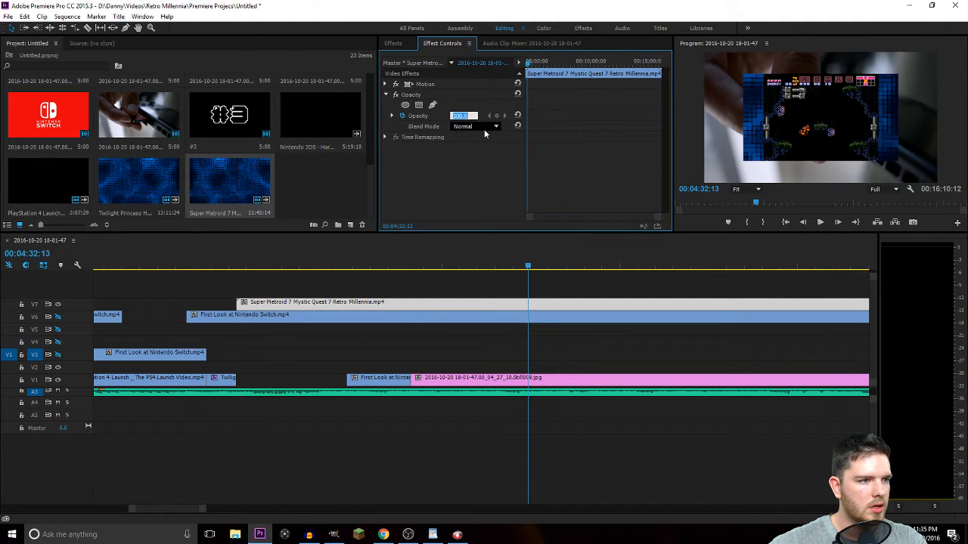
left_click(387, 84)
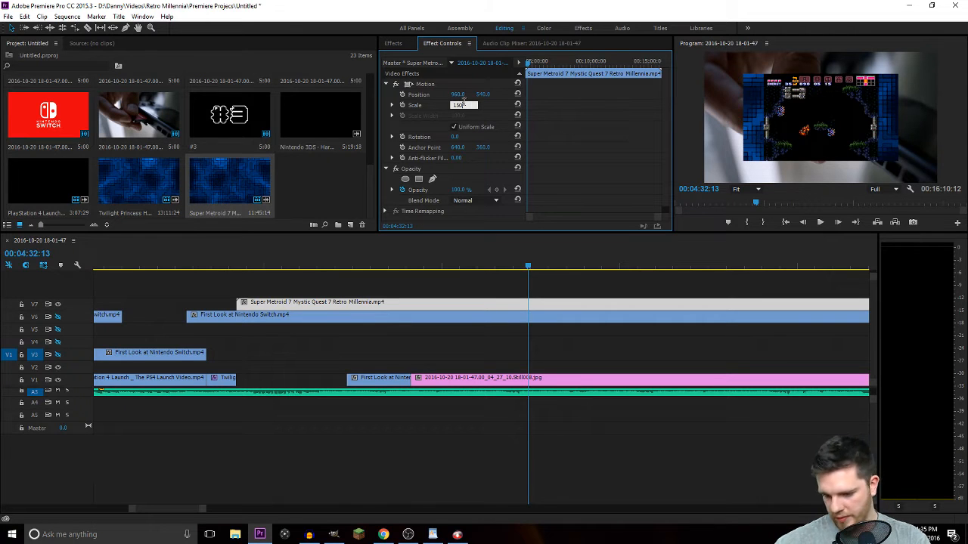
key("Return")
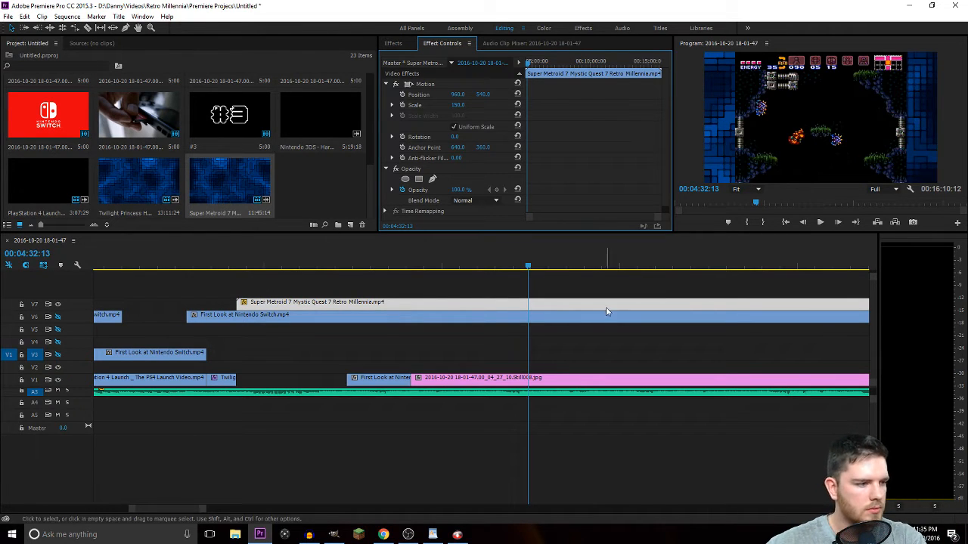
left_click_drag(239, 306, 258, 312)
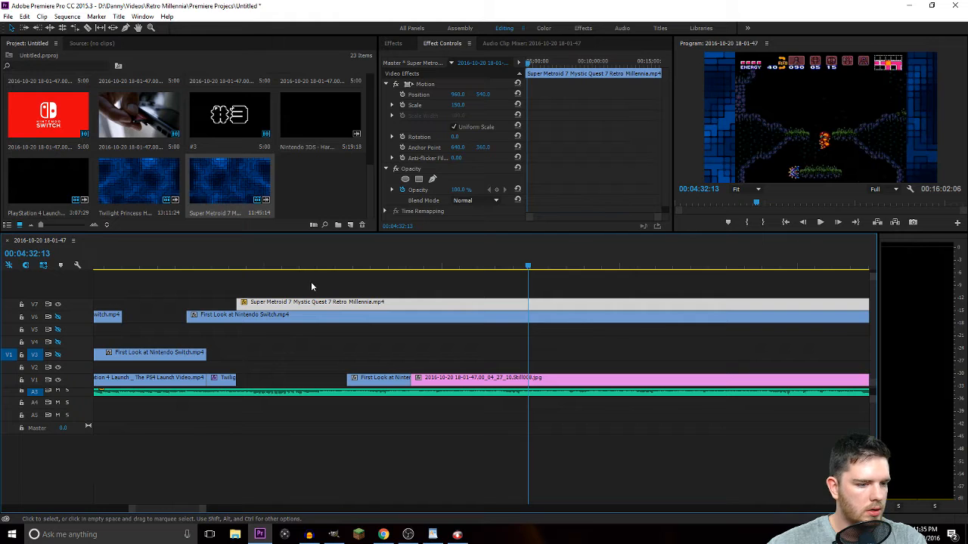
left_click(263, 268)
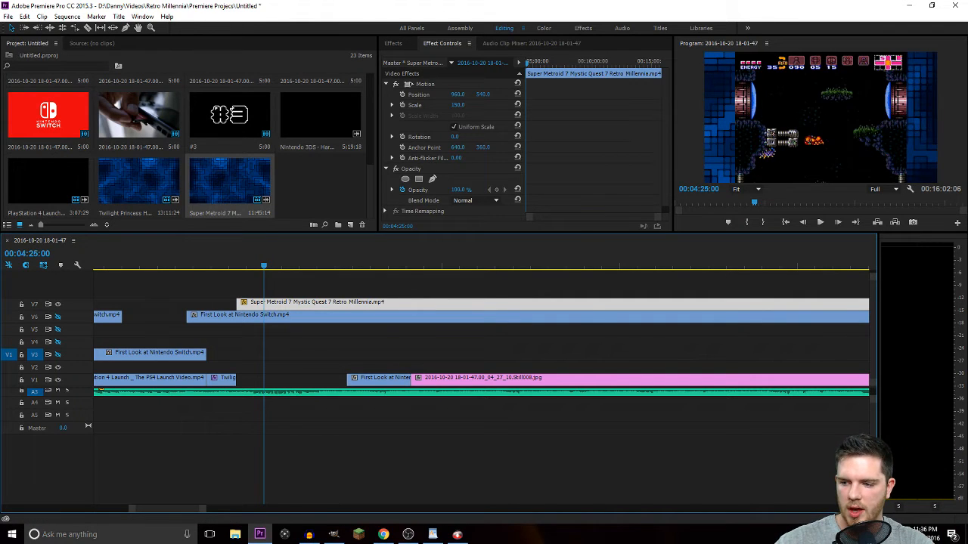
Switch to the YouTube live stream in Chrome, pop out its chat to show the chat URL, and return to Premiere Pro.
key("alt+Tab")
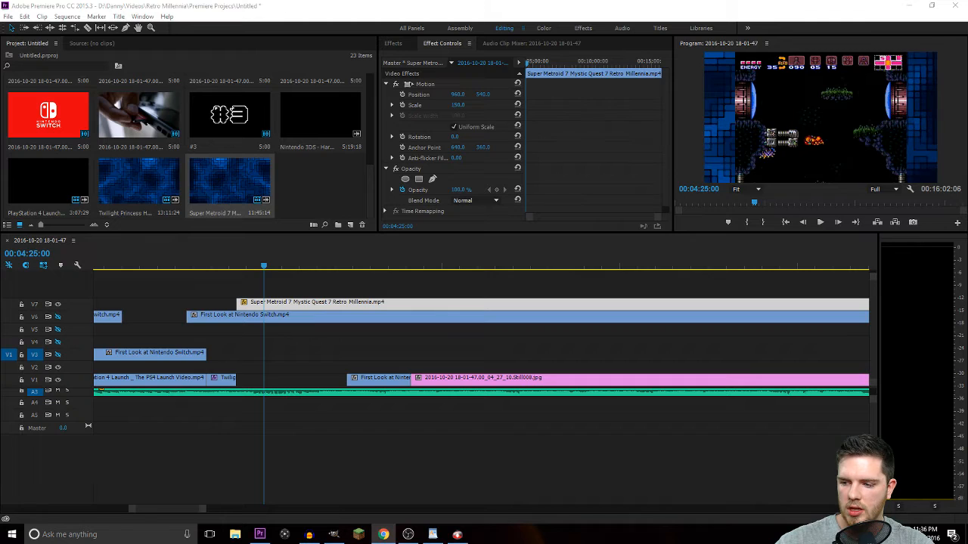
key("alt+Tab")
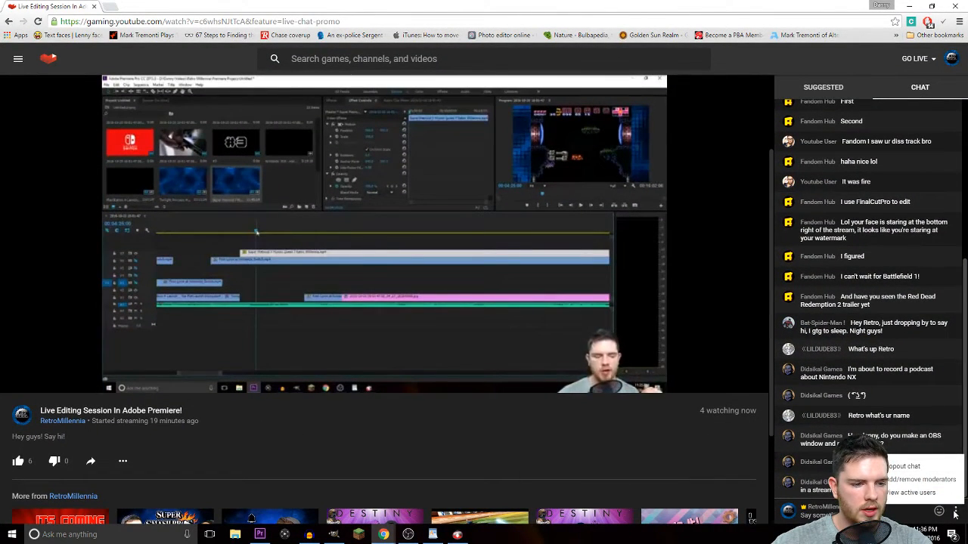
left_click(903, 467)
left_click(131, 22)
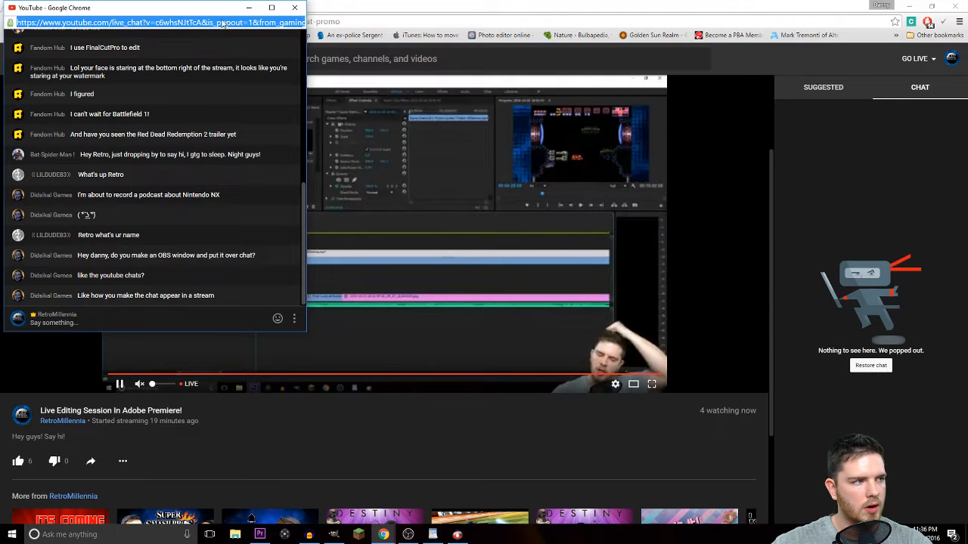
left_click(294, 8)
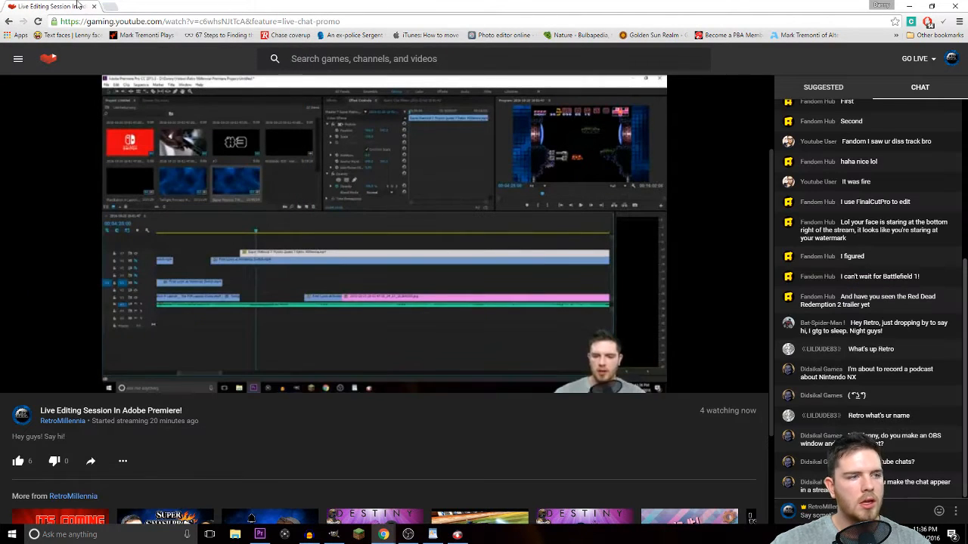
left_click(383, 534)
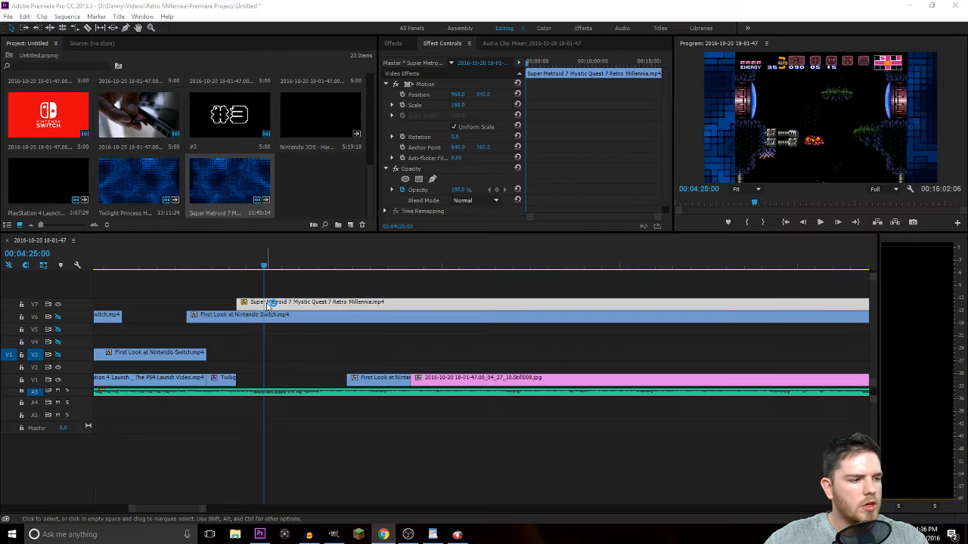
Split the Super Metroid clip on V7 at 00:04:25:02.
left_click(262, 257)
left_click(265, 267)
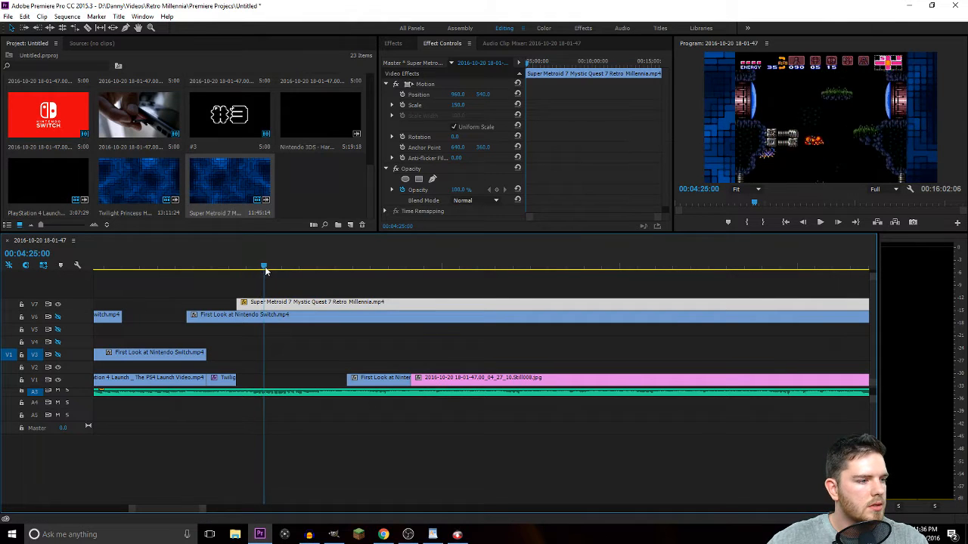
key("c")
left_click(270, 303)
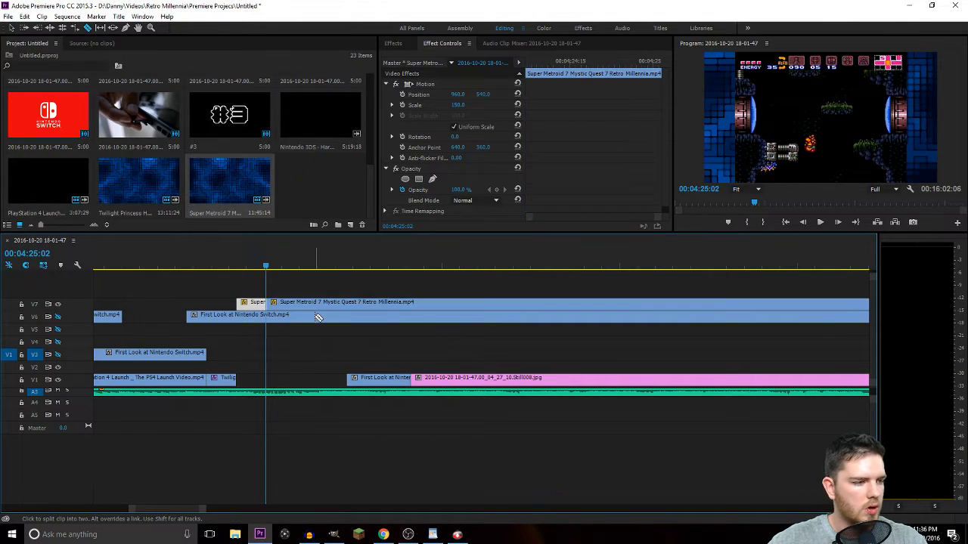
Delete the part of the Super Metroid clip after the split and move the short remaining piece from V7 to V1.
key("v")
left_click(319, 307)
key("Delete")
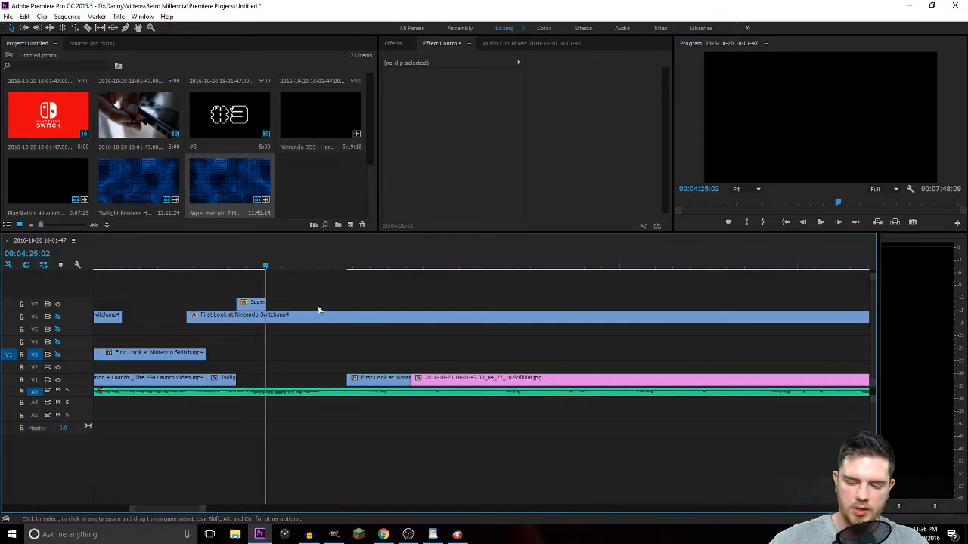
left_click_drag(254, 345, 254, 387)
Play back the section and extend the end of the Super Metroid clip on V1 to 00:04:25:06.
left_click_drag(265, 267, 193, 262)
key("space")
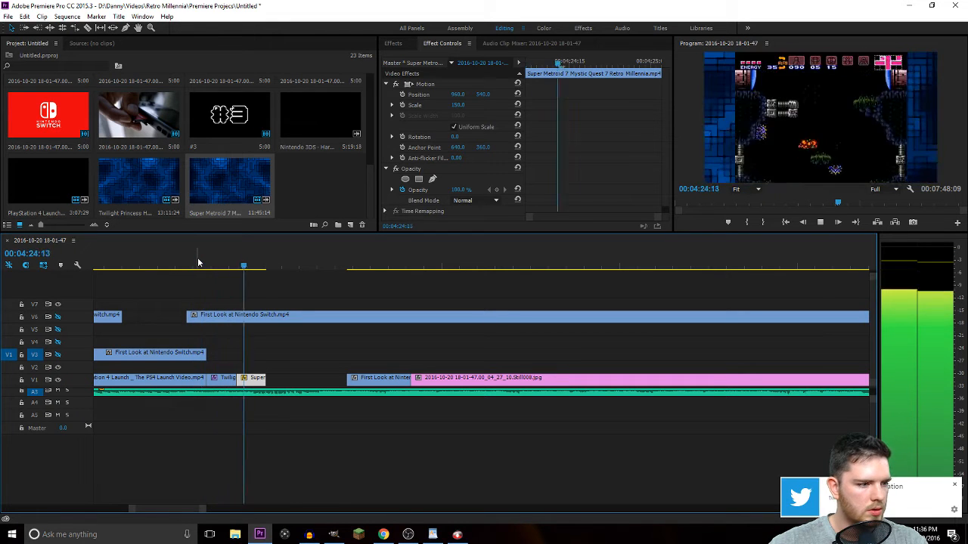
key("space")
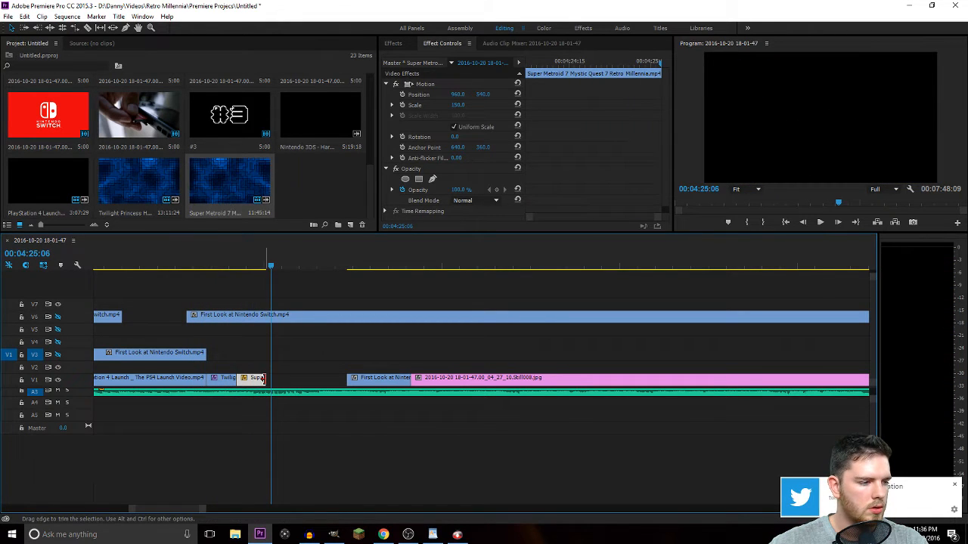
left_click_drag(265, 379, 271, 380)
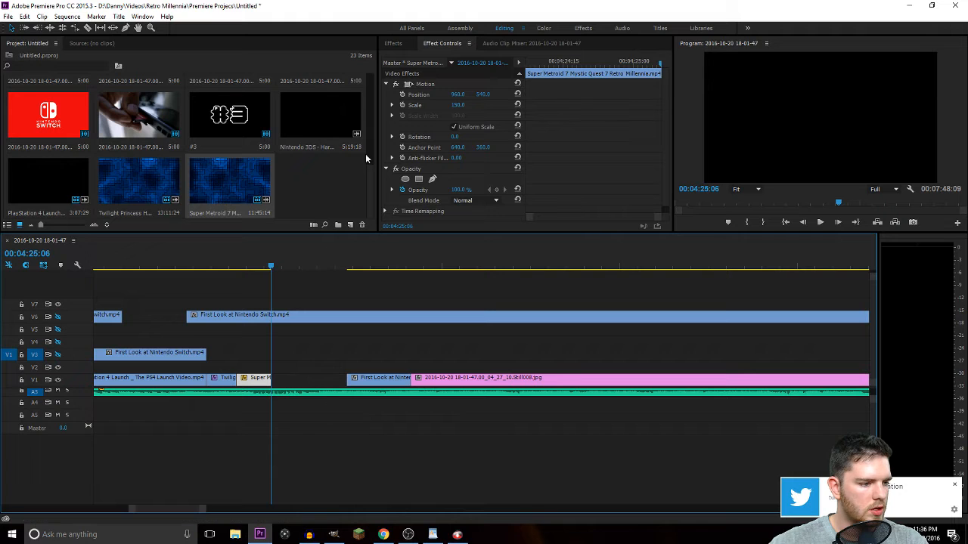
double_click(328, 172)
left_click(280, 46)
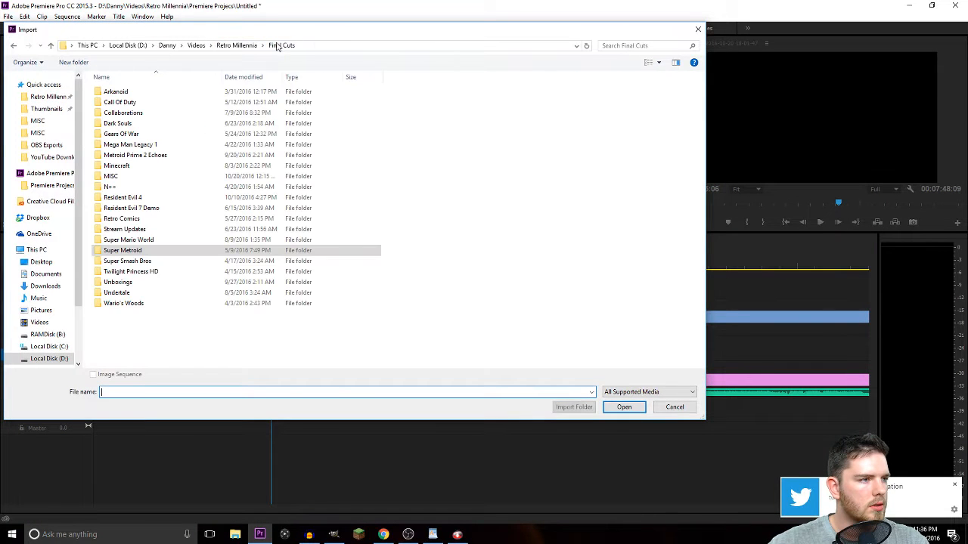
left_click(696, 30)
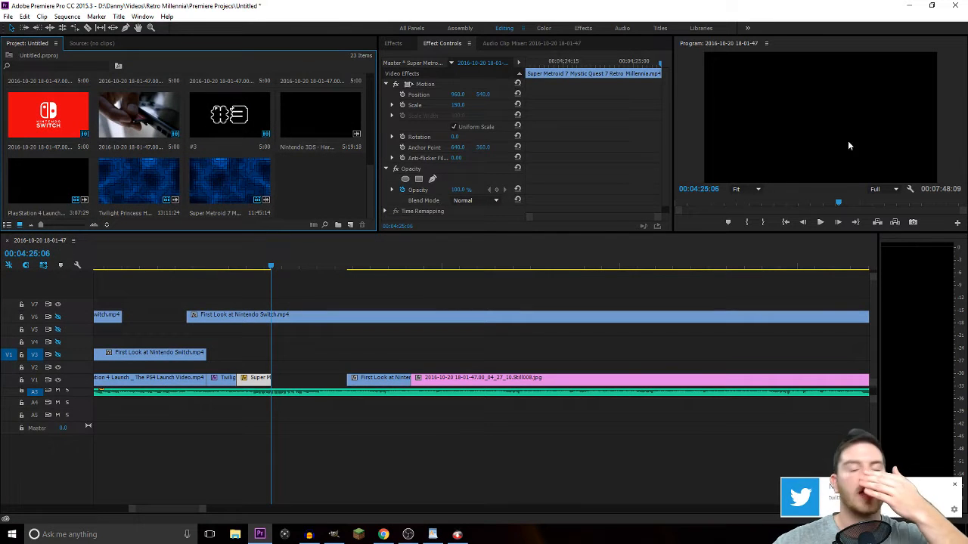
Start a media import and browse to Tower Back Up > Videos > Public Videos on the My Book (J:) drive.
double_click(308, 186)
scroll(47, 264, "down", 3)
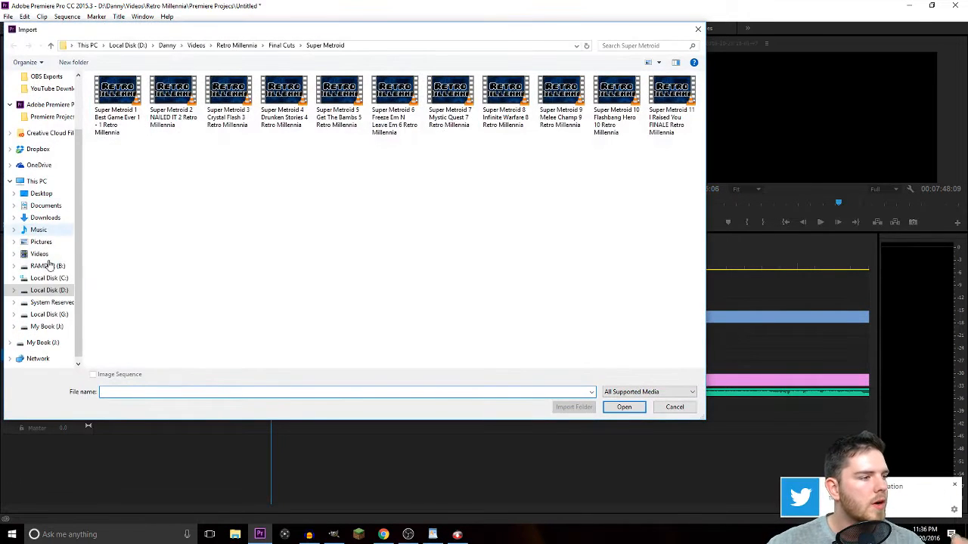
left_click(55, 331)
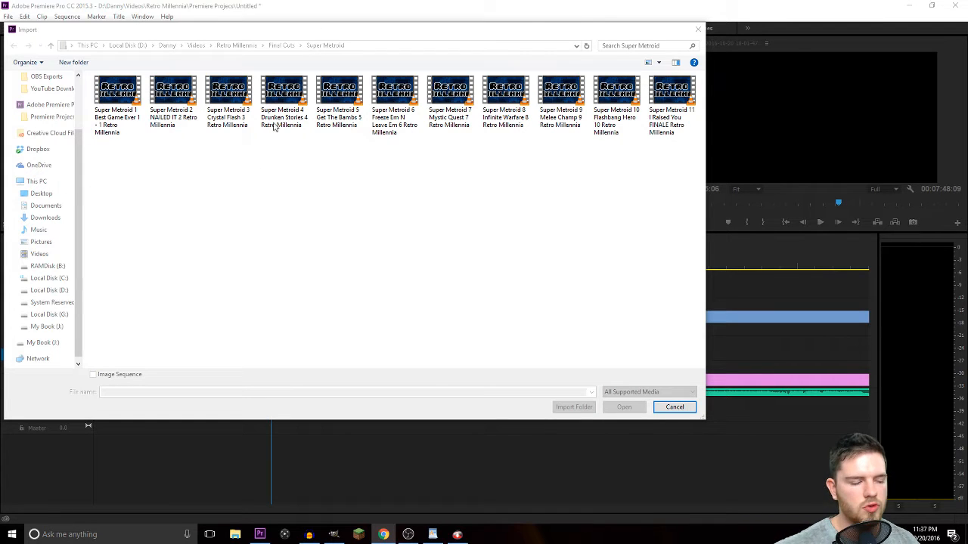
left_click_drag(214, 32, 282, 22)
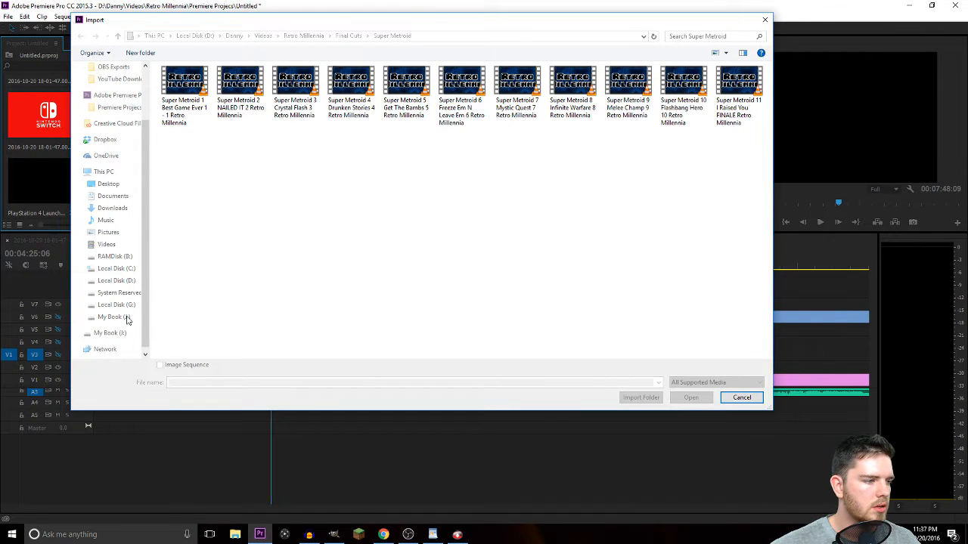
left_click_drag(358, 28, 387, 86)
left_click(143, 375)
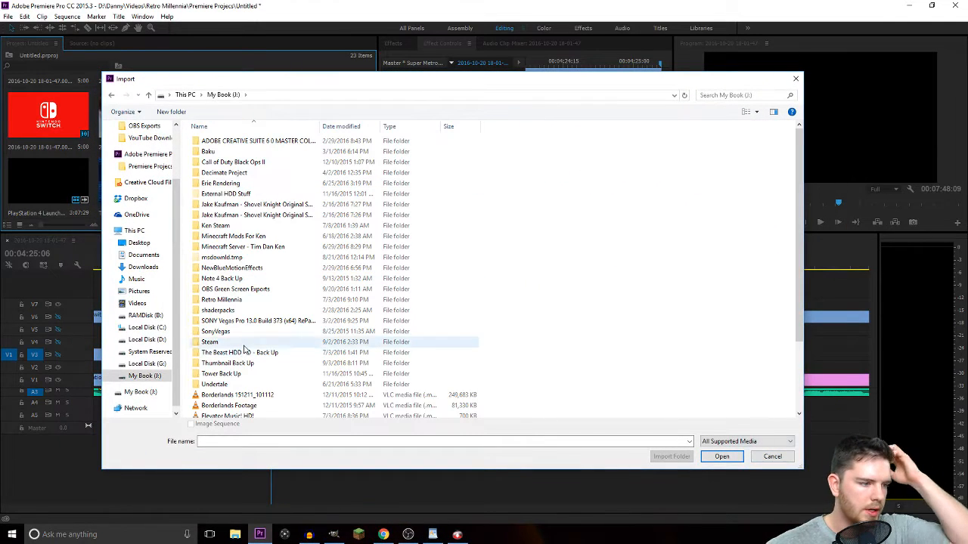
left_click(227, 300)
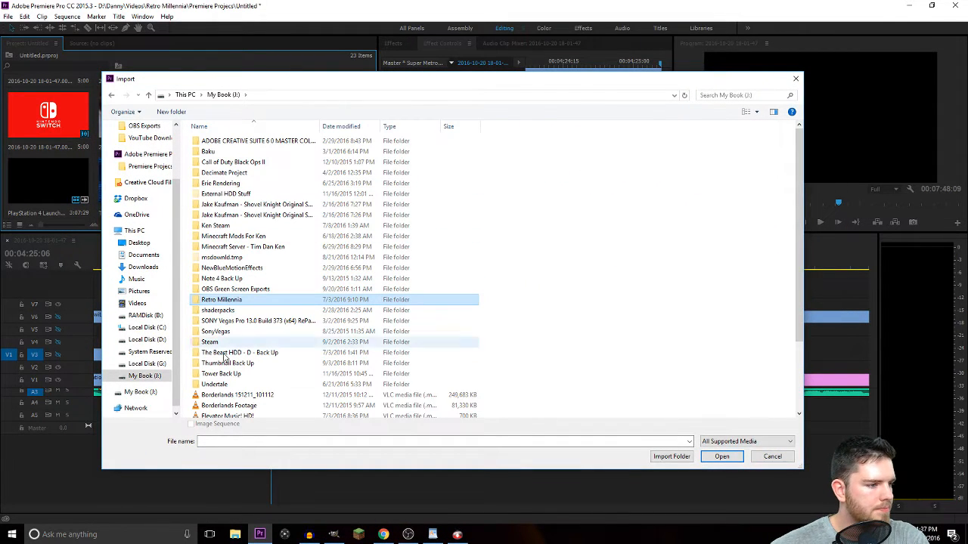
double_click(223, 373)
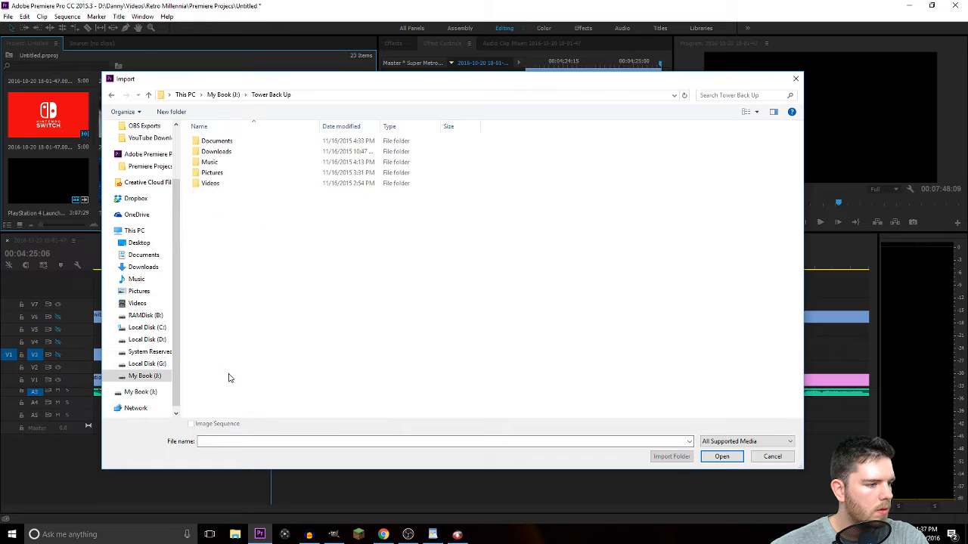
double_click(230, 183)
left_click(233, 146)
key("Return")
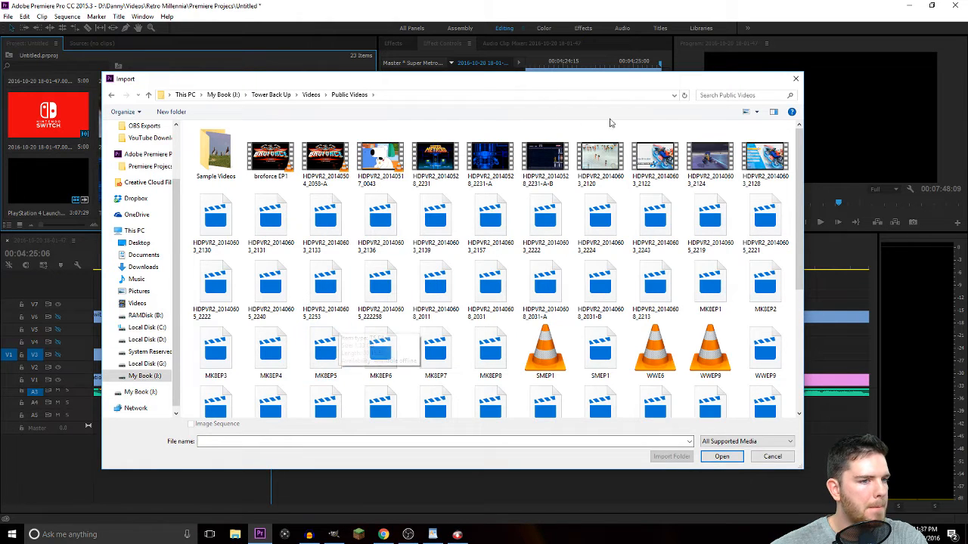
Import the HDPVR2_20140603_2122 and WWE6 videos together into the project.
left_click(668, 156)
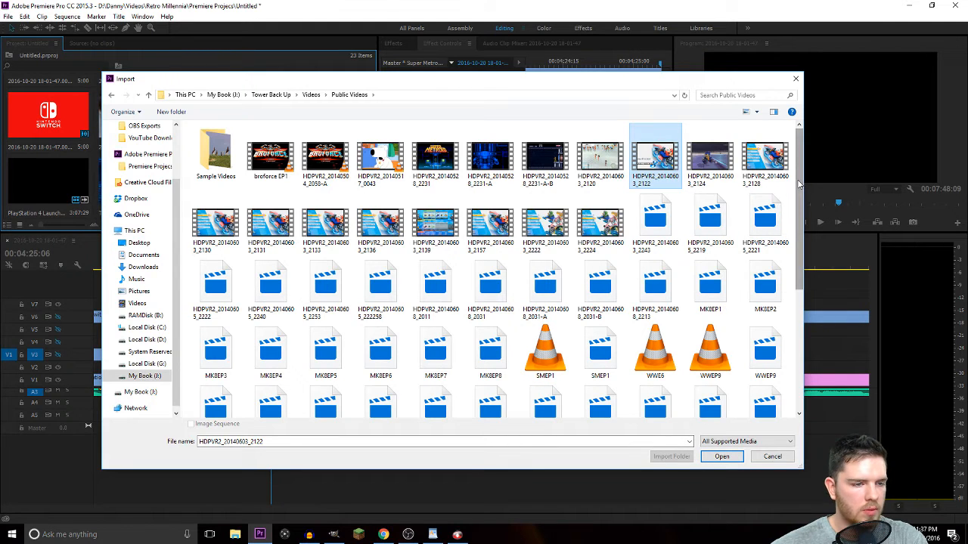
left_click_drag(799, 185, 797, 226)
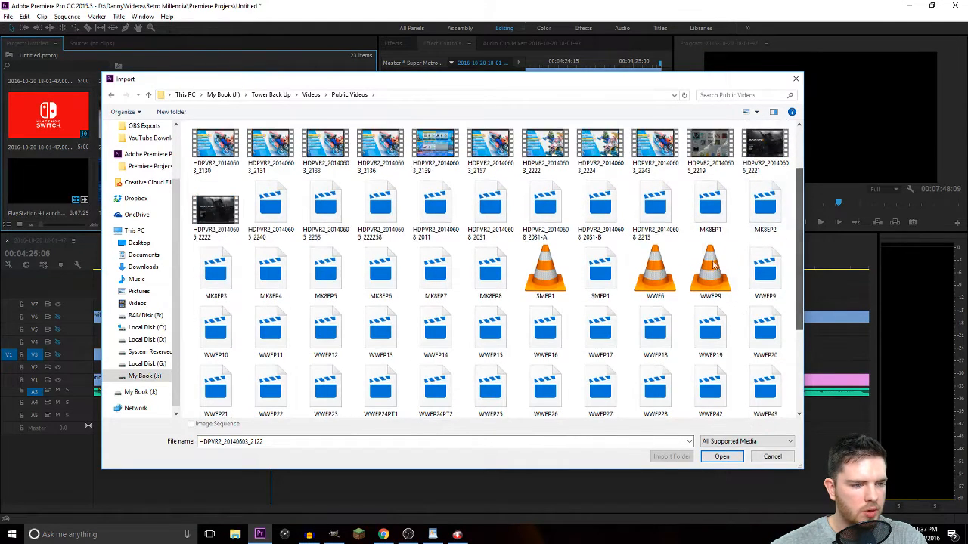
left_click(664, 274, "ctrl")
left_click(722, 457)
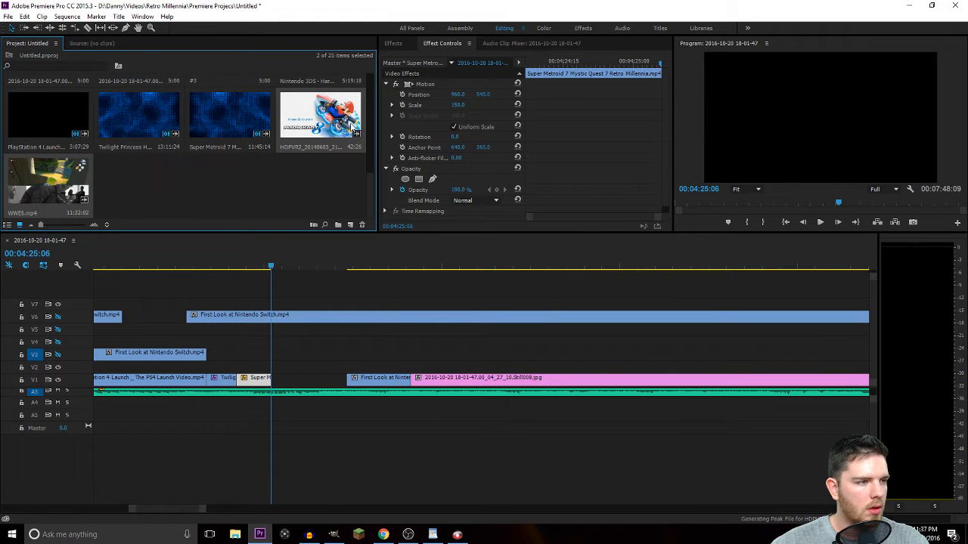
Try placing the Mario Kart 8 and WWE6 videos together on V7 after the Super Metroid clip, preview the footage, and delete both clips.
left_click_drag(323, 119, 279, 308)
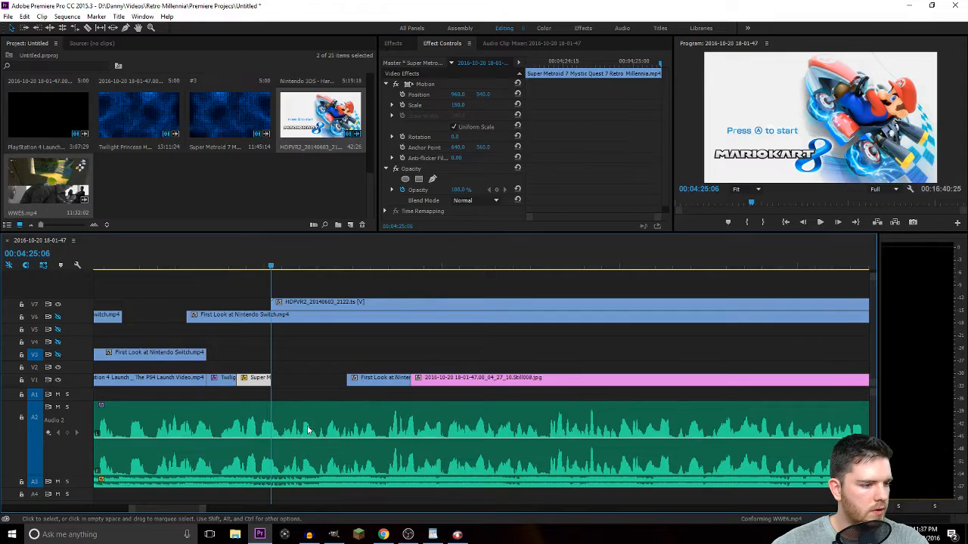
key("ctrl+z")
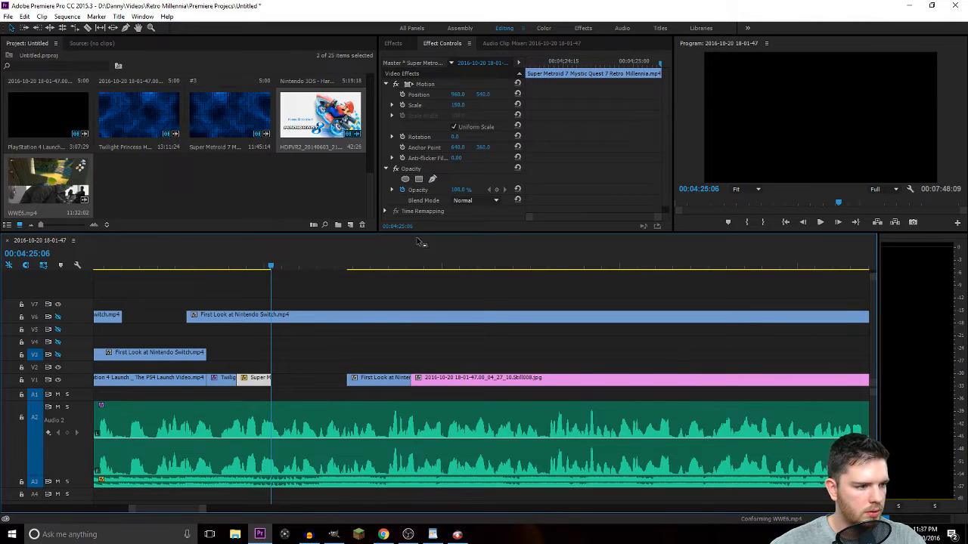
left_click_drag(326, 129, 293, 313)
left_click_drag(272, 265, 638, 281)
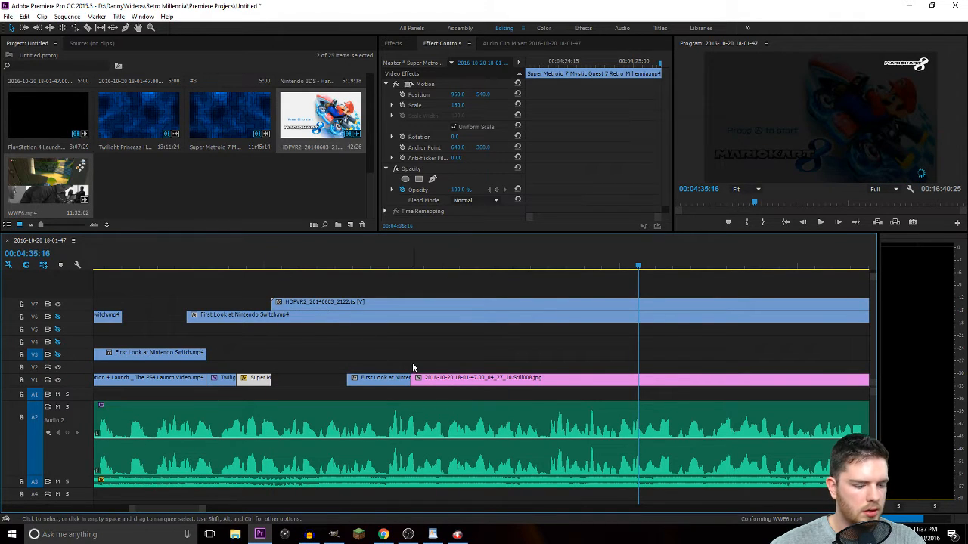
scroll(412, 362, "down", 6)
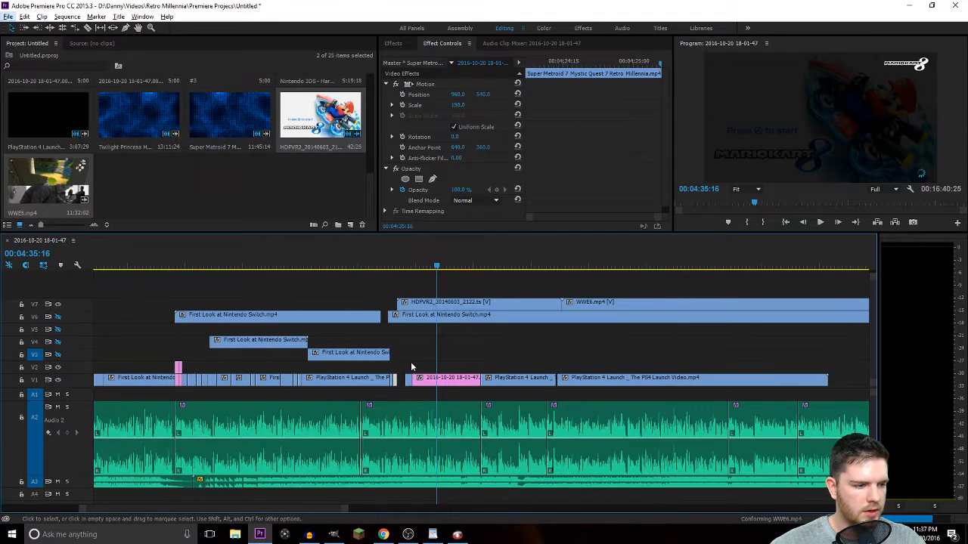
key("space")
left_click(441, 251)
key("space")
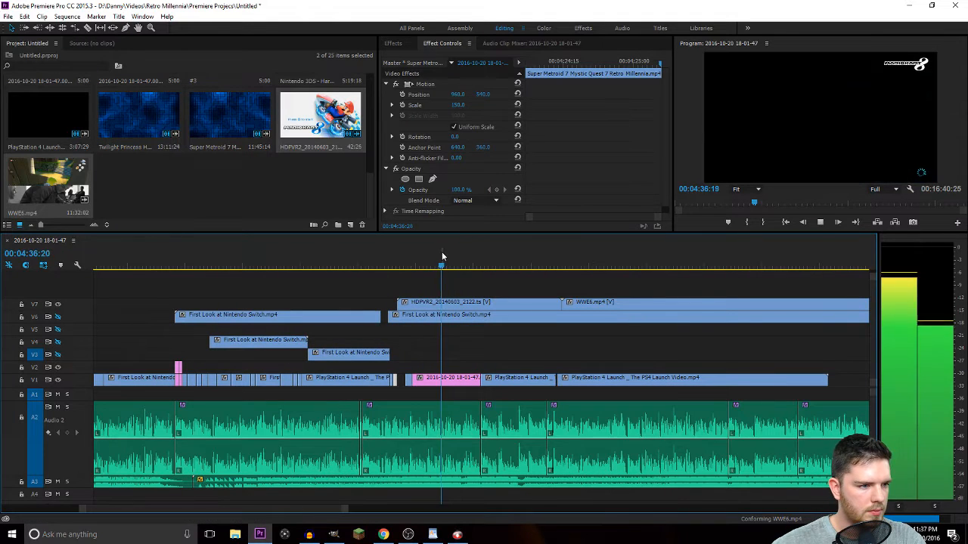
left_click_drag(445, 267, 518, 272)
left_click(574, 302, "shift")
key("Delete")
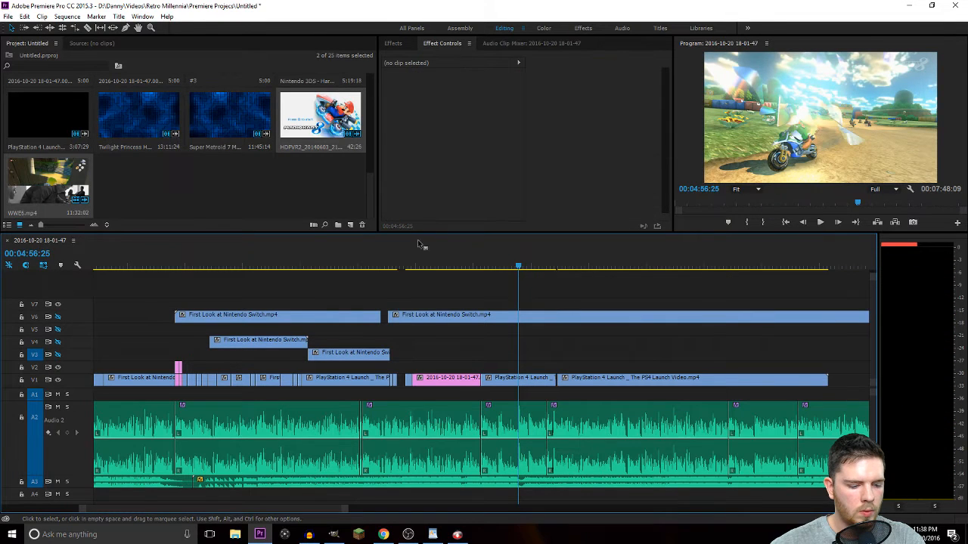
Place only the Mario Kart 8 video on V7, cut off everything before 00:05:13:26, and move it directly after the Super Metroid clip.
double_click(333, 133)
left_click(27, 43)
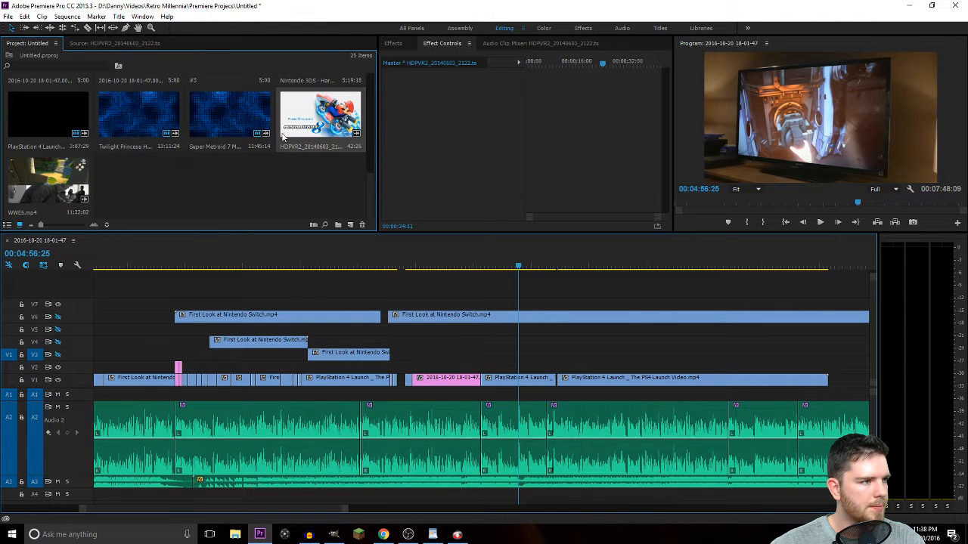
left_click_drag(321, 113, 473, 306)
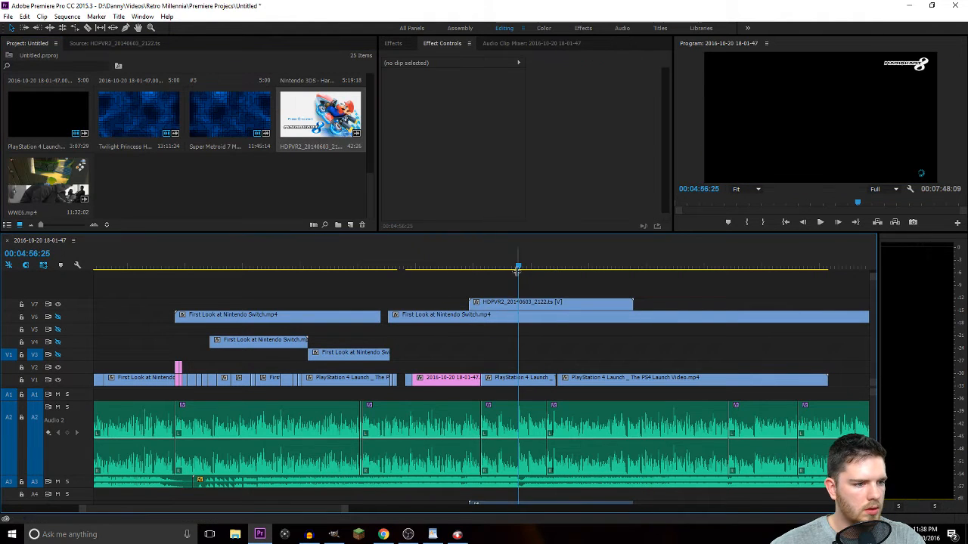
left_click_drag(518, 266, 585, 274)
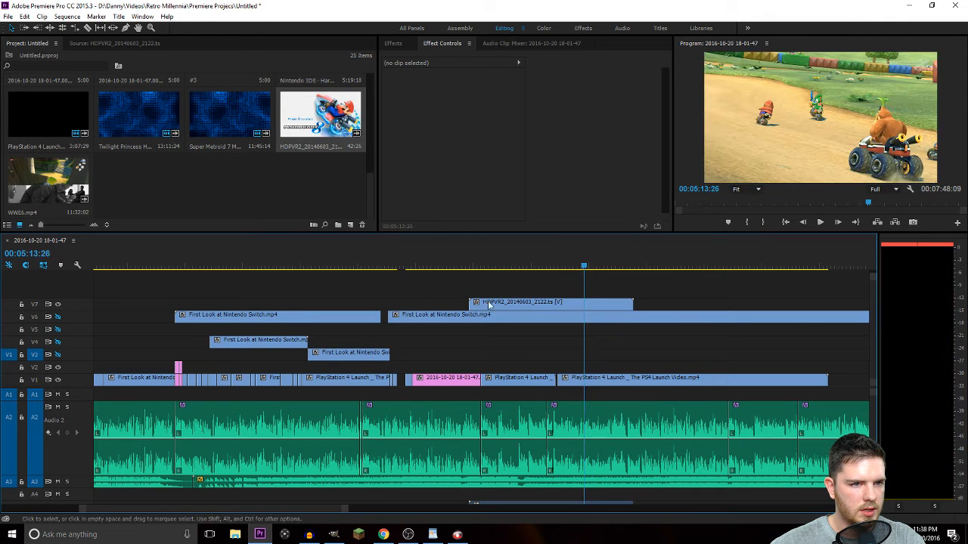
left_click_drag(470, 303, 406, 305)
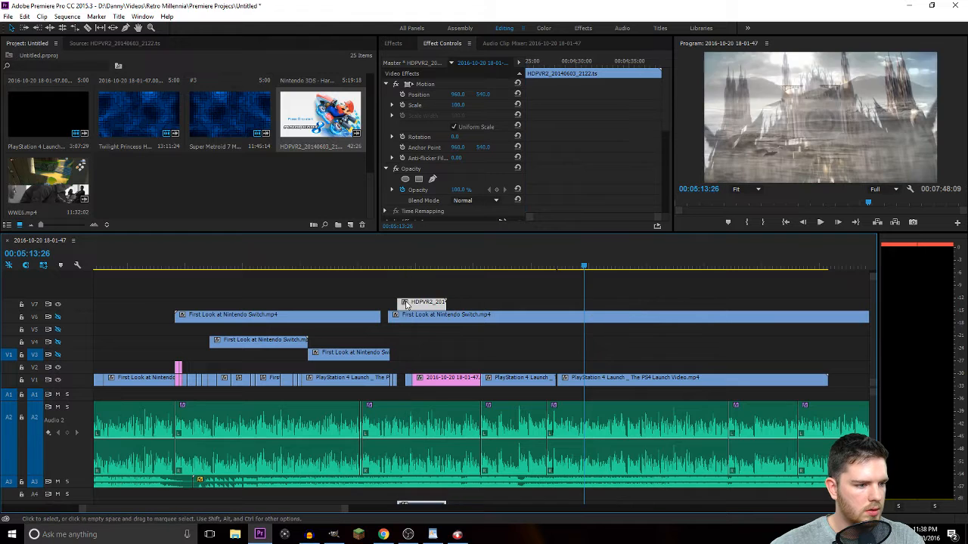
Trim the start of the Mario Kart 8 clip to 00:04:25:29 and shift it back against the end of the Super Metroid clip.
left_click(396, 267)
key("=")
key("=")
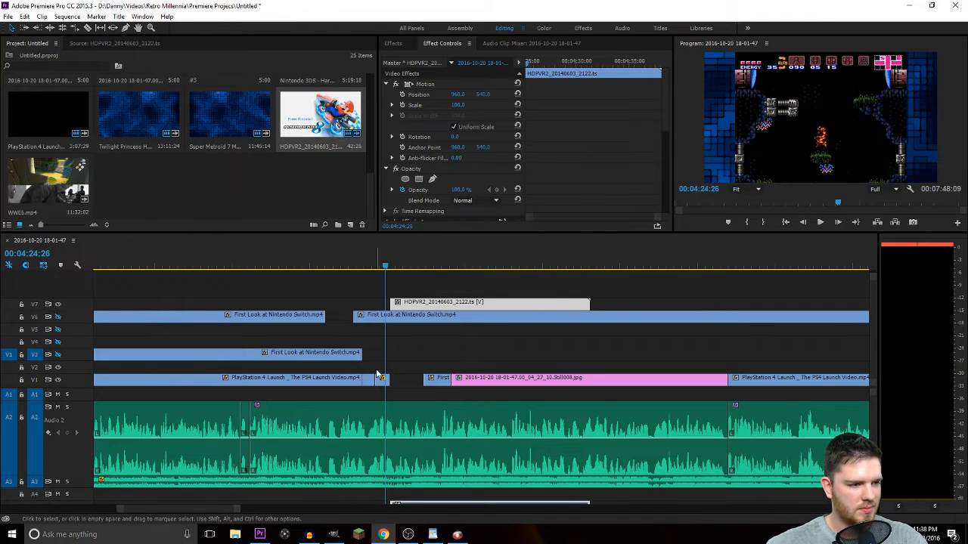
key("equal")
key("equal")
left_click(393, 269)
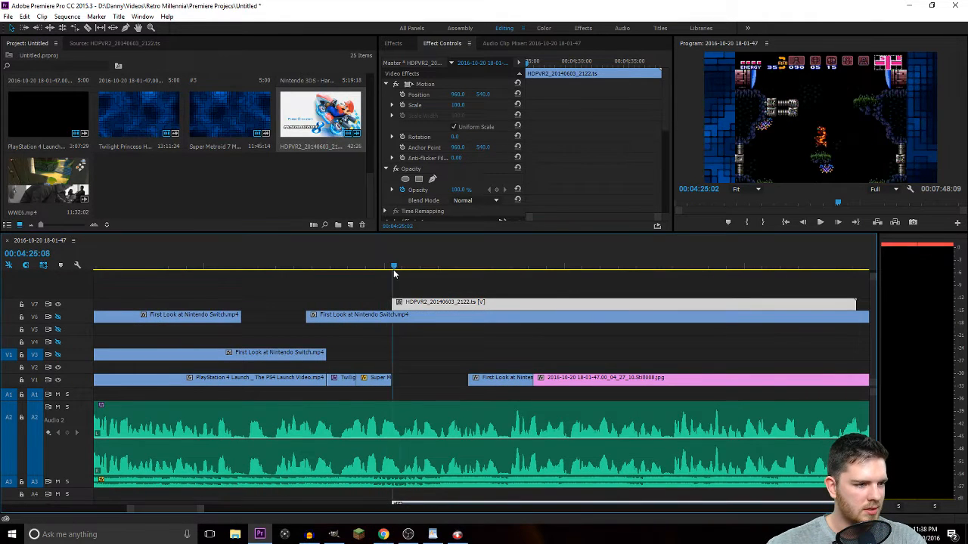
mouse_move(413, 275)
left_mouse_down()
mouse_move(440, 278)
mouse_move(417, 277)
left_mouse_up()
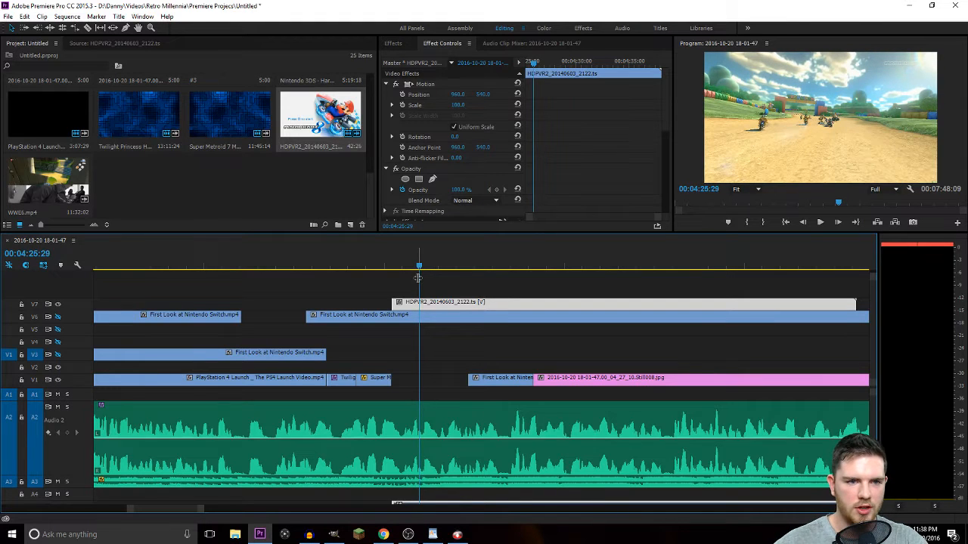
left_click_drag(394, 303, 419, 304)
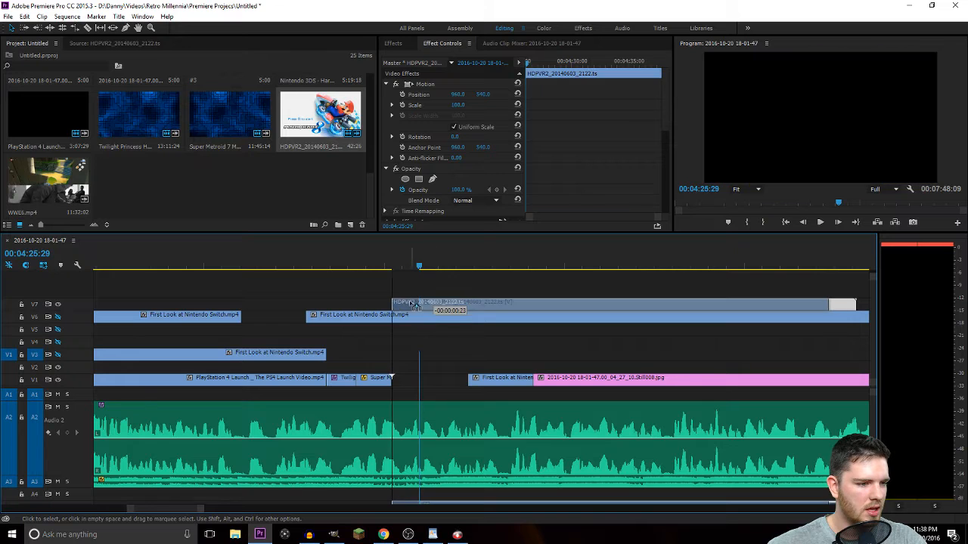
Review the sequence, split the Mario Kart 8 clip at 00:04:26:06, and move its first piece from V7 to V1.
left_click_drag(419, 266, 387, 262)
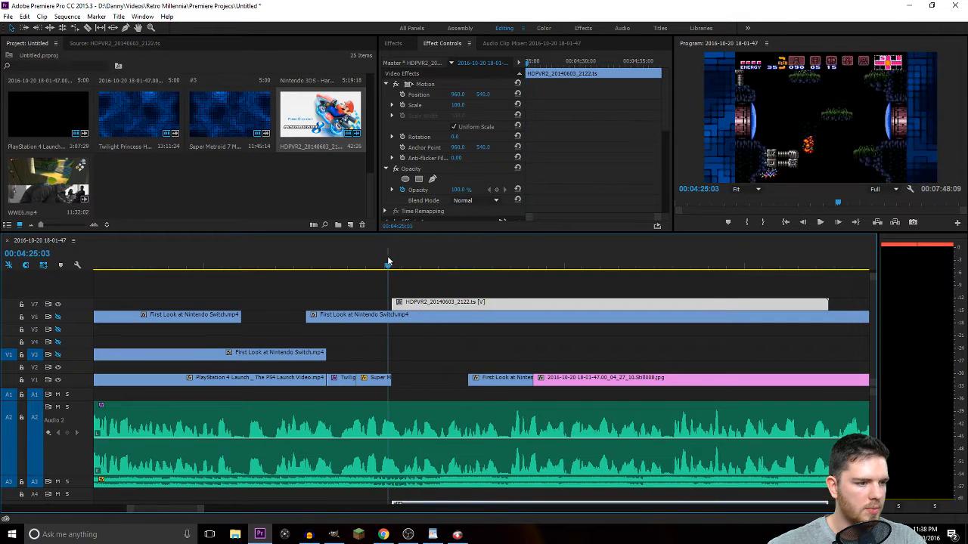
key("Up")
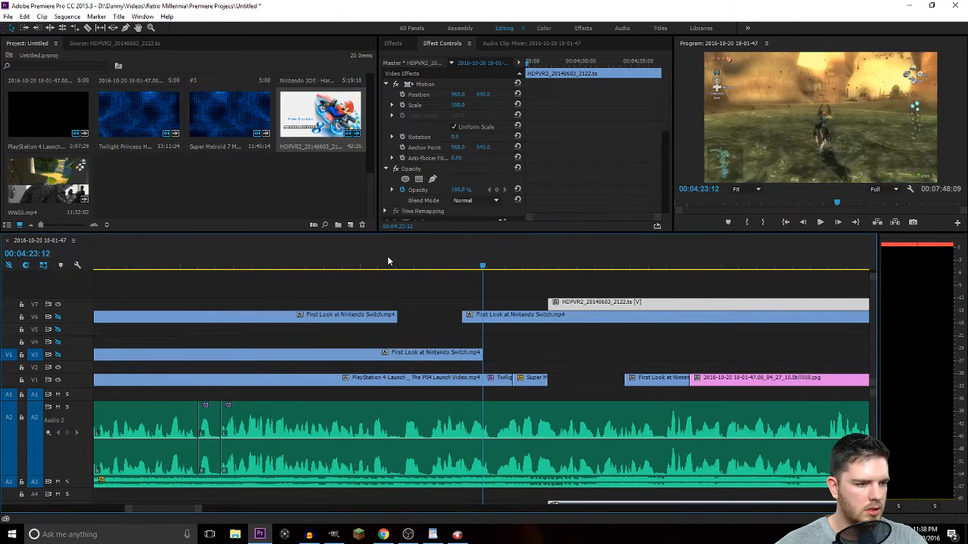
left_click_drag(574, 271, 586, 268)
left_click(583, 302)
key("v")
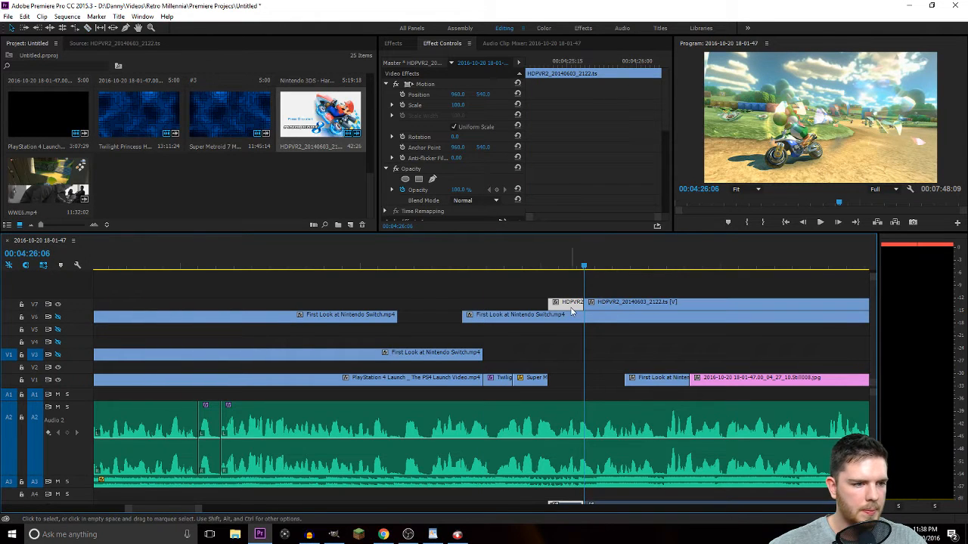
left_click_drag(567, 303, 567, 391)
Delete the leftover Mario Kart 8 clip on V7 and place the WWE6.mp4 video there starting at 00:04:26:06.
left_click(622, 304)
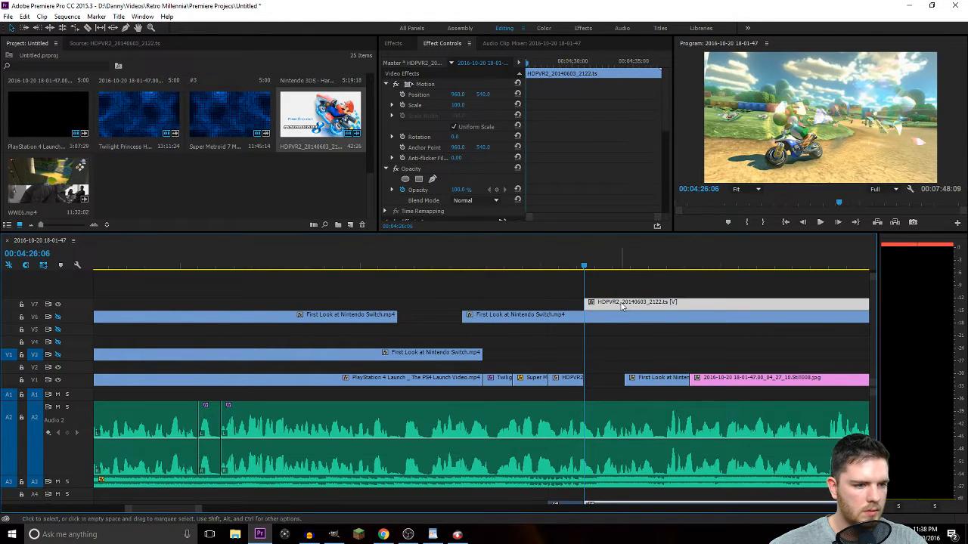
key("Delete")
left_click(74, 193)
left_click_drag(74, 193, 586, 303)
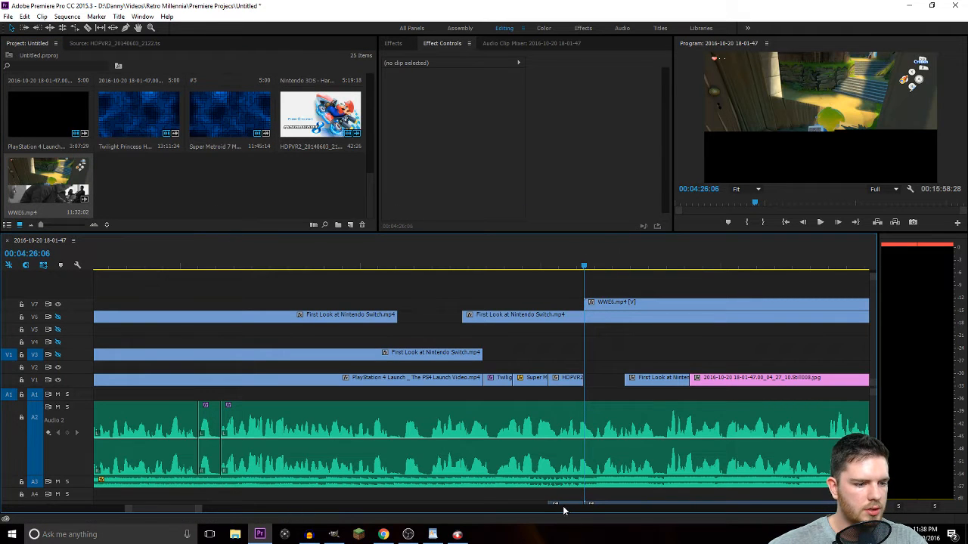
Unlink the Mario Kart 8 clip on V1 from its audio and delete the matching audio piece on A4.
right_click(565, 377)
left_click(628, 171)
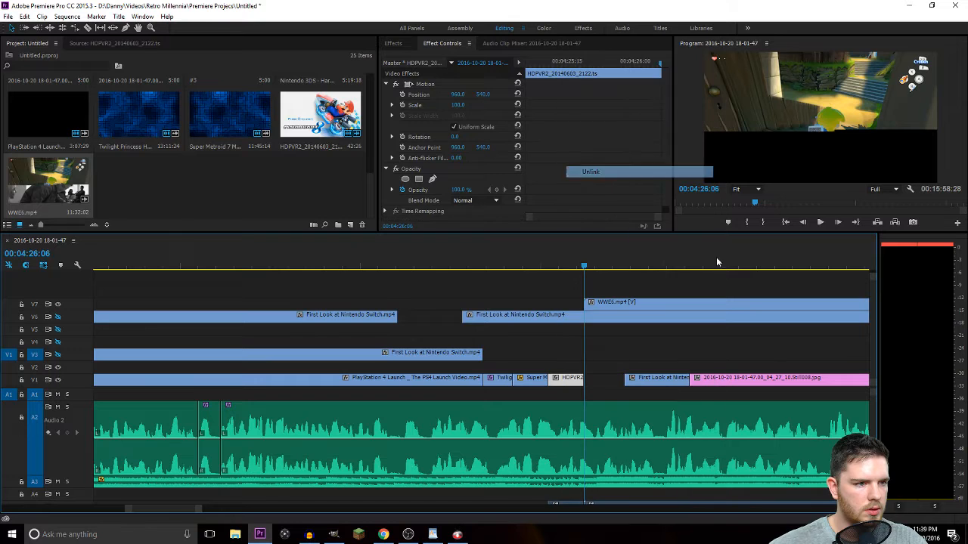
left_click(563, 504)
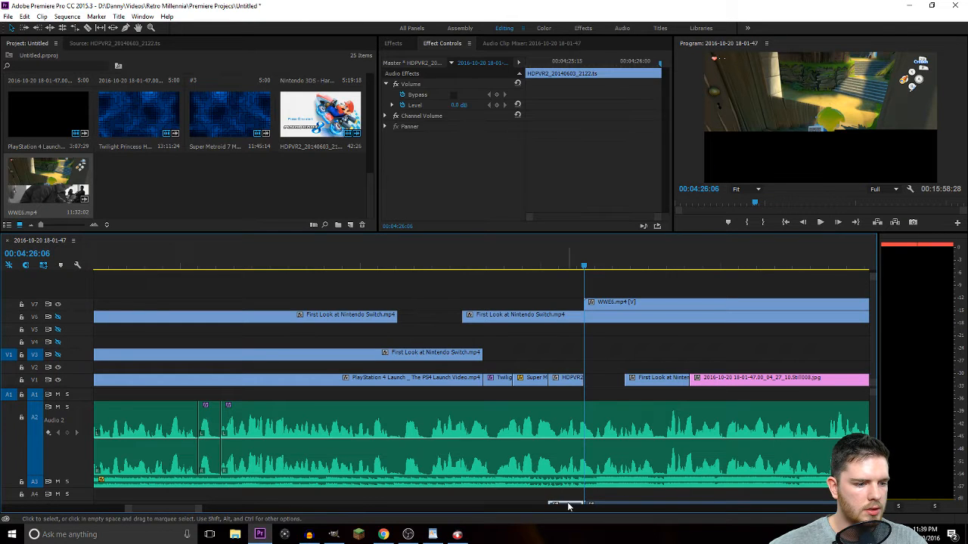
Trim the start of the WWE6.mp4 clip on V7 to 00:05:56:19.
left_click_drag(586, 267, 732, 268)
key("minus")
key("minus")
key("minus")
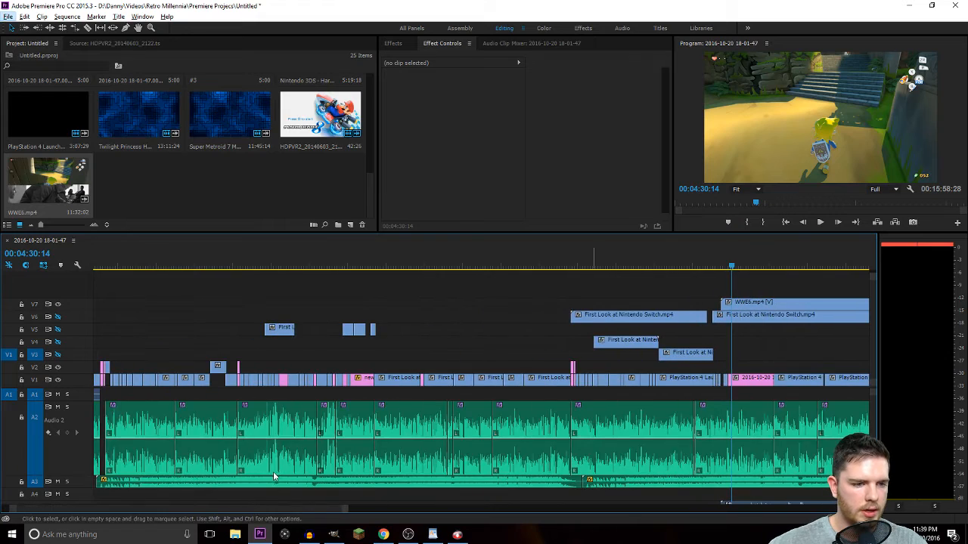
double_click(281, 504)
left_click_drag(437, 268, 508, 265)
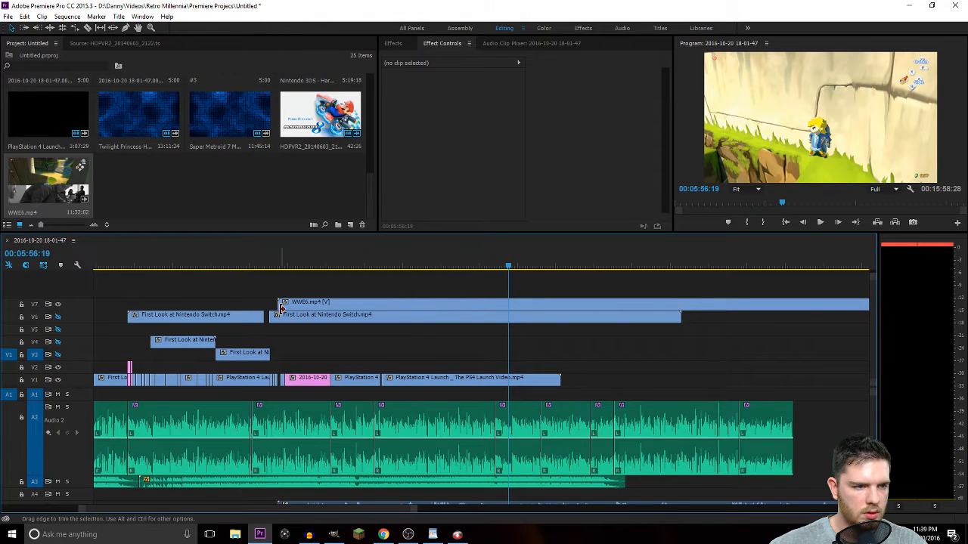
left_click_drag(279, 306, 511, 307)
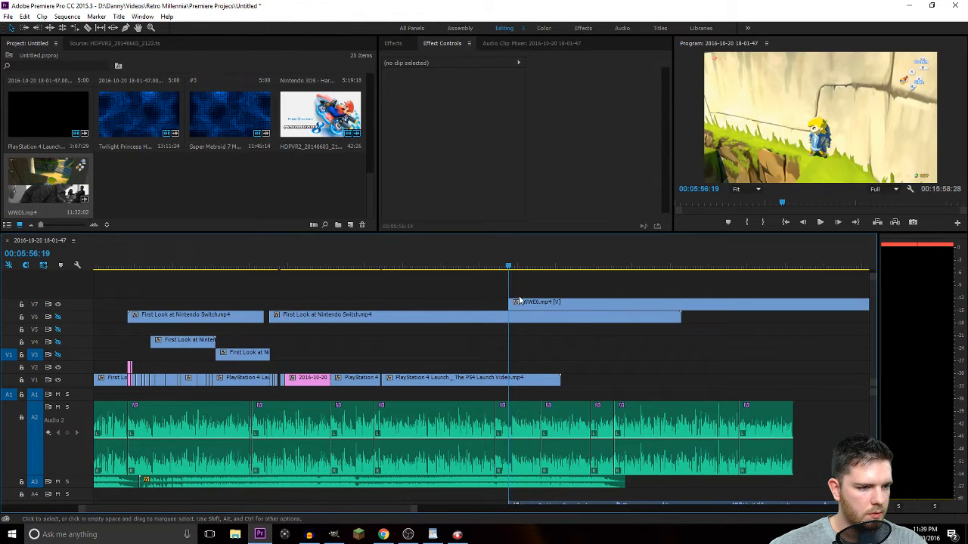
Unlink WWE6.mp4, delete its audio, and move the video on V7 back to start at 00:04:26:06.
right_click(520, 302)
left_click(556, 124)
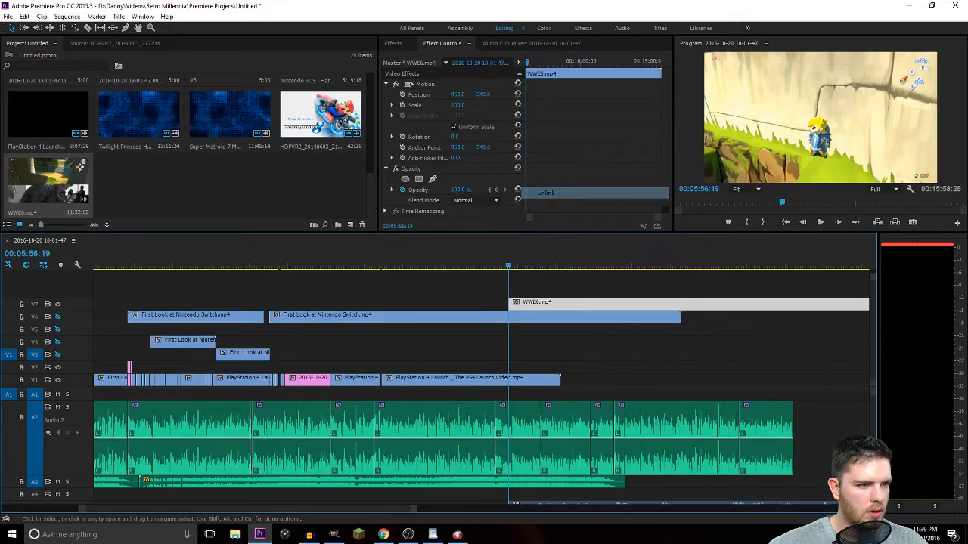
left_click(835, 505)
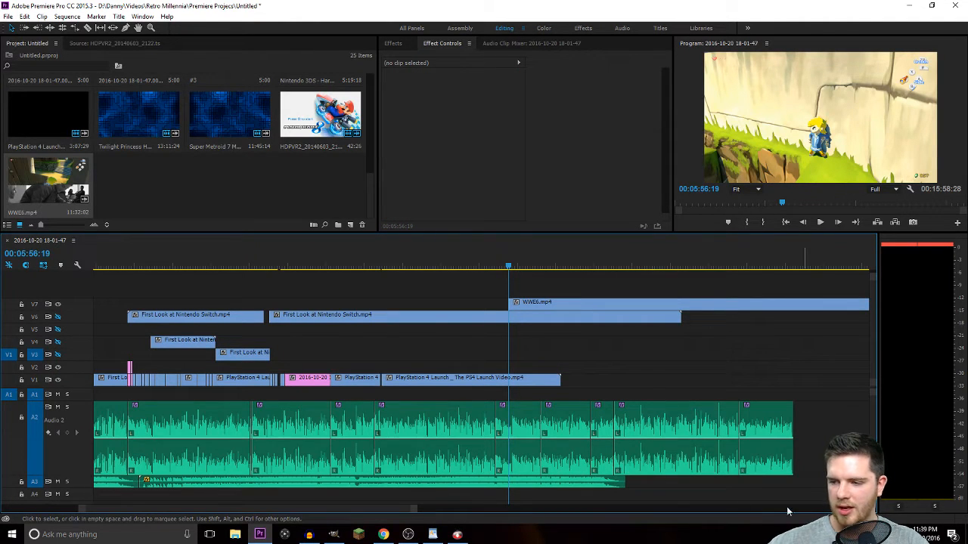
left_click_drag(527, 308, 299, 306)
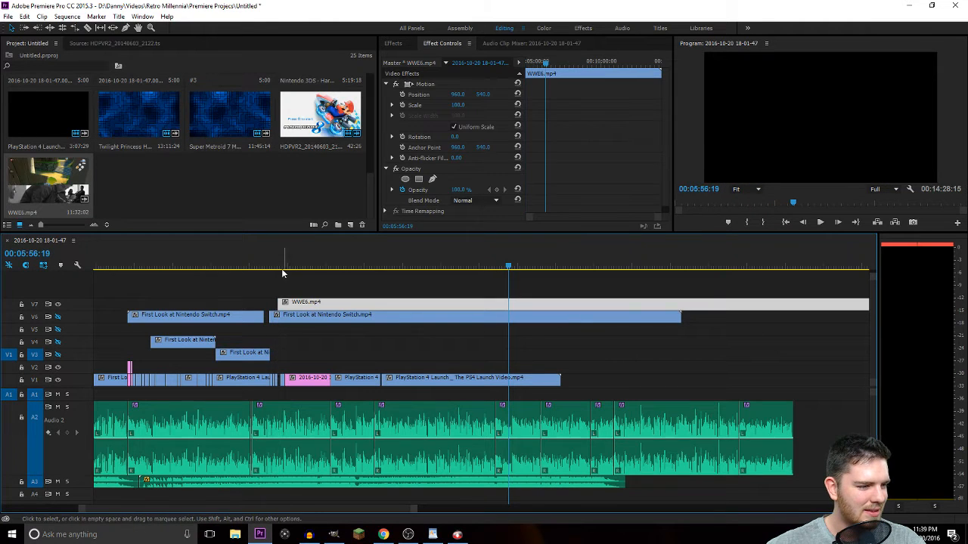
Split the WWE6.mp4 clip on V7 at 00:04:27:10, where the next clip on V1 begins.
key("Up")
key("equal")
key("equal")
key("equal")
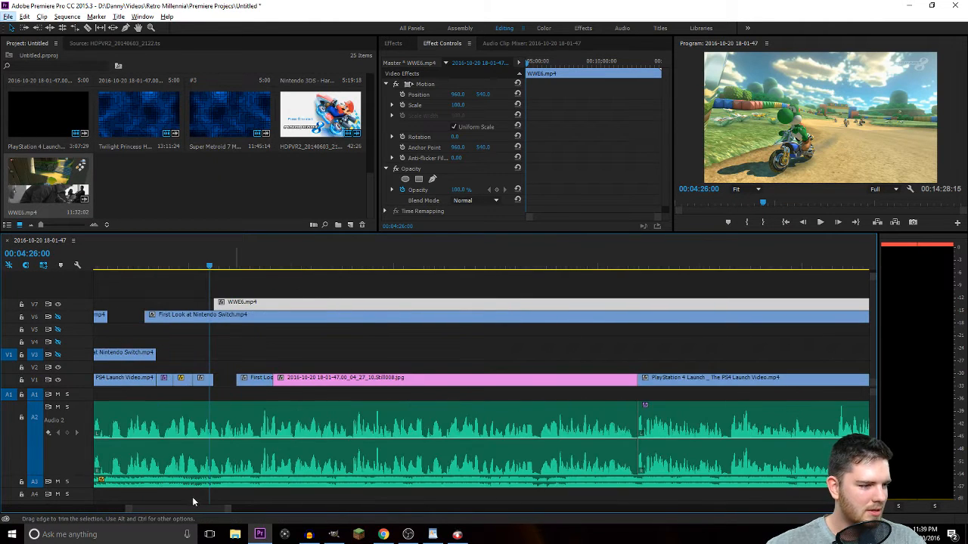
scroll(192, 496, "left", 5)
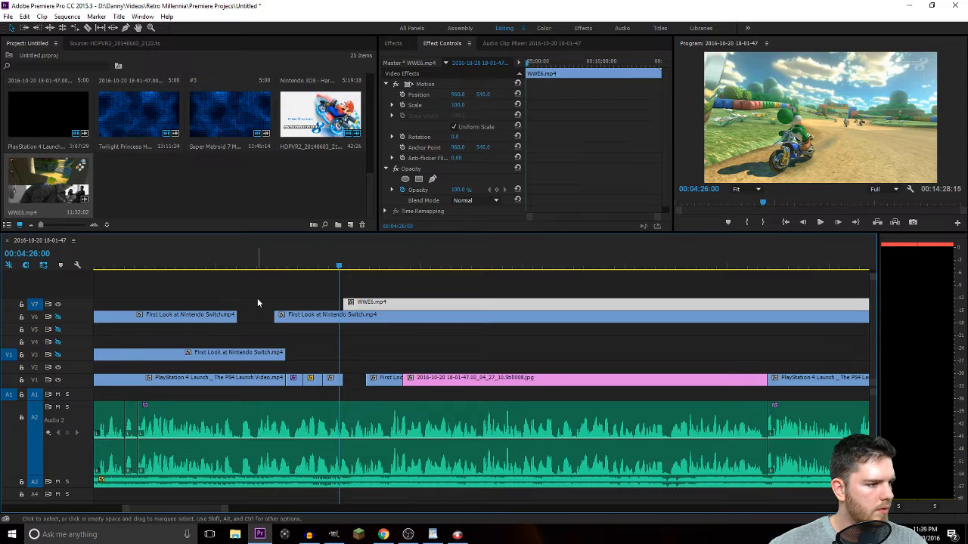
key("Down")
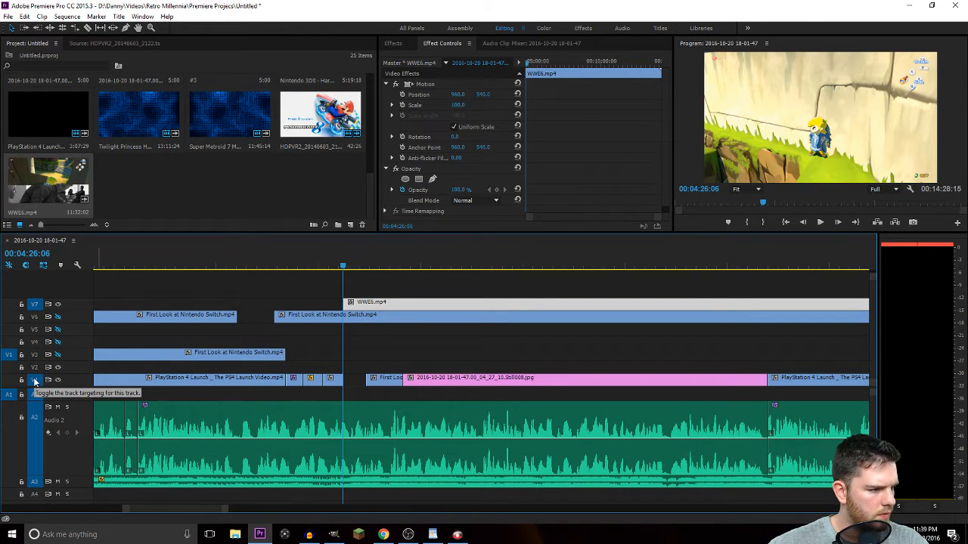
key("Down")
key("c")
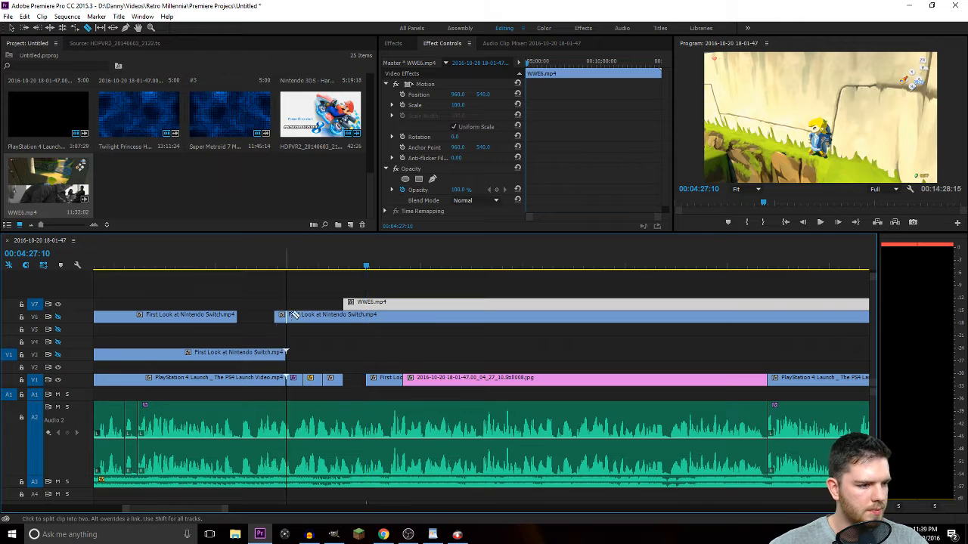
left_click(366, 303)
key("v")
Move the short first piece of WWE6.mp4 down into the gap on V1 and delete the remainder on V7.
left_click(355, 303)
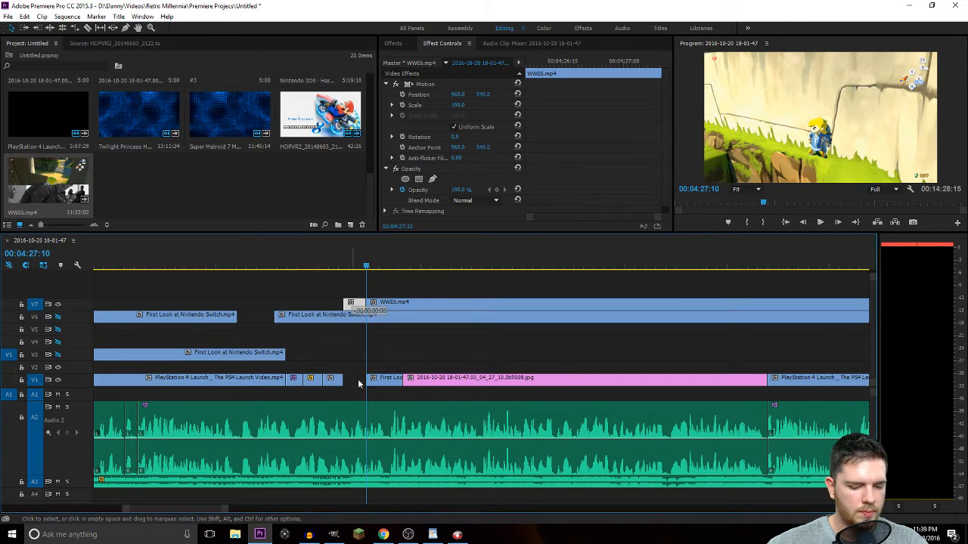
key("Delete")
left_click(396, 304)
key("shift+e")
key("Delete")
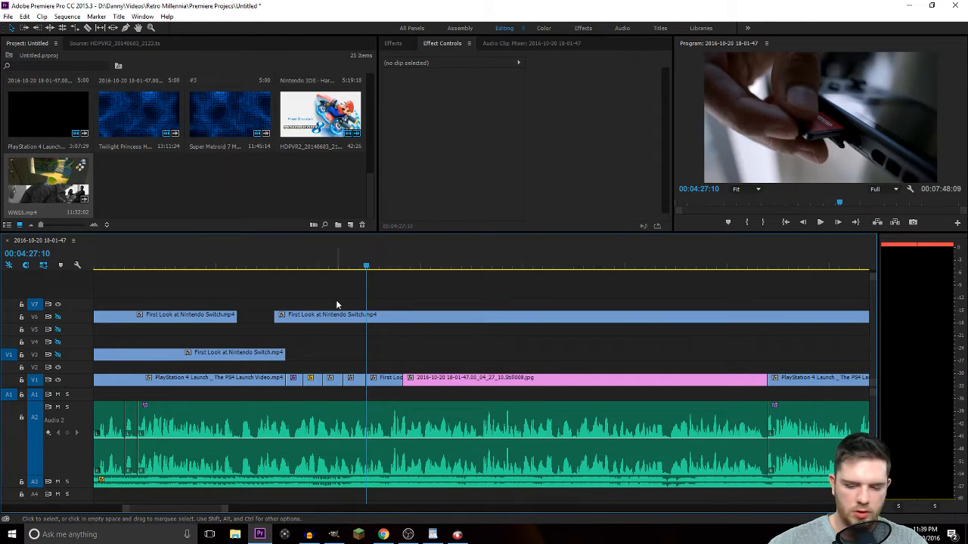
Play back the added clips and delete the leftover Mario Kart 8 audio pieces on A6 and A7.
left_click(279, 264)
key("space")
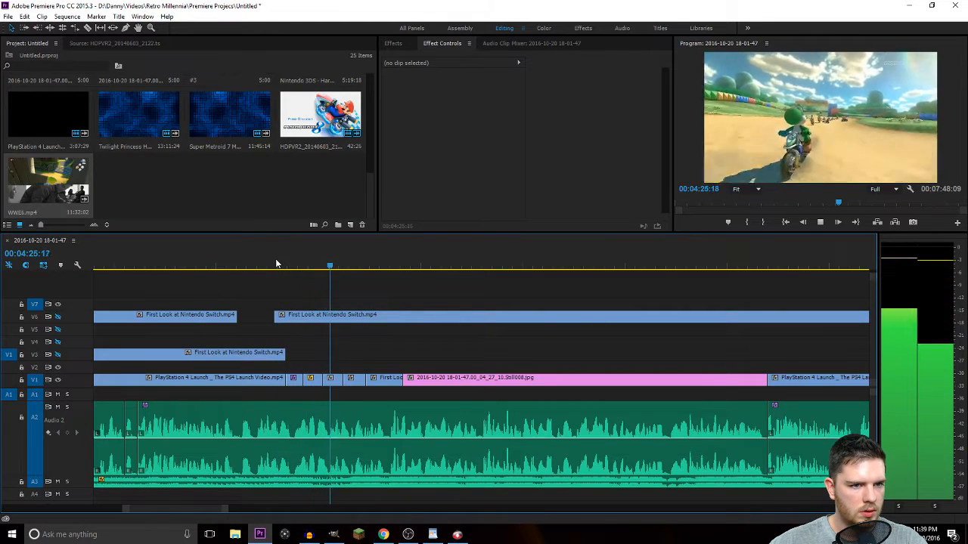
key("space")
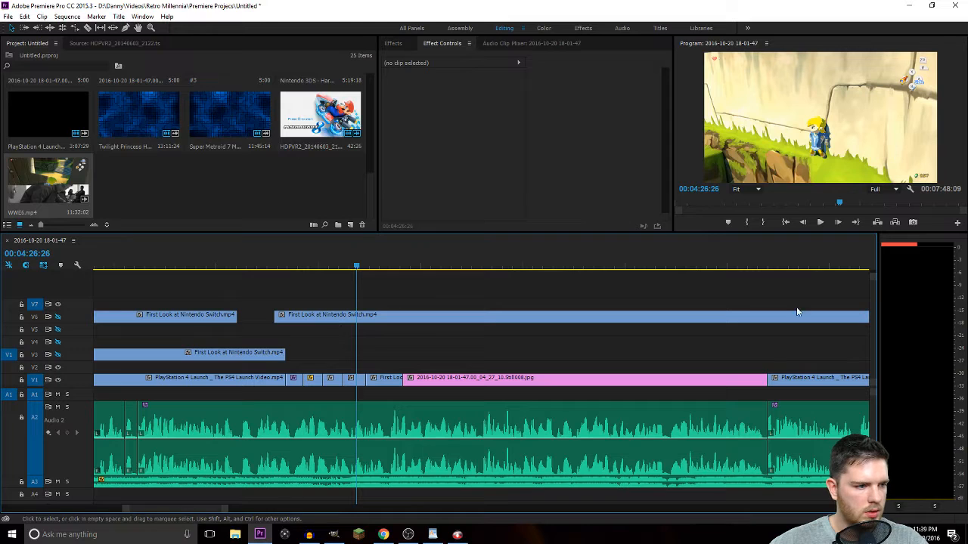
scroll(874, 424, "down", 5)
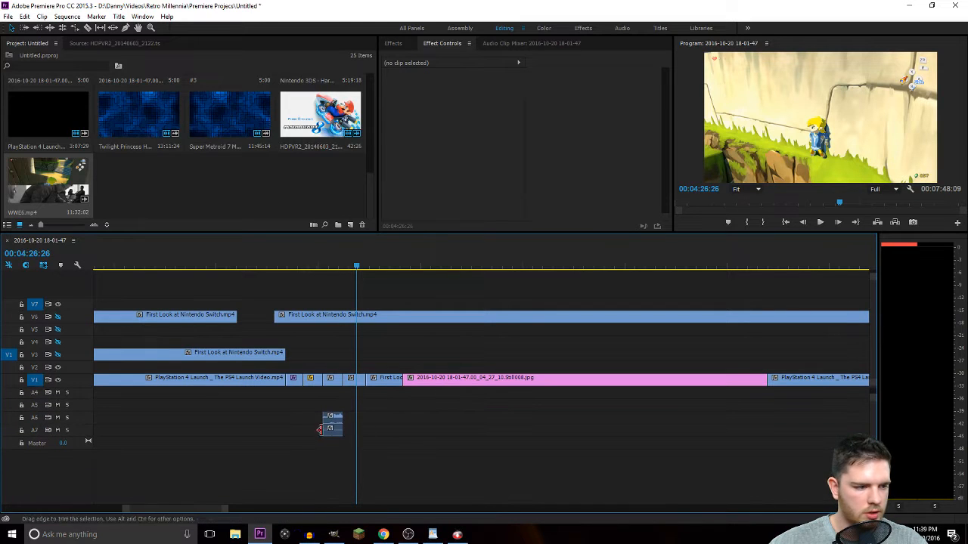
left_click(333, 423)
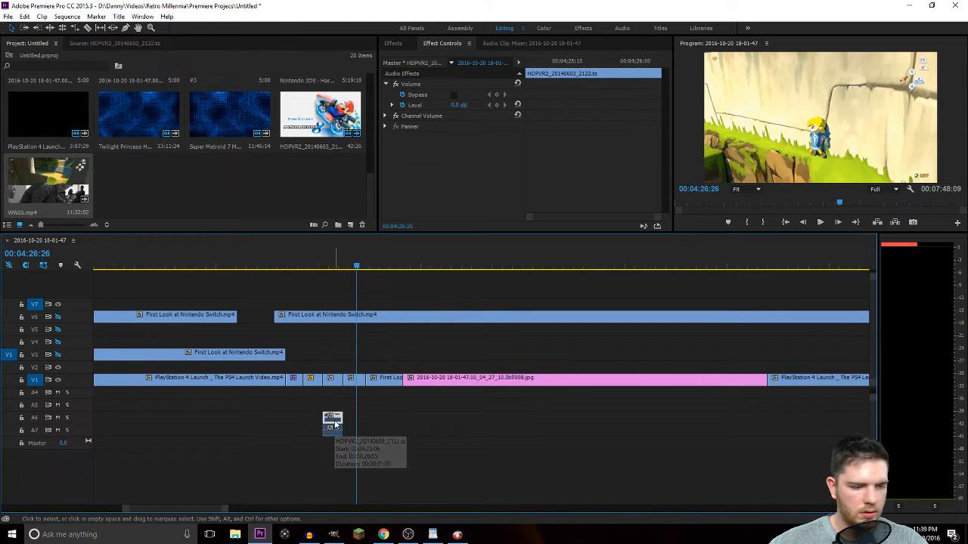
left_click(335, 424)
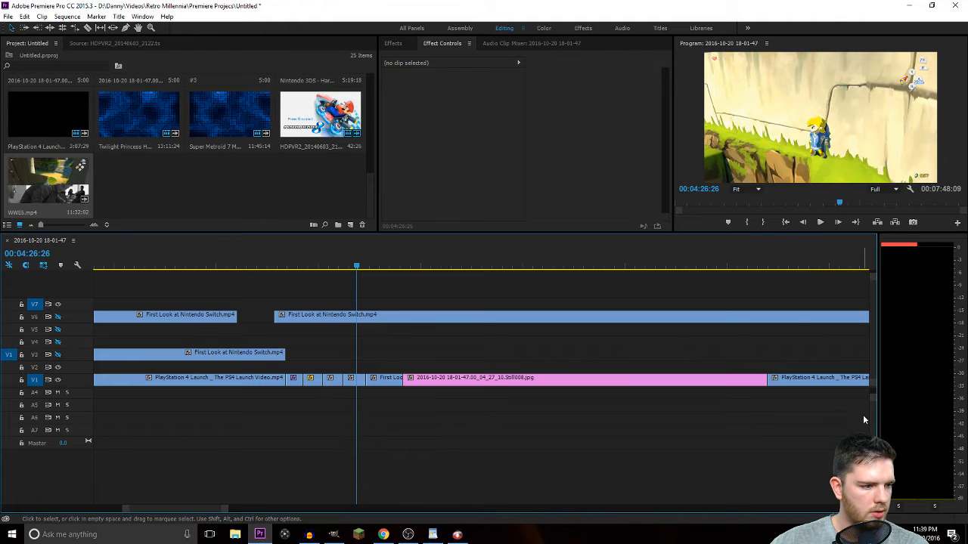
scroll(874, 401, "up", 5)
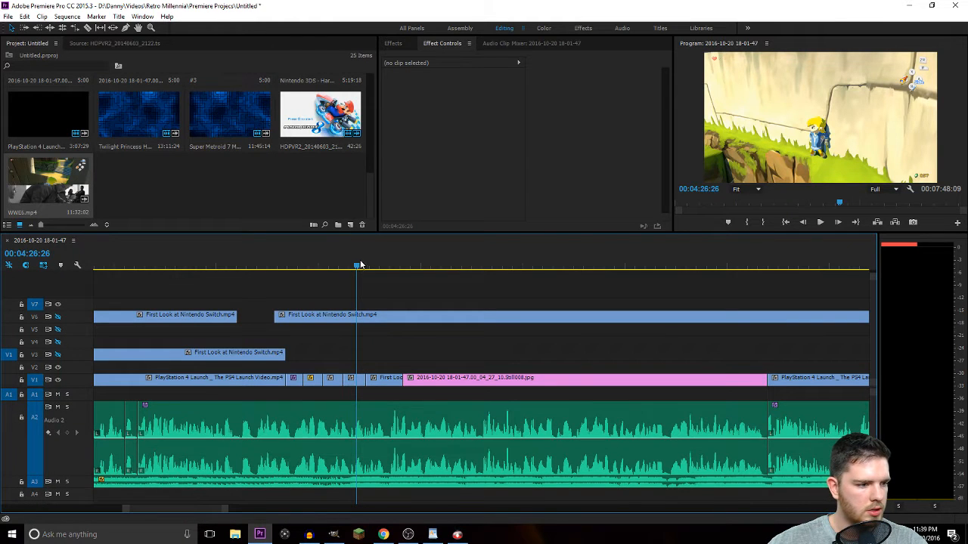
Keyframe the Scale of the Still008.jpg image on V1 from 100 at 00:04:29:04 to 150 at its end, 00:04:46:29.
left_click(320, 268)
key("space")
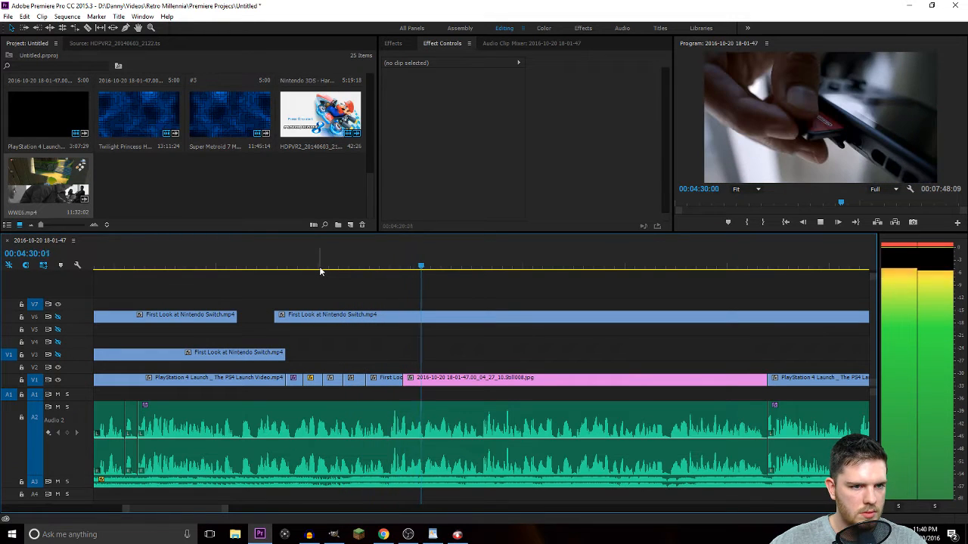
key("space")
left_click(446, 383)
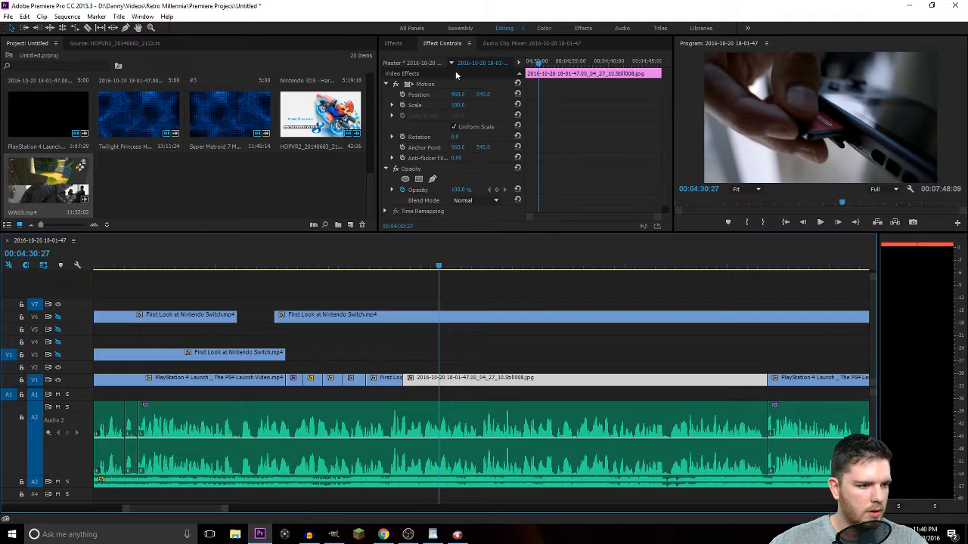
key("Up")
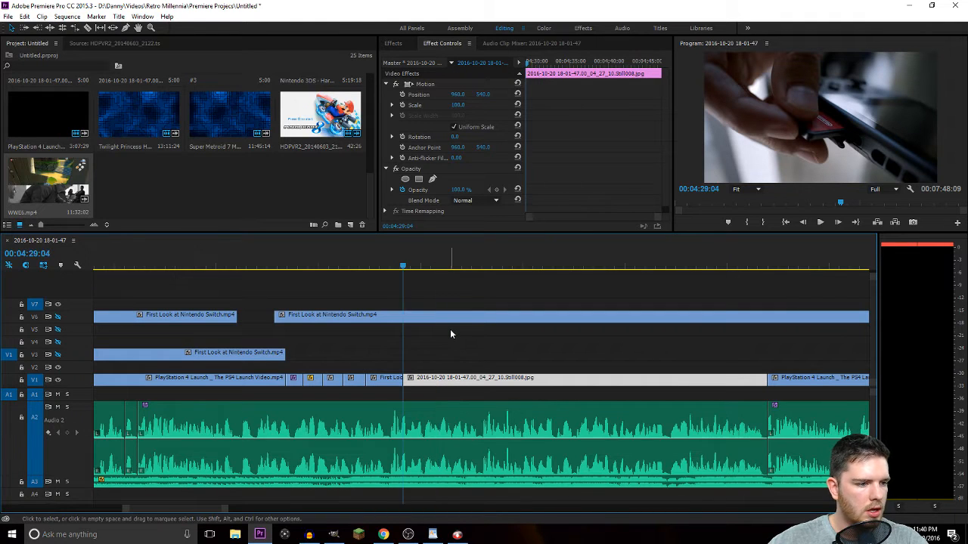
left_click(401, 105)
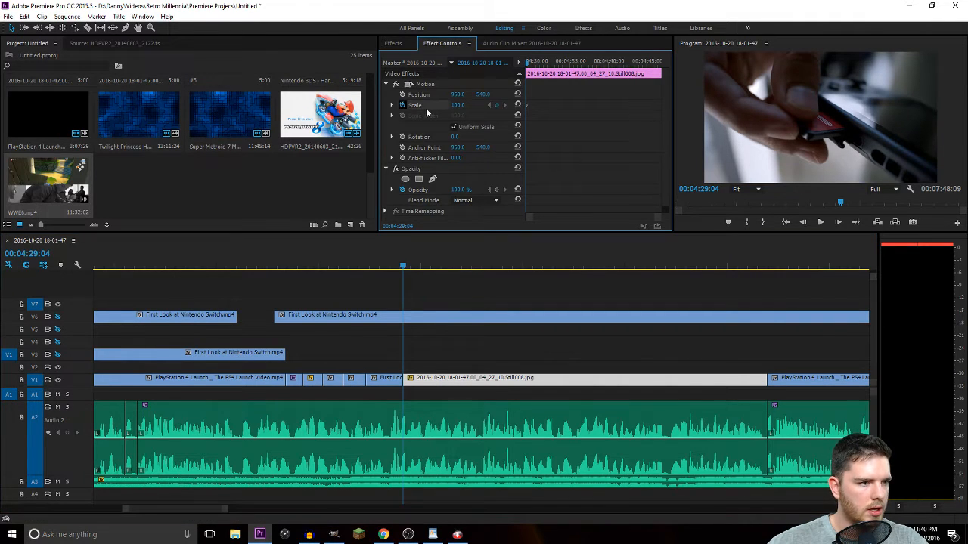
left_click_drag(454, 105, 633, 105)
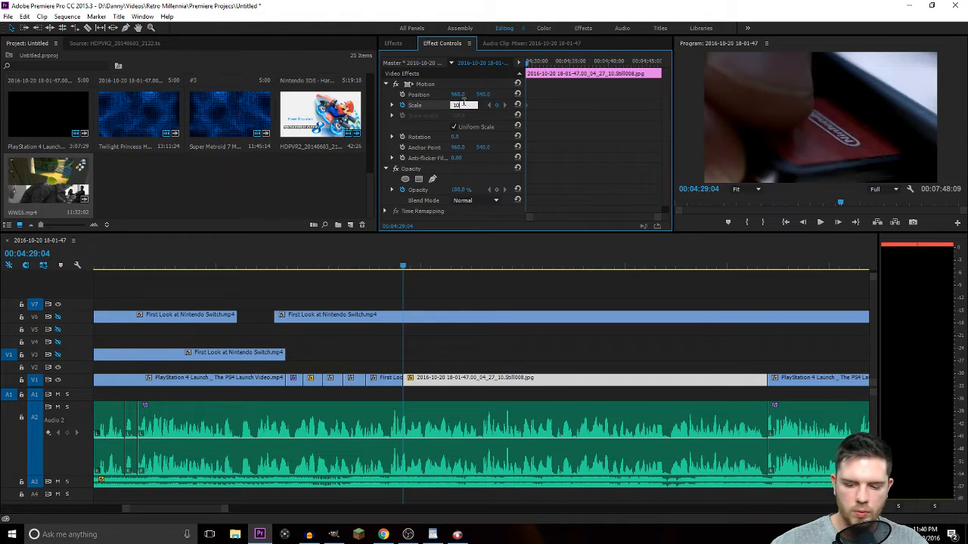
key("Return")
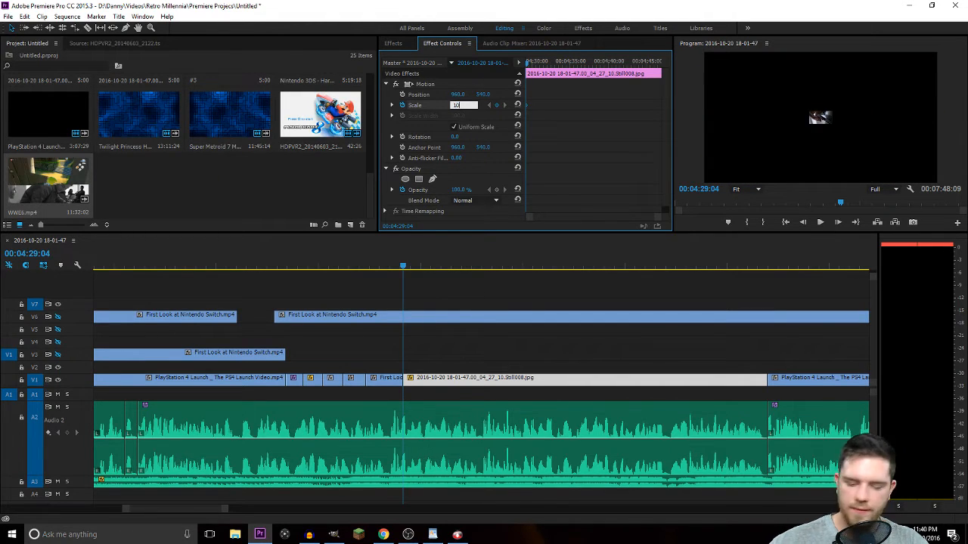
type("0")
key("Return")
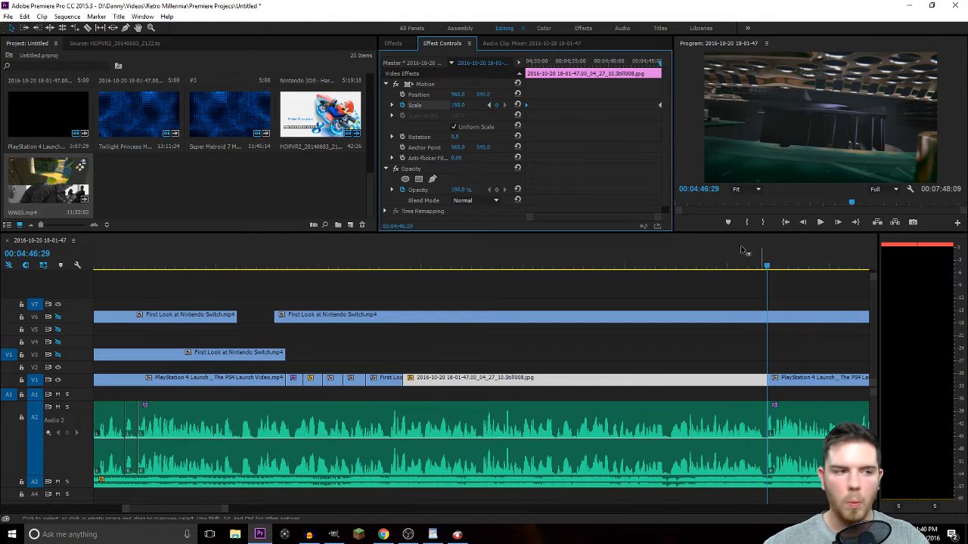
Play back the Still008.jpg image from its start to check the slow zoom.
key("Left")
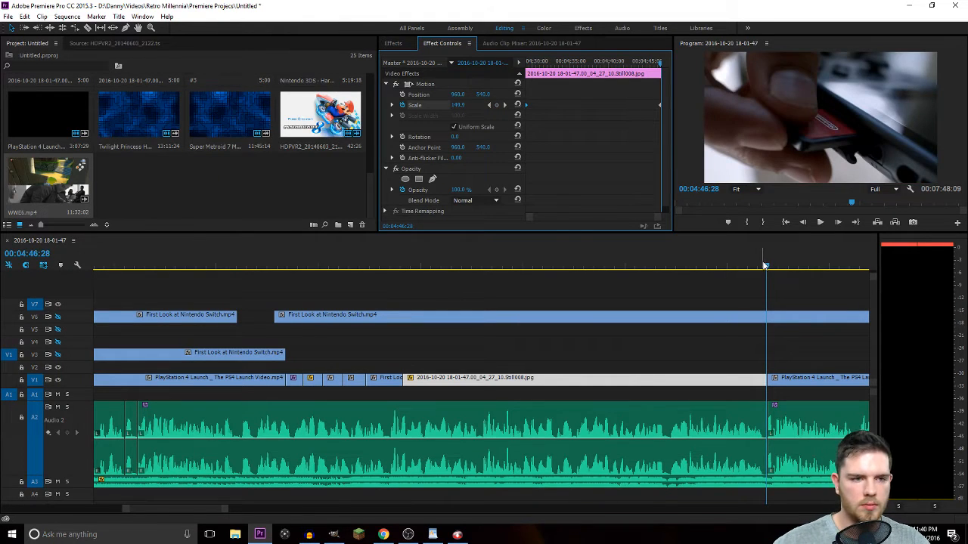
left_click(406, 257)
key("space")
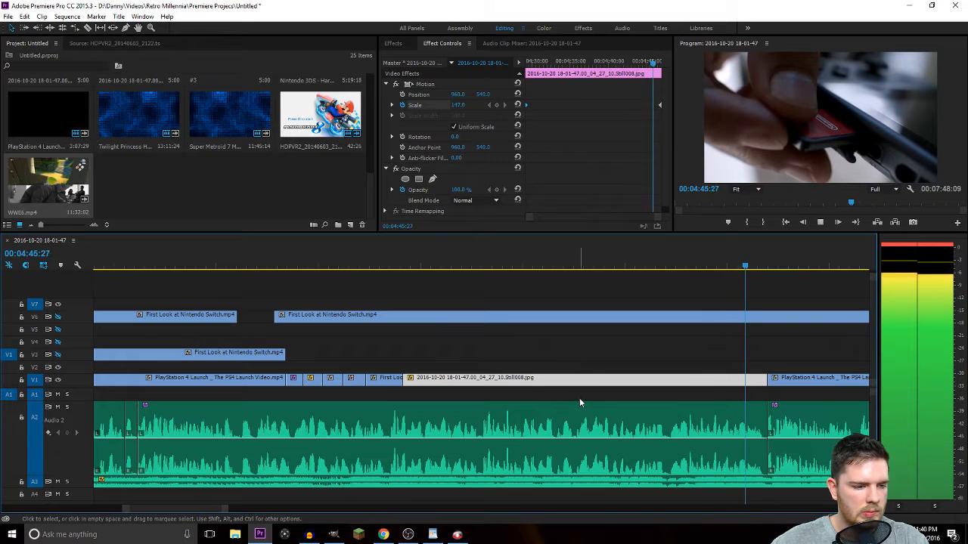
key("space")
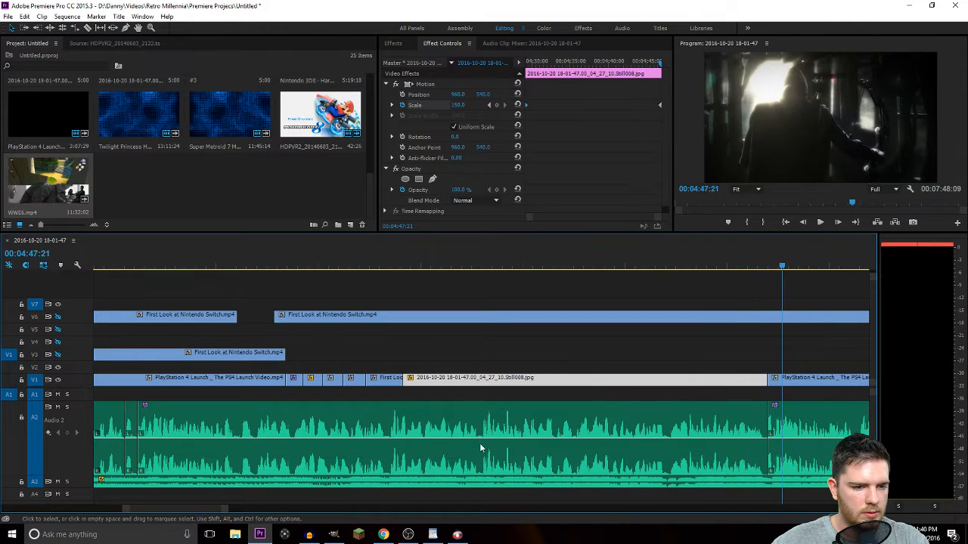
Move the PlayStation 4 Launch clip that follows the Still008.jpg image from V1 up to V2 and hide the V2 track.
scroll(192, 512, "down", 3)
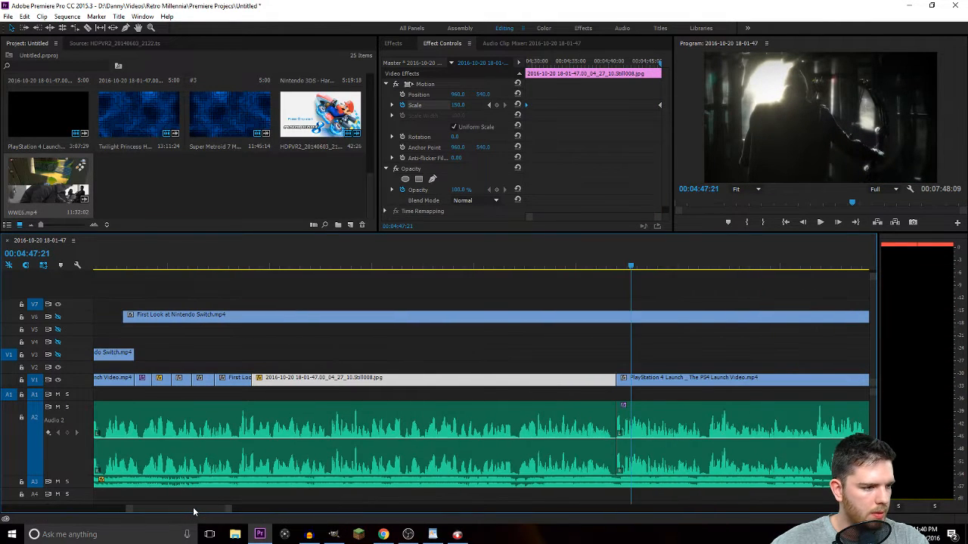
scroll(192, 514, "down", 5)
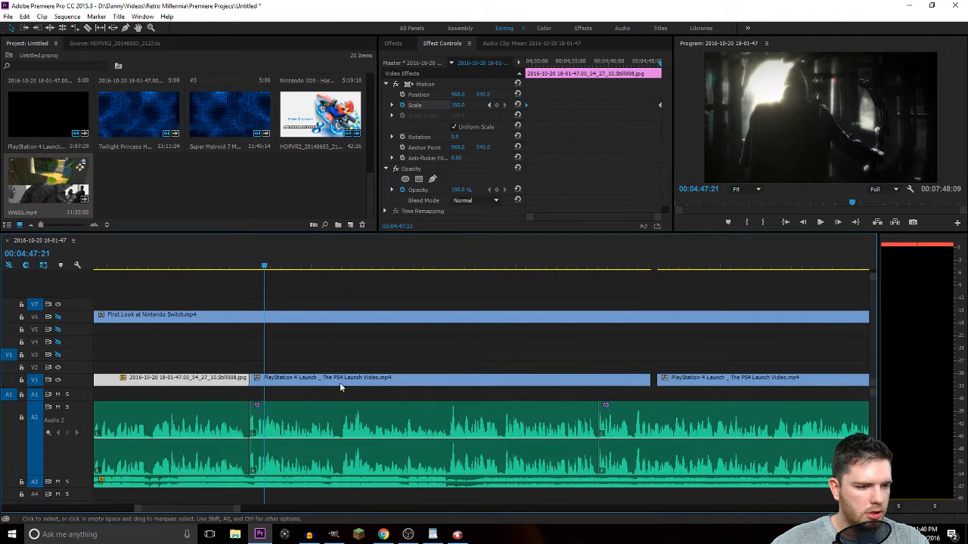
left_click(329, 371)
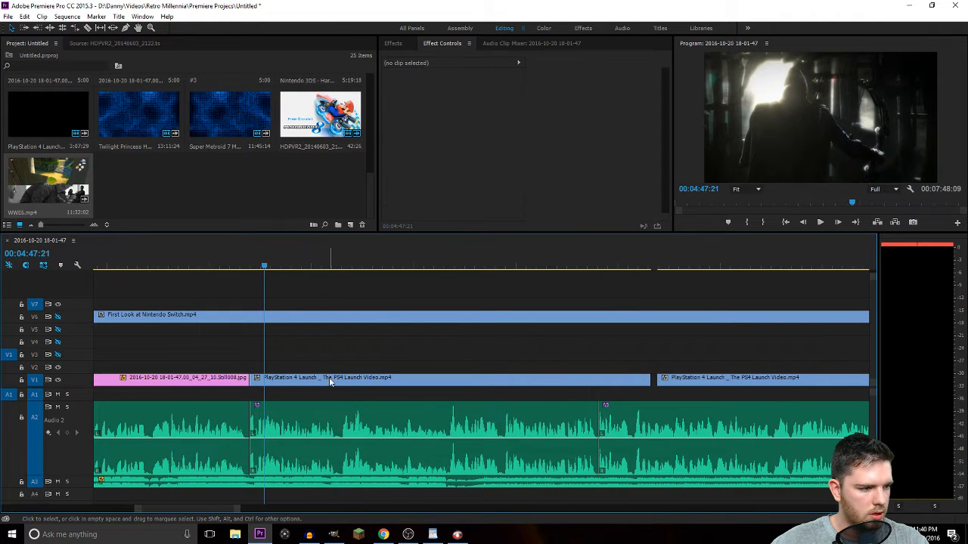
left_click_drag(330, 381, 330, 368)
left_click(58, 368)
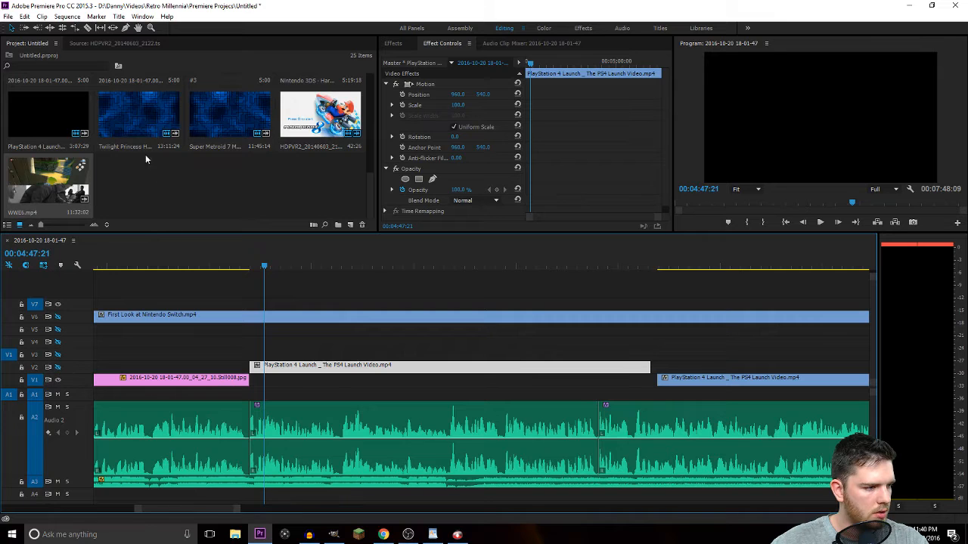
scroll(371, 191, "up", 10)
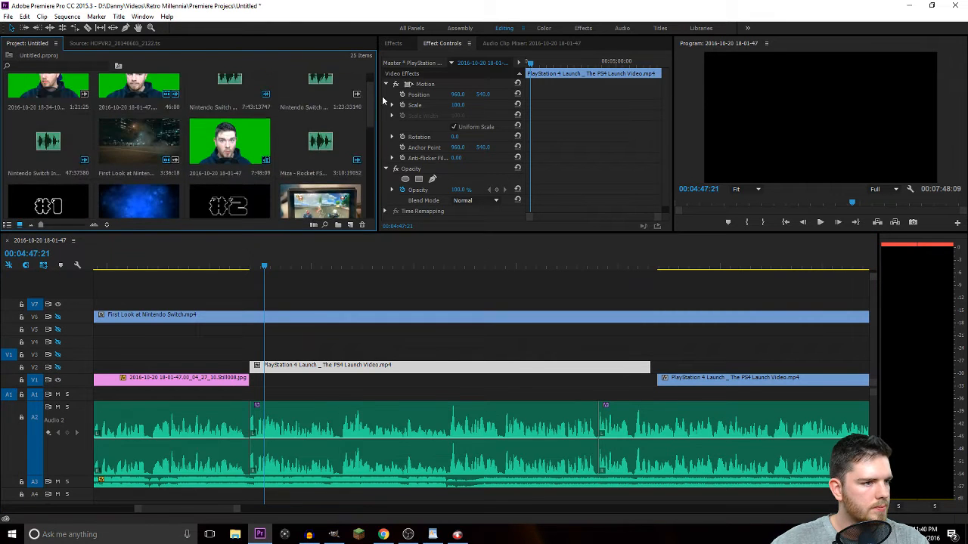
left_click_drag(280, 315, 284, 380)
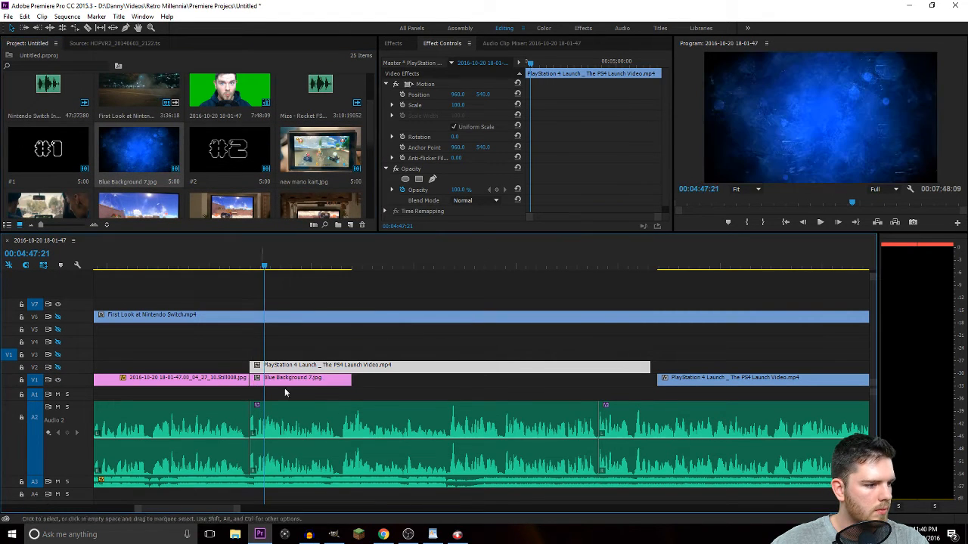
left_click_drag(354, 381, 272, 390)
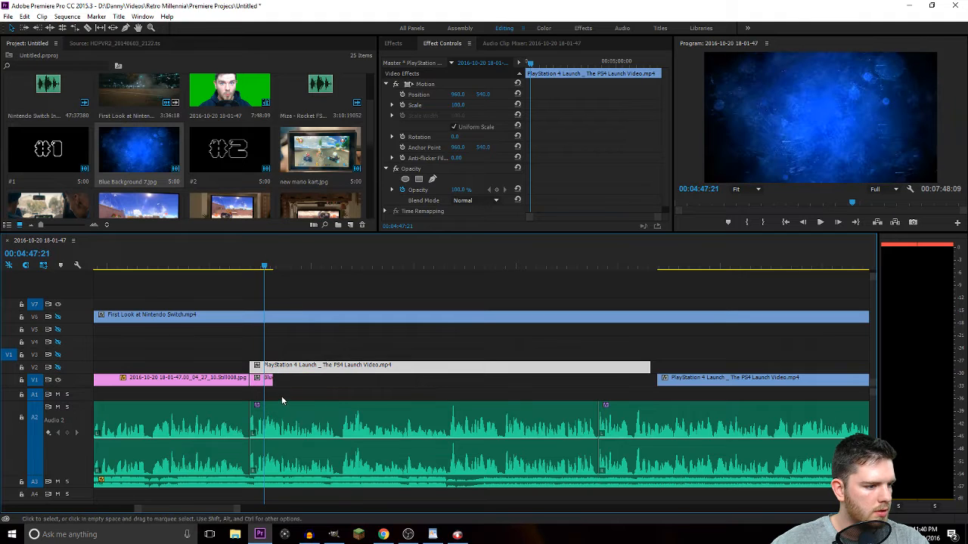
left_click(269, 382)
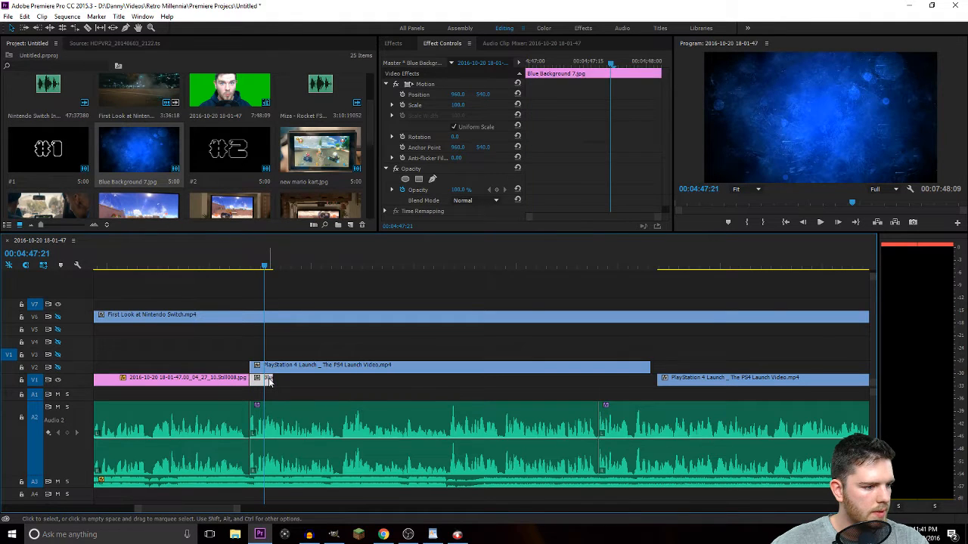
key("Delete")
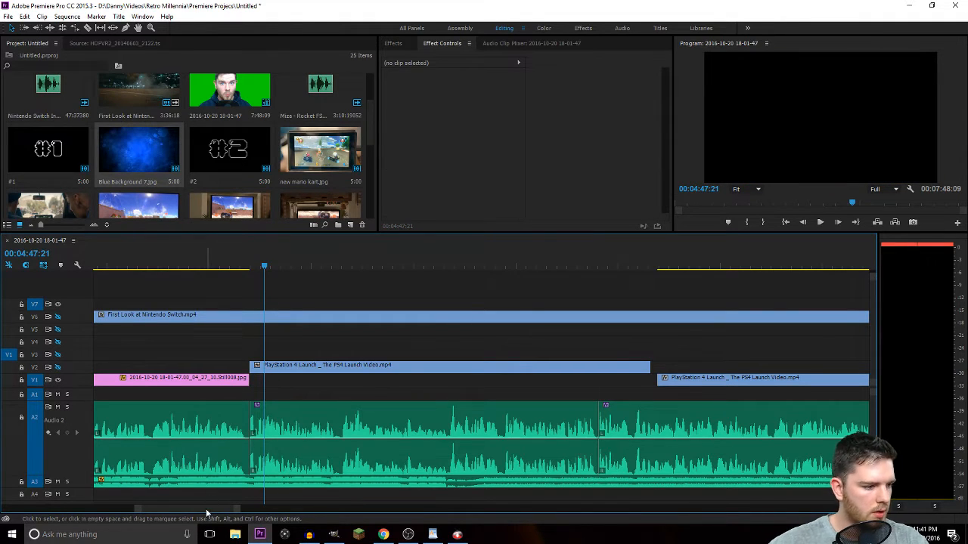
Copy the two background pieces under the earlier number title, paste them after Still008.jpg on V1, and move the PlayStation 4 Launch clip to V3.
scroll(184, 517, "left", 3)
scroll(173, 512, "left", 4)
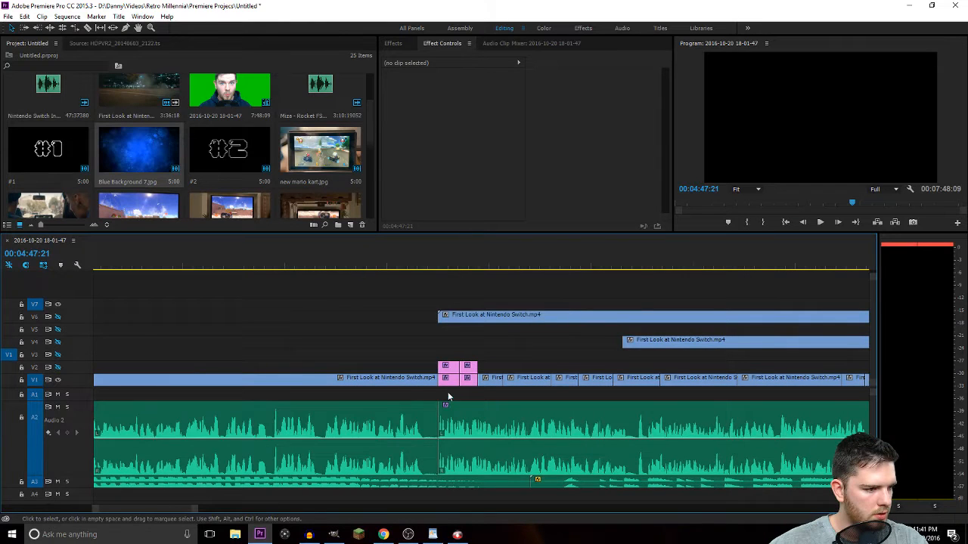
left_click(453, 384)
right_click(468, 380)
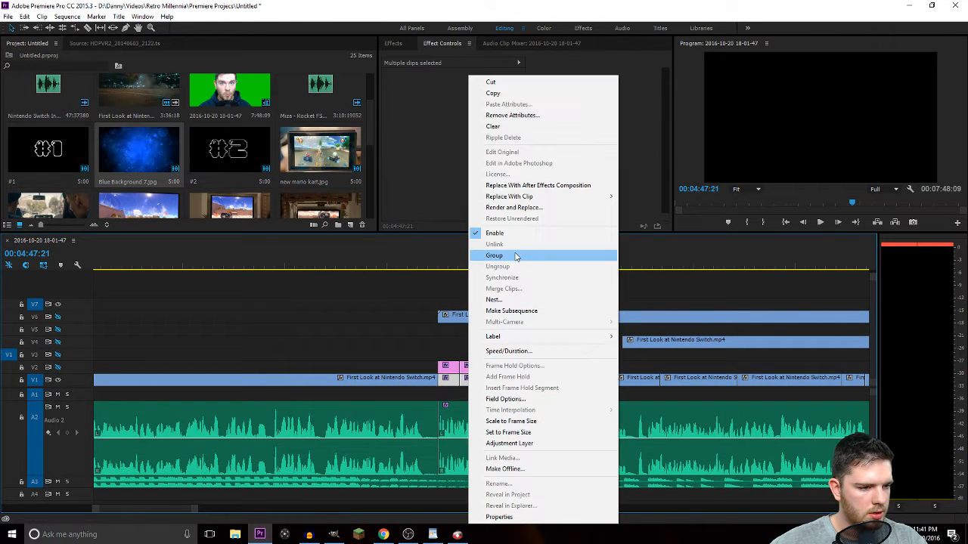
left_click(510, 91)
scroll(234, 508, "right", 5)
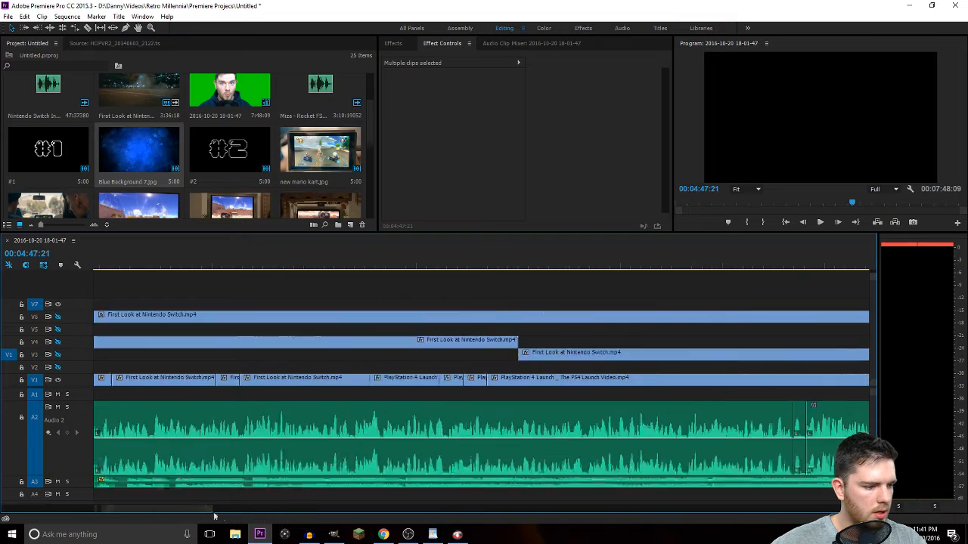
scroll(232, 508, "left", 2)
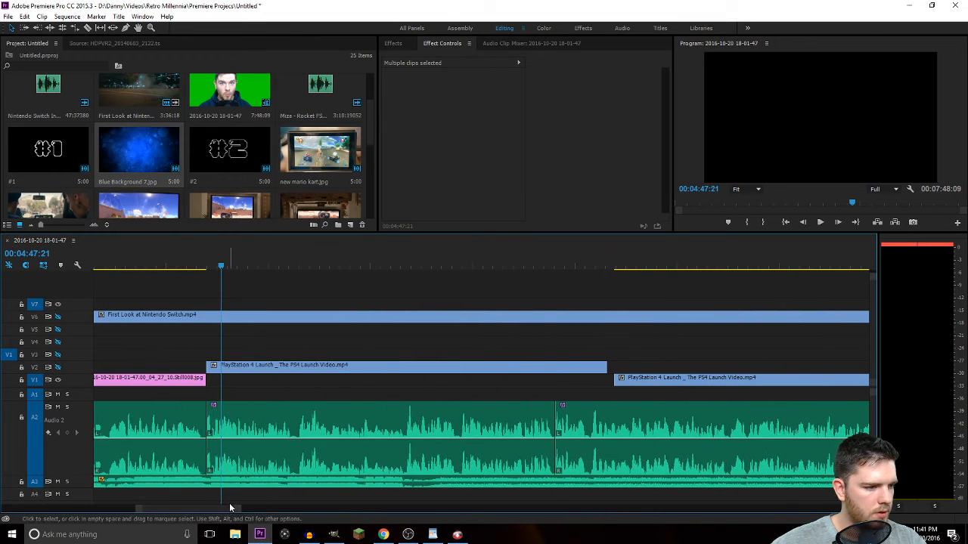
key("ctrl+v")
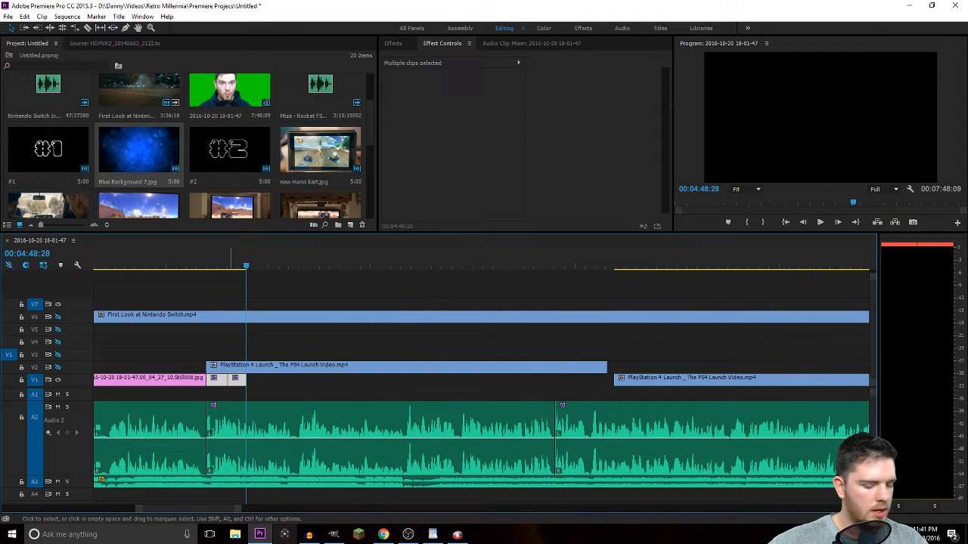
left_click(263, 369)
left_click_drag(263, 369, 327, 357)
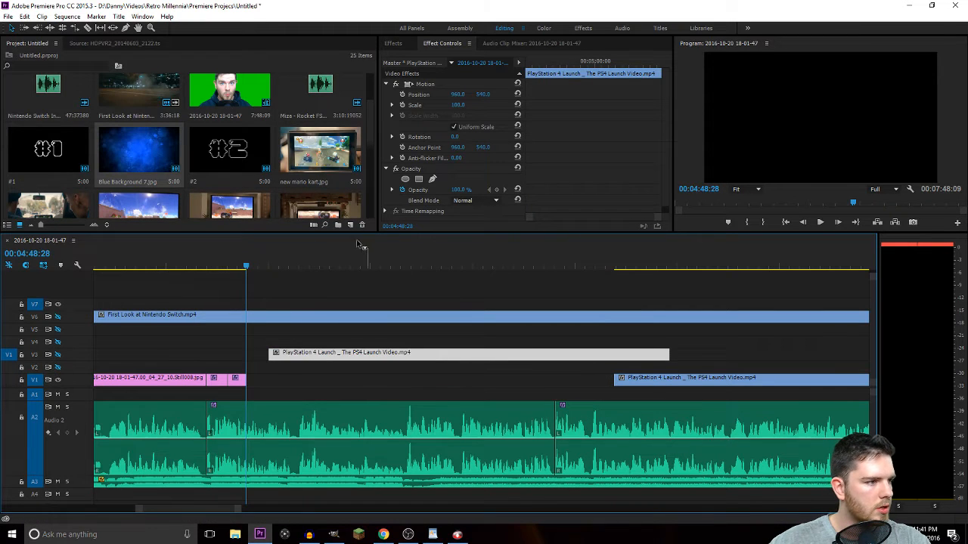
Create a new title named #4 and enter the text "#4" in the 04b font.
left_click(350, 224)
left_click(382, 274)
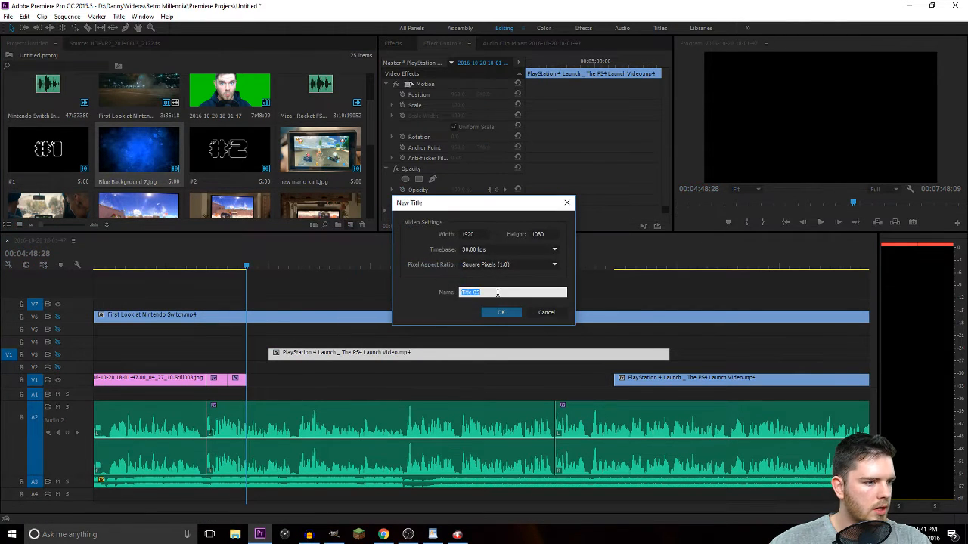
key("Return")
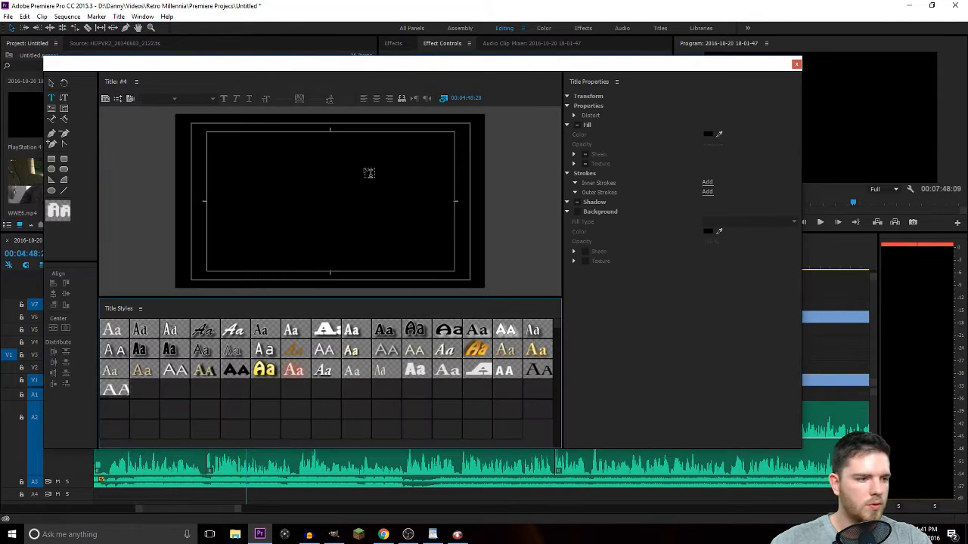
left_click(296, 186)
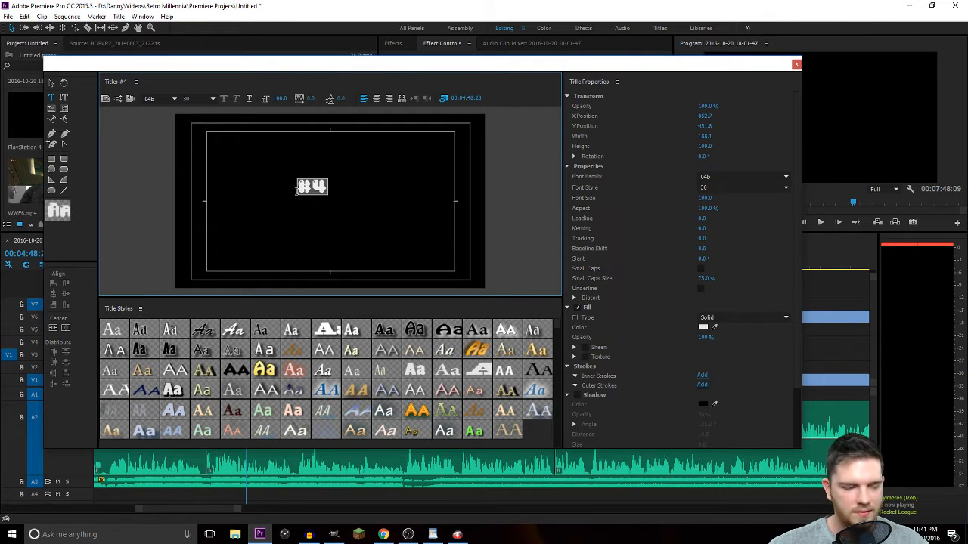
Give the #4 text a black fill with a shadow and add an Edge outer stroke of size 20.
left_click(702, 327)
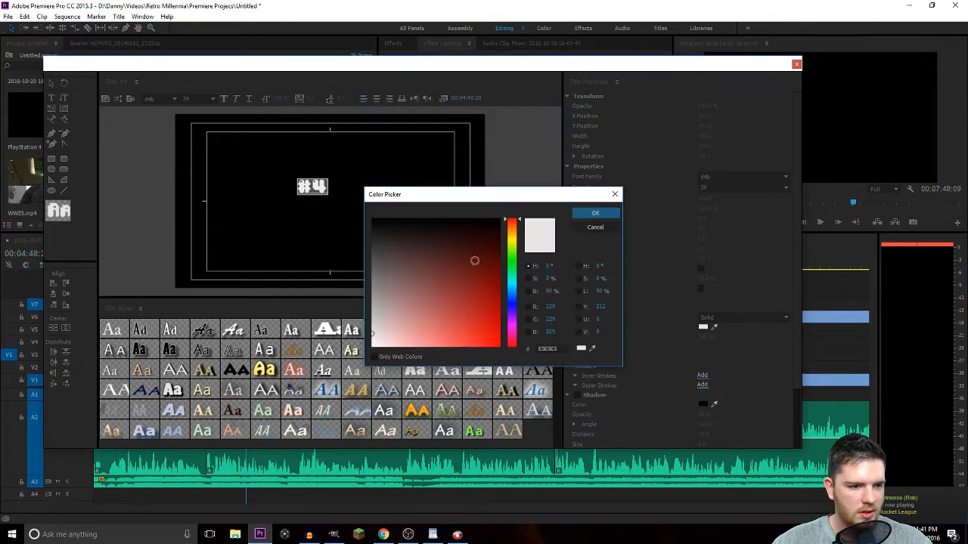
left_click(609, 214)
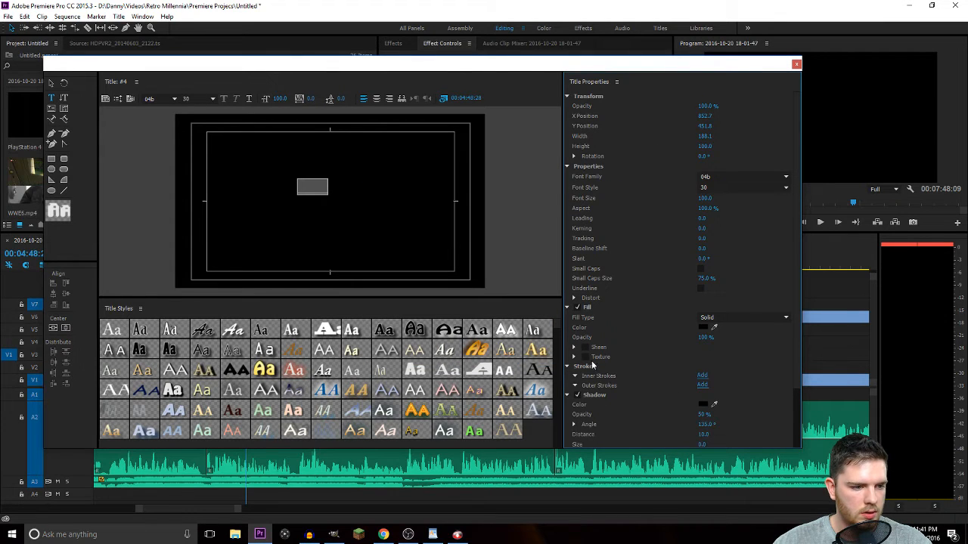
left_click(702, 385)
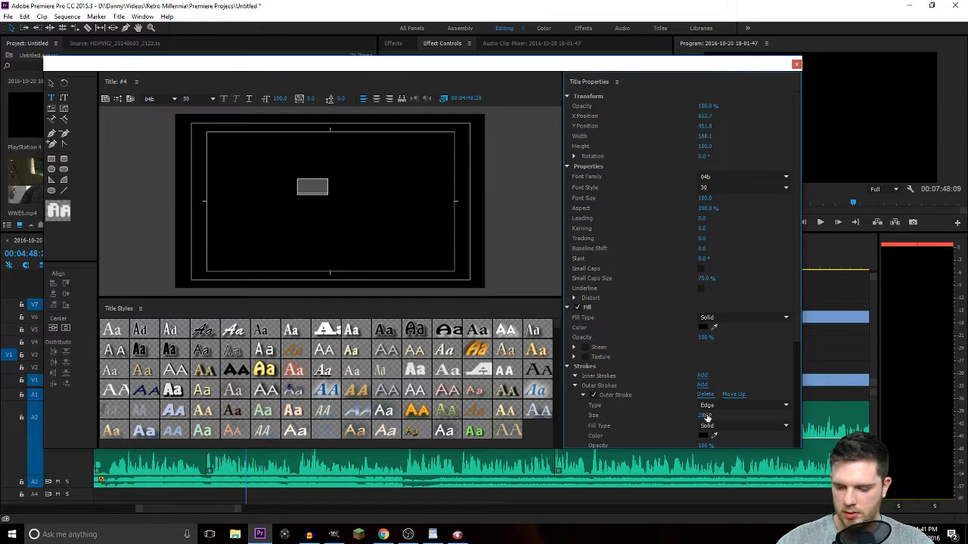
left_click(787, 401)
left_click(728, 434)
left_click(749, 400)
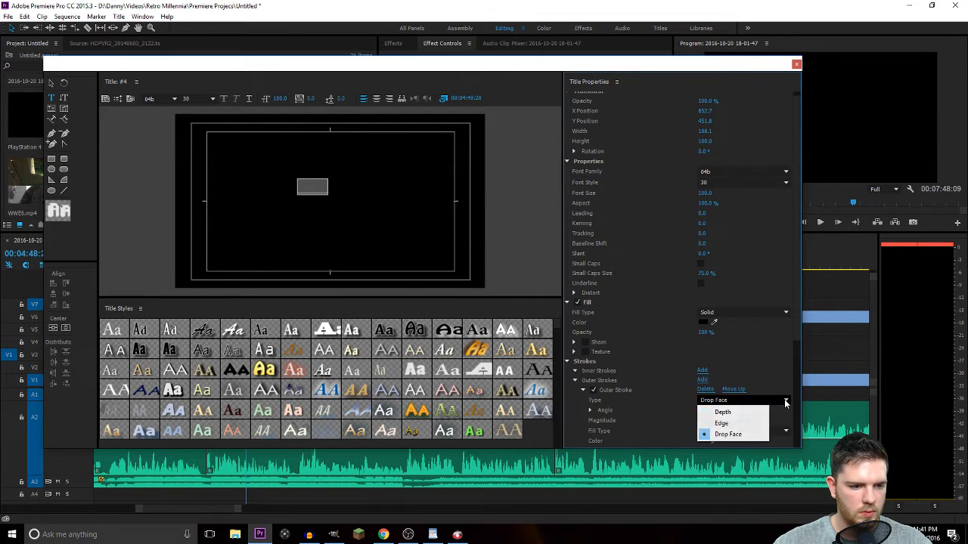
left_click(754, 426)
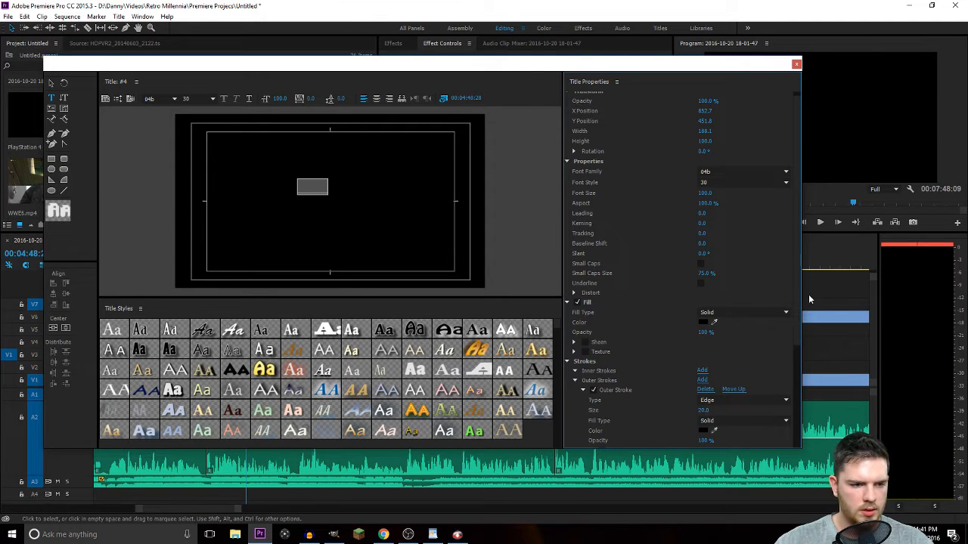
Colour the outer stroke white (FFFFFF) and set the shadow to 88% opacity, distance 20, size 20 and spread 100.
scroll(744, 375, "down", 3)
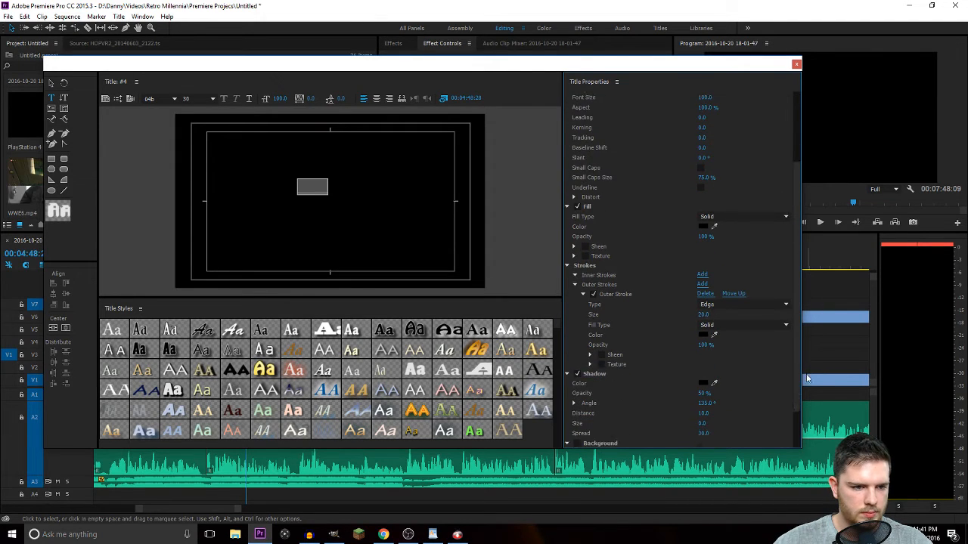
left_click(705, 330)
left_click_drag(446, 289, 371, 219)
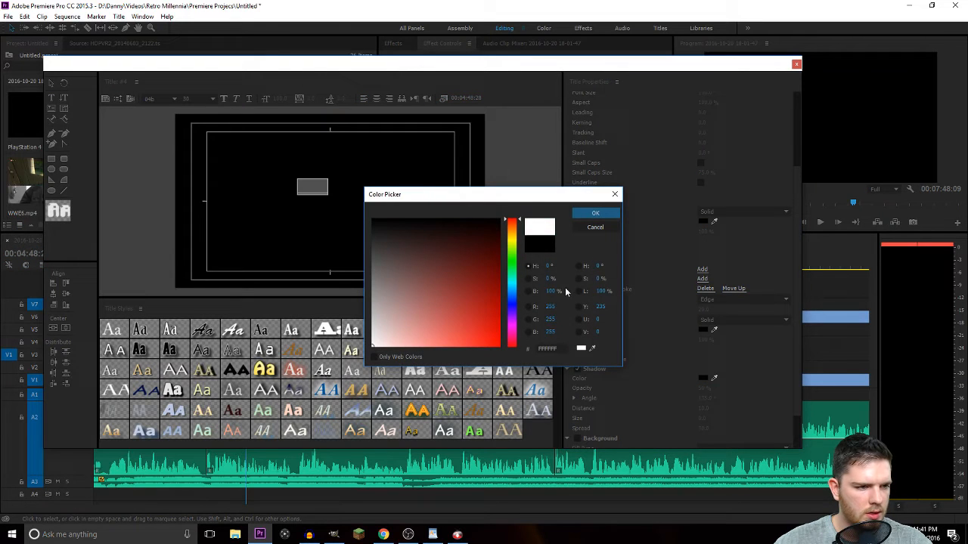
left_click(595, 214)
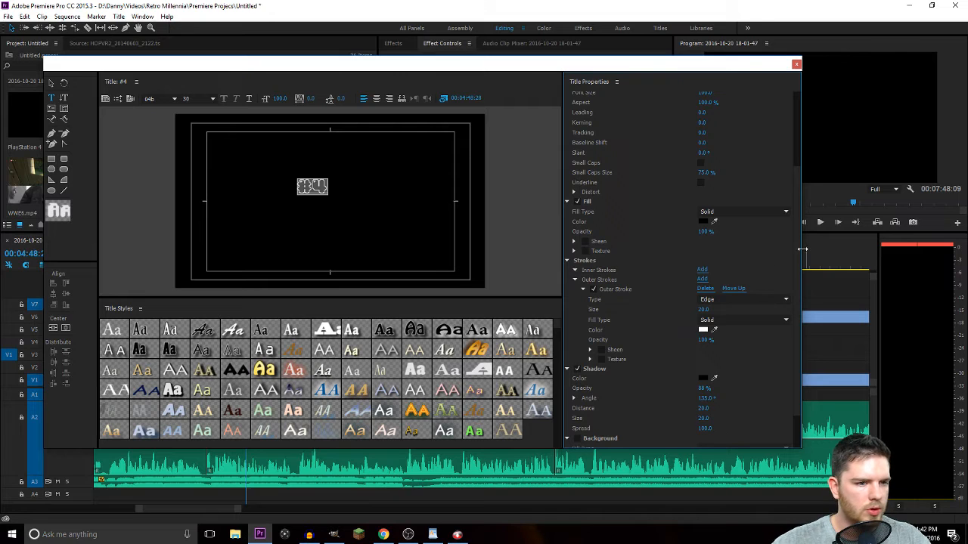
Enlarge the #4 text to font size 515, centre it at X 960 and Y 540, and close the title.
scroll(803, 250, "up", 5)
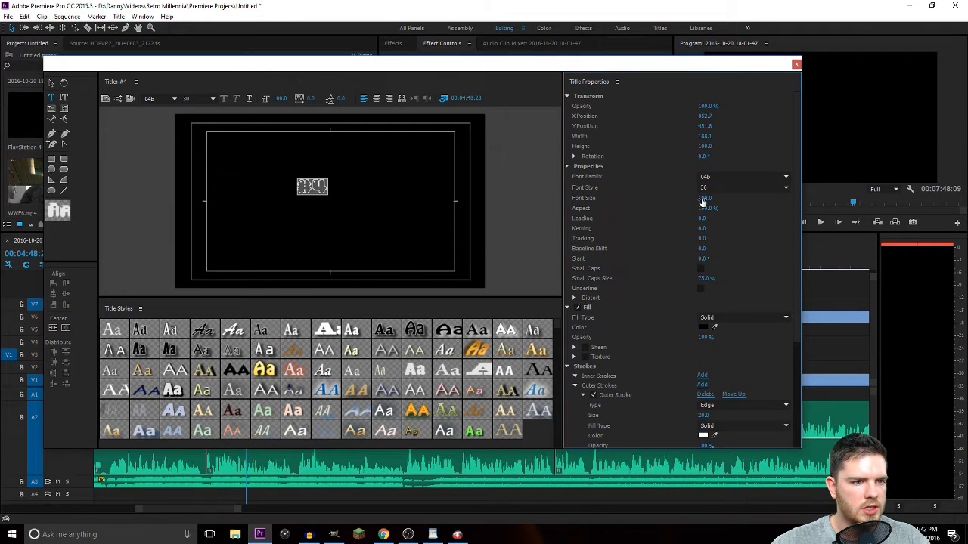
left_click_drag(705, 198, 786, 198)
left_click_drag(706, 119, 639, 119)
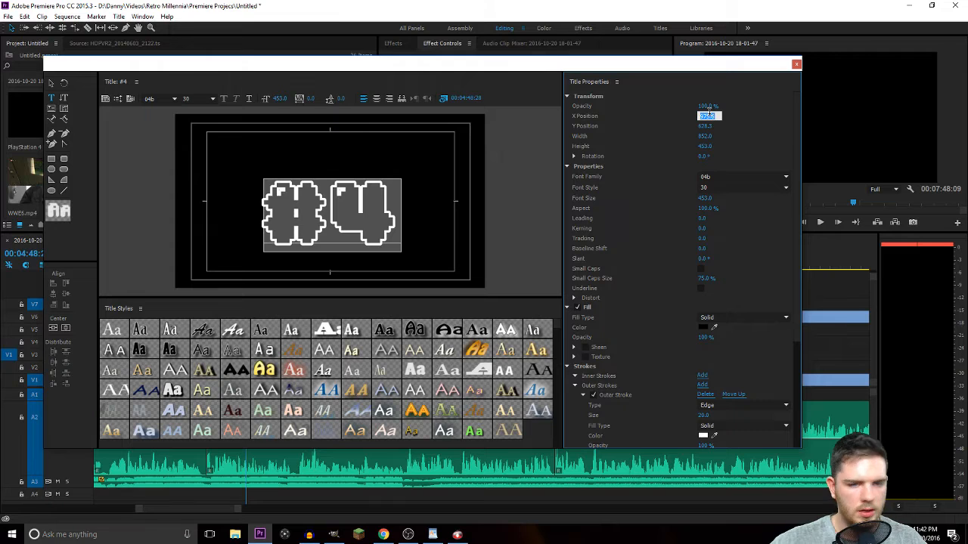
key("Return")
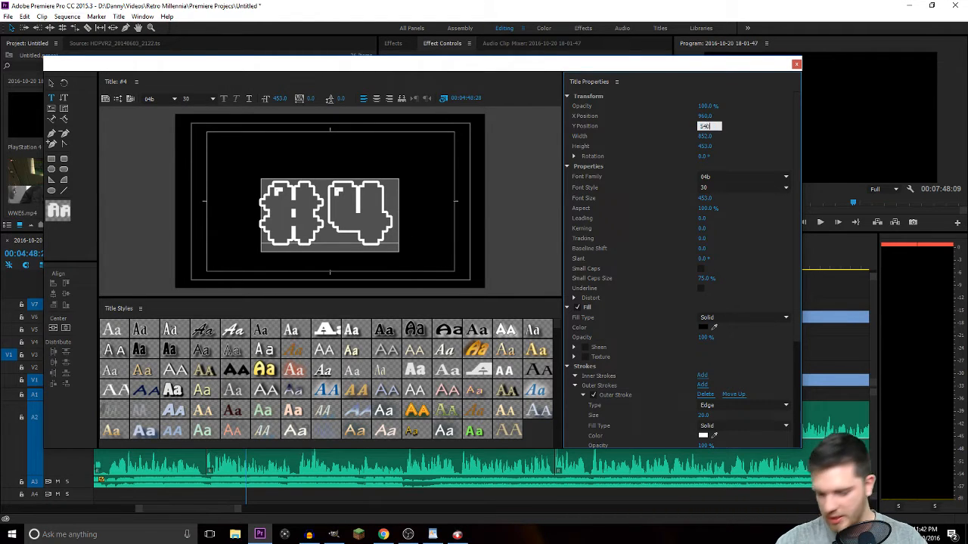
key("Return")
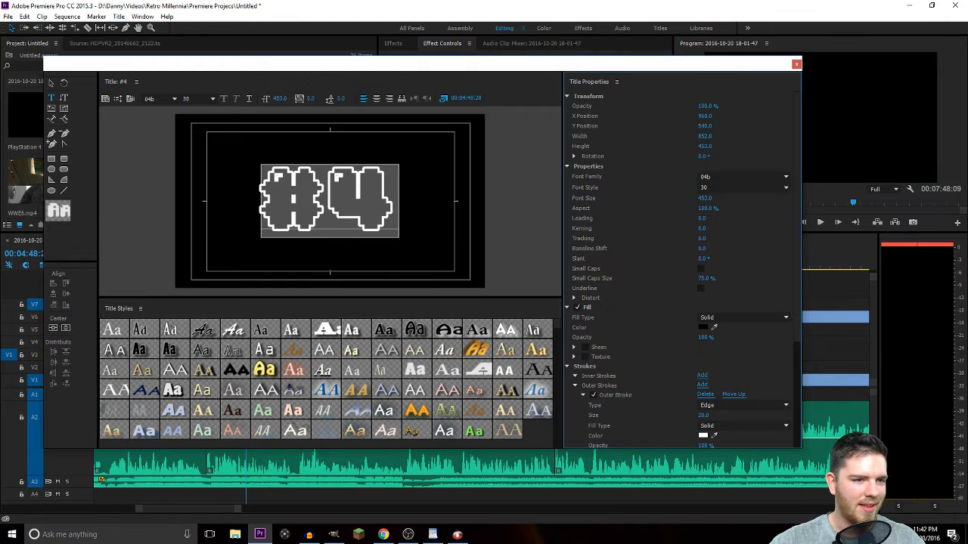
mouse_move(701, 136)
left_mouse_down()
mouse_move(729, 136)
mouse_move(701, 135)
left_mouse_up()
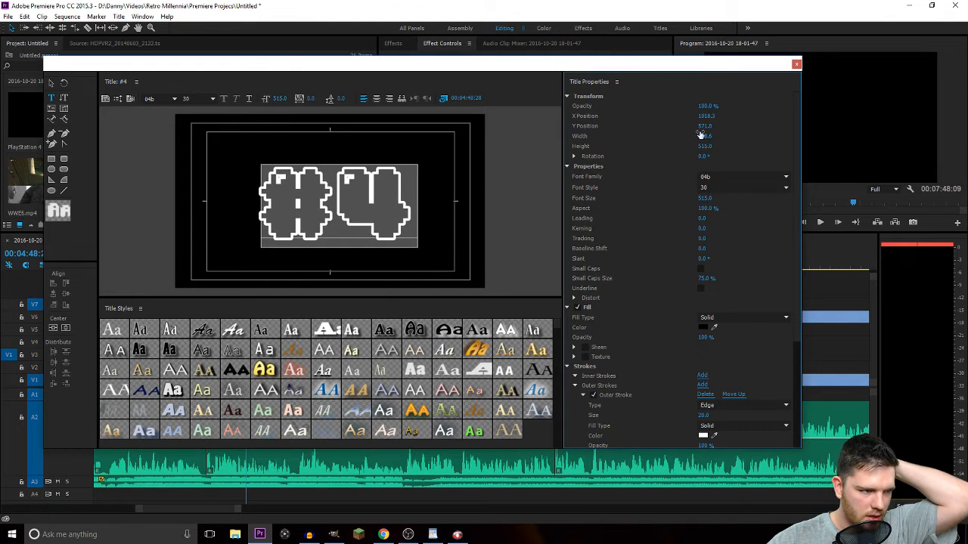
type("0")
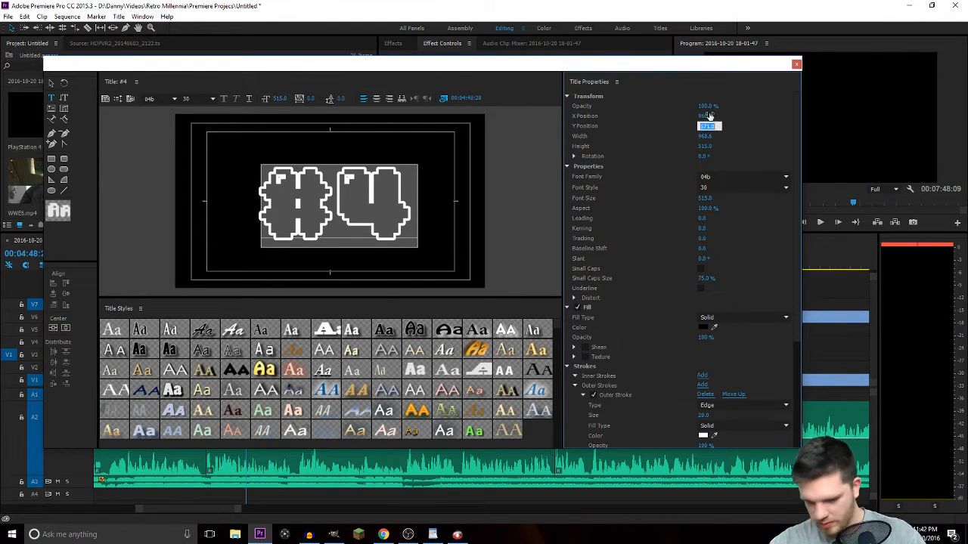
key("Tab")
key("Return")
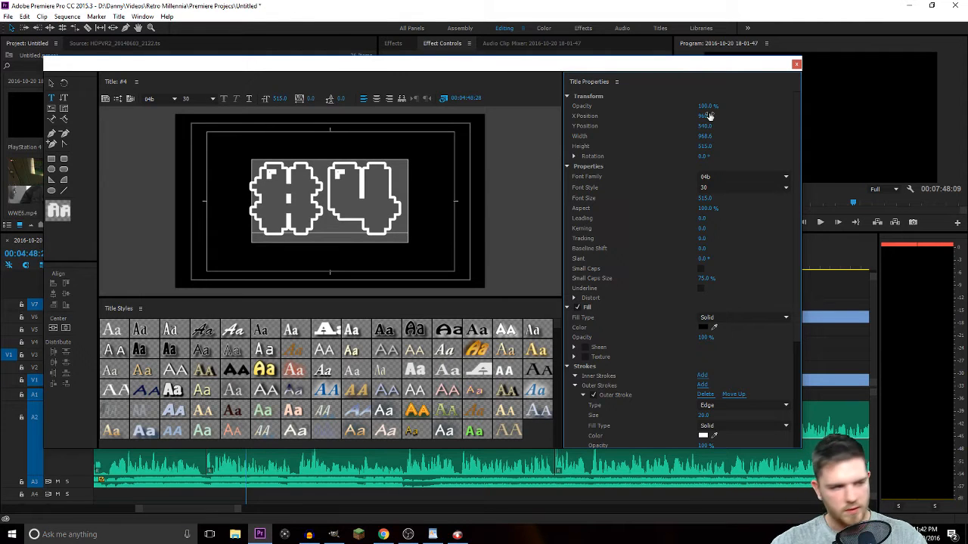
left_click(796, 65)
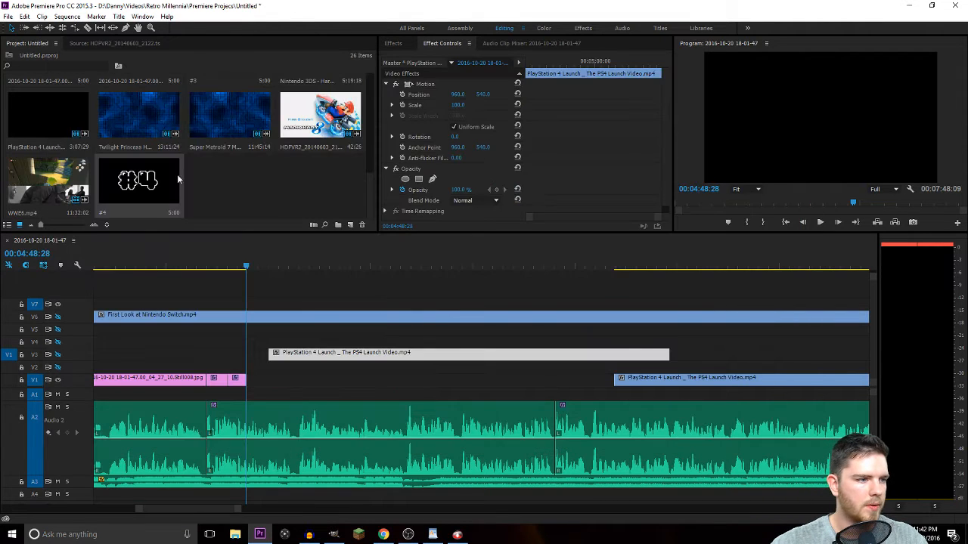
Place the #4 title on V2 over the two background pieces, trim it to their length and split it at their join.
left_click_drag(177, 174, 259, 363)
key("c")
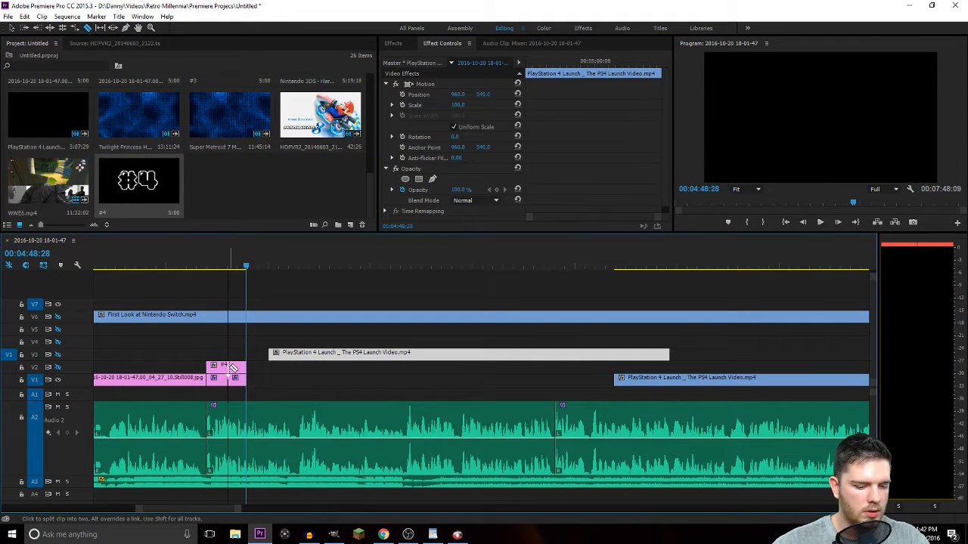
left_click(253, 369)
Copy the first Blue Background 7.jpg piece's attributes, including Motion, Opacity and the Mosaic effect, onto the first #4 title piece.
right_click(214, 382)
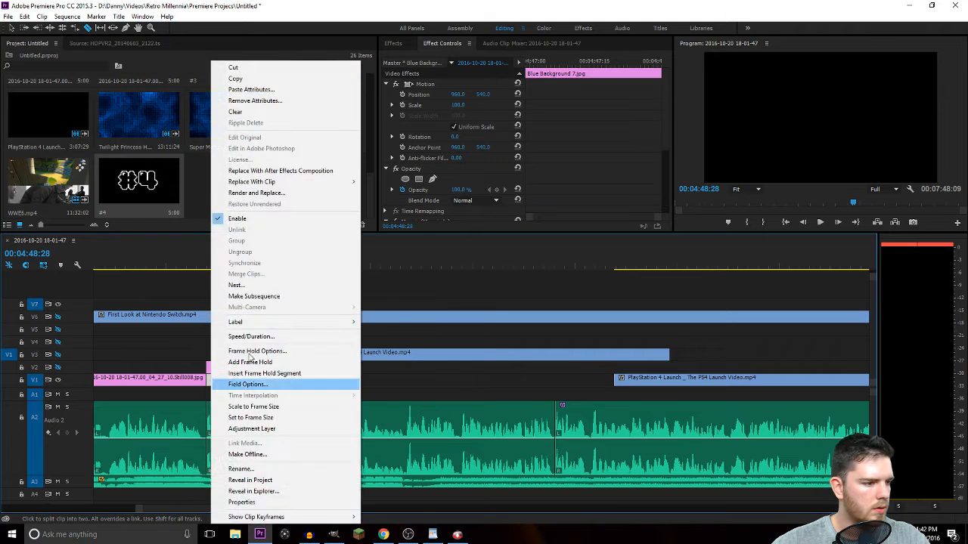
left_click(255, 80)
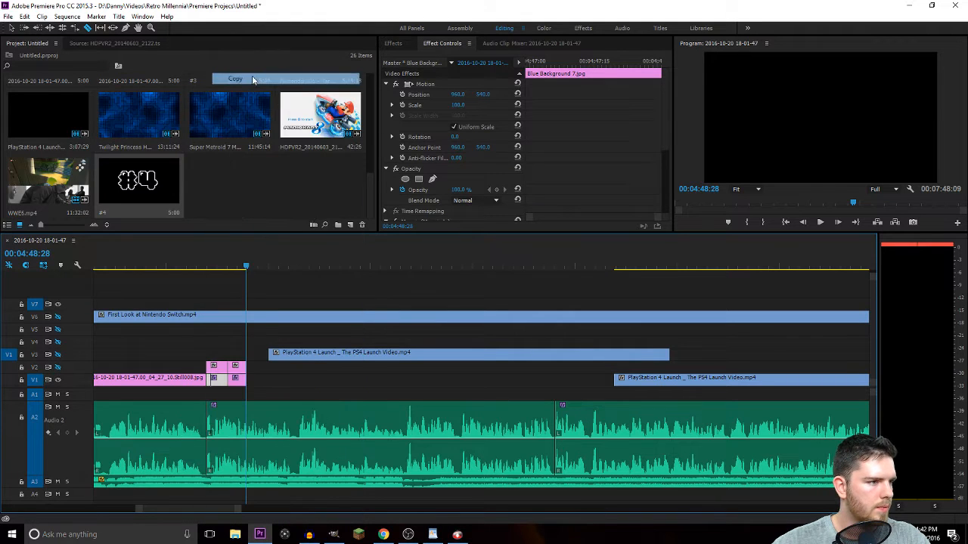
right_click(222, 368)
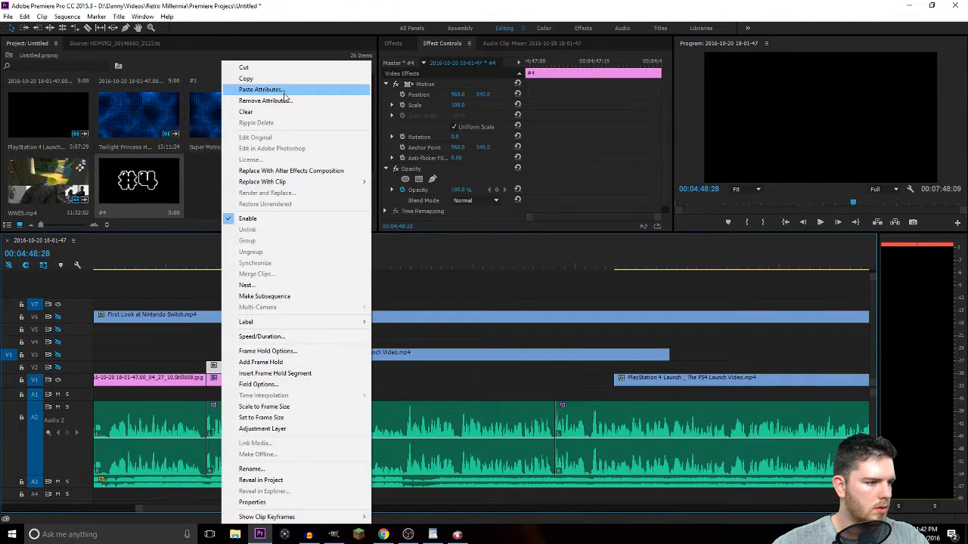
left_click(257, 91)
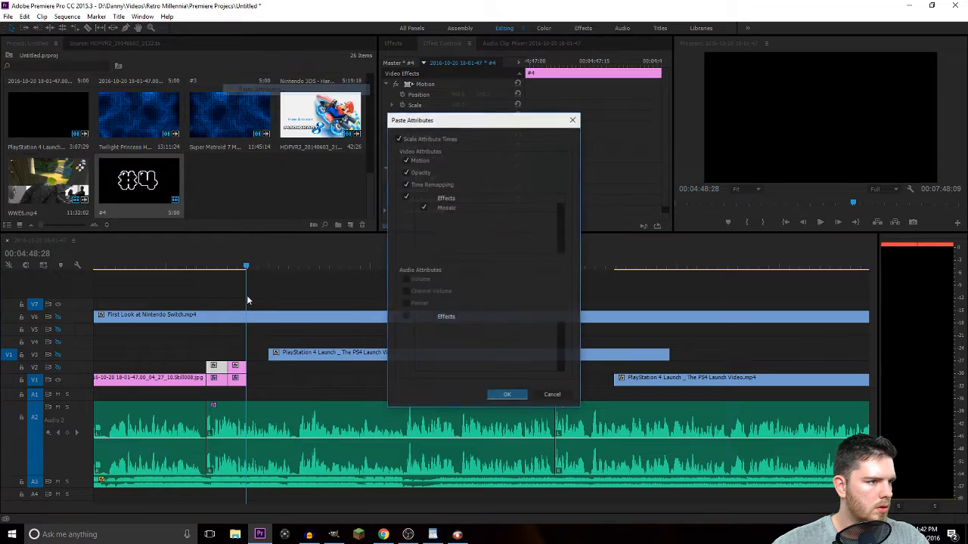
left_click(521, 397)
Paste the copied attributes, including the Mosaic effect, onto the second #4 title piece and play back the title card.
right_click(241, 369)
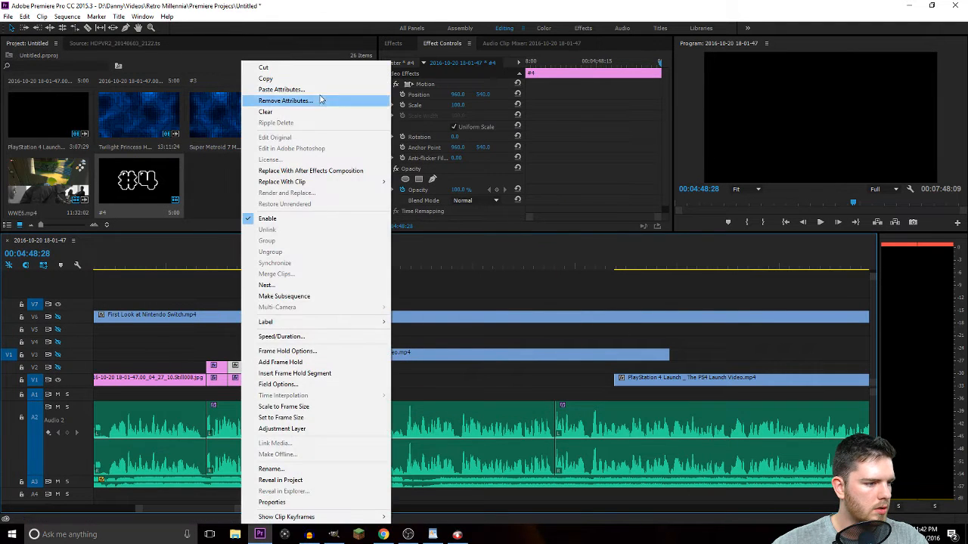
left_click(320, 99)
left_click(495, 395)
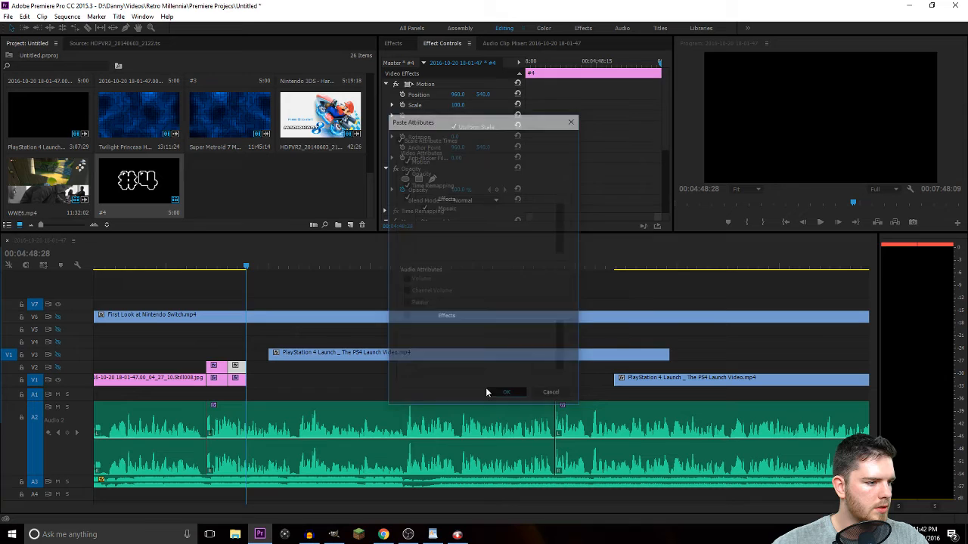
left_click(199, 268)
key("space")
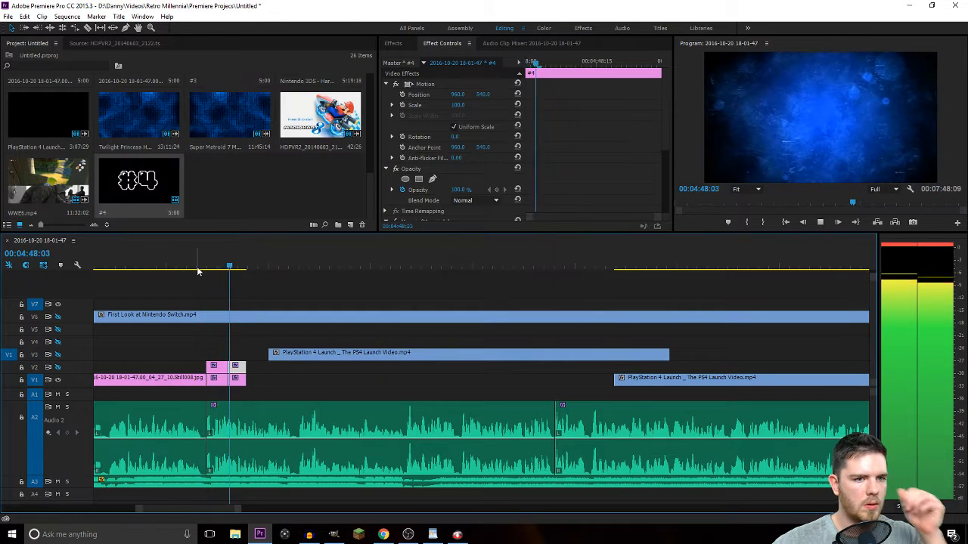
key("space")
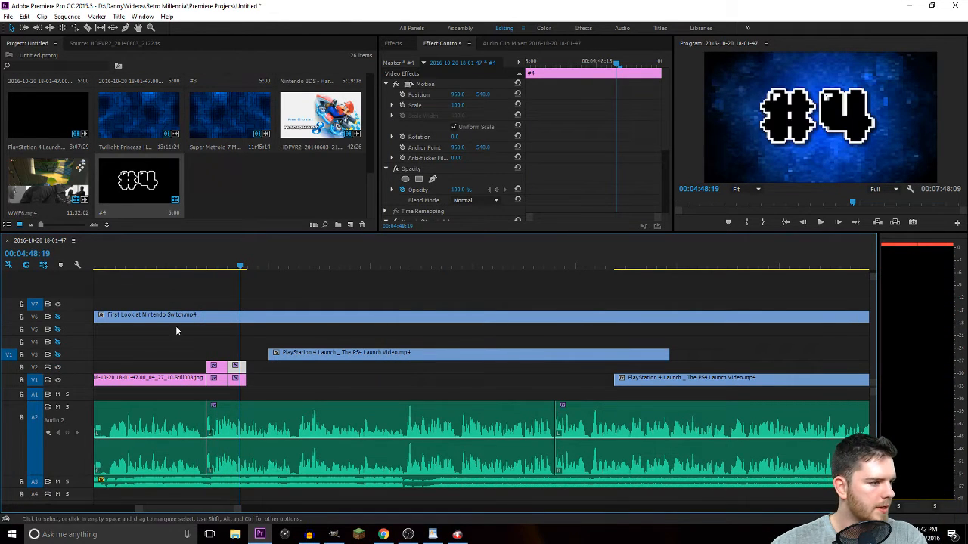
left_click(189, 266)
key("space")
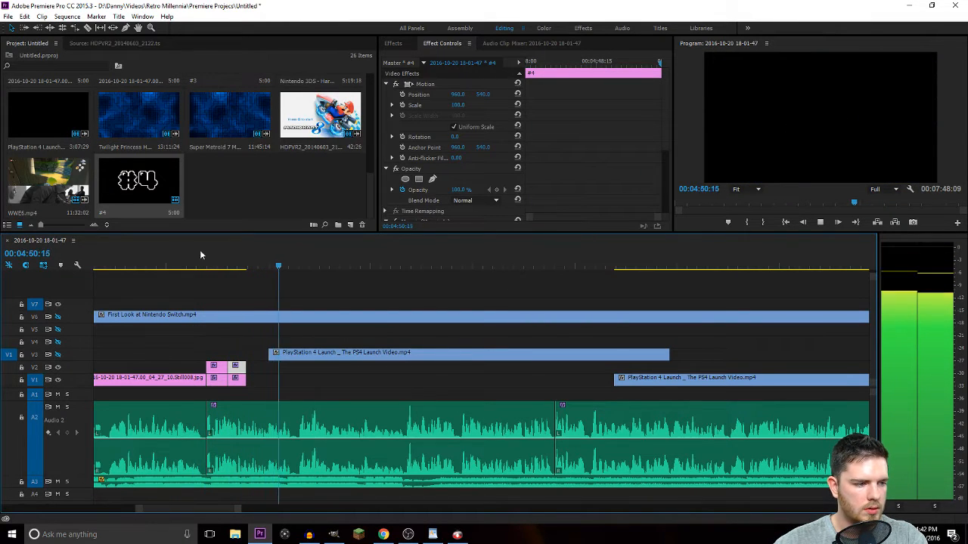
key("space")
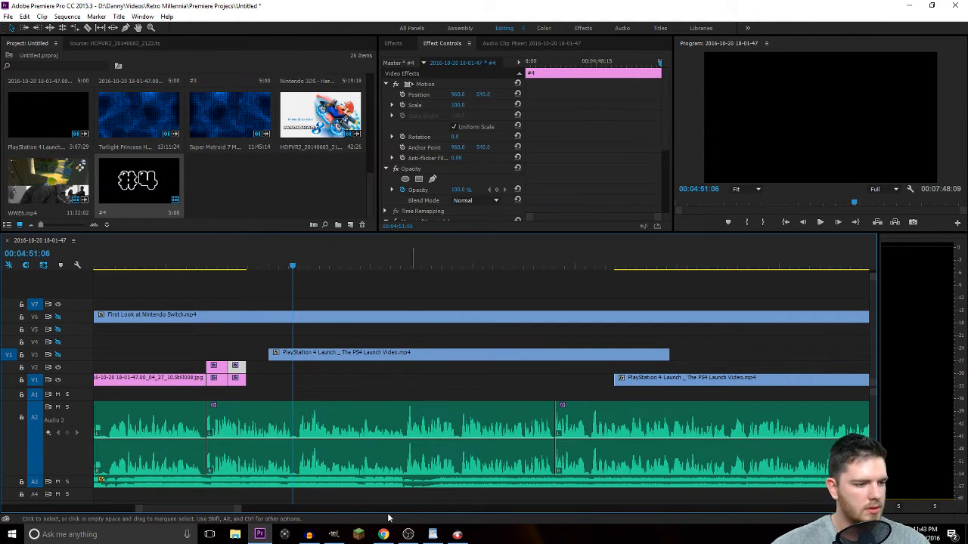
Copy the run of First Look at Nintendo Switch.mp4 clips on V1 between about 00:00:31 and 00:00:52.
left_click_drag(224, 511, 217, 512)
scroll(267, 400, "down", 5)
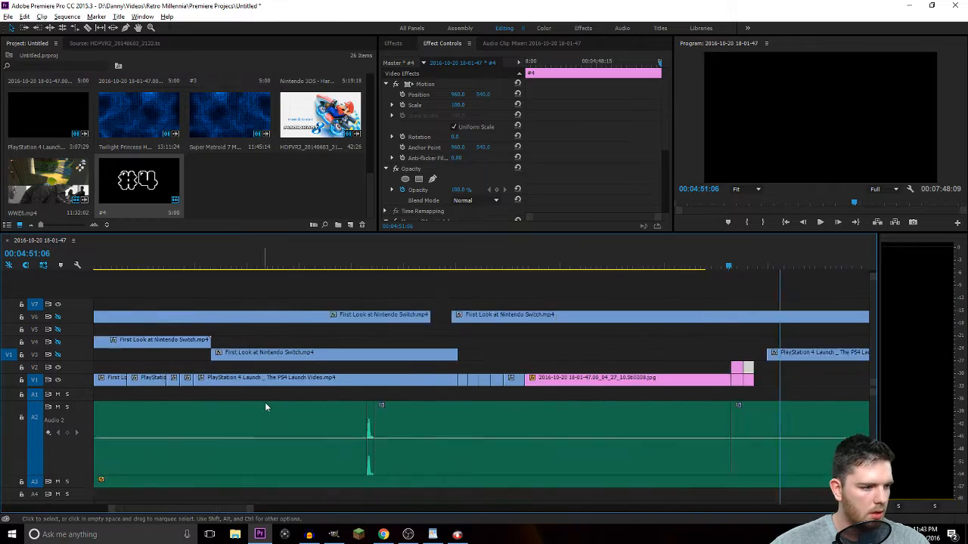
left_click_drag(277, 505, 190, 504)
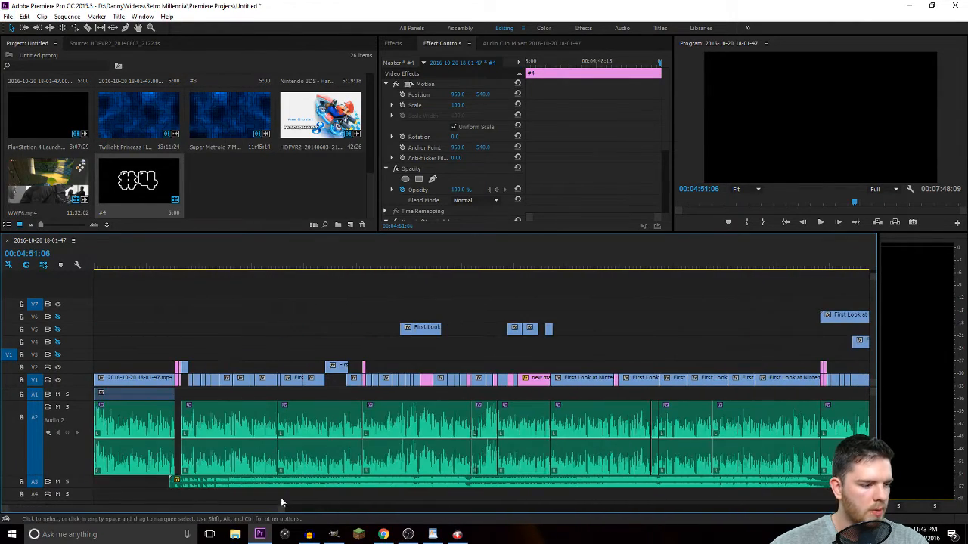
left_click_drag(187, 266, 360, 300)
scroll(228, 321, "up", 4)
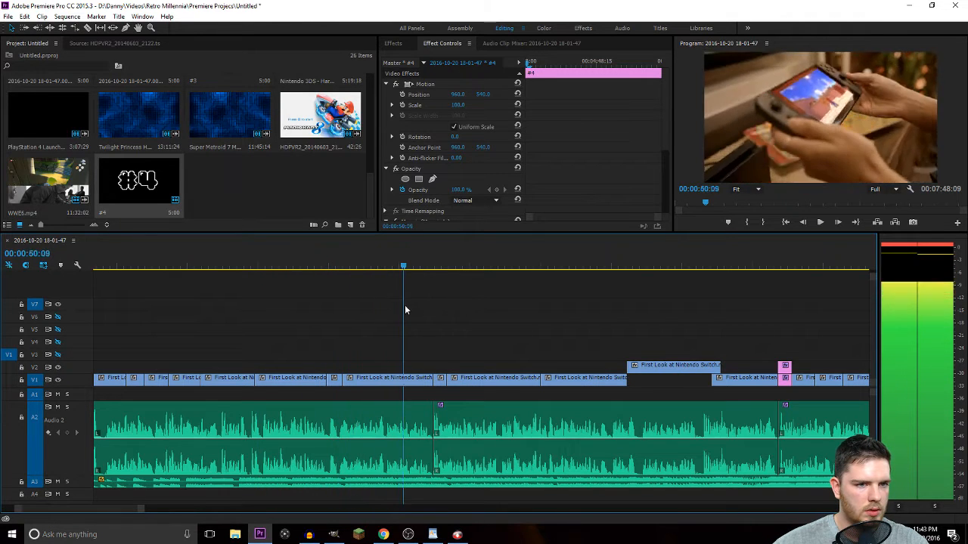
left_click_drag(423, 312, 443, 323)
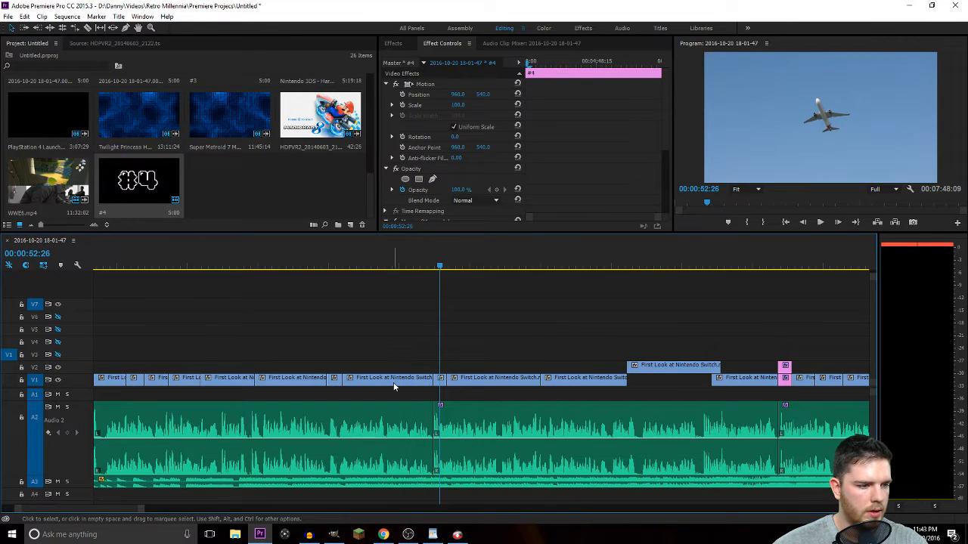
left_click(117, 266)
left_click_drag(118, 266, 133, 266)
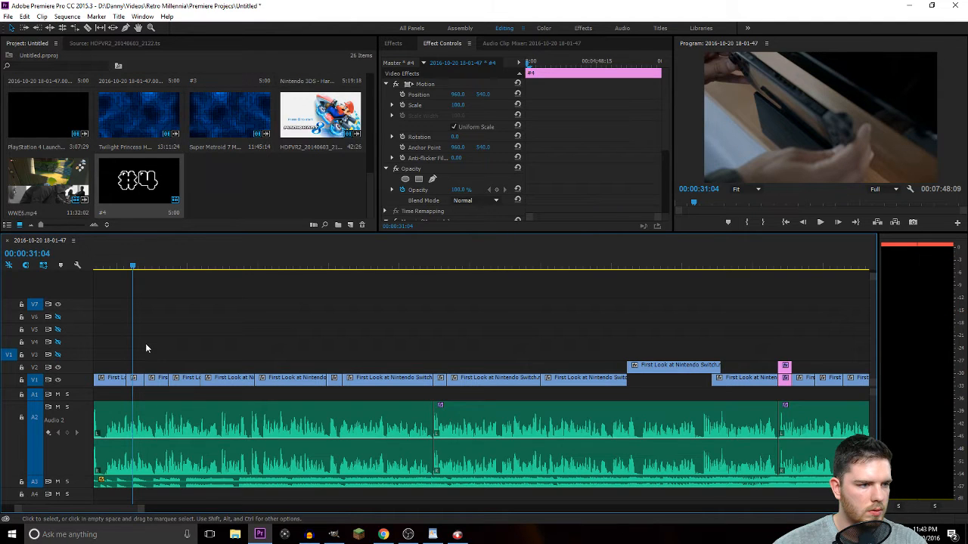
left_click_drag(146, 348, 423, 382)
right_click(403, 378)
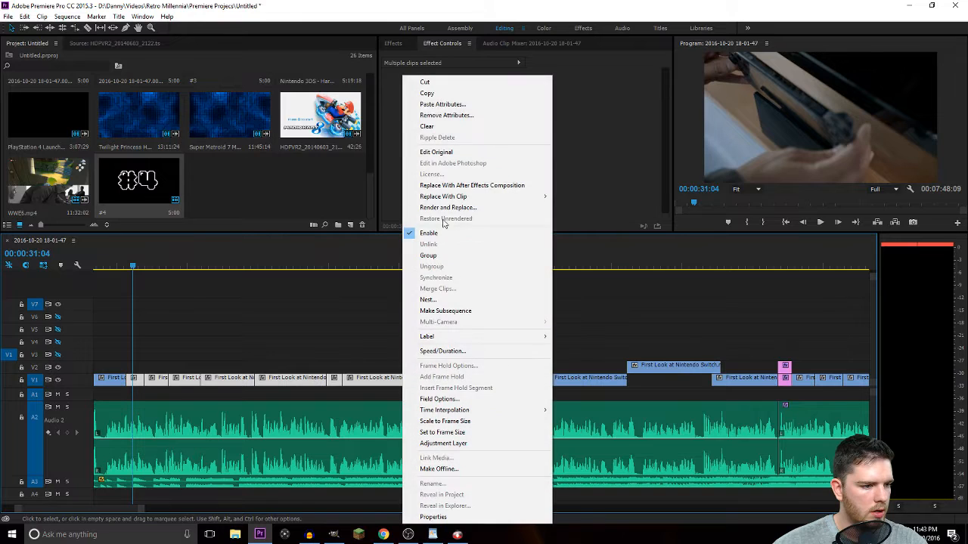
left_click(427, 94)
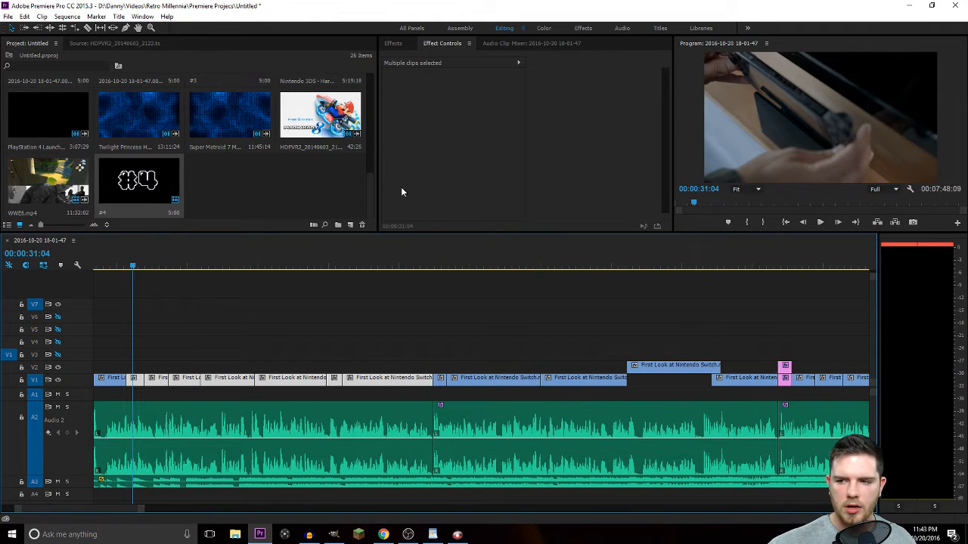
Move the PlayStation 4 Launch clip on V1 further along the timeline and paste the copied trailer clips at 00:04:48:28, after the #4 title.
left_click_drag(104, 512, 220, 510)
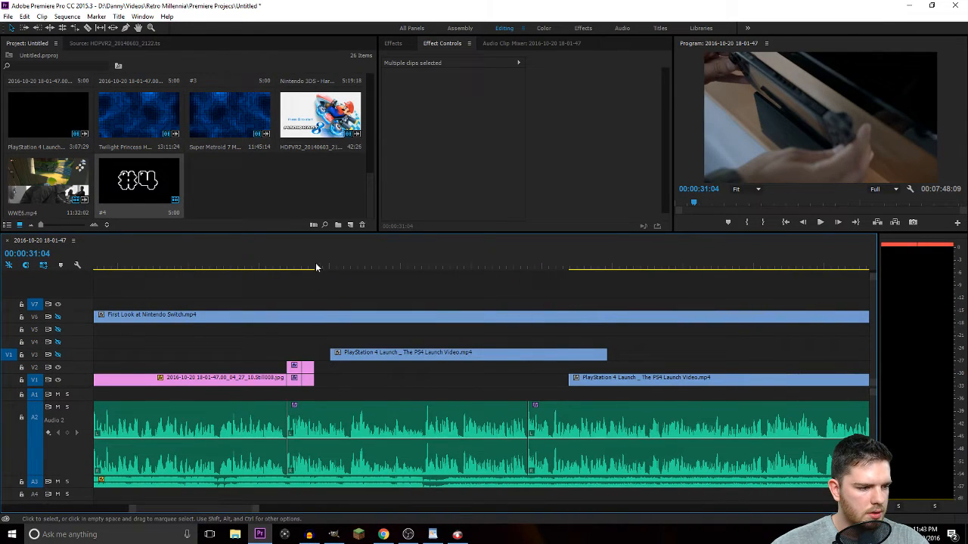
left_click(297, 265)
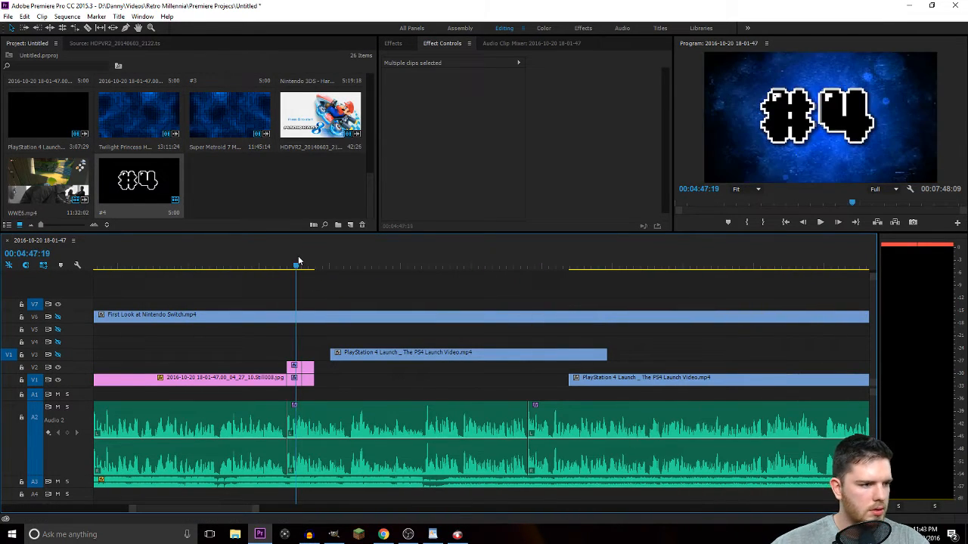
key("Down")
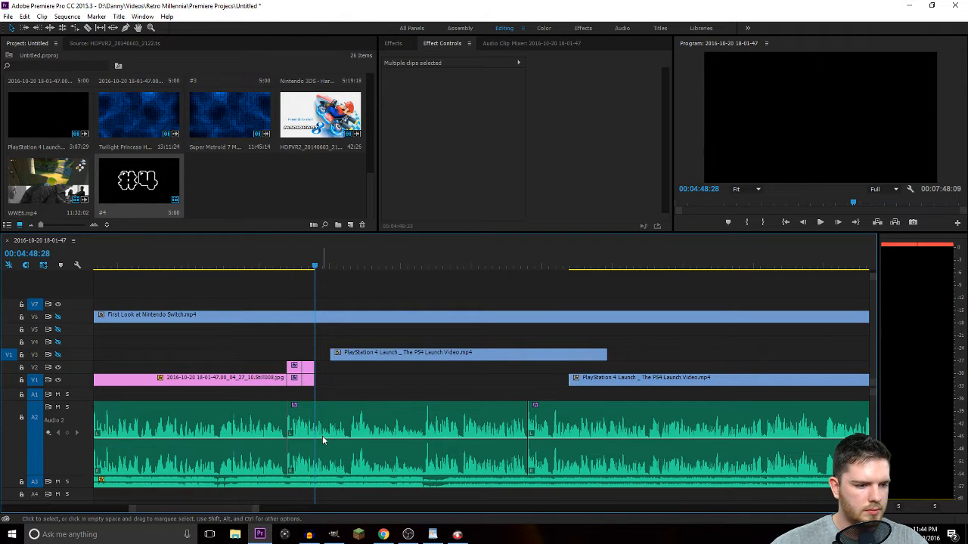
key("minus")
key("minus")
left_click_drag(473, 380, 623, 379)
key("ctrl+v")
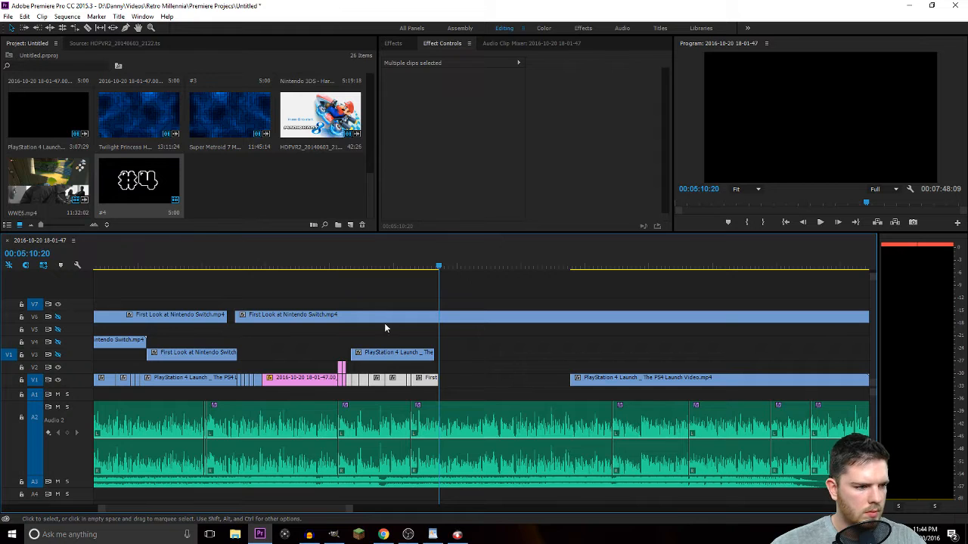
Play back the #4 title card and its cut into the pasted Switch trailer clips.
left_click(337, 268)
key("space")
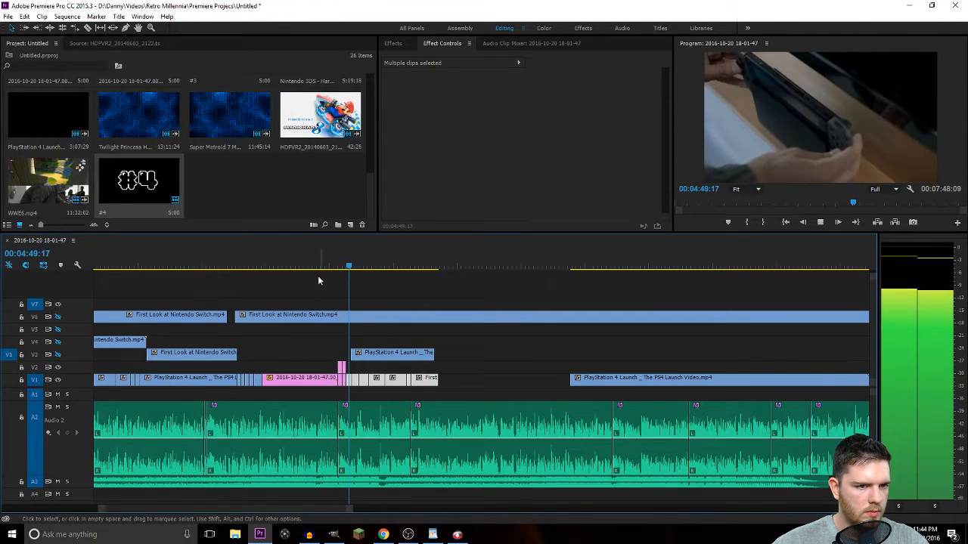
key("space")
scroll(331, 361, "up", 5)
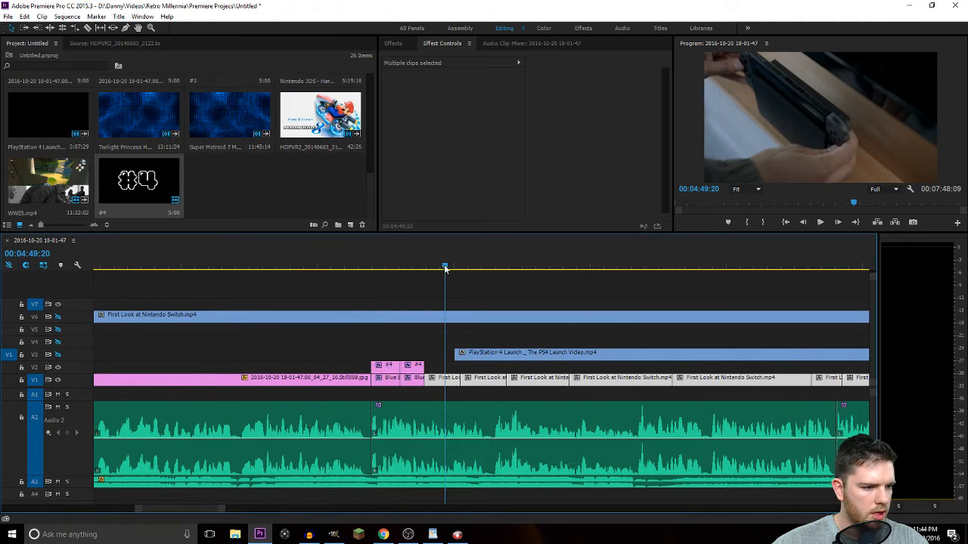
left_click(352, 269)
key("space")
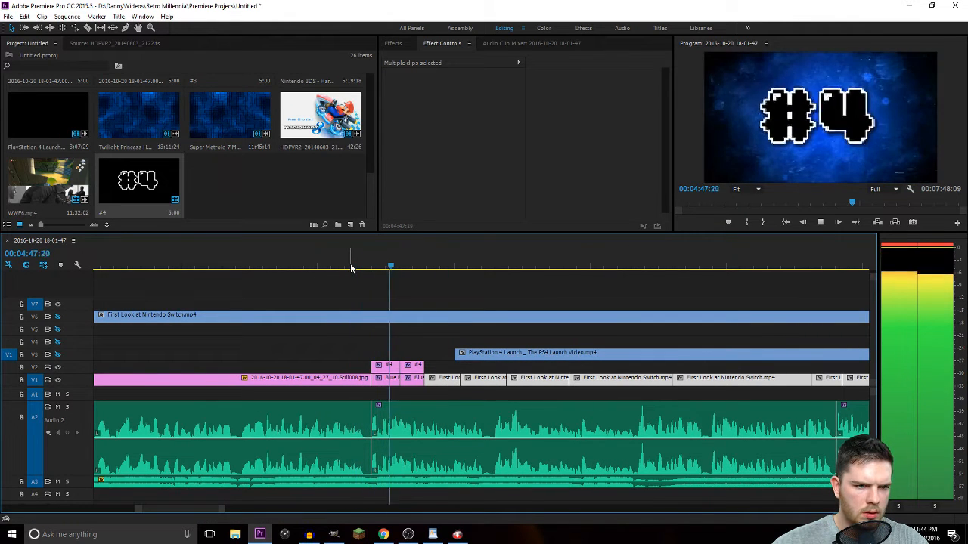
key("space")
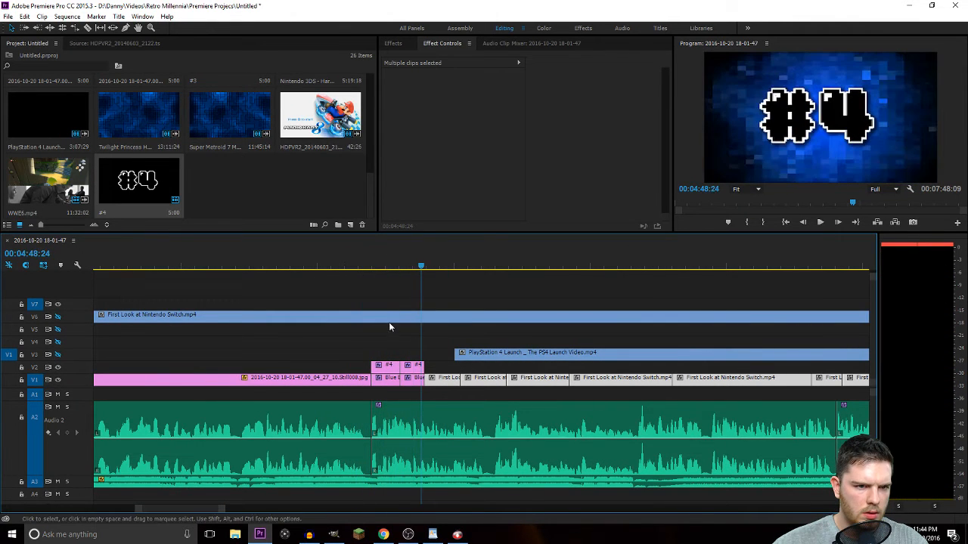
Examine the join between the two #4 title pieces frame by frame around 00:04:48:01.
left_click(401, 261)
key("space")
key("space")
scroll(395, 322, "up", 3)
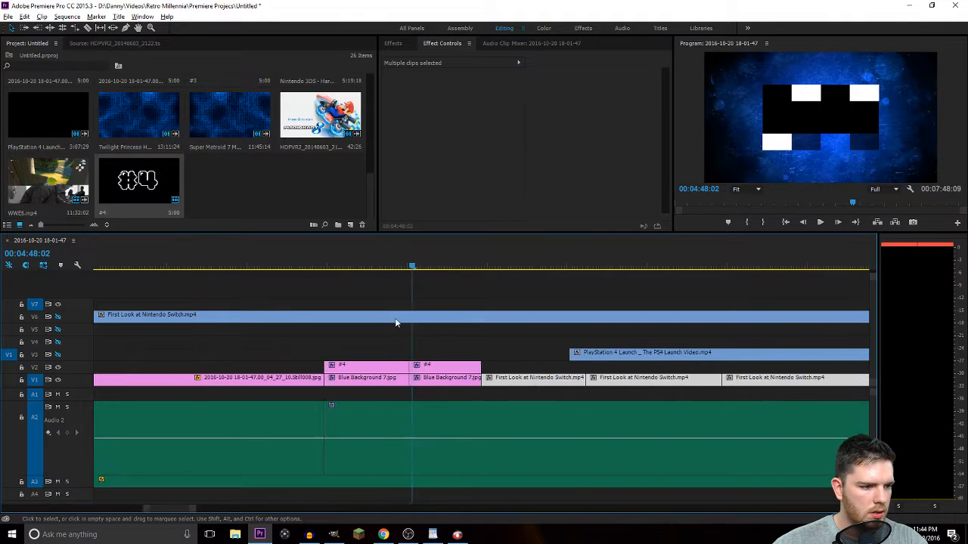
scroll(395, 323, "up", 2)
left_click_drag(432, 267, 415, 266)
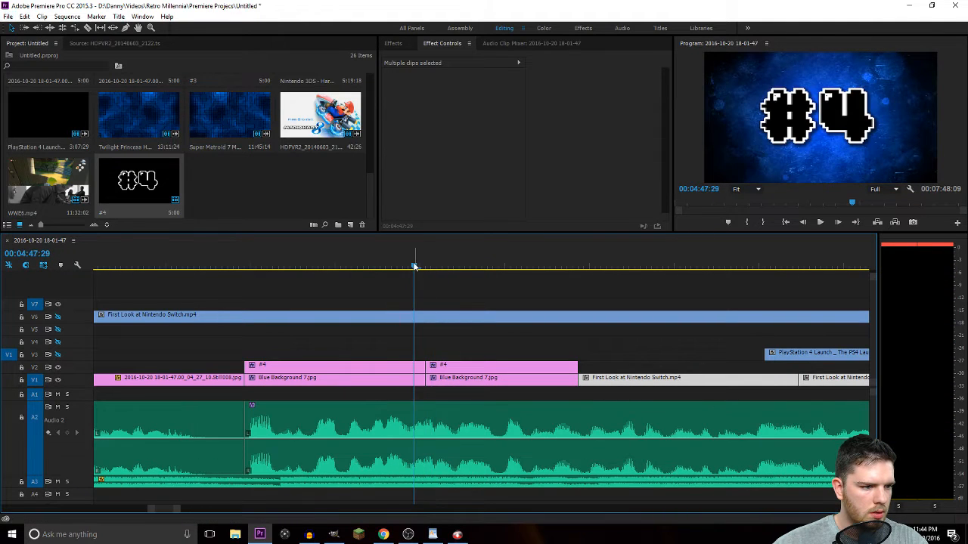
key("Right")
key("Right")
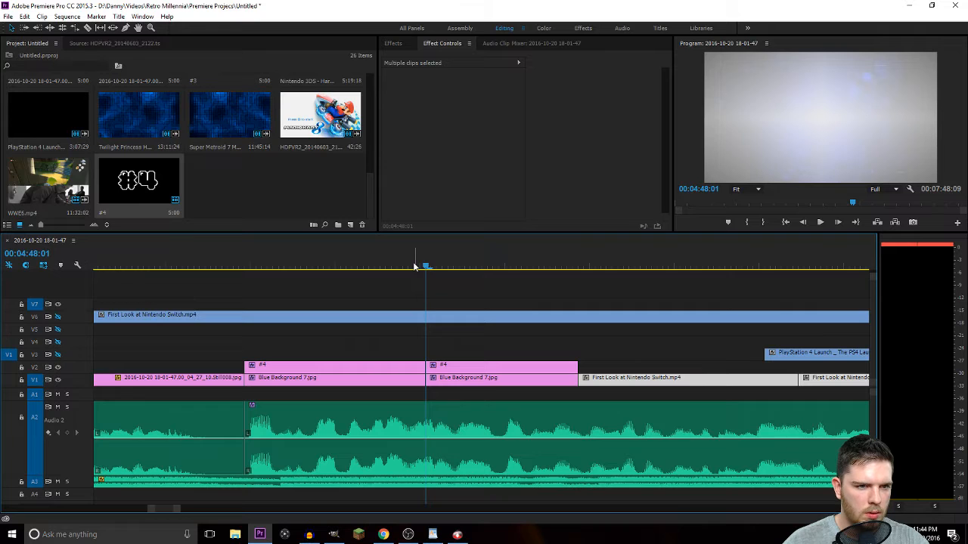
key("Right")
key("Left")
key("Left")
key("Right")
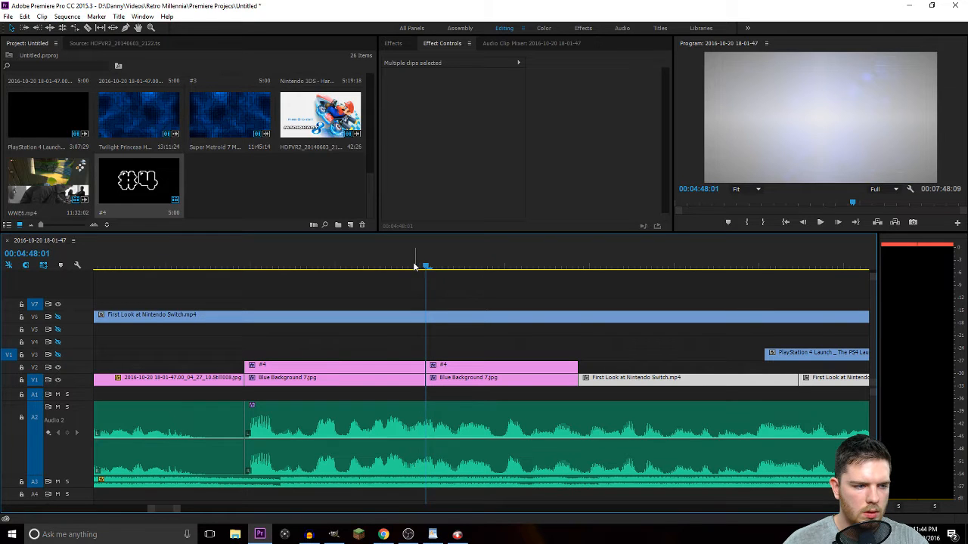
Trim the first frame off the second #4 clip on V2, shift it back one frame, and extend its end to match the background clip.
scroll(490, 392, "up", 3)
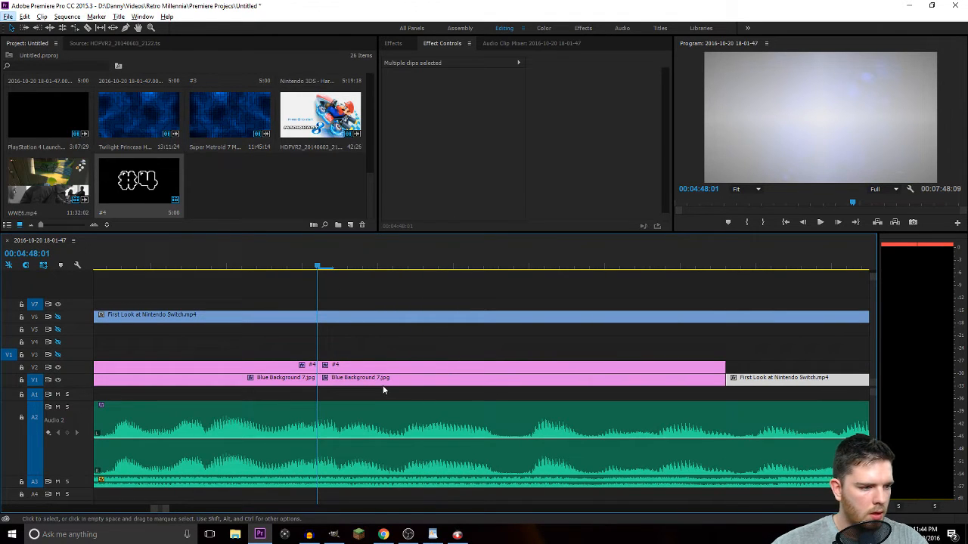
left_click(322, 367)
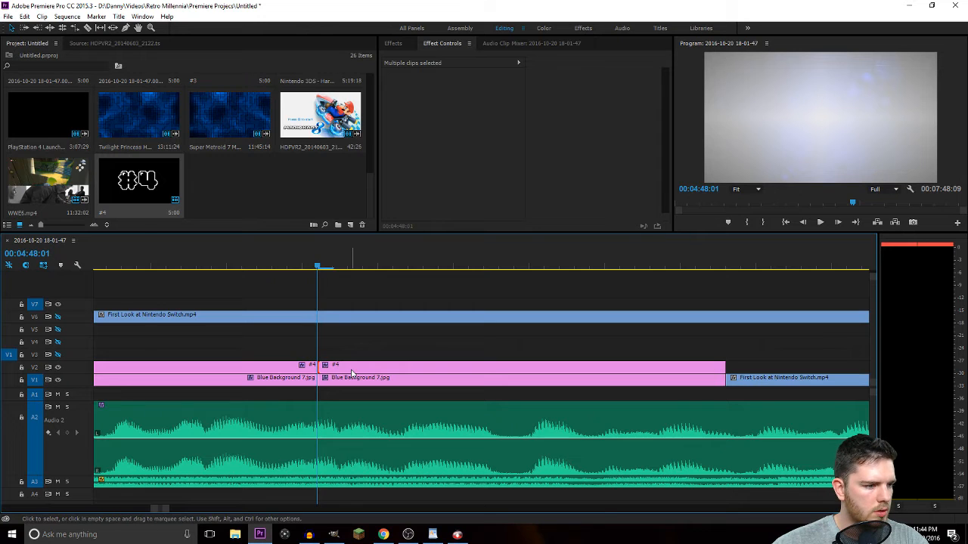
key("Right")
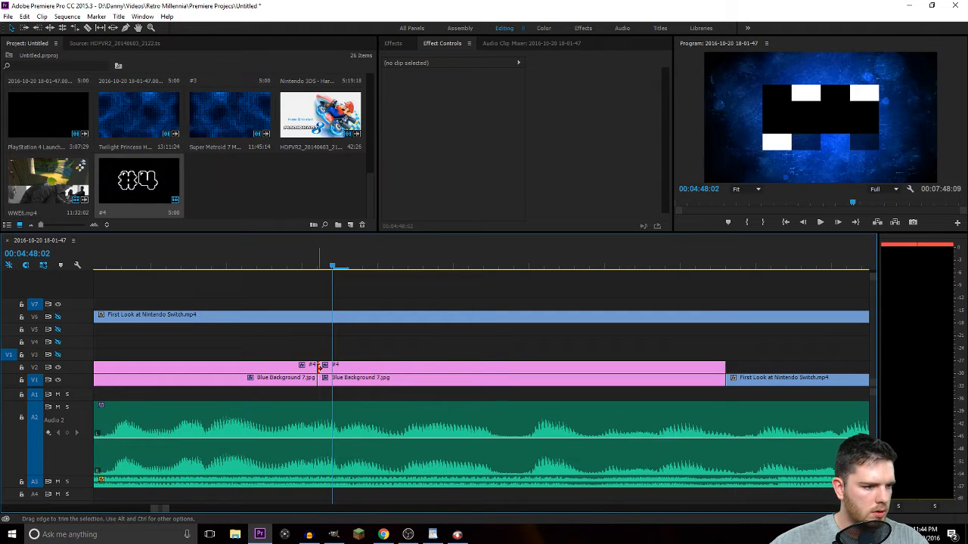
left_click_drag(319, 367, 333, 368)
key("Left")
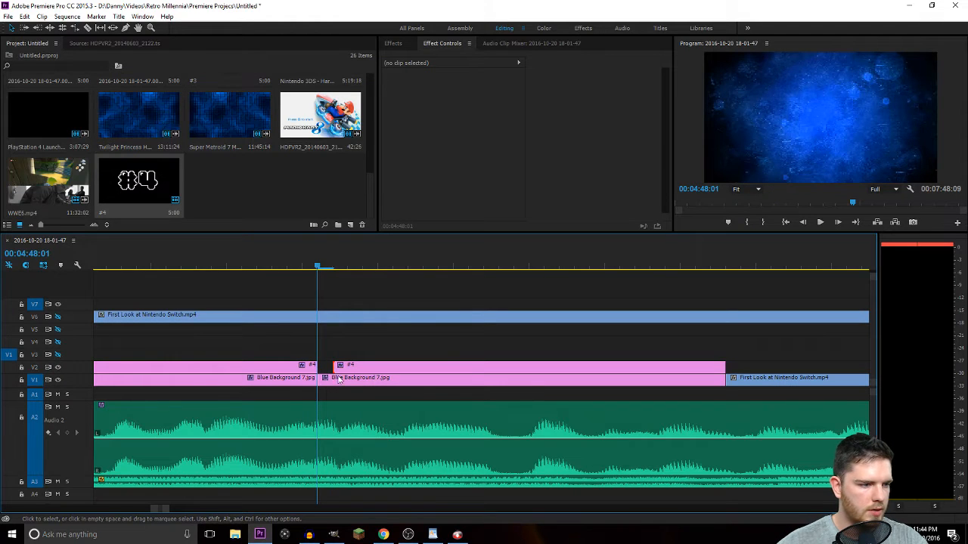
left_click(544, 370)
key("alt+Left")
left_click_drag(703, 370, 724, 370)
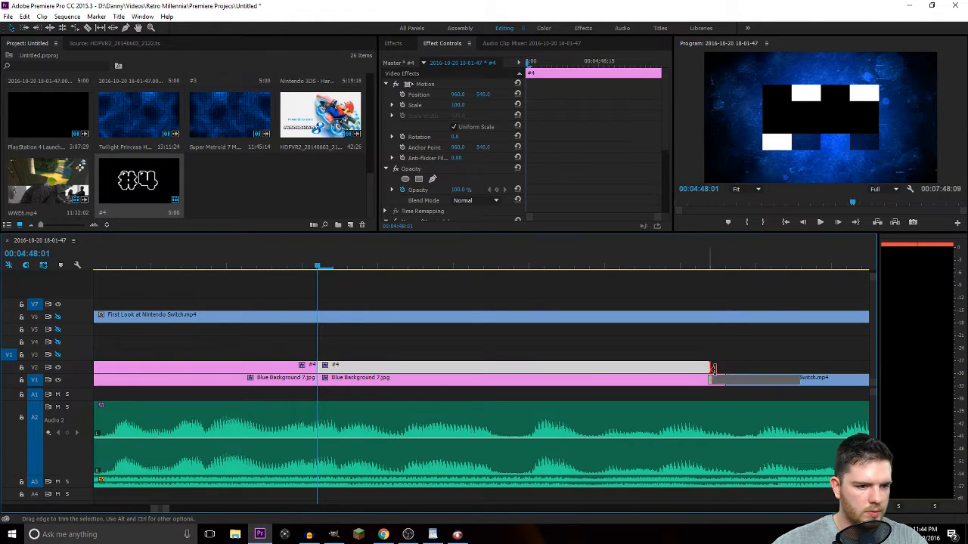
Play the sequence across the cut between the two #4 clips to check the transition.
left_click_drag(318, 268, 272, 269)
key("space")
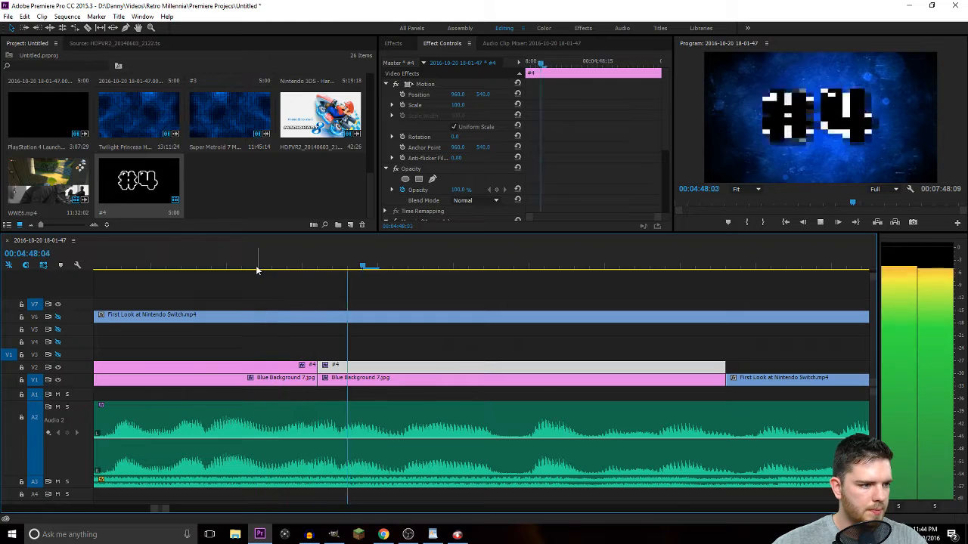
scroll(327, 322, "down", 4)
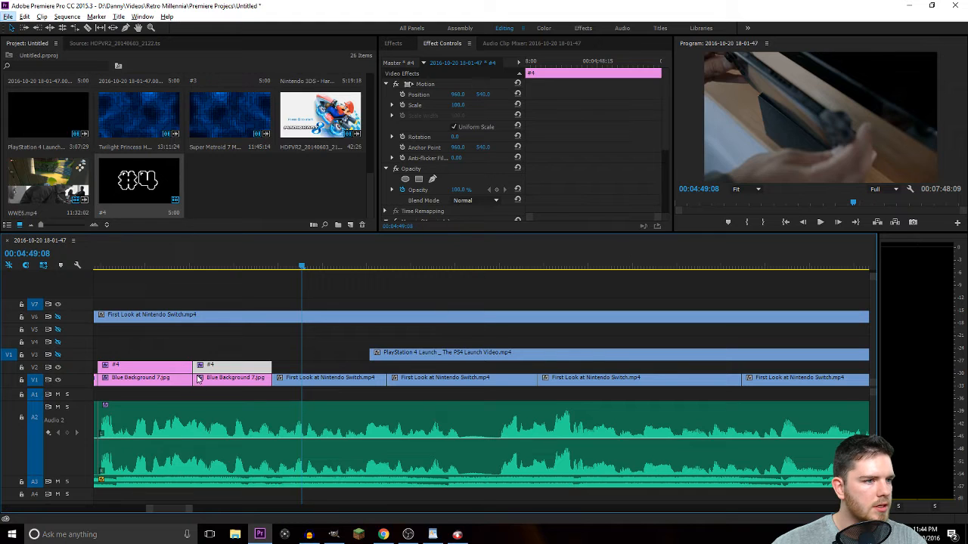
Remove the Mosaic In effect from the second #4 clip and locate the Mosaic Out preset among the Mosaics presets.
left_click(385, 84)
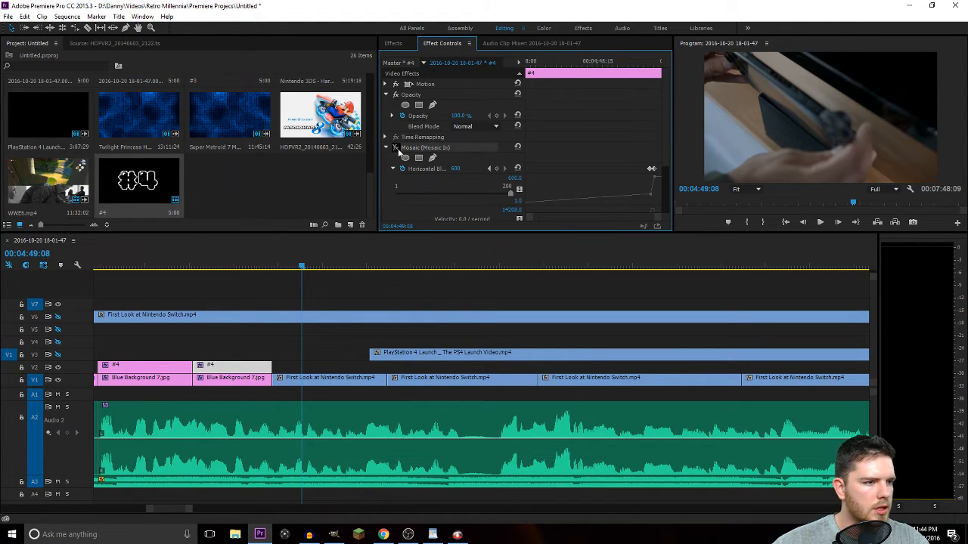
key("Delete")
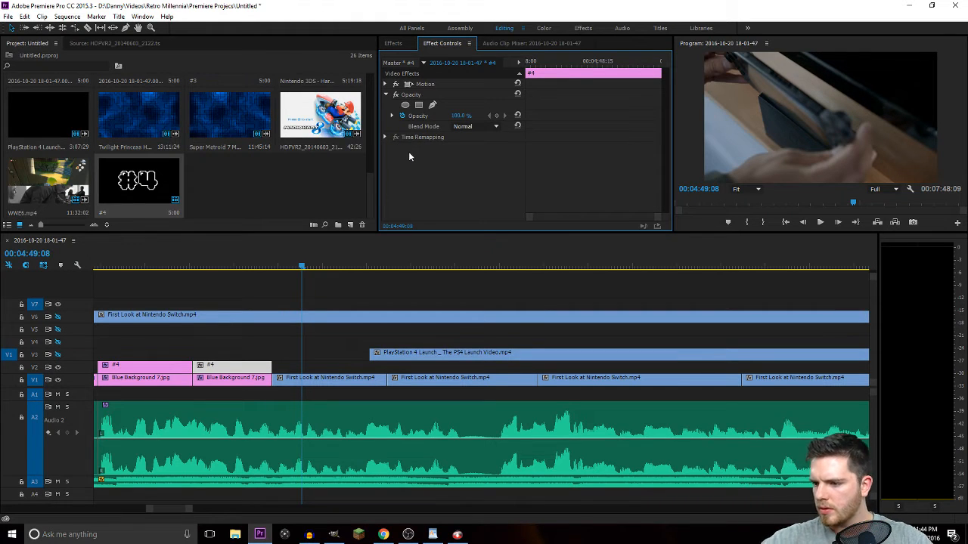
left_click(392, 43)
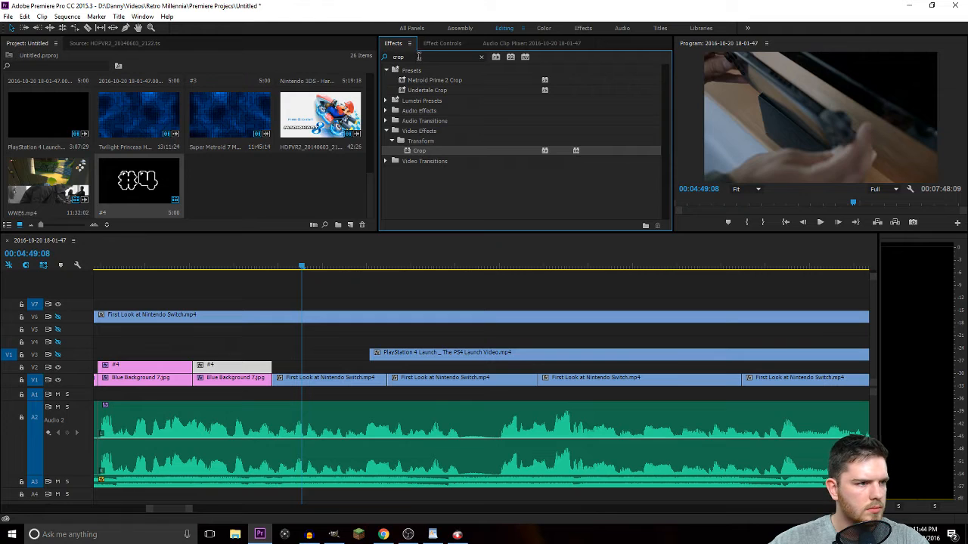
left_click(479, 58)
left_click(386, 70)
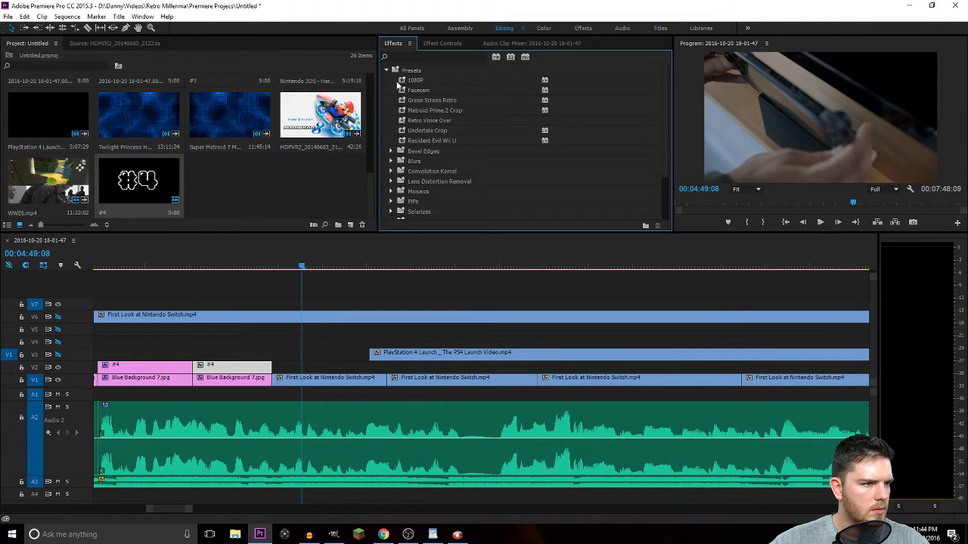
left_click(424, 213)
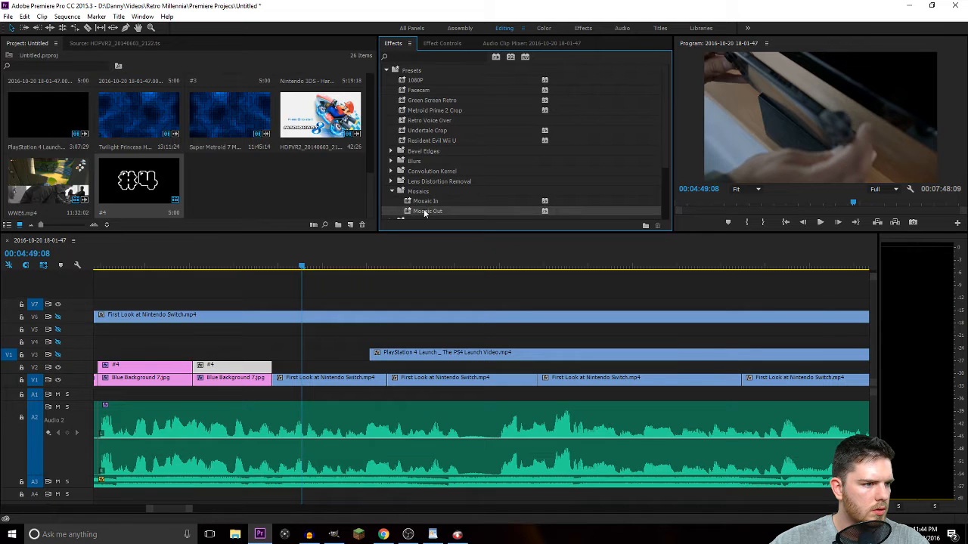
Review the sequence from the first #4 clip up to 00:05:10:11, then save the project.
left_click_drag(302, 267, 176, 279)
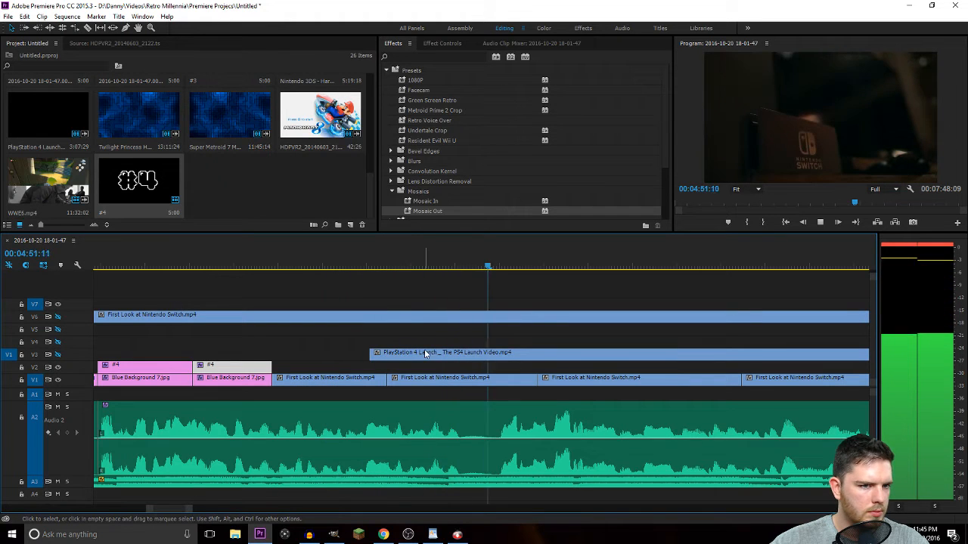
scroll(499, 374, "down", 3)
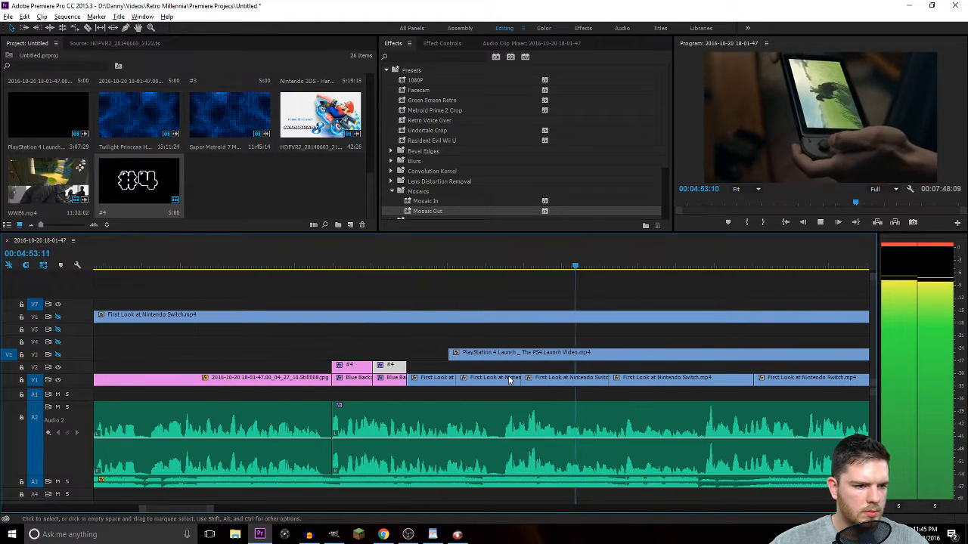
scroll(181, 512, "down", 3)
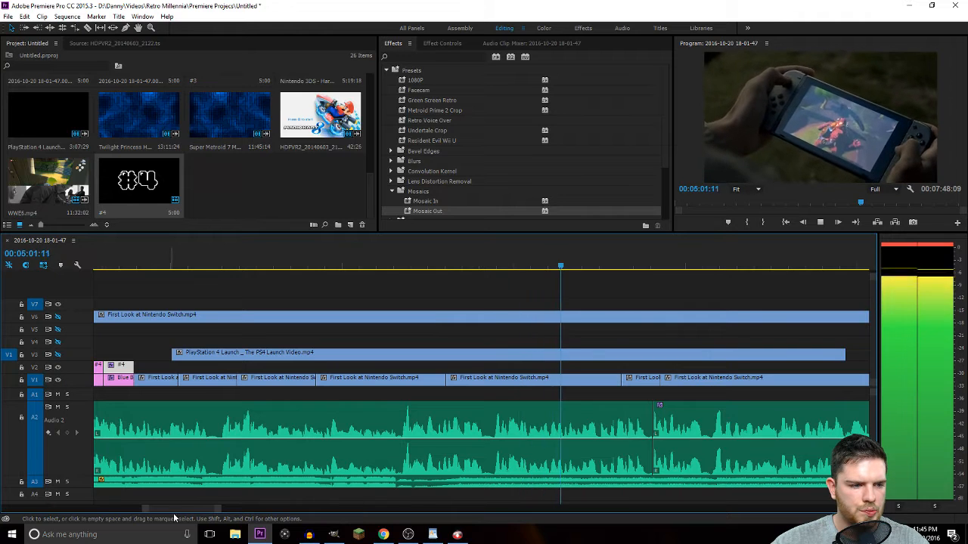
scroll(182, 513, "down", 5)
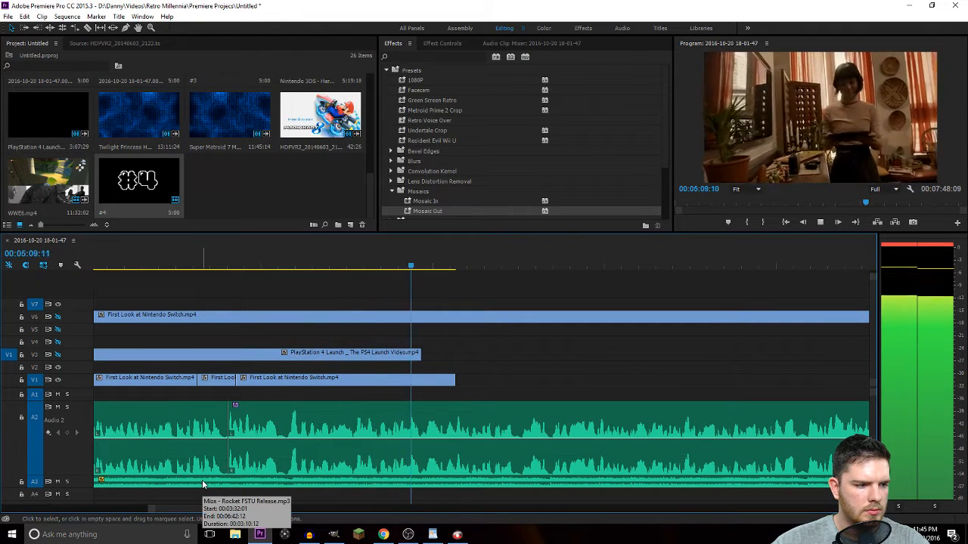
key("space")
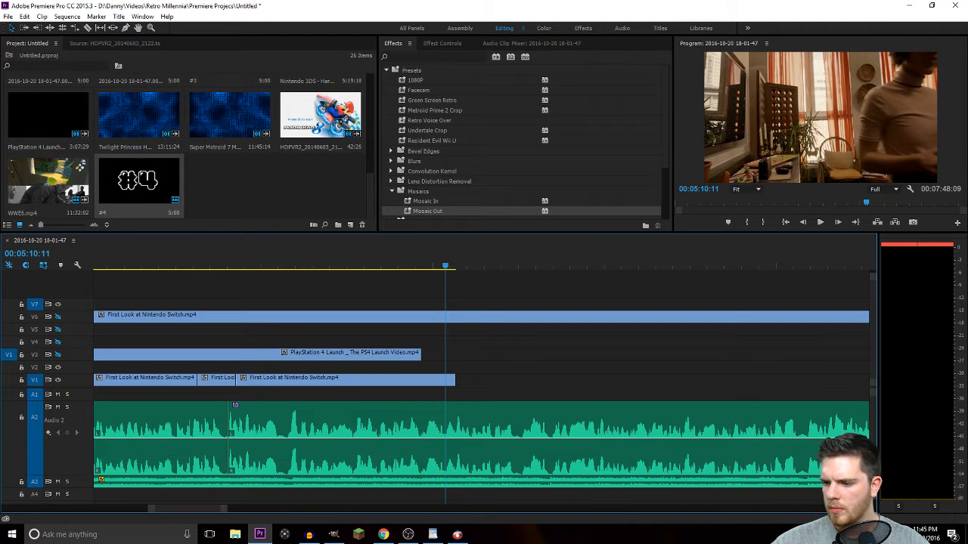
key("ctrl+s")
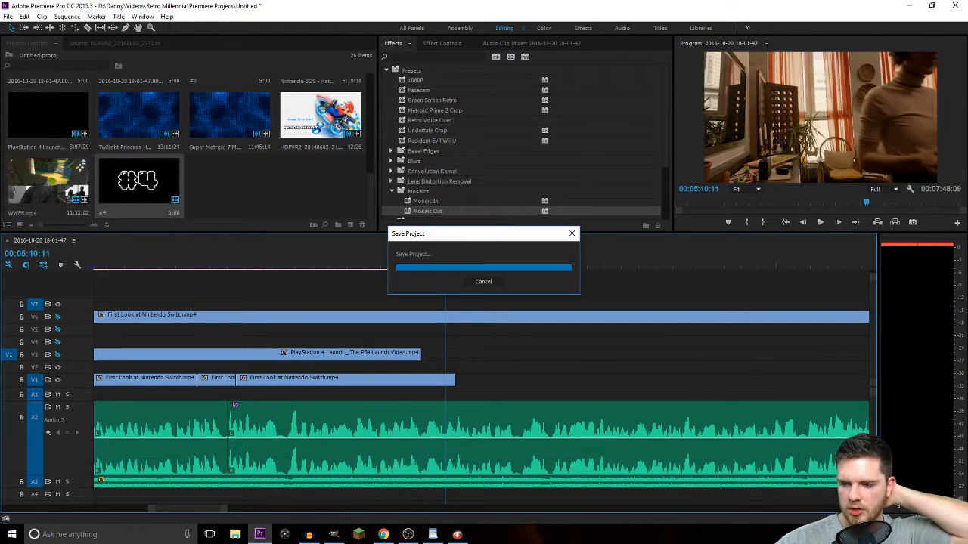
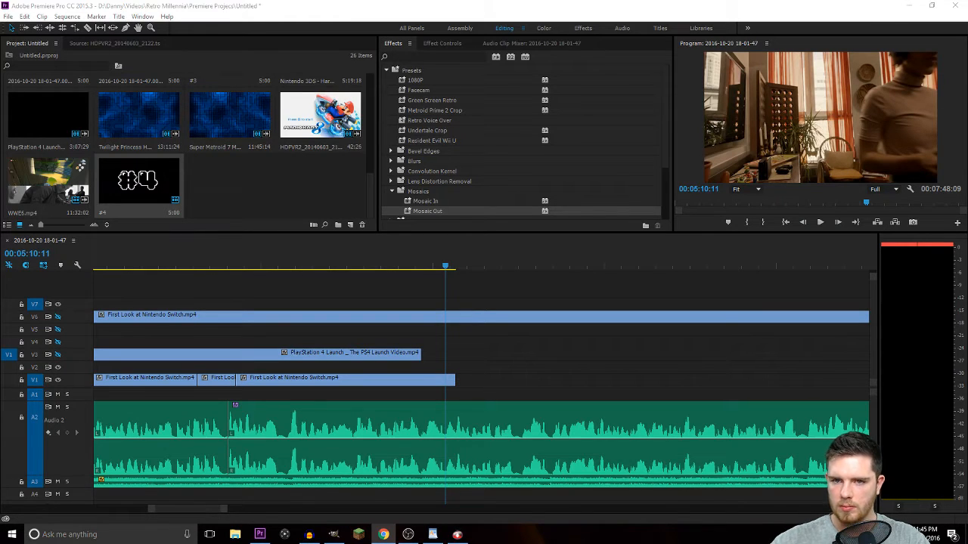
Switch to YTD Video Downloader and download the video from the already entered YouTube URL in 1080p Full HD.
left_click(457, 534)
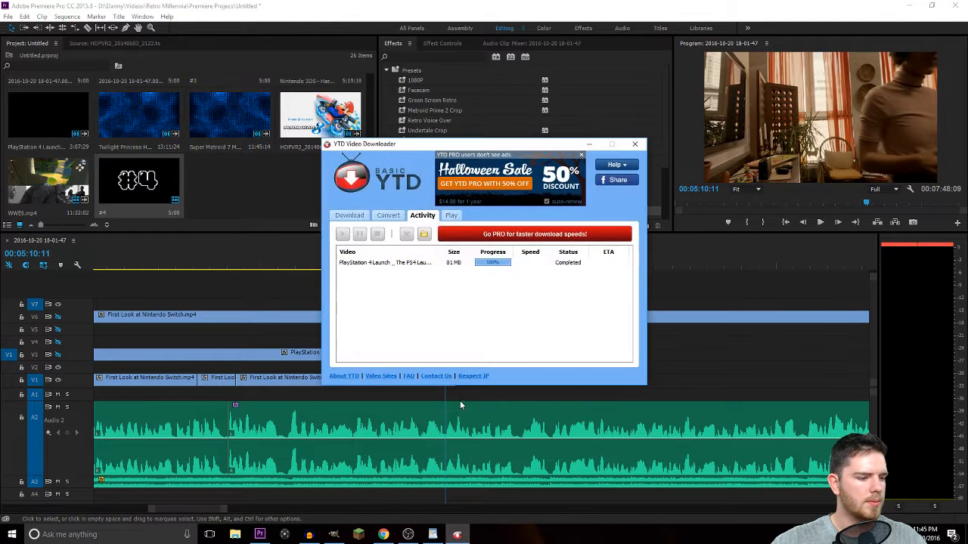
left_click(350, 216)
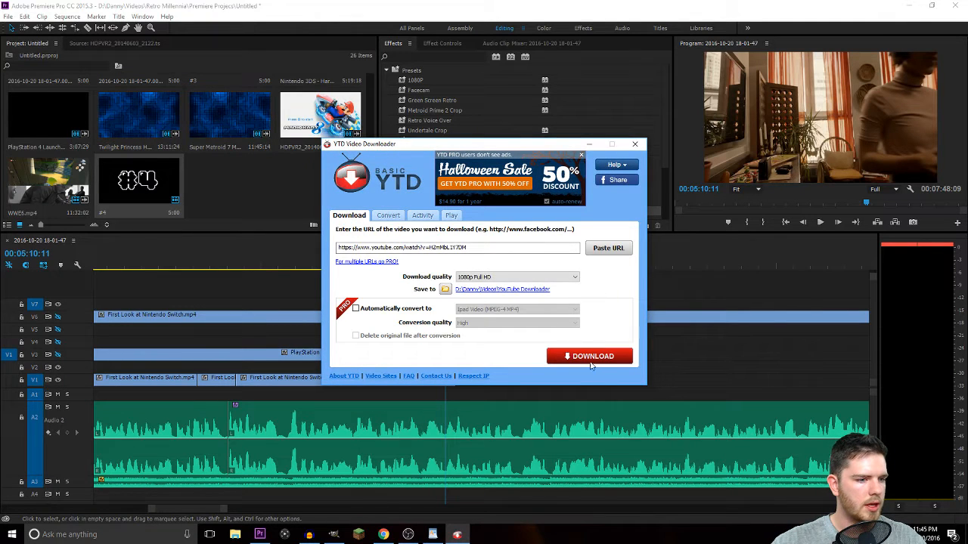
left_click(588, 353)
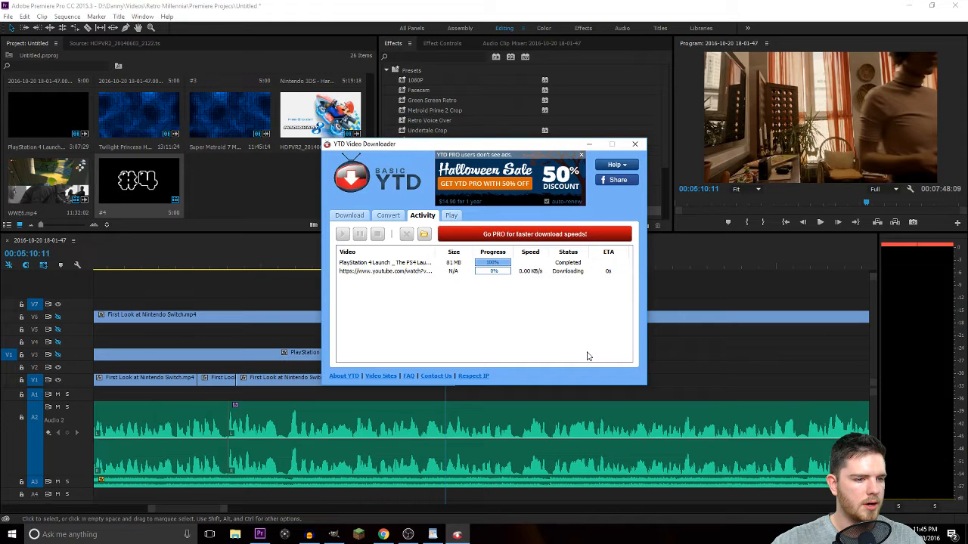
key("alt+Tab")
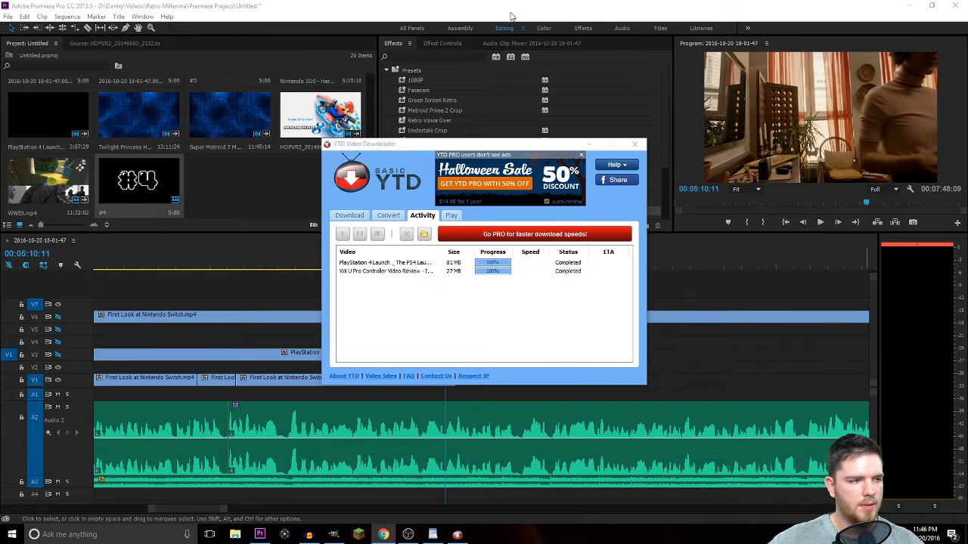
Back in Premiere Pro, import "Wii U Pro Controller Video Review - IGN Reviews" from the YouTube Downloader folder into the project.
left_click(296, 176)
double_click(295, 176)
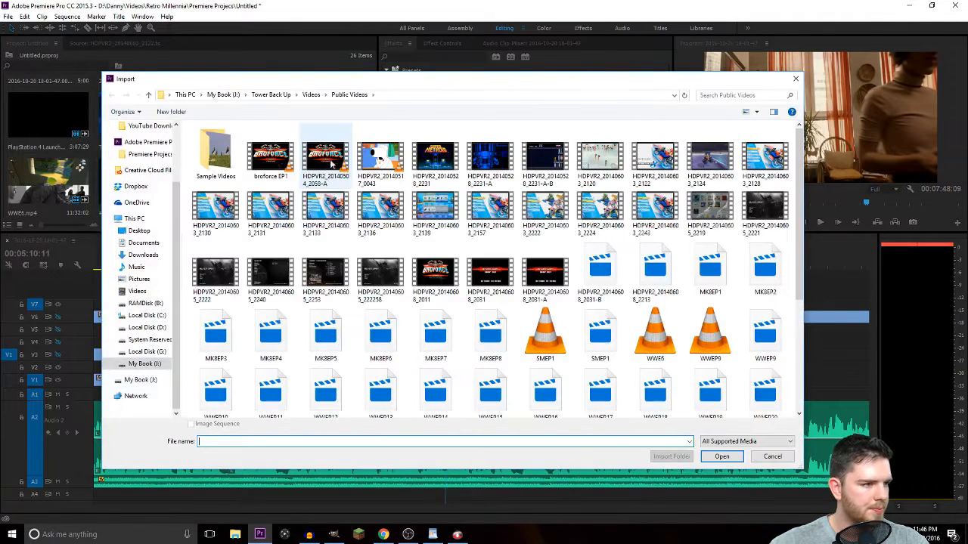
left_click(311, 95)
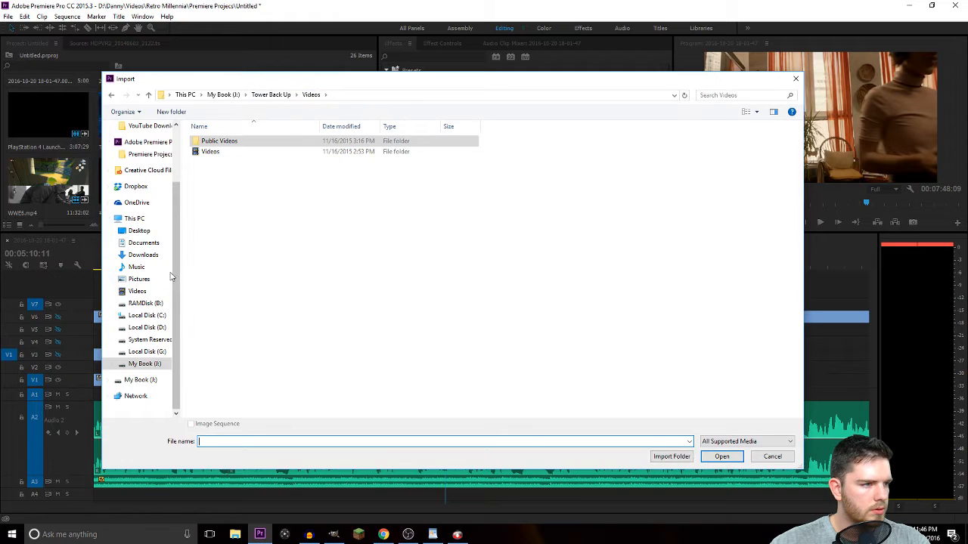
scroll(139, 197, "up", 2)
left_click(149, 148)
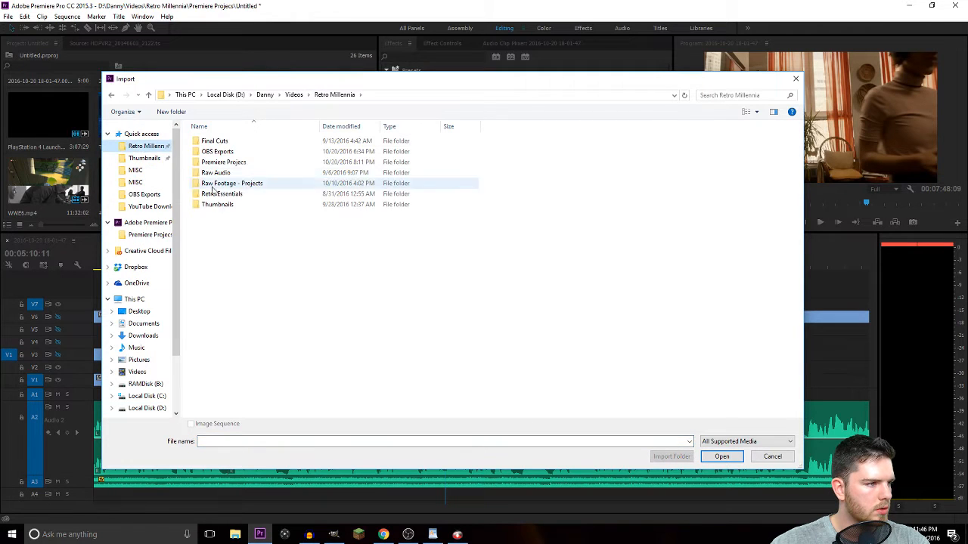
double_click(219, 142)
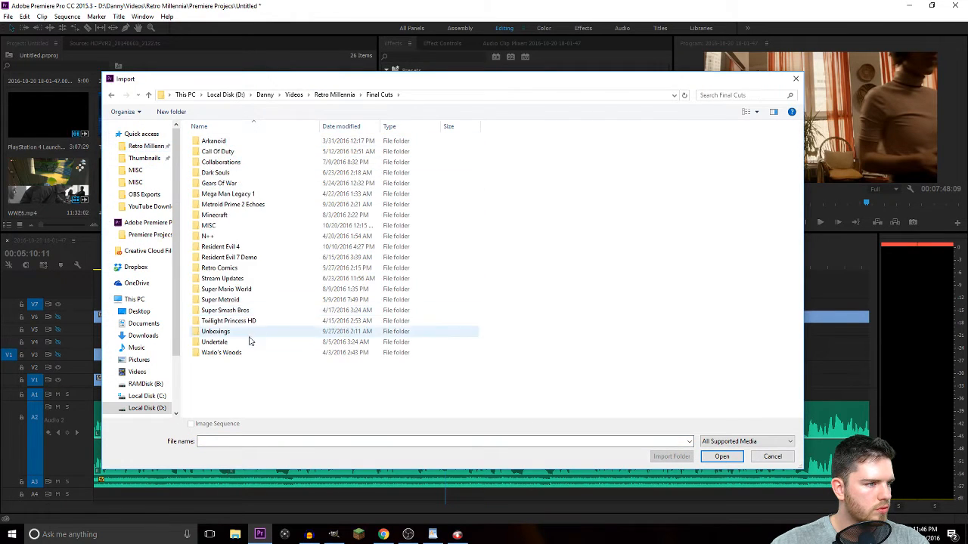
left_click(147, 209)
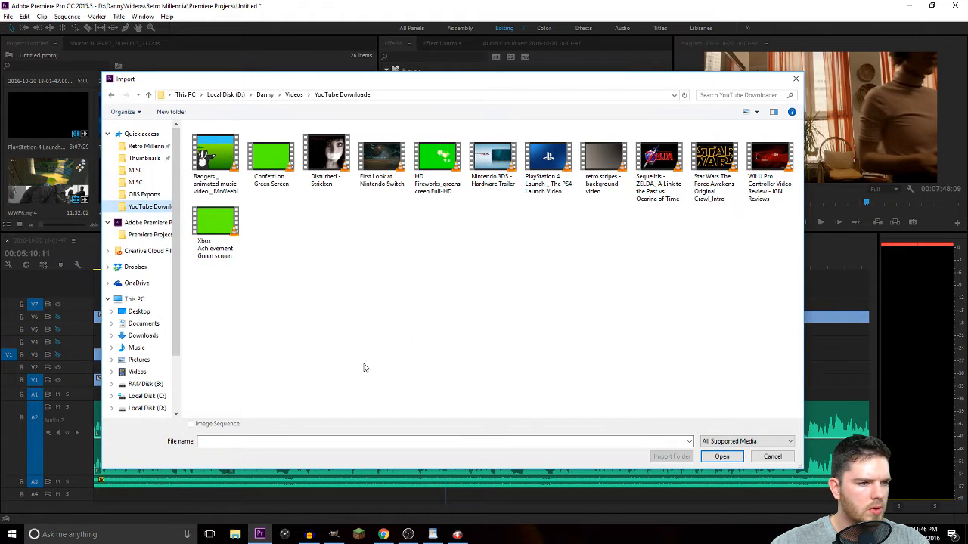
left_click(771, 190)
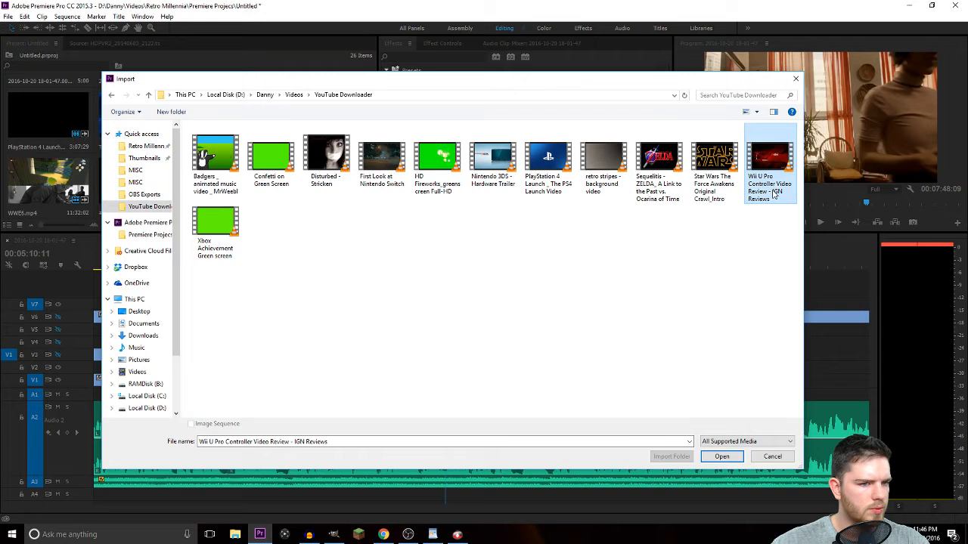
left_click(722, 457)
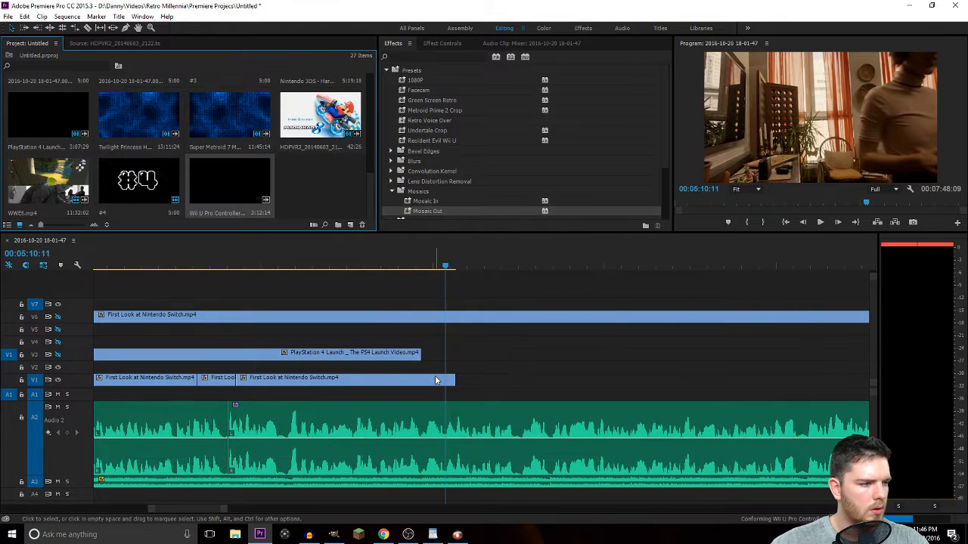
Place the Wii U Pro Controller review clip on V7 where the last Switch clip on V1 ends, unlink it and delete its audio.
scroll(438, 356, "down", 4, "alt")
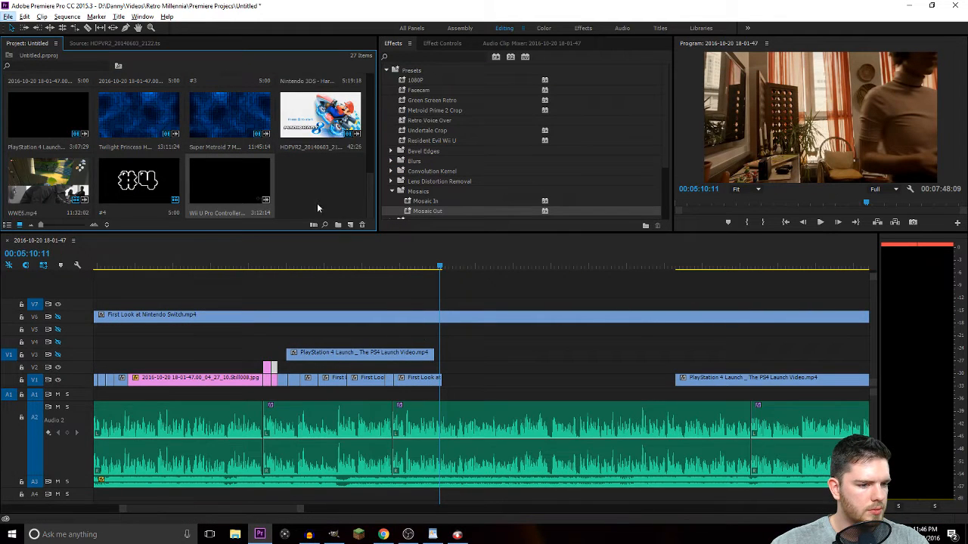
left_click_drag(253, 191, 446, 310)
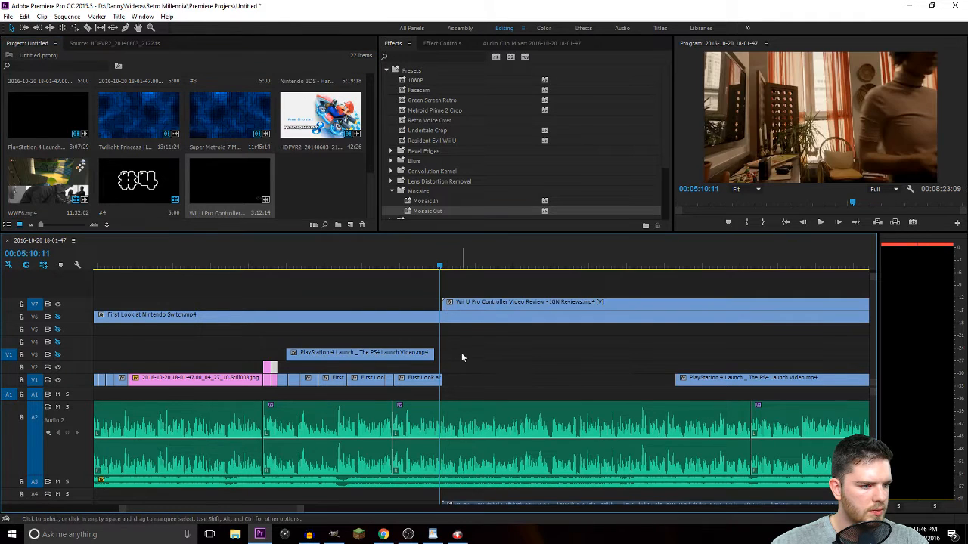
right_click(473, 306)
left_click(517, 191)
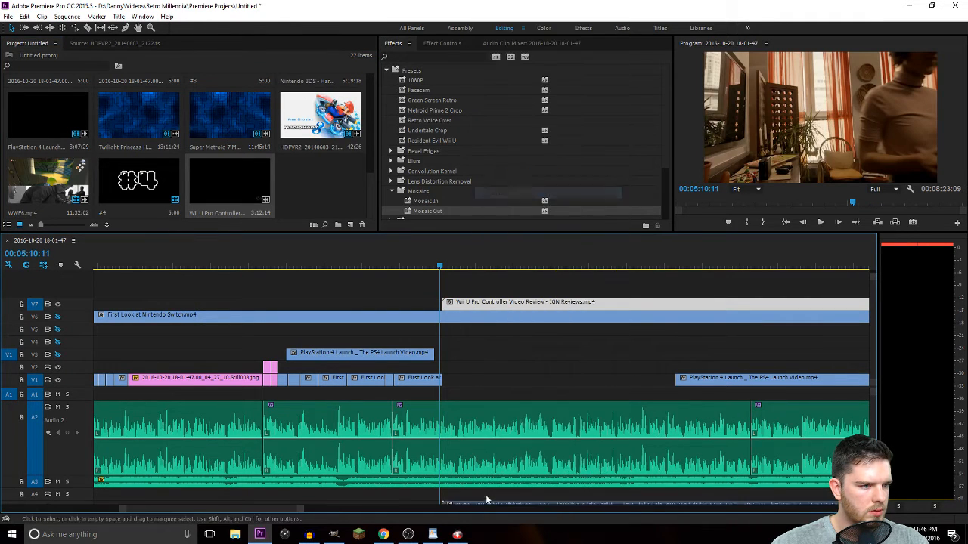
left_click(484, 503)
key("Delete")
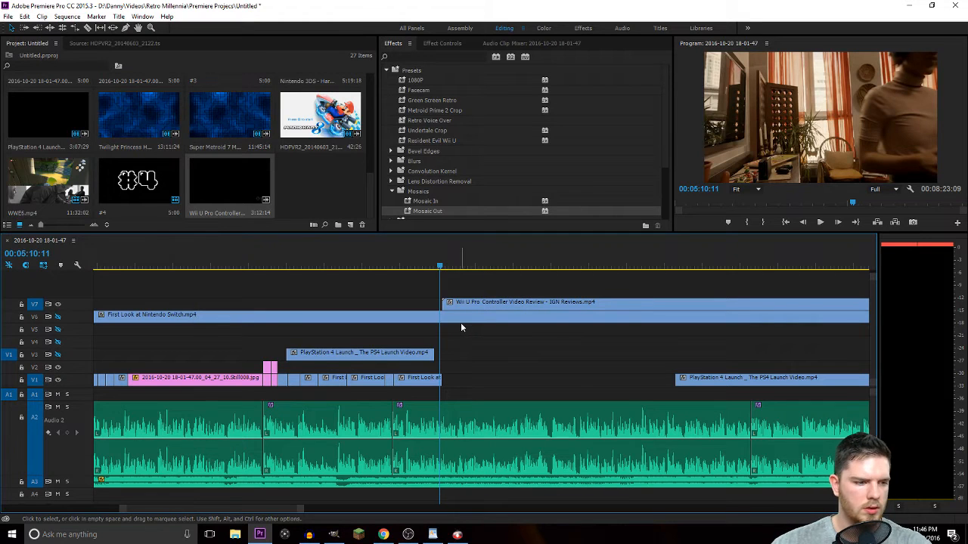
Preview the opening of the Wii U Pro Controller review clip up to 00:05:12:01.
key("space")
key("space")
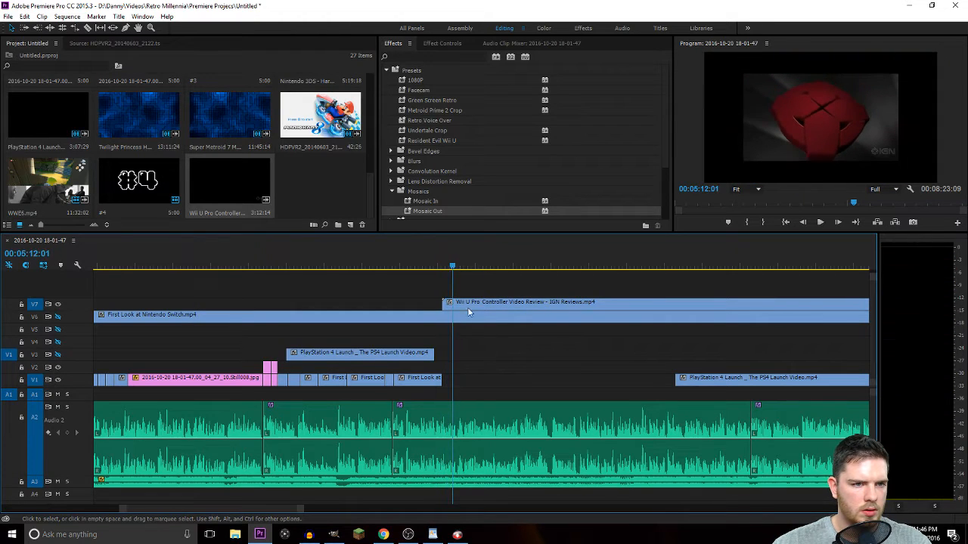
Set the scale of the Wii U Pro Controller review clip on V7 to 150.
left_click(467, 306)
left_click(441, 43)
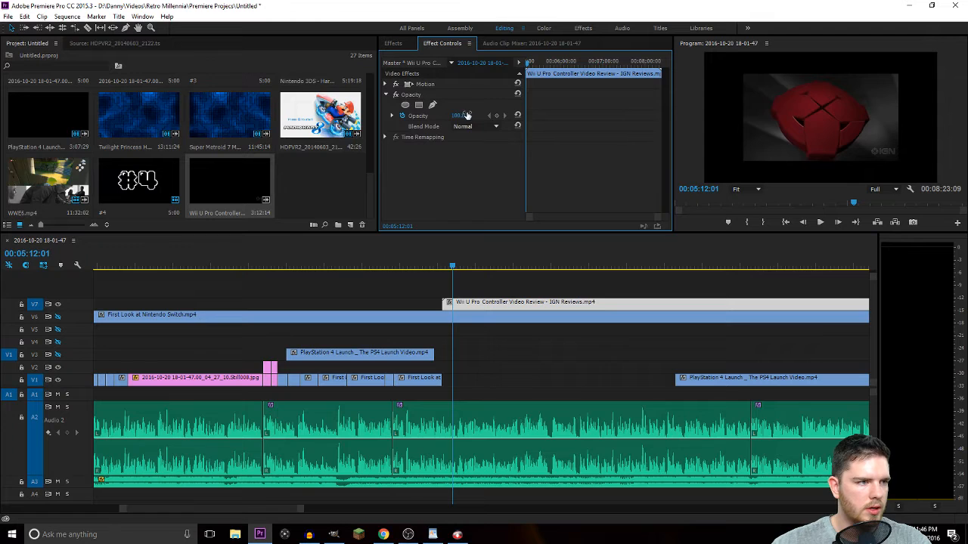
left_click(386, 84)
left_click(460, 105)
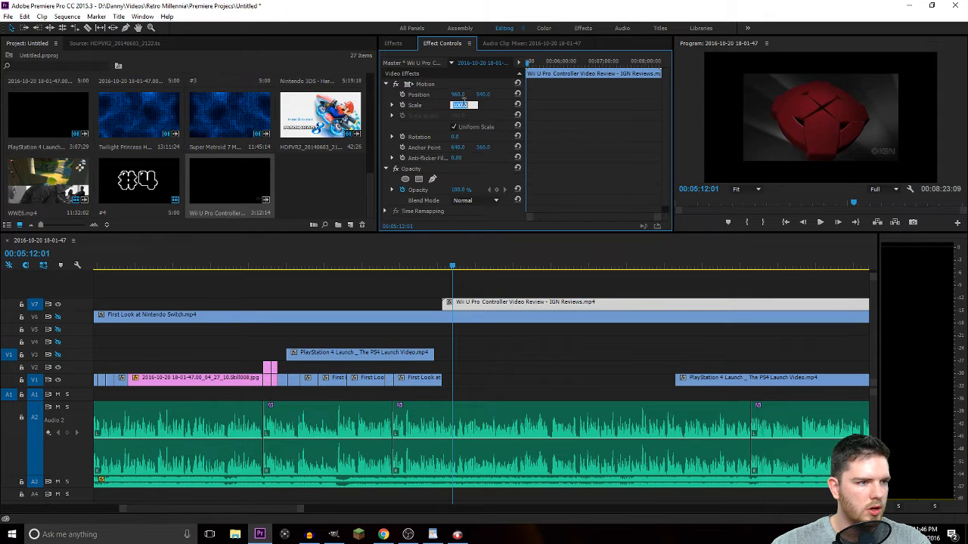
type("150")
key("Return")
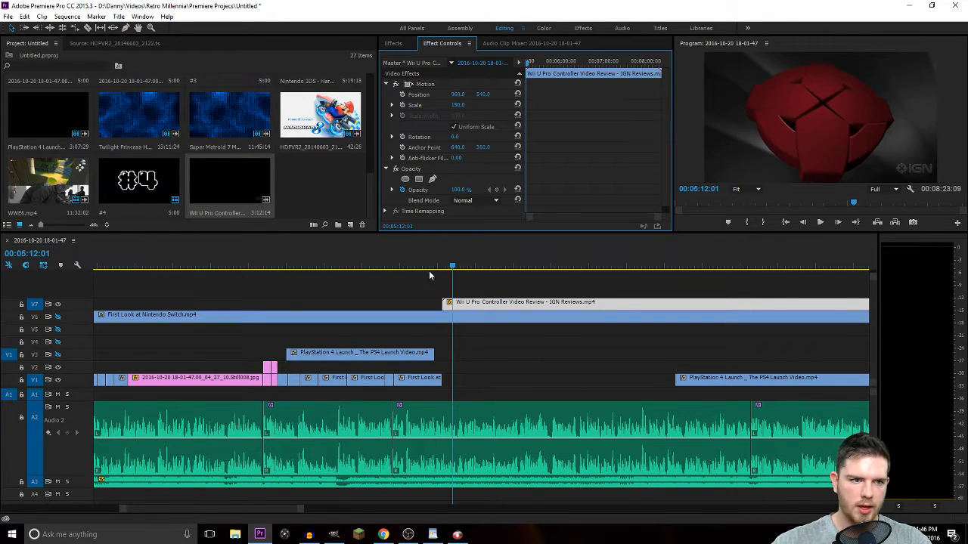
Skim the Wii U Pro Controller review clip, delete it from V7 and remove it from the project.
left_click_drag(454, 269, 614, 315)
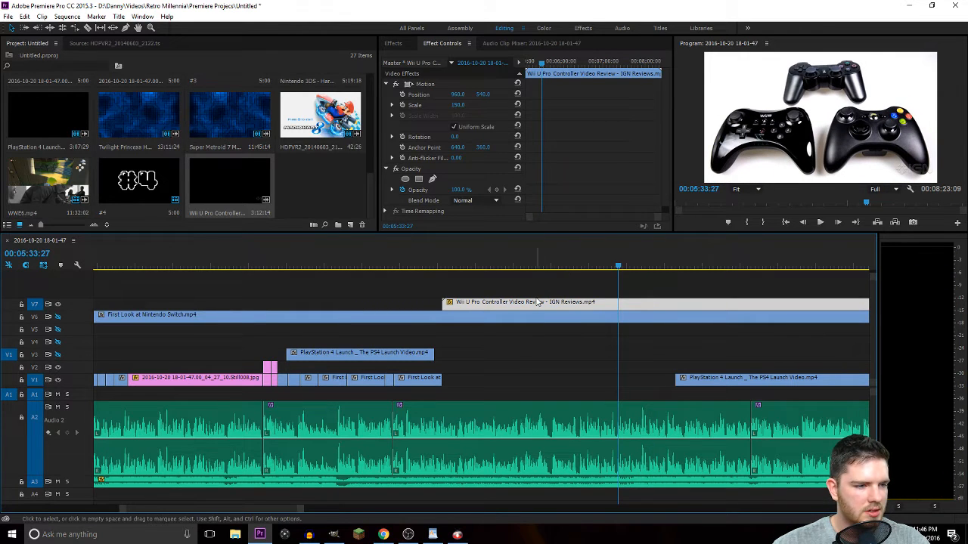
key("Delete")
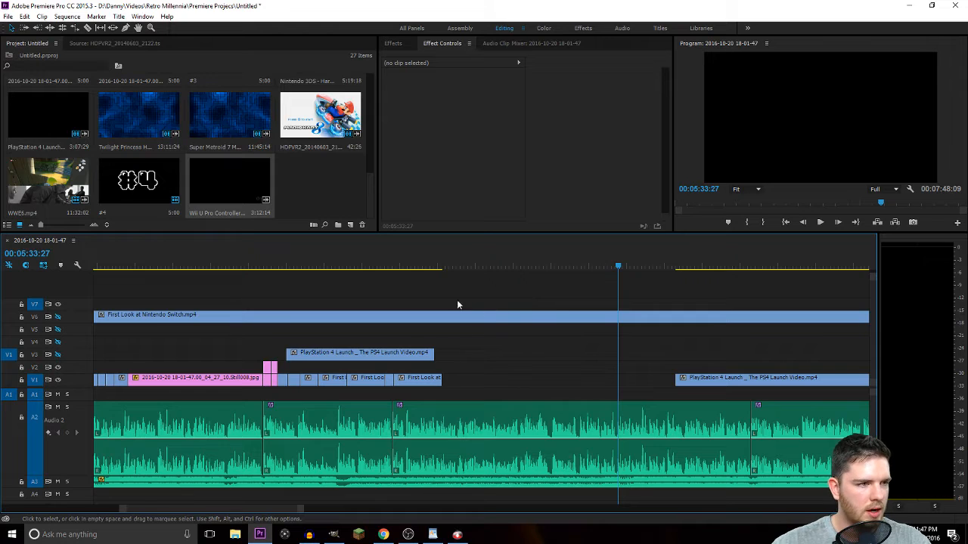
left_click(190, 183)
key("Delete")
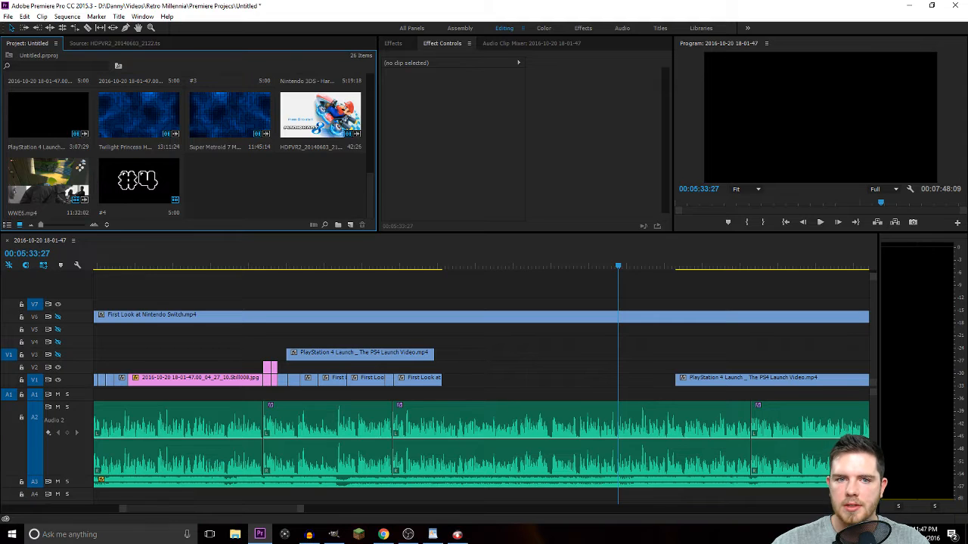
Import the Wii_U_Pro_Controller image from Pictures > Retro Millennia > Sprites > Not Clear and place it on V1 directly after the last Switch clip.
key("alt+Tab")
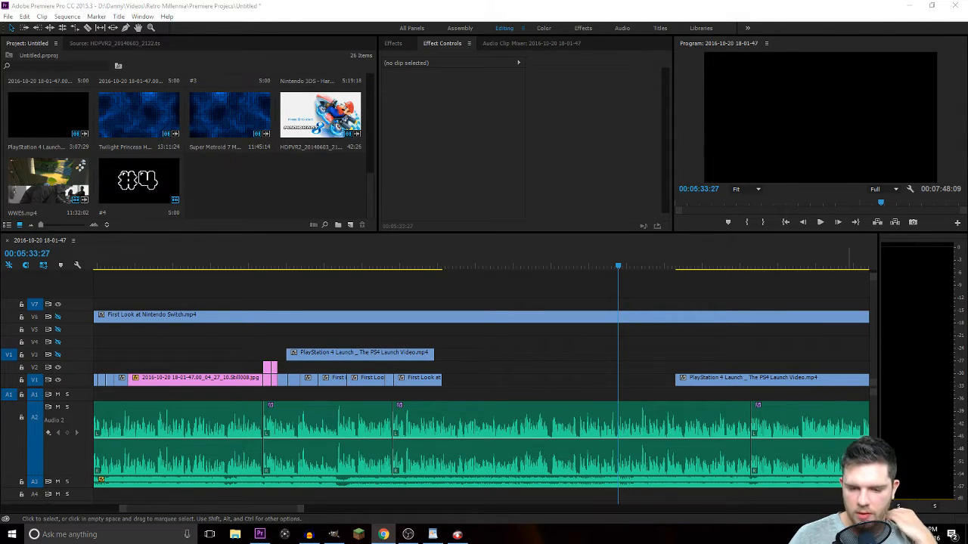
double_click(245, 186)
left_click(265, 96)
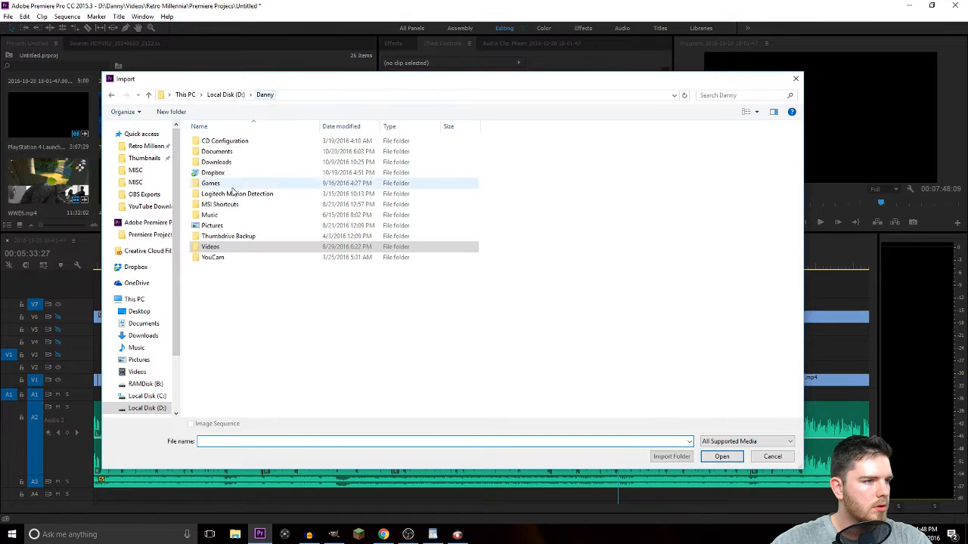
double_click(220, 222)
double_click(229, 195)
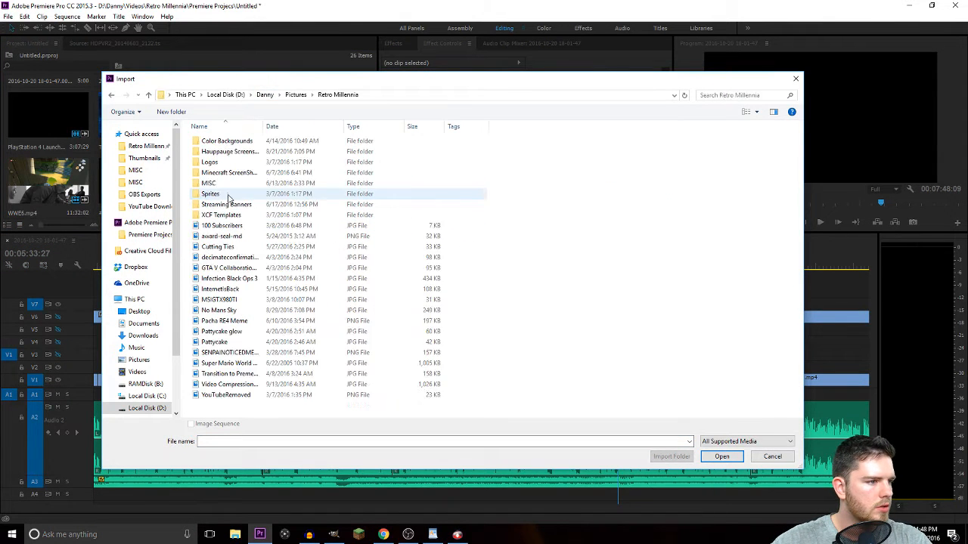
double_click(229, 198)
double_click(269, 152)
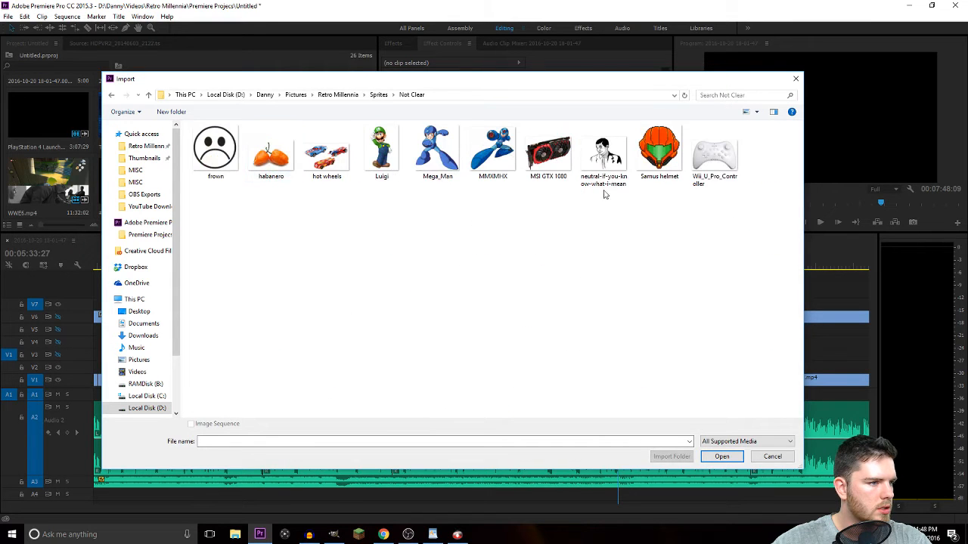
left_click(718, 162)
left_click(721, 456)
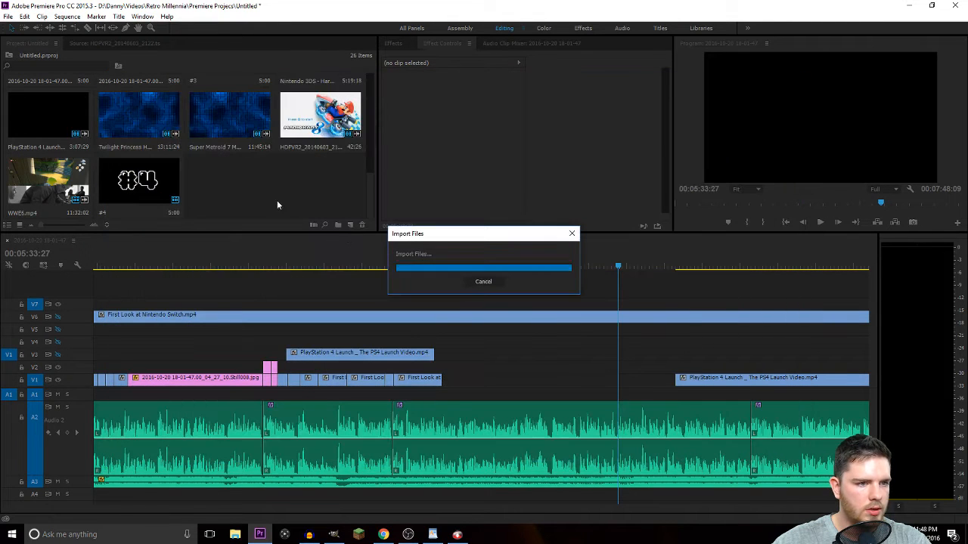
left_click_drag(250, 193, 446, 380)
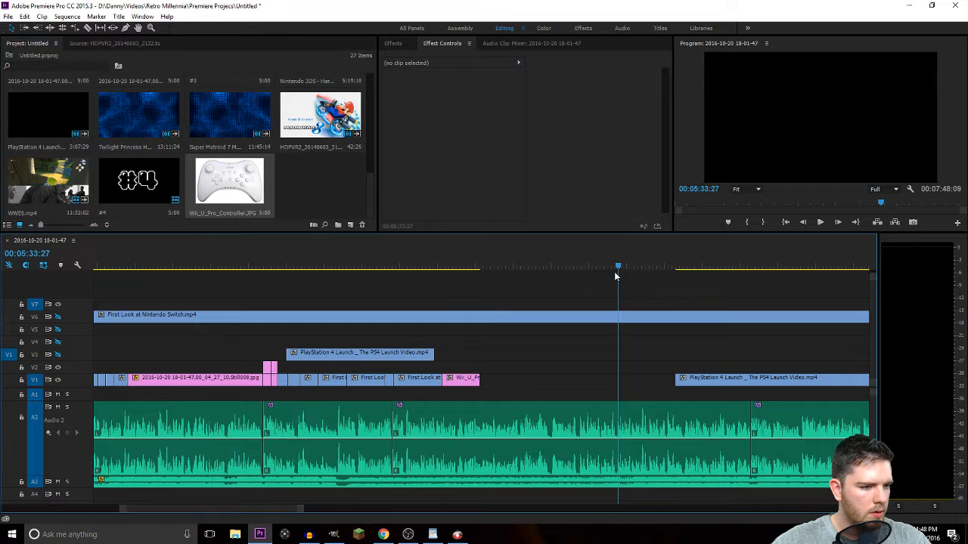
Review the narration, trim the last Switch clip on V1 to end at 00:05:05:22 and move the controller image up against it.
left_click_drag(618, 266, 422, 264)
key("space")
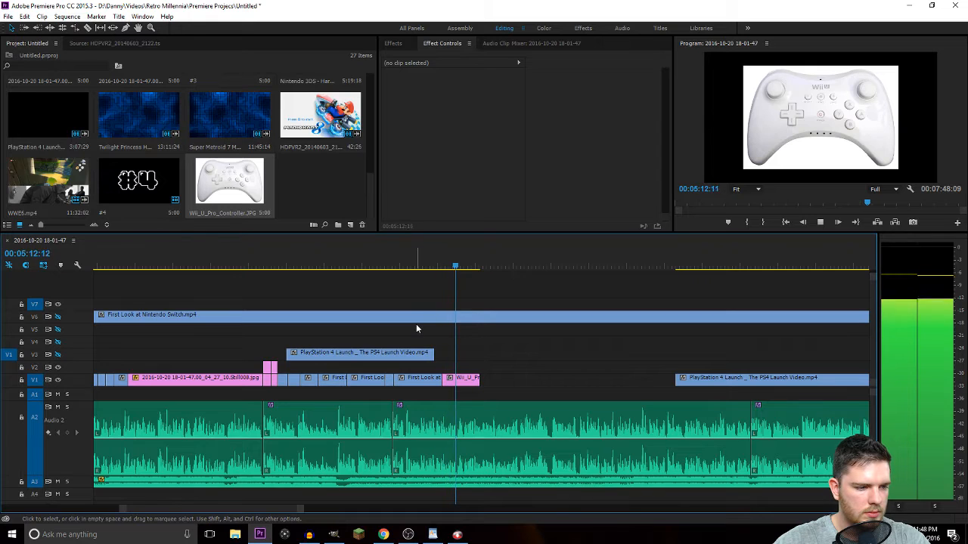
scroll(505, 370, "up", 2, "alt")
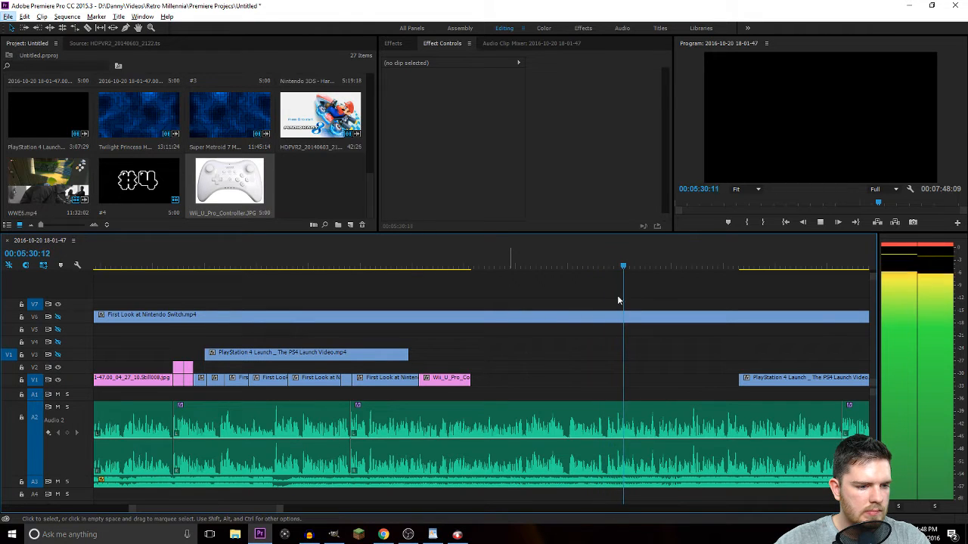
key("space")
left_click(635, 268)
left_click_drag(635, 268, 361, 238)
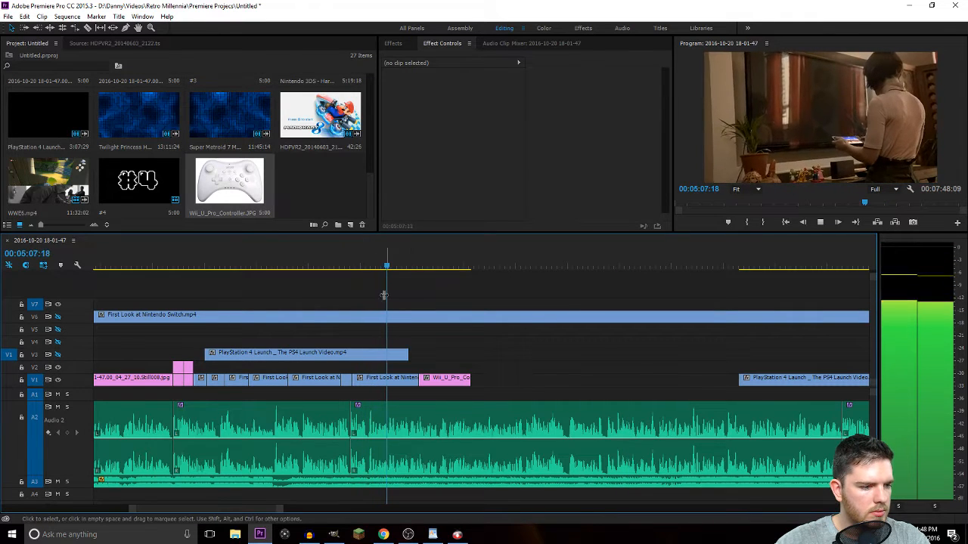
left_click_drag(387, 268, 363, 267)
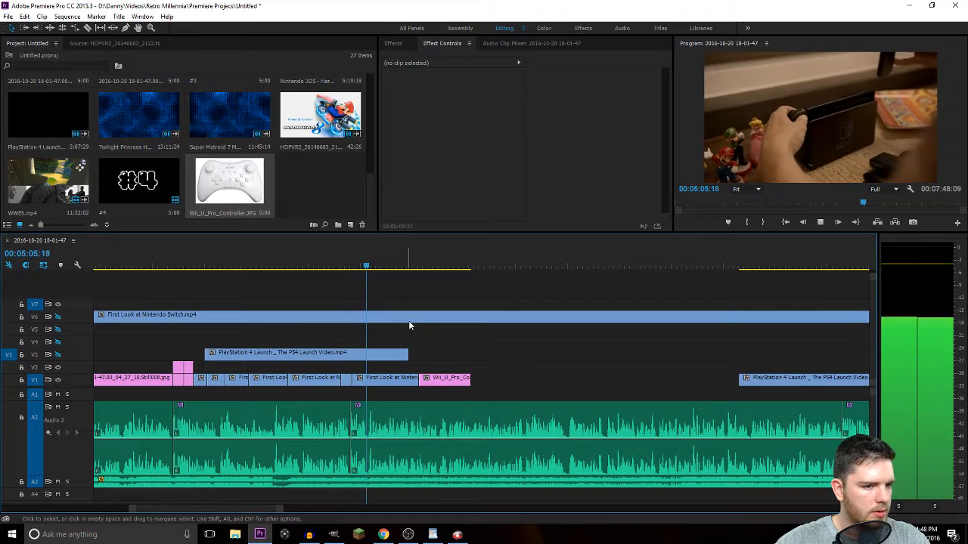
key("space")
left_click_drag(416, 379, 368, 380)
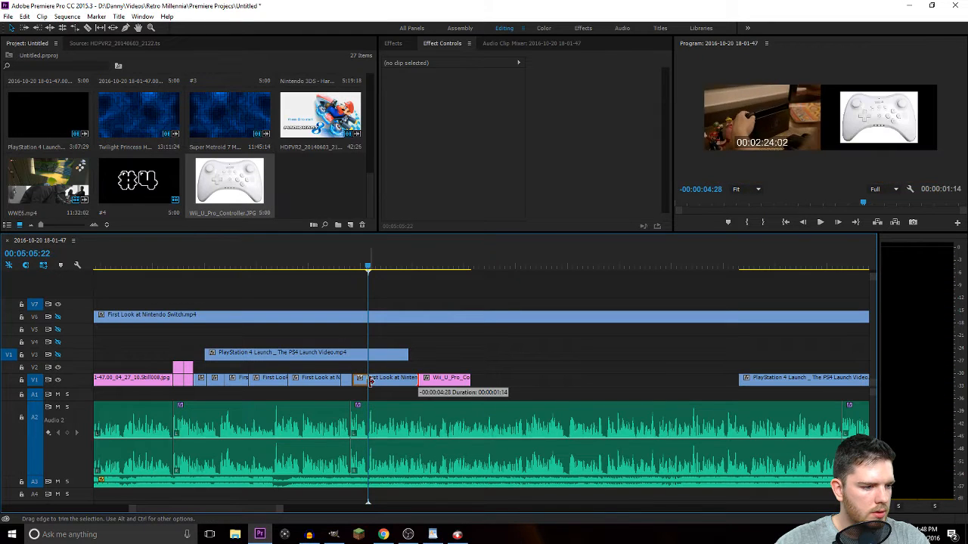
left_click_drag(446, 378, 394, 378)
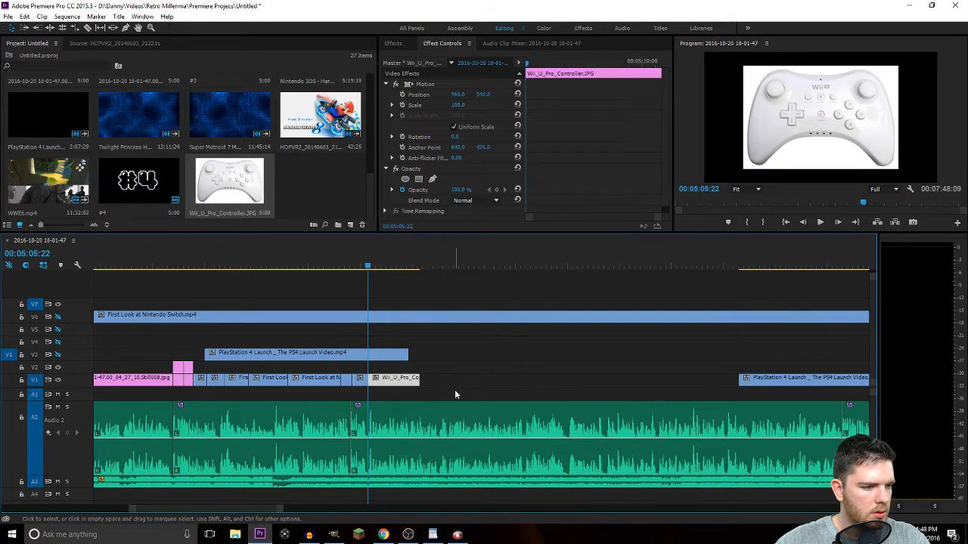
Set the controller image's scale to 149.2 and turn on scale keyframing at its first frame, 00:05:05:22.
left_click_drag(460, 108, 497, 108)
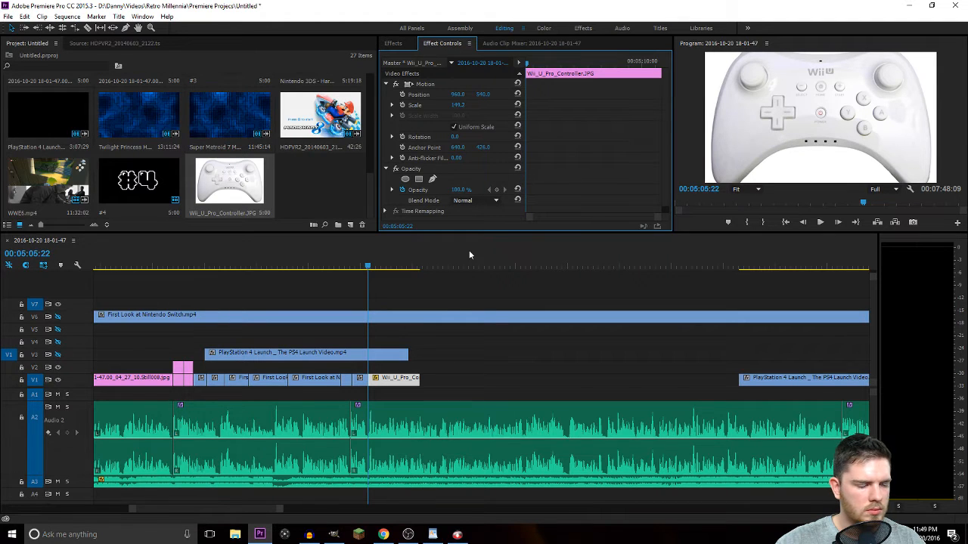
left_click(402, 105)
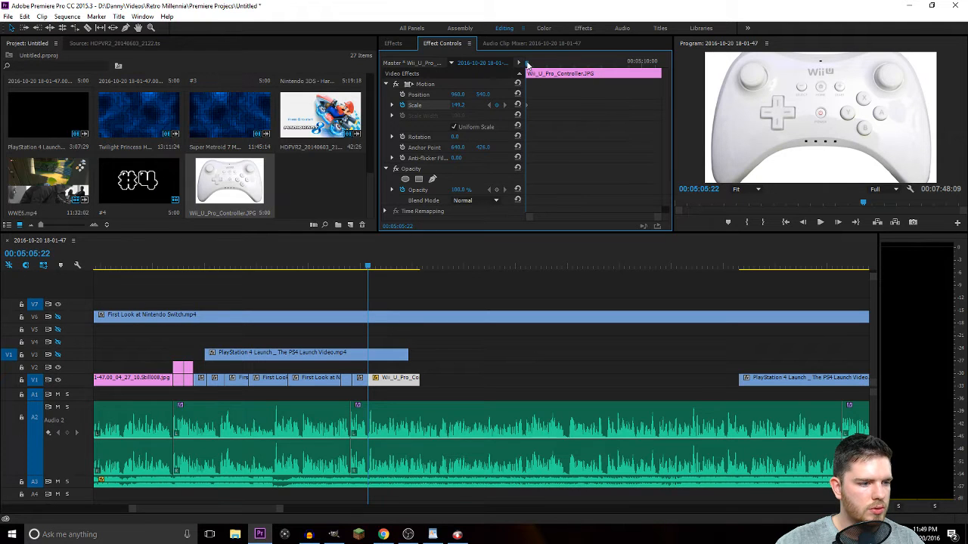
Play the narration past the controller image and extend the image on V1 to end at 00:05:15:23.
key("space")
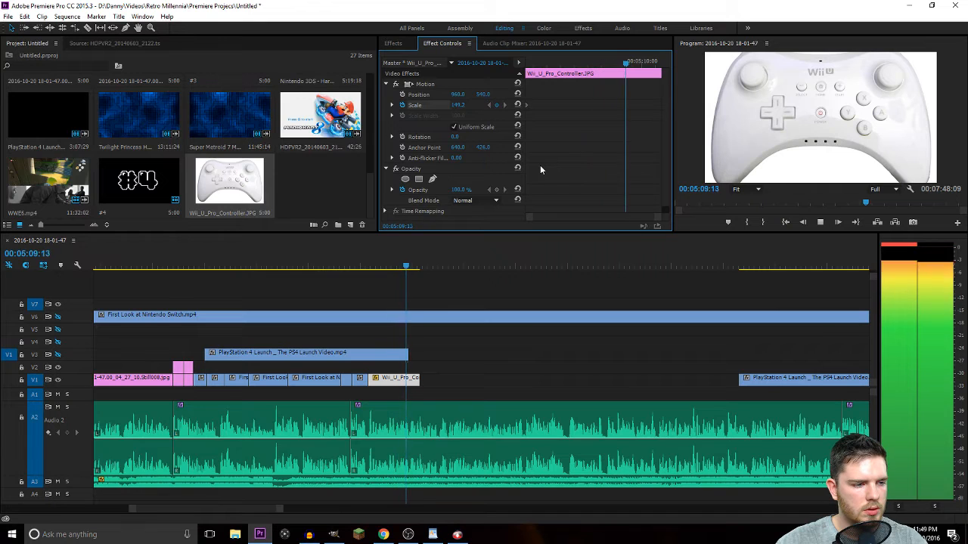
key("space")
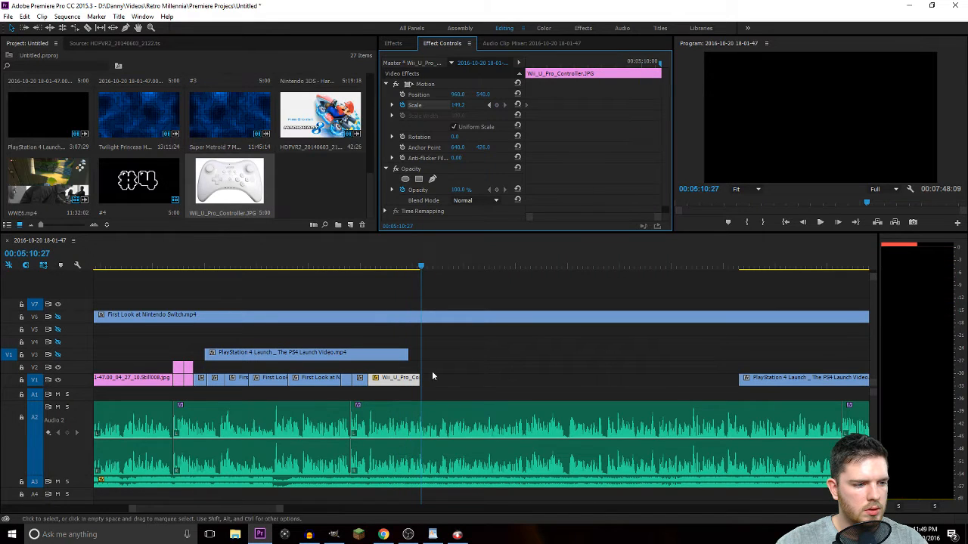
key("space")
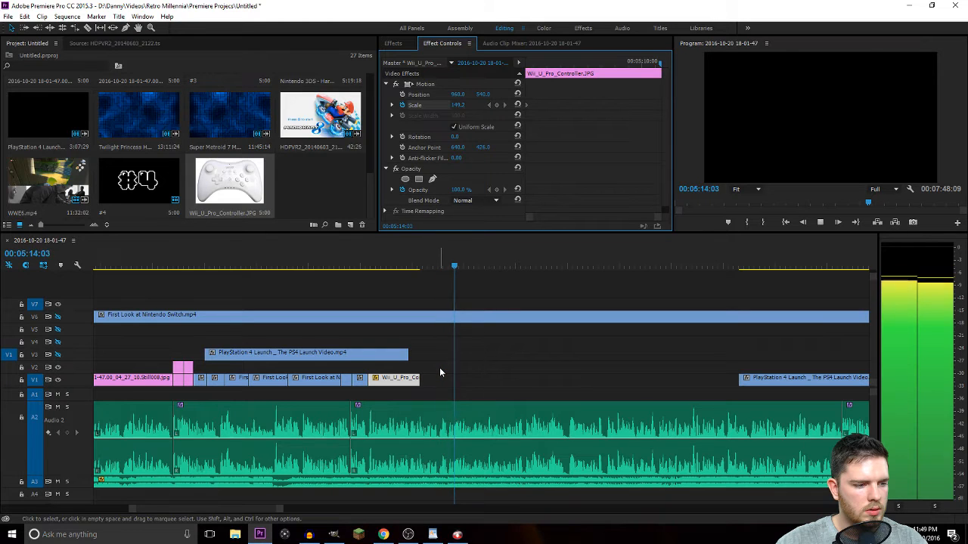
key("space")
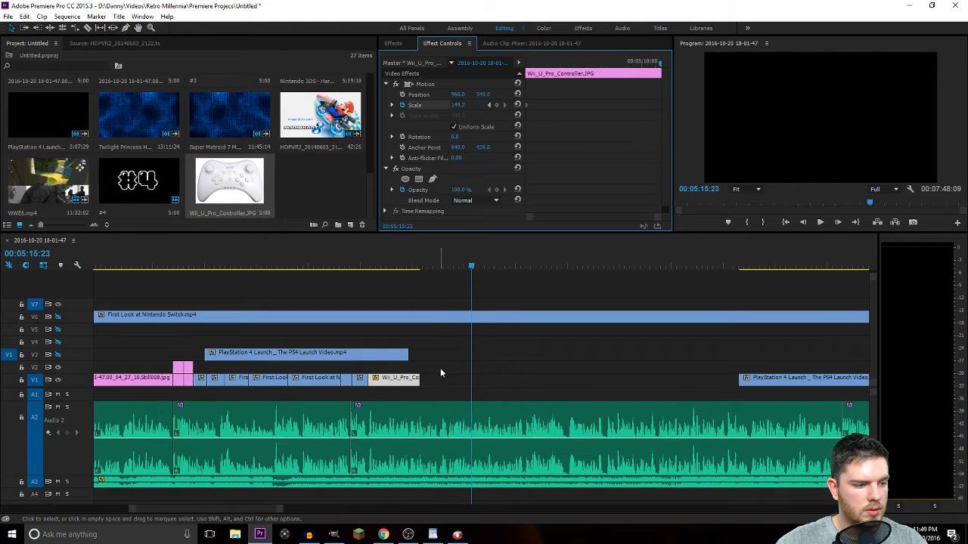
left_click_drag(419, 377, 471, 377)
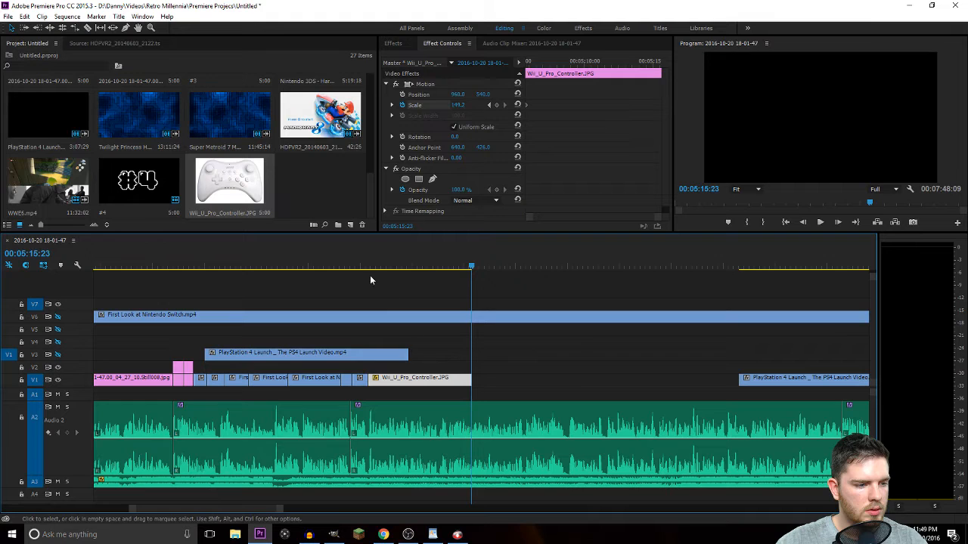
Add a scale keyframe of 186.7 at the controller image's last frame, 00:05:15:22, and preview the zoom from its start.
left_click(570, 67)
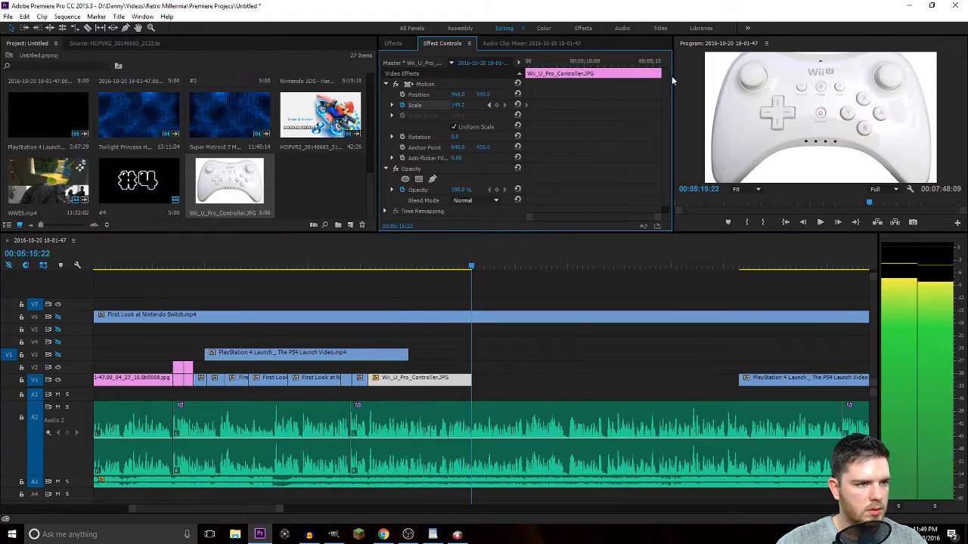
left_click(459, 107)
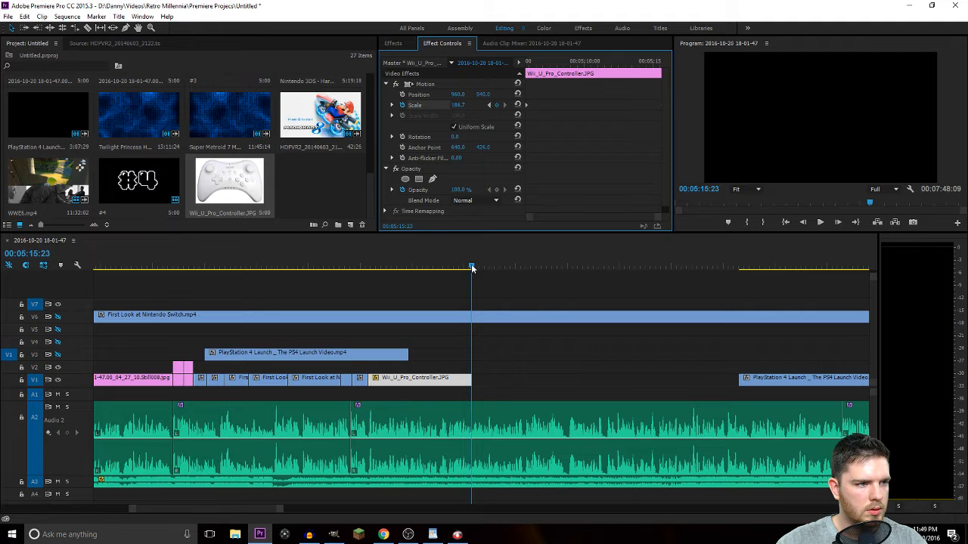
left_click_drag(472, 268, 363, 265)
key("space")
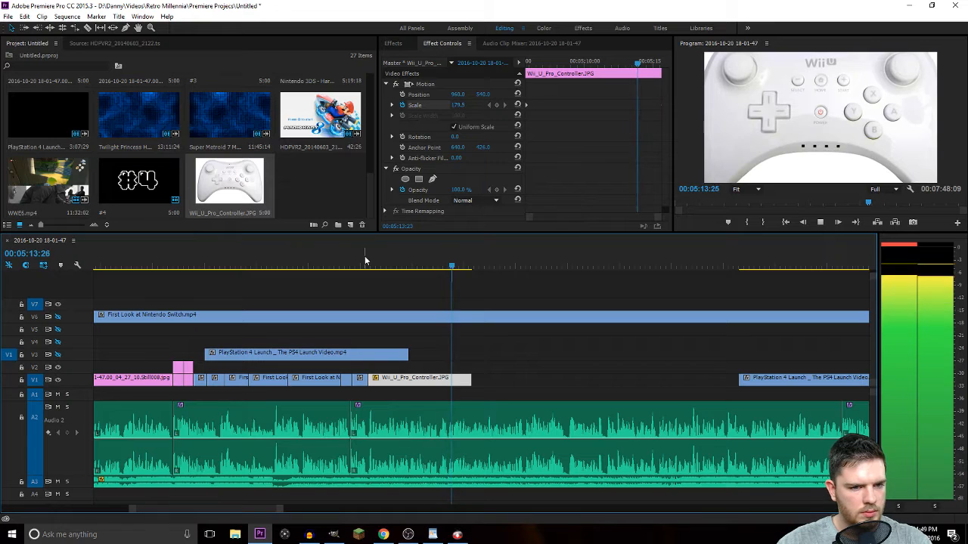
key("space")
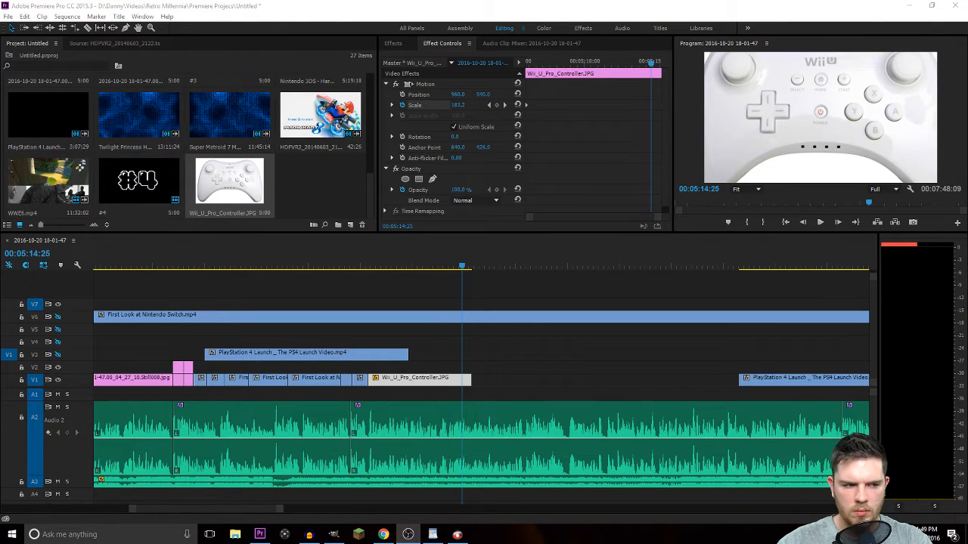
Extend the controller image to 00:05:16:25, trim its end back to just after 00:05:16:10, and play on from there.
left_click(418, 263)
key("space")
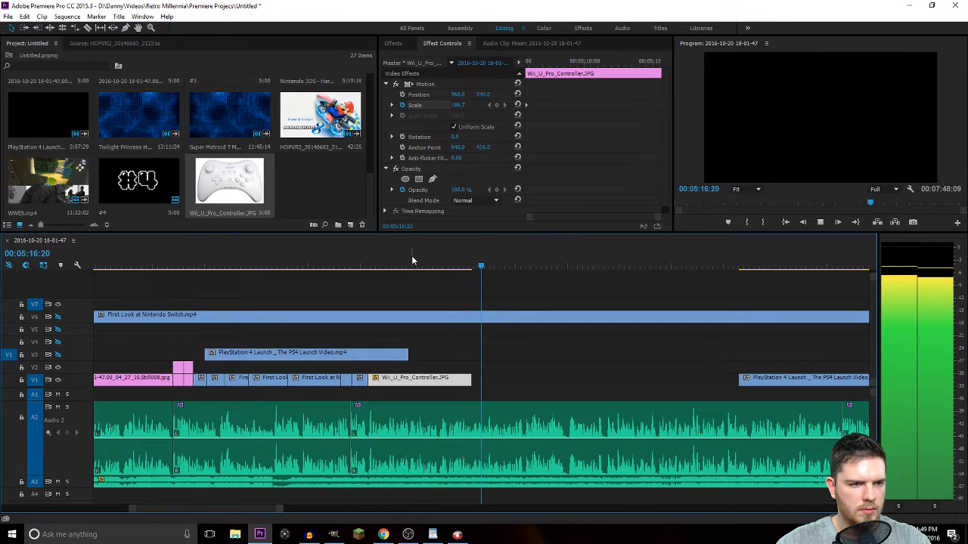
key("space")
left_click_drag(470, 378, 484, 382)
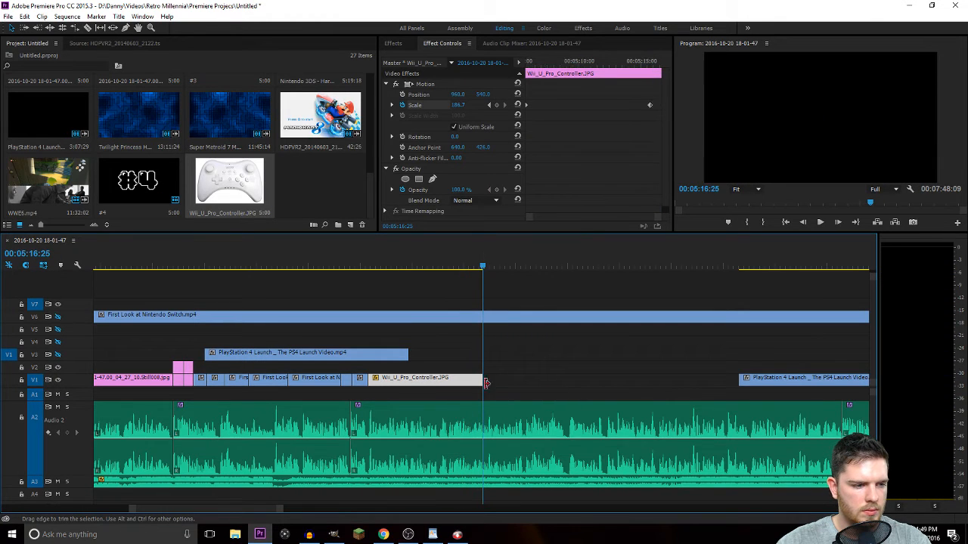
key("equal")
key("equal")
key("equal")
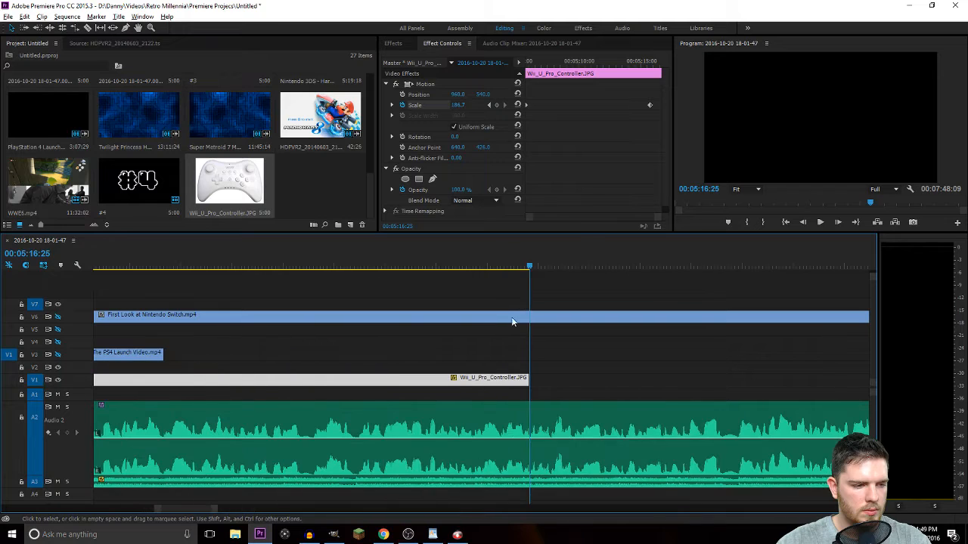
left_click_drag(471, 266, 503, 266)
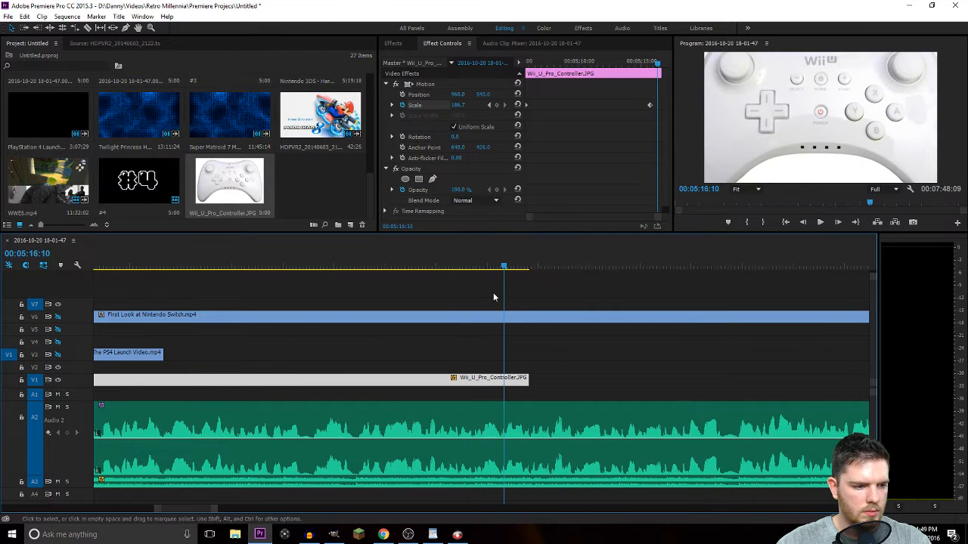
left_click_drag(527, 378, 508, 378)
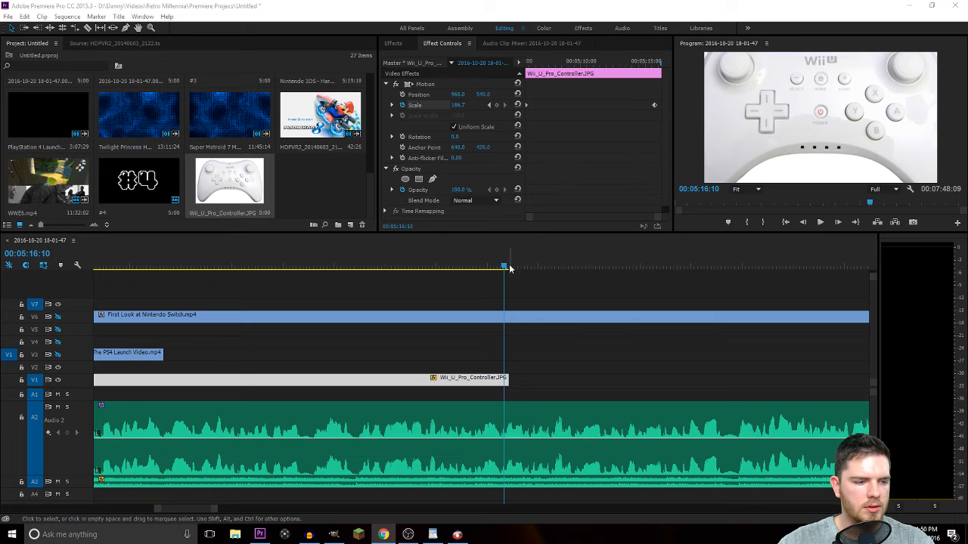
key("space")
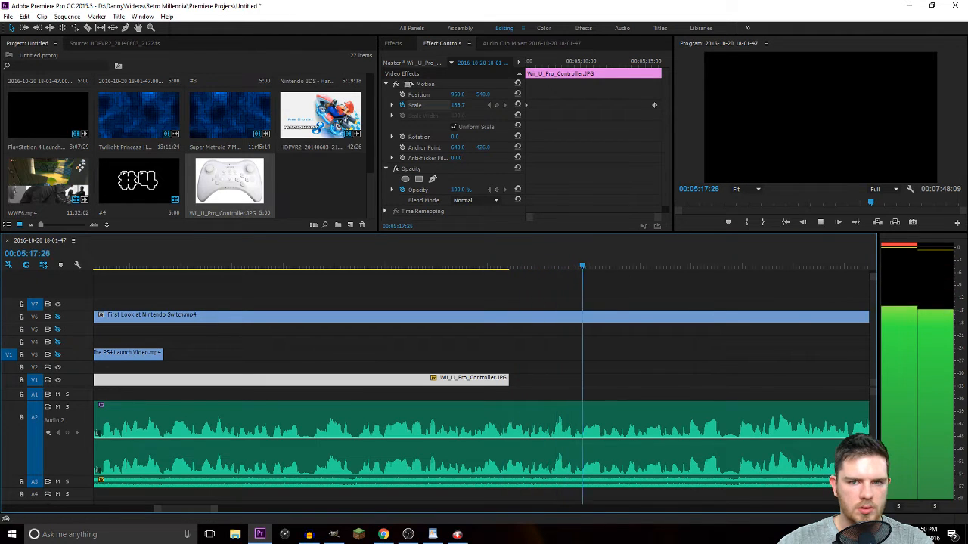
Play the narration on past the controller image and stop at 00:05:20:22.
key("space")
left_click(383, 535)
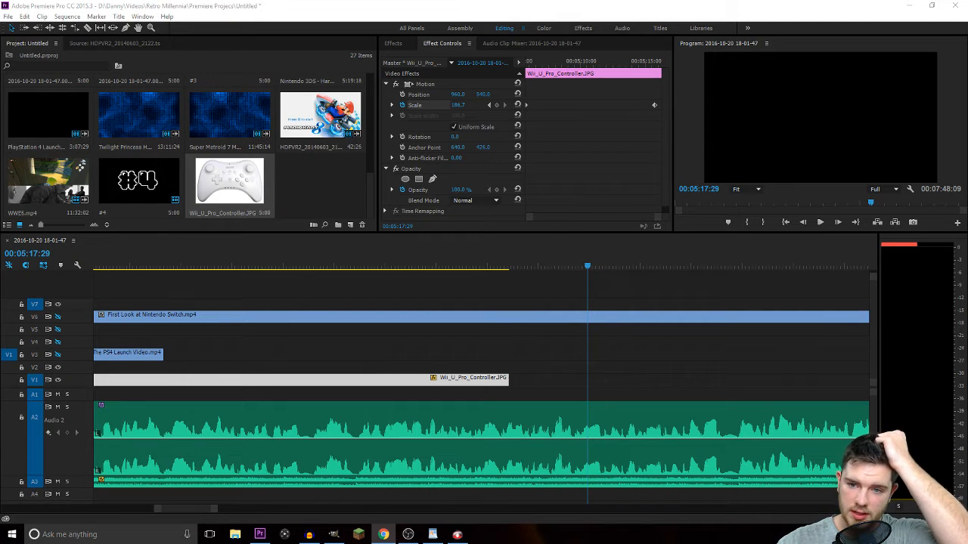
left_click(588, 253)
key("space")
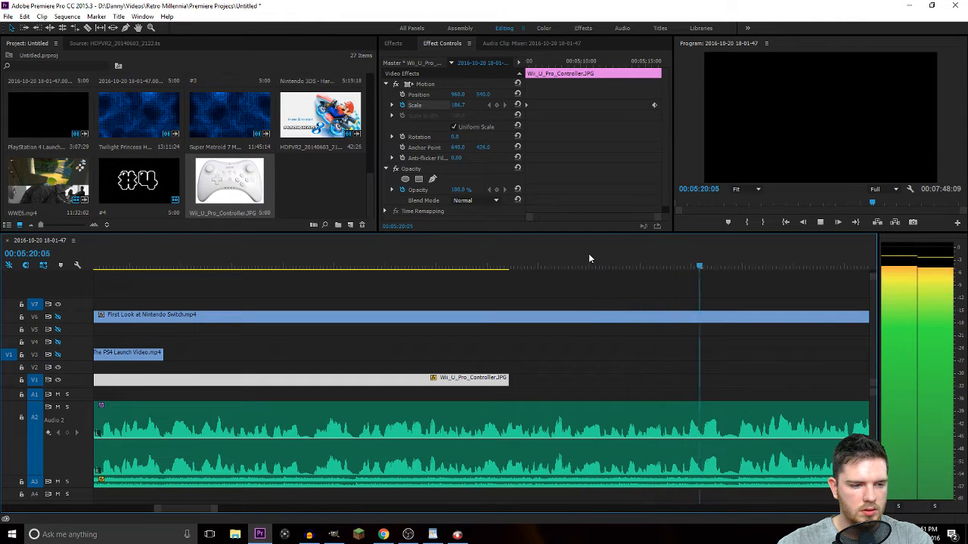
key("space")
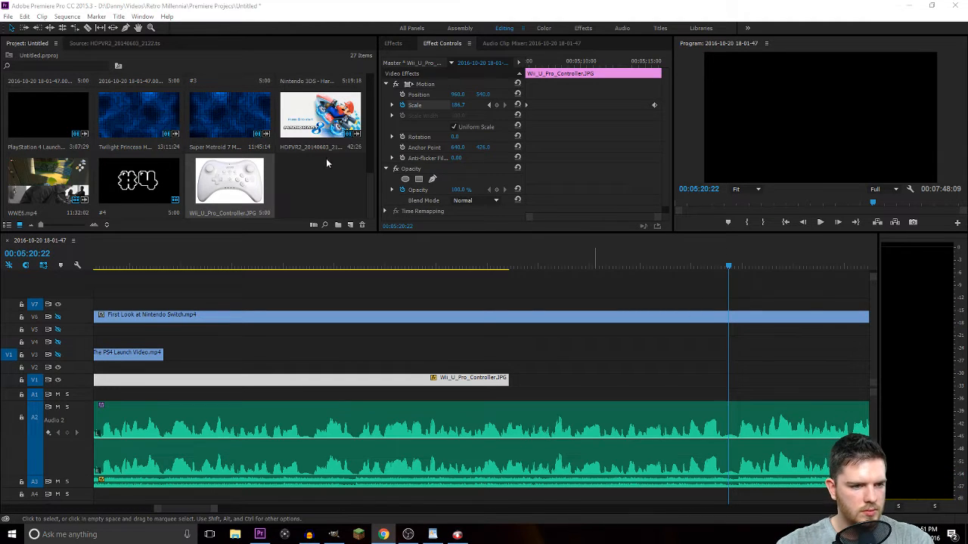
Place Blue Background 7.jpg on V1 directly after the controller image and preview the transition up to 00:05:16:17.
scroll(329, 164, "up", 3)
scroll(331, 163, "down", 2)
left_click_drag(140, 165, 516, 386)
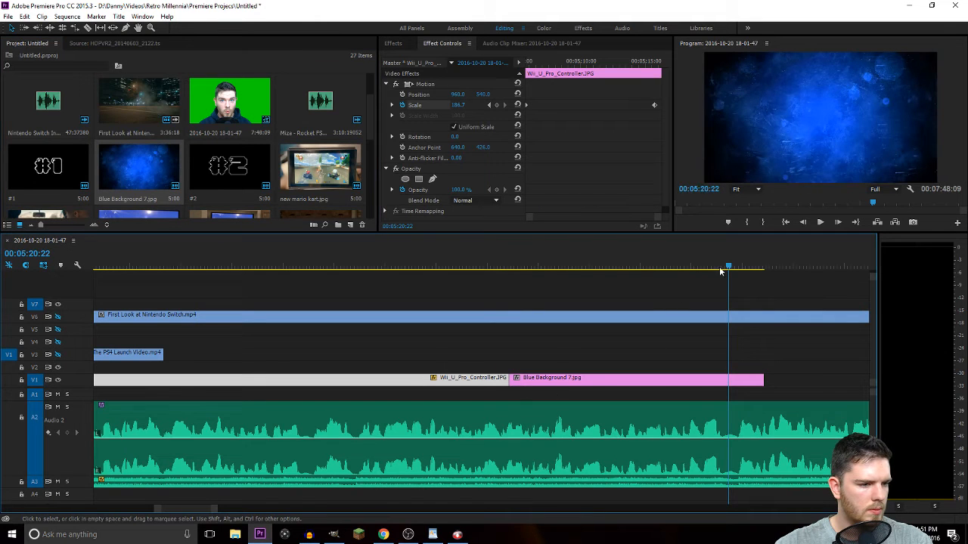
left_click_drag(720, 270, 463, 279)
key("space")
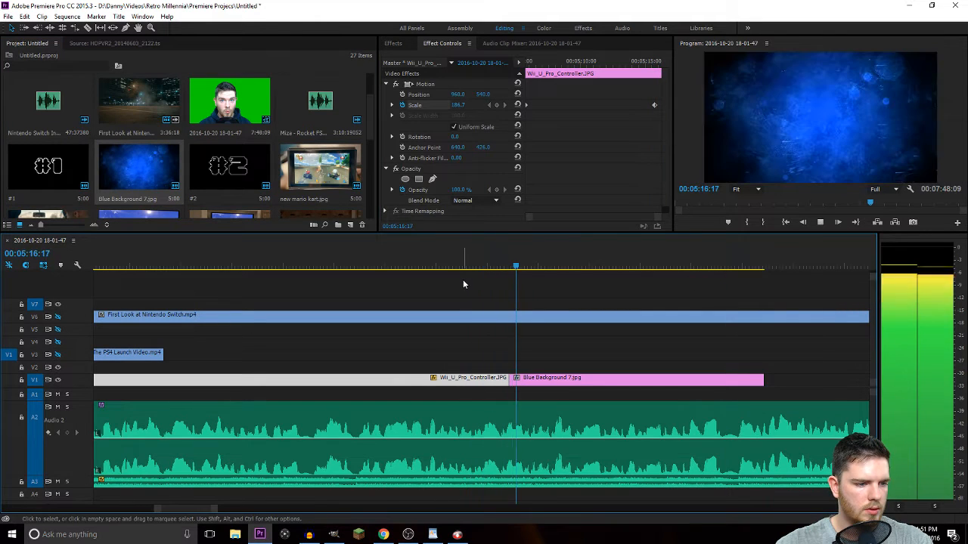
key("space")
Import the images 1531015-wiimote, Wii_classic_1 and wii-u-gamepad-controller from the Not Clear folder into the project.
scroll(373, 114, "down", 8)
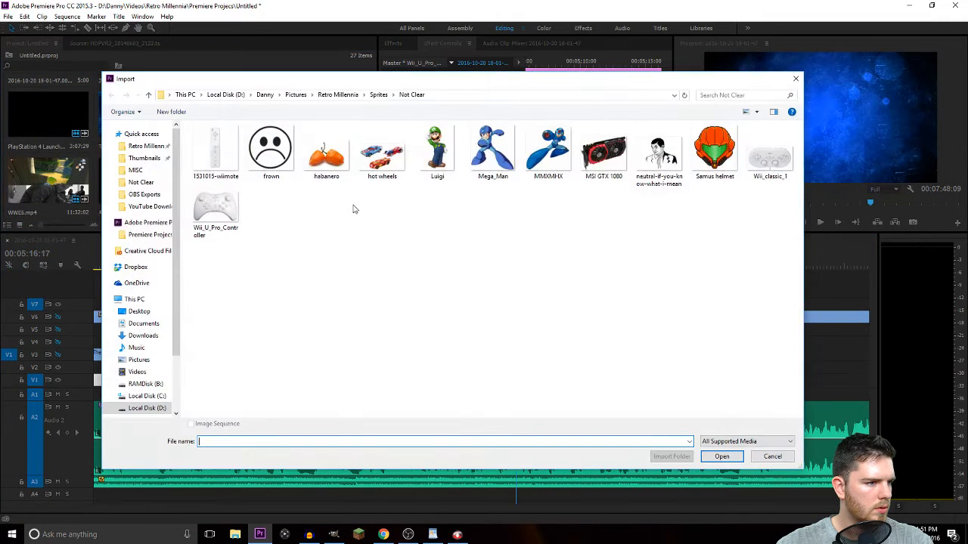
left_click(234, 162)
left_click(770, 159, "ctrl")
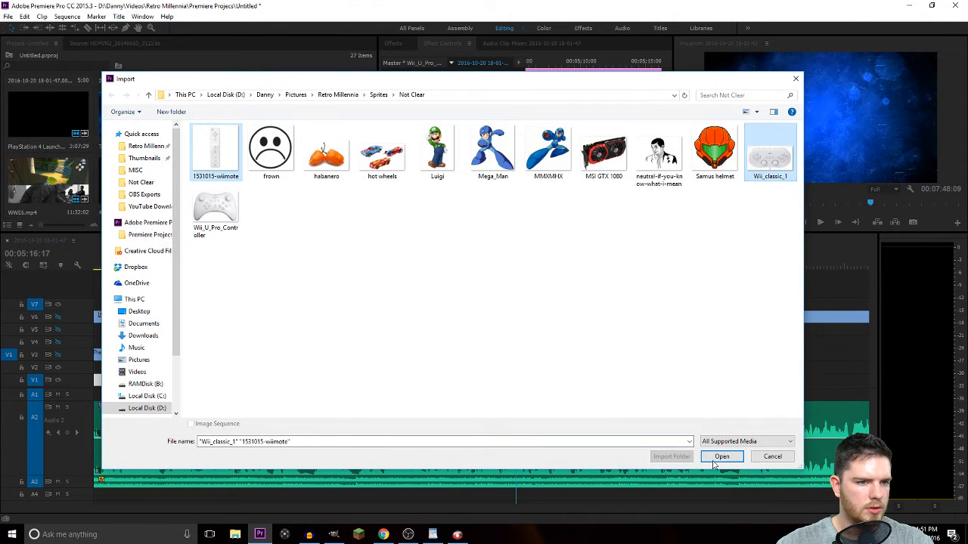
left_click(722, 456)
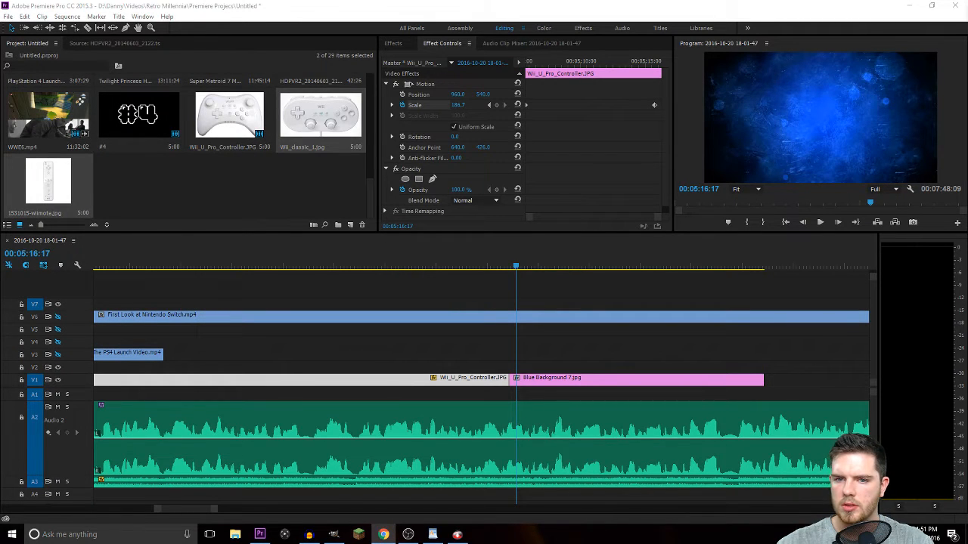
double_click(353, 192)
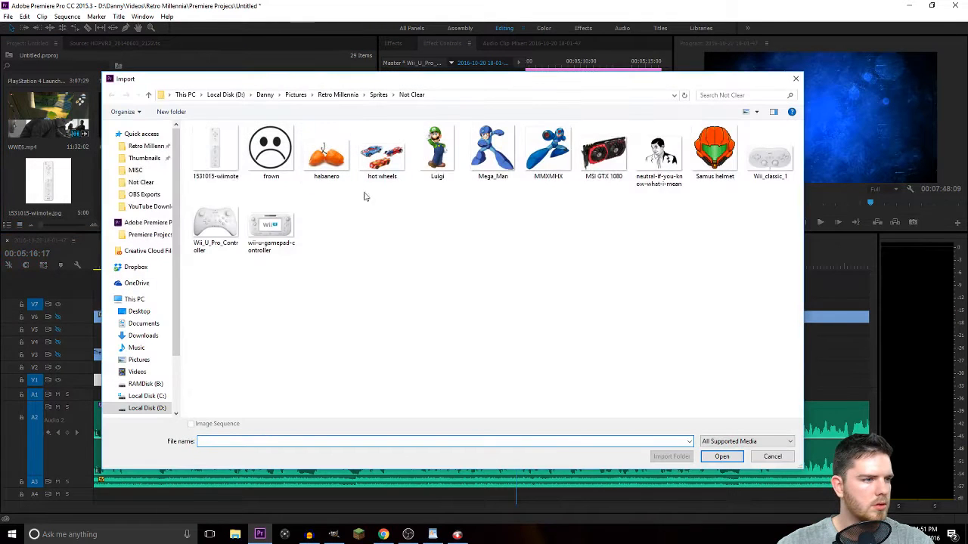
left_click(270, 224)
left_click(722, 456)
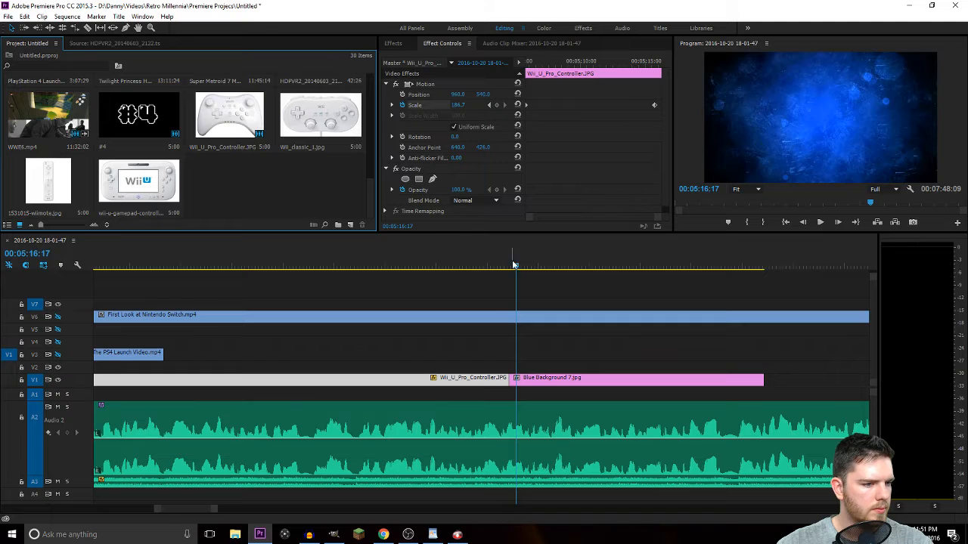
Replay the cut to 00:05:16:22 and place 1531015-wiimote.jpg on V2 directly above the blue background clip.
left_click_drag(512, 265, 477, 266)
key("space")
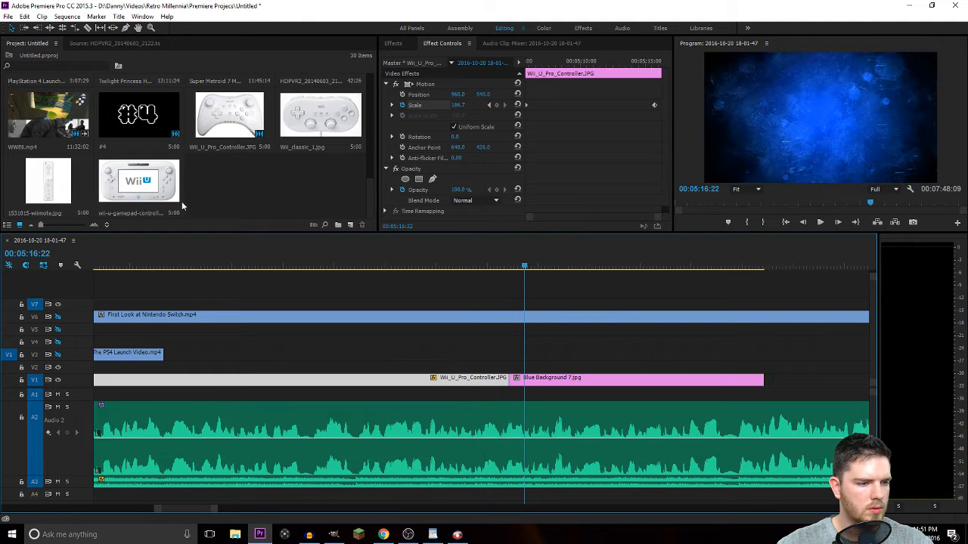
left_click_drag(78, 203, 513, 367)
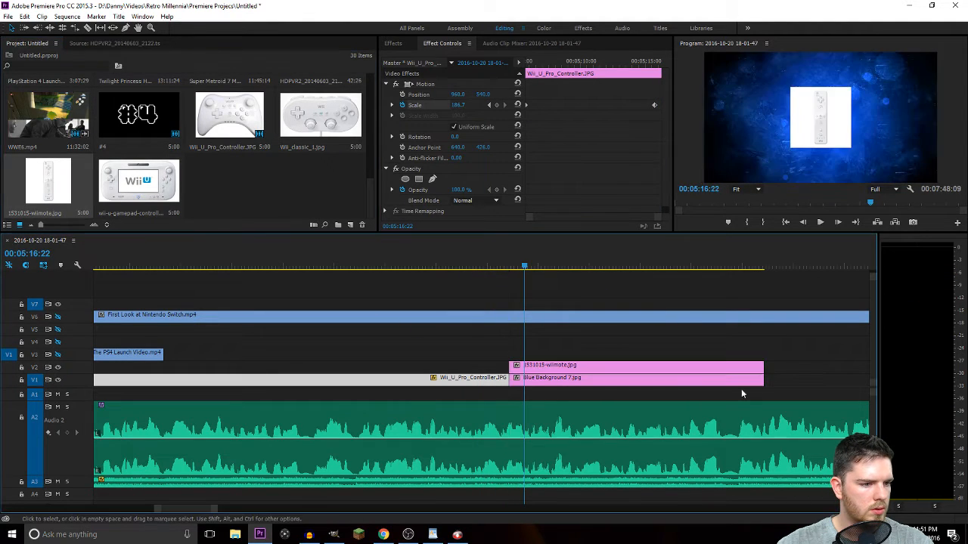
left_click(818, 394)
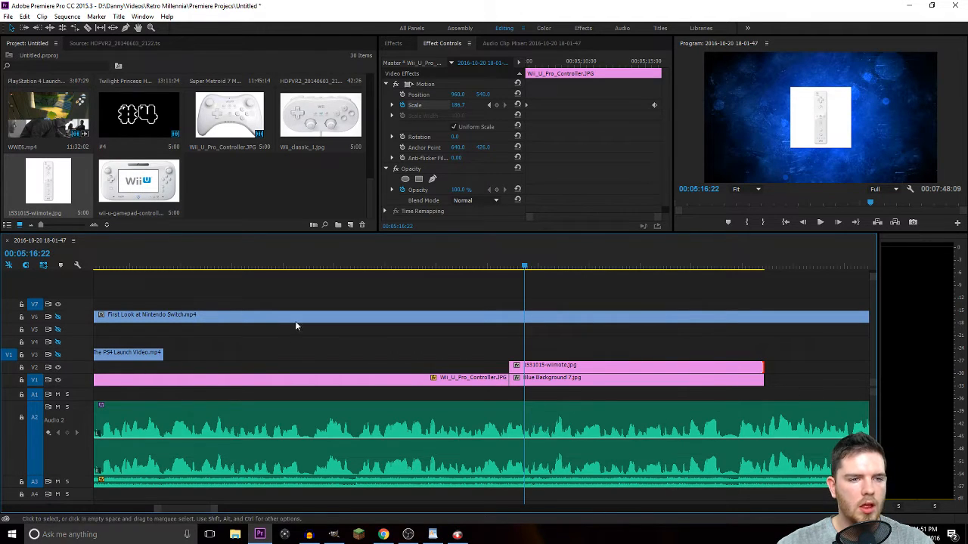
Switch to GIMP and start opening an image from the Not Clear folder inside Retro Millennia's Sprites folder.
left_click(333, 534)
left_click(7, 16)
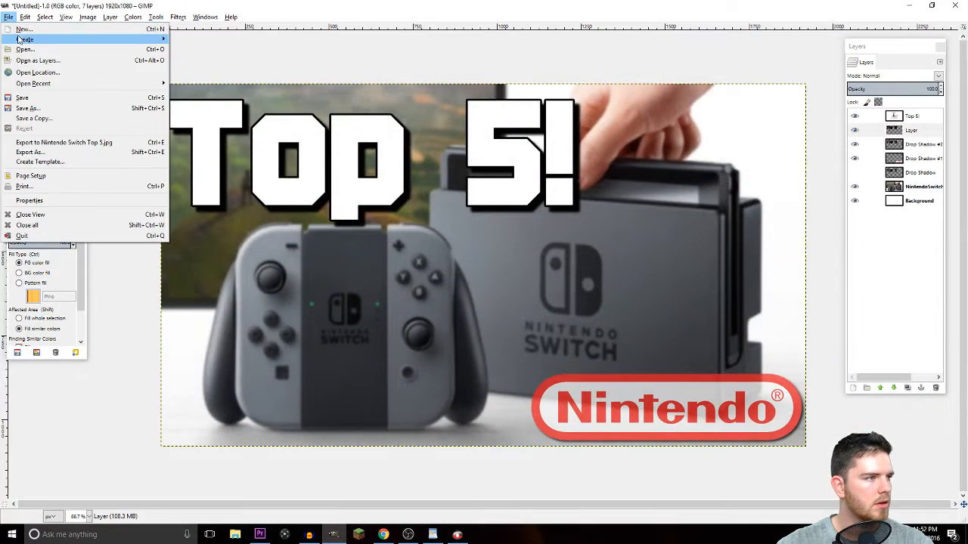
left_click(25, 49)
left_click(332, 125)
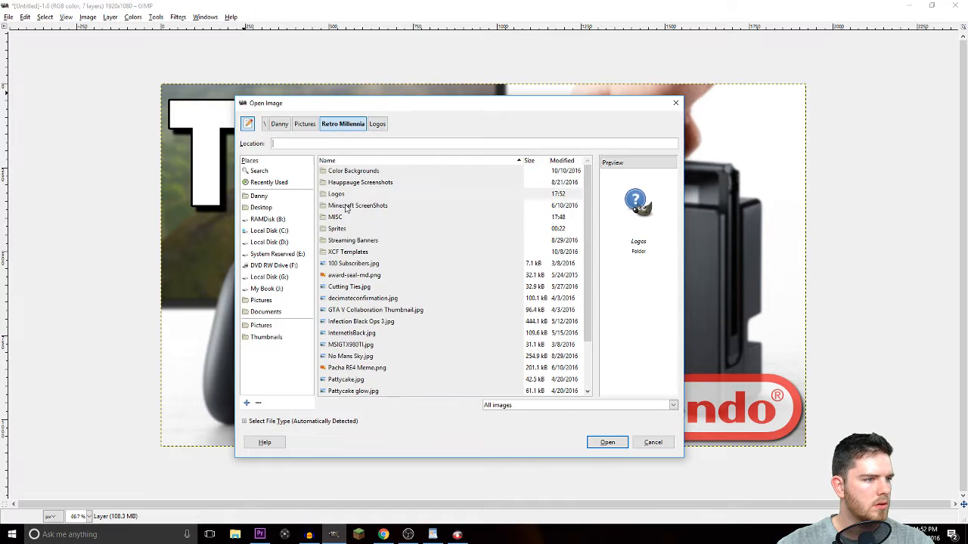
double_click(342, 229)
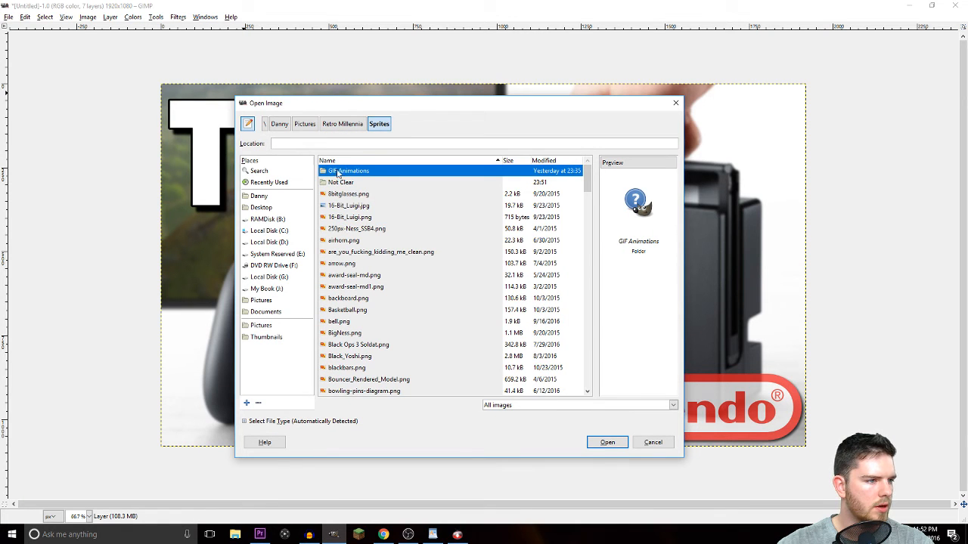
double_click(342, 172)
left_click(379, 124)
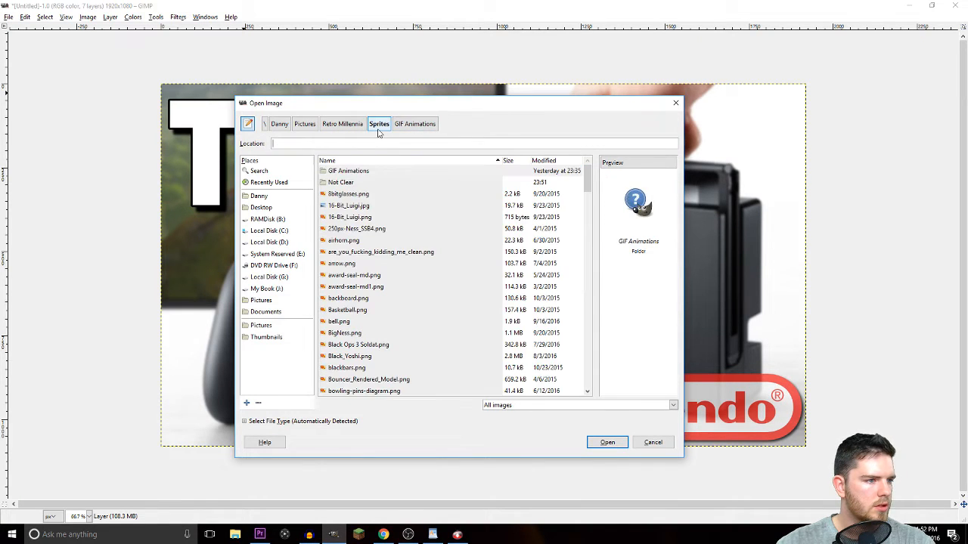
double_click(352, 184)
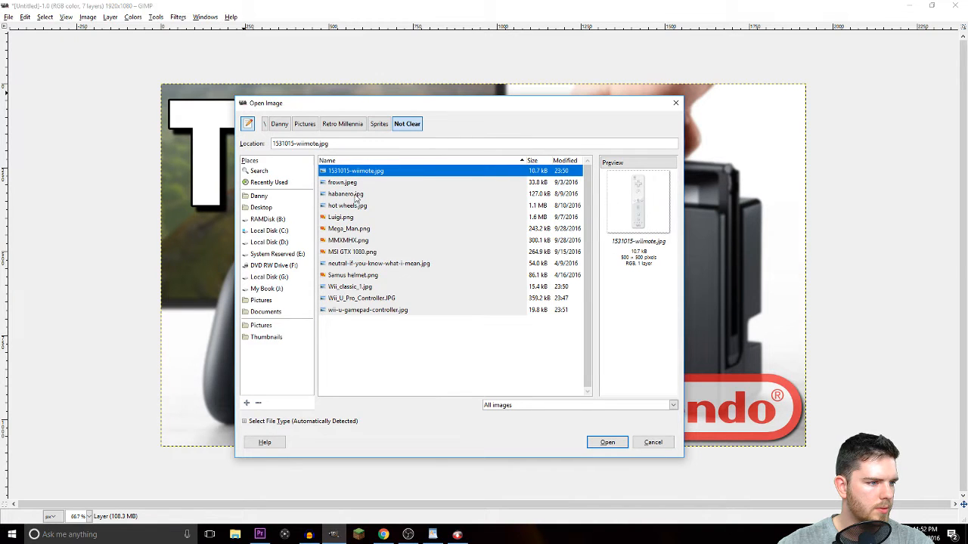
Preview the controller images, open 1531015-wiimote.jpg and maximize its image window.
left_click(351, 288)
left_click(356, 298)
left_click(363, 311)
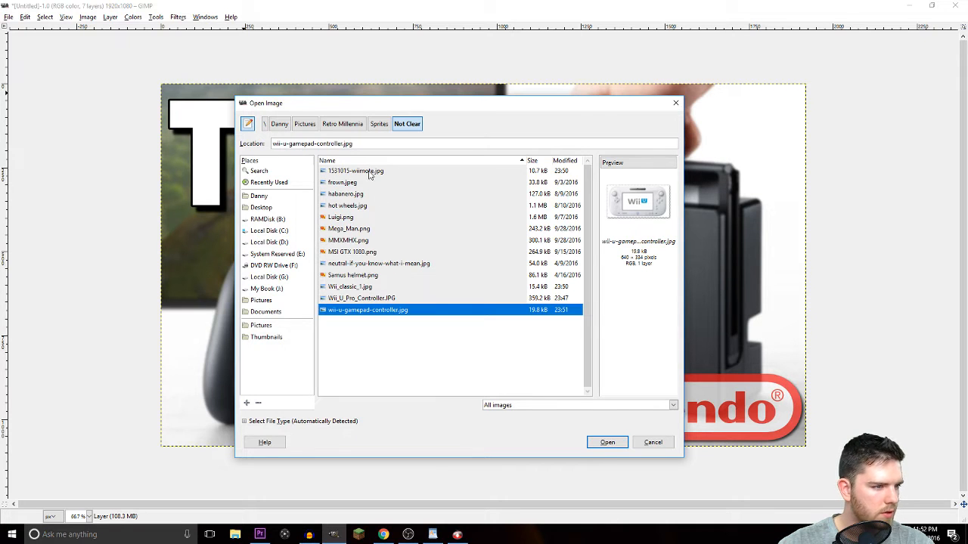
left_click(372, 173)
left_click(607, 443)
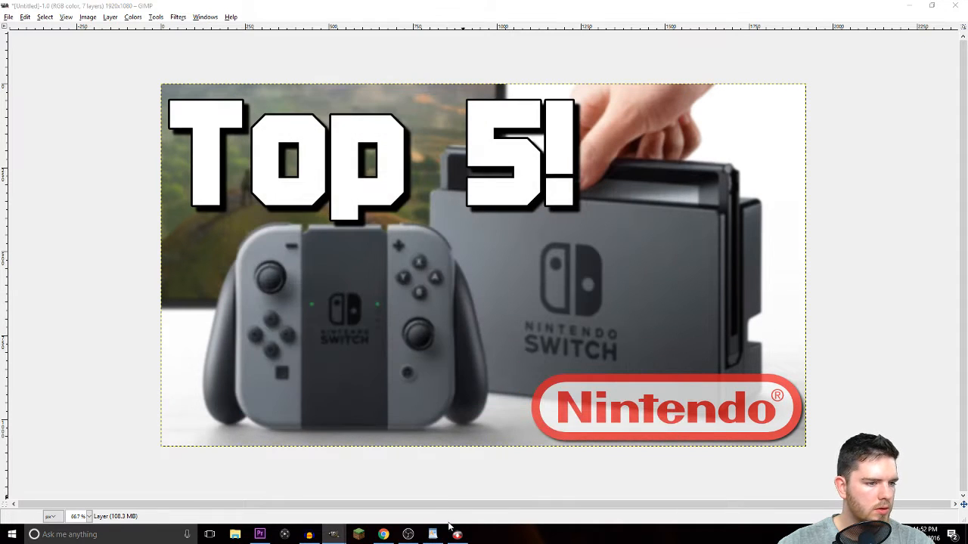
left_click(382, 488)
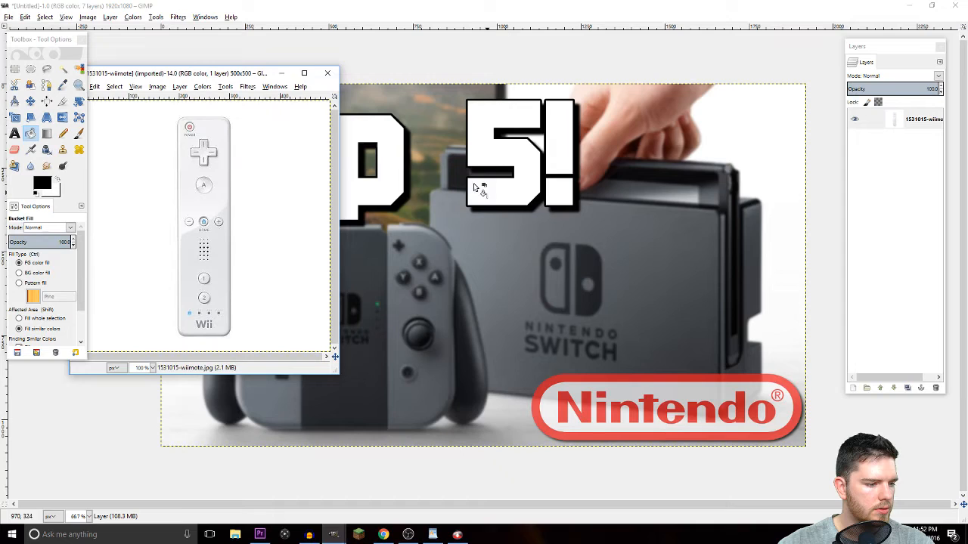
left_click(304, 73)
Add an alpha channel to the Wii Remote layer, delete its white background with Fuzzy Select and clear the selection.
right_click(849, 117)
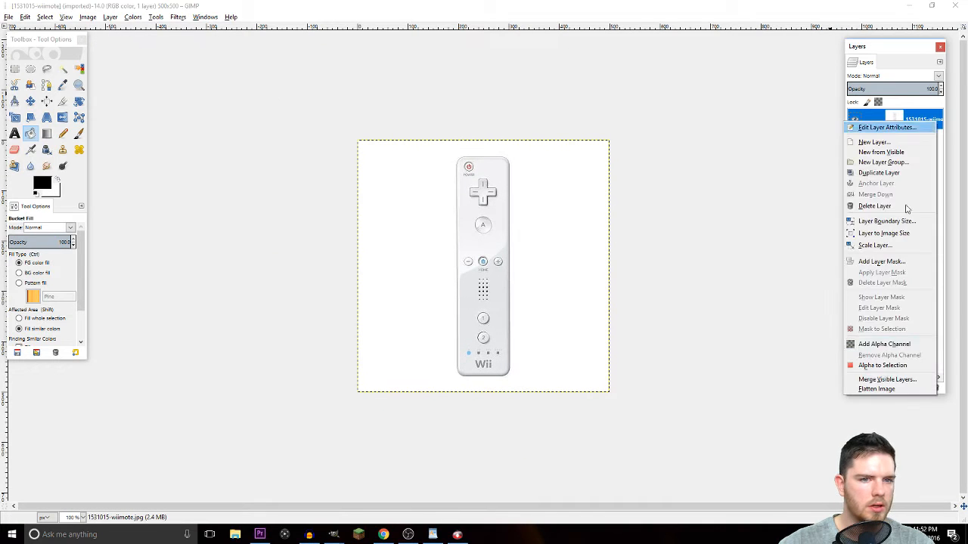
left_click(884, 344)
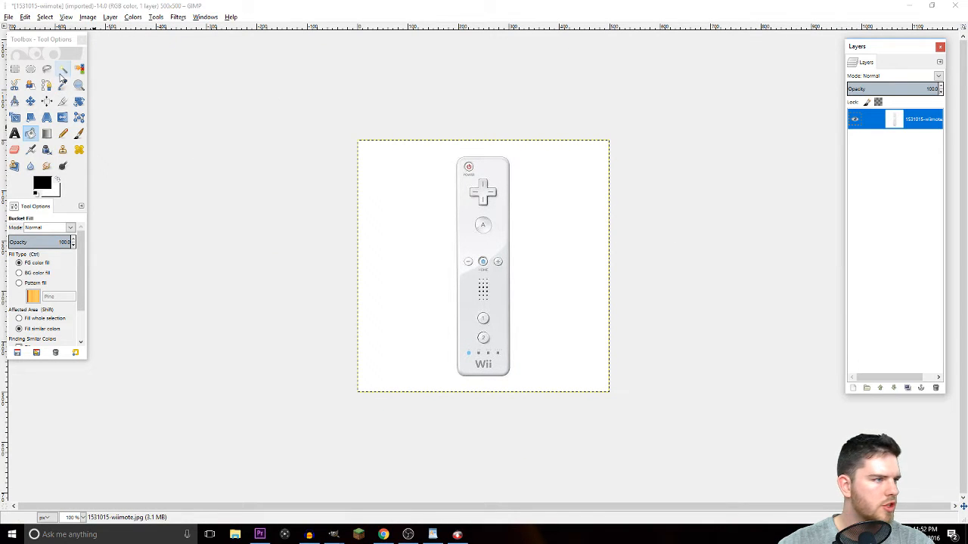
left_click(62, 69)
left_click(435, 202)
key("Delete")
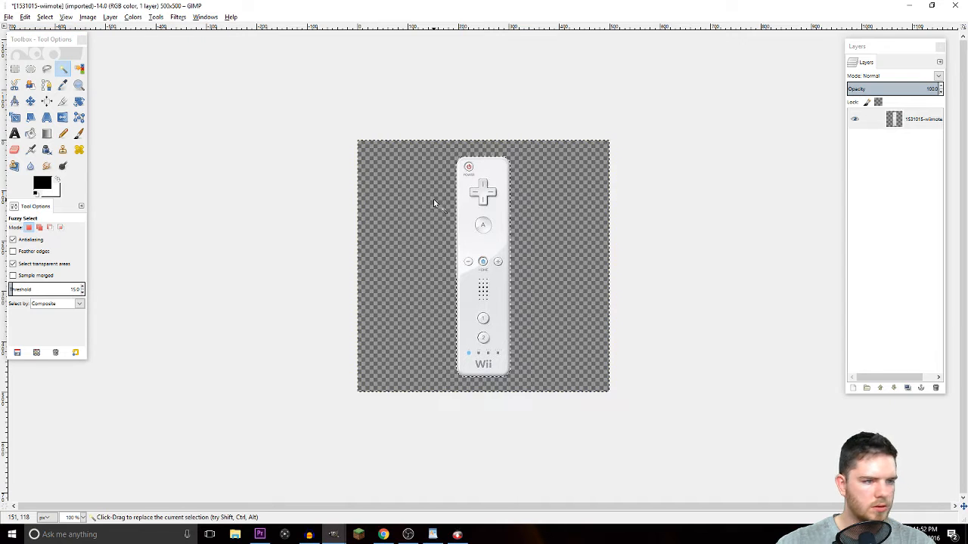
key("ctrl+shift+a")
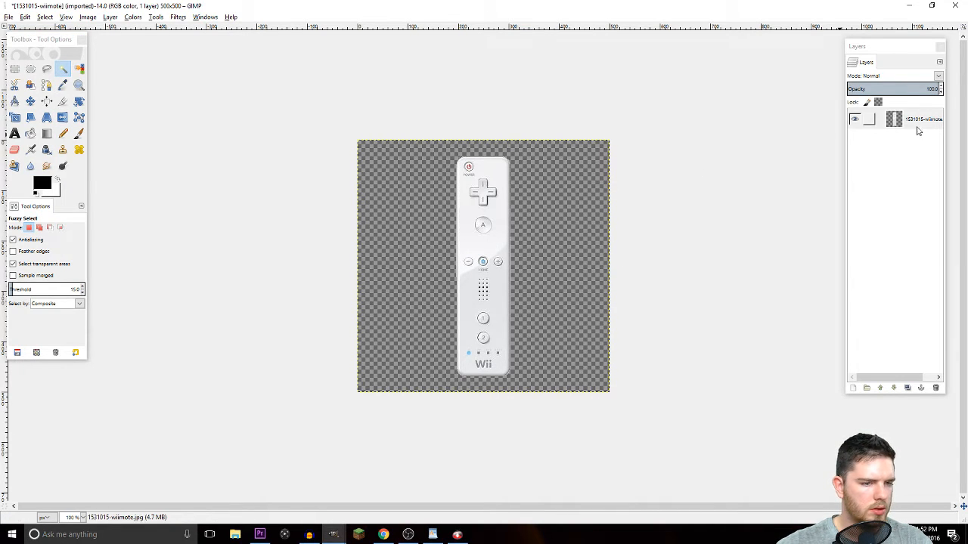
scroll(503, 302, "up", 3)
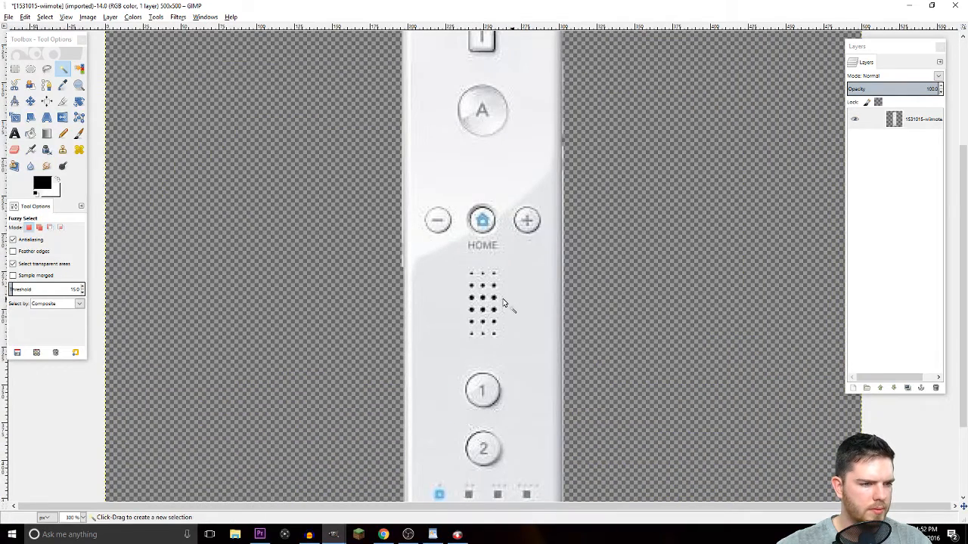
scroll(505, 302, "down", 2)
right_click(854, 121)
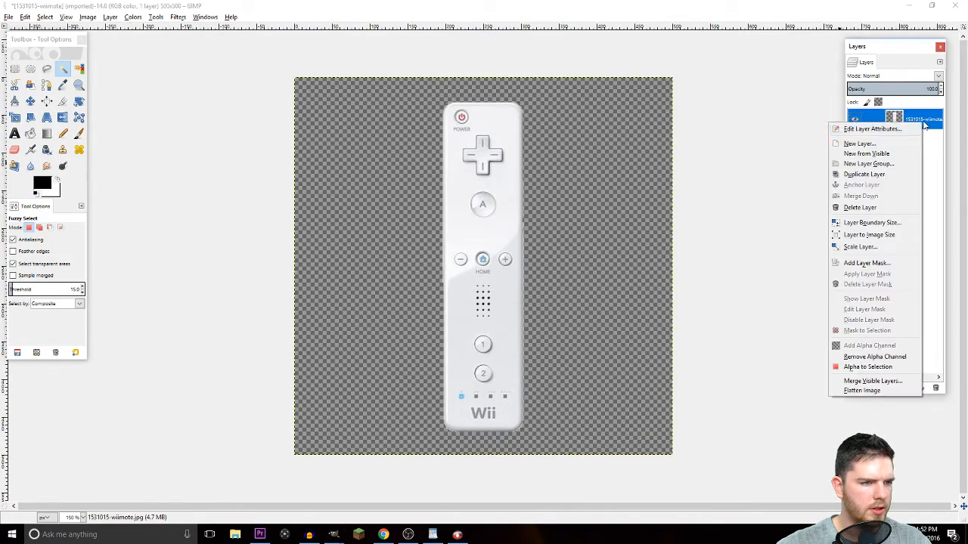
left_click(861, 142)
left_click(885, 222)
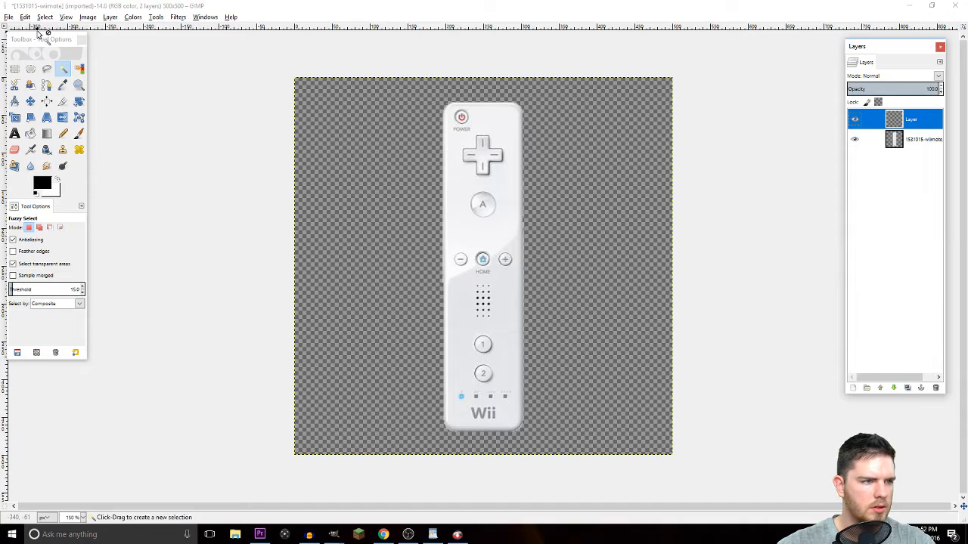
key("ctrl+z")
Select the Wii Remote's shape from the layer's alpha and add a new transparent layer above it.
right_click(929, 127)
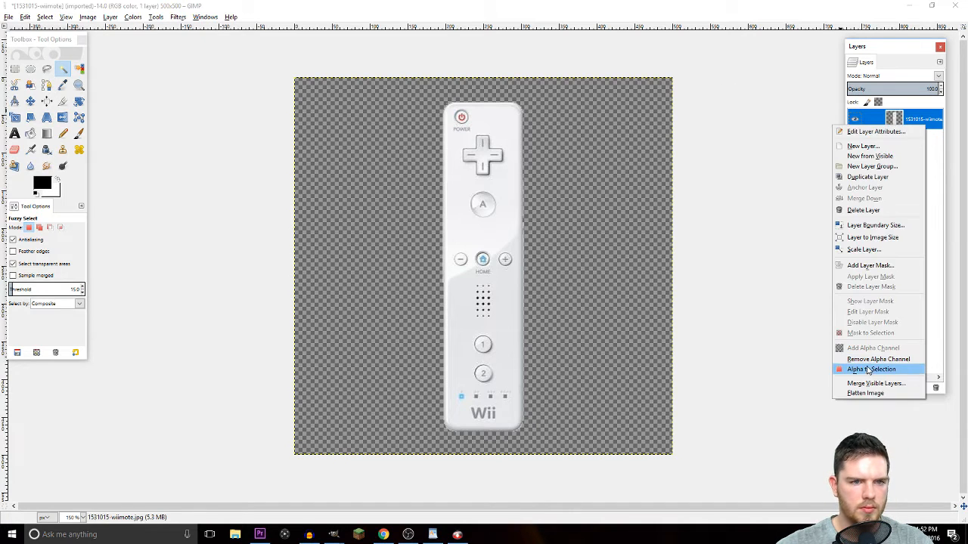
left_click(871, 369)
right_click(850, 119)
left_click(870, 136)
left_click(877, 217)
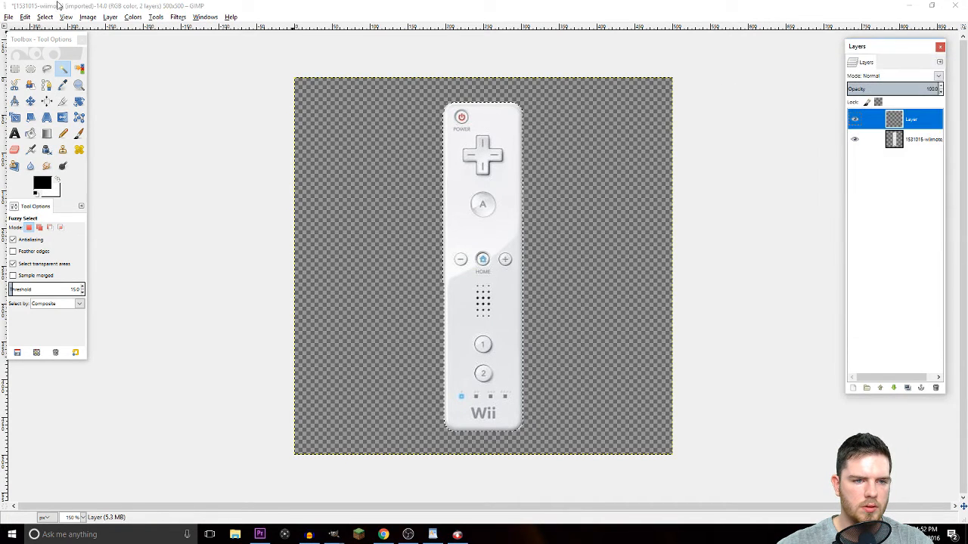
left_click(45, 17)
left_click(82, 156)
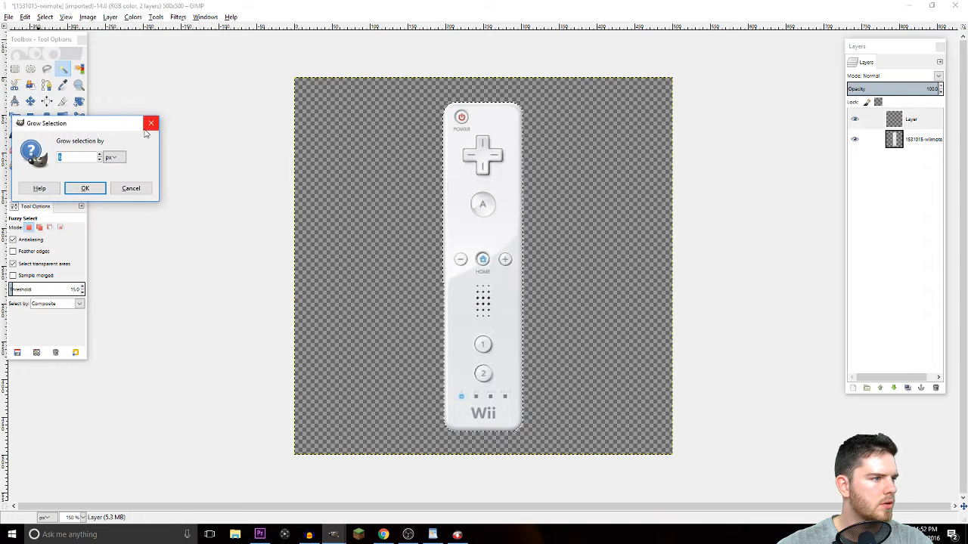
left_click(148, 129)
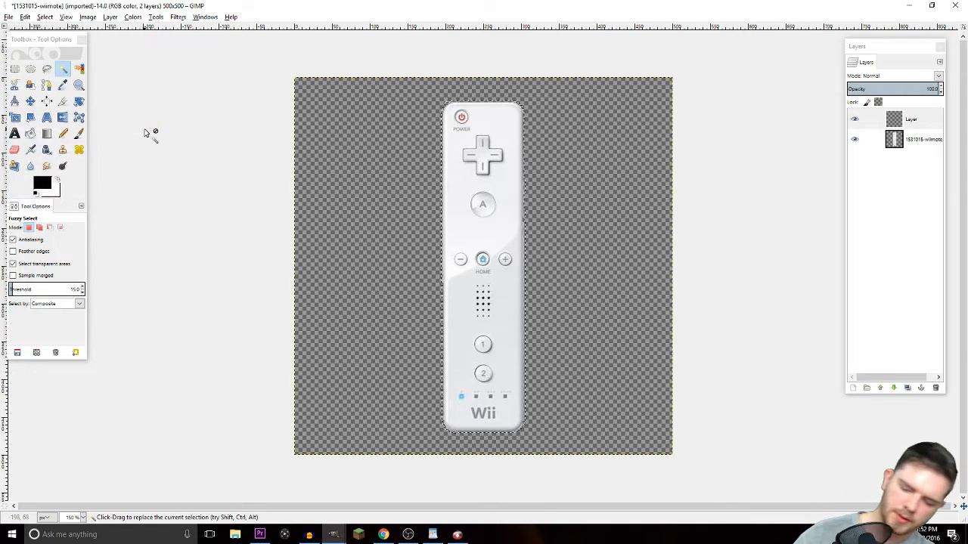
Grow the Wii Remote selection, fill it with white on the new layer and place that layer beneath the remote as an outline.
left_click(45, 17)
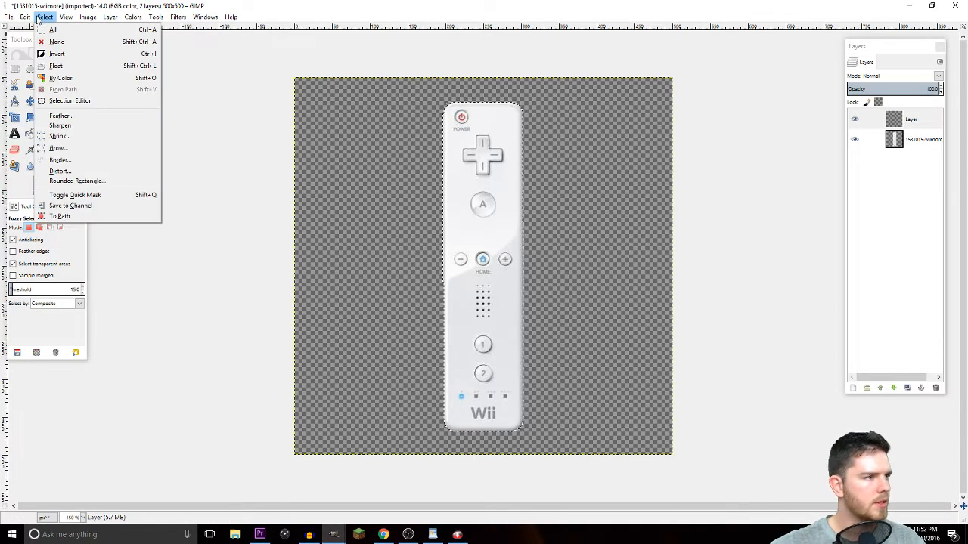
left_click(82, 154)
left_click(122, 182)
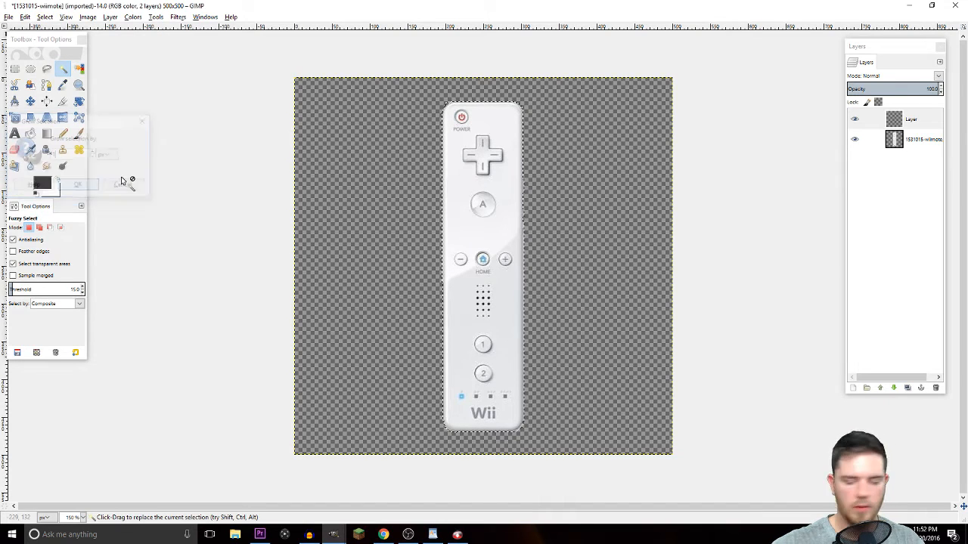
key("shift+b")
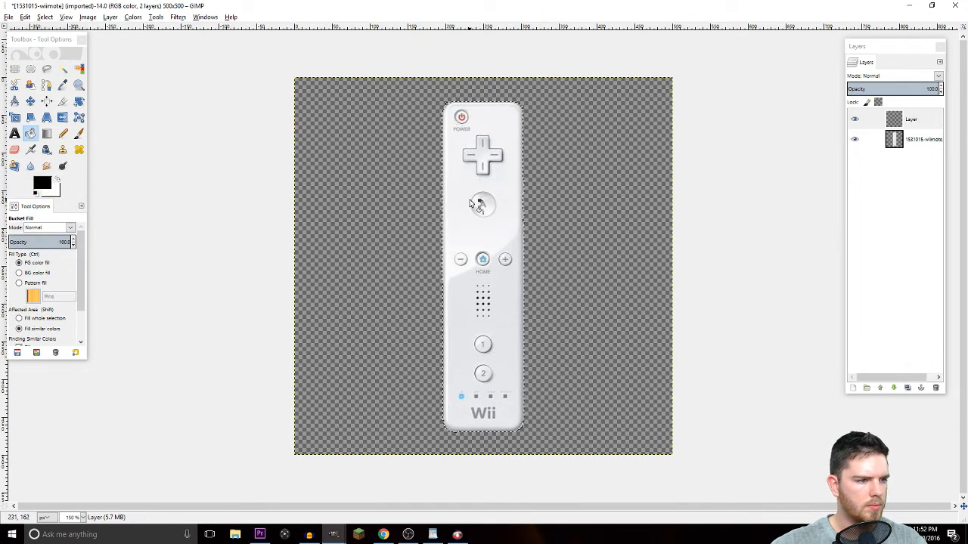
left_click(471, 205)
left_click_drag(911, 129, 912, 154)
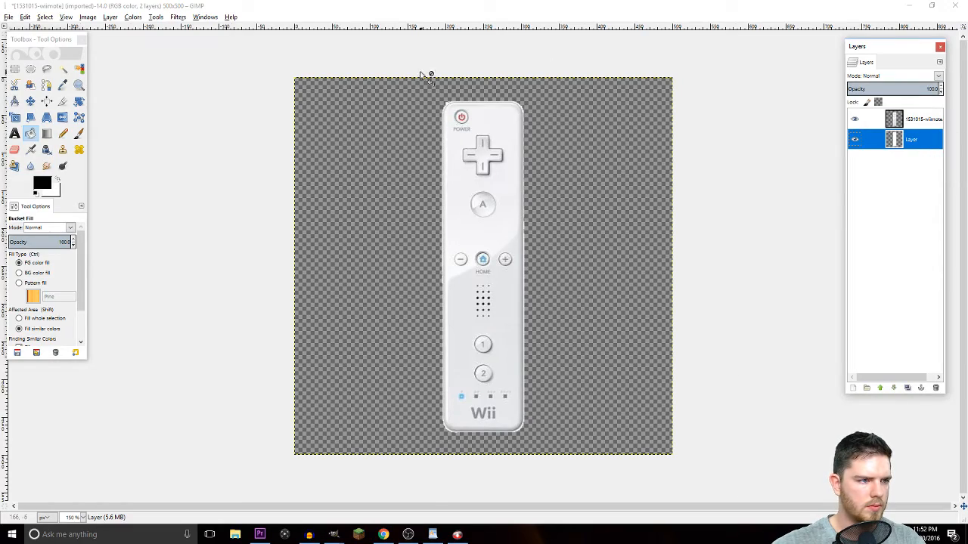
Erase the stray white pixels at the outline's upper-left corner using the Eraser with the 1. Pixel brush at size 1.
scroll(406, 86, "up", 6)
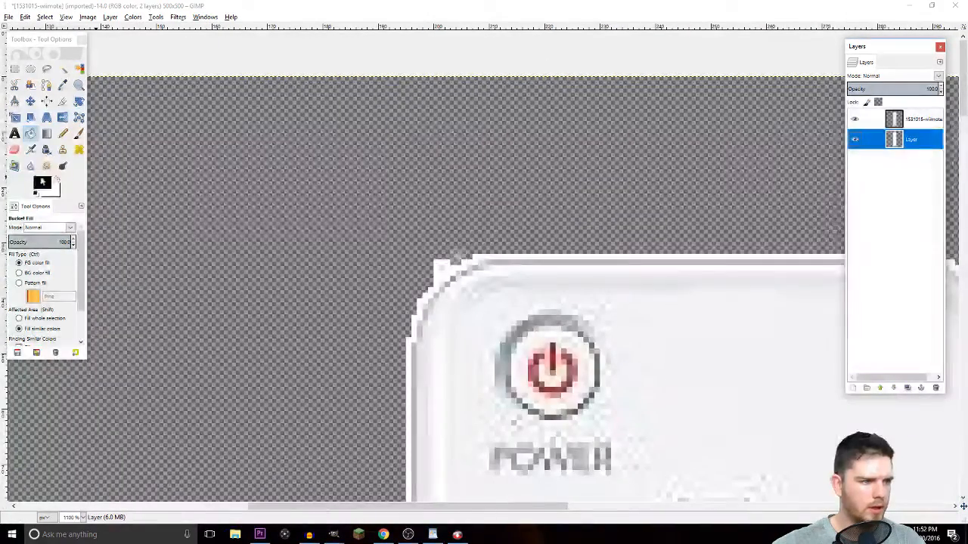
left_click(15, 149)
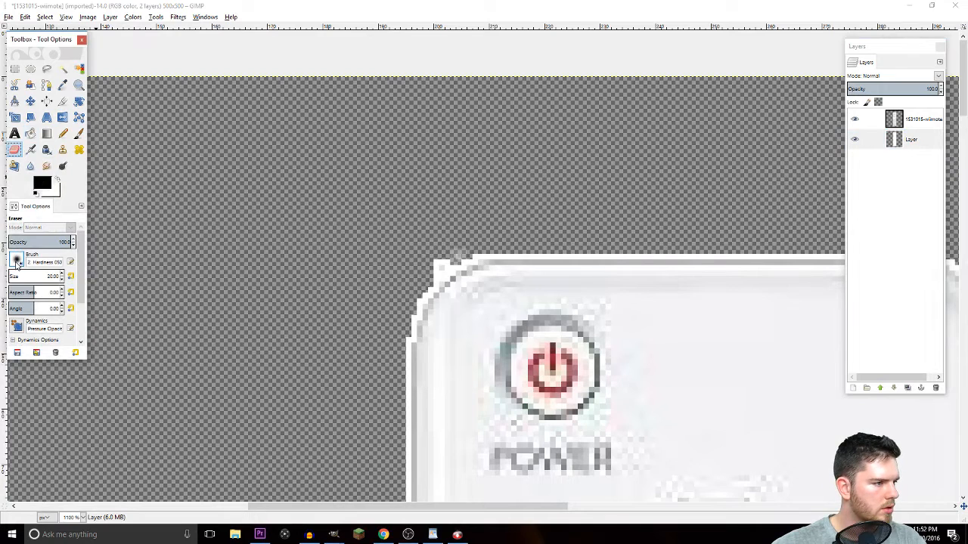
left_click(17, 260)
double_click(39, 285)
left_click(35, 278)
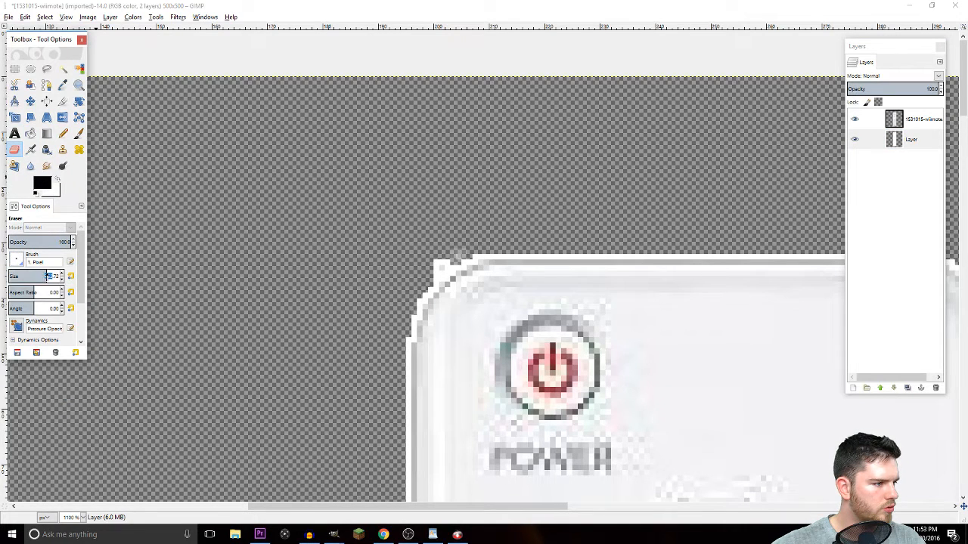
type("1")
key("Return")
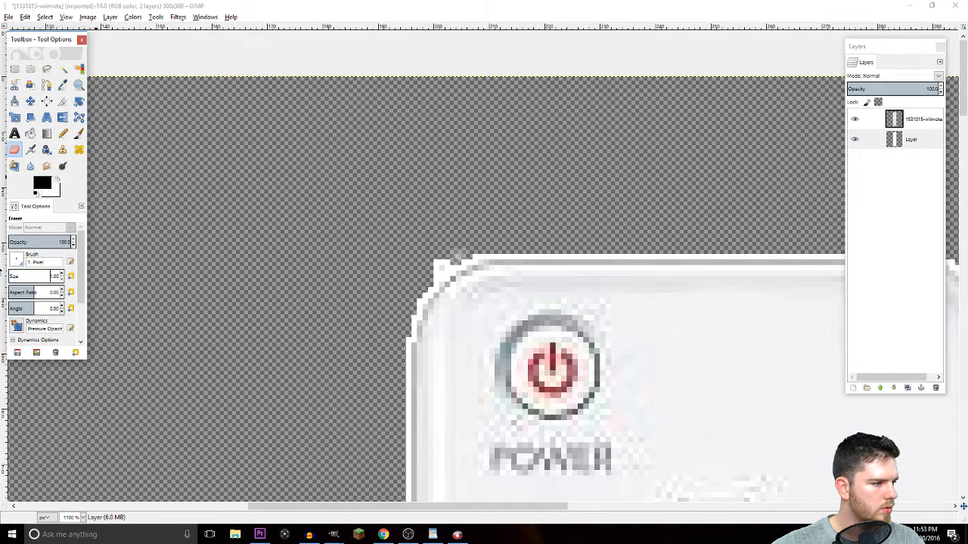
left_click(435, 266)
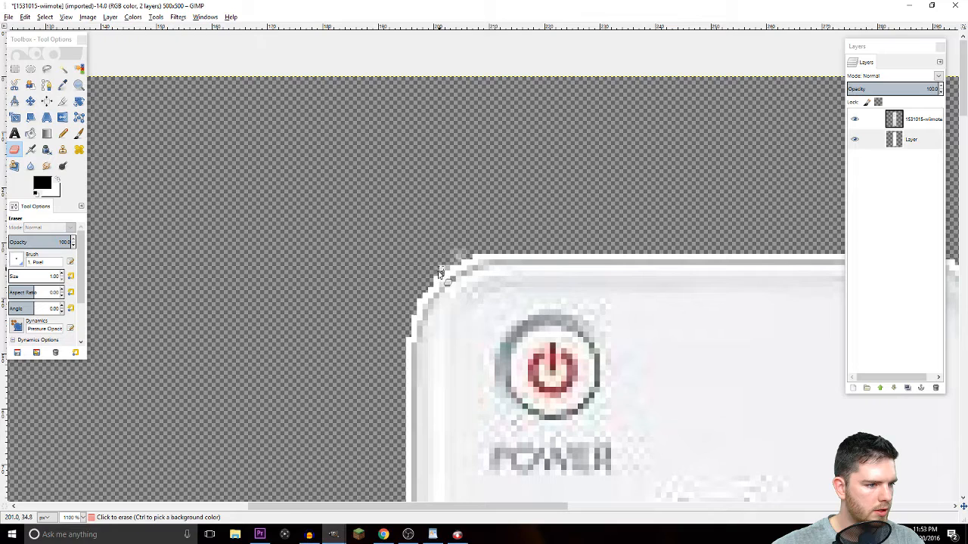
left_click(430, 286)
scroll(407, 221, "down", 10)
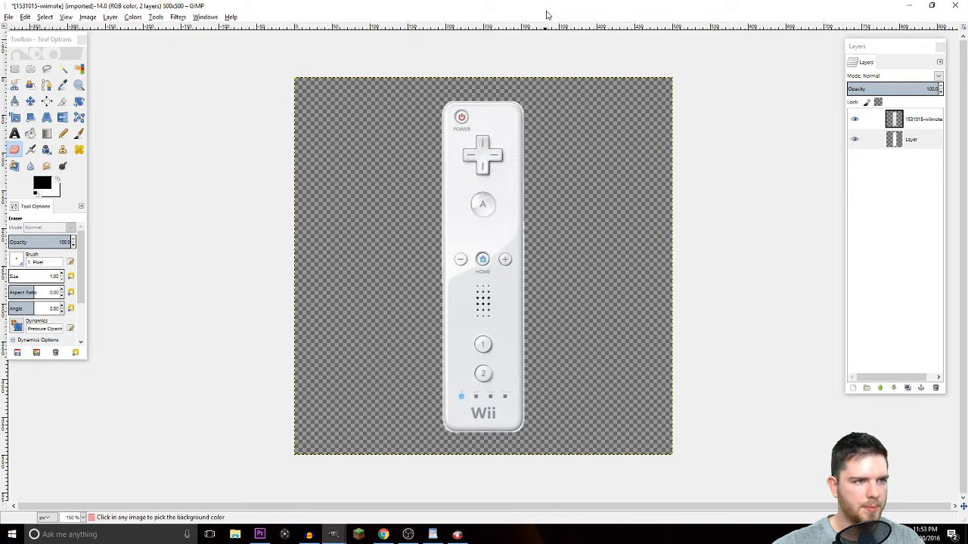
Export the image as wiimote.png into the Sprites folder with the default PNG options.
key("ctrl+shift+e")
left_click(394, 85)
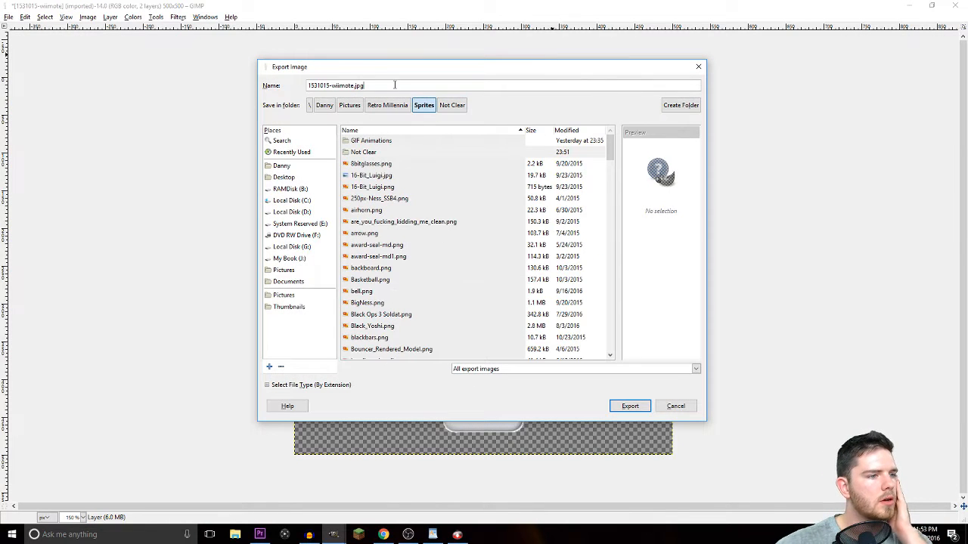
key("ctrl+a")
type("wiim")
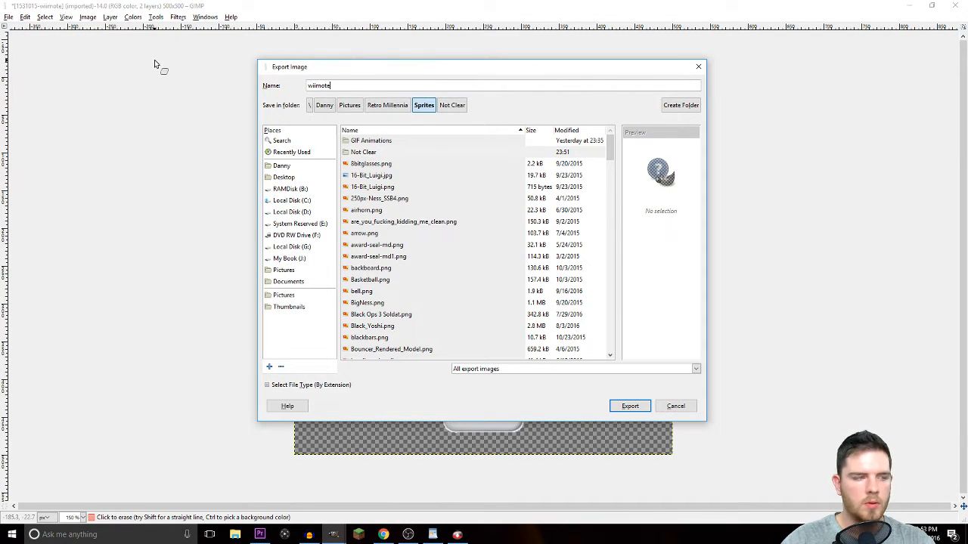
type("ote.png")
key("Return")
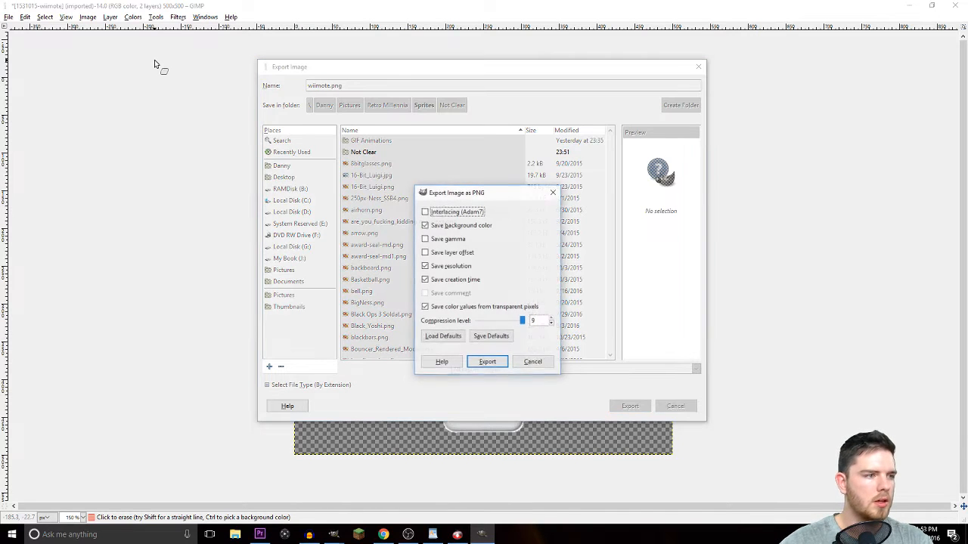
left_click(499, 361)
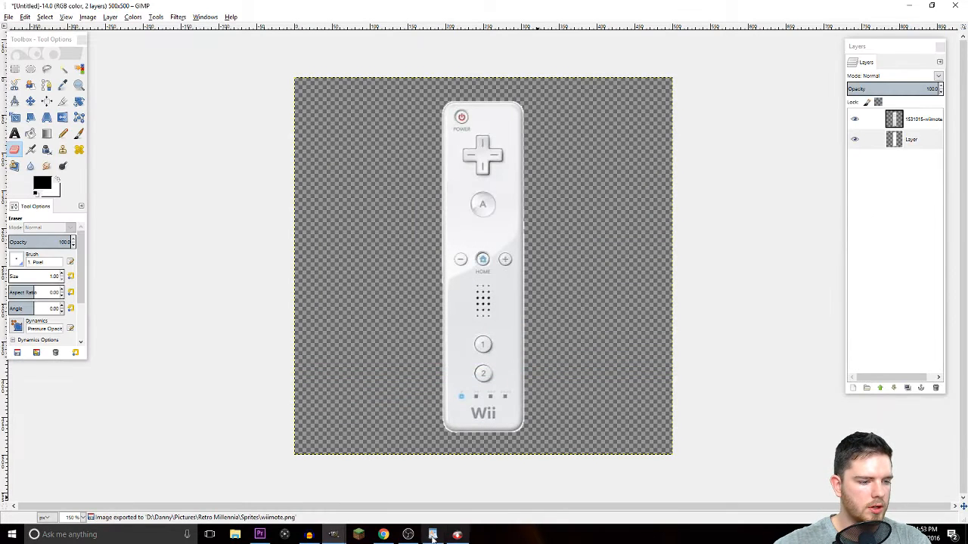
Switch to Premiere Pro and delete 1531015-wiimote.jpg from the project together with its timeline clip.
left_click(260, 534)
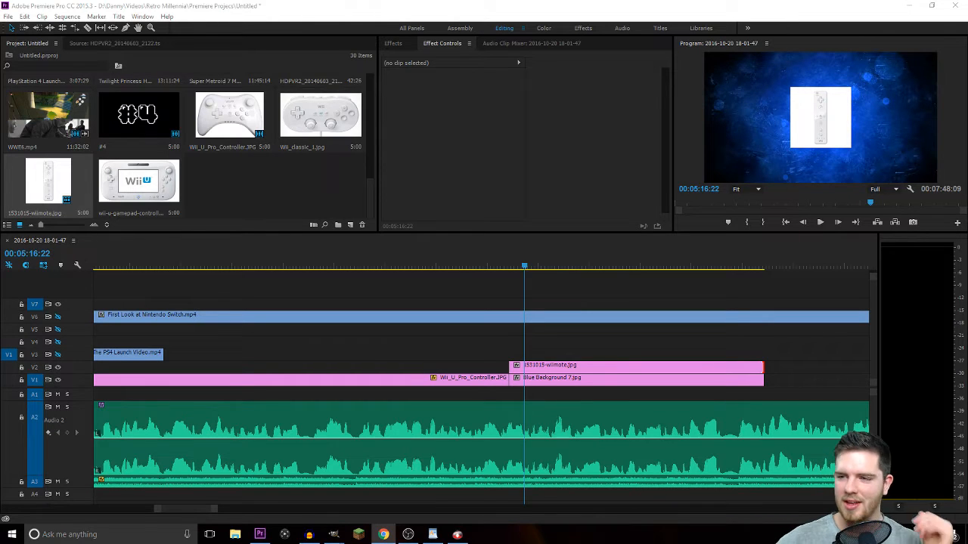
left_click(54, 200)
key("Delete")
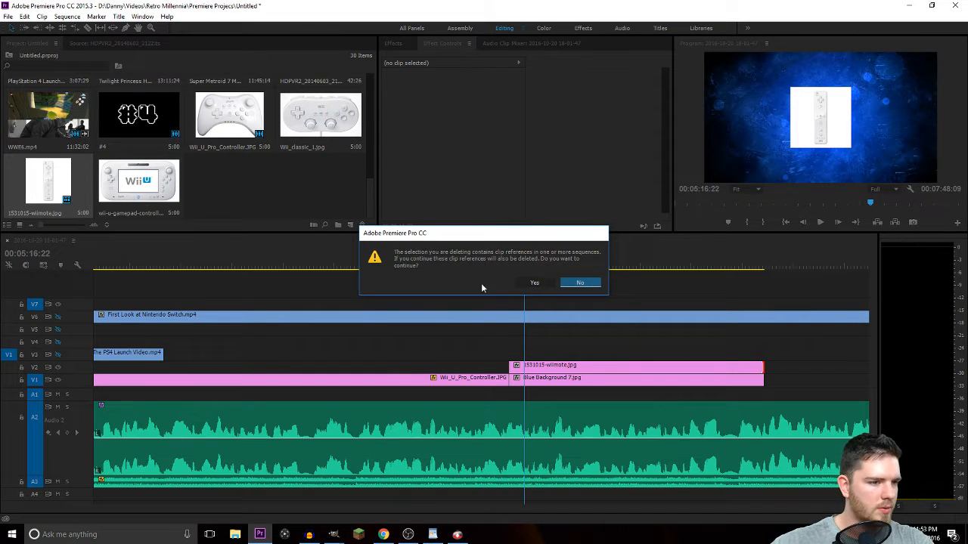
left_click(534, 283)
Import wiimote.png from the Sprites folder and place it on track V2 above the Blue Background 7.jpg clip.
double_click(208, 189)
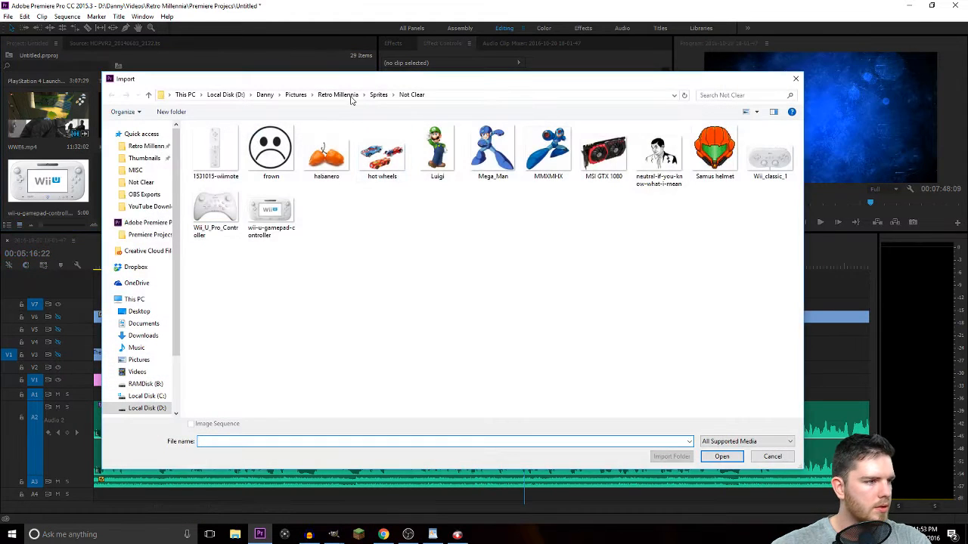
left_click(378, 95)
scroll(351, 341, "down", 3)
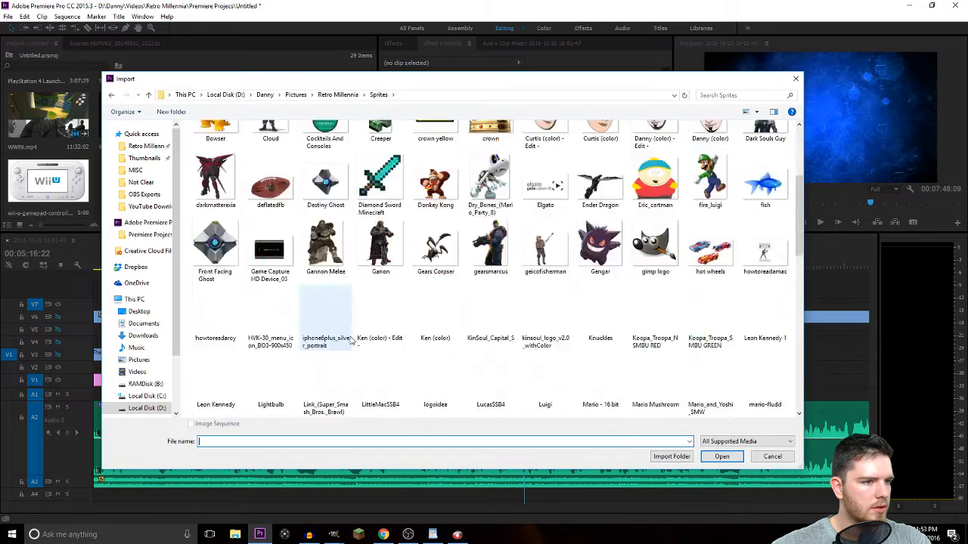
scroll(350, 342, "down", 10)
left_click(545, 321)
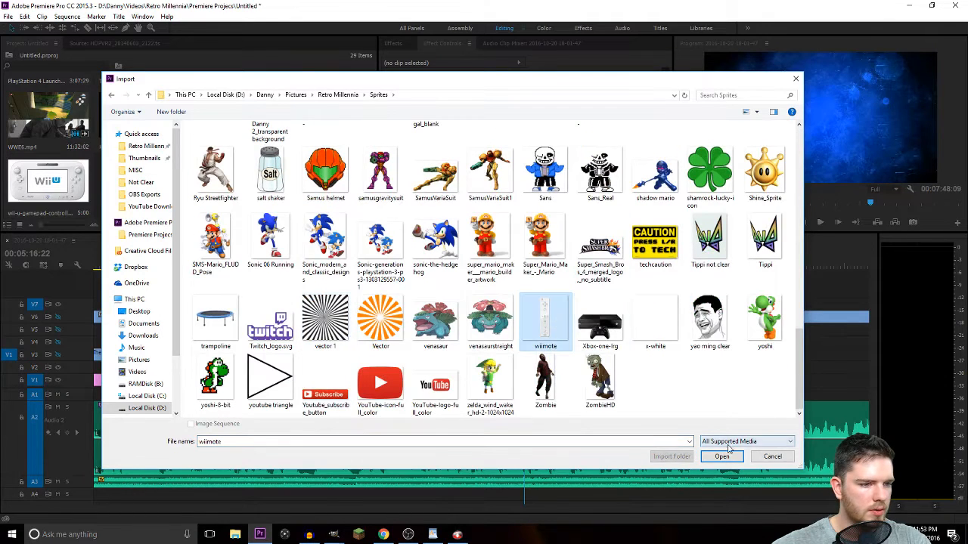
left_click(722, 456)
left_click_drag(135, 189, 515, 370)
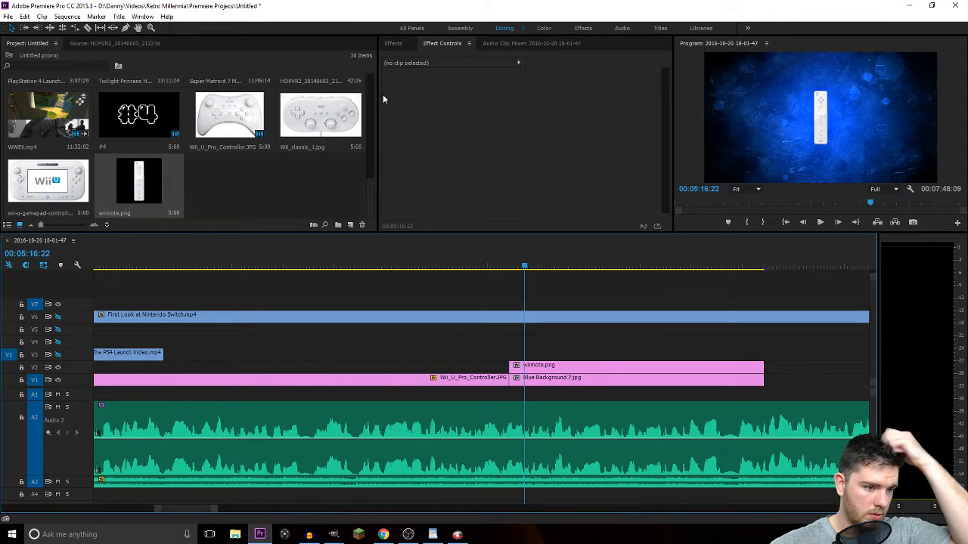
Scale the wiimote.png clip to 204, rotate it to -25.1° and position it at about 343, 722.
left_click(552, 370)
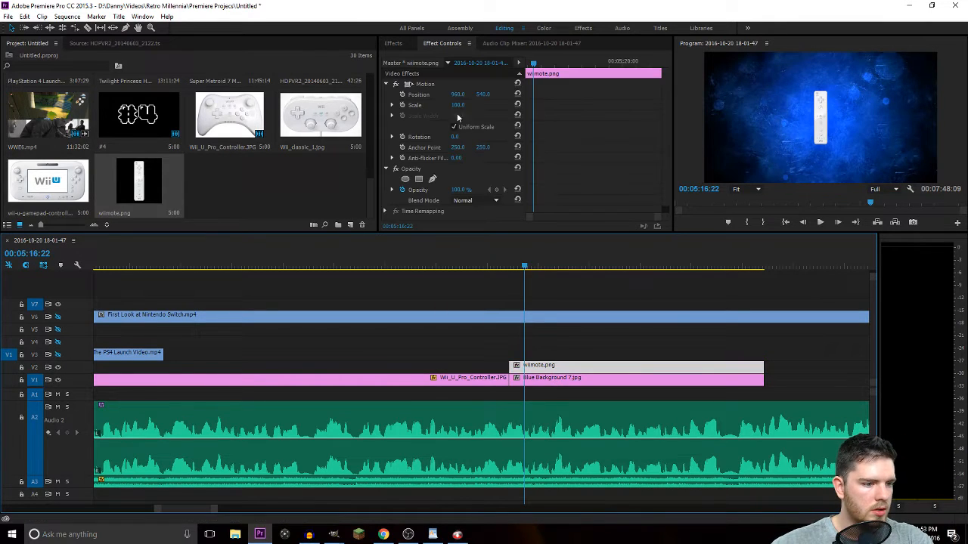
left_click_drag(457, 104, 514, 104)
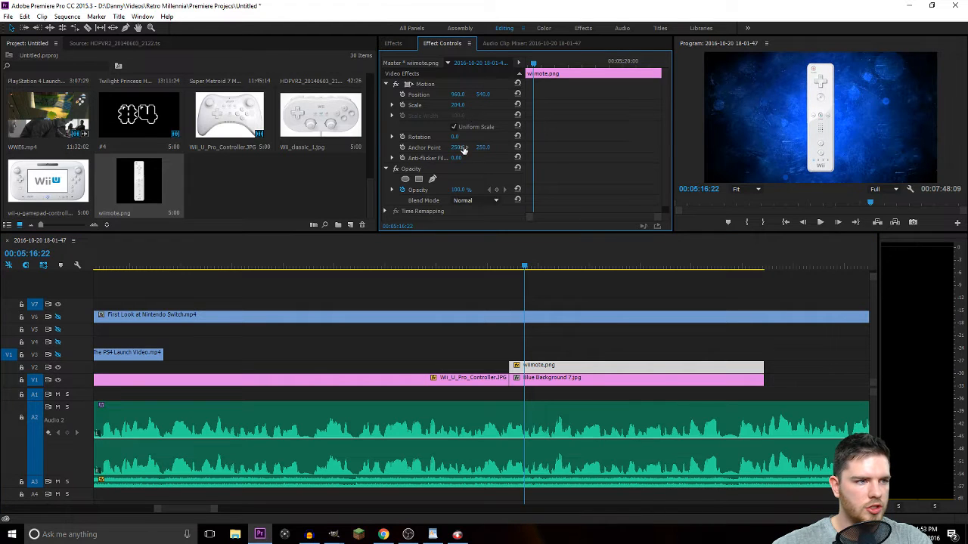
left_click_drag(456, 137, 438, 137)
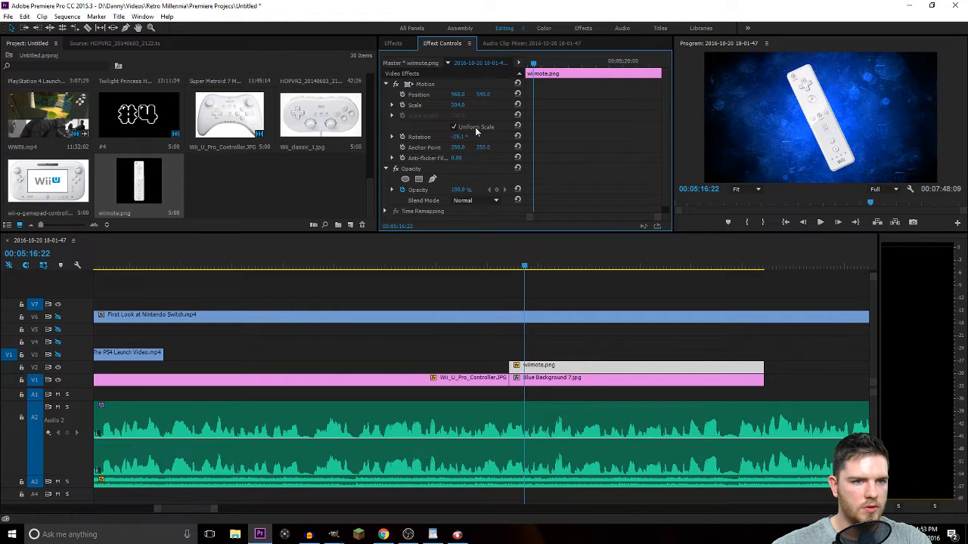
left_click_drag(458, 95, 419, 94)
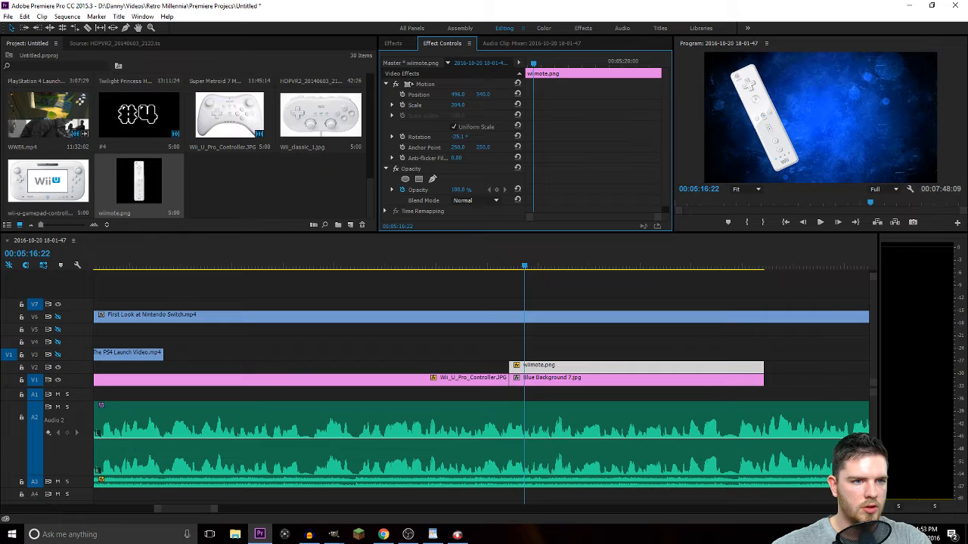
left_click_drag(482, 95, 427, 94)
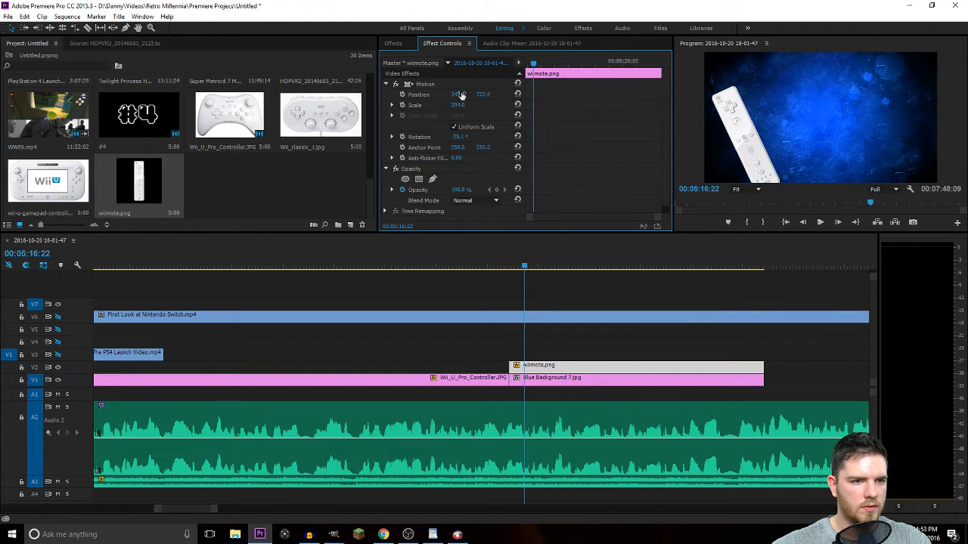
Delete Wii_U_Pro_Controller.JPG, Wii_classic_1.jpg and the Wii U GamePad image from the project along with their timeline clips.
left_click(212, 129)
left_click(62, 184, "shift")
key("Delete")
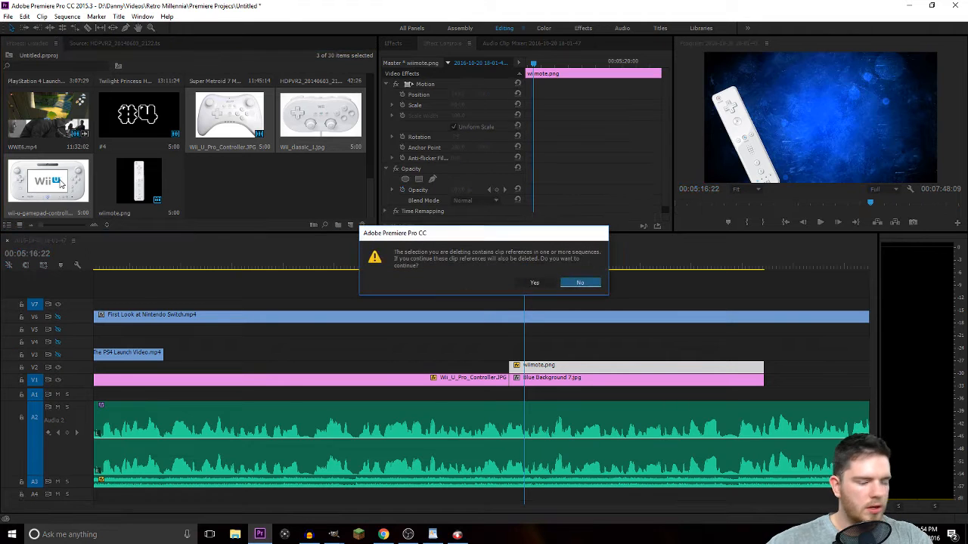
left_click(534, 282)
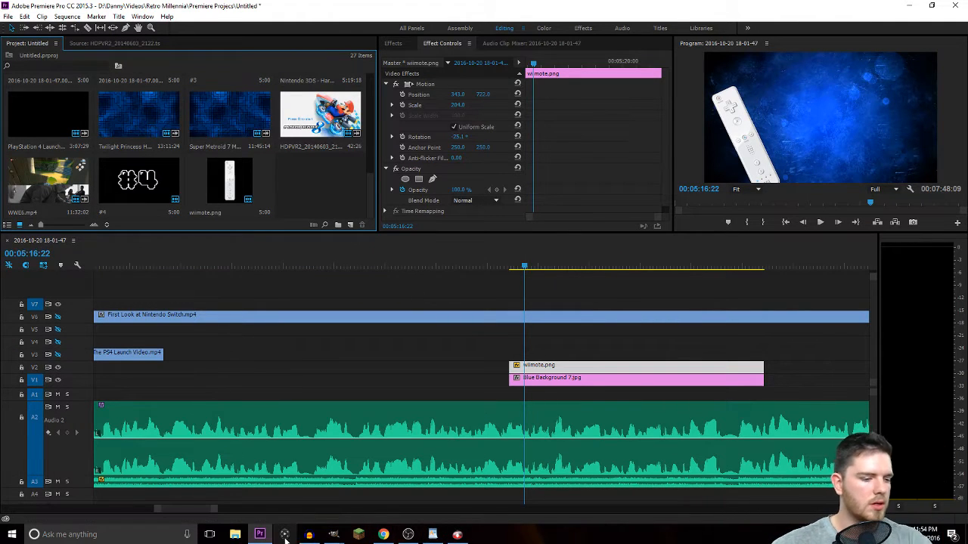
Switch to GIMP and open Wii_classic_1.jpg, Wii_U_Pro_Controller.JPG and wii-u-gamepad-controller.jpg together from the Not Clear folder.
mouse_move(333, 533)
left_click(353, 497)
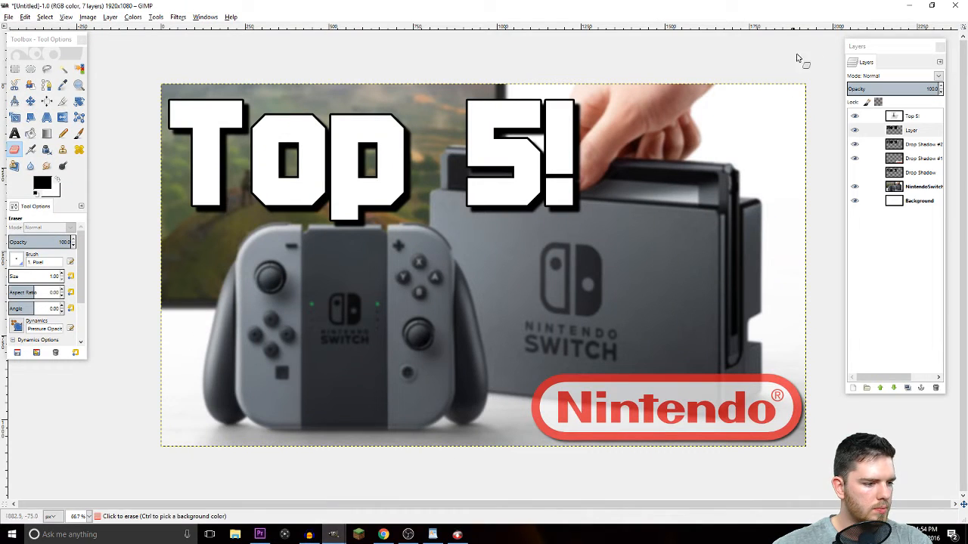
left_click(911, 5)
left_click(378, 497)
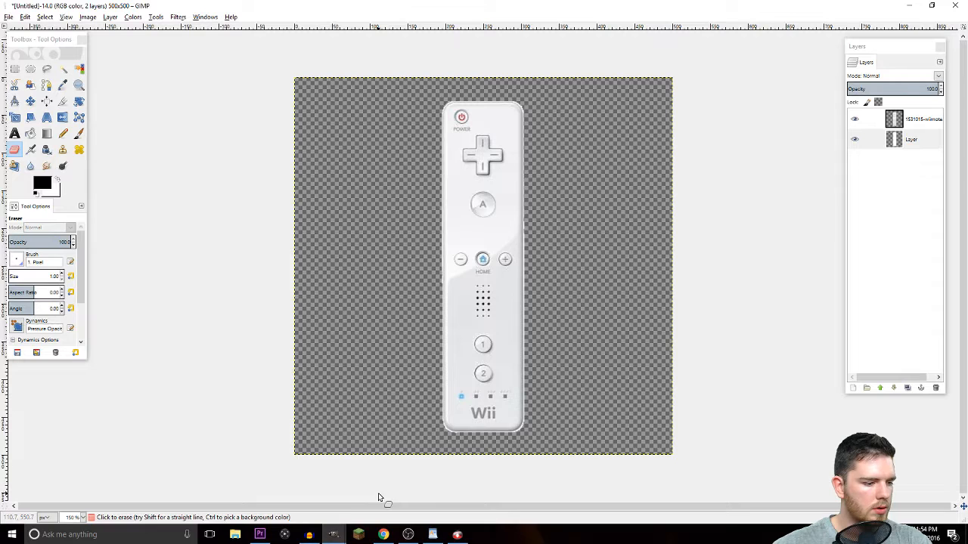
left_click(9, 16)
left_click(34, 49)
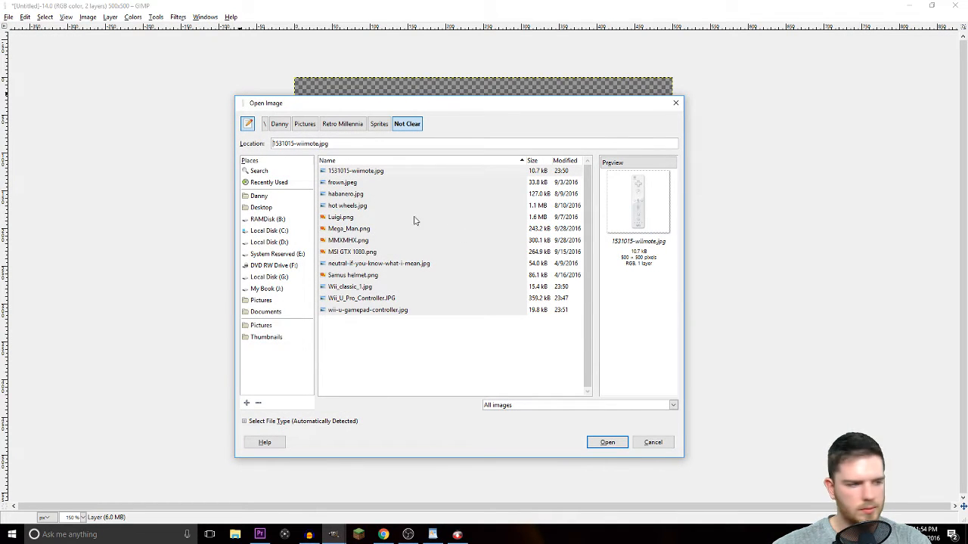
left_click(370, 288)
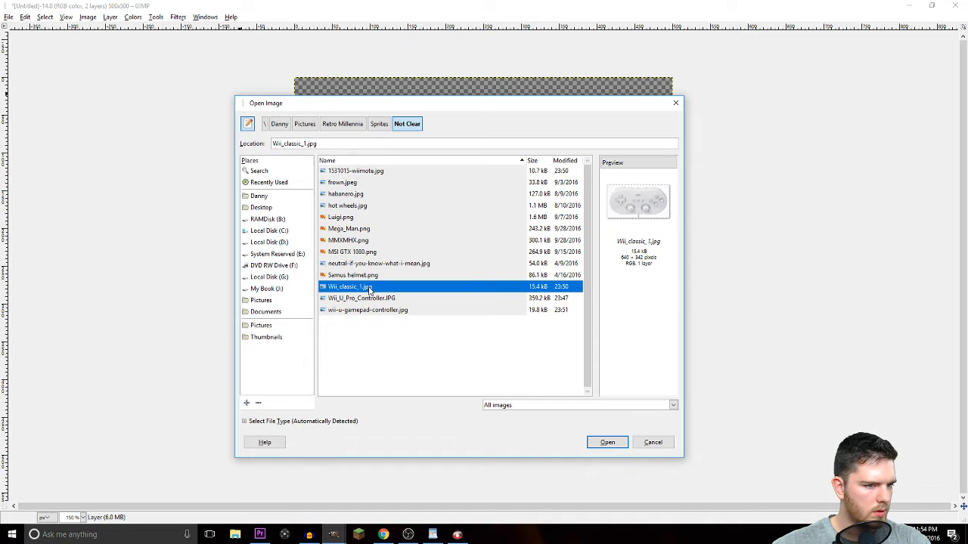
left_click(371, 310, "shift")
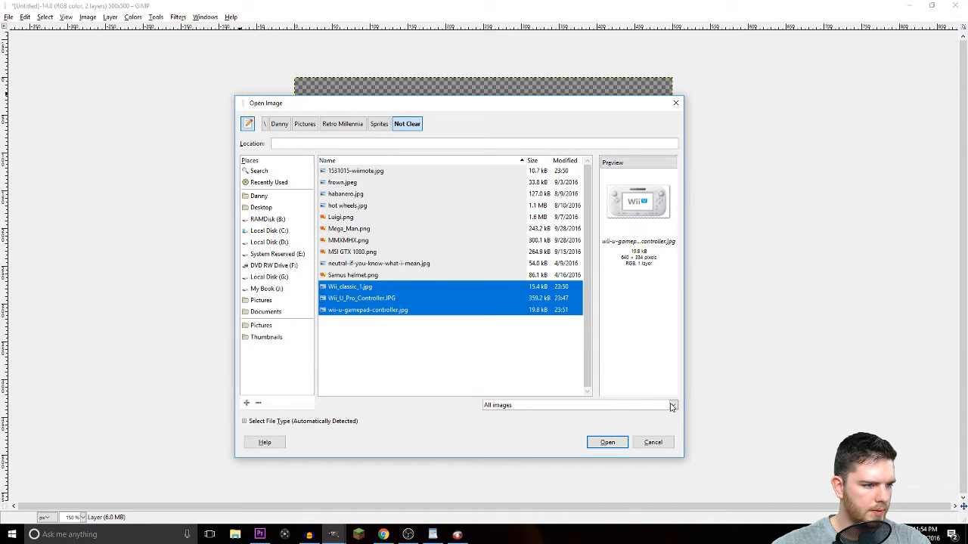
left_click(608, 442)
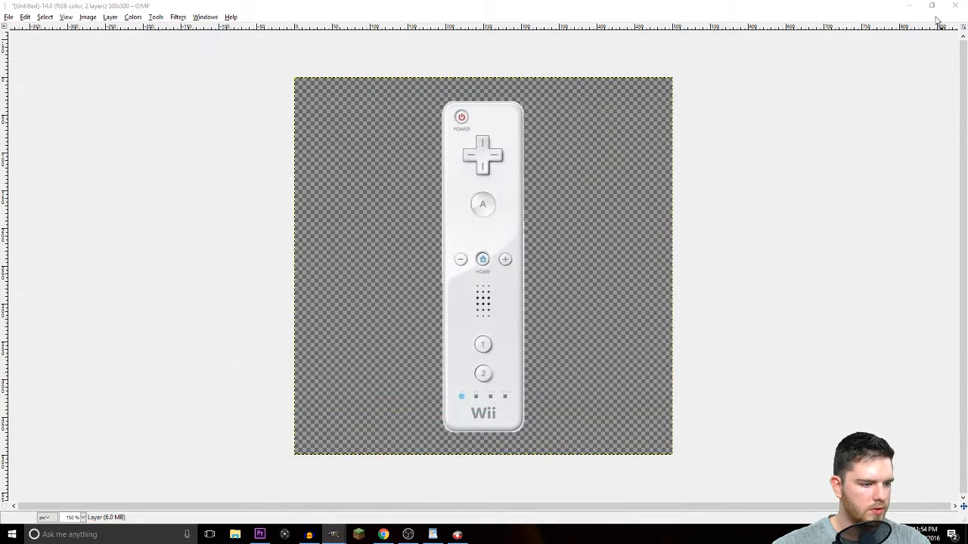
Close the Wii Remote image without saving and maximize the wii-u-gamepad-controller.jpg image window.
left_click(955, 6)
left_click(500, 330)
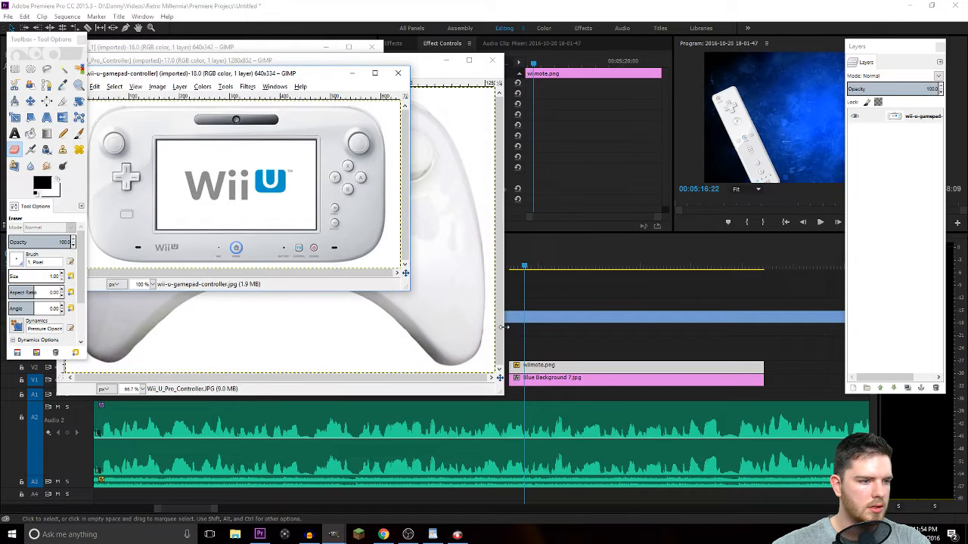
left_click(375, 72)
Add an alpha channel to the Wii U gamepad image, delete its white background using Fuzzy Select, and clear the selection.
right_click(935, 121)
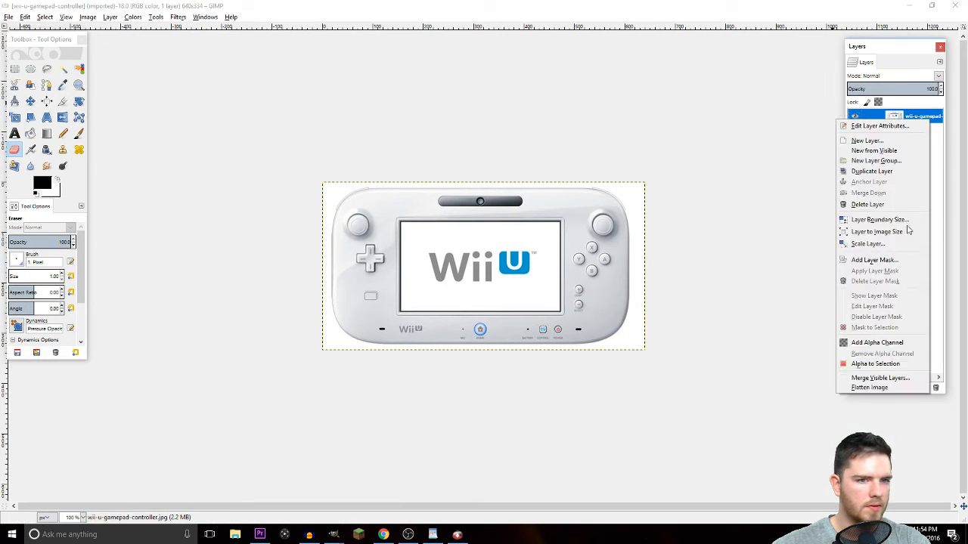
left_click(880, 342)
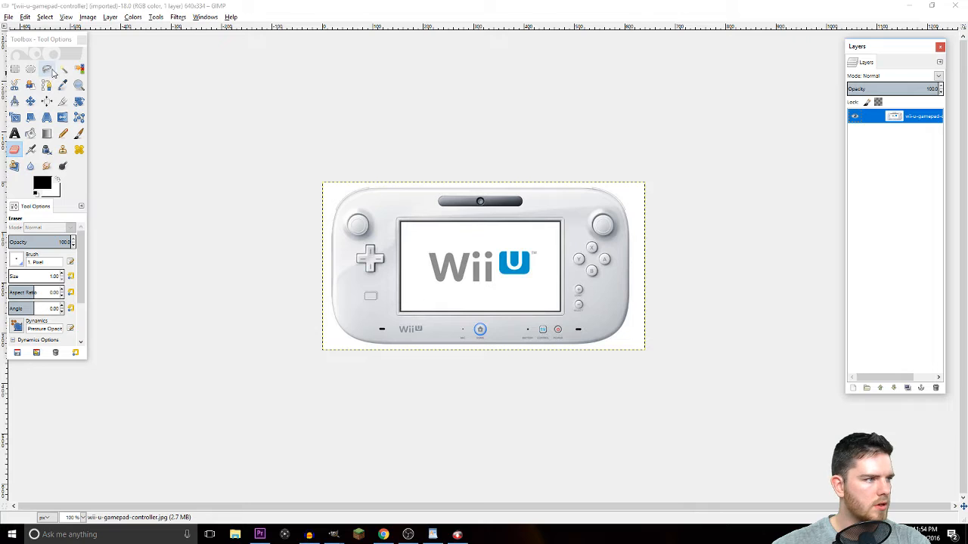
left_click(63, 69)
left_click(330, 191)
key("Delete")
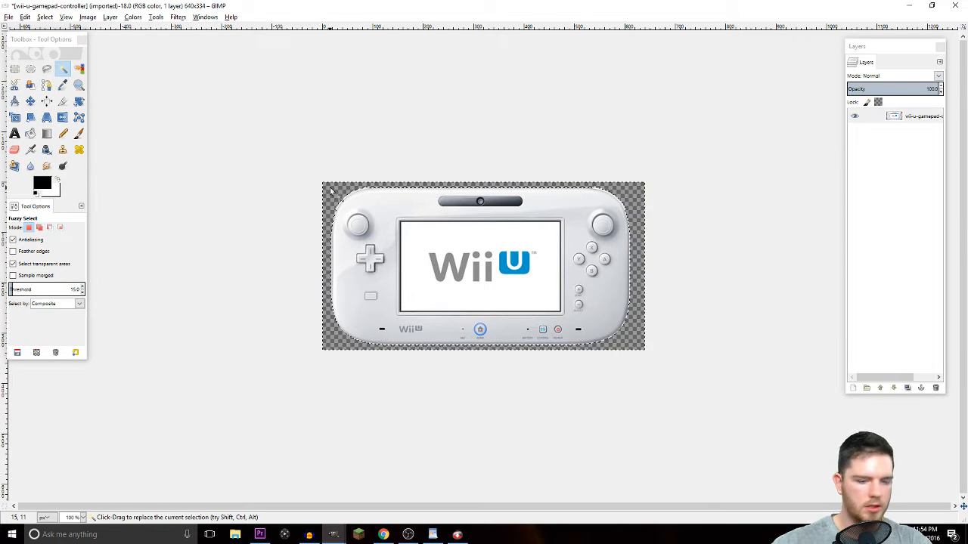
key("ctrl+shift+a")
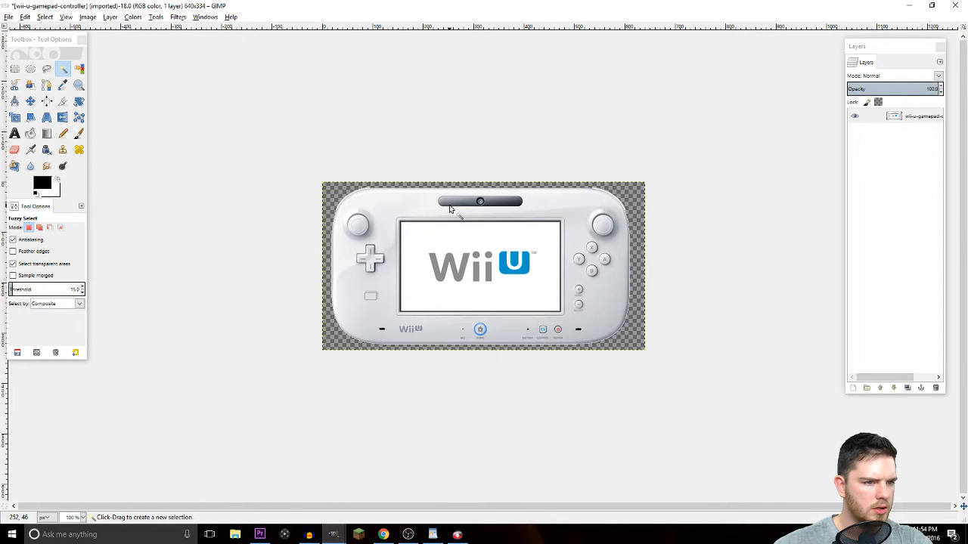
Export the transparent gamepad image to the Sprites folder as wii-u-gamepad-controller.png.
key("ctrl+shift+e")
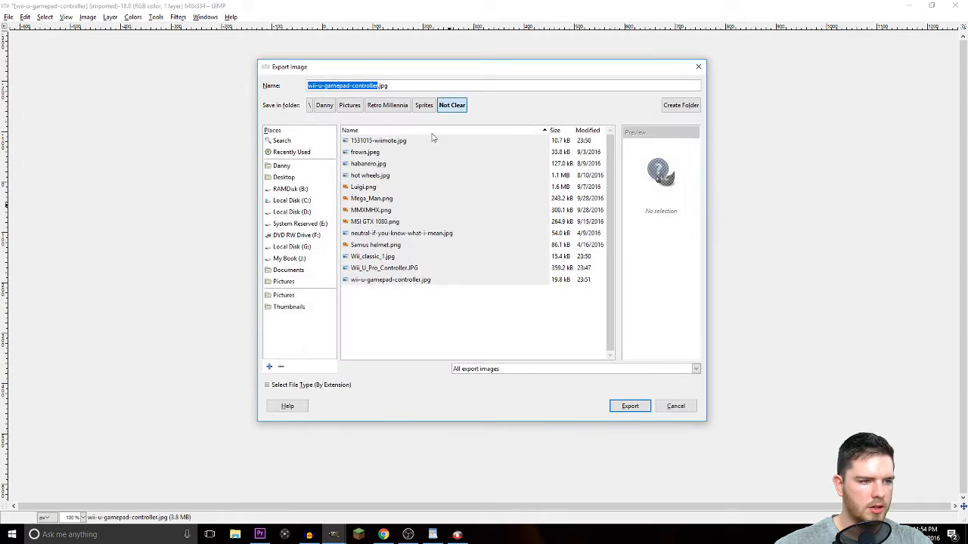
left_click(418, 106)
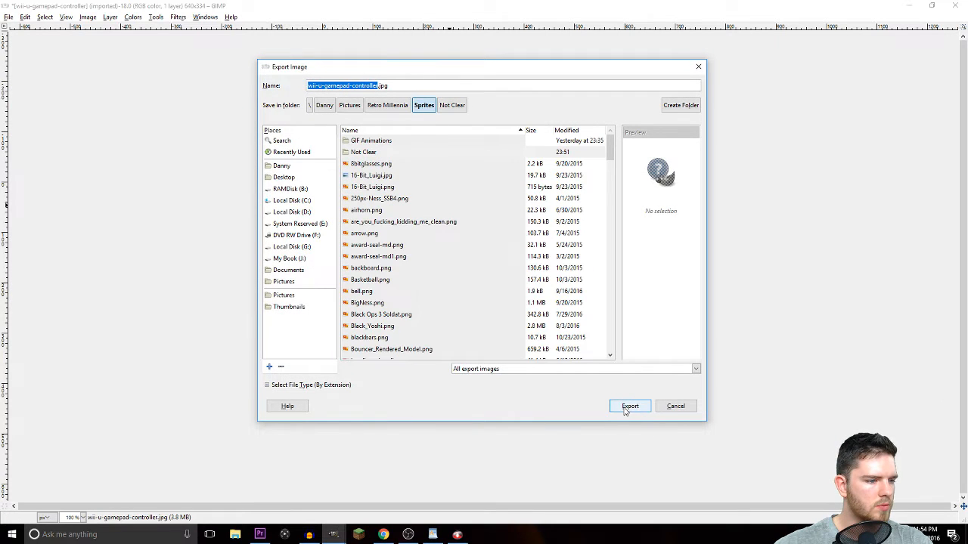
left_click(417, 85)
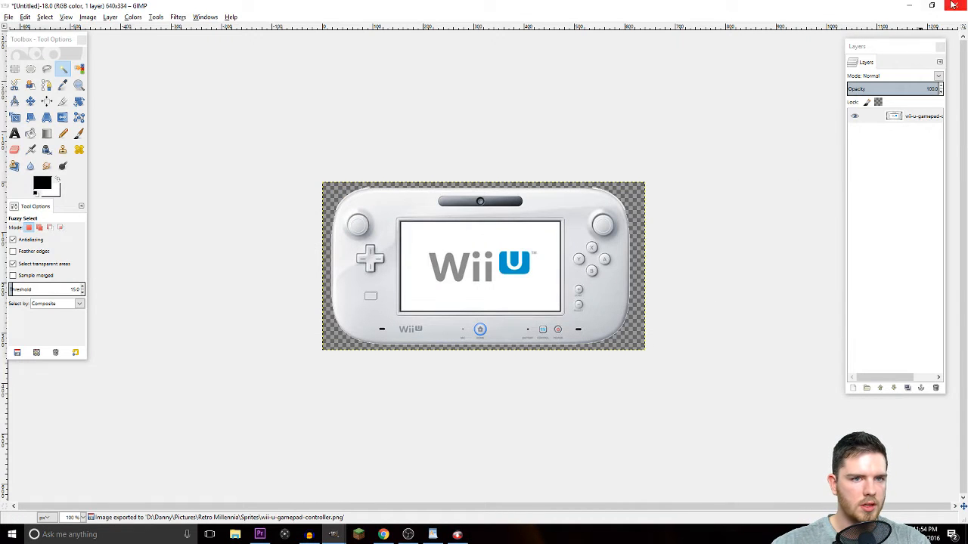
Close the gamepad and Wii_U_Pro_Controller.JPG images without saving, and maximize the Wii_classic_1.jpg window.
left_click(954, 5)
left_click(497, 331)
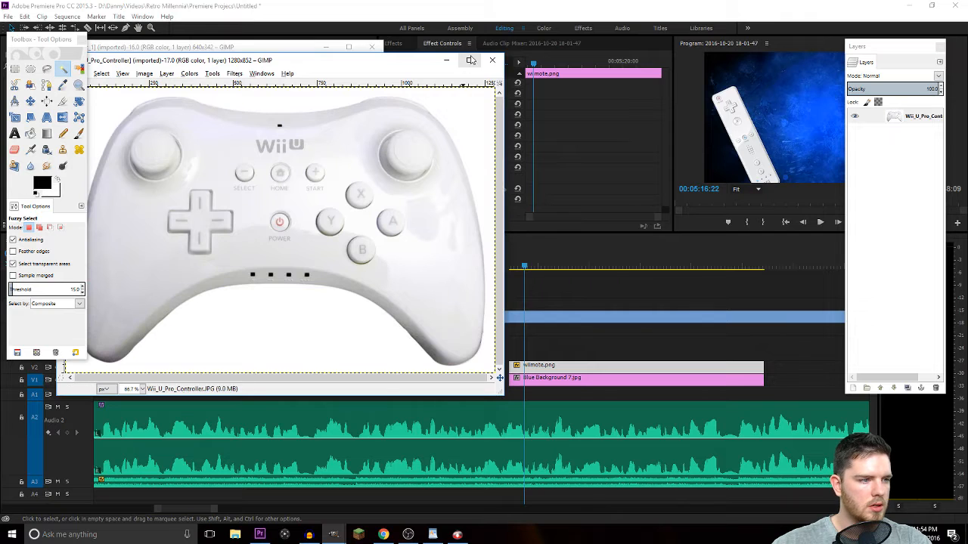
left_click(490, 60)
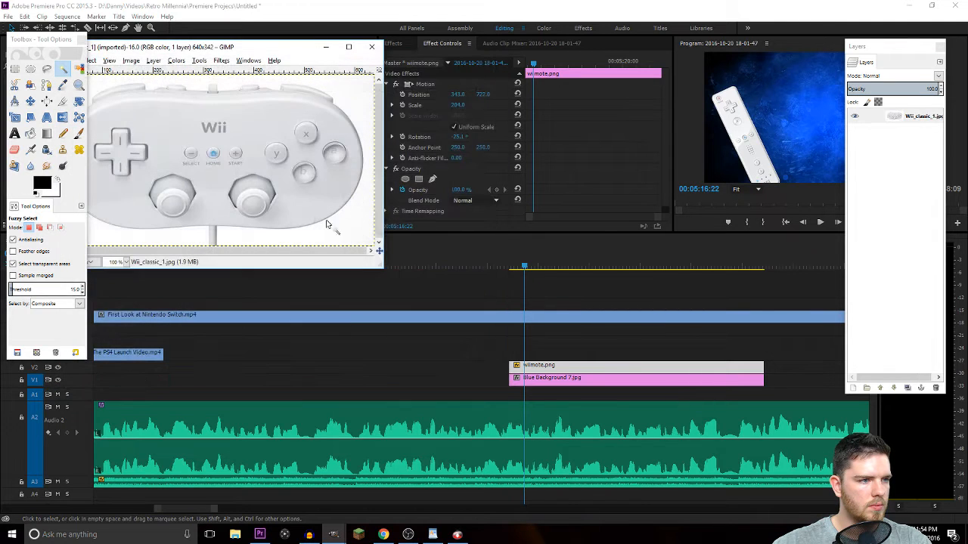
left_click(349, 47)
Add an alpha channel to Wii_classic_1.jpg and try to delete its white background using Fuzzy Select.
right_click(869, 117)
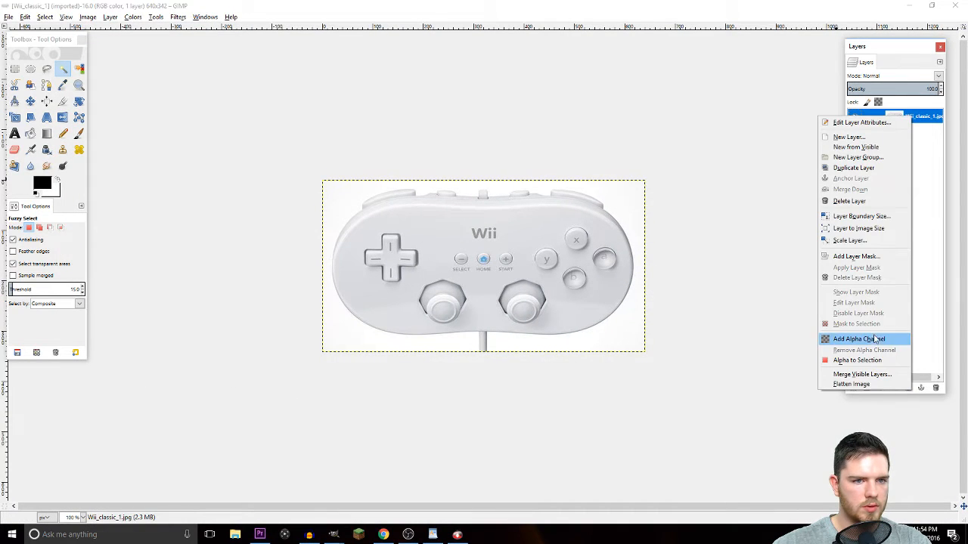
left_click(862, 340)
left_click(632, 207)
key("Delete")
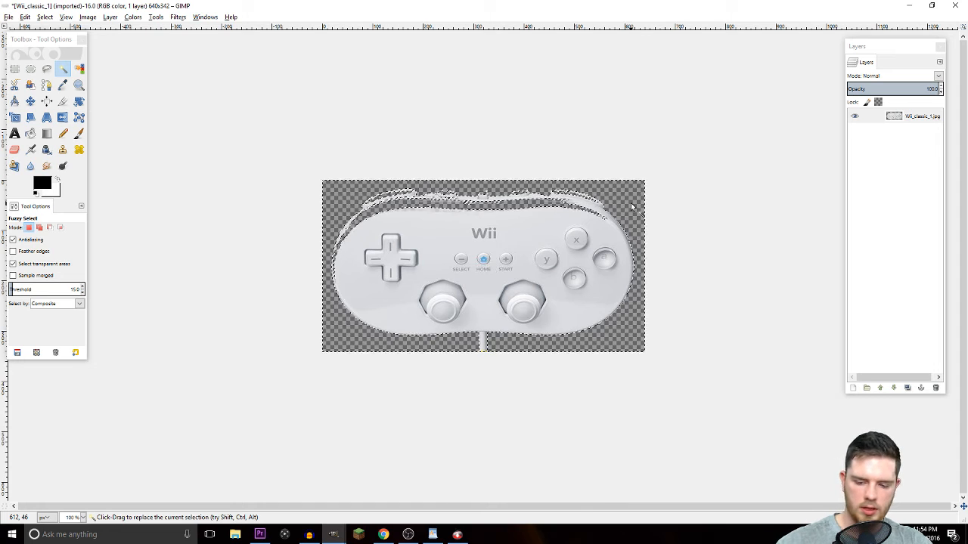
key("ctrl+z")
key("ctrl+shift+a")
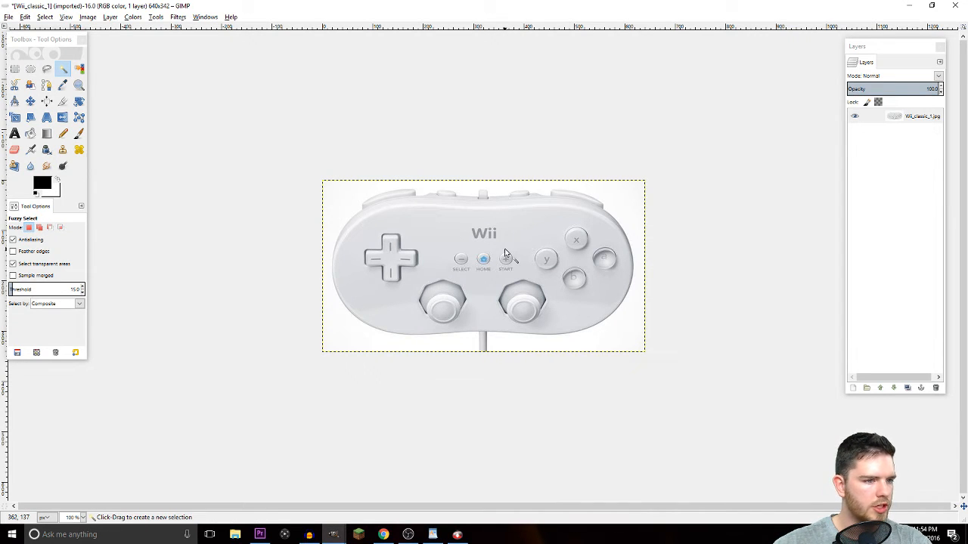
Try to make the Wii_classic_1.jpg background transparent by applying Color to Alpha with white to the whole image.
right_click(869, 117)
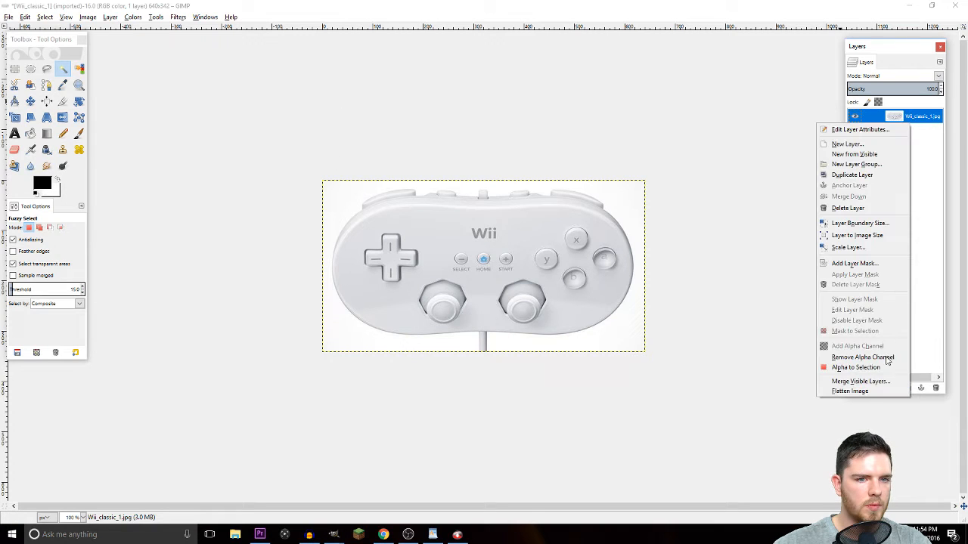
left_click(888, 358)
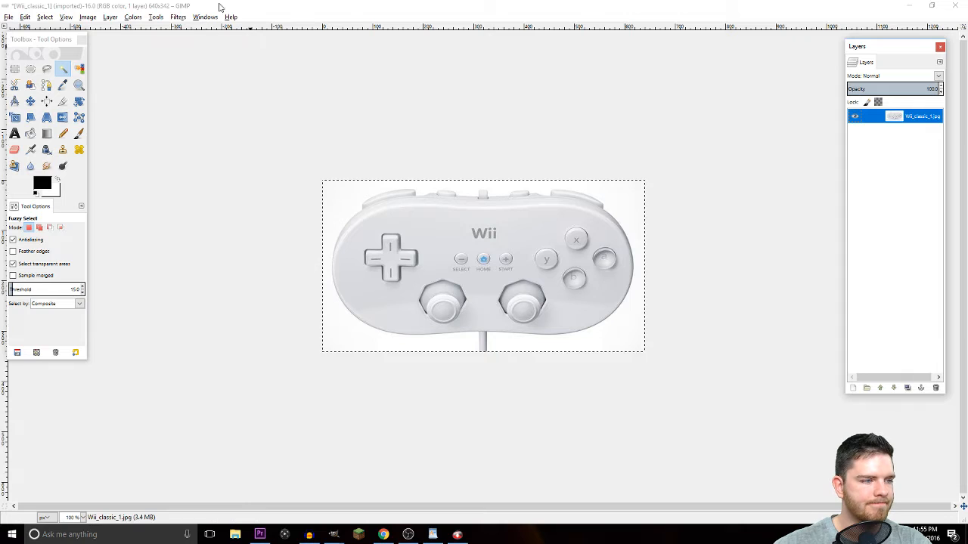
left_click(135, 17)
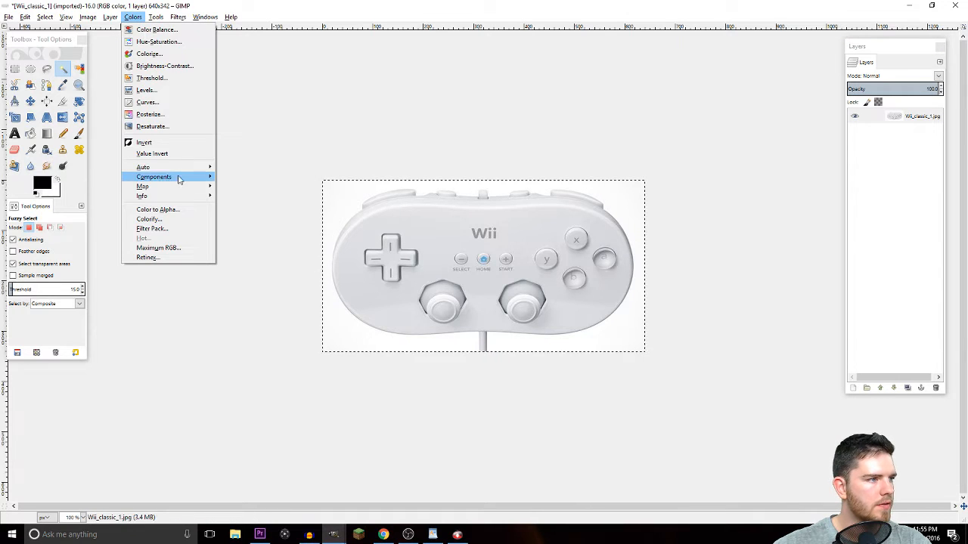
left_click(179, 210)
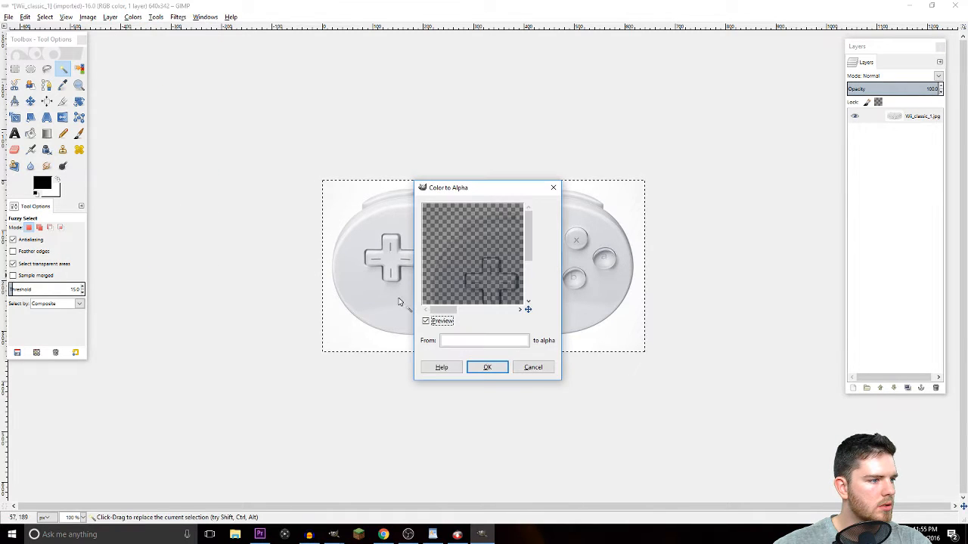
left_click(487, 369)
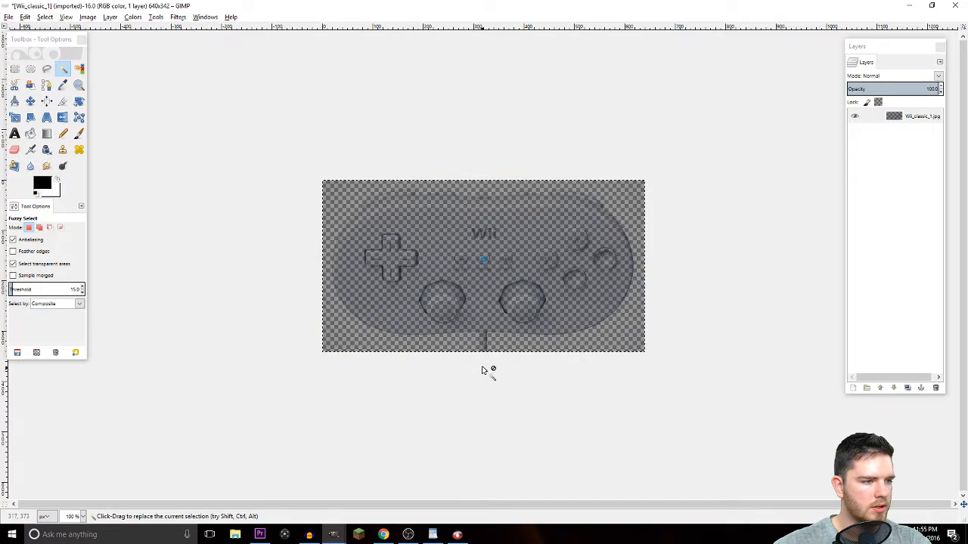
key("shift+ctrl")
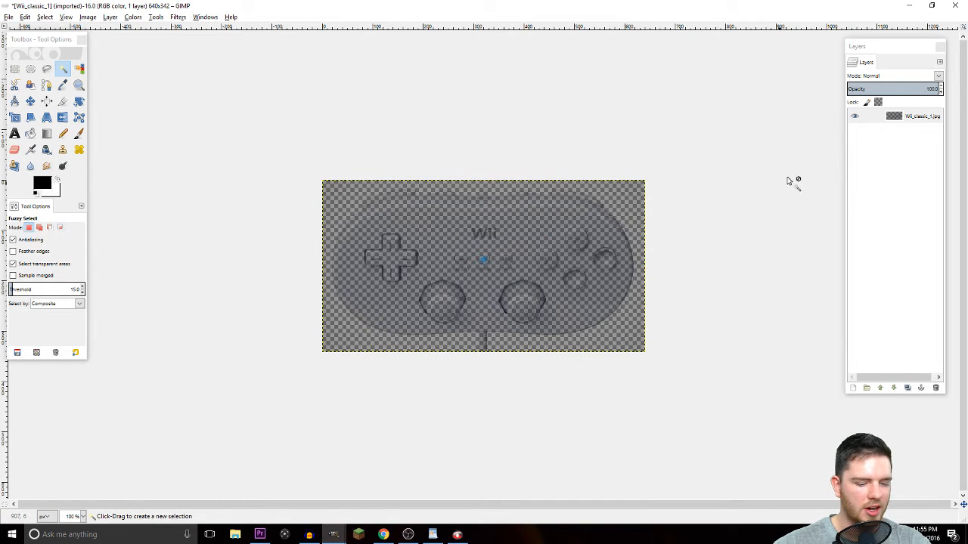
left_click(874, 140)
key("ctrl+z")
key("ctrl+z")
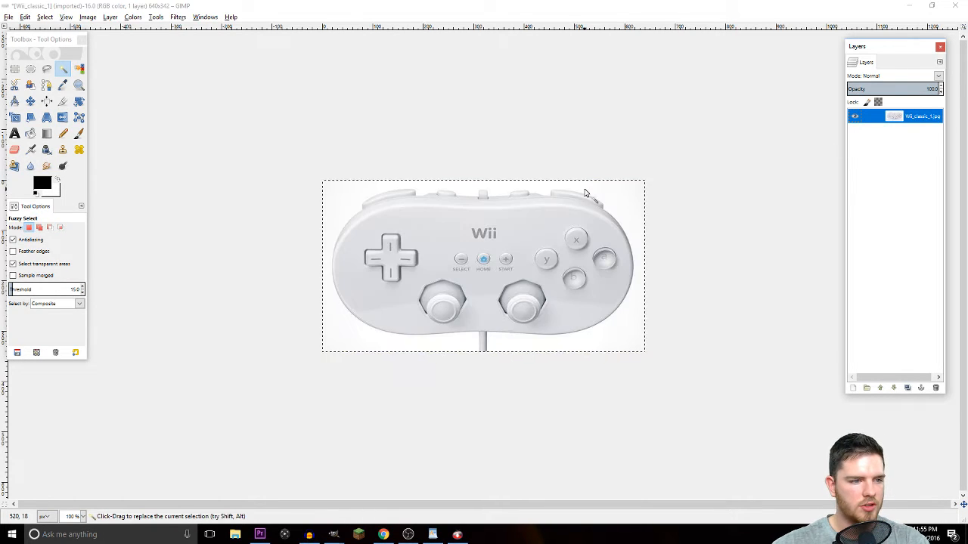
Close the Wii_classic_1.jpg image without saving and return to Premiere Pro.
key("alt+Tab")
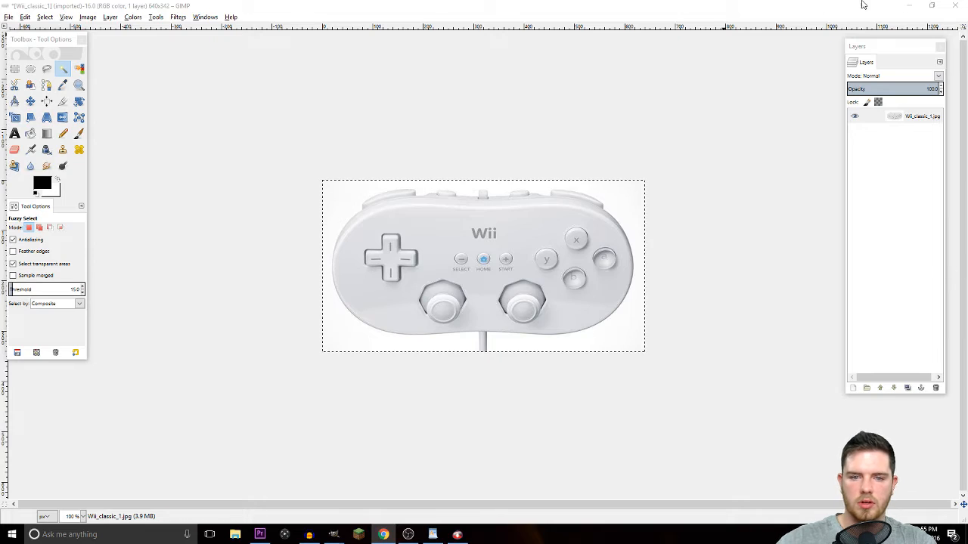
left_click(954, 5)
left_click(483, 320)
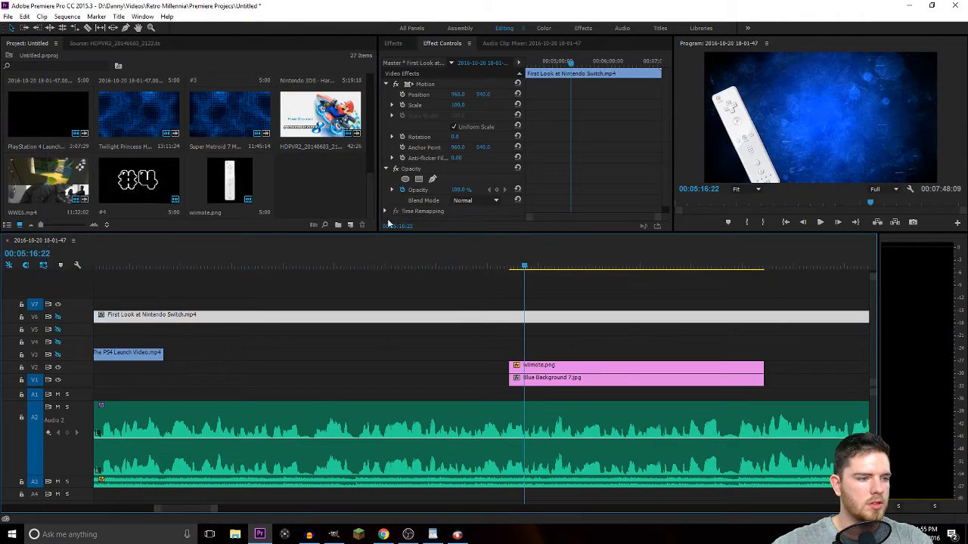
Import the wii classic controller and wii-u-gamepad-controller images from the Sprites folder into the project.
double_click(351, 178)
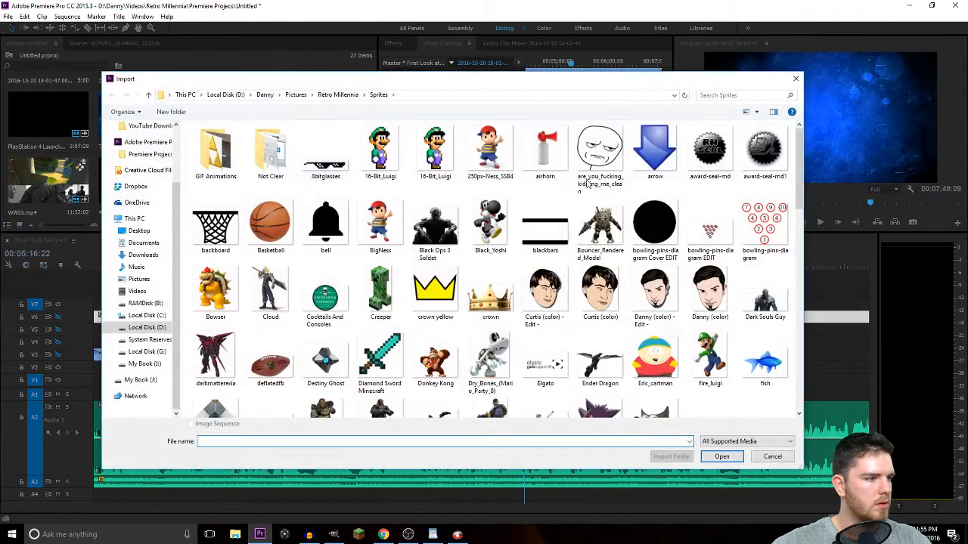
scroll(589, 343, "down", 3)
scroll(589, 342, "down", 5)
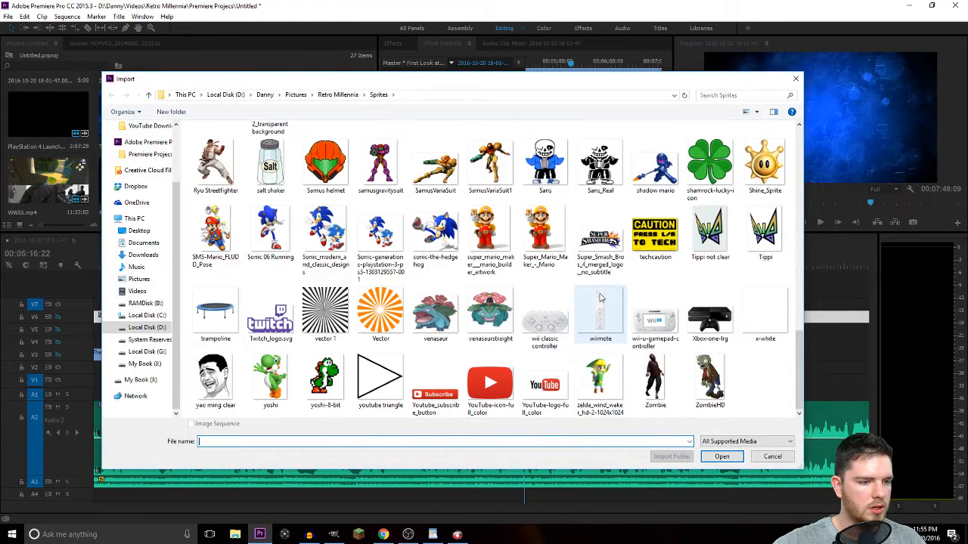
left_click(600, 311)
left_click(549, 324)
left_click(648, 316, "ctrl")
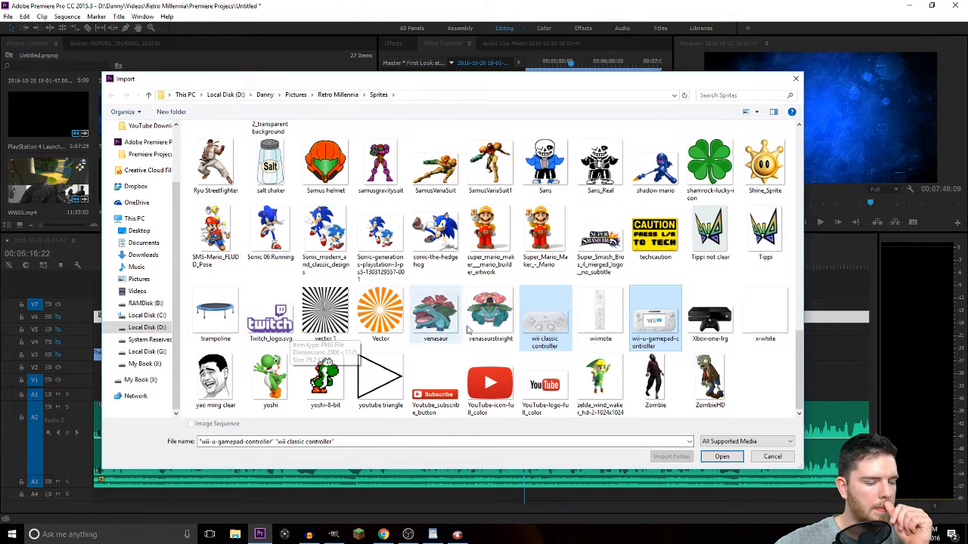
left_click(729, 459)
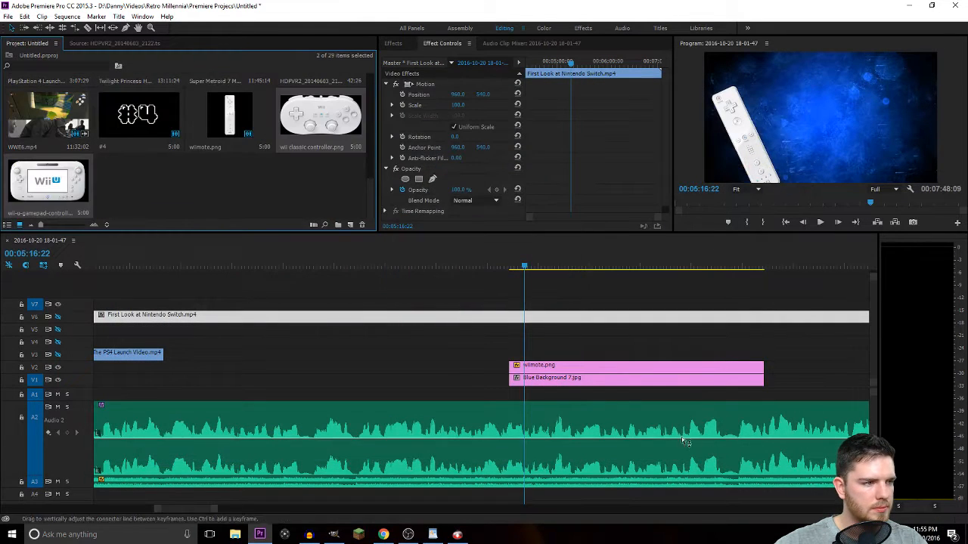
Import Wii_U_Pro_Controller from the Not Clear folder inside Sprites into the project.
left_click(215, 195)
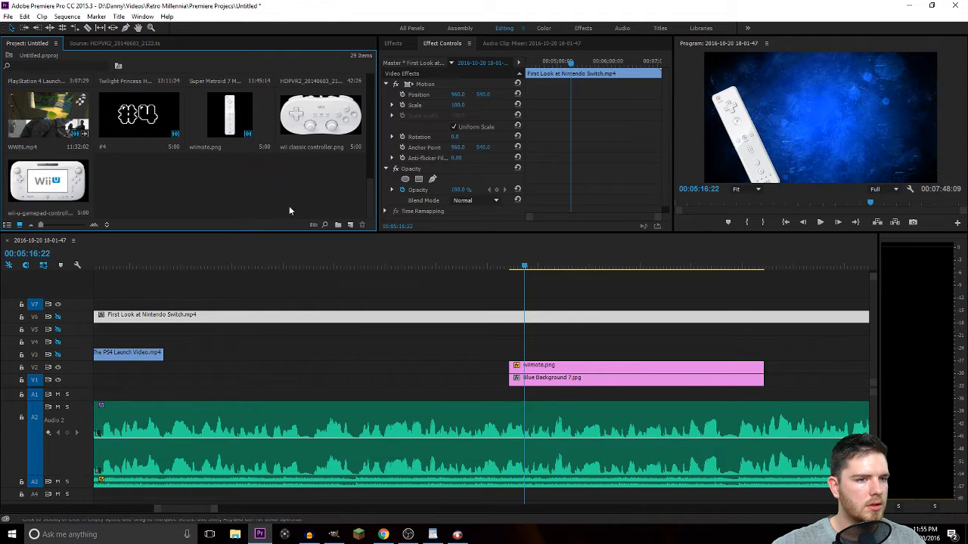
double_click(281, 185)
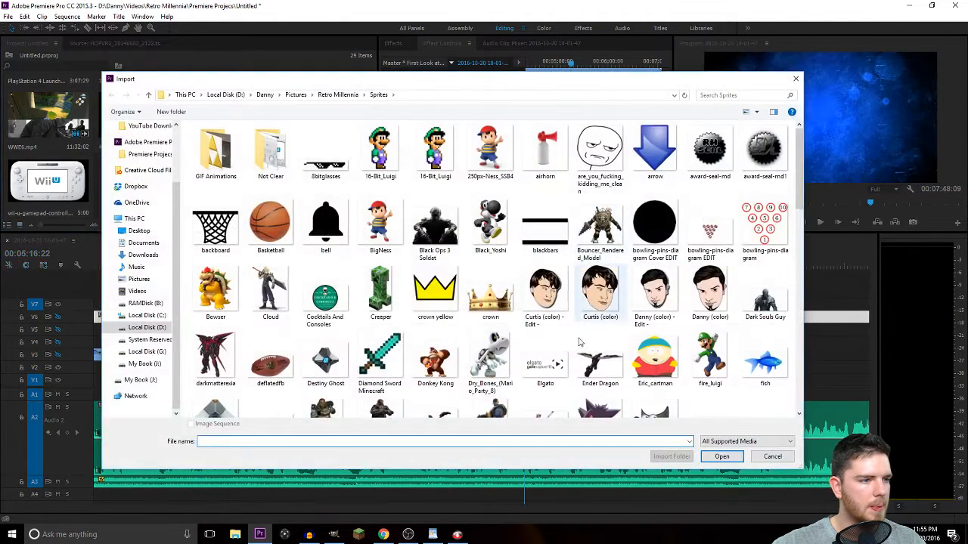
left_click(337, 94)
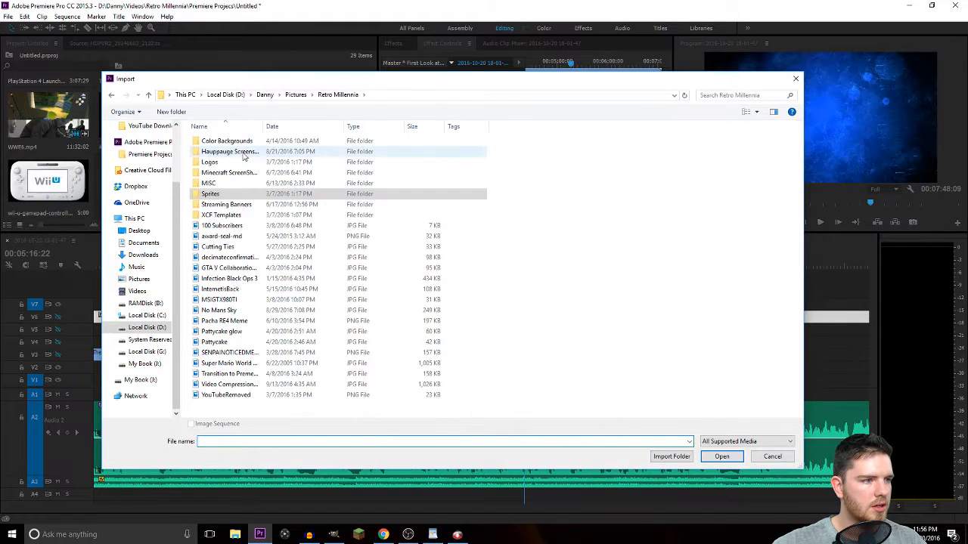
double_click(234, 195)
double_click(271, 151)
left_click(216, 213)
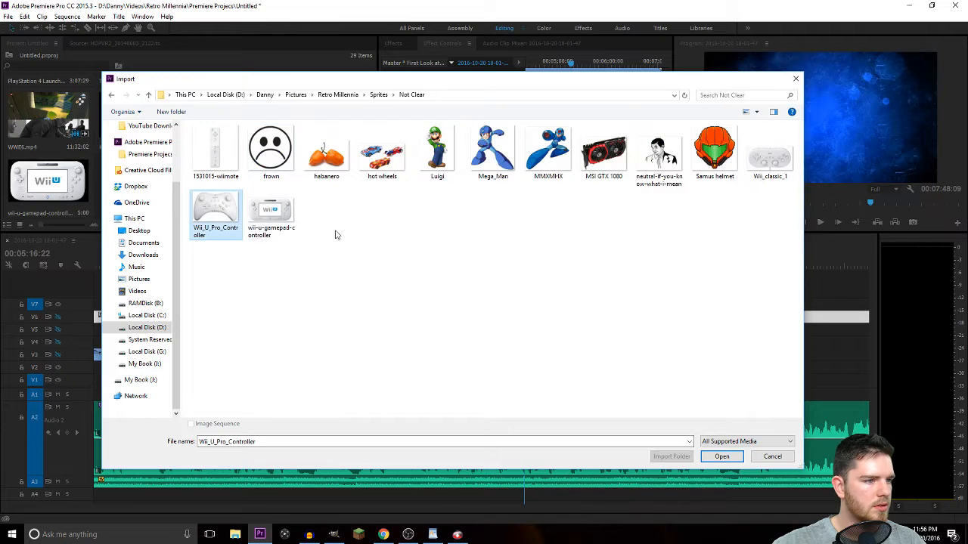
left_click(719, 456)
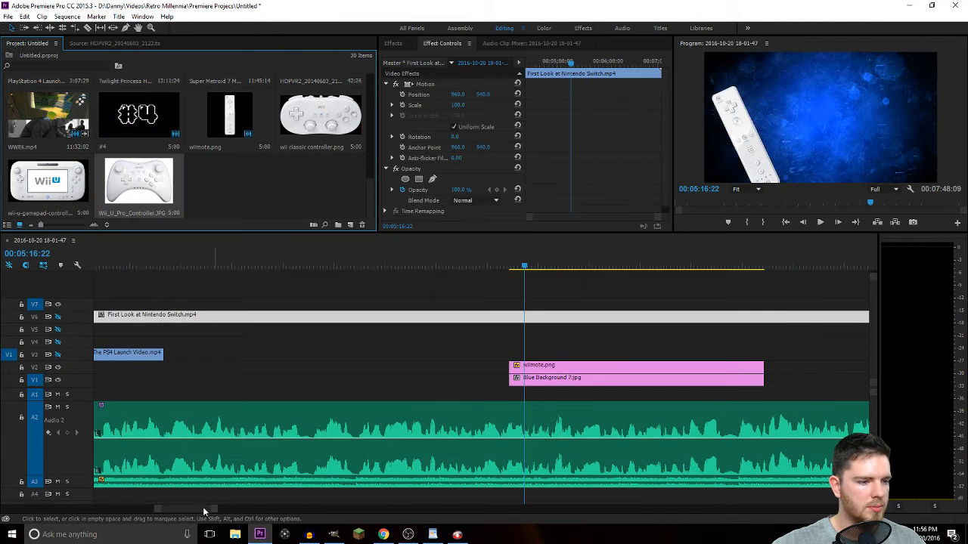
Place Wii_U_Pro_Controller.JPG on track V1 directly after the last First Look at Nintendo Switch clip, and play back its start.
left_click_drag(203, 509, 195, 510)
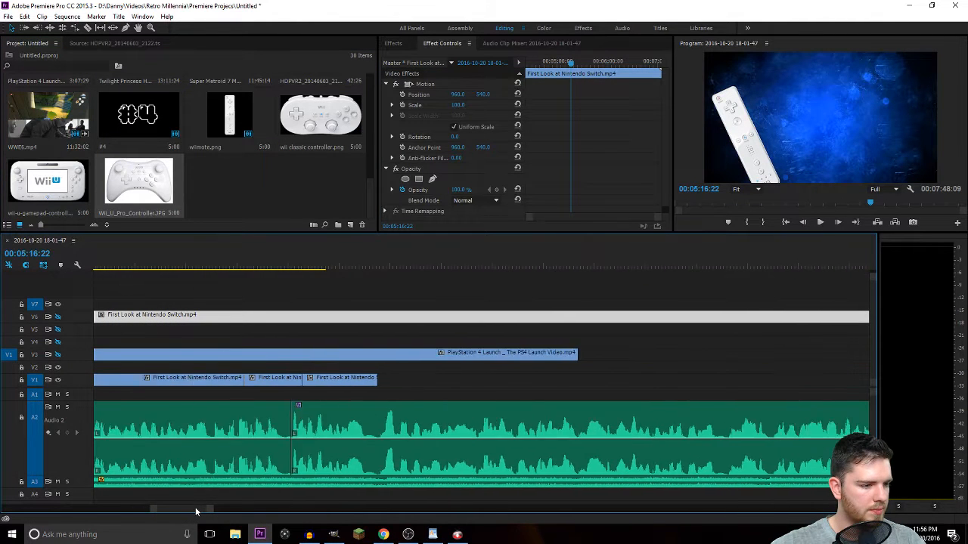
left_click_drag(155, 192, 327, 383)
left_click(321, 266)
key("space")
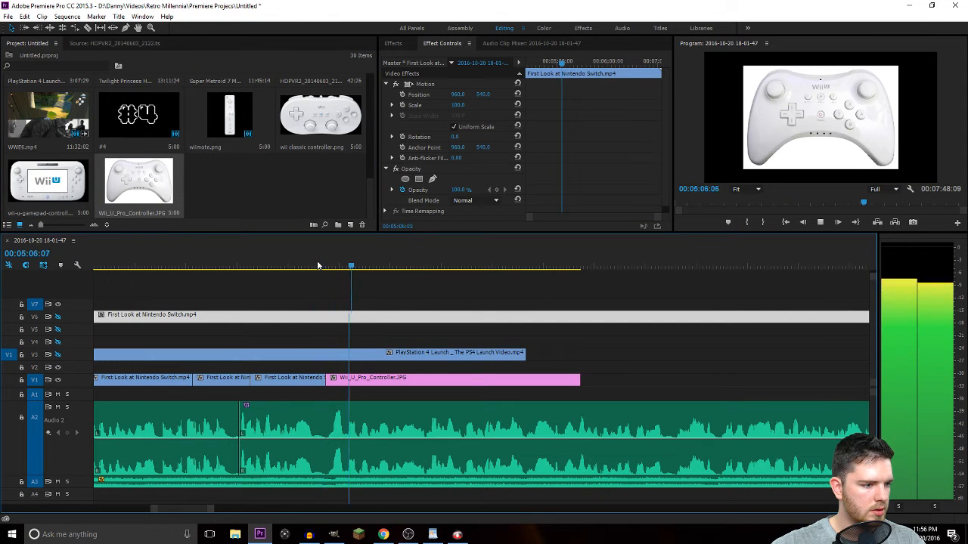
left_click_drag(387, 266, 330, 266)
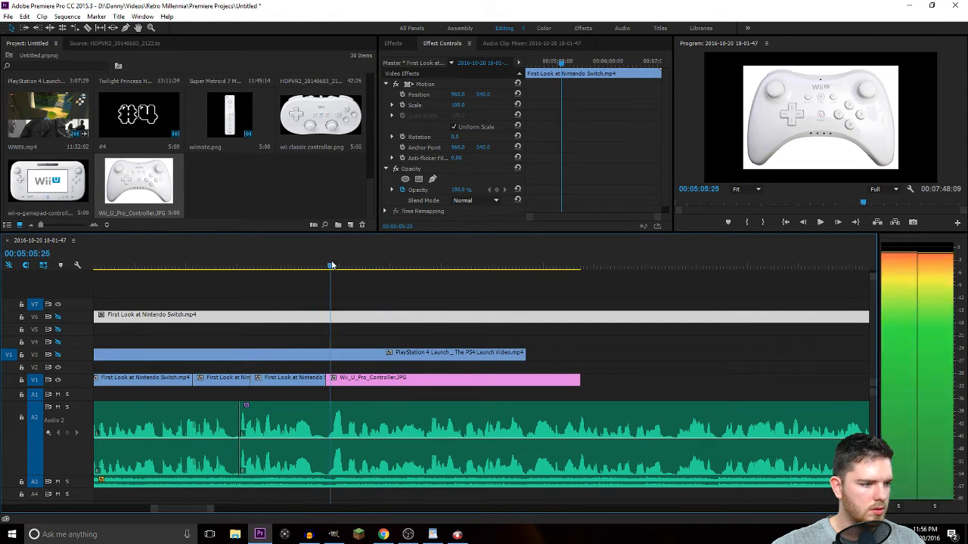
Enlarge the Wii_U_Pro_Controller.JPG clip until it fills the width of the frame.
left_click(387, 379)
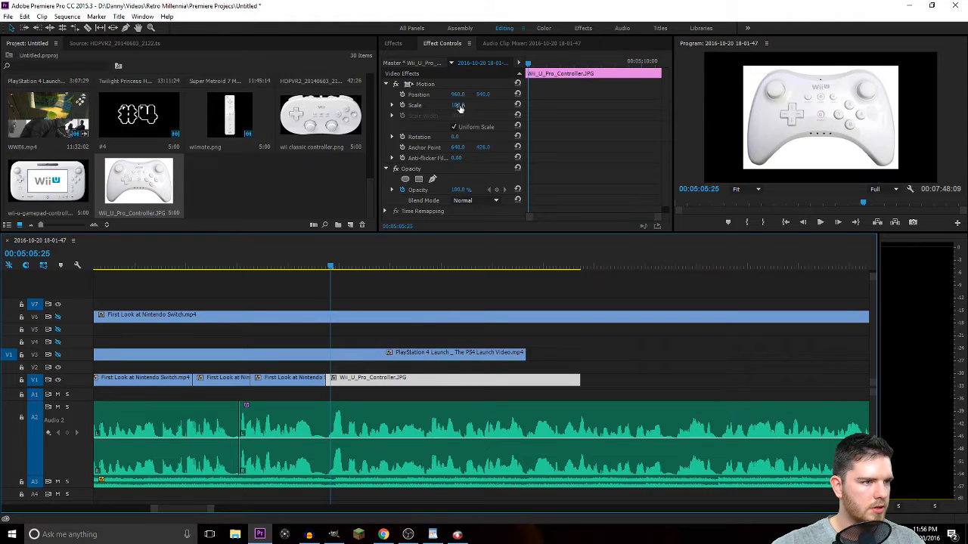
left_click_drag(458, 105, 497, 105)
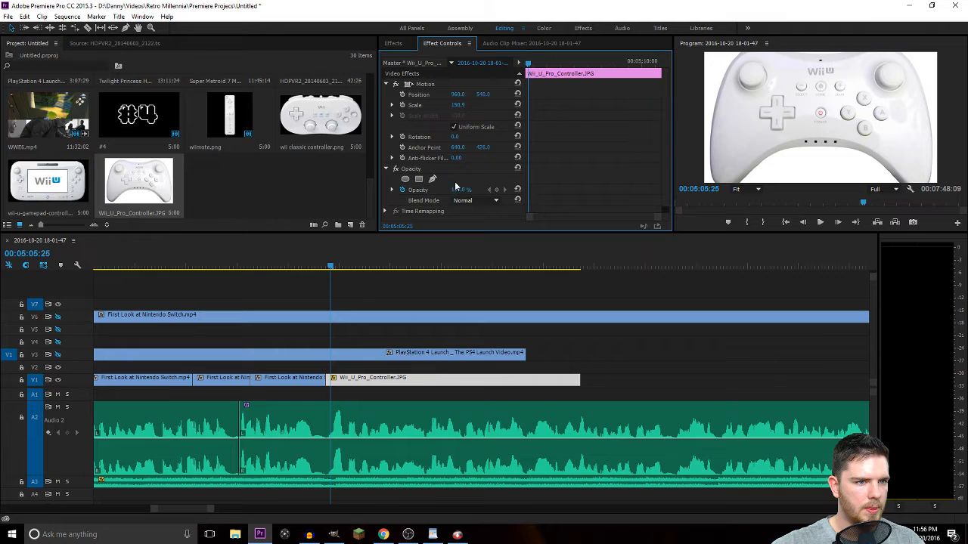
Animate the Wii_U_Pro_Controller.JPG clip's Scale from 150.9 at its start to 168.9 at its end, and play back the zoom.
key("Left")
key("Left")
key("Left")
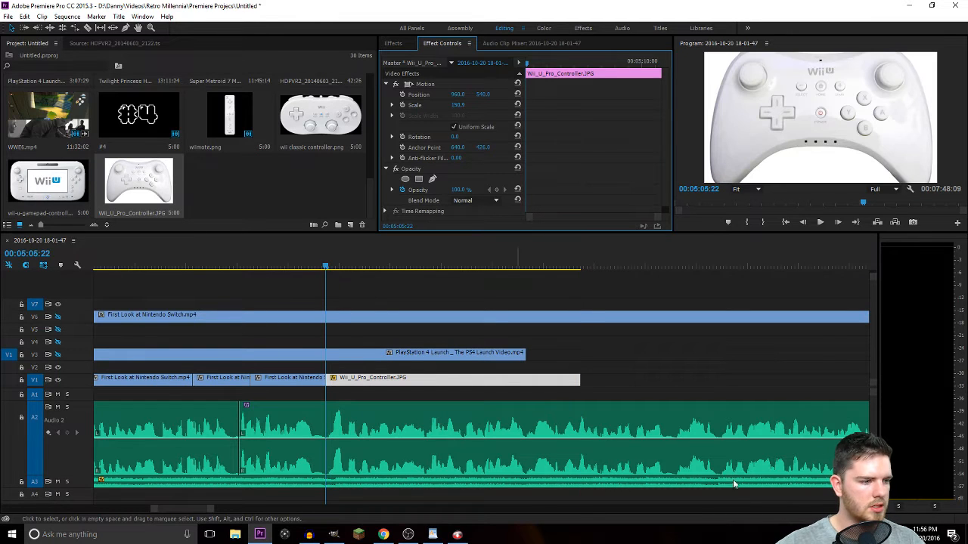
key("alt+Tab")
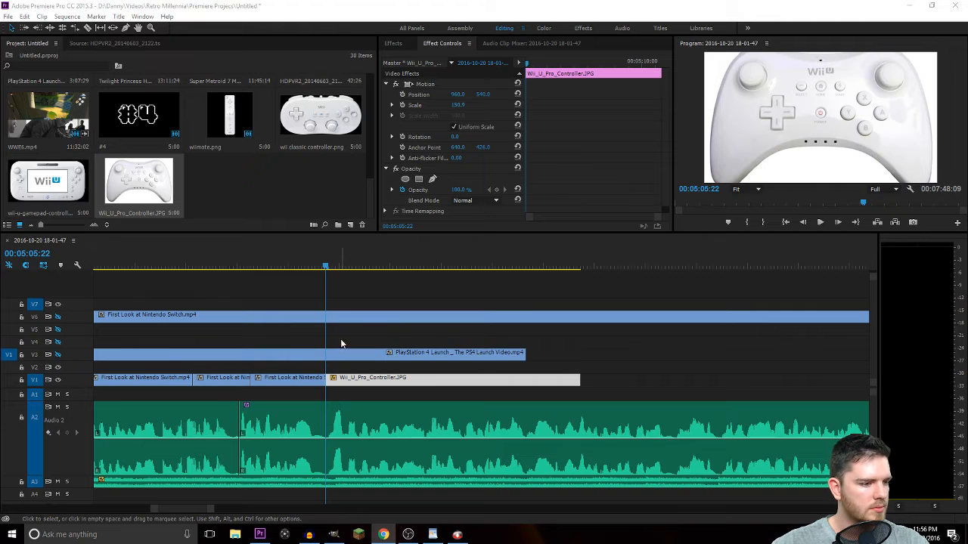
left_click(402, 105)
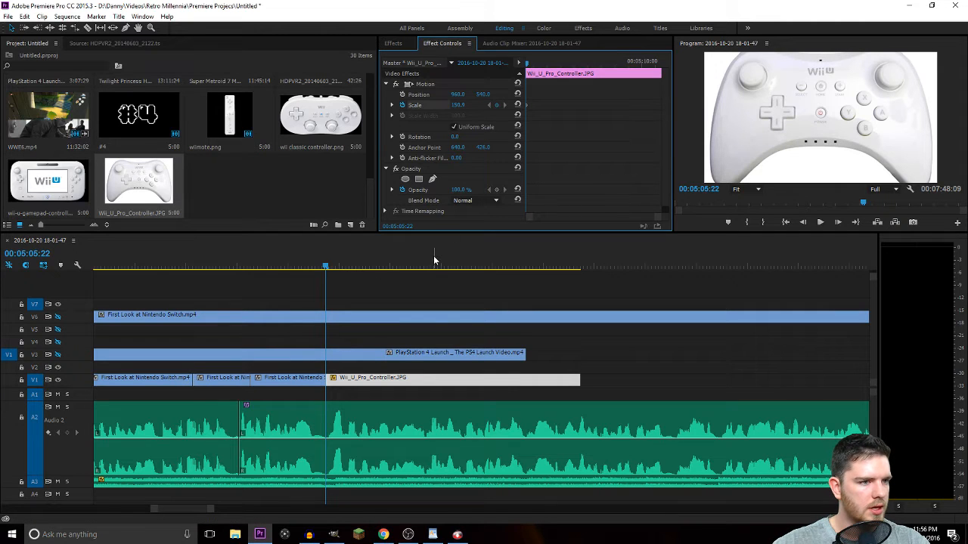
key("Down")
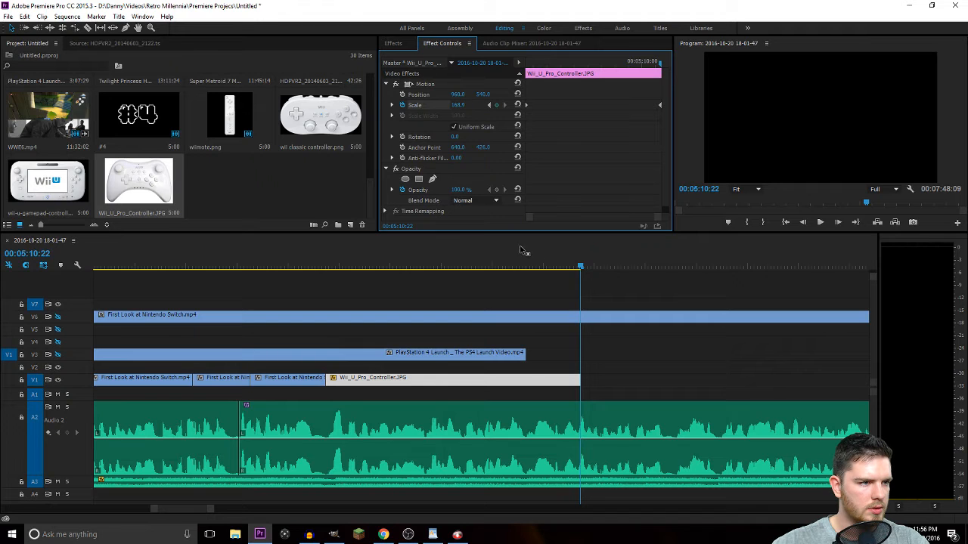
left_click_drag(586, 254, 326, 248)
key("space")
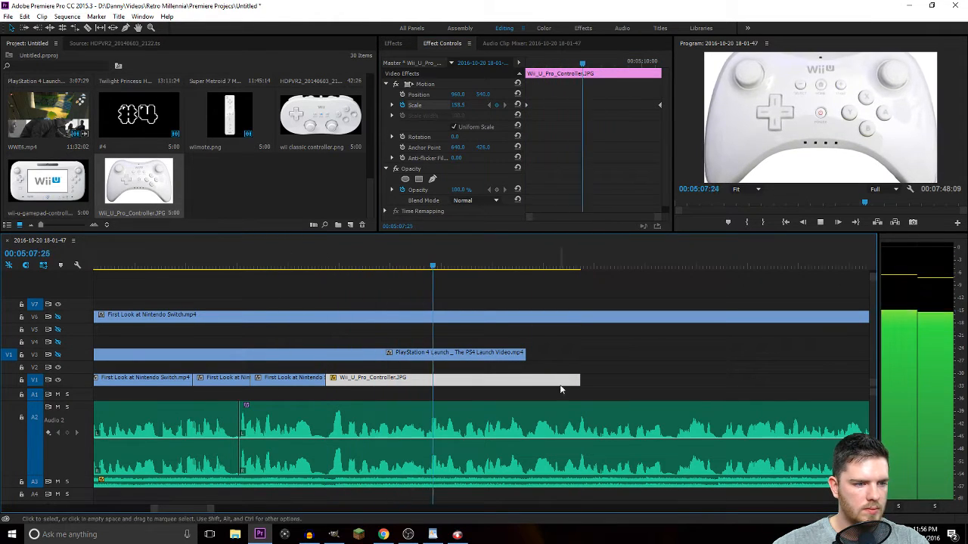
Extend the end of the Wii_U_Pro_Controller.JPG clip on V1 to the start of the Blue Background 7.jpg clip.
scroll(579, 409, "down", 2)
scroll(579, 414, "down", 2)
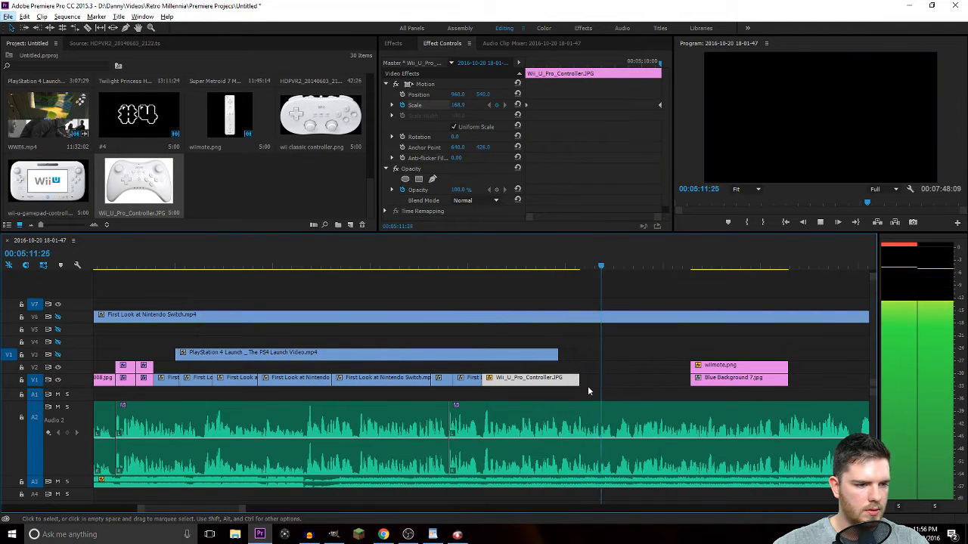
key("space")
left_click(600, 244)
key("space")
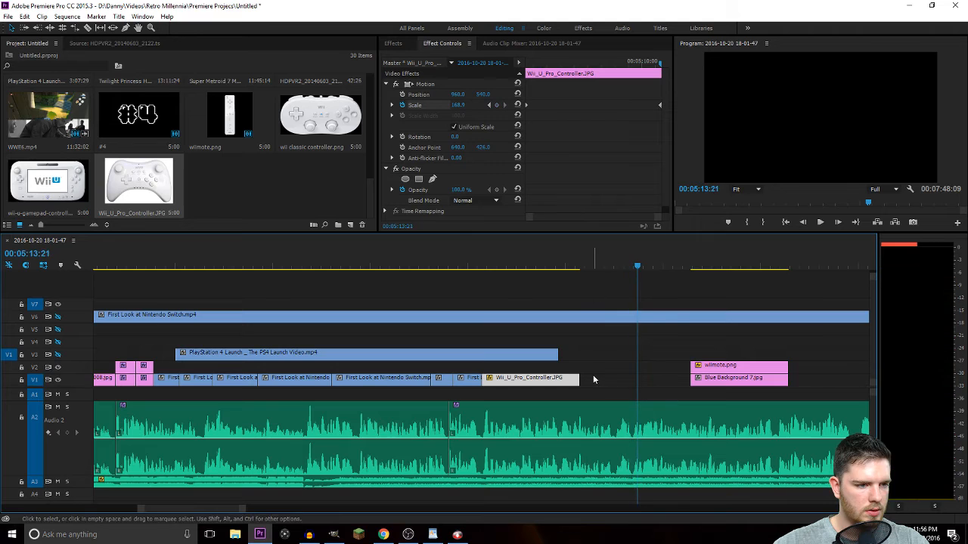
left_click_drag(579, 378, 689, 388)
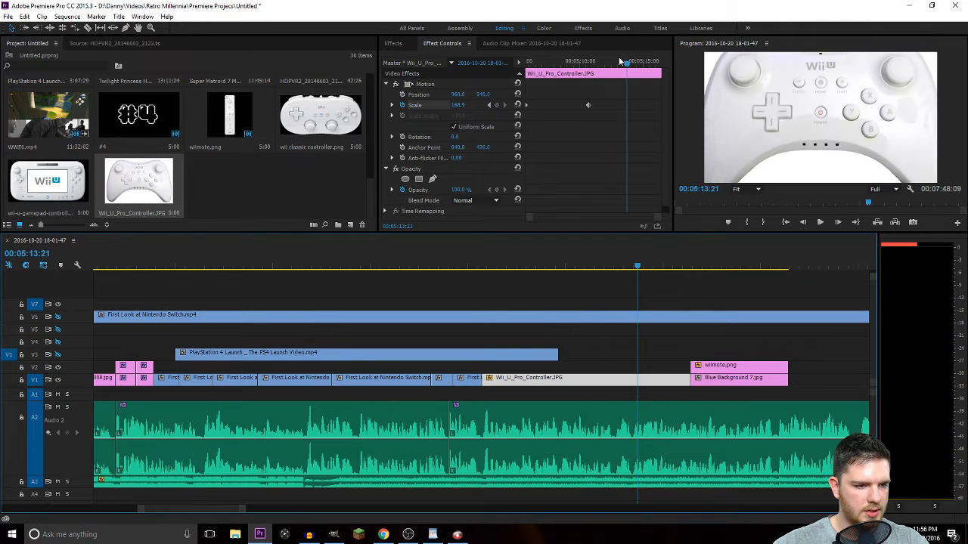
Move the closing Scale keyframe to the end of the extended Wii_U_Pro_Controller.JPG clip, raise it to about 176, and play back the zoom.
left_click_drag(623, 62, 659, 62)
left_click_drag(589, 105, 651, 112)
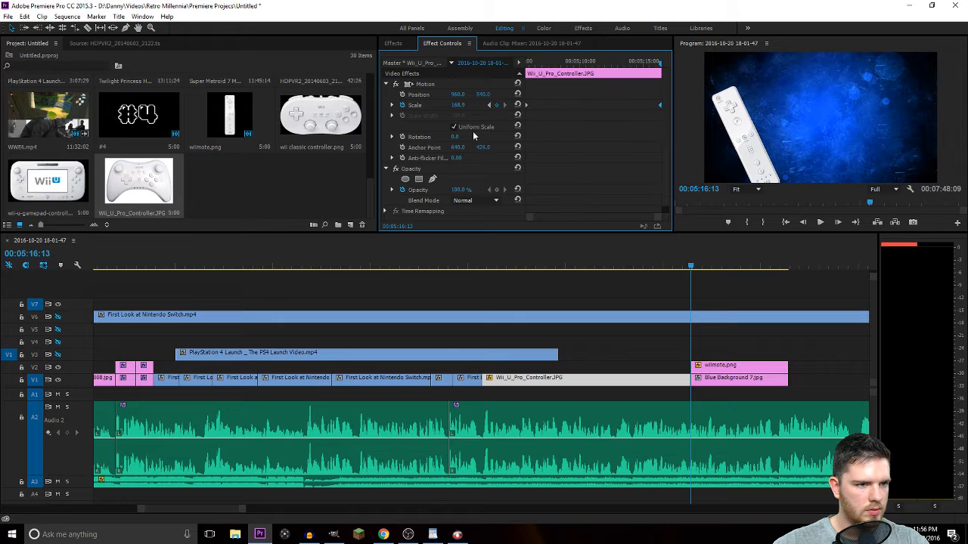
left_click_drag(458, 106, 465, 105)
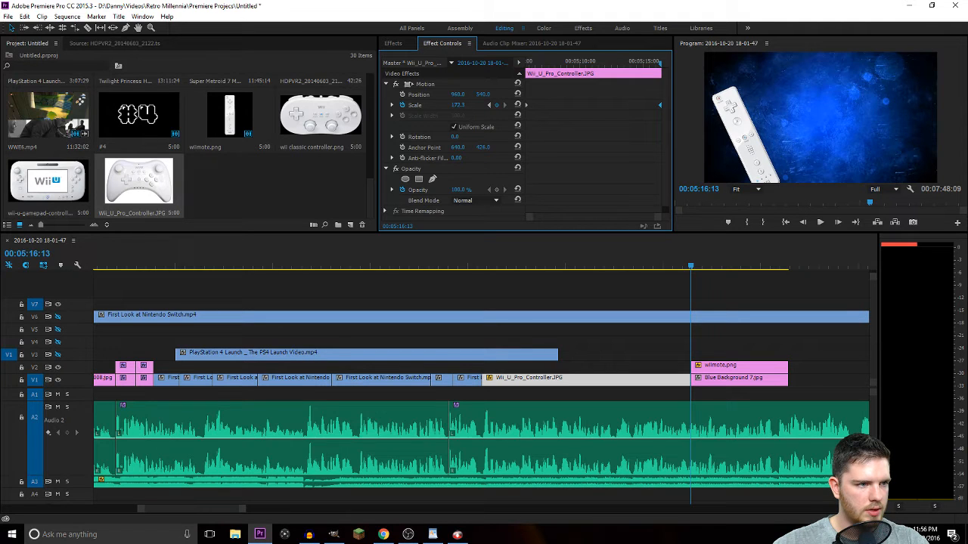
left_click(477, 265)
key("space")
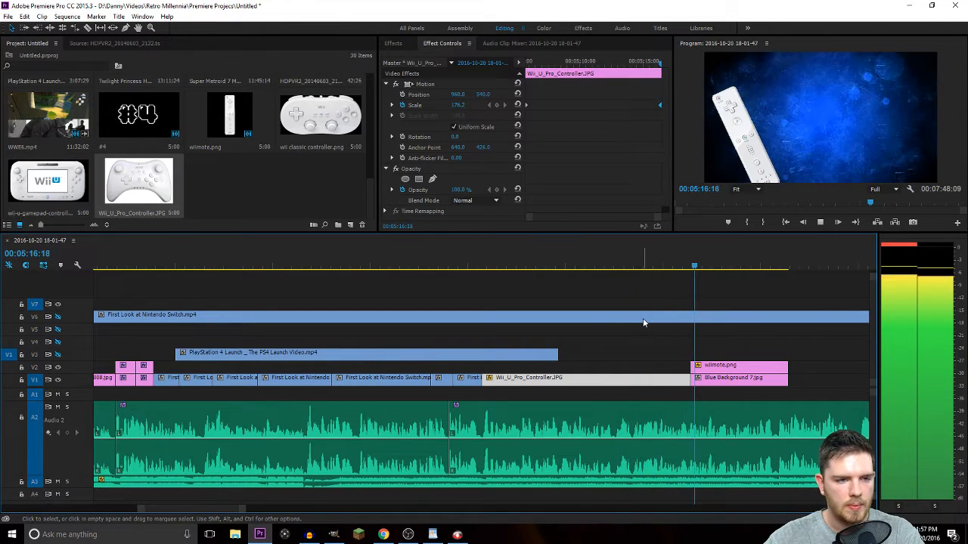
Place wii classic controller.png on track V3 at 00:05:17:08 and trim its end to match the Blue Background 7.jpg clip.
key("space")
key("=")
key("=")
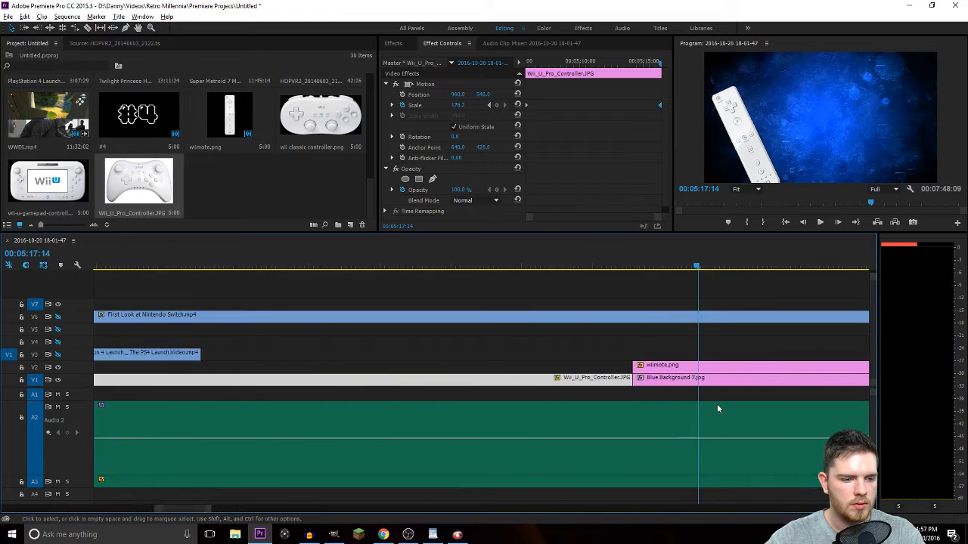
left_click(659, 266)
key("space")
key("space")
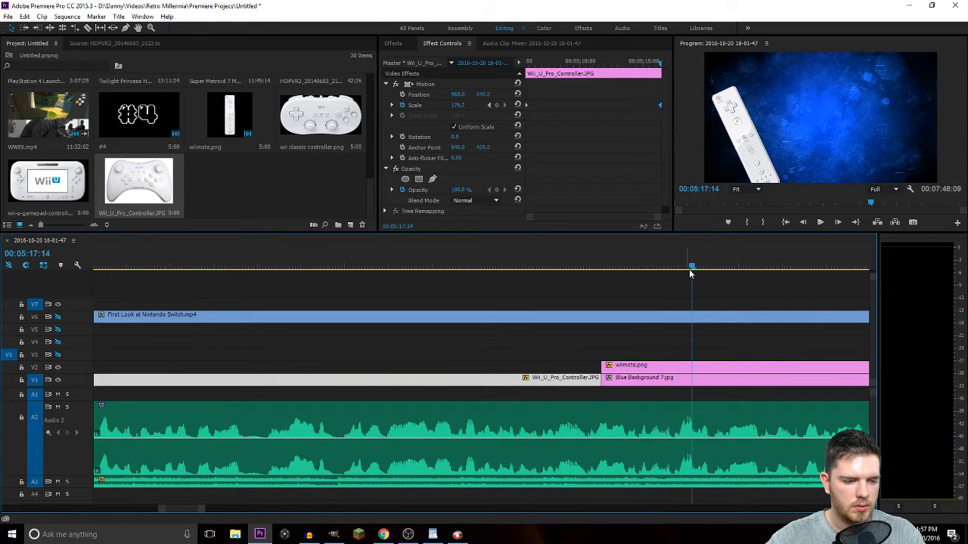
left_click_drag(694, 268, 674, 268)
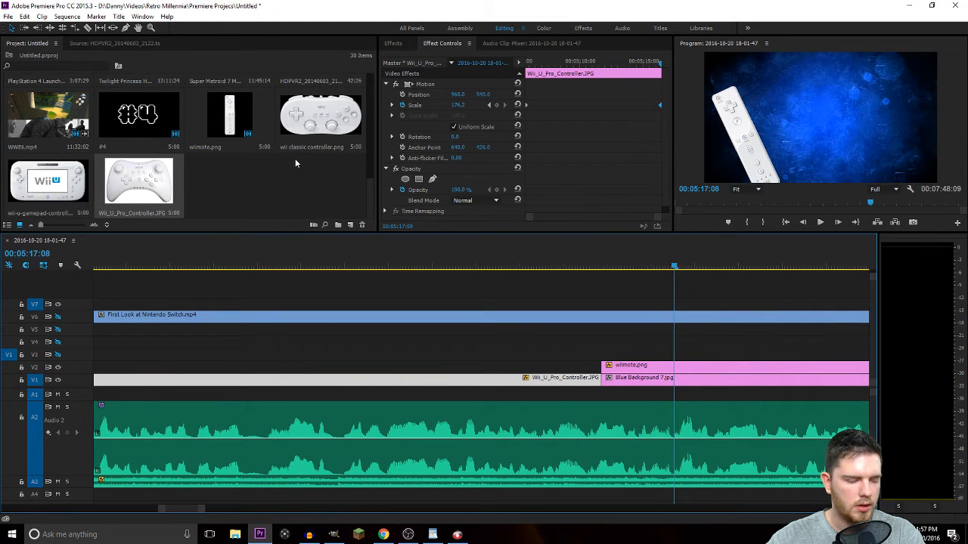
left_click_drag(313, 121, 675, 354)
key("minus")
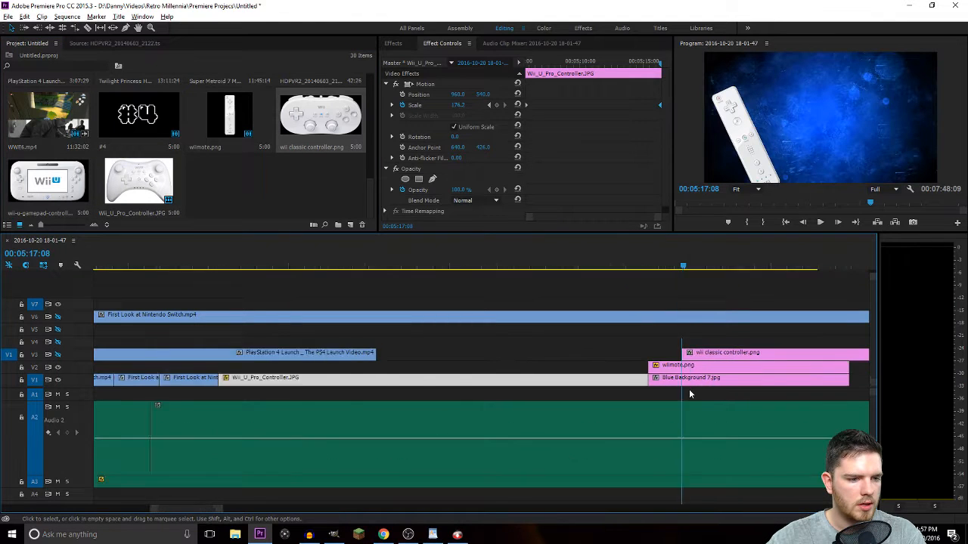
key("equal")
left_click_drag(816, 352, 787, 353)
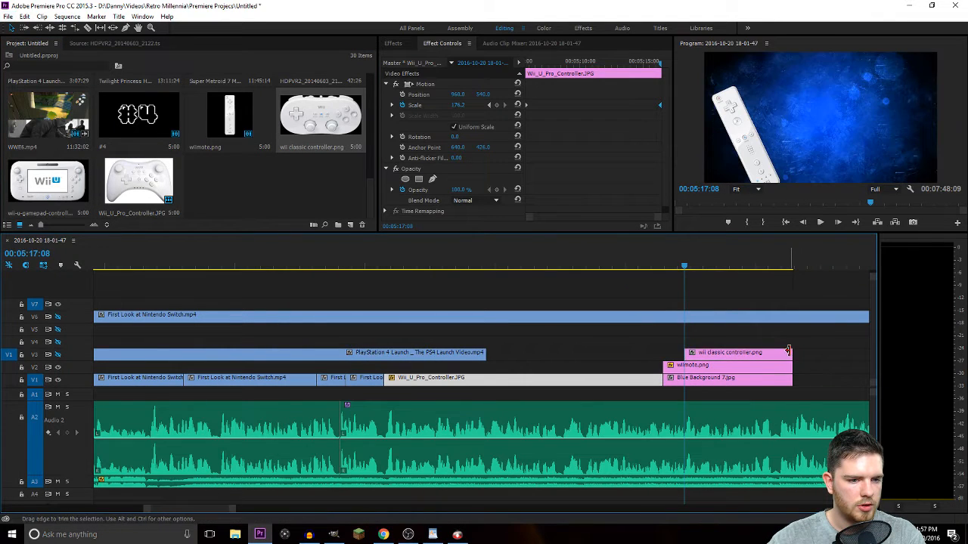
Turn on track V3's output, target tracks V2 and V3, and return to the first frame of the wii classic controller.png clip.
left_click(746, 355)
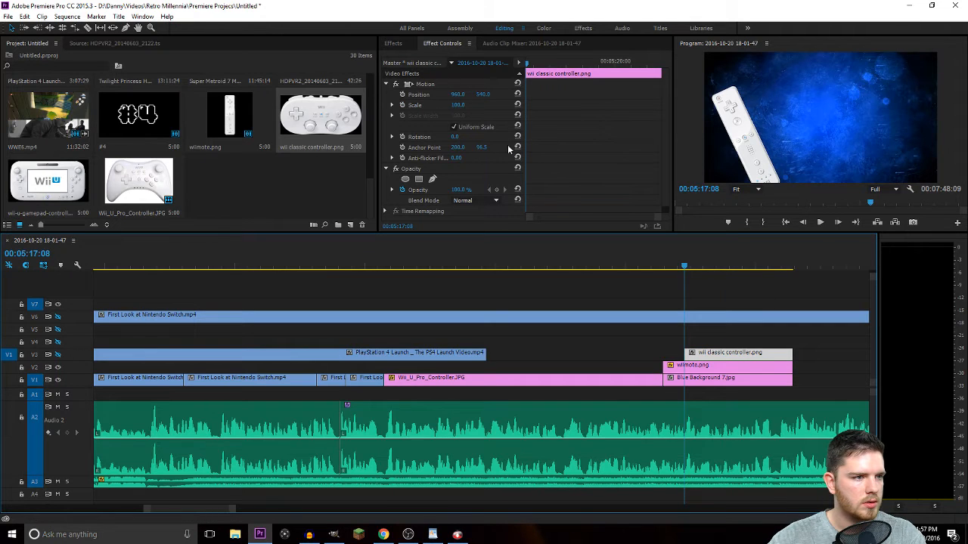
key("Right")
key("Right")
key("Right")
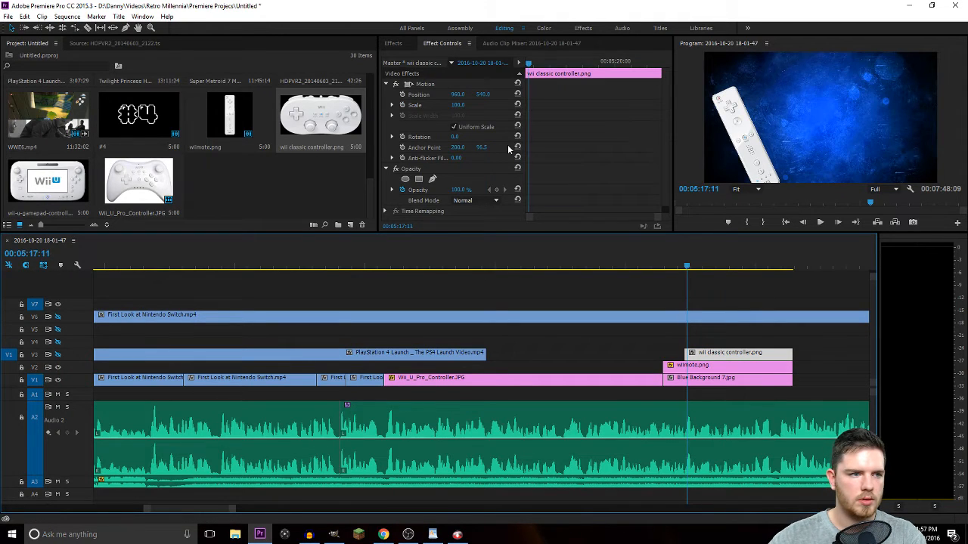
key("Left")
key("Left")
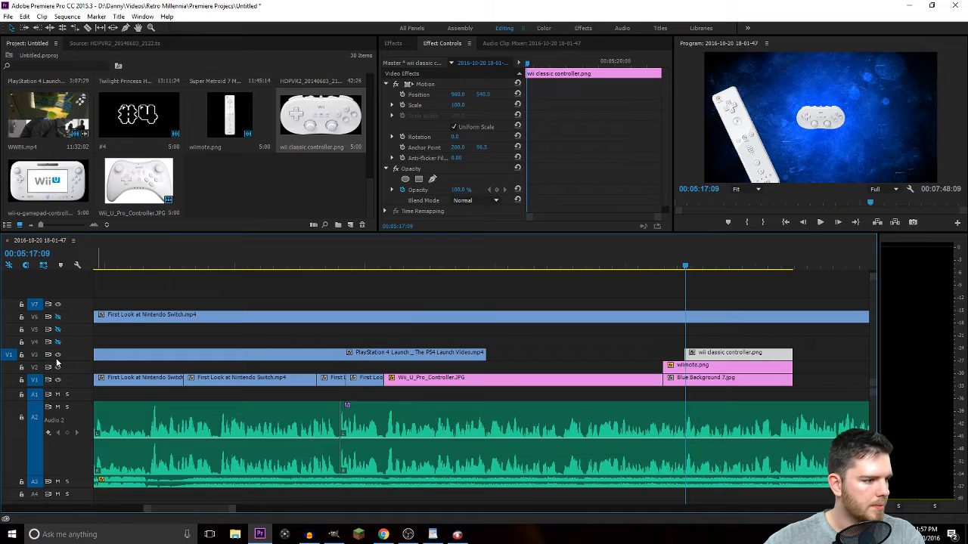
key("Down")
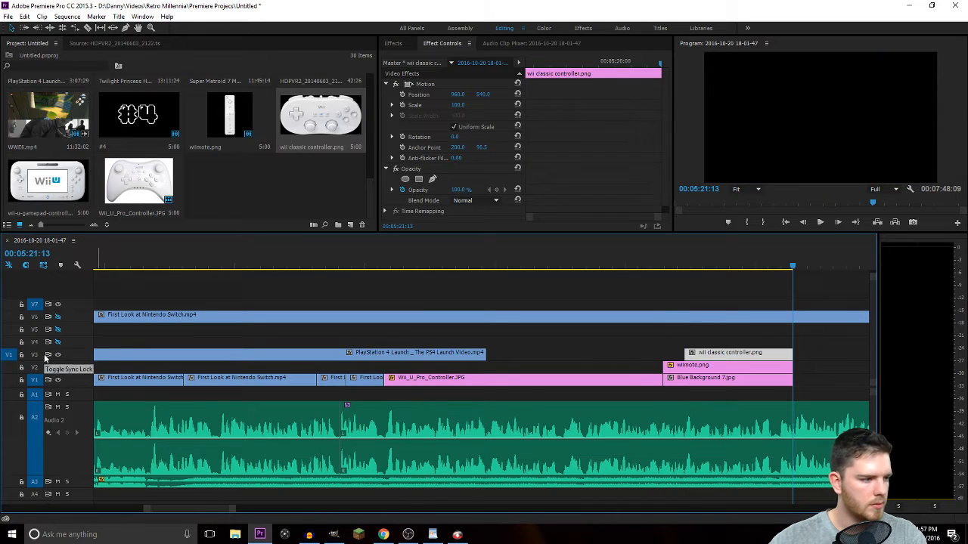
key("equal")
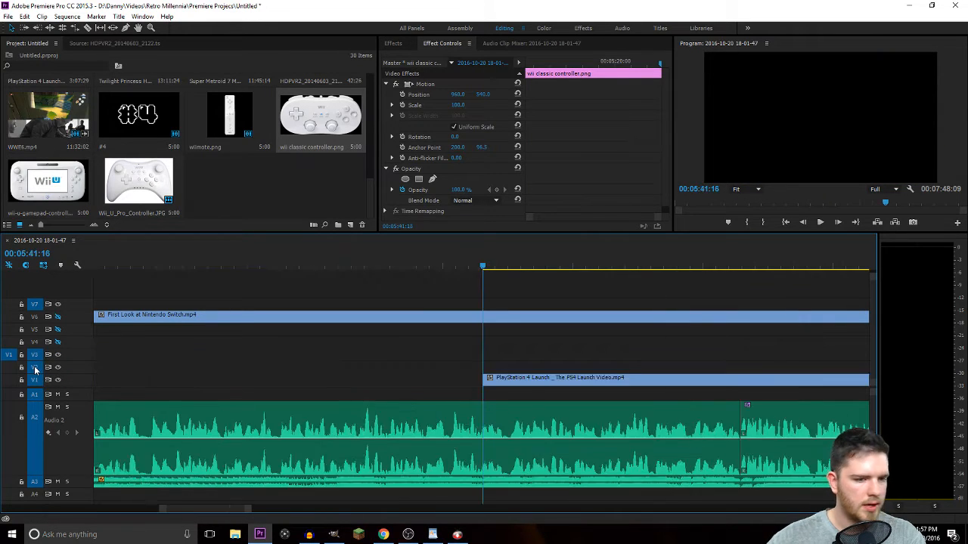
key("minus")
key("Up")
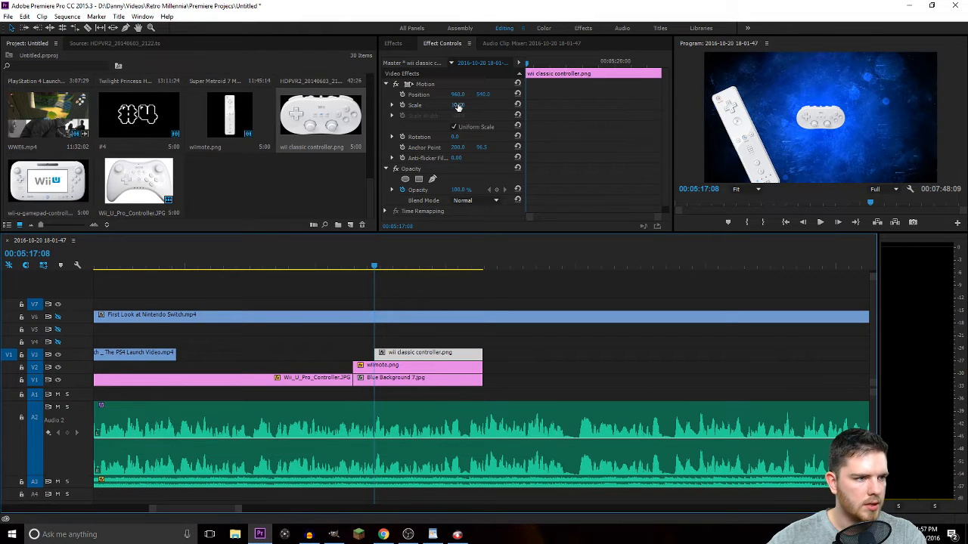
Scale wii classic controller.png to 198.4, rotate it 28.2°, move it lower right to horizontal position 1428, and start Position keyframing at the clip's start.
left_click_drag(457, 106, 467, 113)
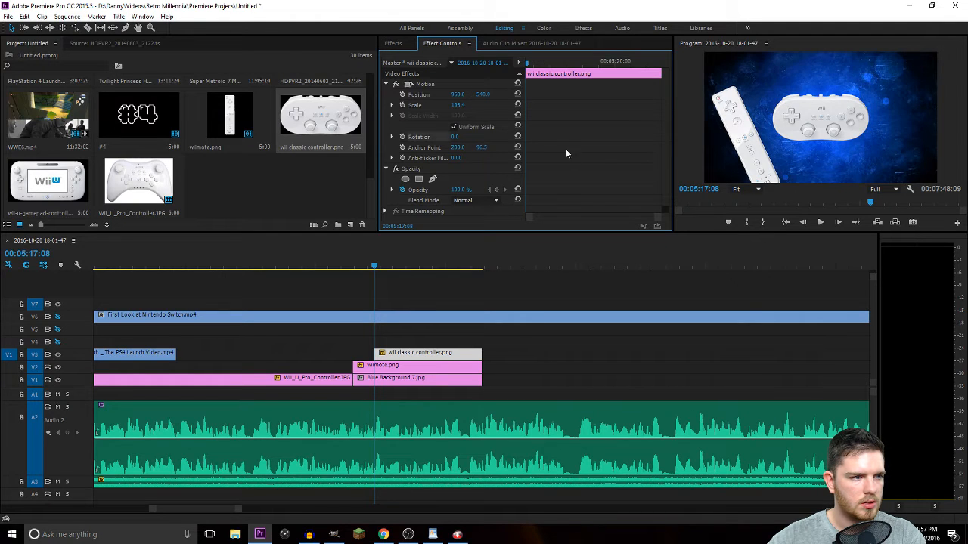
left_click_drag(454, 137, 470, 137)
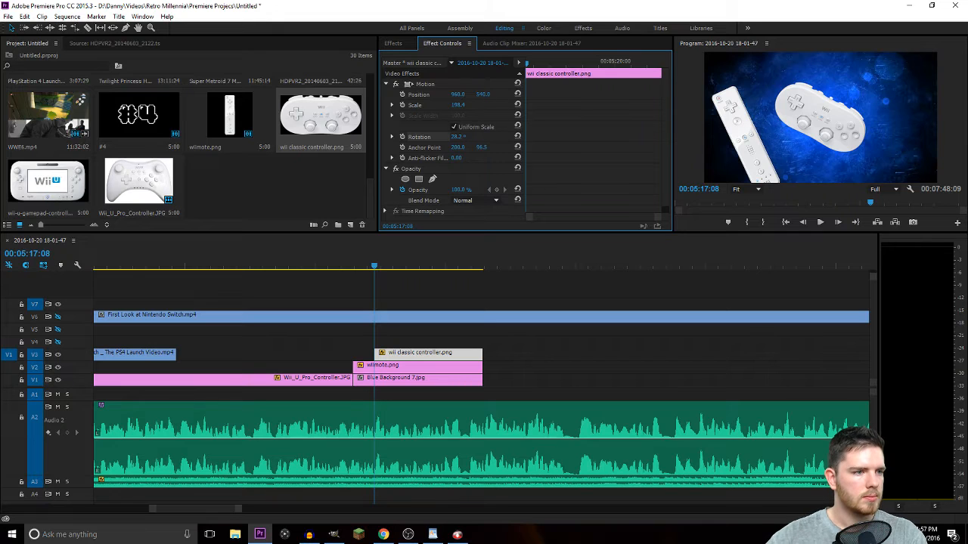
mouse_move(482, 94)
left_mouse_down()
mouse_move(469, 94)
mouse_move(486, 95)
left_mouse_up()
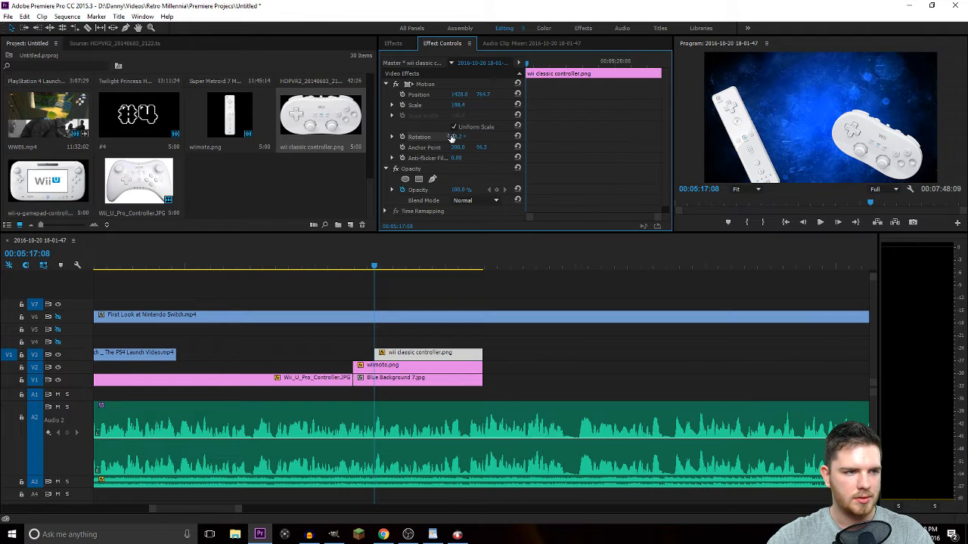
left_click(402, 93)
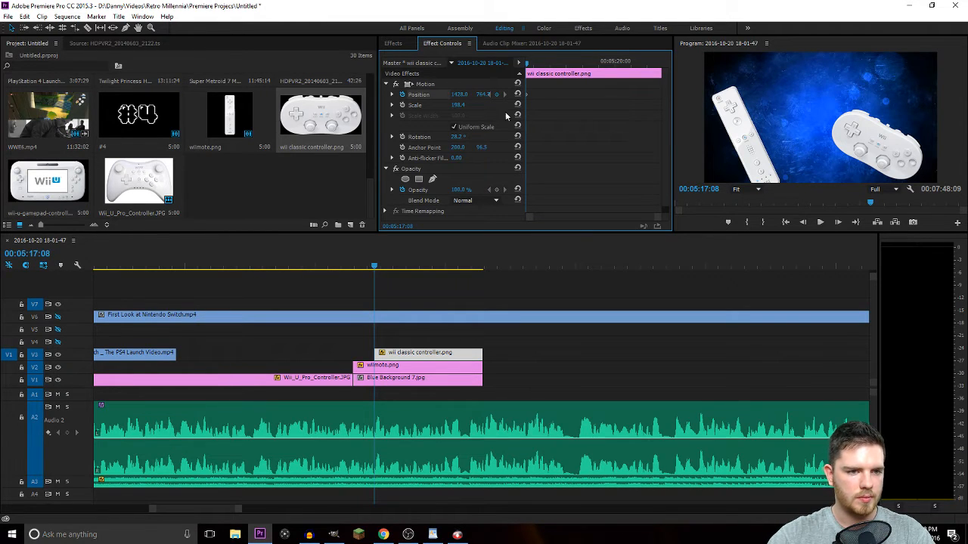
left_click_drag(462, 99, 485, 99)
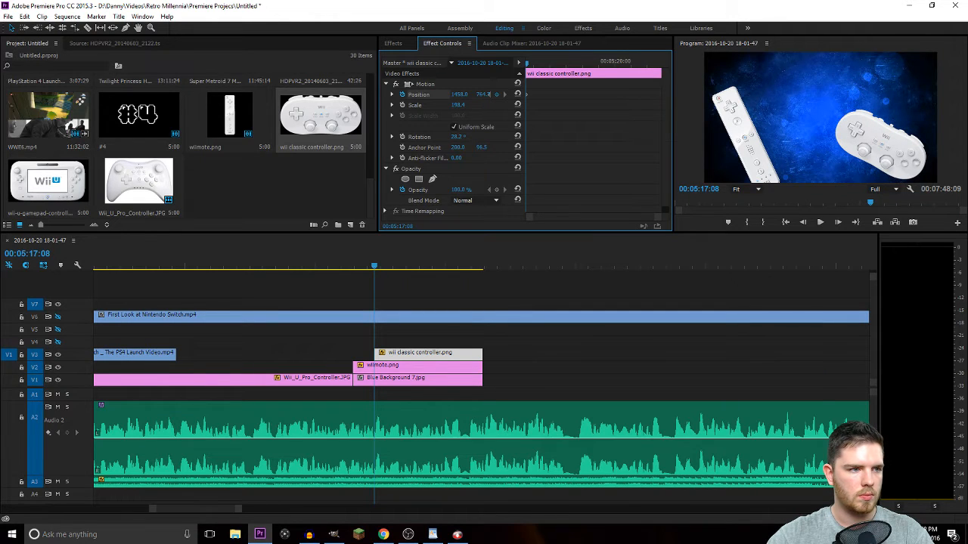
key("ctrl+z")
key("ctrl+z")
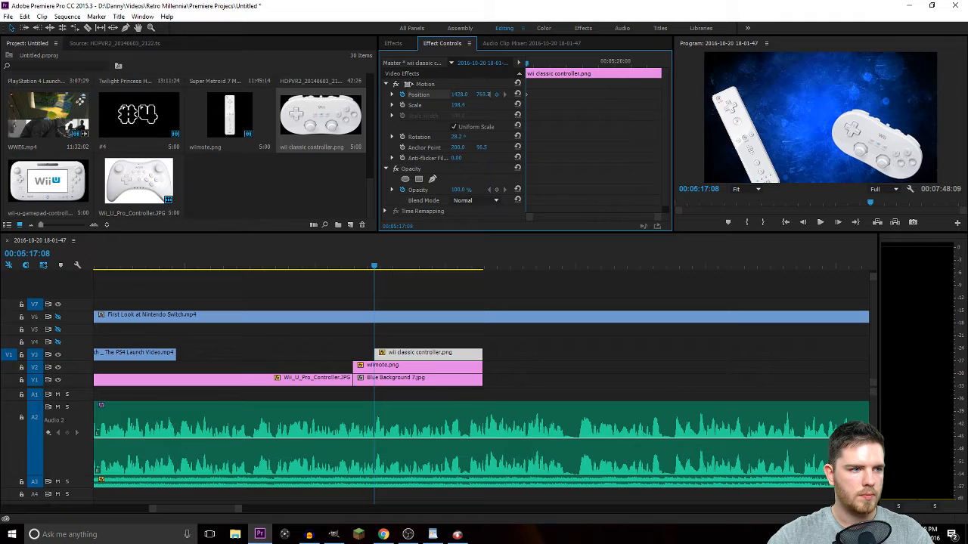
Keyframe the classic controller's vertical Position from about -292 at the start, dropping into frame by 00:05:18:01 and rising slightly at 00:05:18:08.
mouse_move(482, 93)
left_mouse_down()
mouse_move(378, 94)
mouse_move(486, 94)
left_mouse_up()
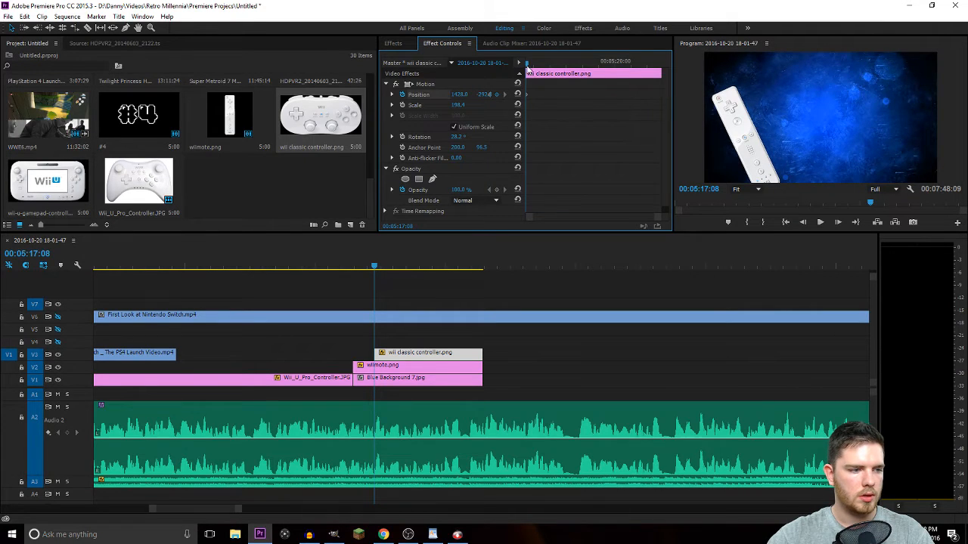
left_click_drag(527, 63, 551, 67)
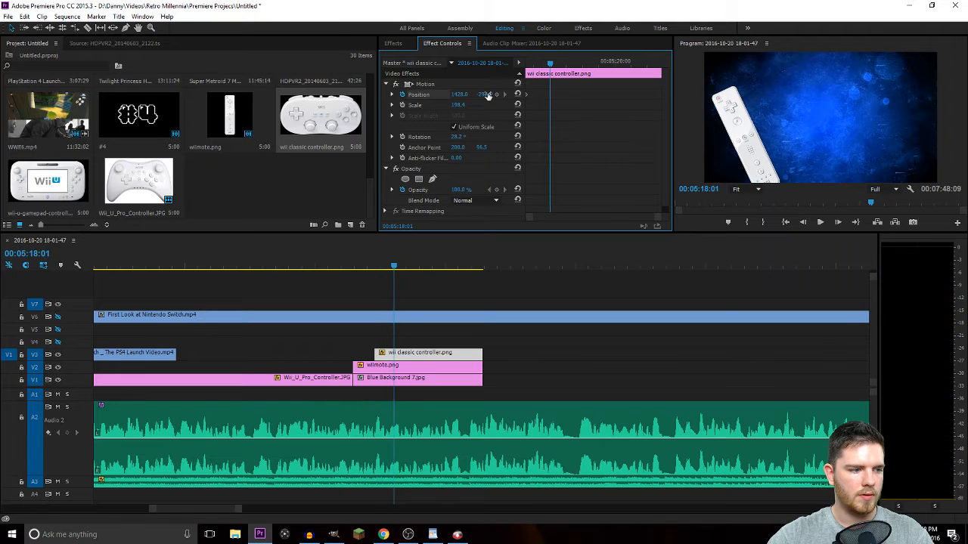
left_click_drag(482, 95, 605, 95)
left_click_drag(553, 64, 560, 67)
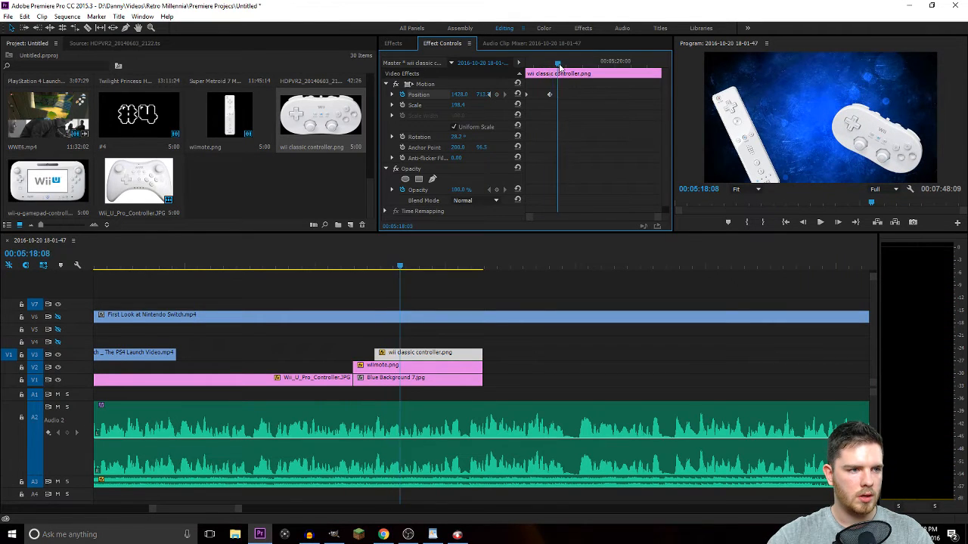
left_click_drag(486, 95, 466, 94)
Apply Ease Out temporal interpolation to the Position keyframe at 00:05:18:01, play back the drop-in motion, and select the last Position keyframe.
right_click(550, 94)
mouse_move(581, 178)
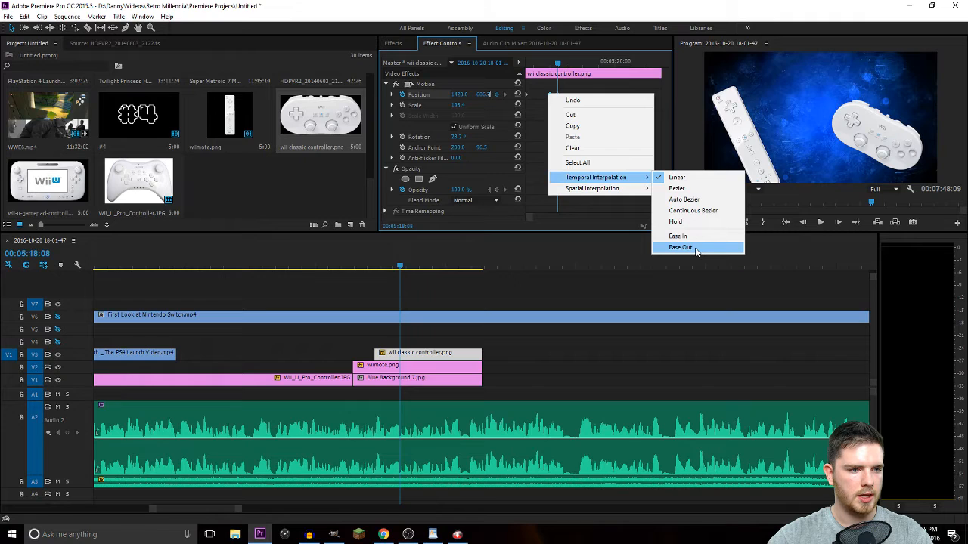
left_click(695, 250)
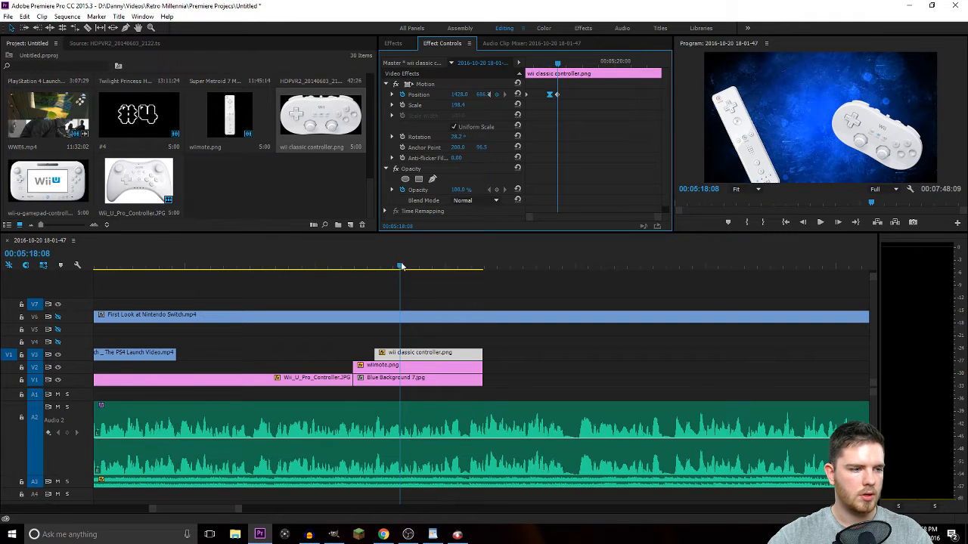
left_click(369, 266)
key("space")
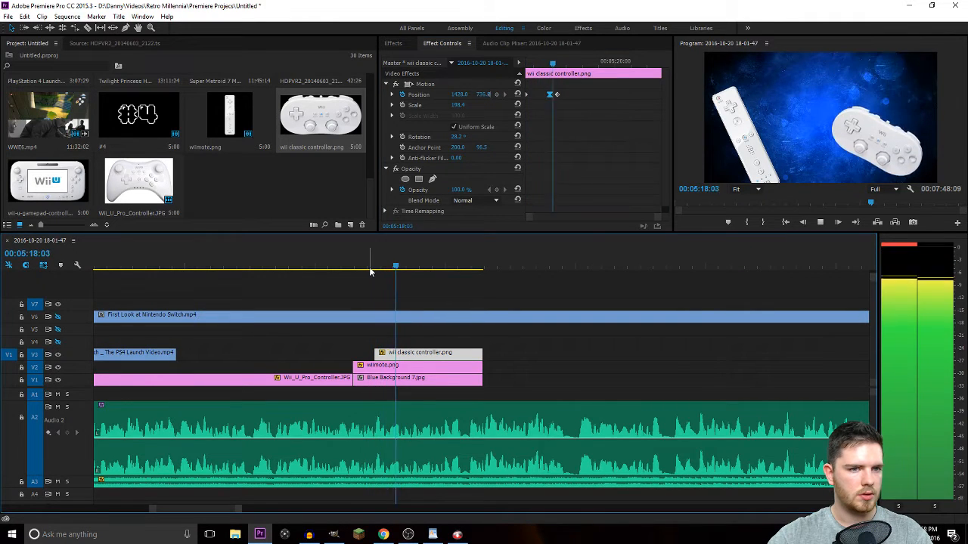
key("space")
left_click(556, 95)
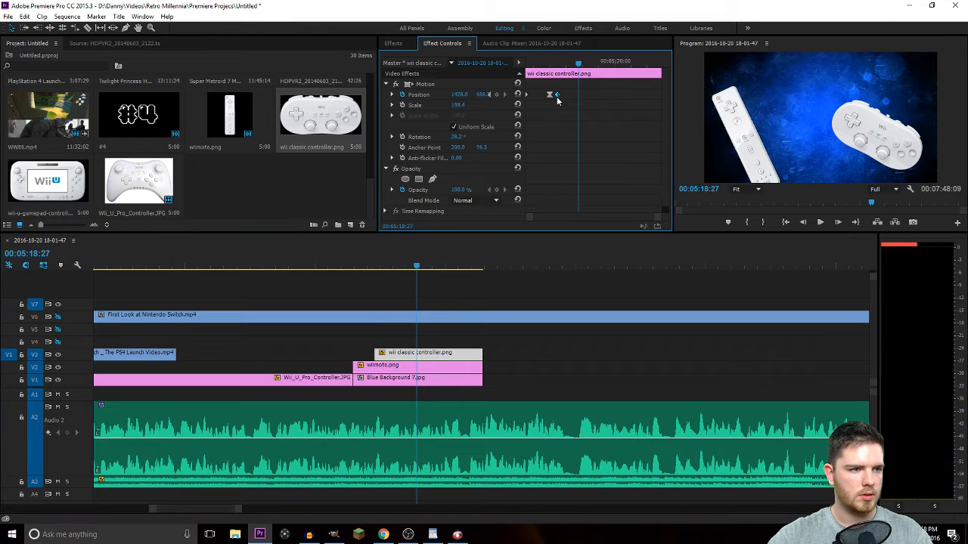
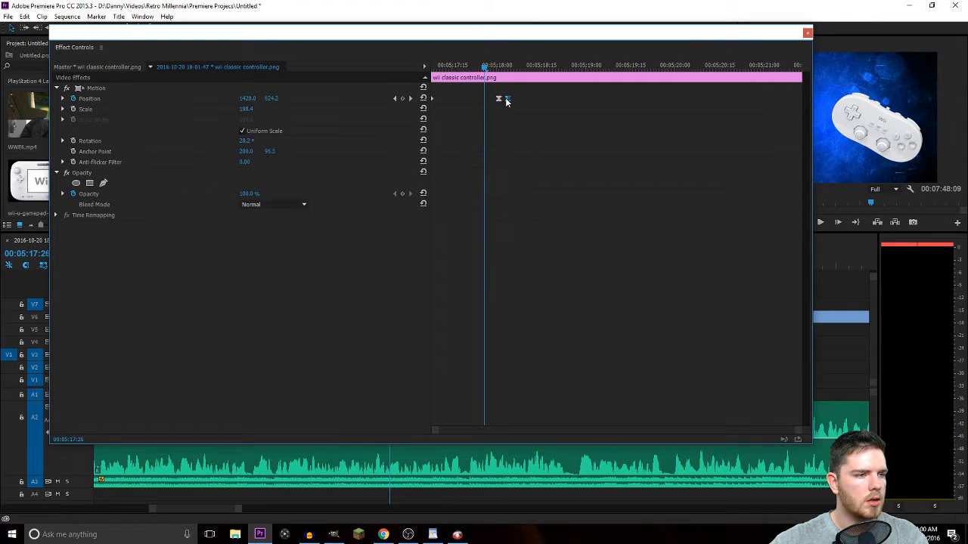
Try a rebound Position keyframe on the classic controller at 00:05:18:04, testing vertical values of about 750 and 634.
left_click_drag(487, 67, 508, 68)
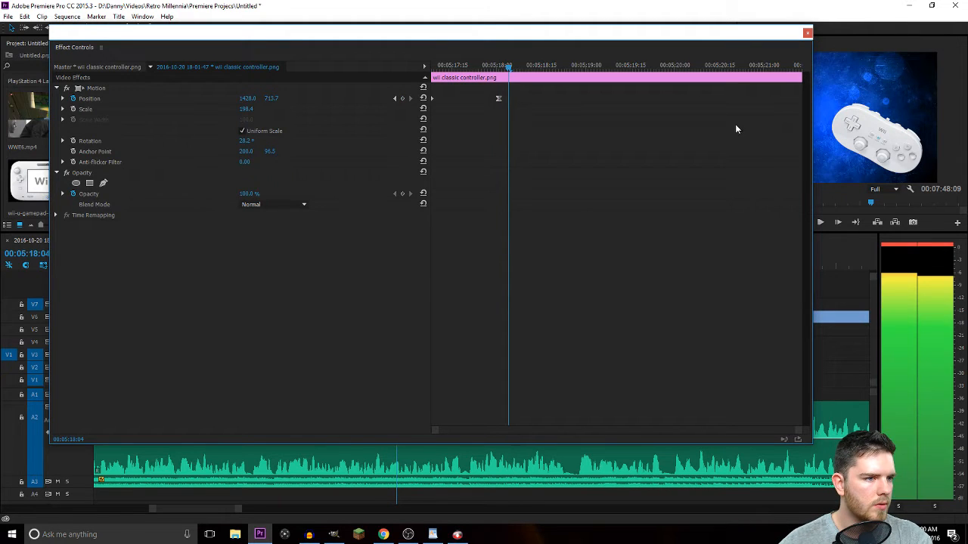
left_click_drag(274, 99, 289, 99)
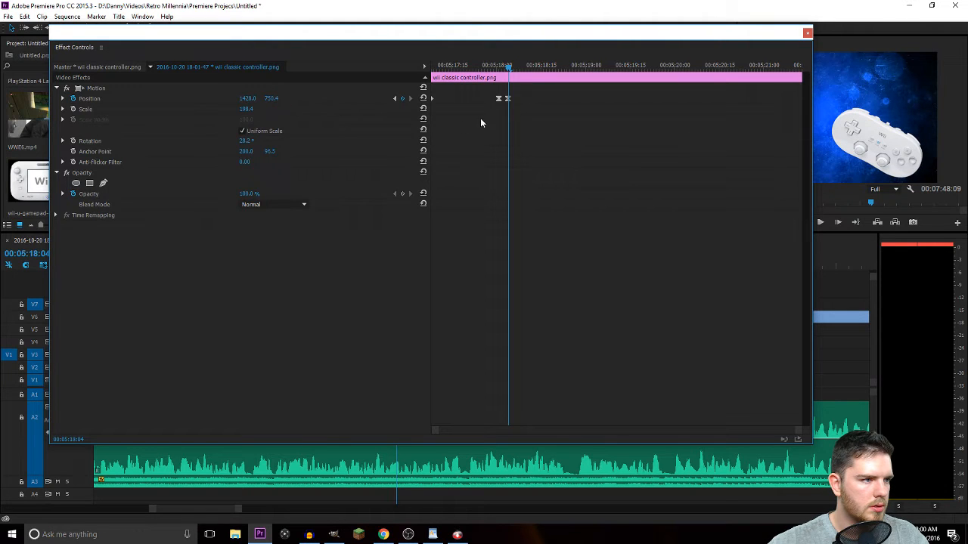
key("Delete")
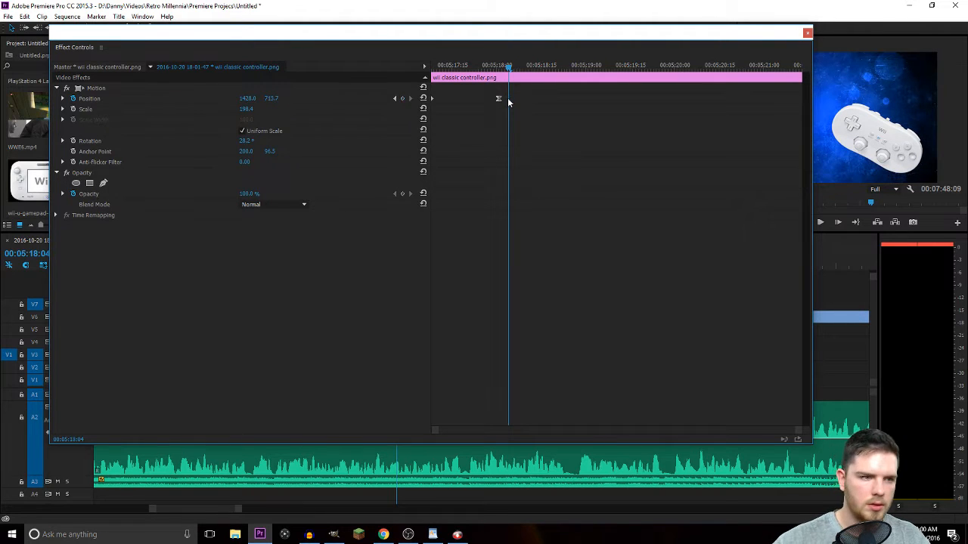
left_click_drag(269, 100, 210, 101)
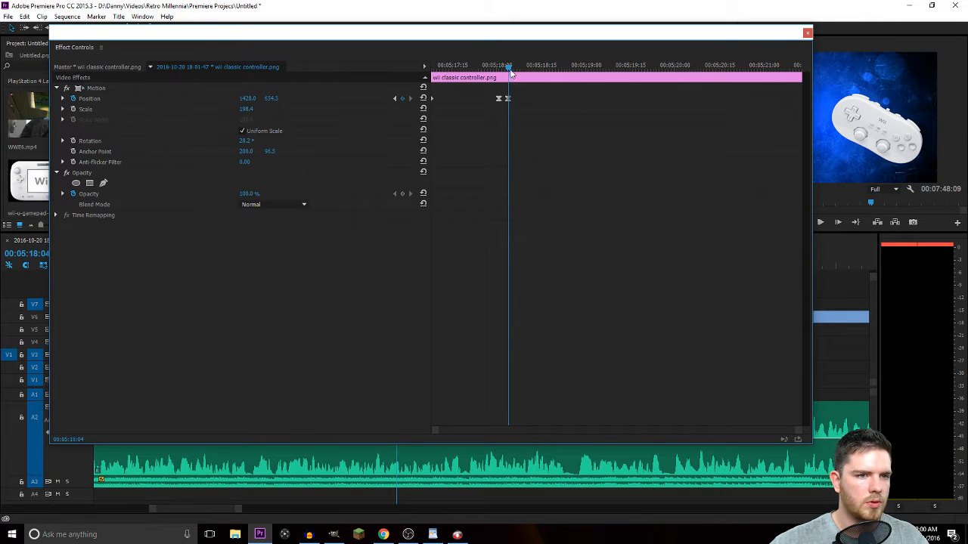
left_click_drag(509, 70, 506, 70)
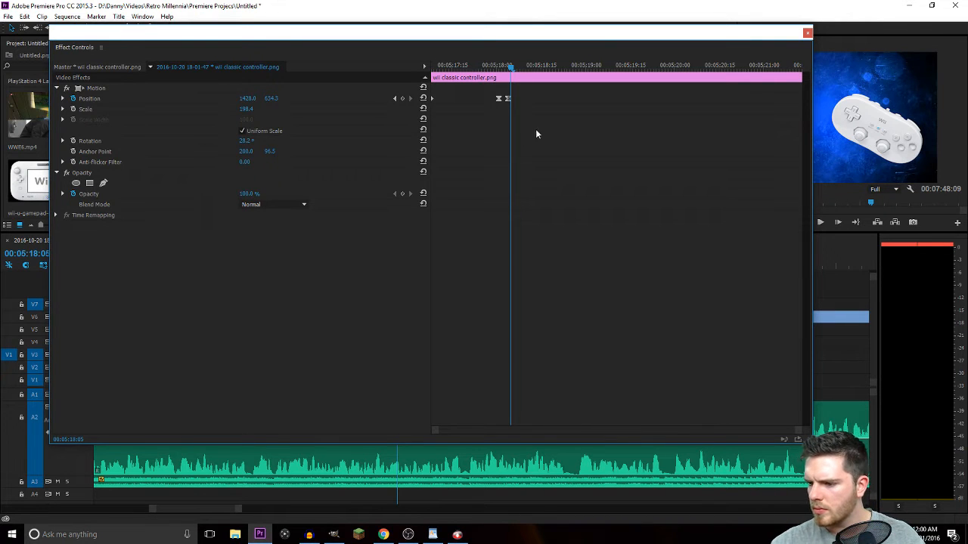
Dock the floating Effect Controls panel back into the workspace and delete the classic controller's rebound Position keyframe at 00:05:18:04.
left_click_drag(486, 37, 538, 114)
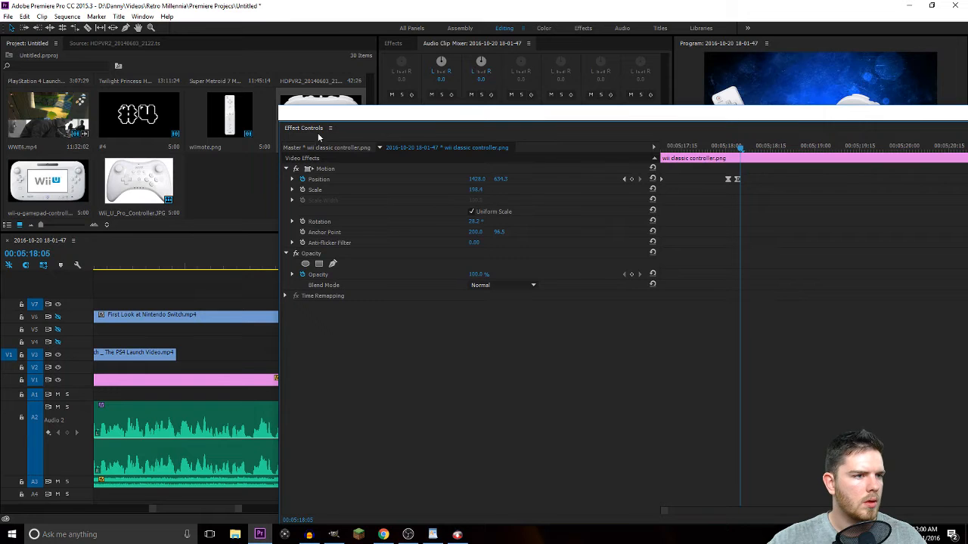
left_click_drag(318, 137, 476, 103)
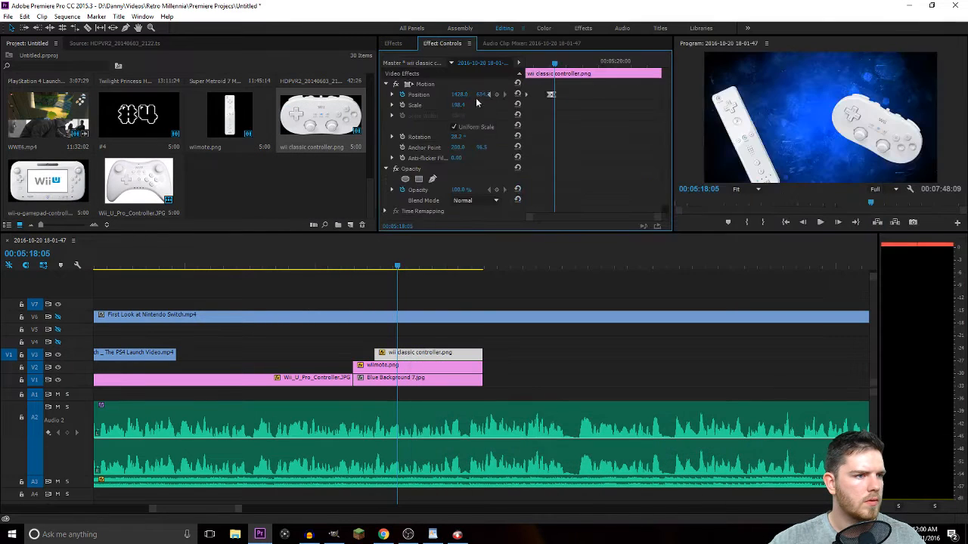
left_click(522, 62)
key("space")
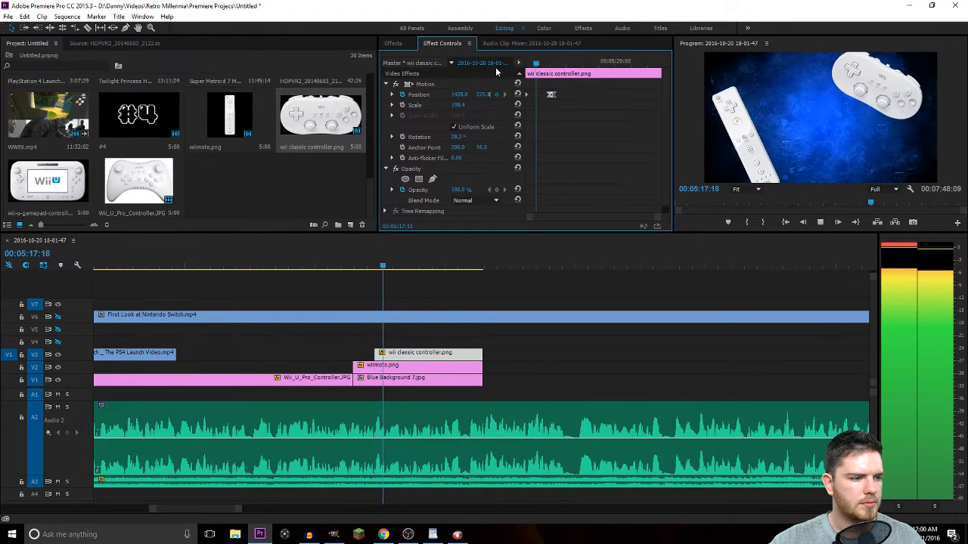
key("space")
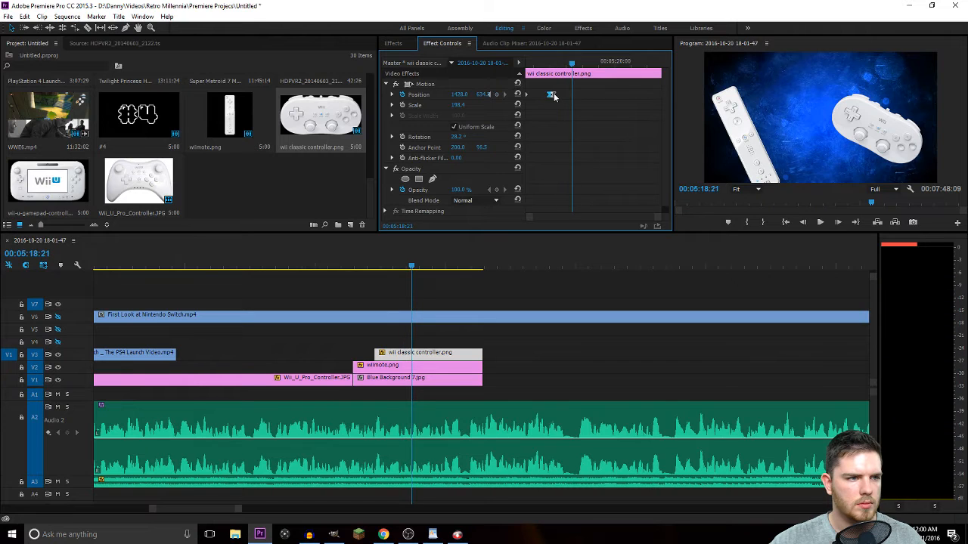
key("Delete")
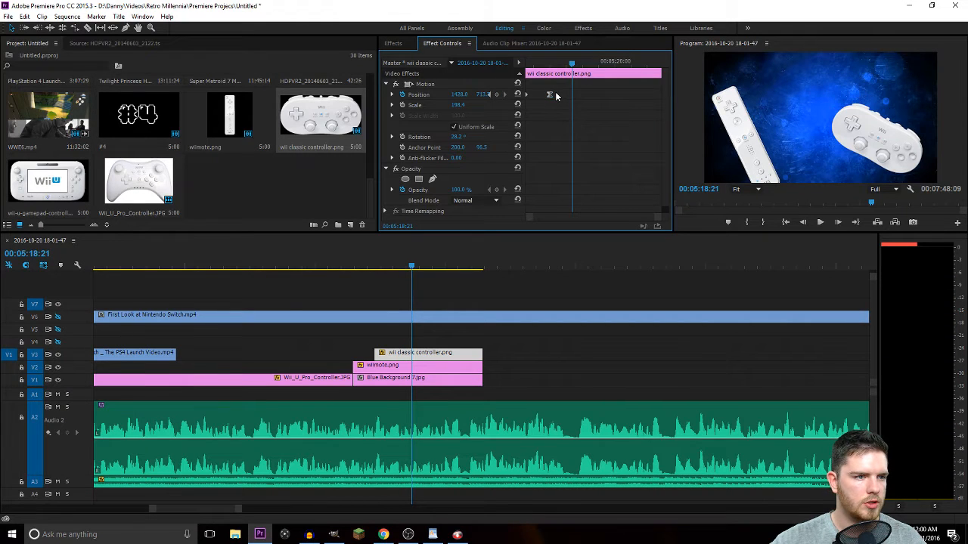
Play back the classic controller's drop-in with the preceding narration and park the playhead at 00:05:18:21.
left_click(372, 265)
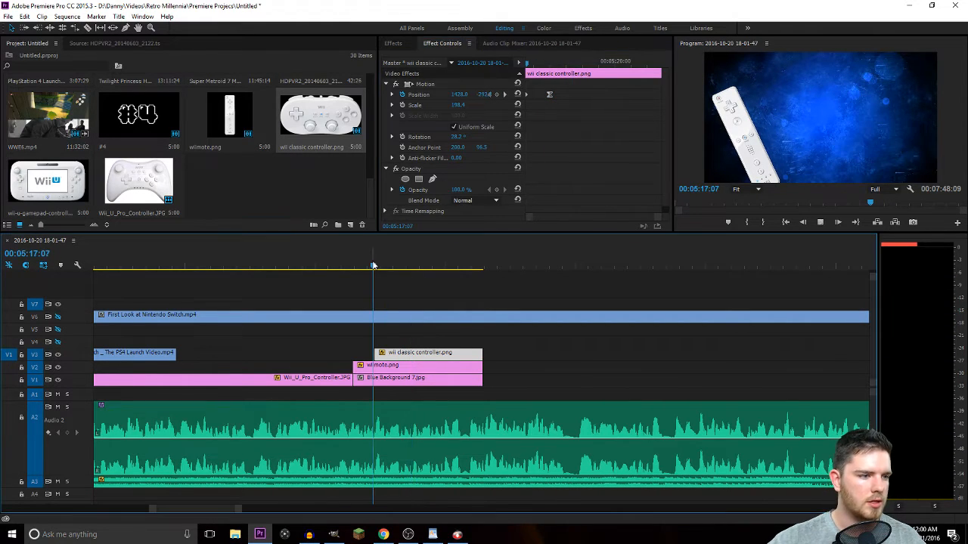
key("space")
key("space")
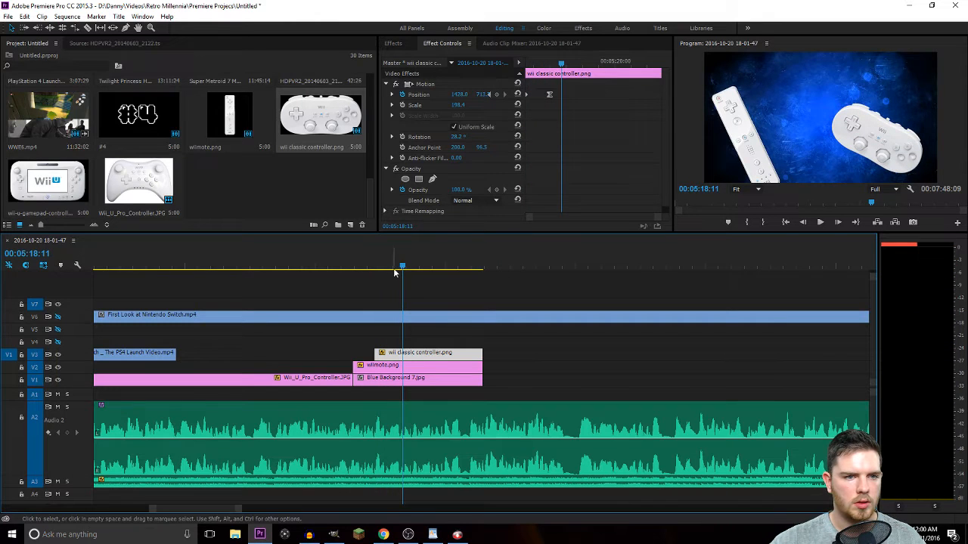
left_click(342, 263)
key("space")
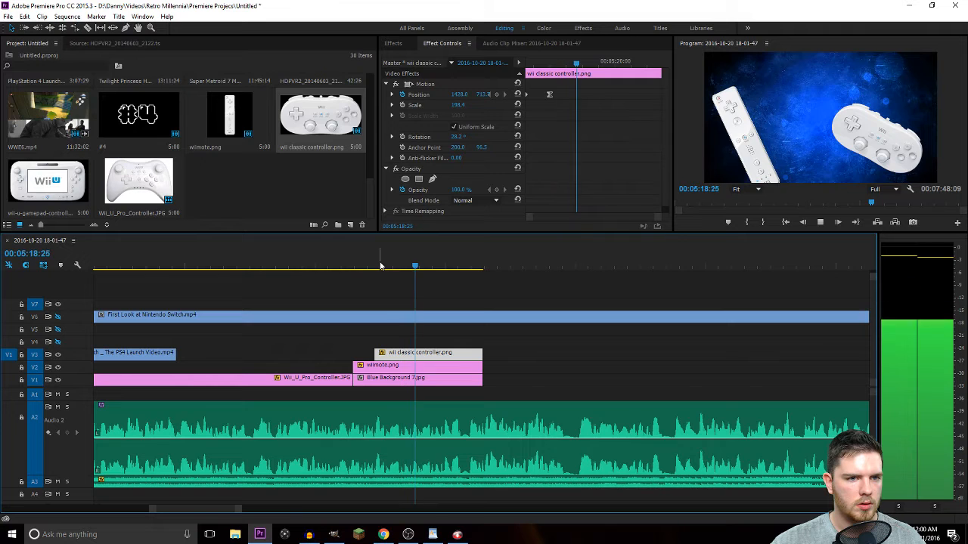
key("space")
left_click_drag(414, 268, 411, 266)
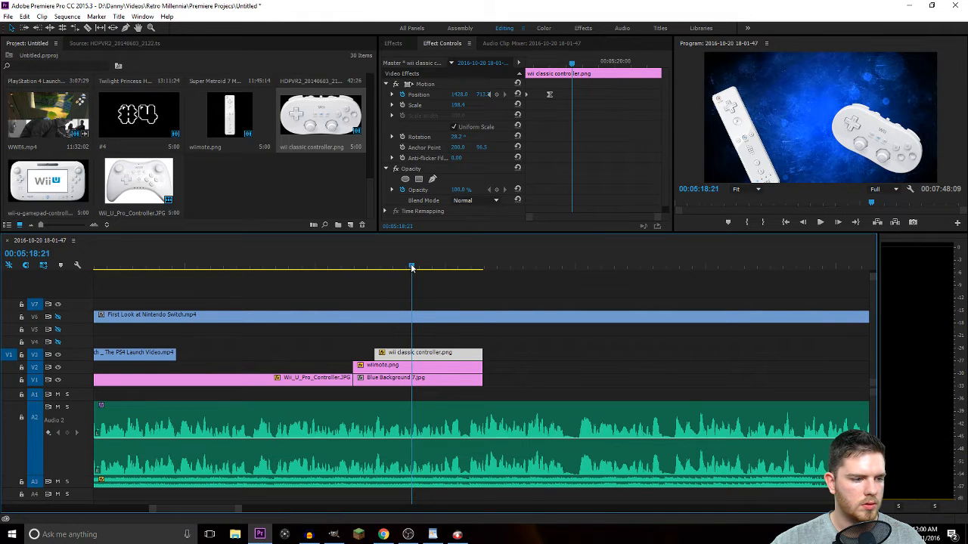
Switch to GIMP, reopen the recent Wii_U_Pro_Controller.JPG image and maximize its window.
left_click(334, 535)
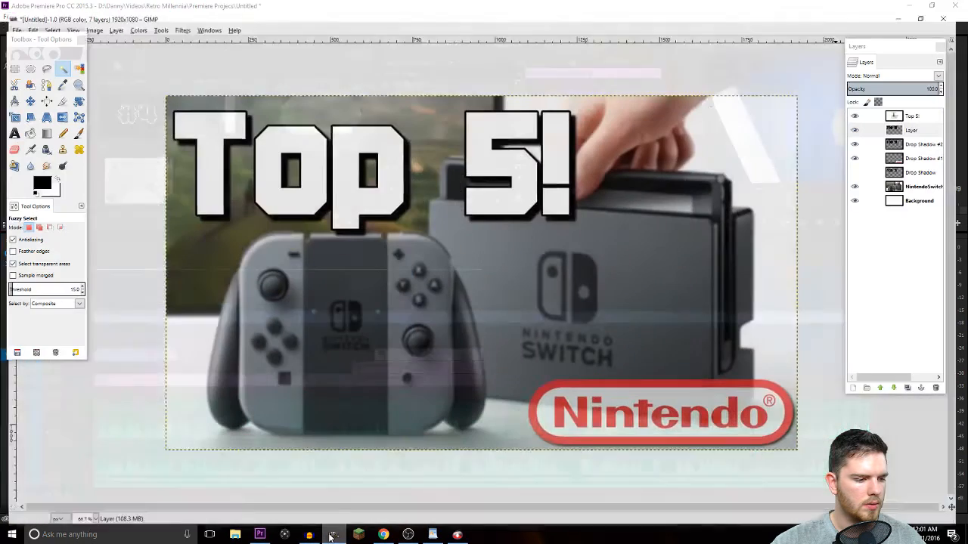
left_click(9, 17)
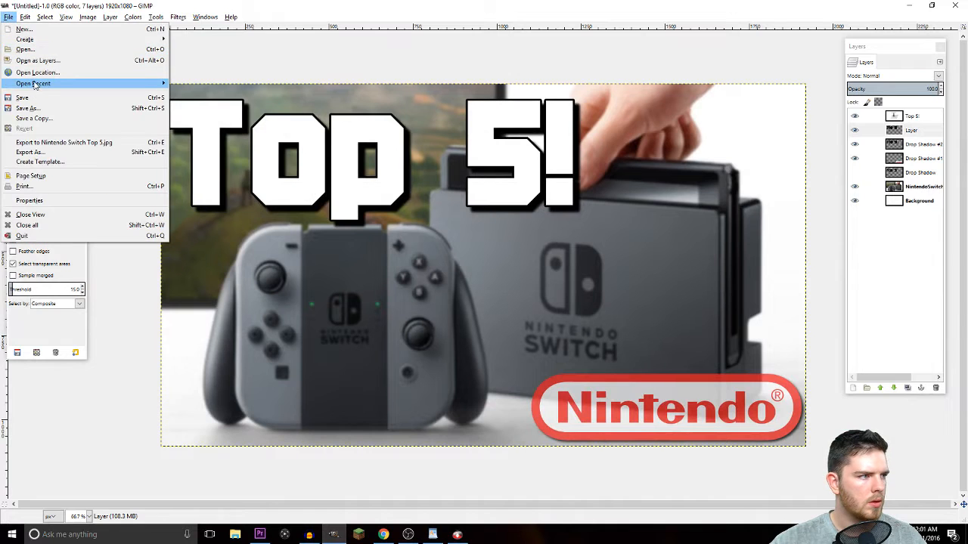
mouse_move(45, 83)
left_click(227, 119)
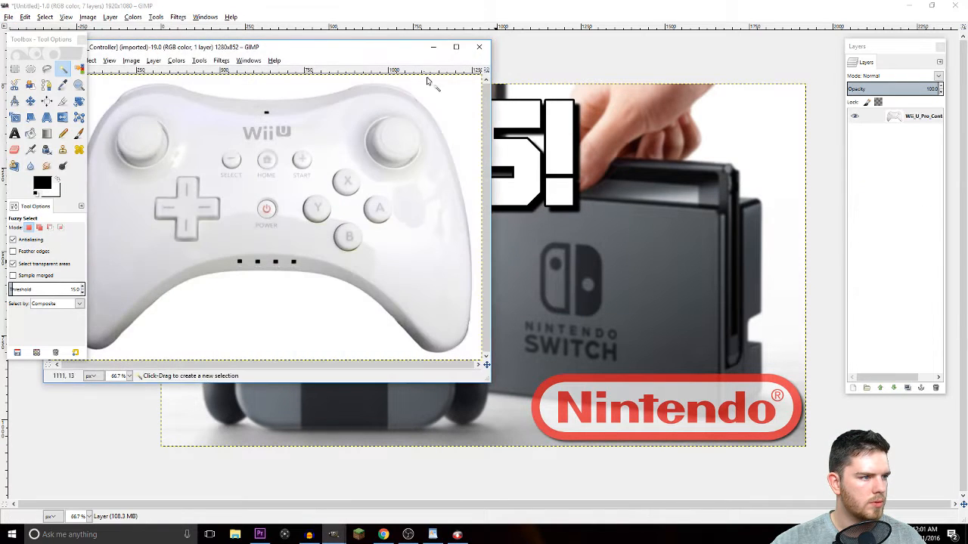
left_click(456, 48)
Add an alpha channel to the Wii U Pro Controller layer, and fuzzy-select and delete its white background.
left_click(915, 123)
right_click(914, 124)
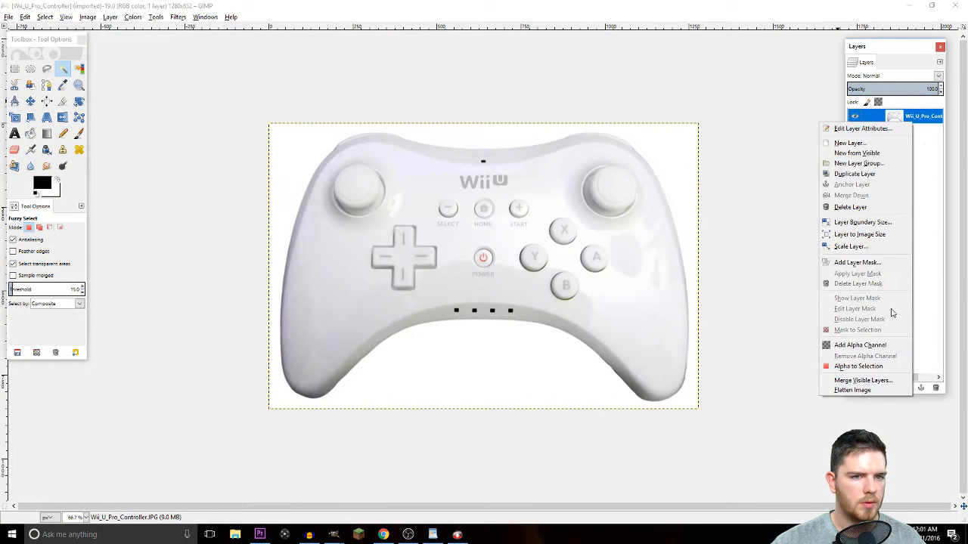
left_click(869, 344)
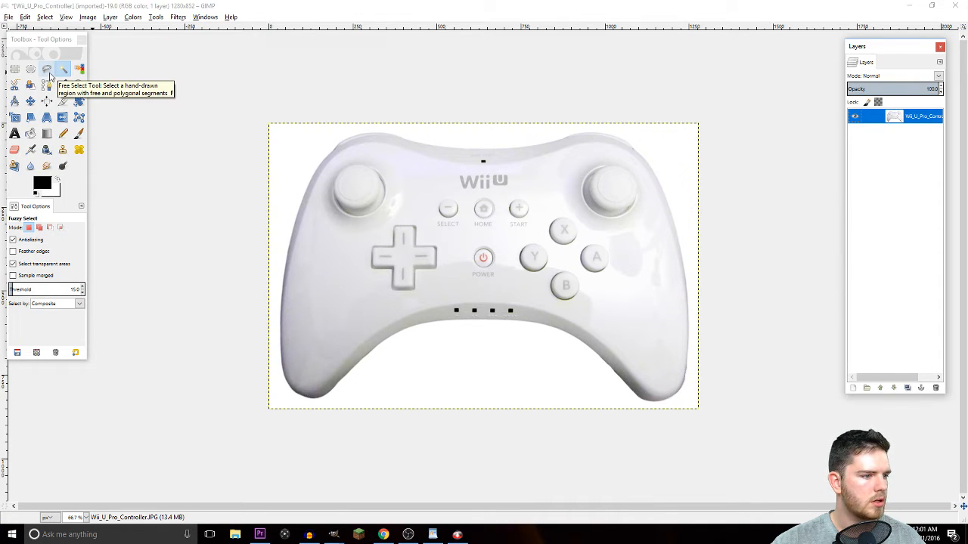
left_click(310, 152)
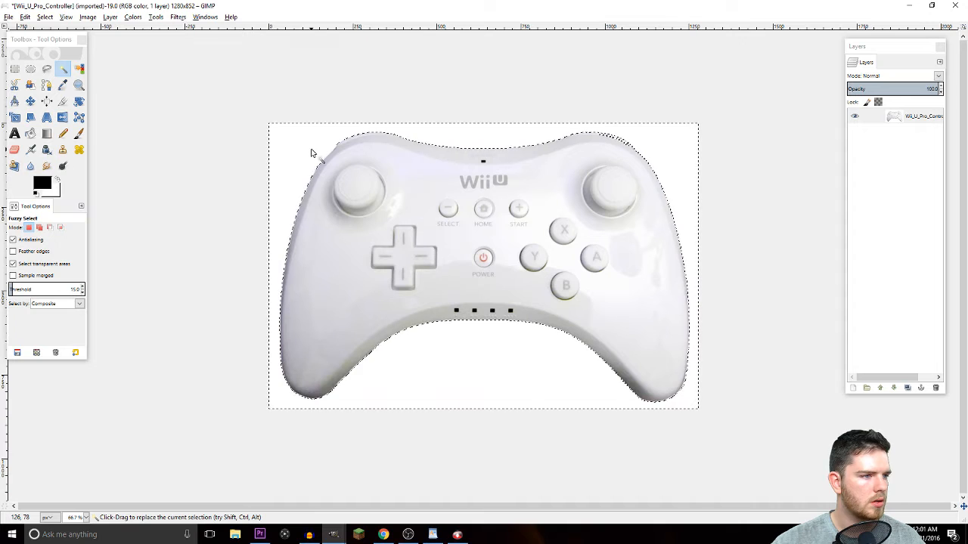
key("Delete")
key("ctrl+shift+a")
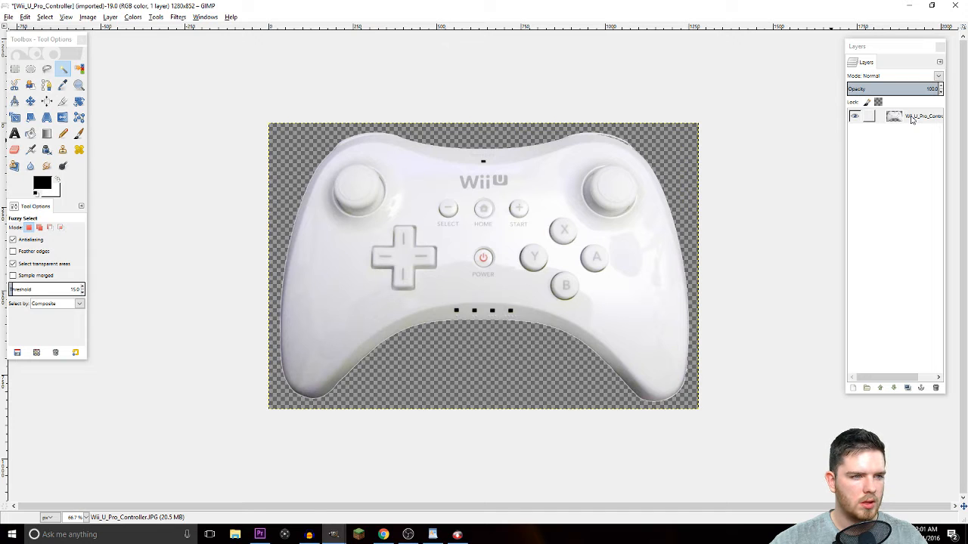
Export the cut-out image as Wii_U_Pro_Controller.png in the Sprites folder with the default PNG settings.
key("ctrl+shift+e")
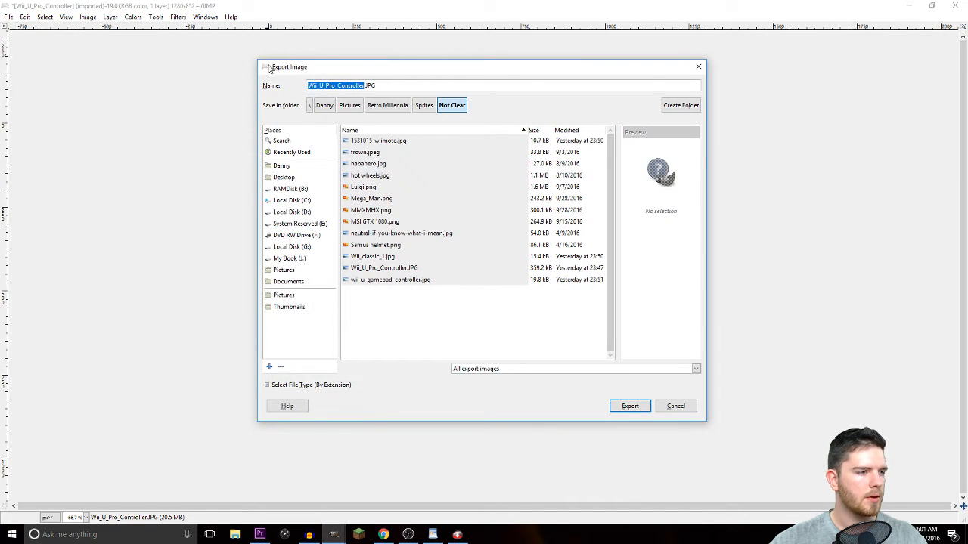
left_click(420, 109)
left_click(410, 88)
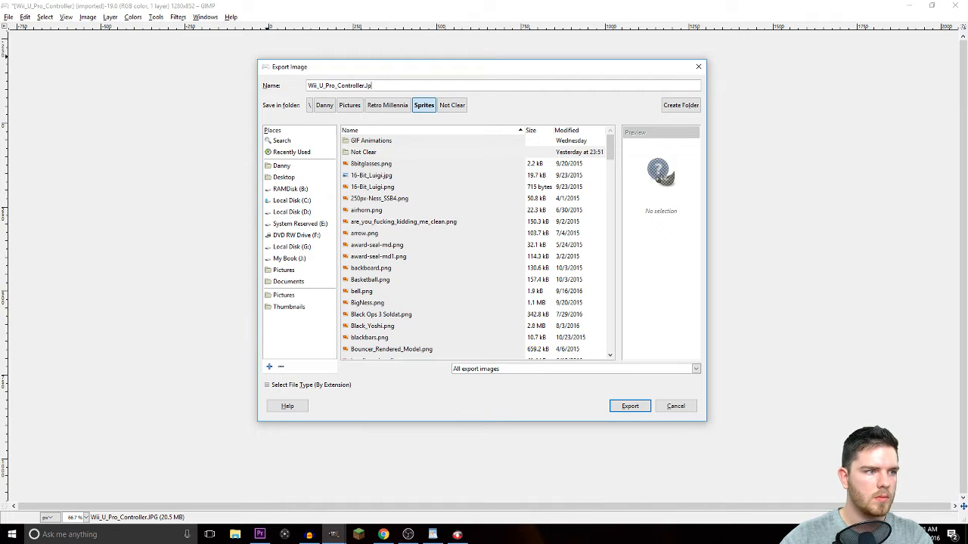
type("png")
key("Return")
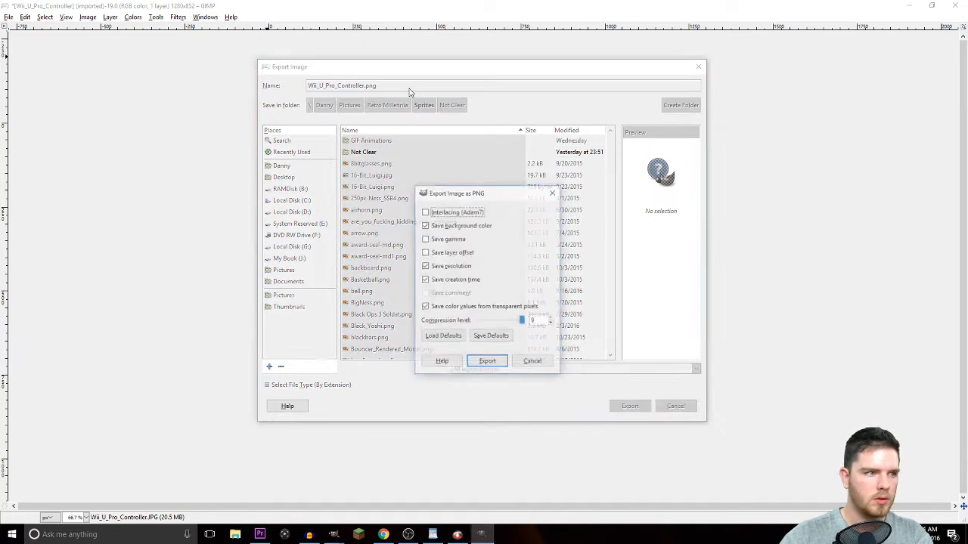
key("Return")
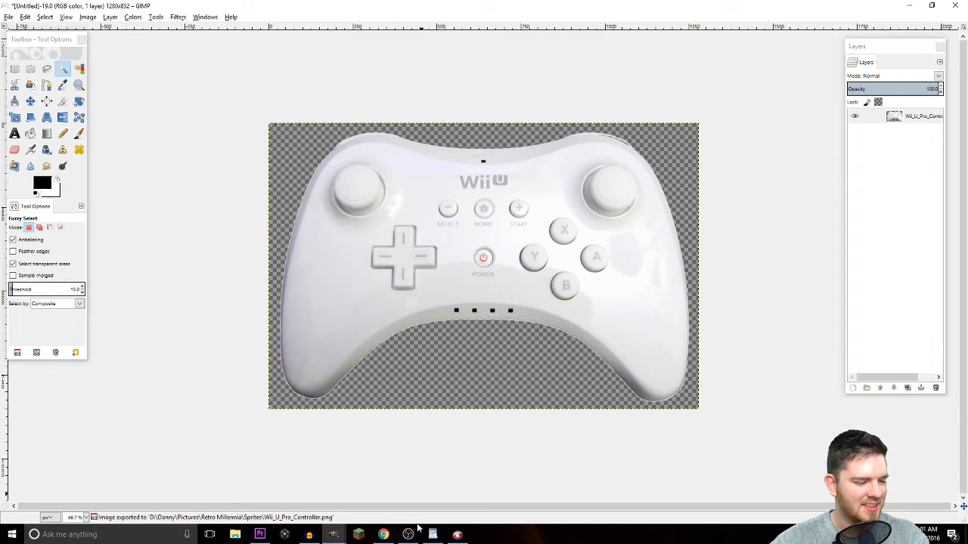
Switch to Premiere Pro and import Wii_U_Pro_Controller.png from the Sprites folder.
left_click(260, 534)
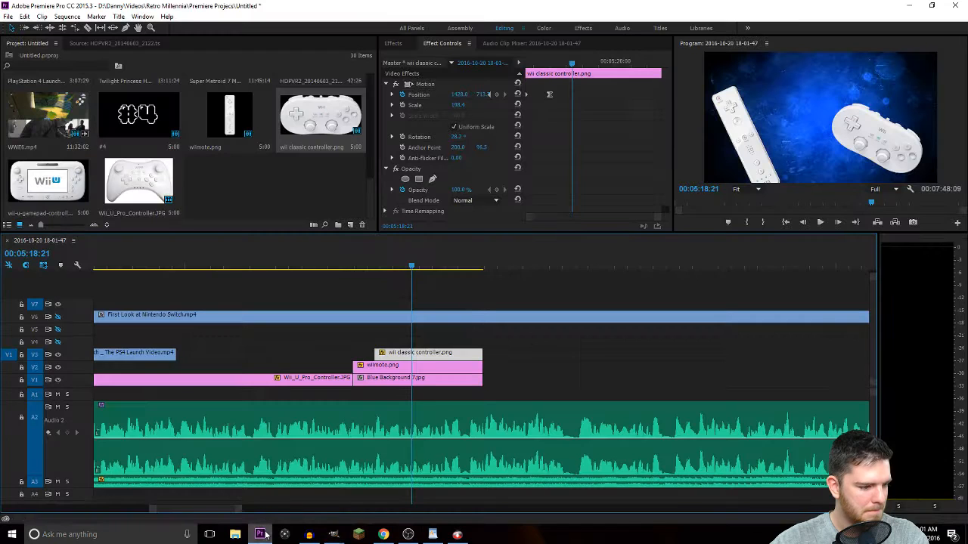
double_click(276, 189)
left_click(234, 209)
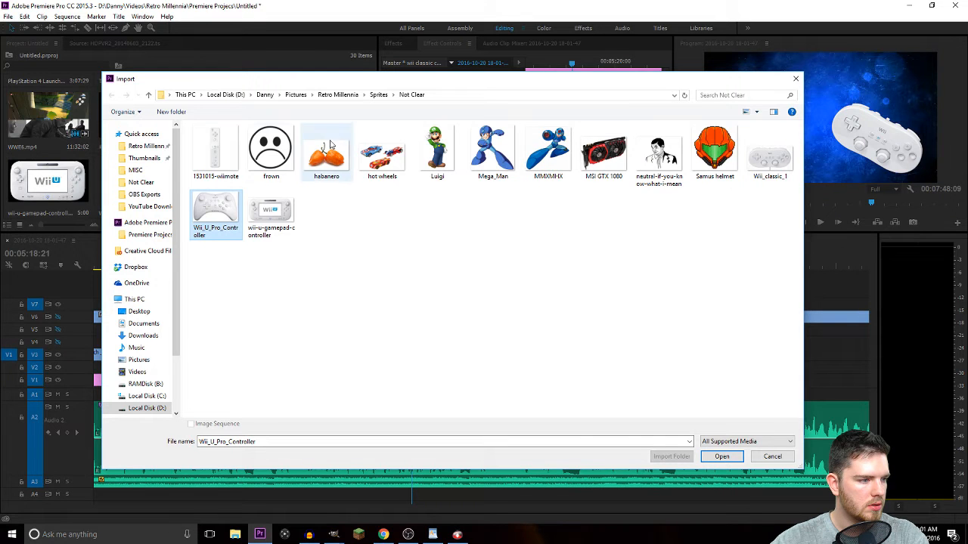
left_click(378, 94)
scroll(417, 277, "down", 10)
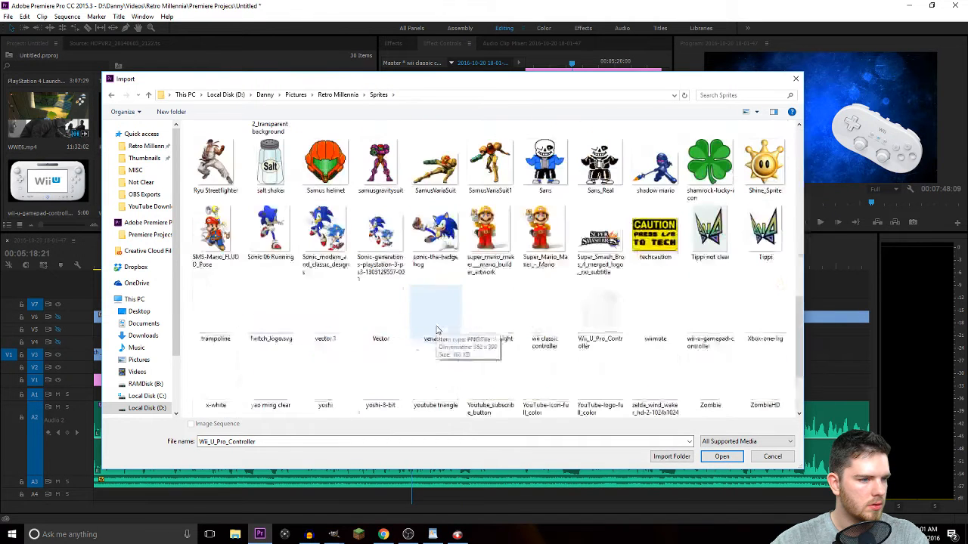
left_click(601, 317)
left_click(722, 457)
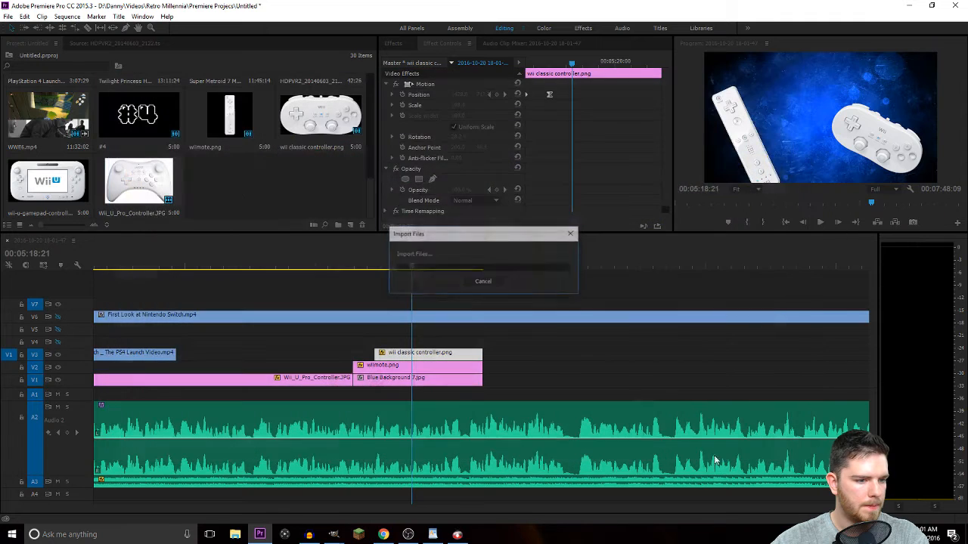
Place Wii_U_Pro_Controller.png on track V4 from 00:05:18:21 to the end of the clips below and turn on V4's output.
left_click_drag(224, 189, 483, 342)
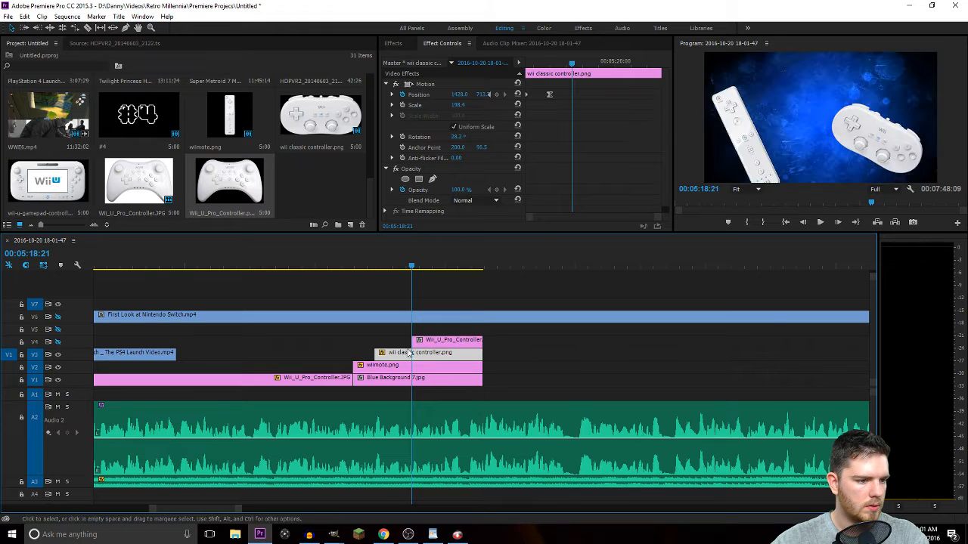
left_click(57, 342)
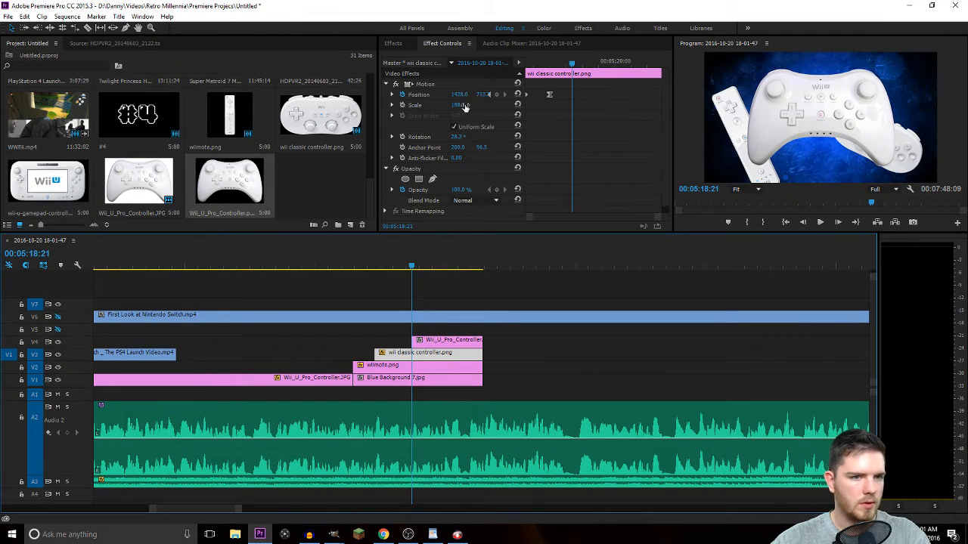
left_click_drag(458, 105, 451, 105)
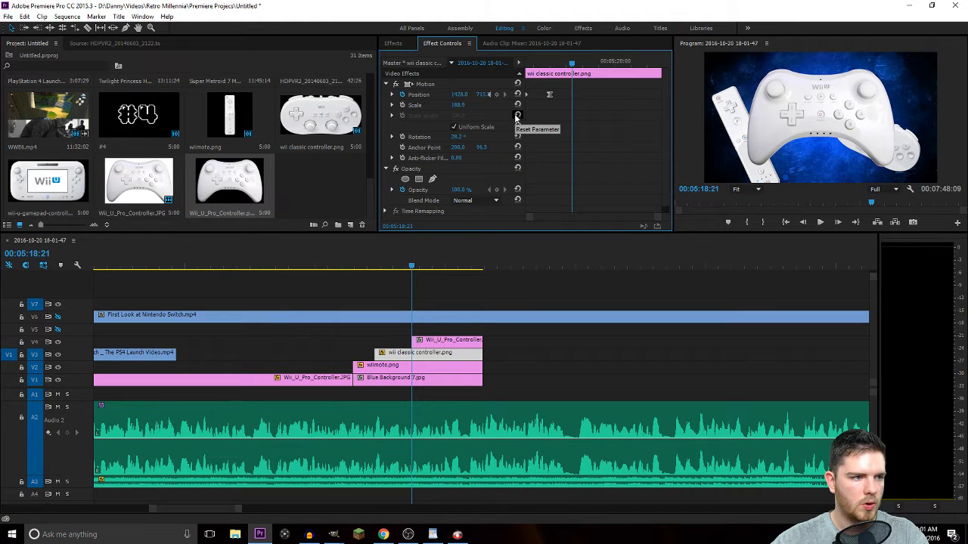
Scale the Wii U Pro Controller clip to 71.1, rotate it to -22.2°, and keyframe its position above the frame at 00:05:18:21.
left_click(453, 339)
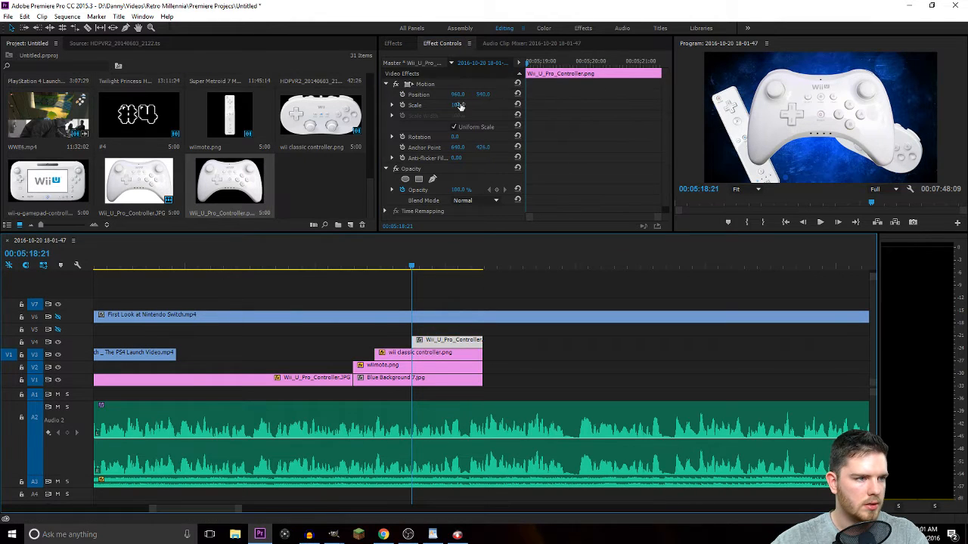
left_click_drag(467, 106, 441, 136)
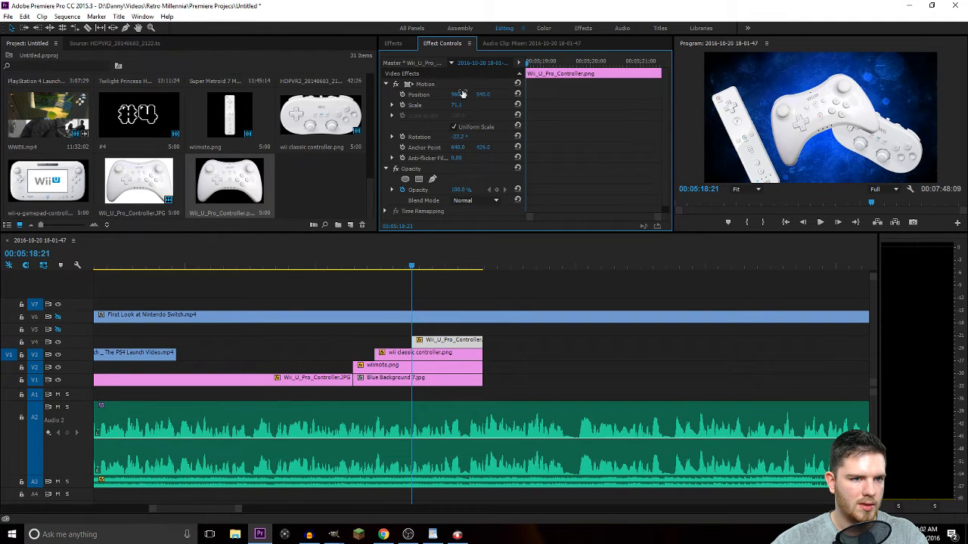
left_click_drag(482, 94, 439, 95)
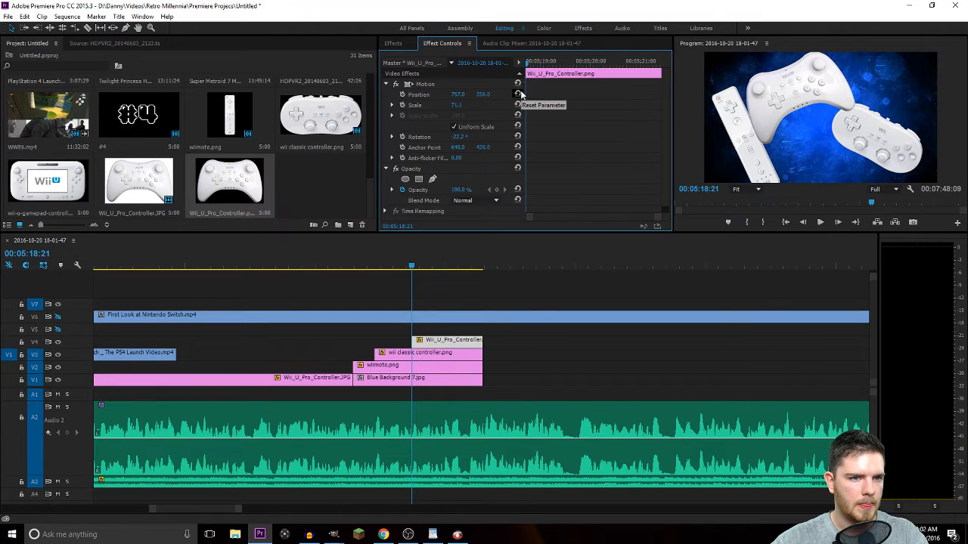
left_click_drag(451, 94, 487, 96)
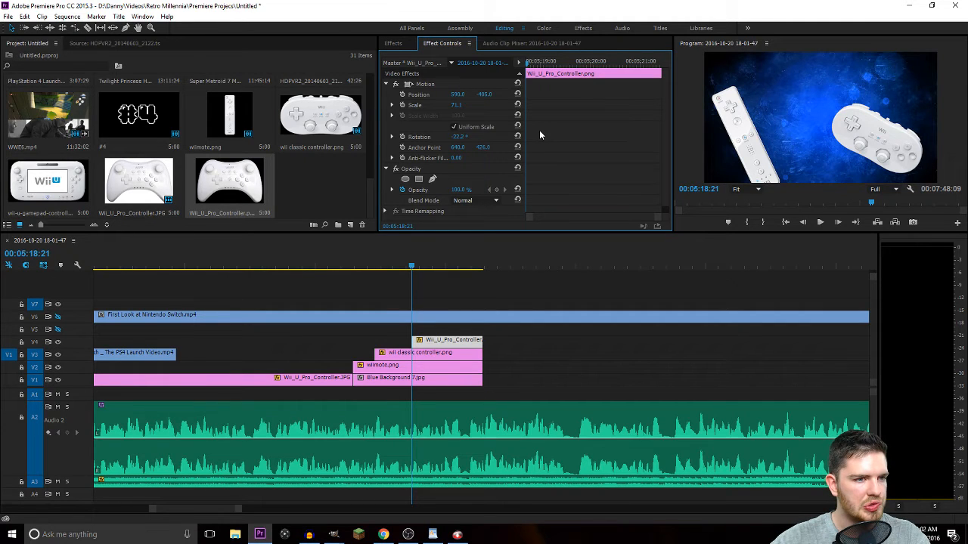
left_click(402, 94)
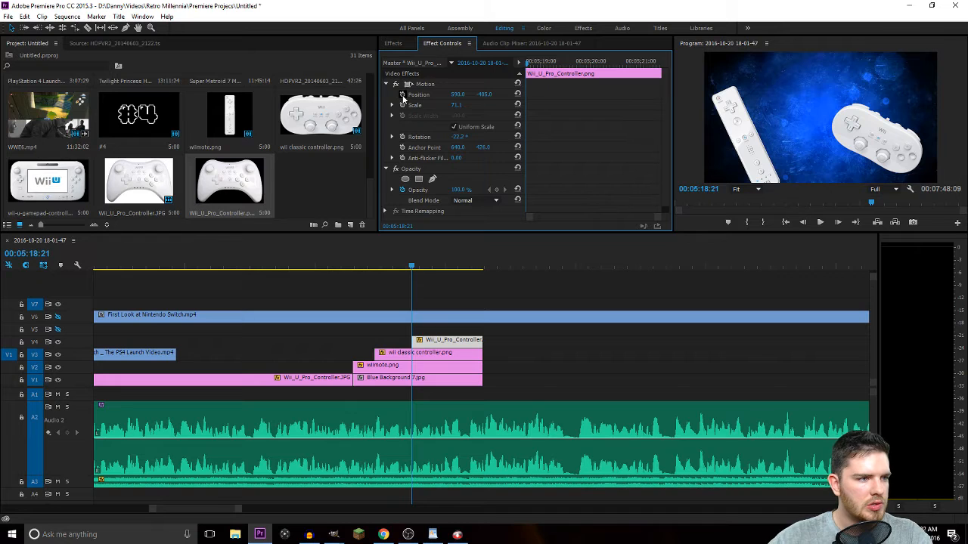
Keyframe the controller's position inside the frame at 00:05:19:06, then set its scale to 55.1 and rotation to 10.0°.
left_click_drag(458, 94, 517, 117)
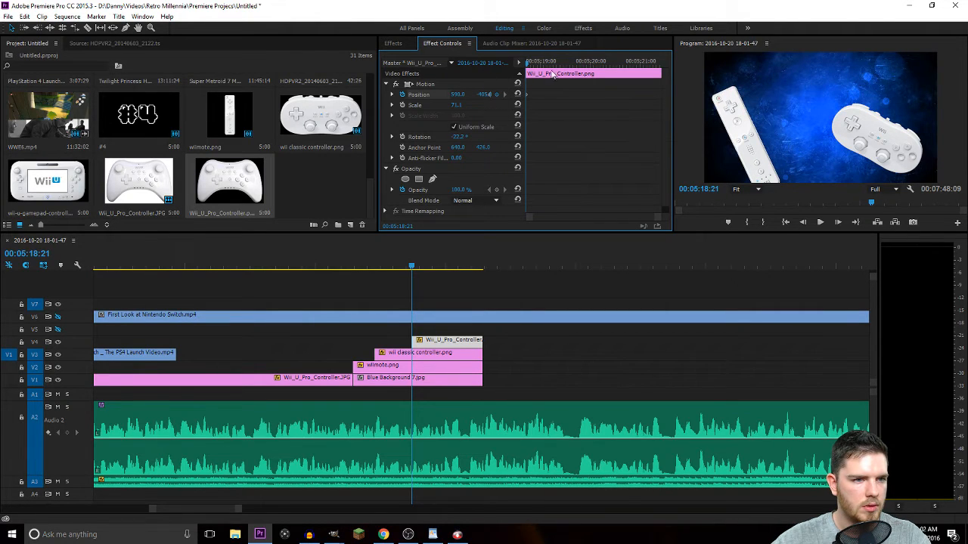
left_click_drag(527, 67, 553, 68)
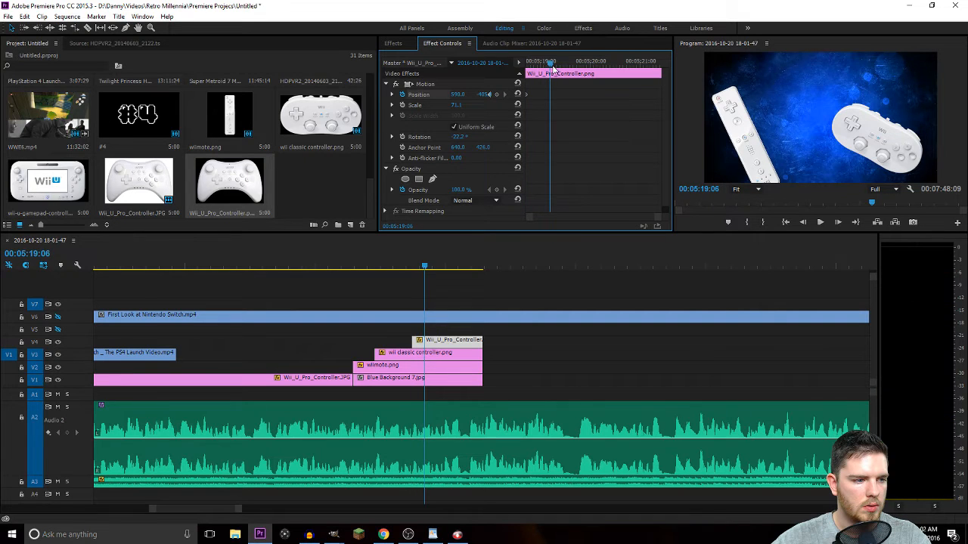
left_click_drag(481, 95, 470, 100)
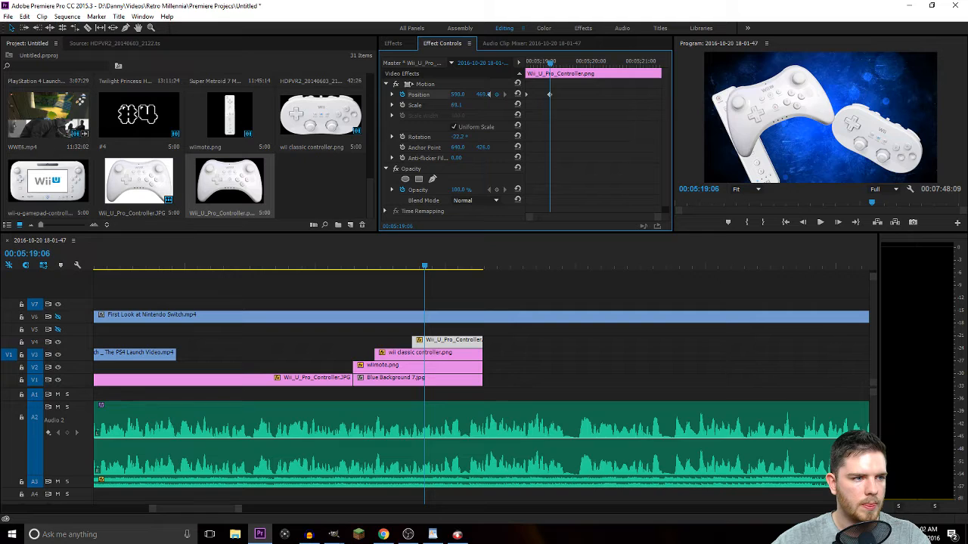
left_click_drag(459, 137, 449, 139)
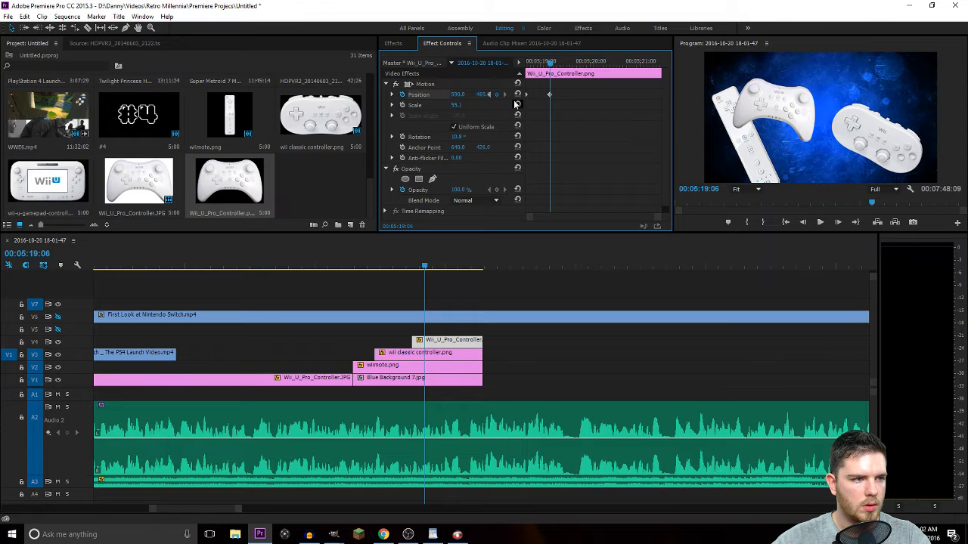
Set the first position keyframe's X to 618, apply temporal Ease In to the 00:05:19:06 keyframe, and play back the animation.
left_click_drag(551, 66, 526, 63)
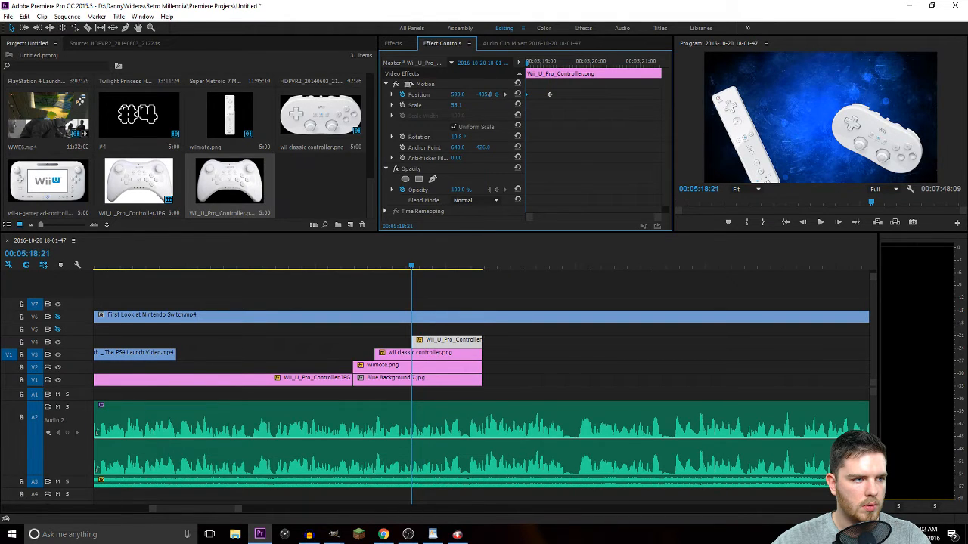
left_click_drag(458, 93, 468, 94)
right_click(549, 96)
left_click(550, 94)
right_click(549, 95)
mouse_move(597, 179)
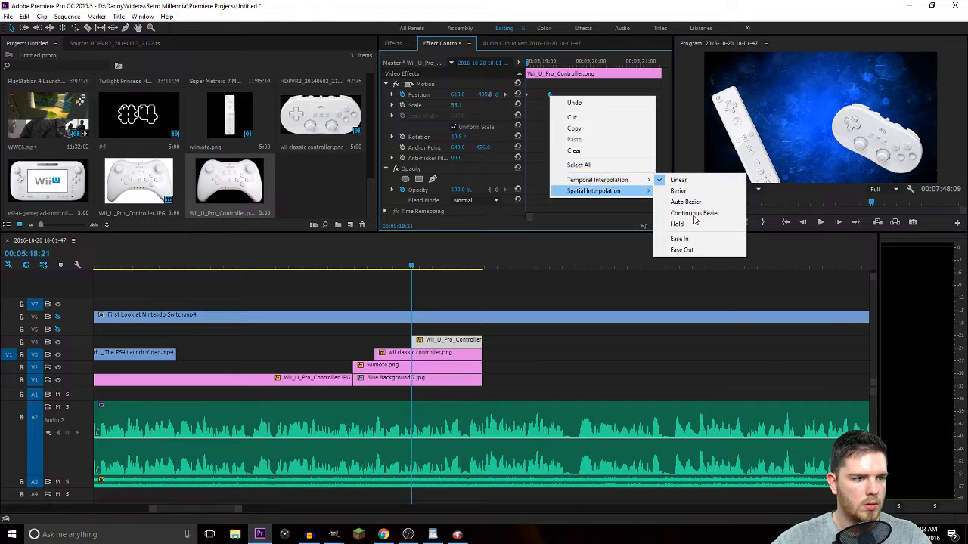
left_click(680, 239)
key("space")
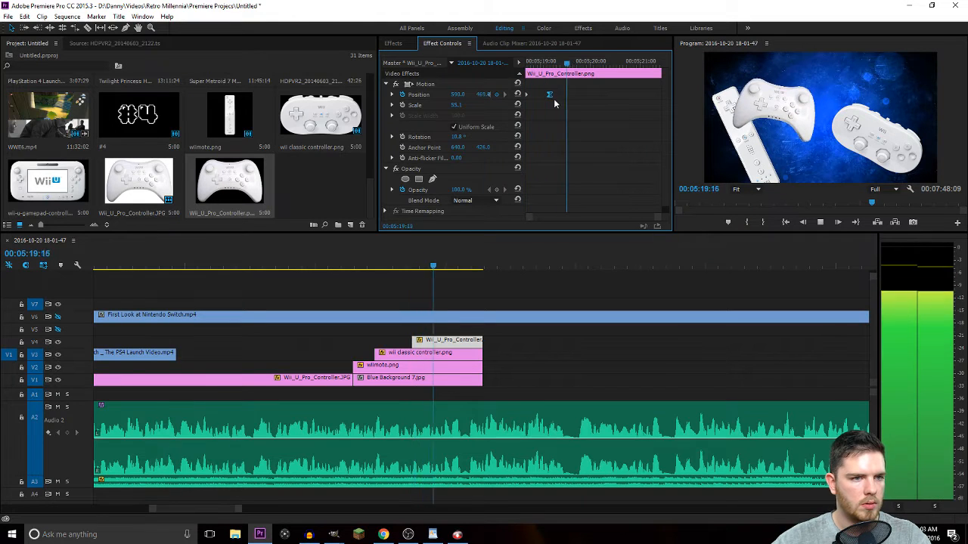
key("space")
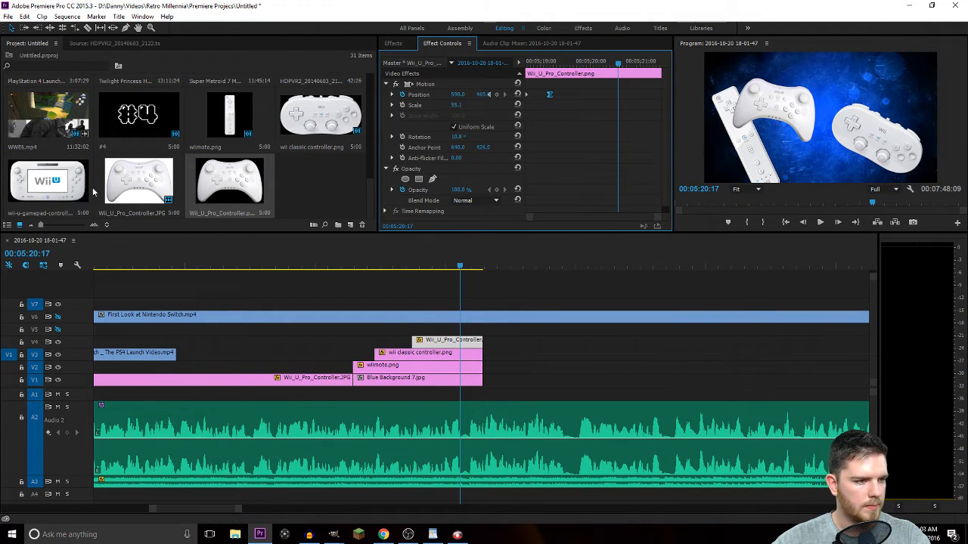
Place wii-u-gamepad-controller.png on track V5, starting at 00:05:19:28 to match the narration.
left_click_drag(64, 189, 463, 331)
left_click(428, 264)
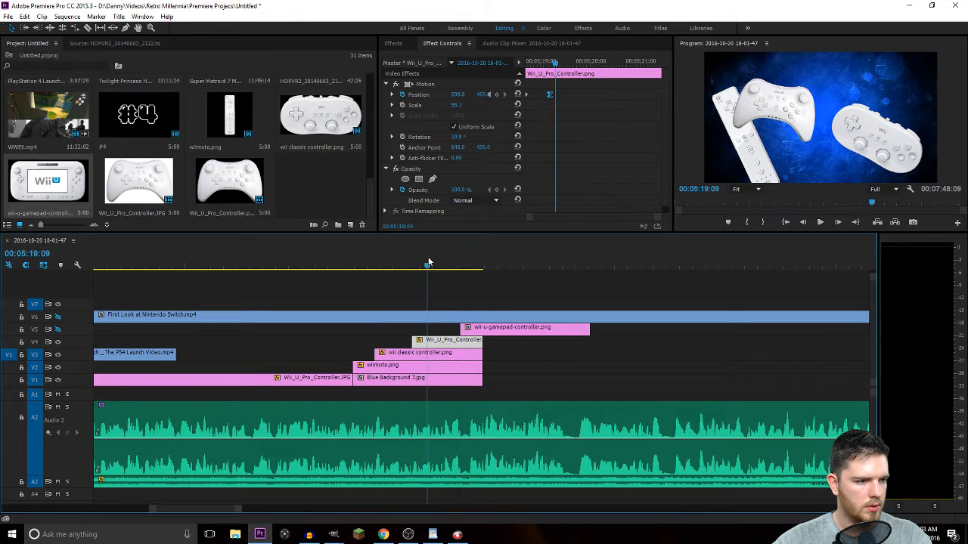
key("space")
key("space")
key("=")
key("=")
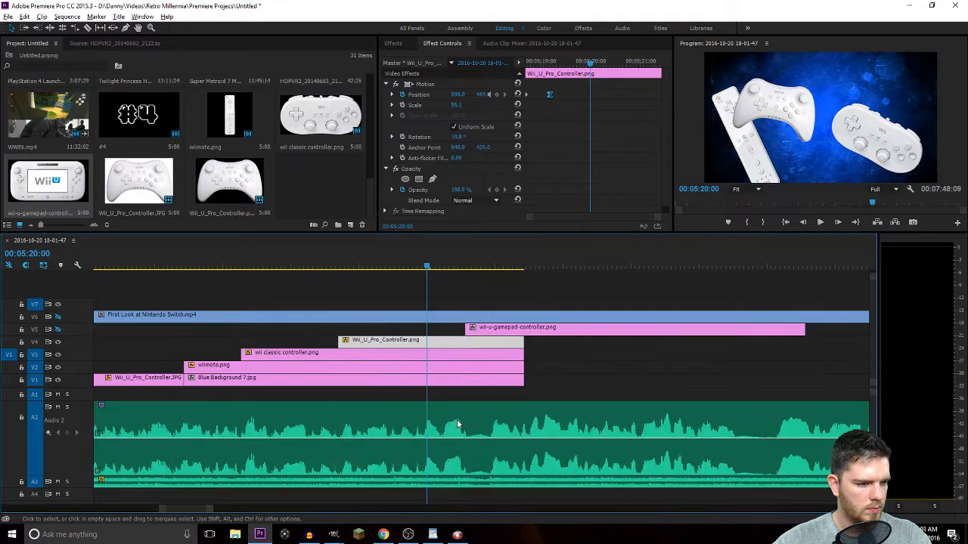
left_click_drag(421, 267, 414, 267)
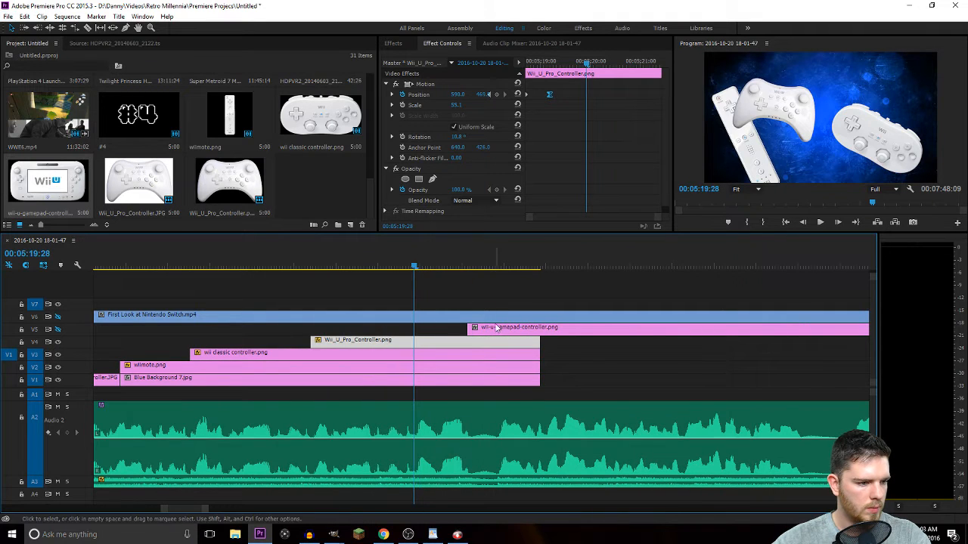
left_click_drag(496, 330, 439, 335)
Trim the gamepad clip to the end of the clips below and turn on V5's output.
key("-")
key("-")
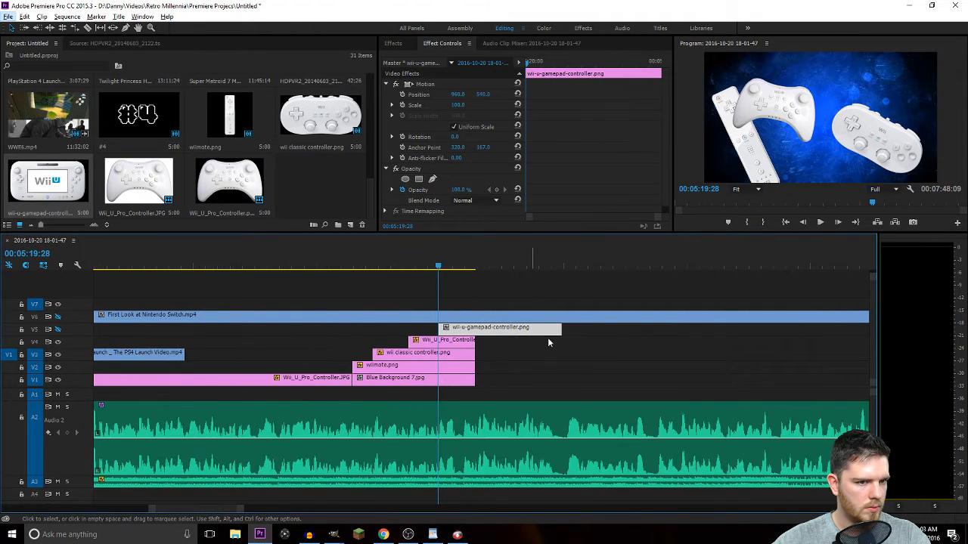
left_click_drag(560, 331, 474, 353)
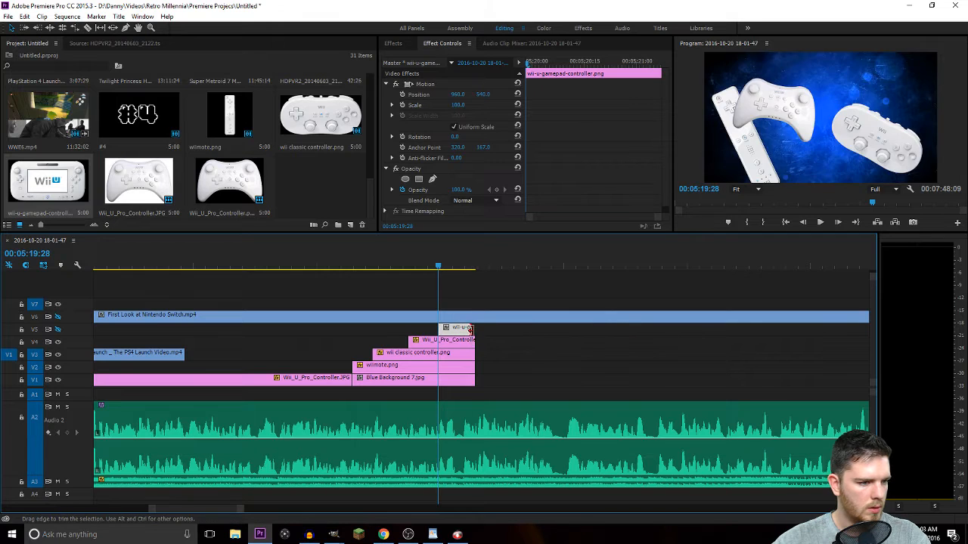
left_click(58, 330)
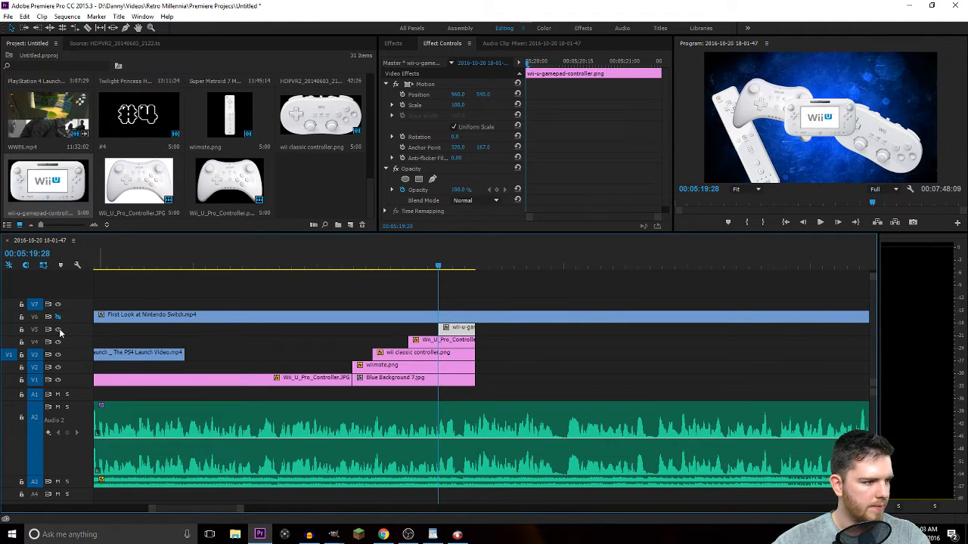
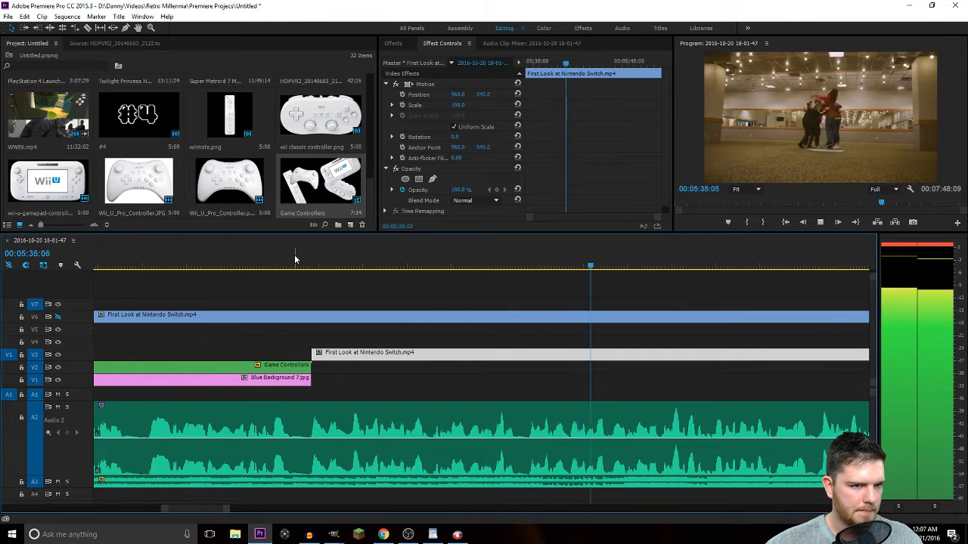
Split First Look at Nintendo Switch.mp4 on V3 at 00:05:30:10 and move the front piece to V1, directly after Blue Background 7.jpg.
key("space")
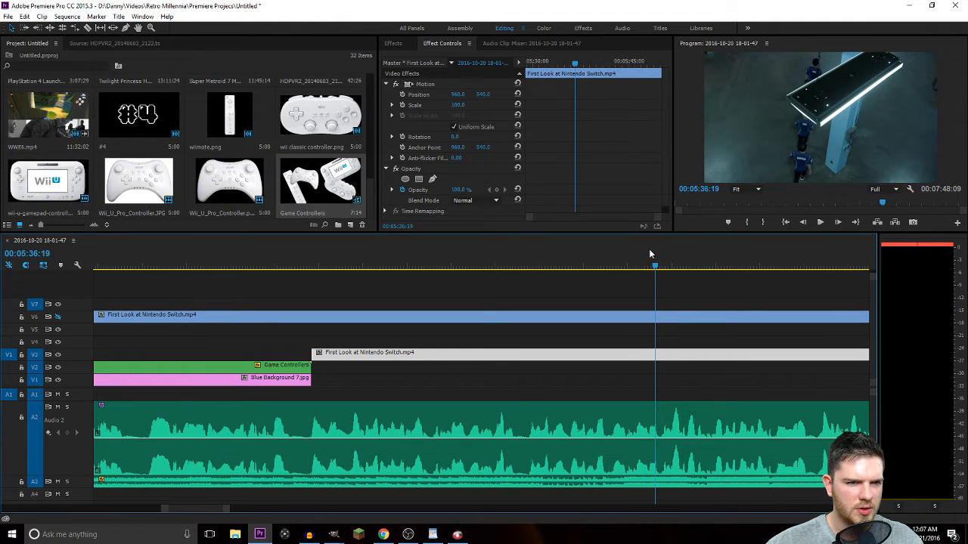
left_click_drag(656, 269, 384, 282)
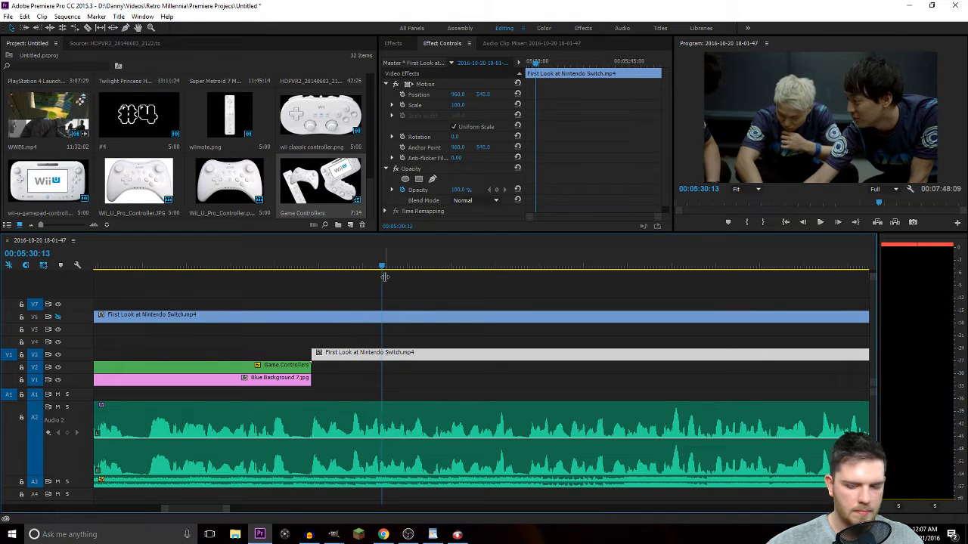
key("Left")
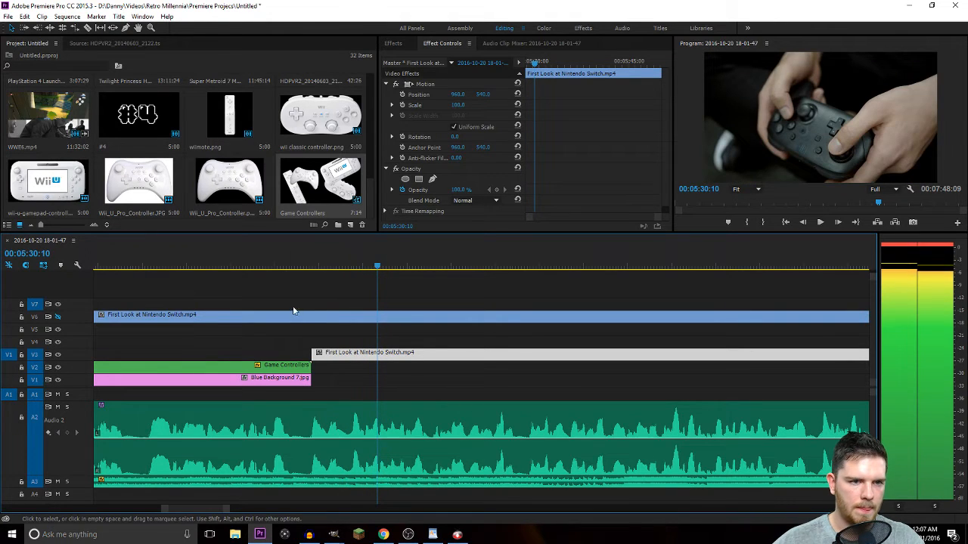
key("c")
left_click(379, 357)
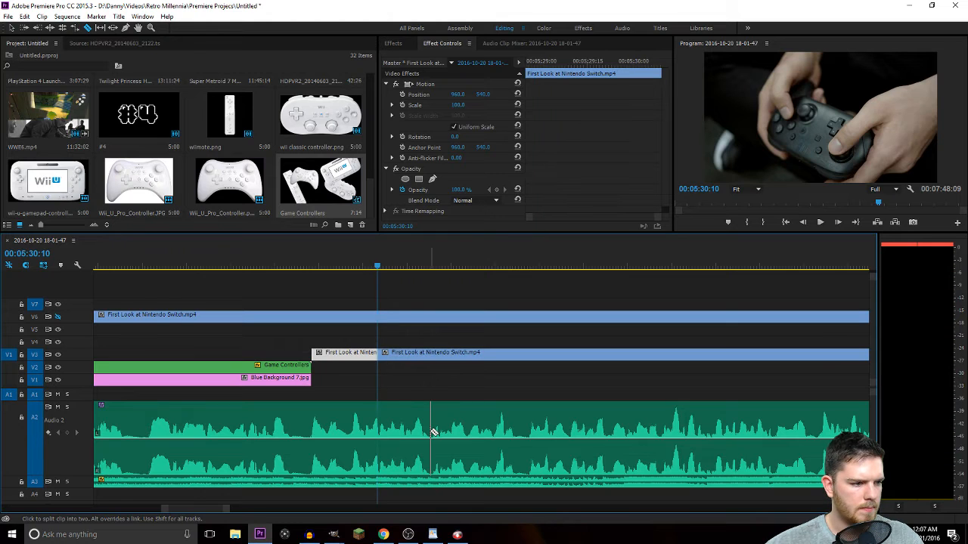
key("v")
left_click_drag(342, 374, 337, 385)
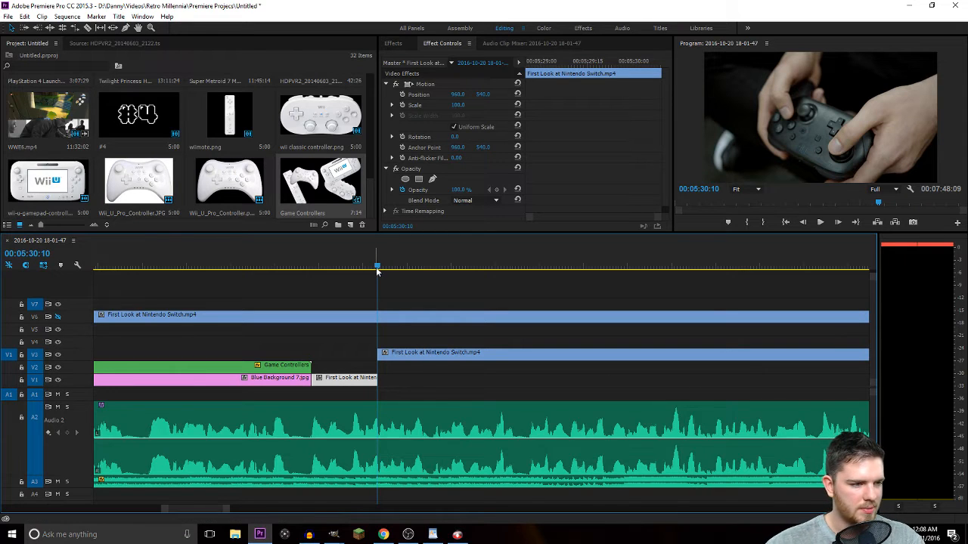
Split the V3 First Look at Nintendo Switch.mp4 clip at 00:05:48:23 and extend the end of its second piece.
scroll(421, 360, "down", 3)
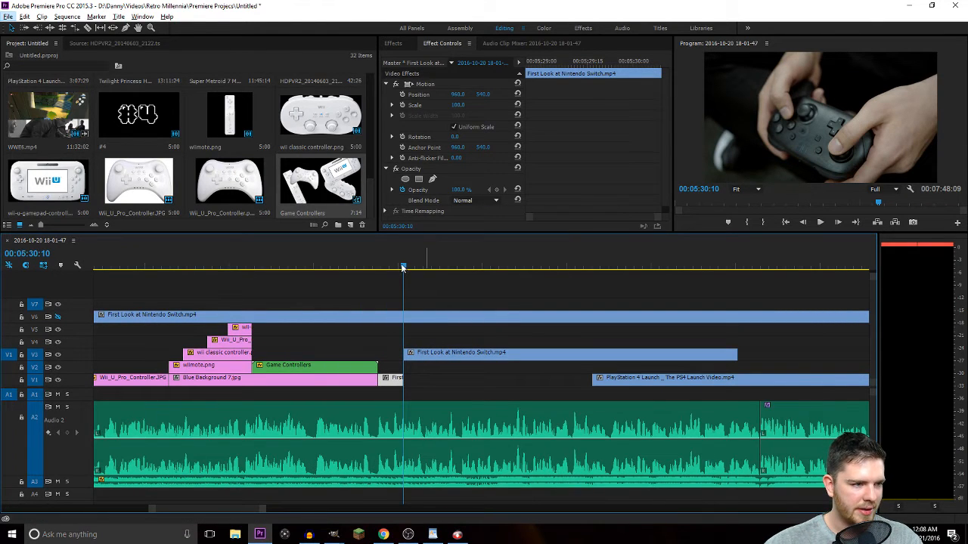
left_click_drag(402, 267, 712, 280)
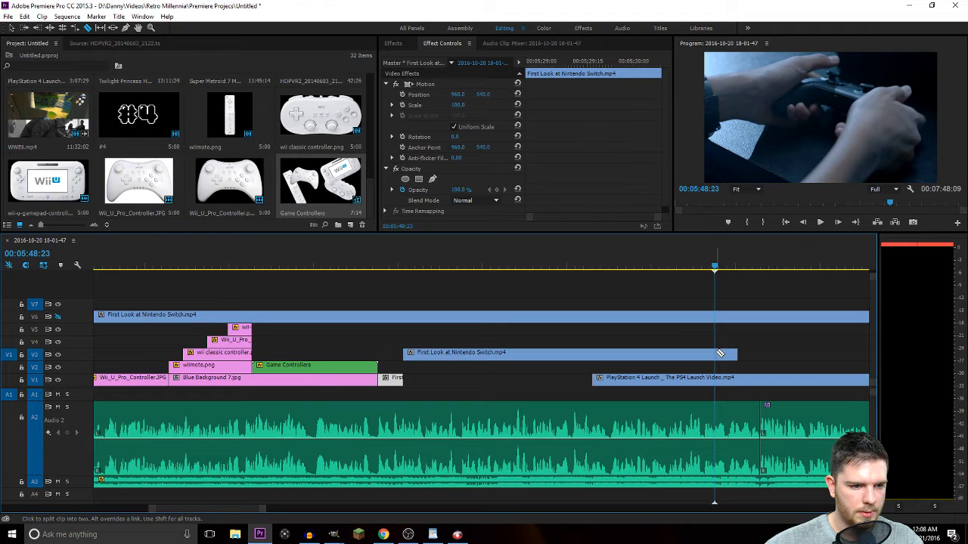
key("space")
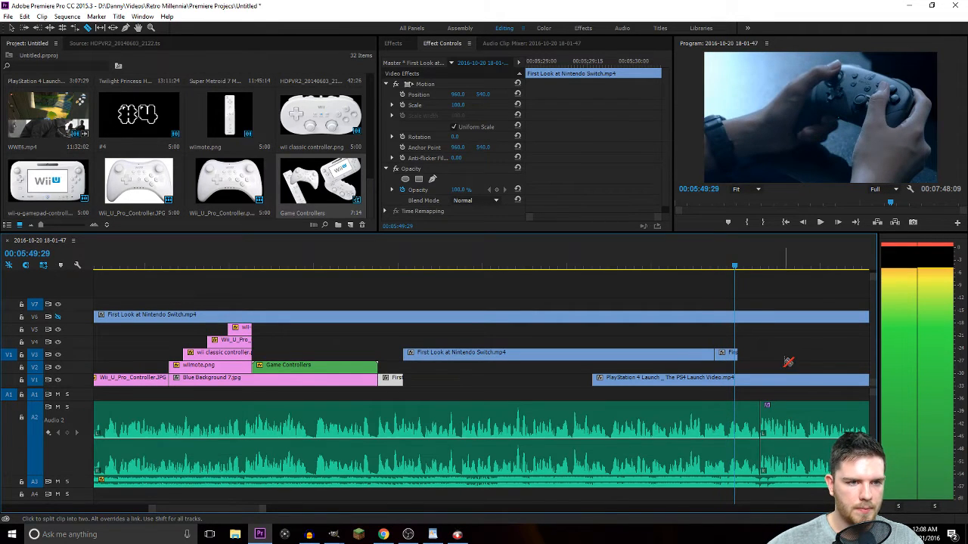
key("v")
key("ctrl+z")
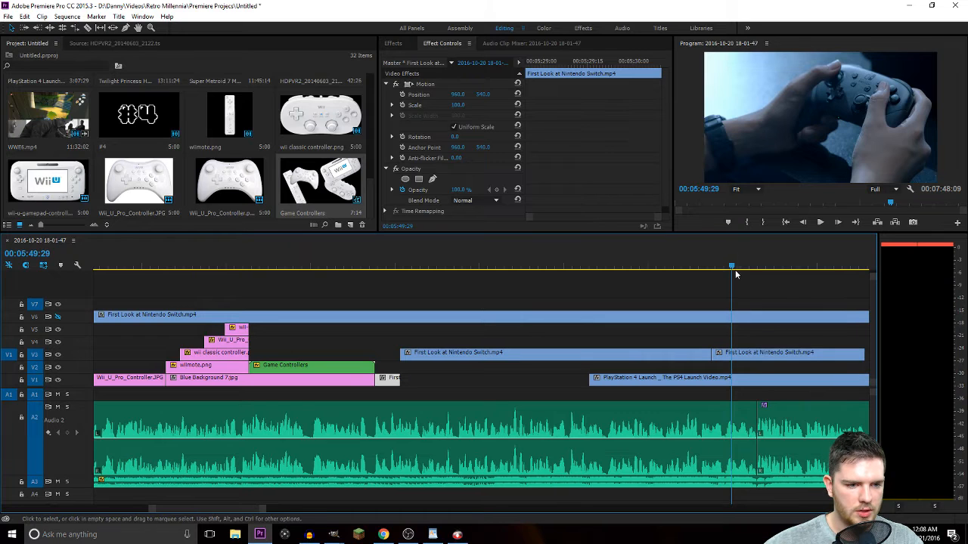
Split the second V3 piece at 00:05:50:08, move its front part to V1 after the first trailer shot, and preview the remaining footage.
left_click_drag(736, 270, 743, 270)
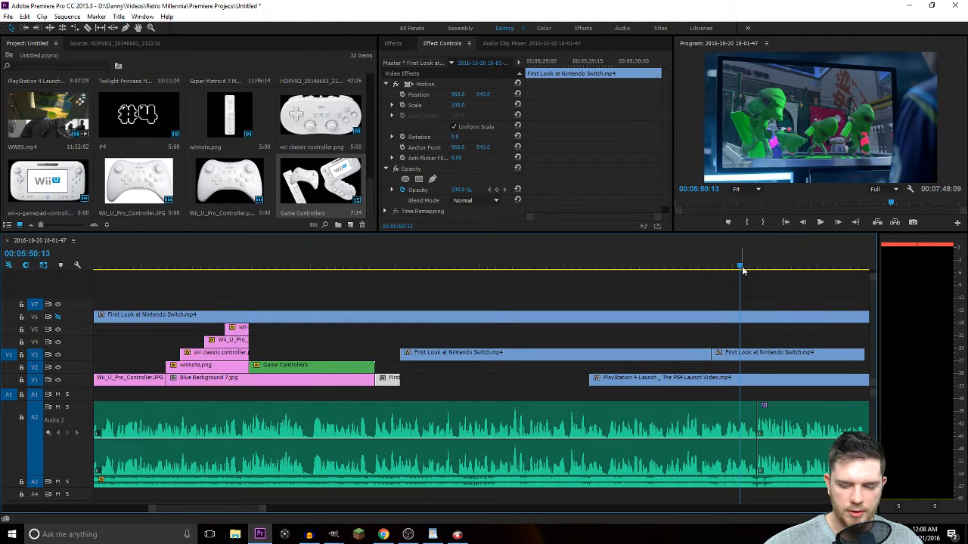
key("Left")
key("Left")
key("Left")
key("Left")
key("Left")
key("c")
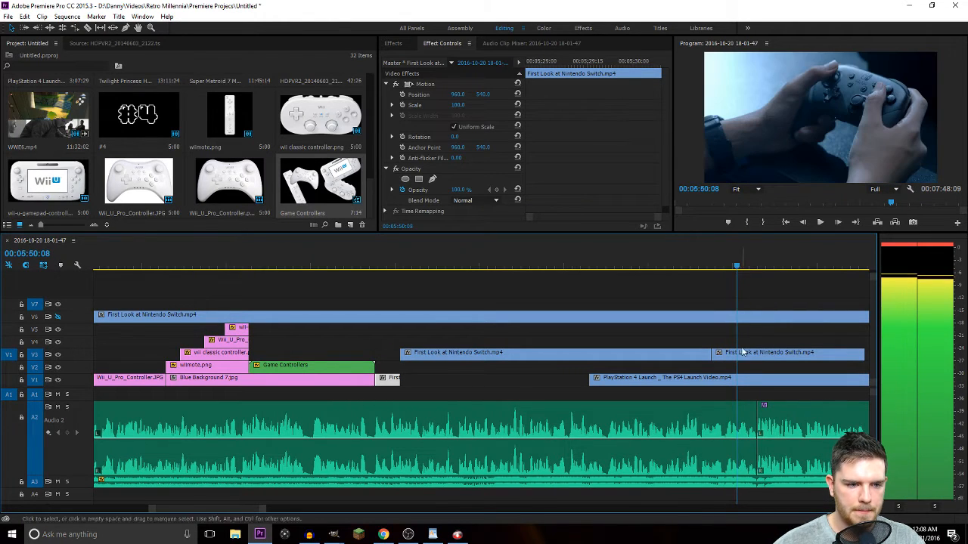
left_click(738, 353)
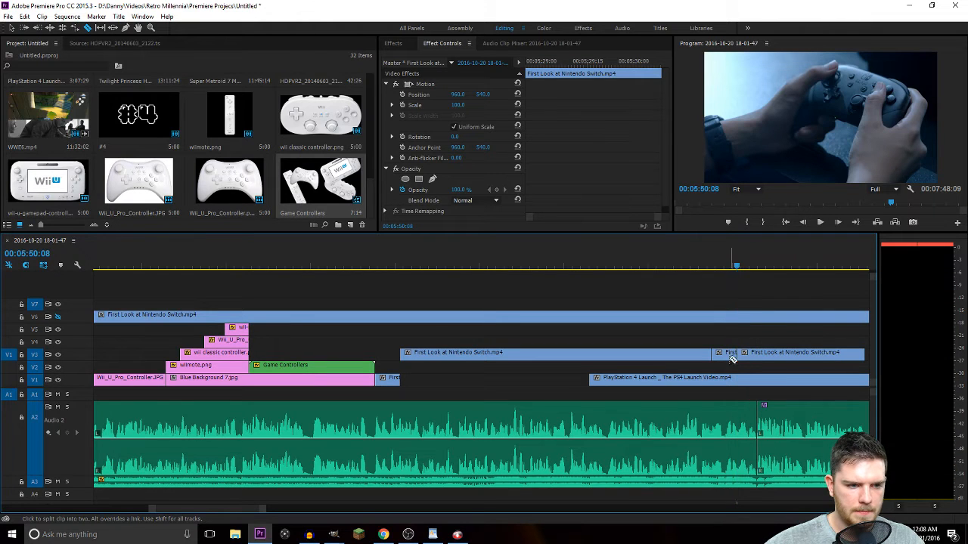
key("v")
left_click_drag(725, 356, 412, 380)
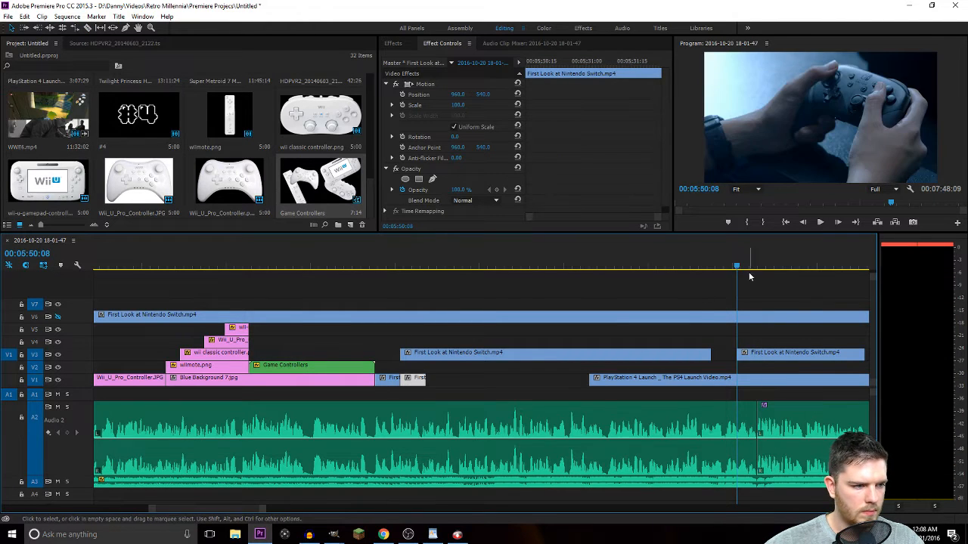
key("space")
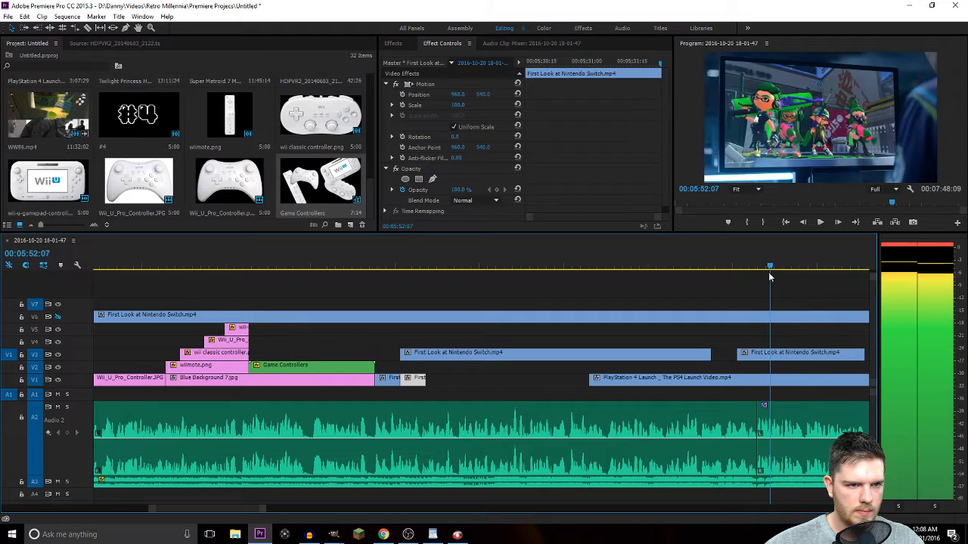
key("space")
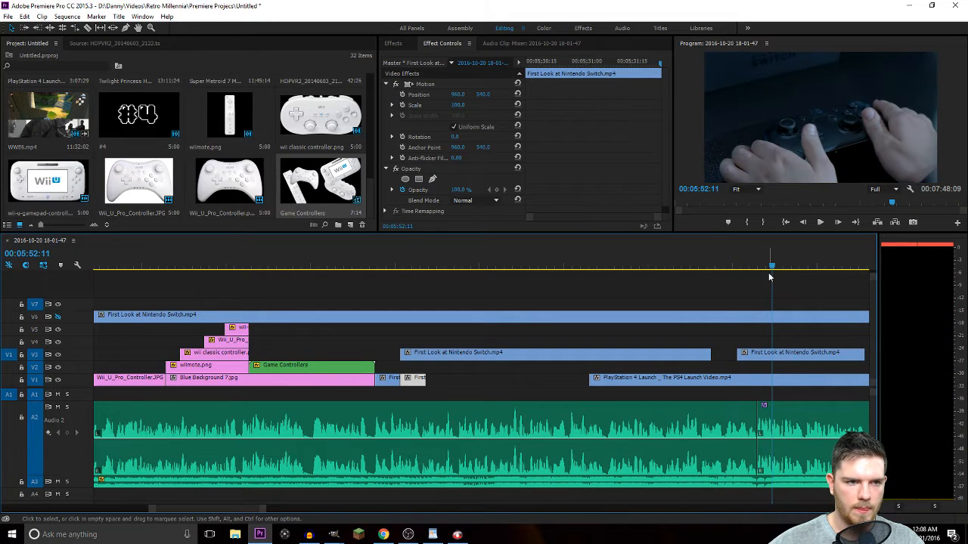
Split the V3 trailer clip at 00:05:52:12 and 00:05:53:21, and move the middle piece to V1 directly after the second trailer shot.
key("Right")
key("c")
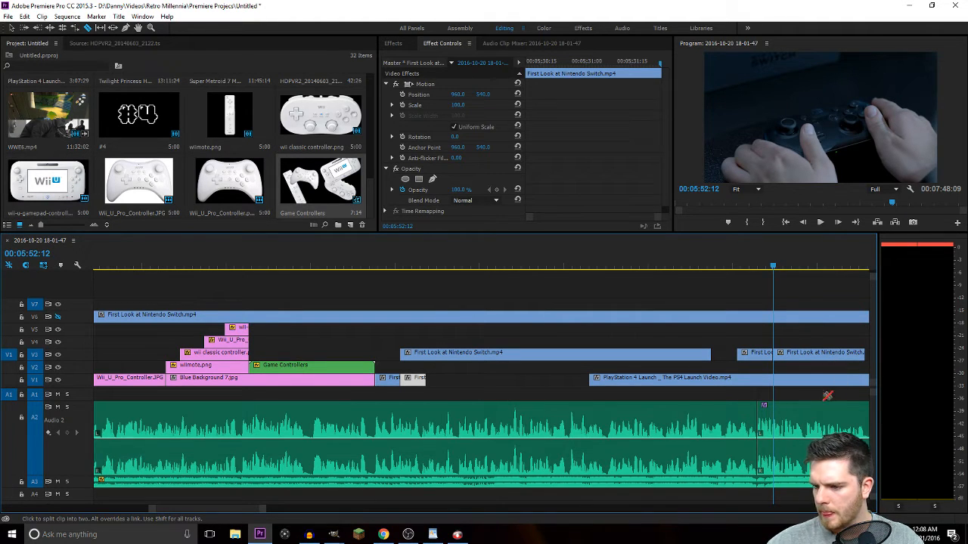
key("space")
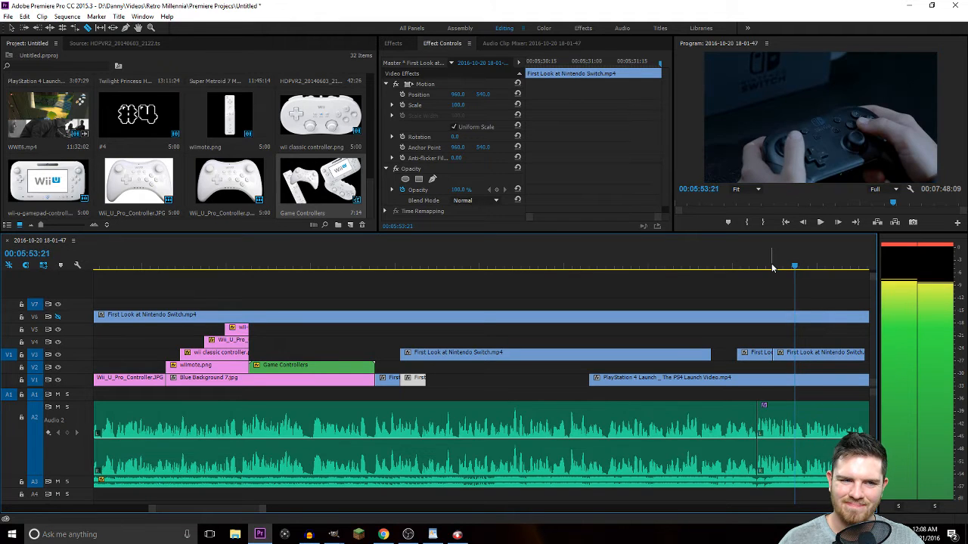
left_click(797, 359)
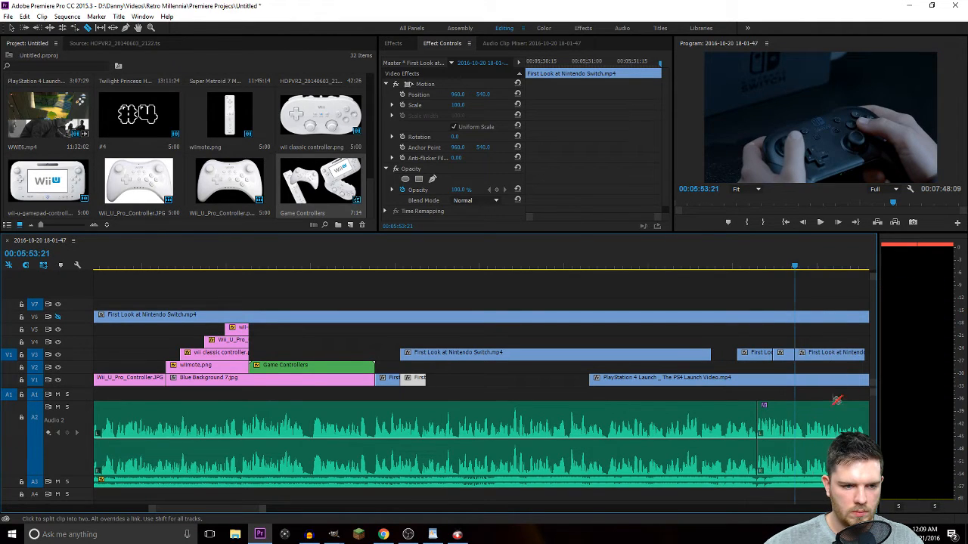
key("v")
left_click_drag(788, 358, 440, 378)
Play back the sequence from about 00:05:27:22 through the three trailer shots on V1, and review the second shot.
left_click(353, 258)
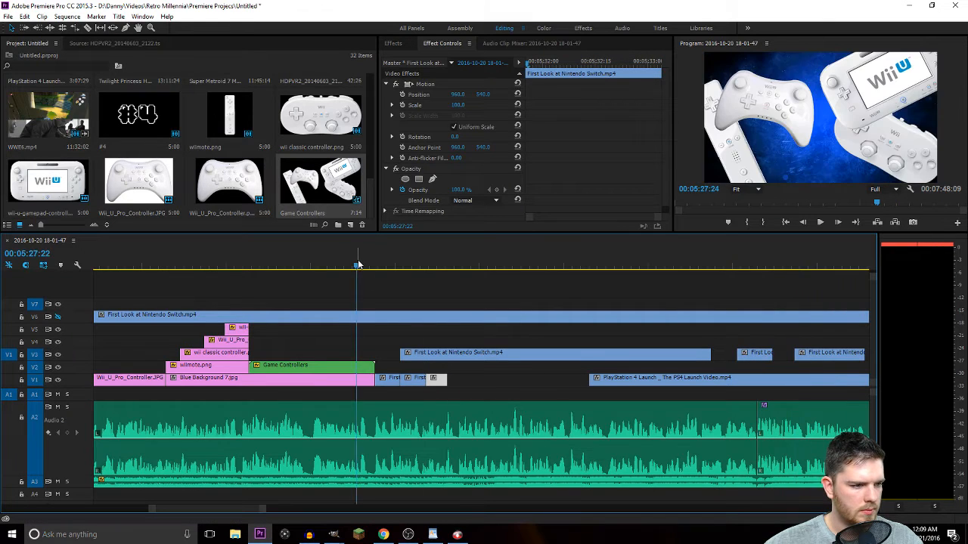
key("space")
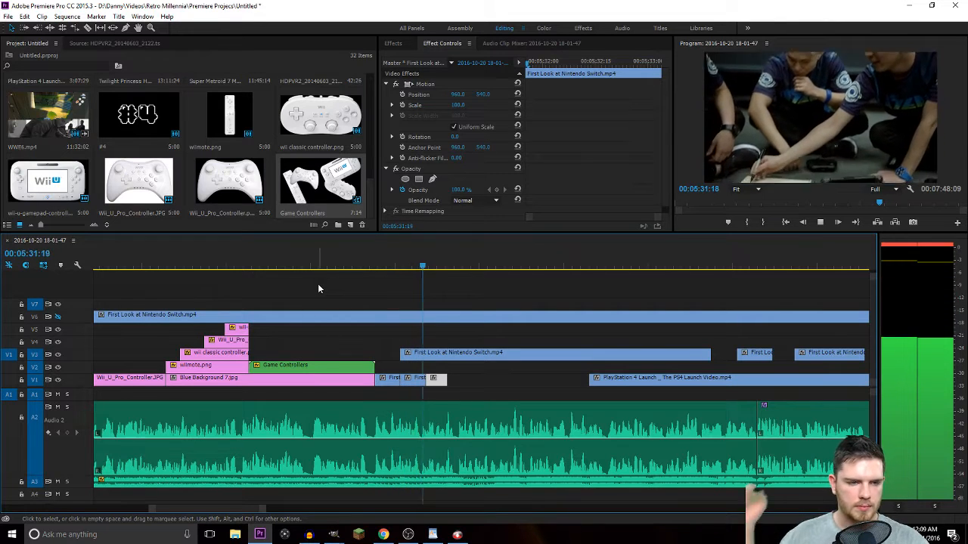
key("space")
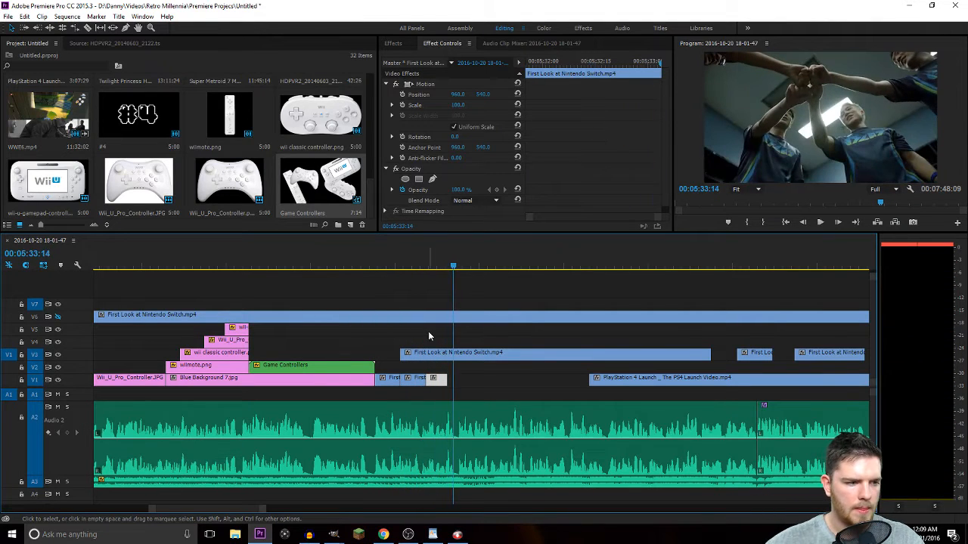
left_click(415, 378)
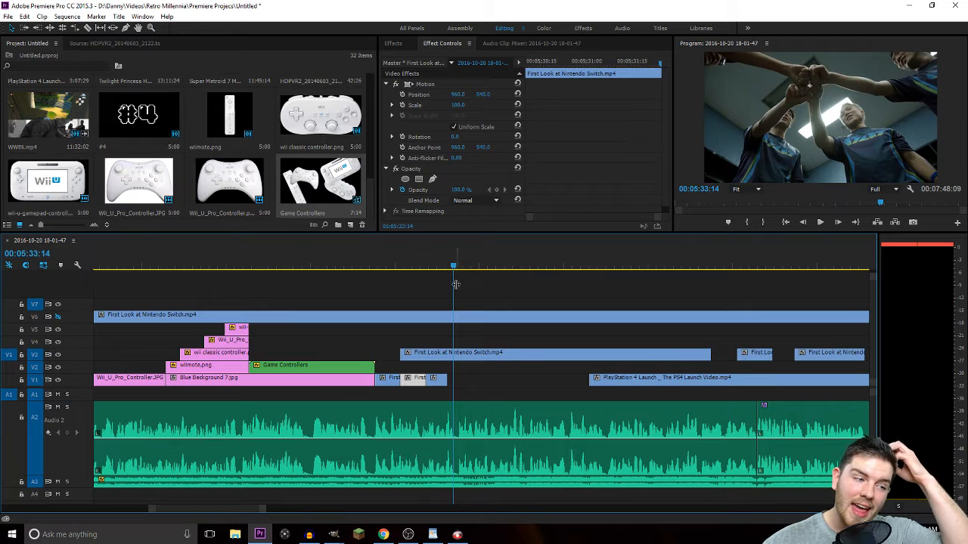
left_click_drag(452, 267, 412, 267)
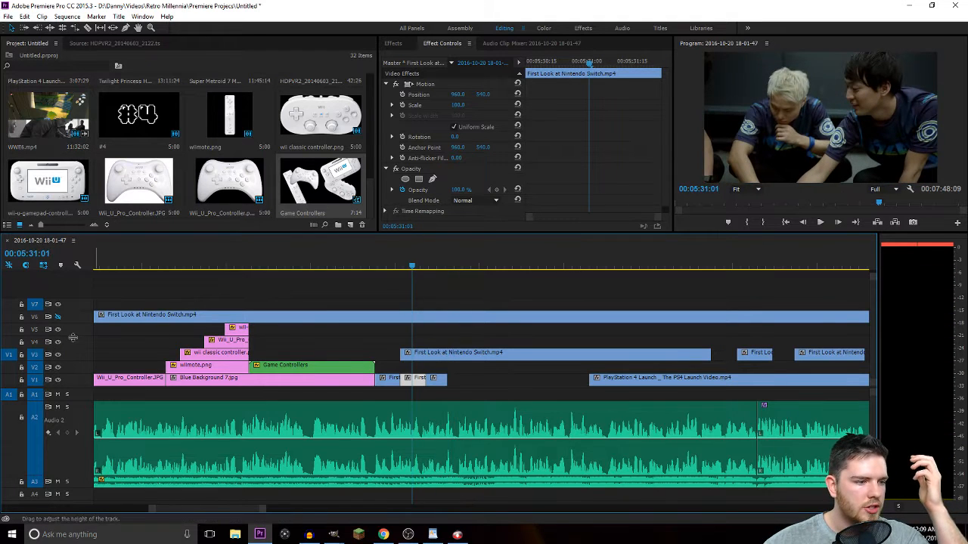
Shift the long V3 clip and the short piece after it to start where the third V1 trailer shot ends, and play back the section.
left_click_drag(455, 346, 493, 355)
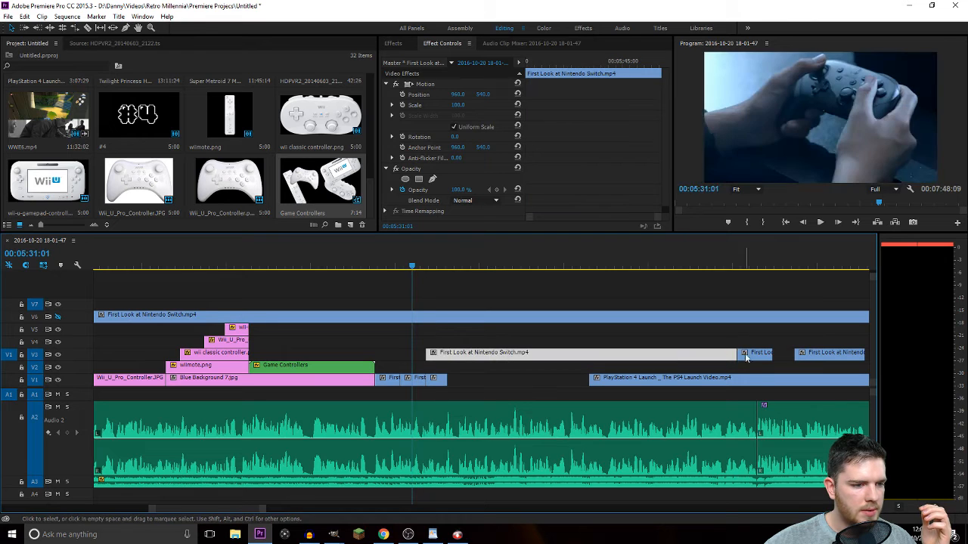
left_click_drag(704, 356, 725, 356)
left_click(396, 269)
key("space")
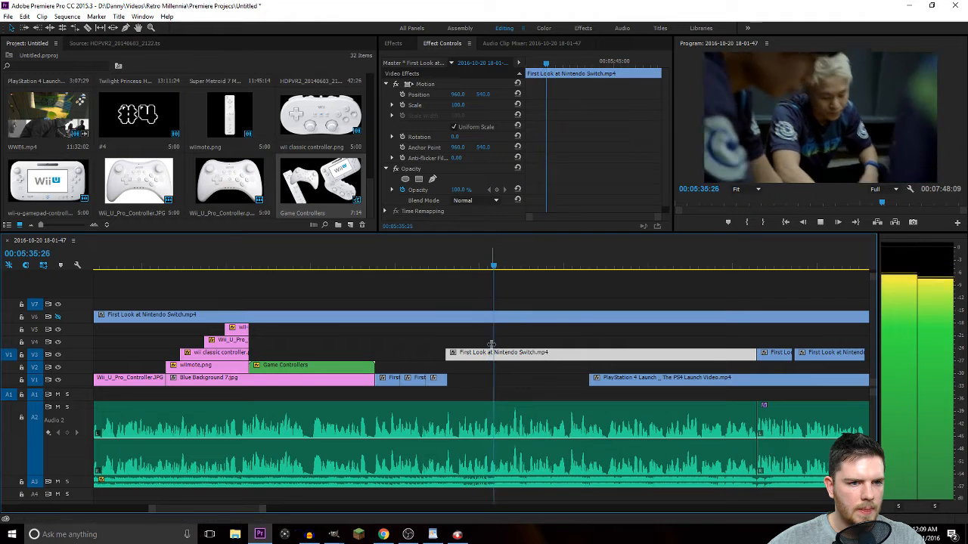
key("space")
Turn on V6's output and scrub the sequence from about 00:03:31:00 to 00:04:49:27, looking for a trailer shot of the Pro Controller.
left_click_drag(246, 512, 187, 503)
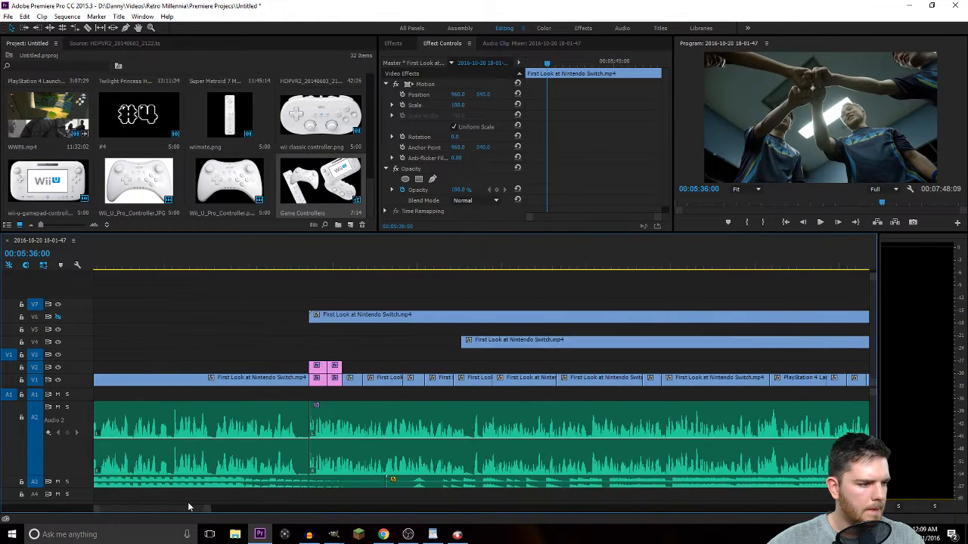
left_click_drag(295, 268, 350, 269)
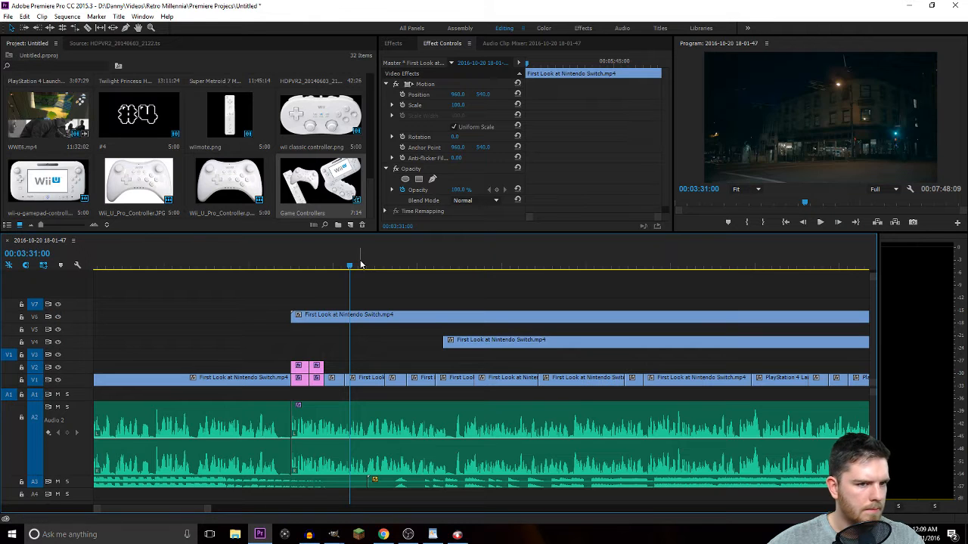
left_click_drag(348, 268, 786, 317)
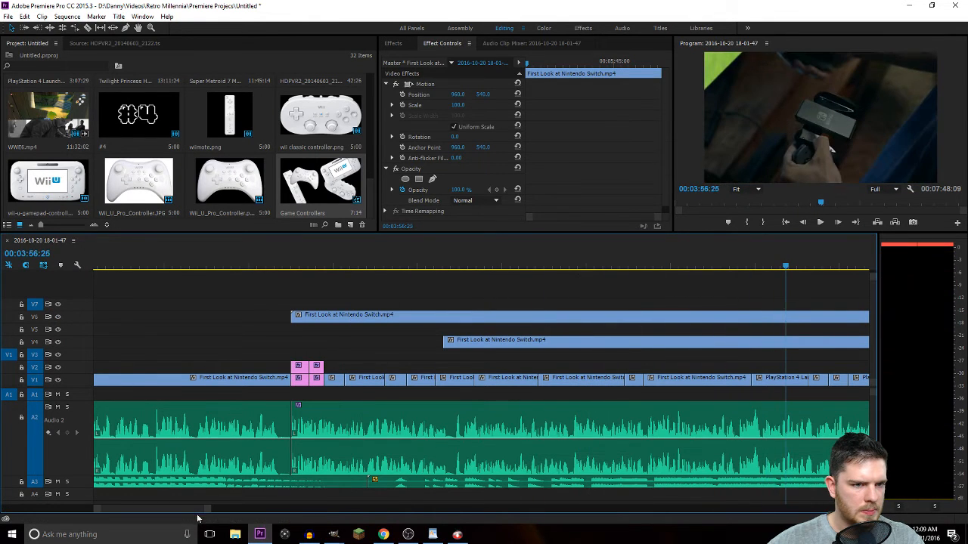
scroll(191, 512, "down", 5)
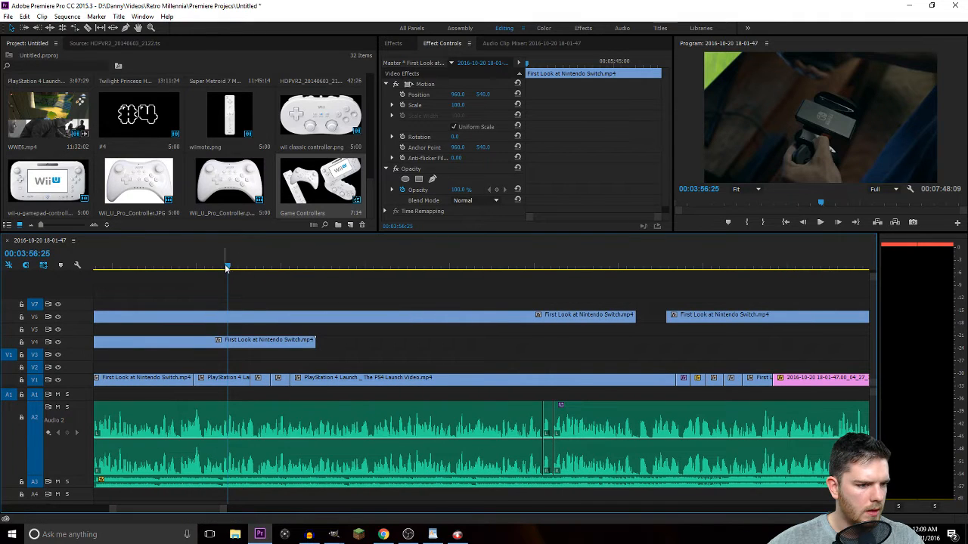
left_click_drag(226, 268, 626, 329)
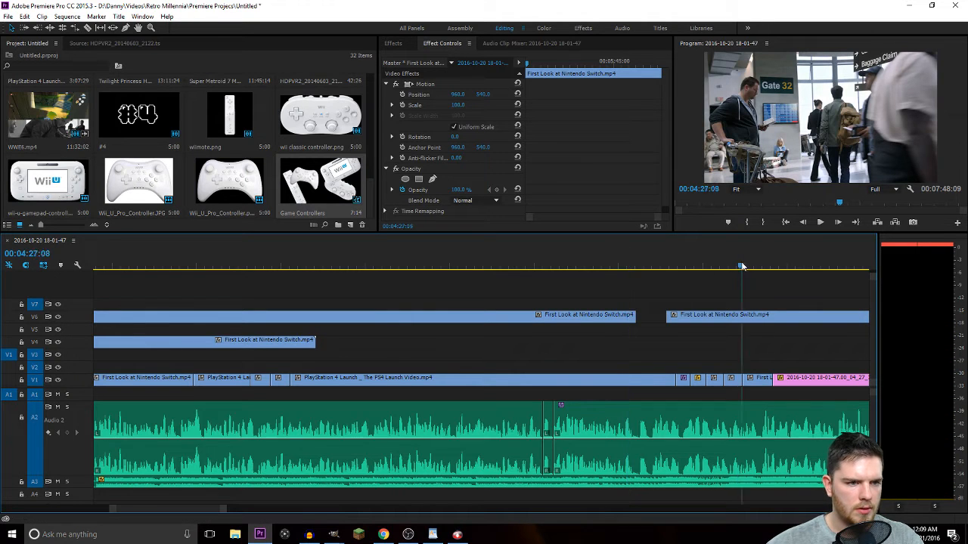
left_click_drag(741, 267, 838, 284)
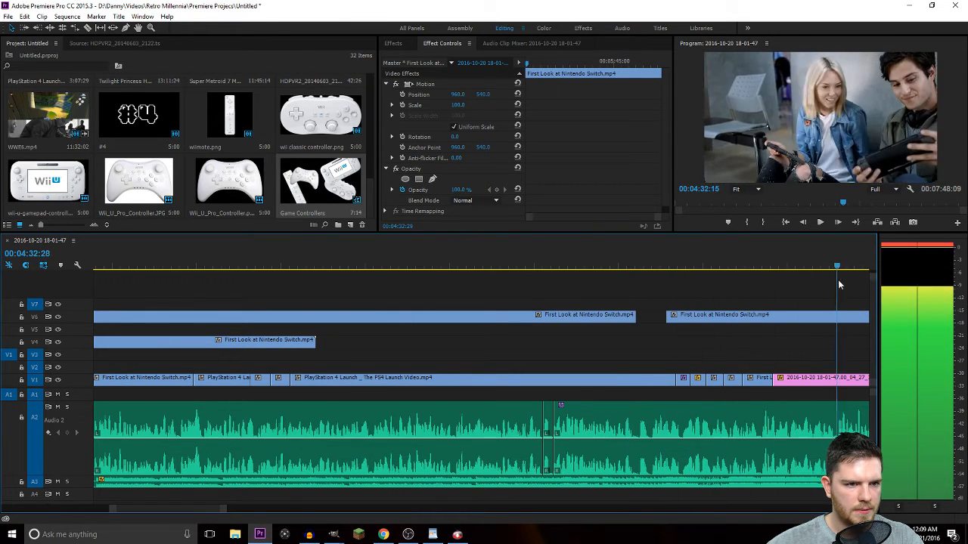
scroll(829, 343, "down", 5)
left_click_drag(233, 513, 292, 514)
left_click(163, 265)
mouse_move(163, 264)
left_mouse_down()
mouse_move(190, 264)
mouse_move(177, 265)
left_mouse_up()
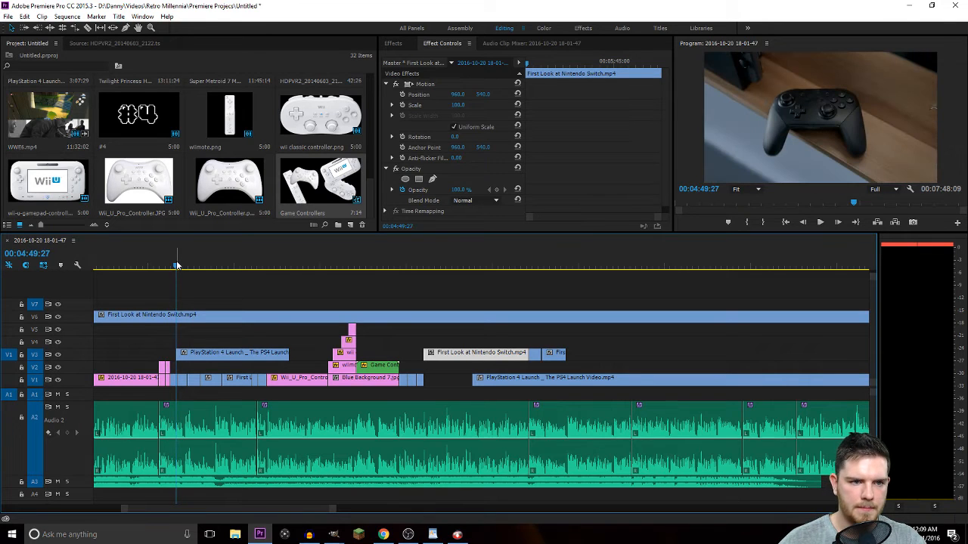
Split the V6 First Look at Nintendo Switch.mp4 clip at 00:04:49:27 and 00:04:51:16, and move the middle piece to V1 after the third trailer shot.
key("c")
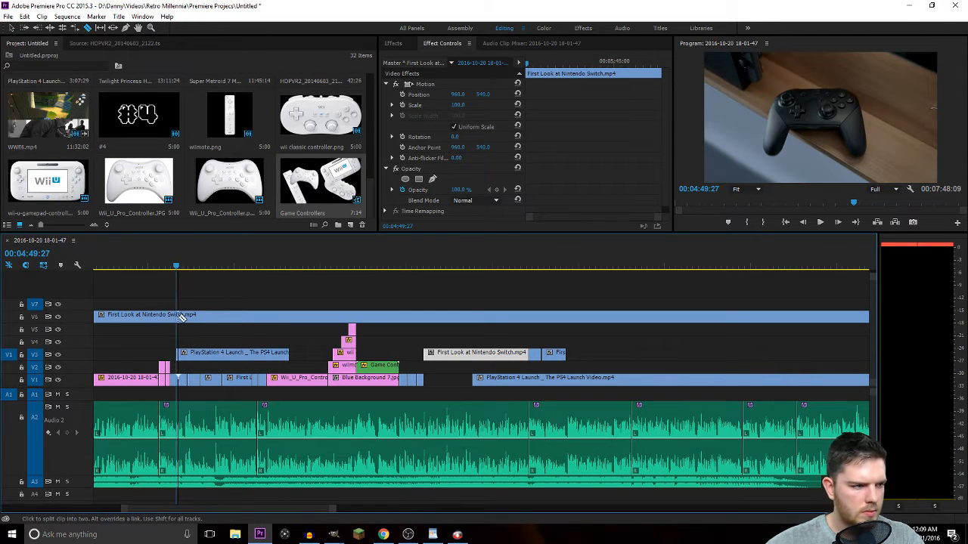
left_click(179, 317)
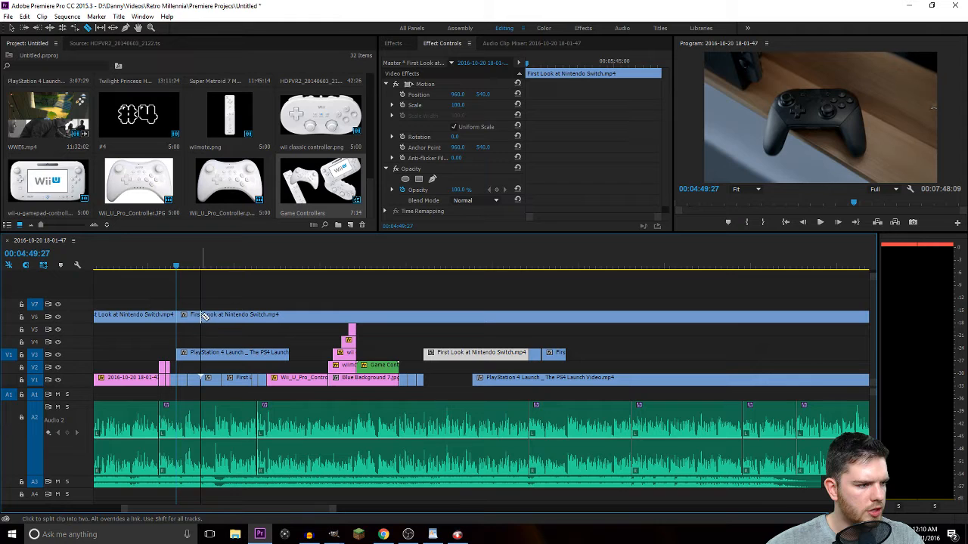
key("space")
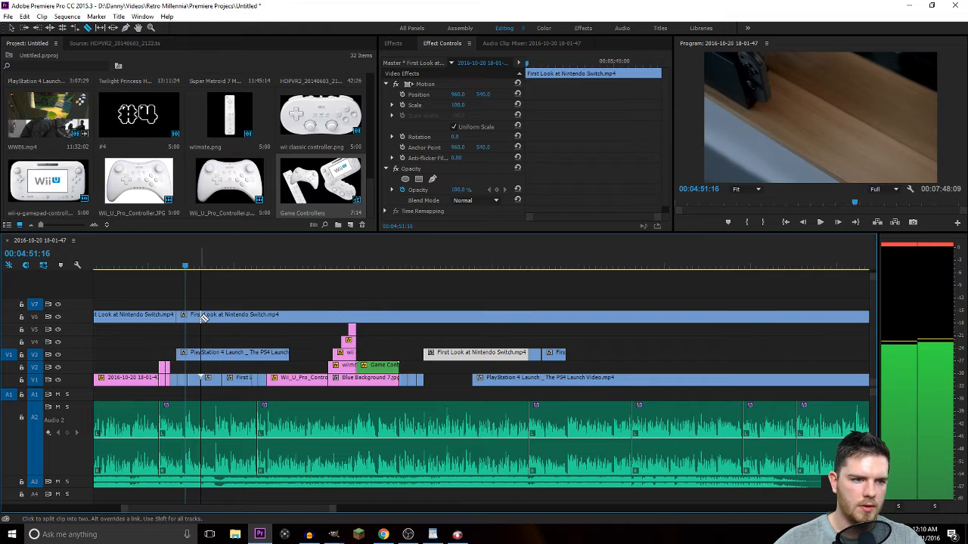
key("space")
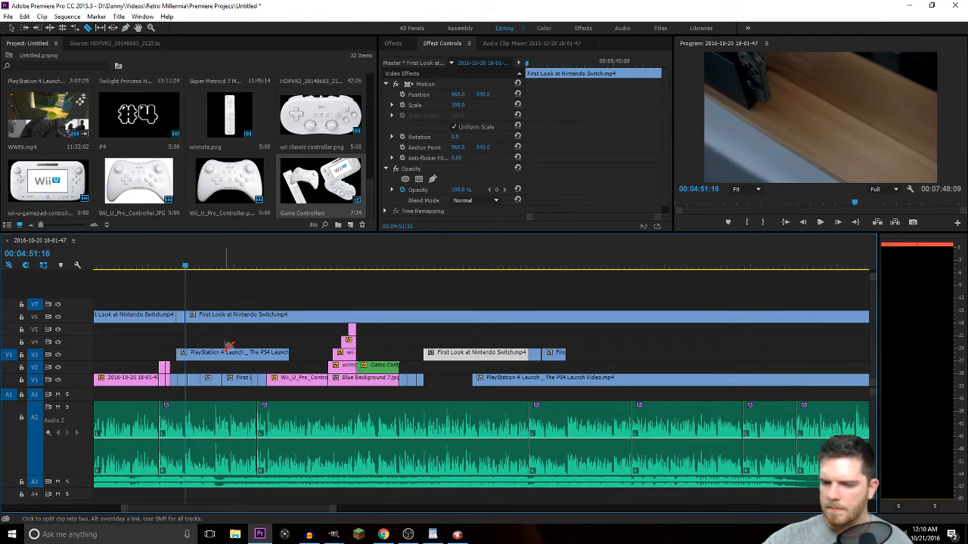
key("v")
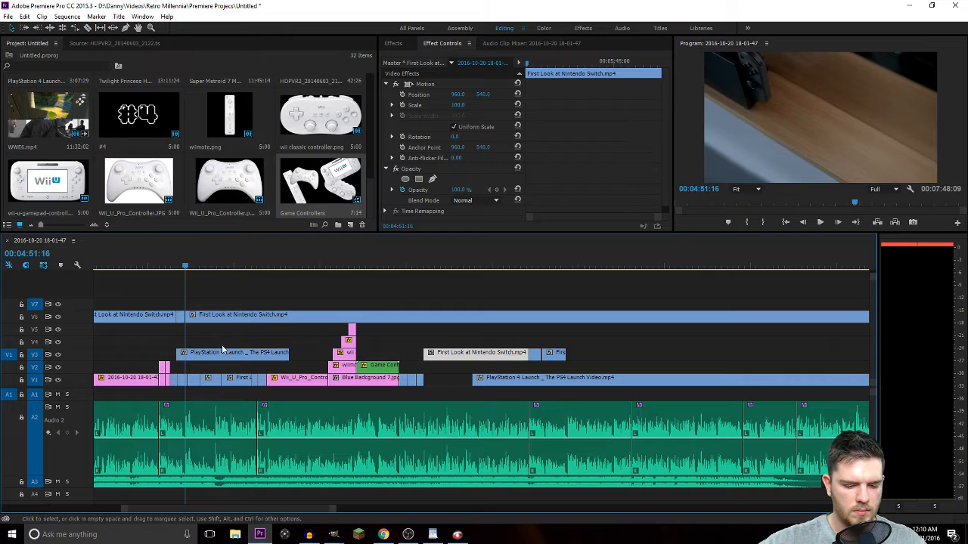
left_click_drag(179, 319, 428, 386)
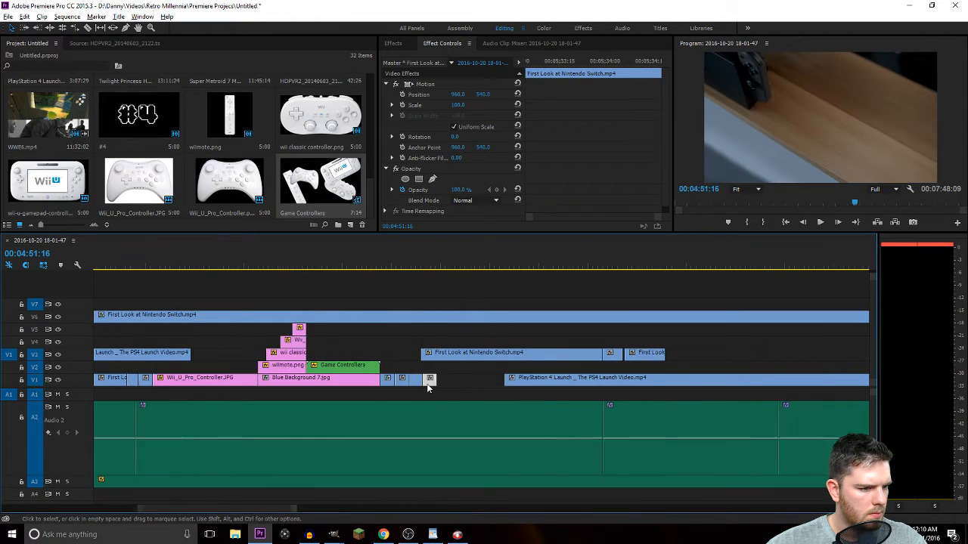
Turn off V3's output and play back the sequence from the second V1 trailer shot to check the newly placed shot.
scroll(427, 387, "up", 3)
left_click(412, 258)
scroll(397, 403, "up", 3)
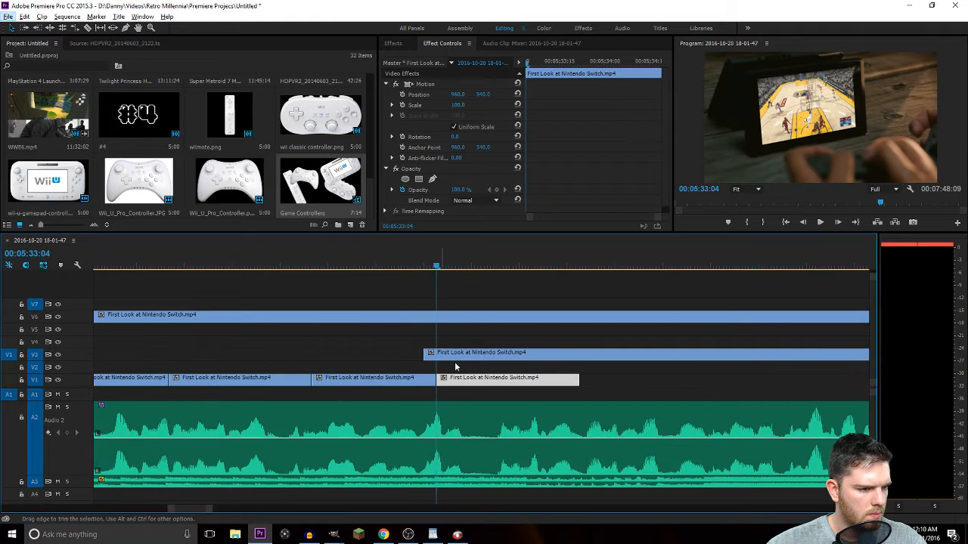
left_click_drag(437, 267, 270, 269)
key("space")
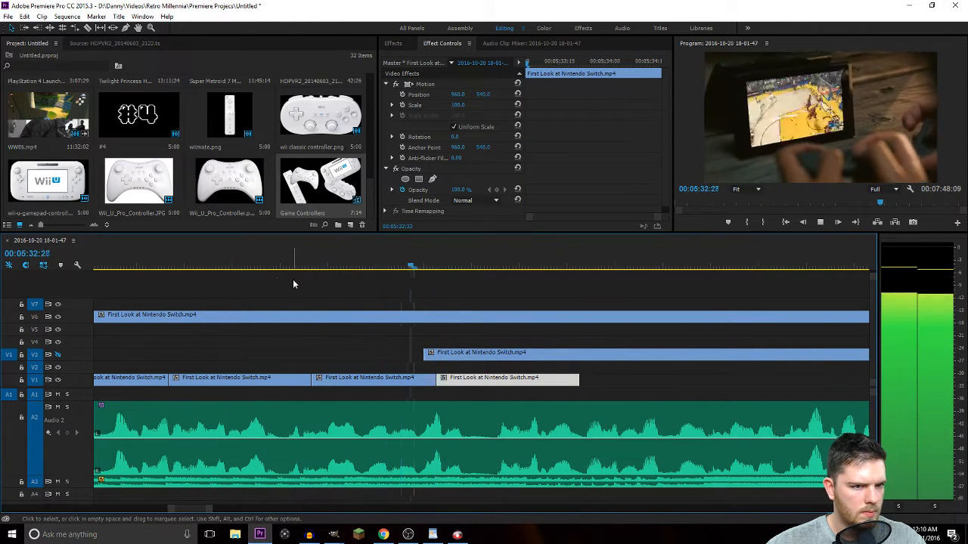
Hide video tracks V7 and V6 and play back the short Nintendo Switch clips on V1 after the Game Controllers clip.
key("space")
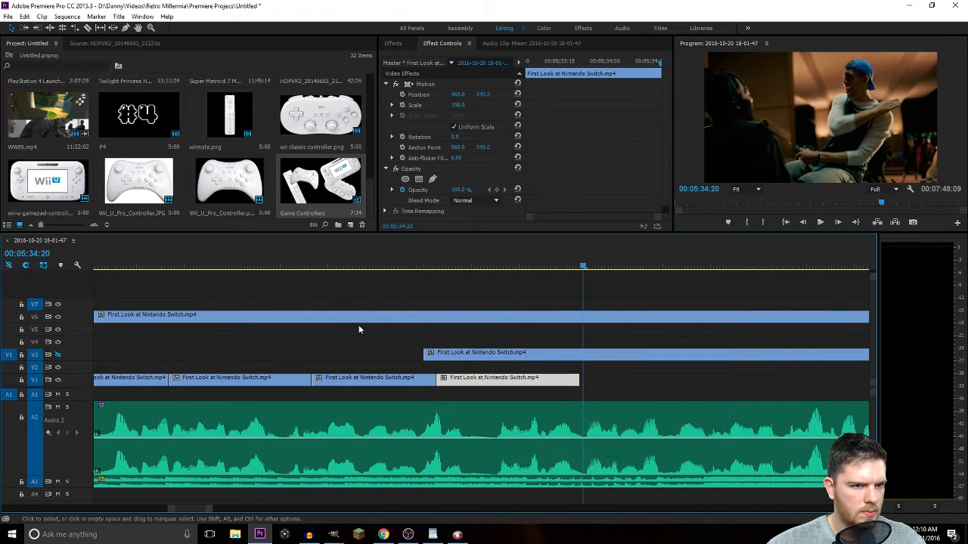
scroll(389, 347, "down", 3)
scroll(390, 350, "down", 2)
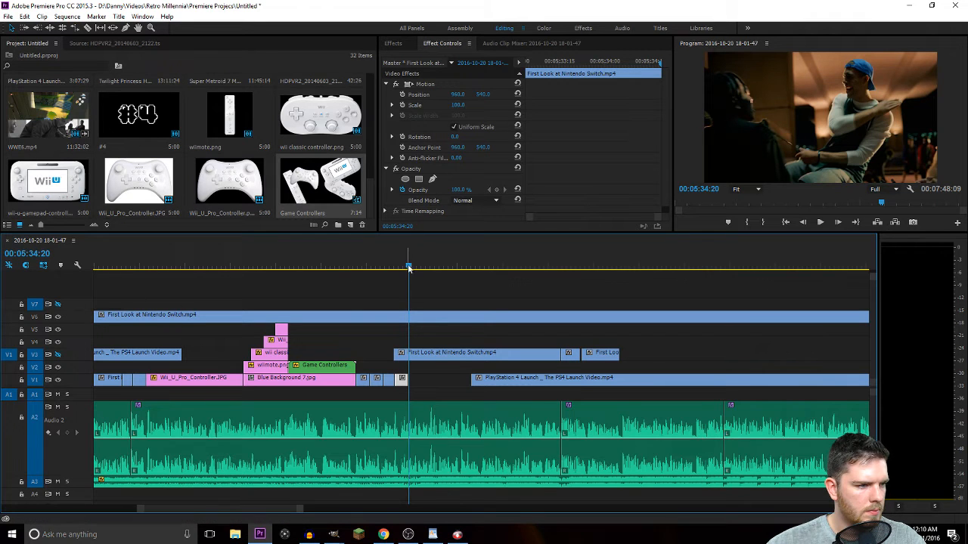
left_click_drag(408, 268, 350, 270)
key("space")
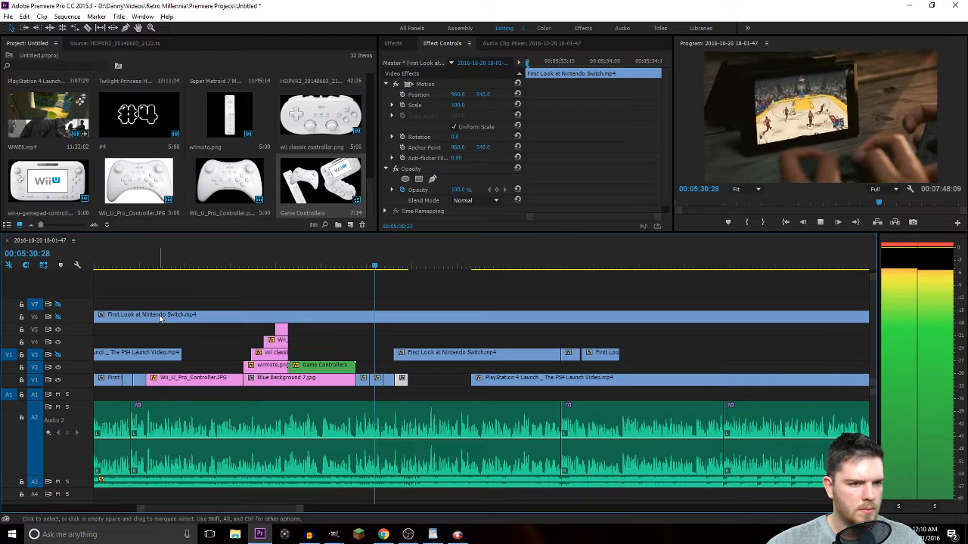
key("space")
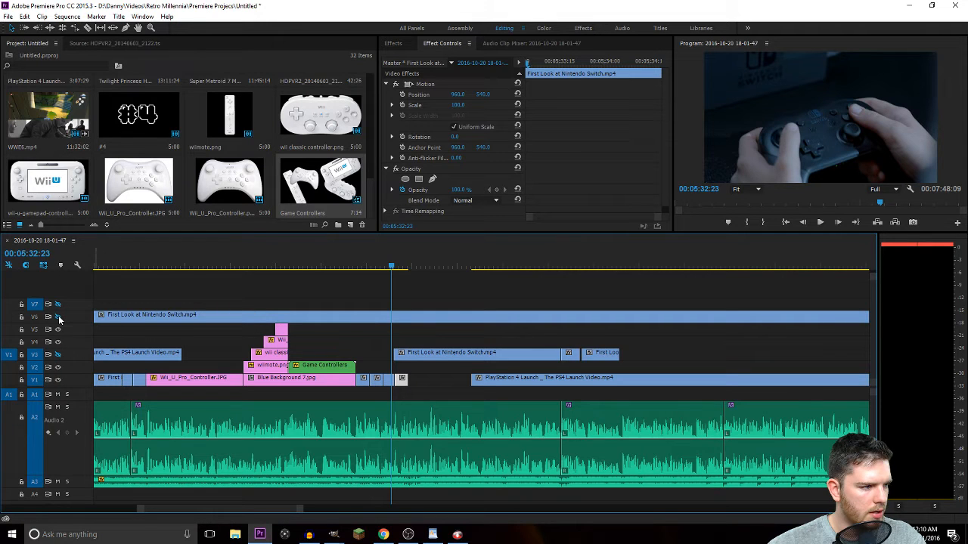
left_click_drag(387, 267, 354, 267)
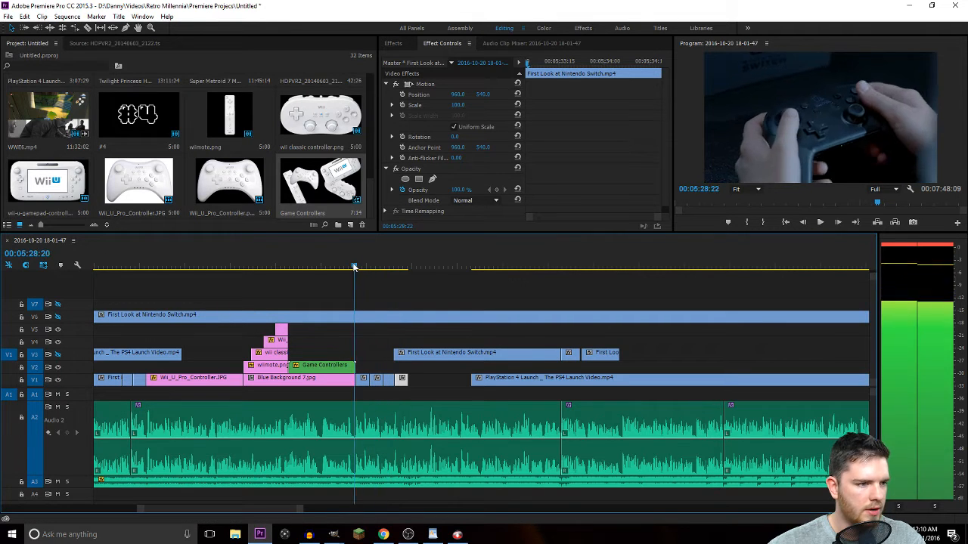
key("space")
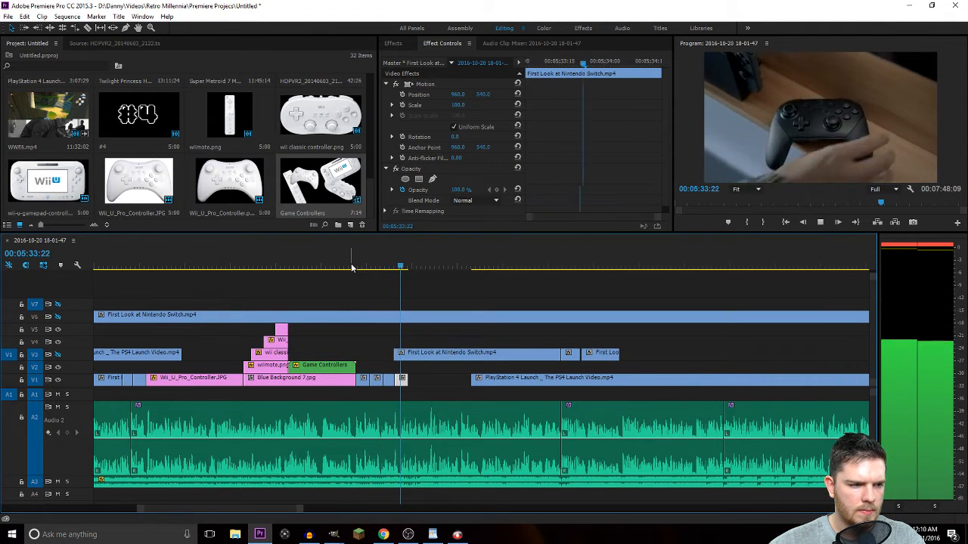
key("space")
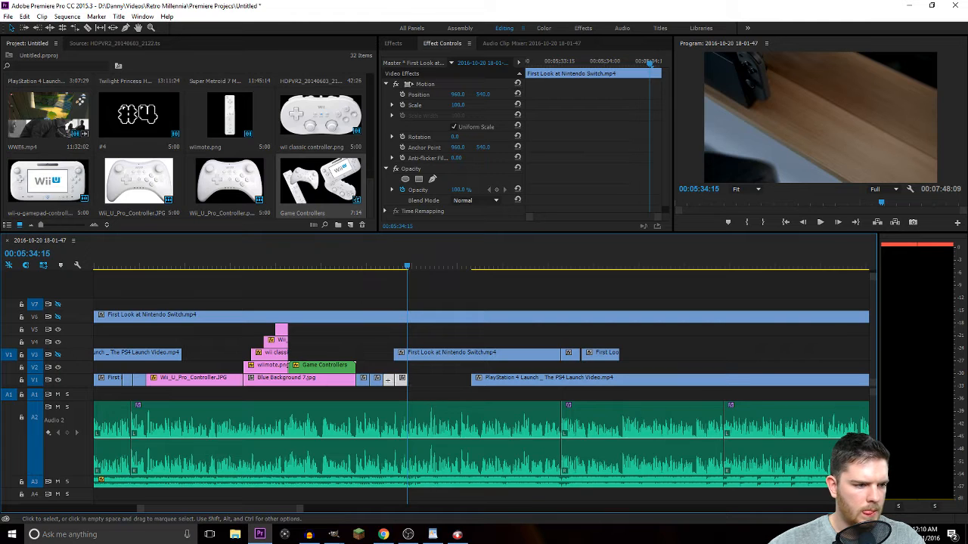
Duplicate the four short Switch clips directly after themselves on V1 and delete the PlayStation 4 Launch clip that follows them.
left_click_drag(410, 390, 368, 379)
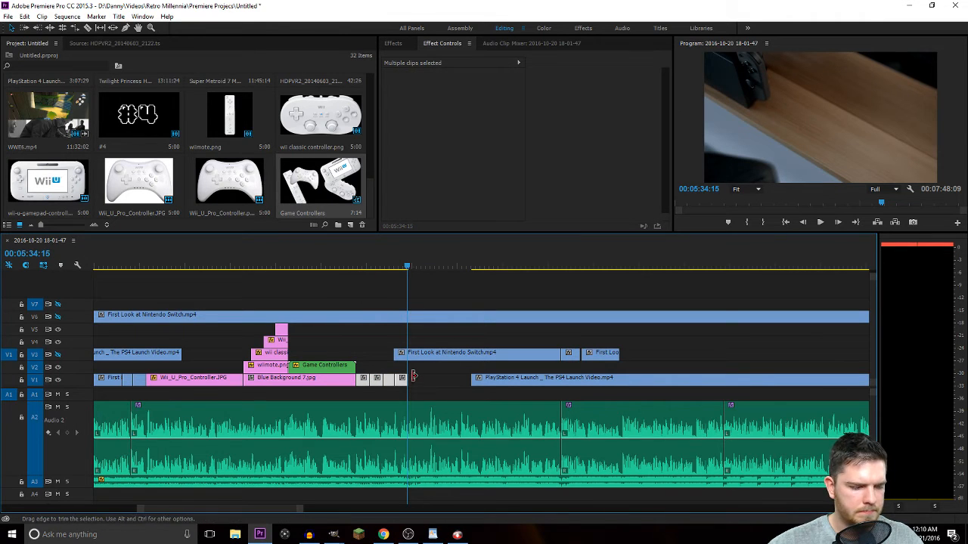
key("Right")
key("Right")
key("Right")
key("Right")
key("ctrl+v")
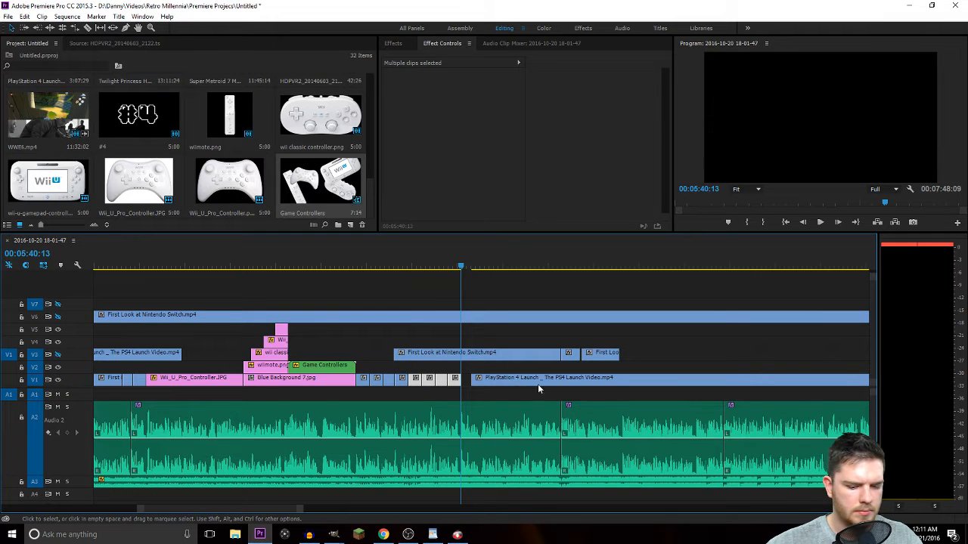
left_click(558, 382)
key("Delete")
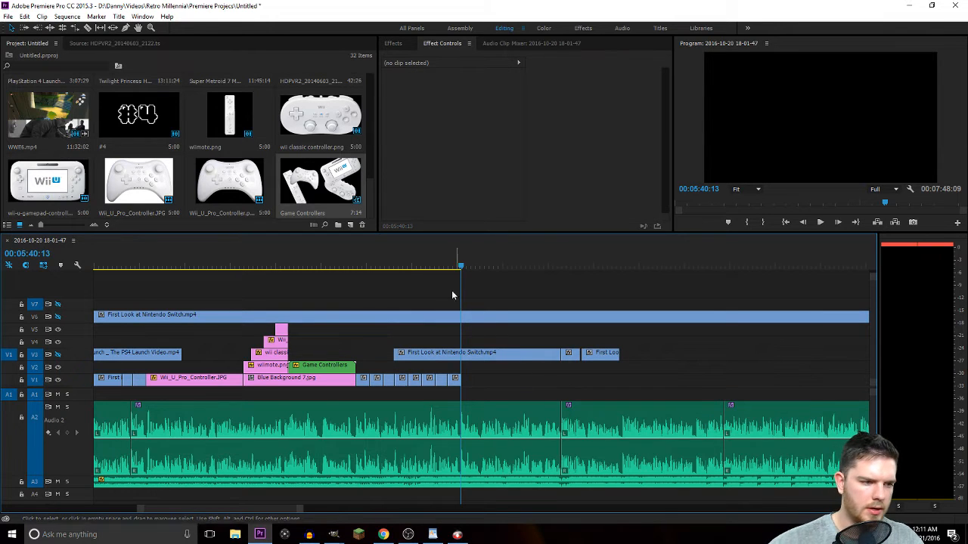
Play back the duplicated clips and move all eight short Switch clips on V1 later, past the end of the V3 clips.
left_click(400, 260)
key("space")
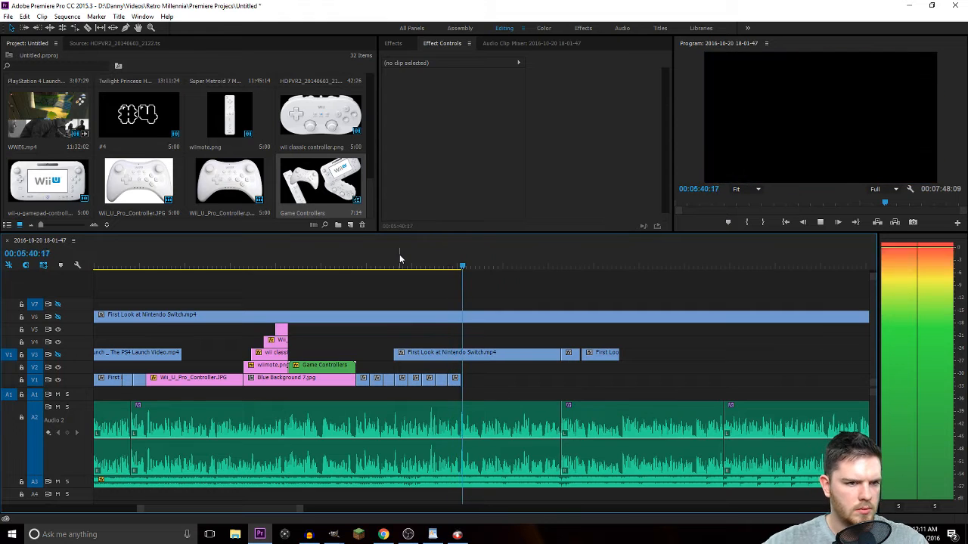
key("space")
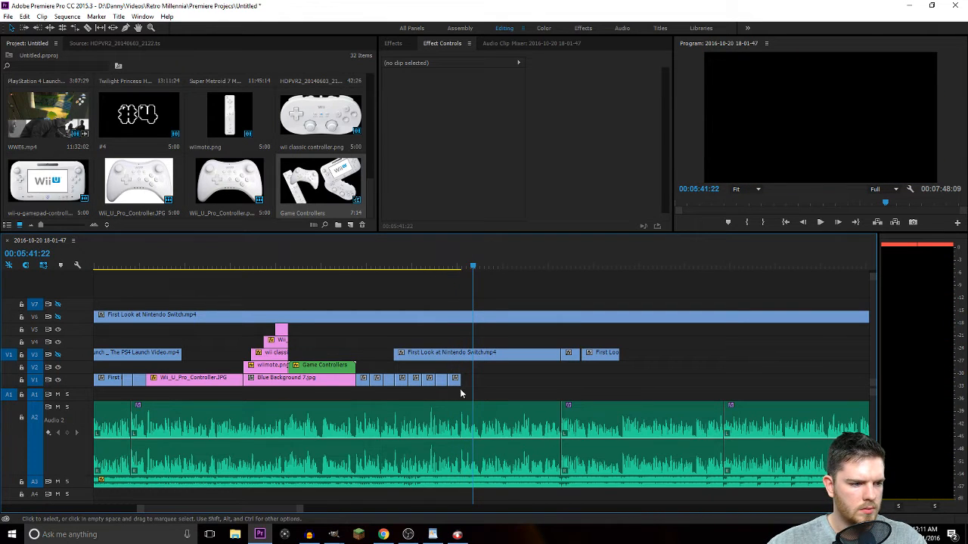
left_click_drag(460, 393, 366, 374)
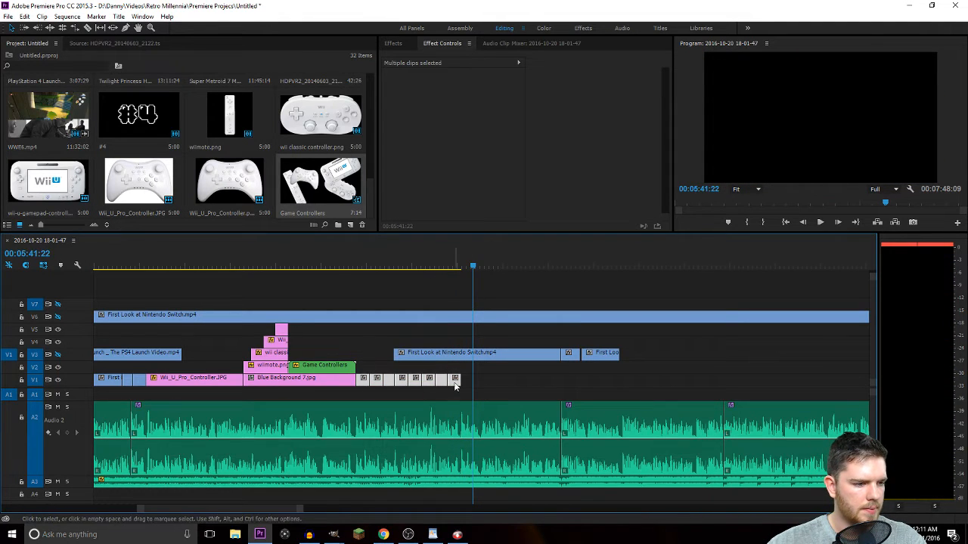
left_click_drag(455, 386, 762, 381)
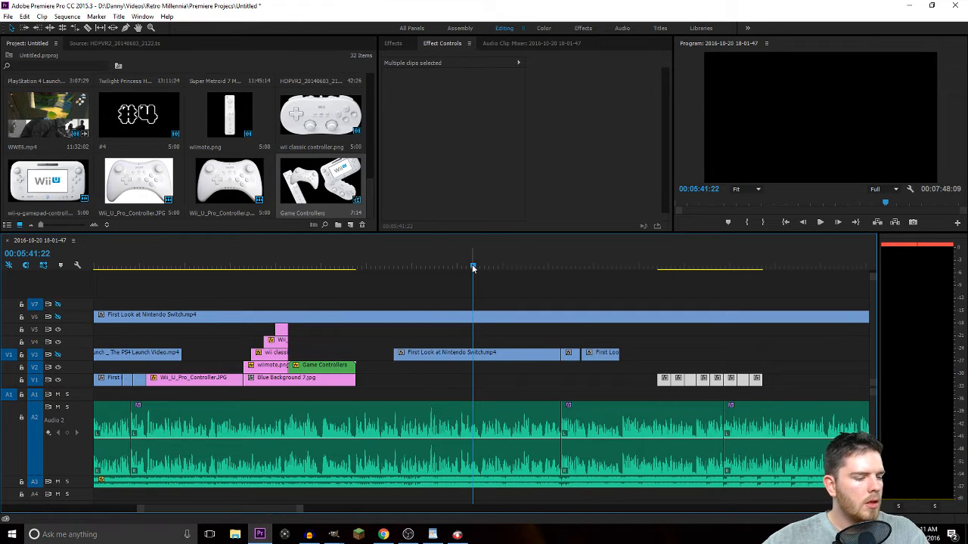
left_click_drag(474, 268, 426, 269)
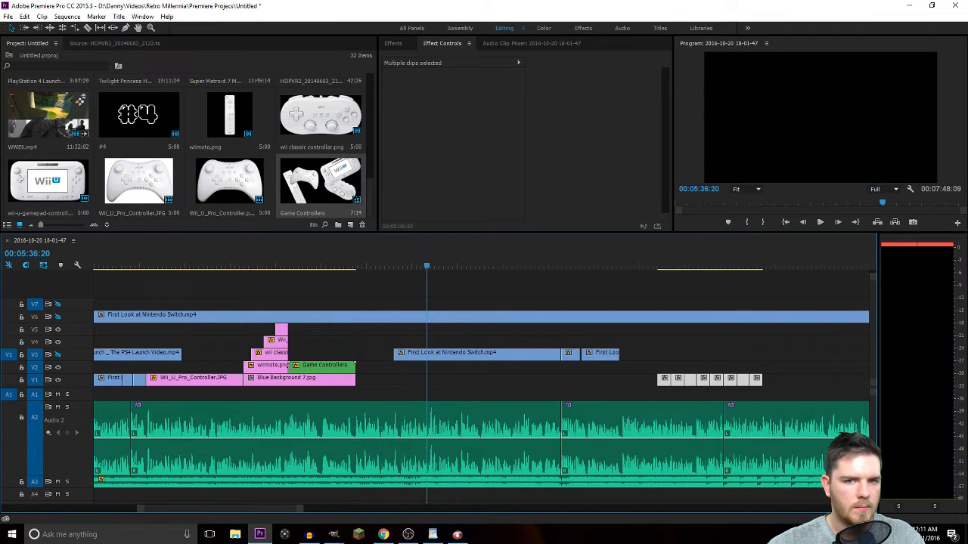
Import the Nintendo_Switch_6.0.0 image from the Retro Millennia MISC pictures folder.
left_click(383, 534)
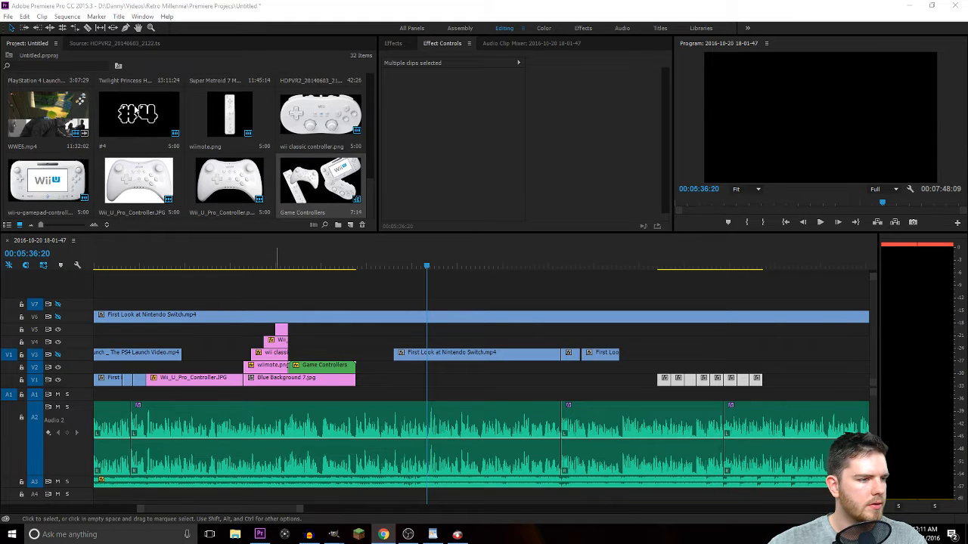
key("ctrl+i")
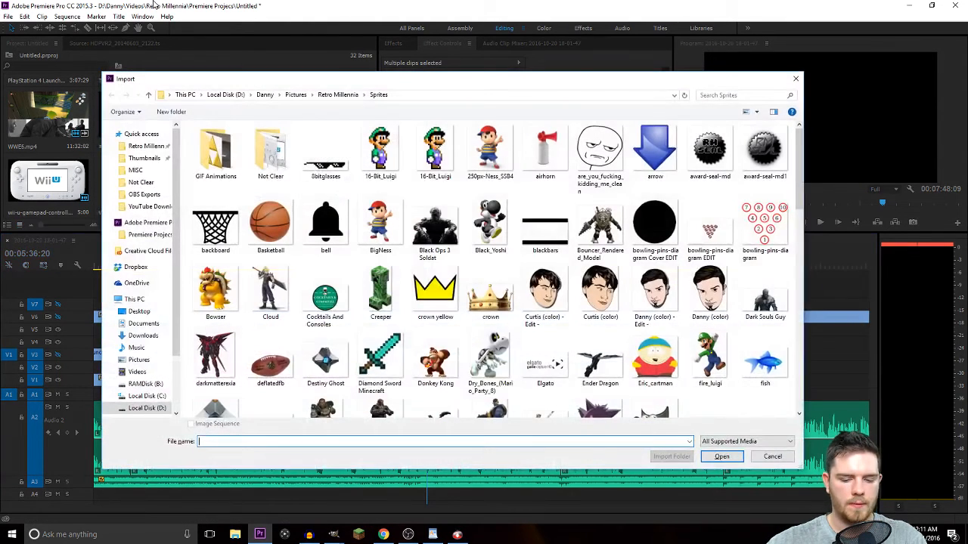
left_click(318, 96)
double_click(236, 189)
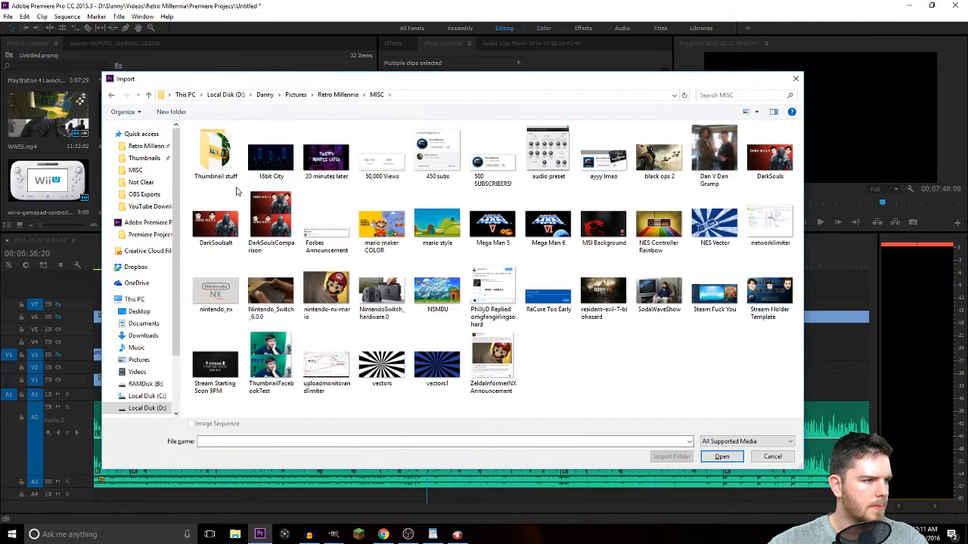
left_click(285, 281)
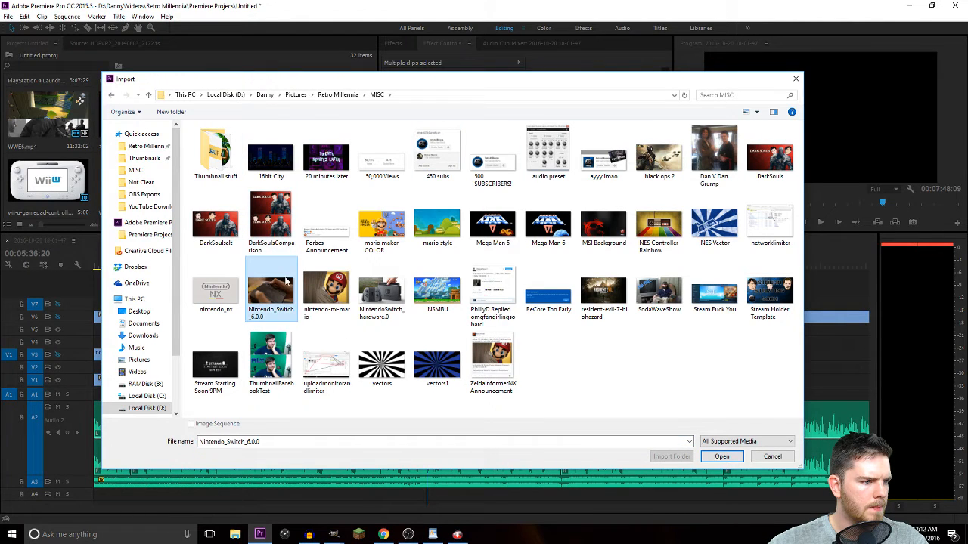
left_click(722, 457)
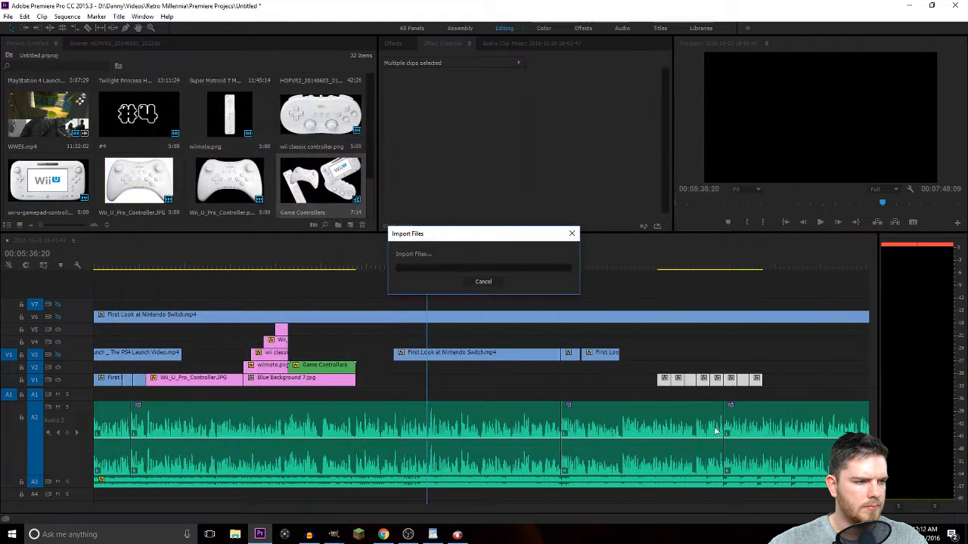
Place the Nintendo_Switch_6.0.0 image on V1 directly after Blue Background 7.jpg and extend its end to about 00:05:45:20.
left_click_drag(42, 195, 364, 378)
left_click_drag(425, 265, 331, 264)
key("space")
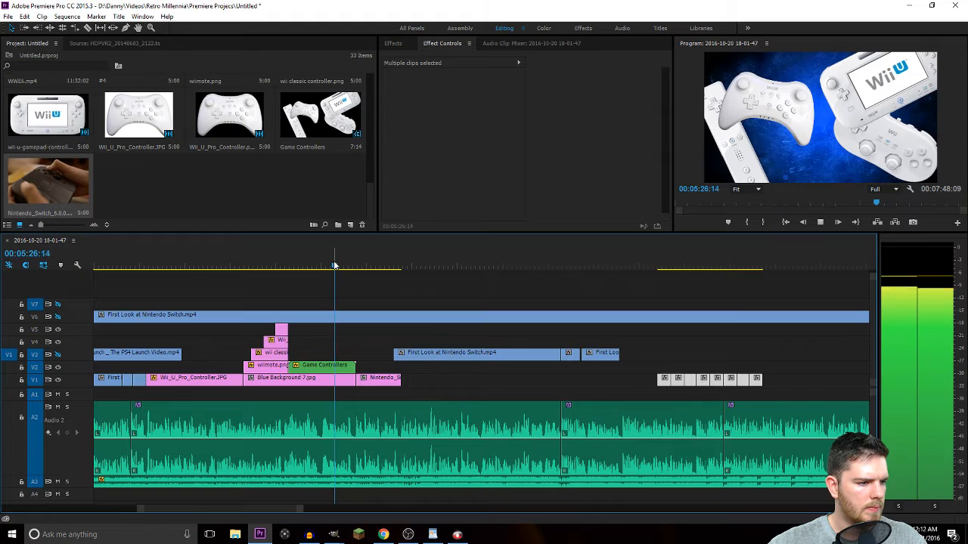
left_click_drag(411, 379, 511, 393)
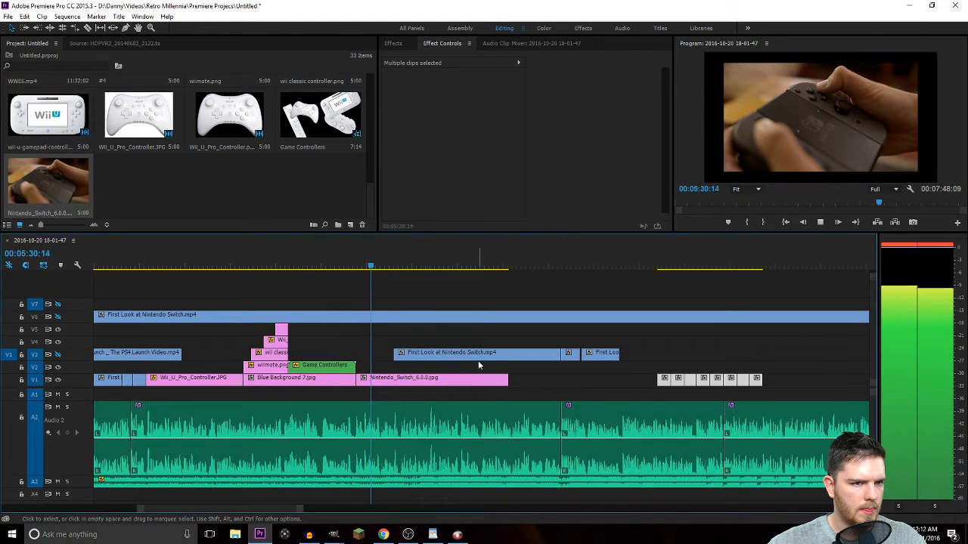
key("space")
Set a Scale keyframe of 120.4 at the start of the Nintendo_Switch_6.0.0.jpg clip so it fills the frame.
left_click(400, 385)
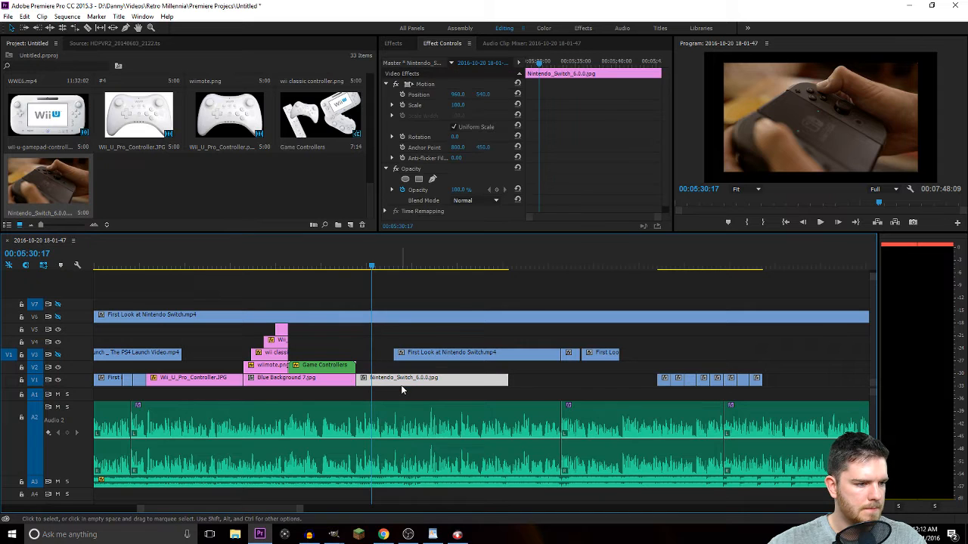
key("Up")
key("Up")
key("Down")
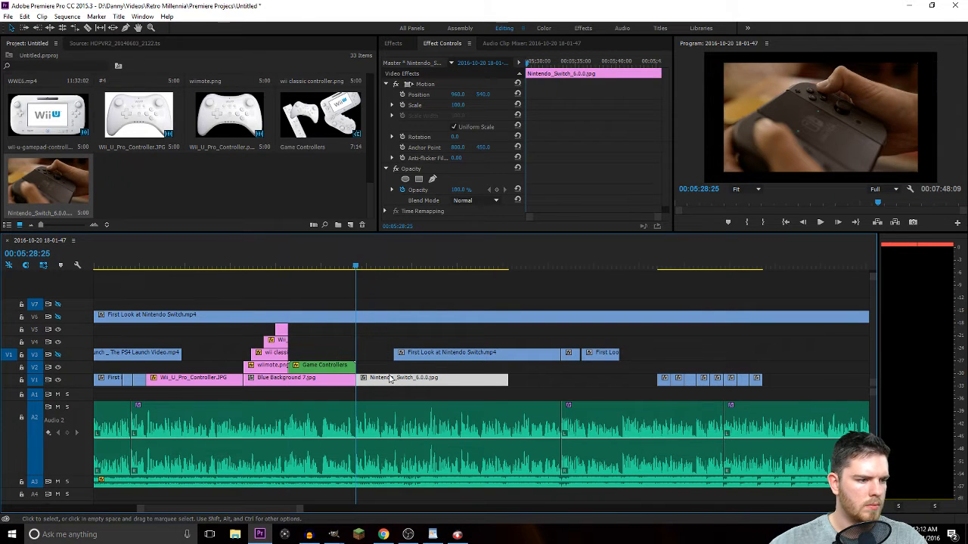
left_click_drag(457, 105, 472, 104)
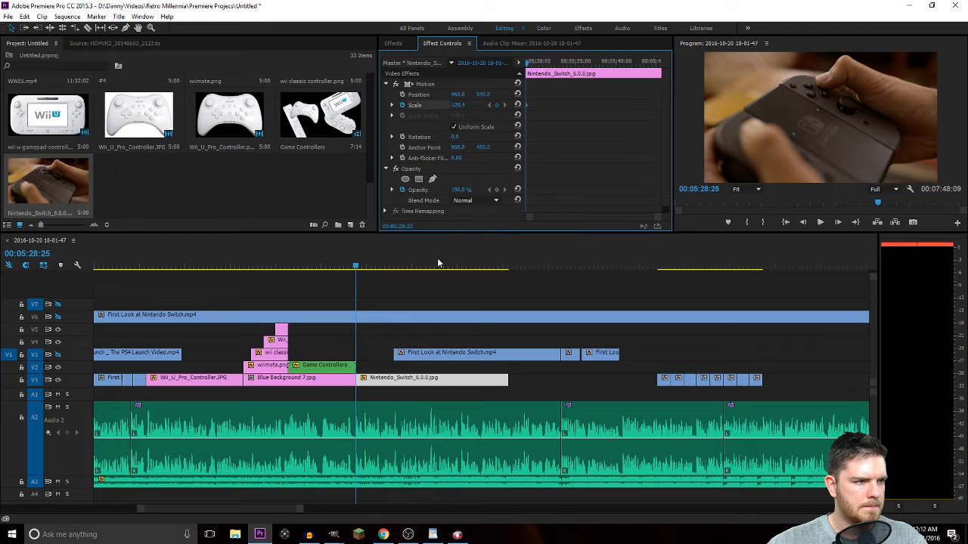
Add a Scale keyframe of about 152 at the end of the Nintendo_Switch_6.0.0.jpg clip and play back the zoom.
key("space")
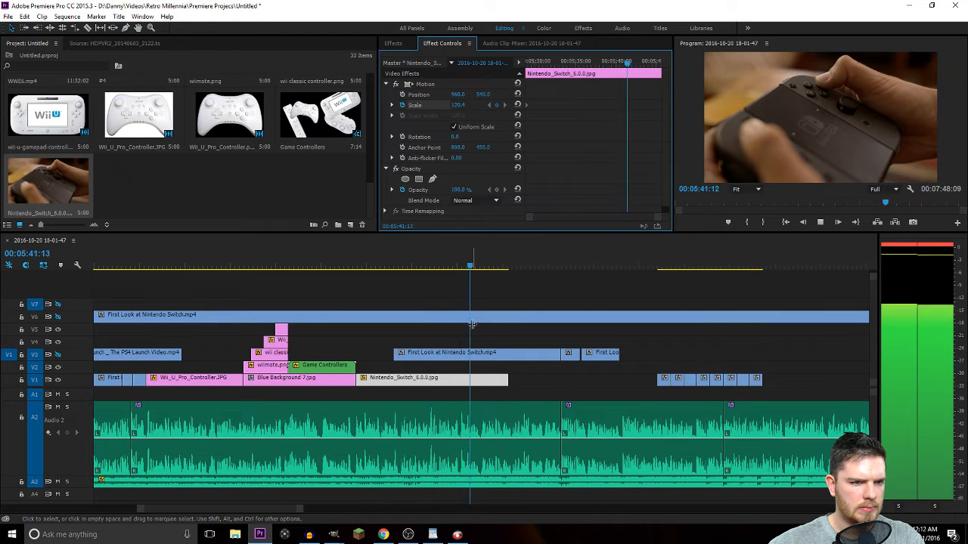
left_click(479, 268)
key("space")
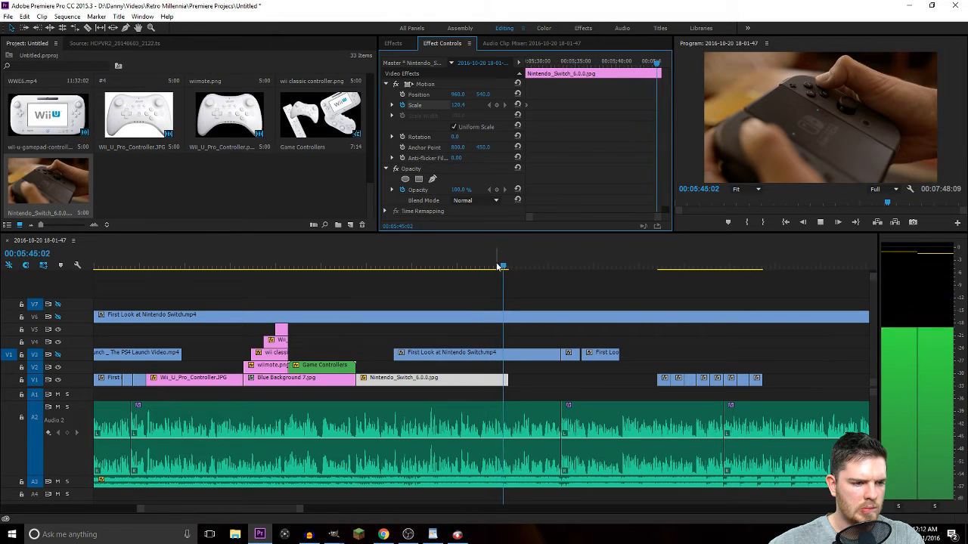
key("space")
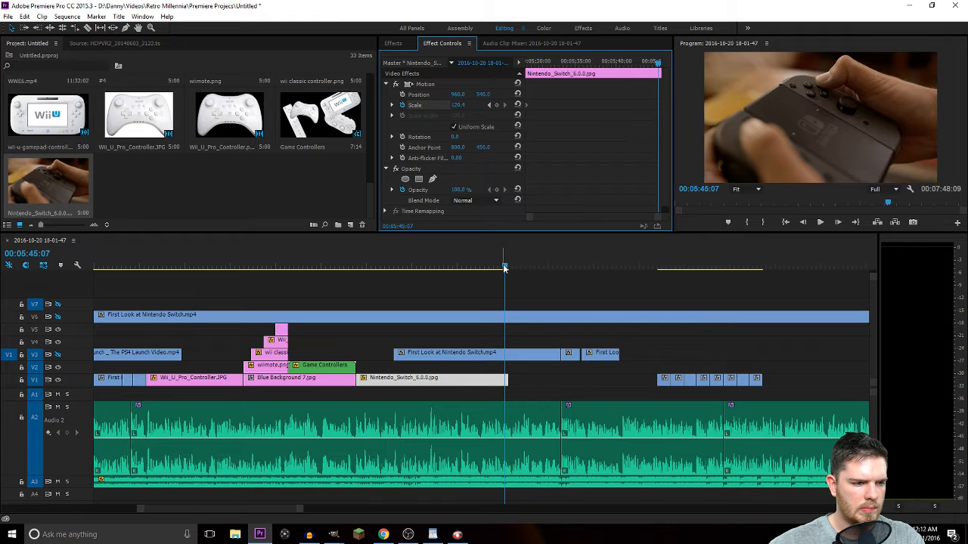
left_click(507, 268)
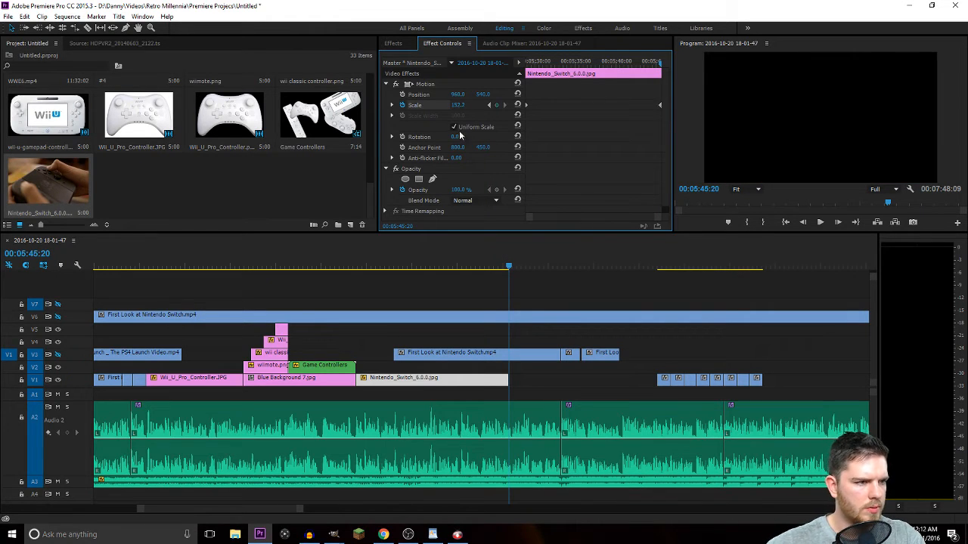
left_click_drag(518, 272, 346, 271)
key("space")
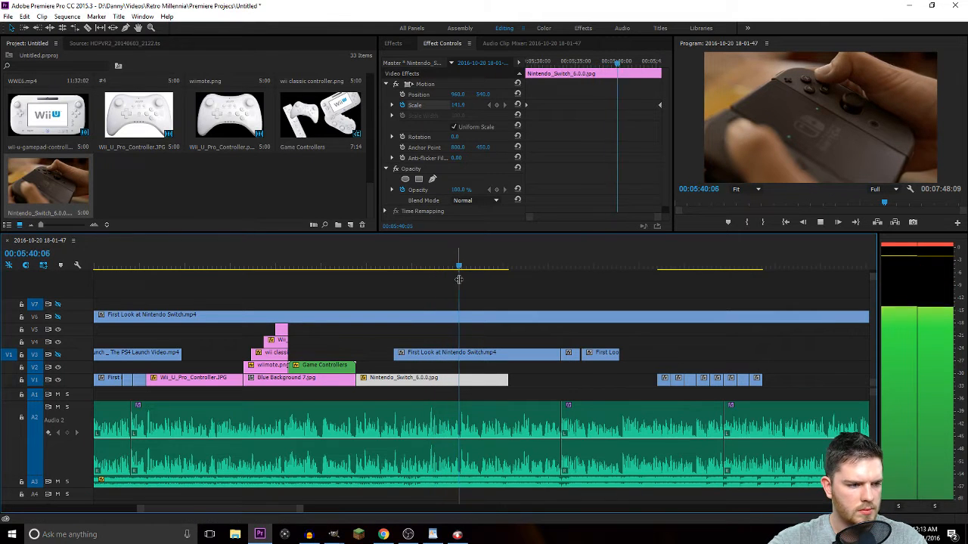
Import the NintendoSwitch_hardware.0 image from the MISC folder and place it on V1 directly after Nintendo_Switch_6.0.0.jpg.
double_click(299, 189)
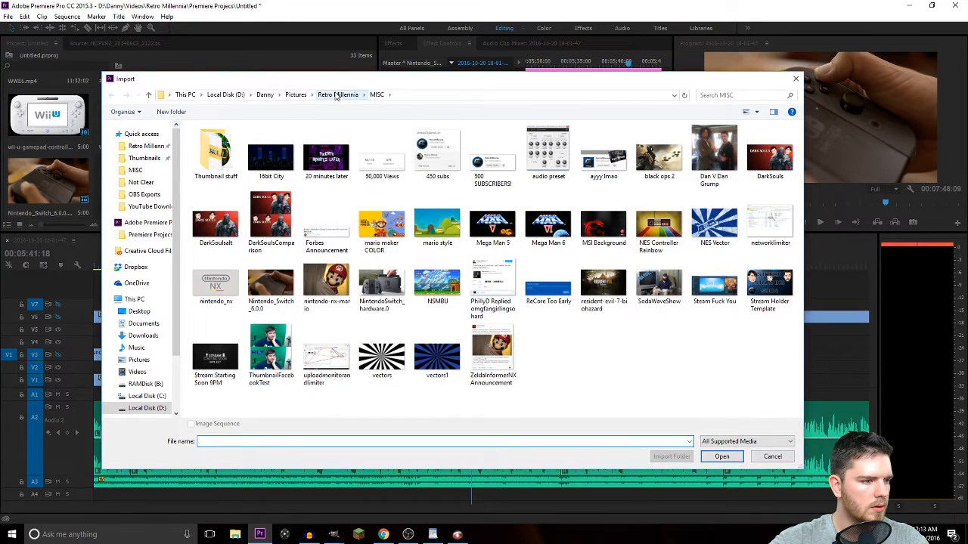
left_click(382, 286)
left_click(722, 457)
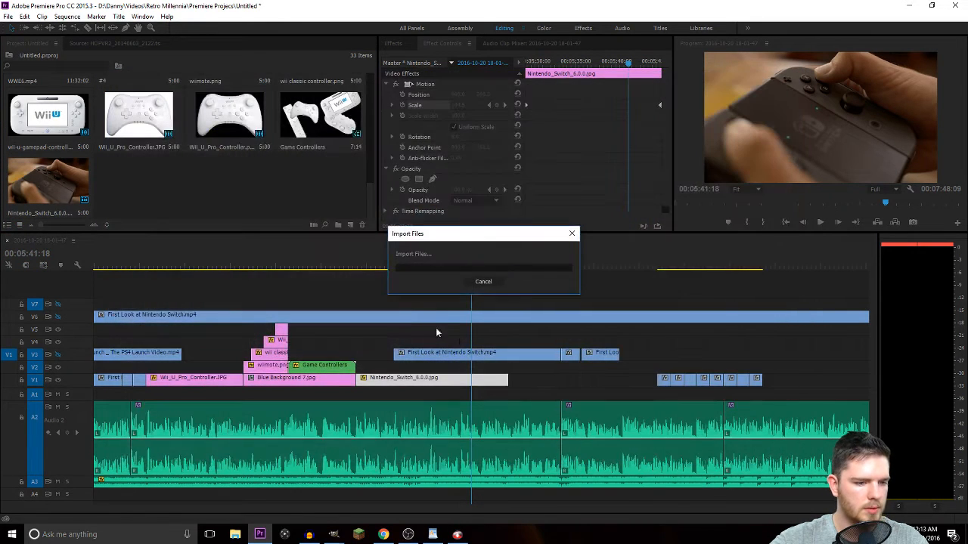
left_click_drag(170, 191, 514, 390)
left_click(473, 267)
left_click_drag(472, 268, 515, 274)
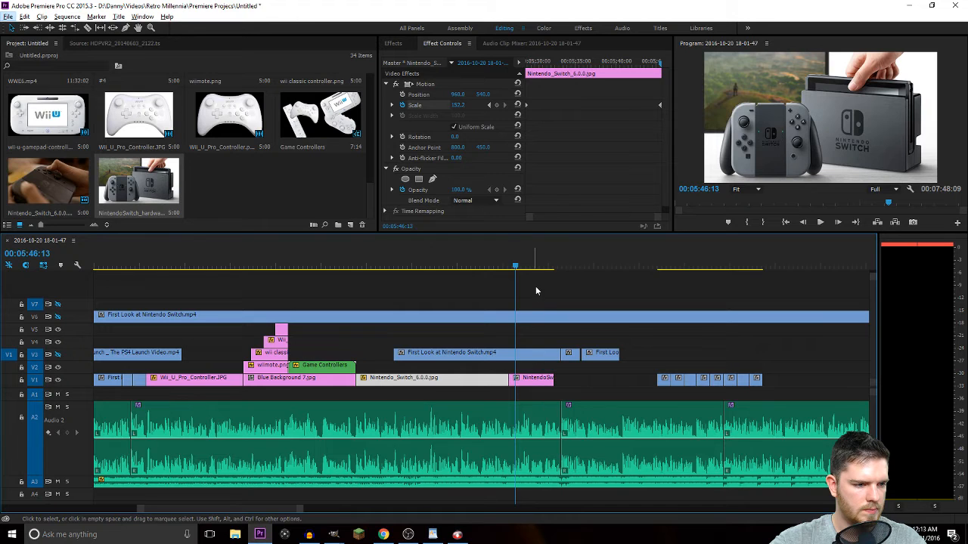
Play the voice-over past the end of the NintendoSwitch_hardware.0.jpg clip to find where the image should end.
left_click(549, 261)
key("space")
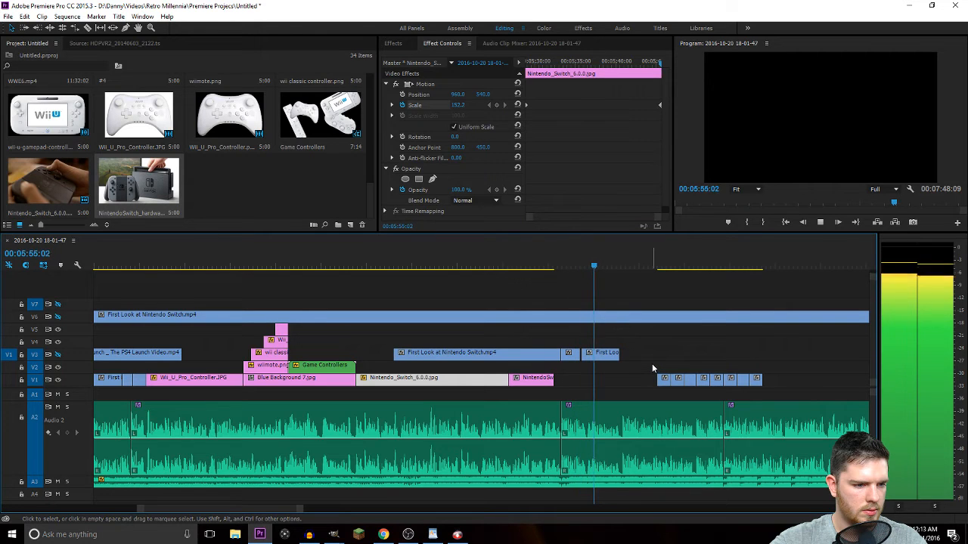
key("space")
left_click_drag(652, 368, 739, 401)
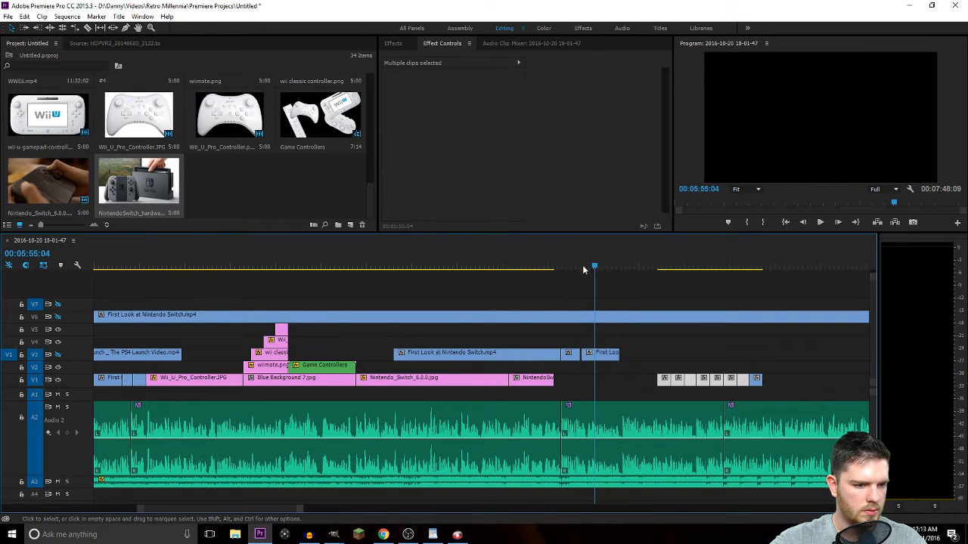
left_click_drag(583, 269, 557, 266)
key("space")
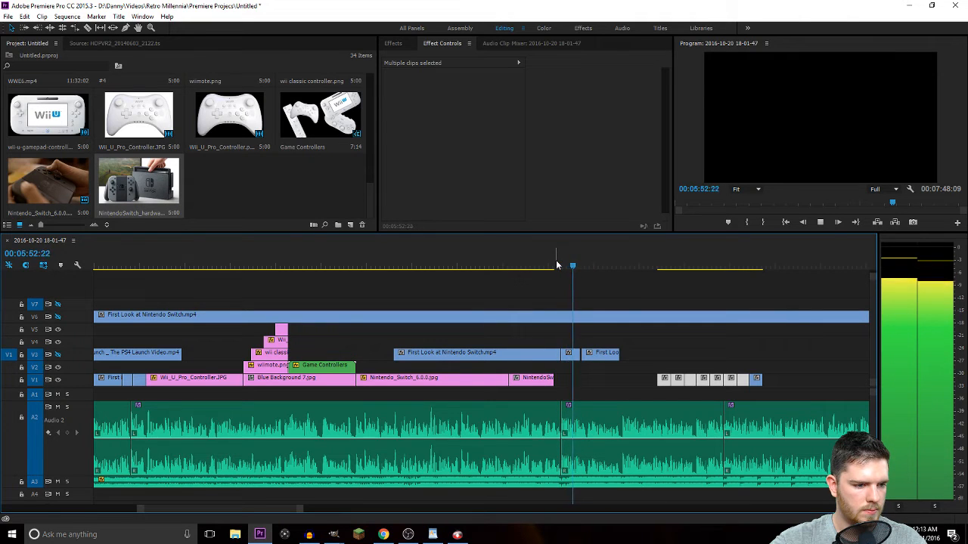
key("space")
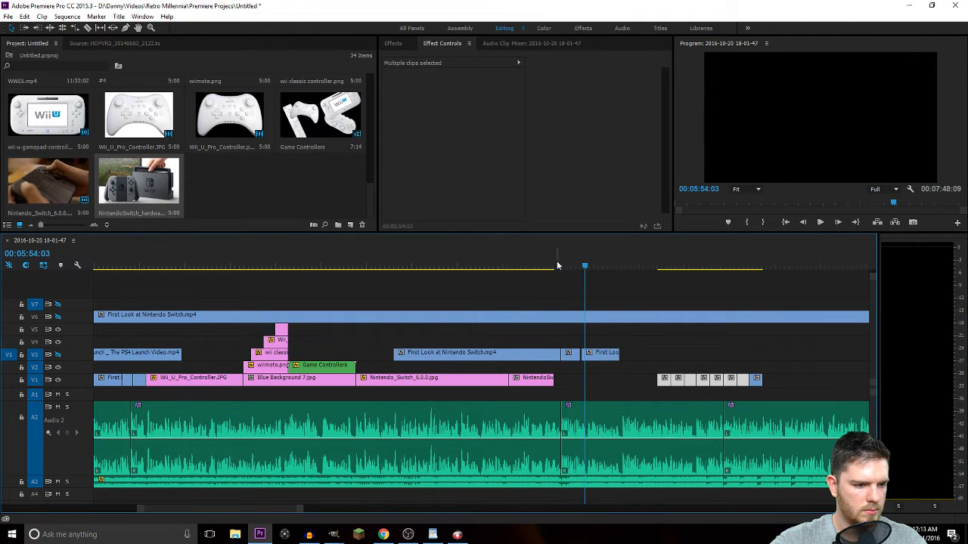
Extend the NintendoSwitch_hardware.0.jpg clip to 00:05:54:11 and move the following First Look at Nintendo Switch clips on V1 directly after it.
scroll(595, 408, "up", 2)
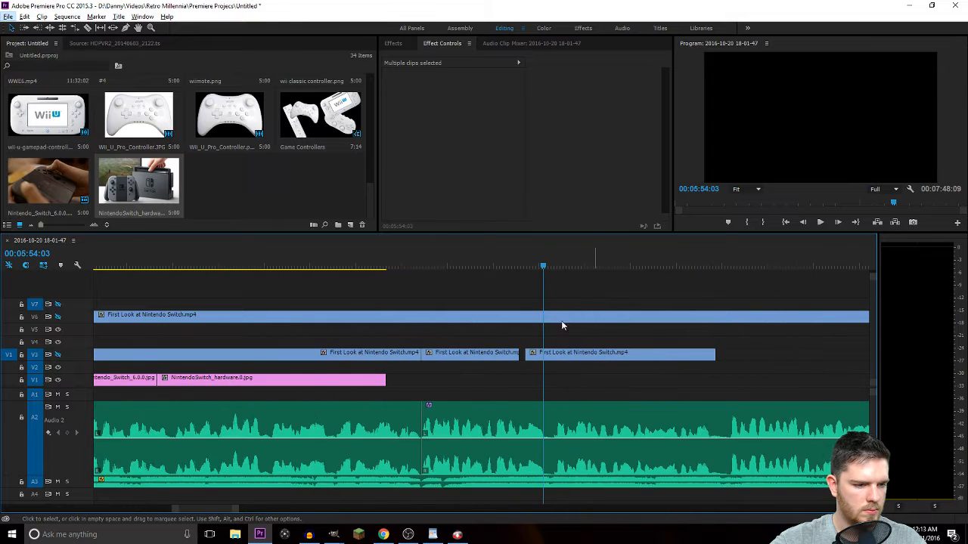
left_click_drag(542, 265, 555, 266)
scroll(593, 394, "down", 2)
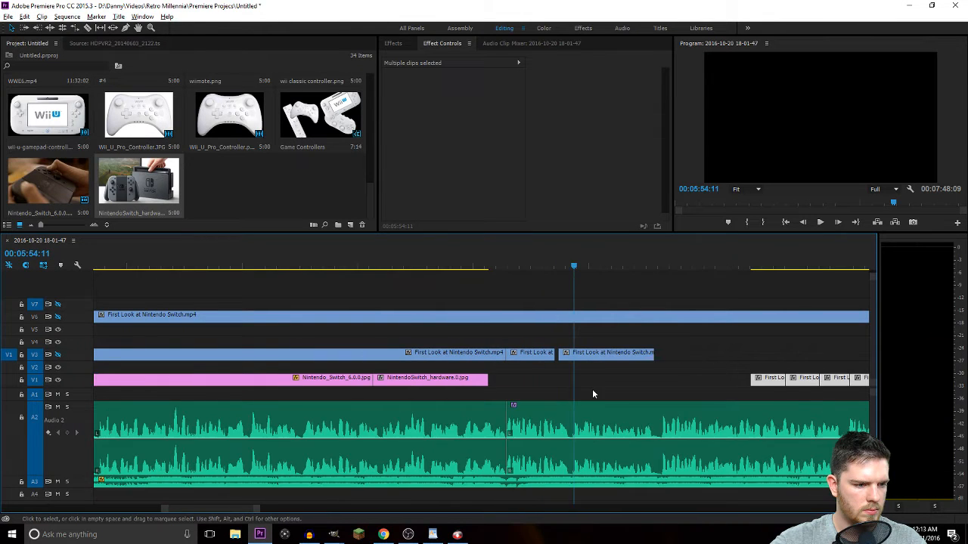
scroll(703, 378, "down", 3)
left_click_drag(711, 365, 847, 394)
left_click_drag(733, 380, 642, 384)
Set a Scale keyframe of 100 at the start of the NintendoSwitch_hardware.0.jpg clip.
left_click(546, 377)
key("Up")
key("Up")
key("Up")
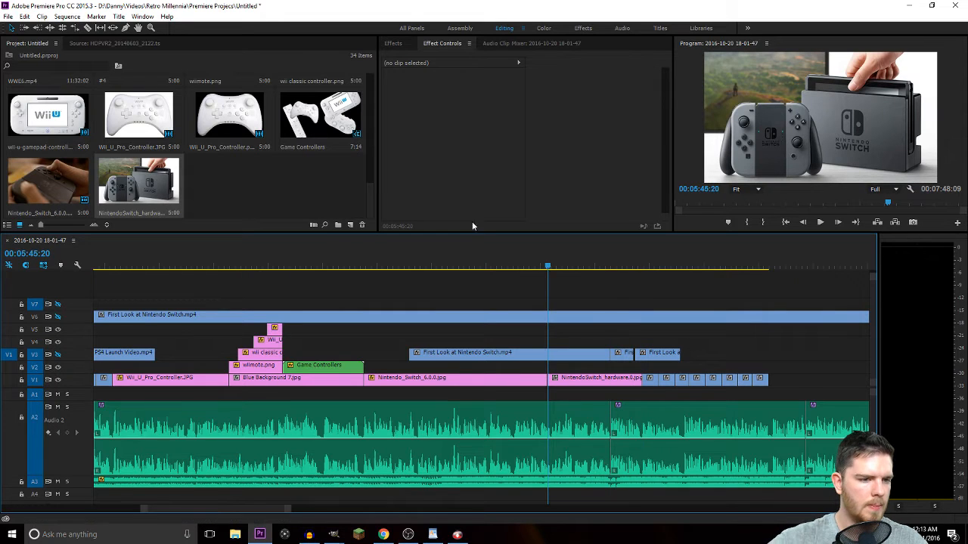
left_click(552, 378)
key("ctrl+s")
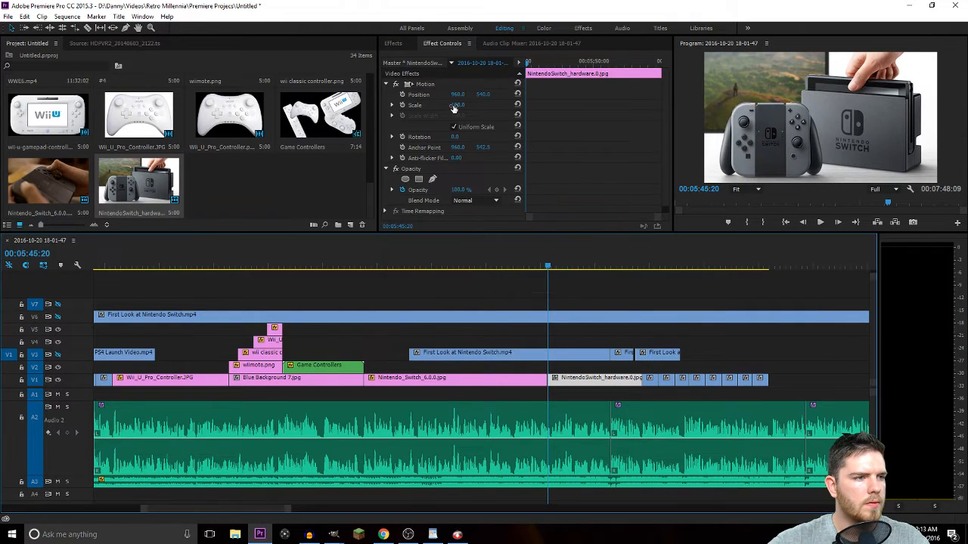
left_click(403, 105)
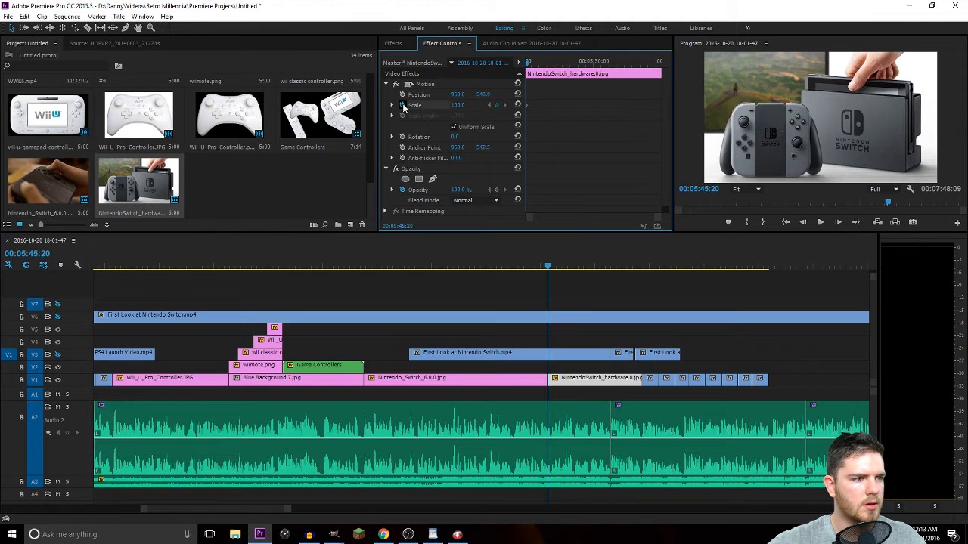
Add a Scale keyframe of about 122.5 at the end of the NintendoSwitch_hardware.0.jpg clip and play back the zoom.
key("l")
key("l")
key("l")
key("k")
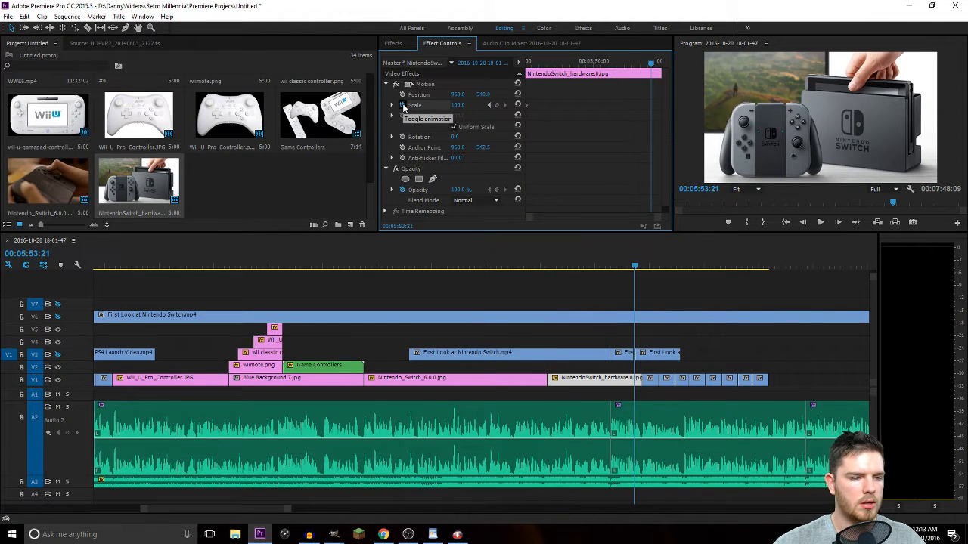
key("l")
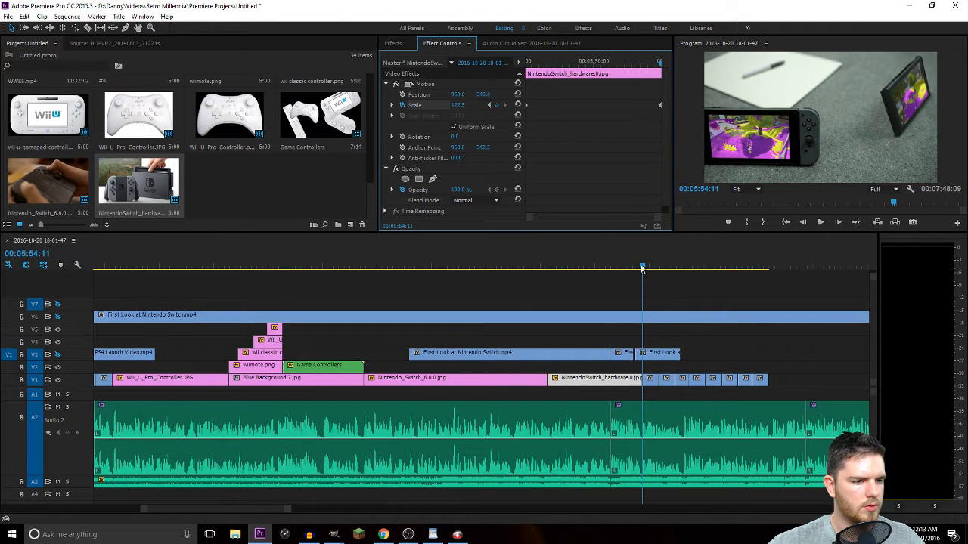
left_click_drag(642, 268, 542, 263)
key("space")
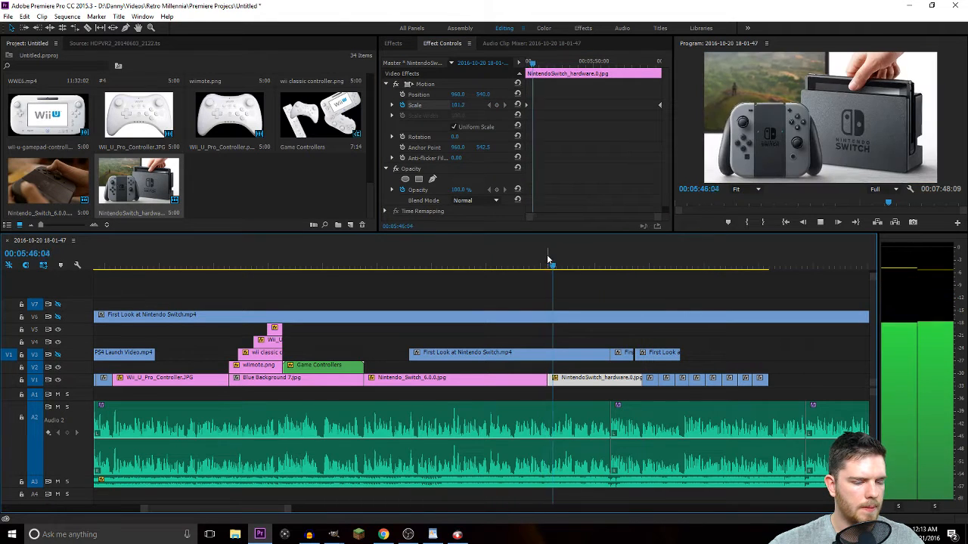
key("space")
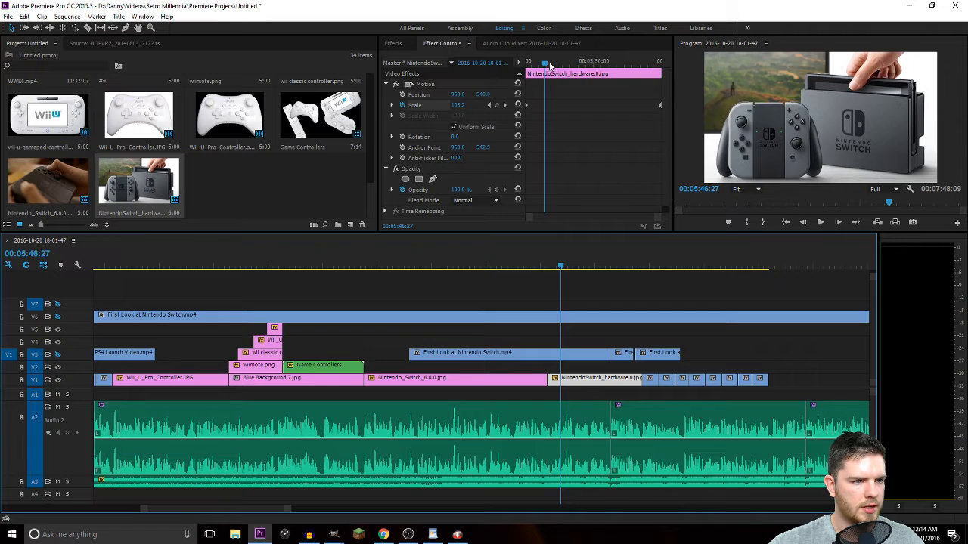
Reduce the end Scale keyframe of the NintendoSwitch_hardware.0.jpg clip to about 115.4 and play back the slower zoom.
left_click(505, 105)
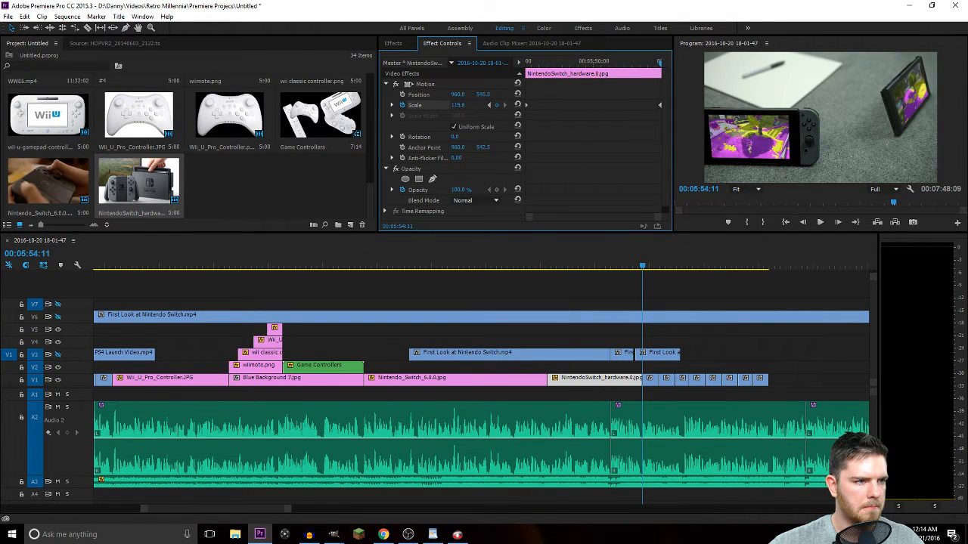
left_click_drag(642, 268, 539, 260)
key("space")
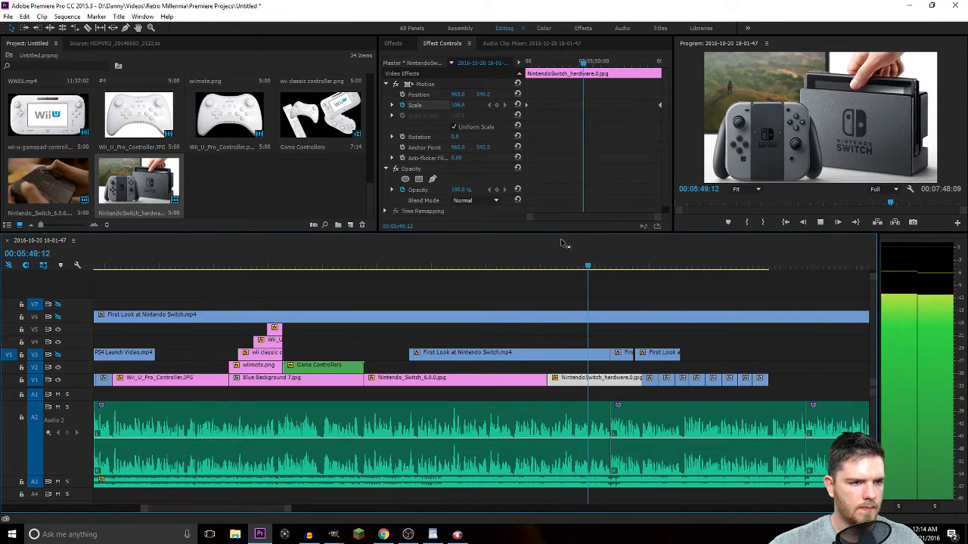
key("space")
Animate the NintendoSwitch_hardware.0.jpg clip's Position from 960, 540 at its start to about 1107, 452 at its end, and play it back.
left_click_drag(603, 68, 670, 69)
key("Left")
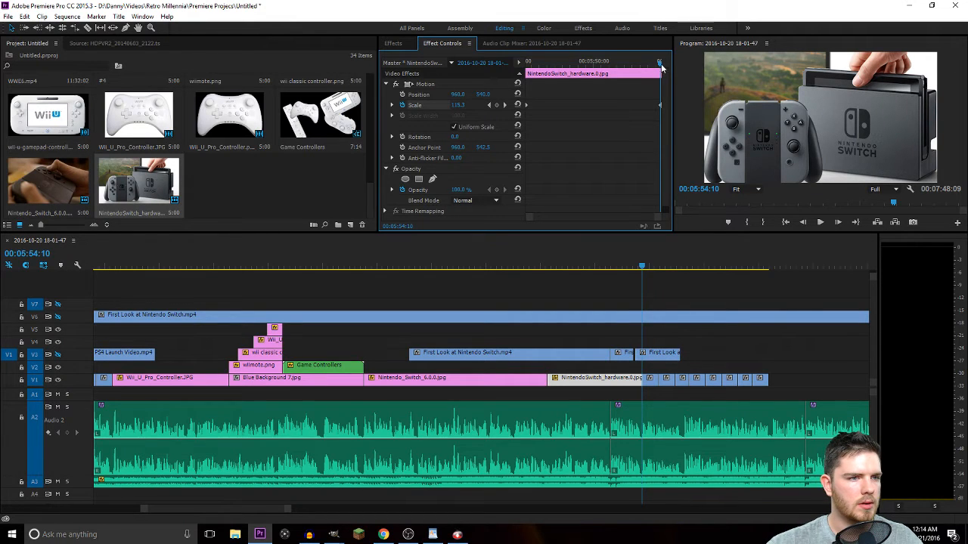
left_click_drag(661, 68, 527, 75)
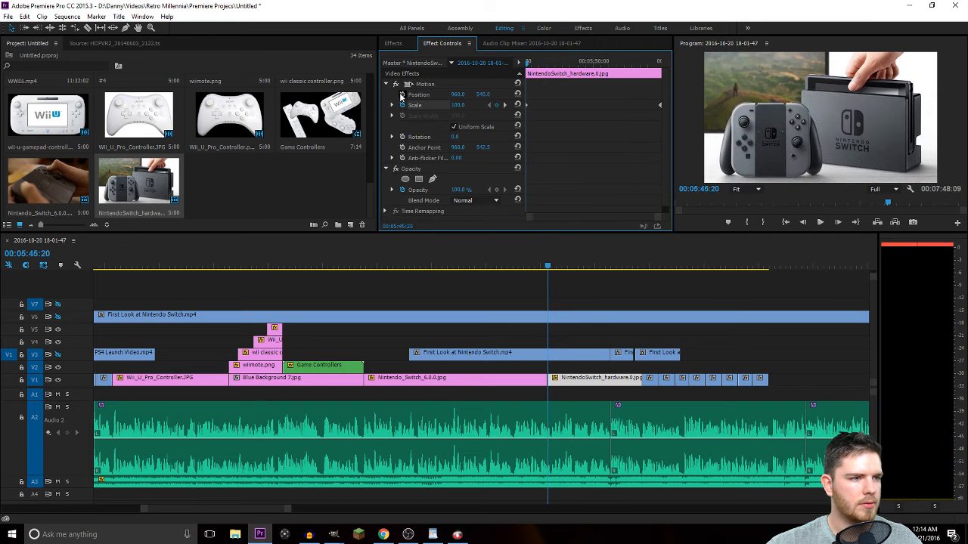
left_click_drag(528, 67, 676, 88)
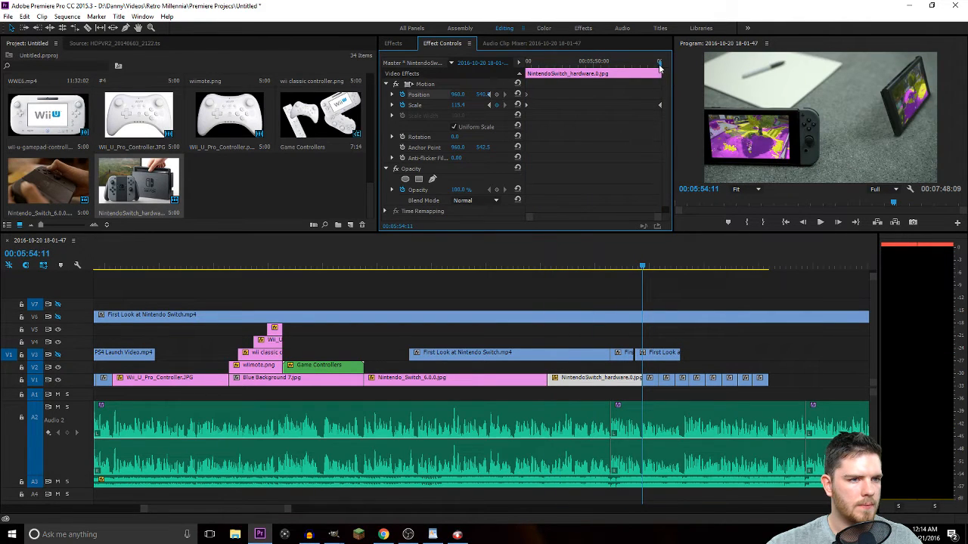
key("Left")
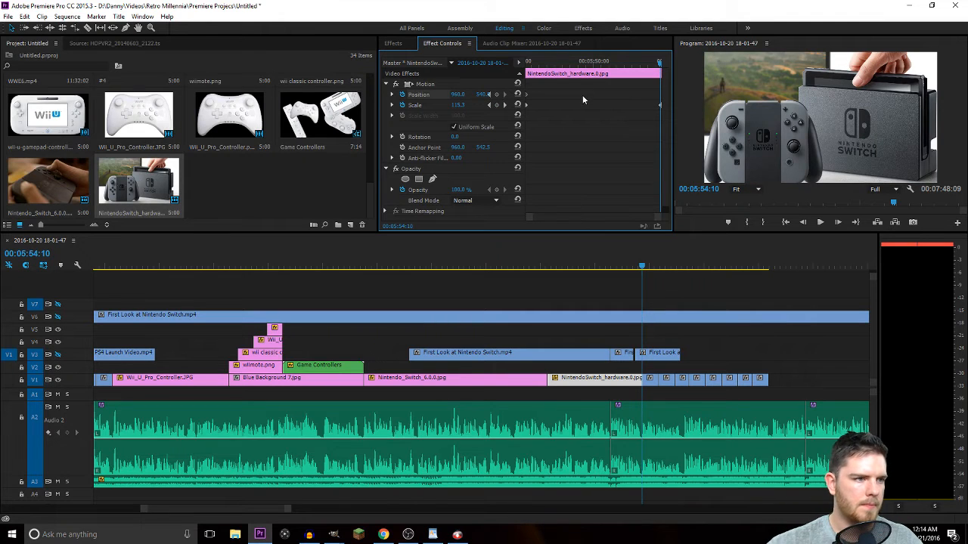
left_click_drag(488, 94, 462, 94)
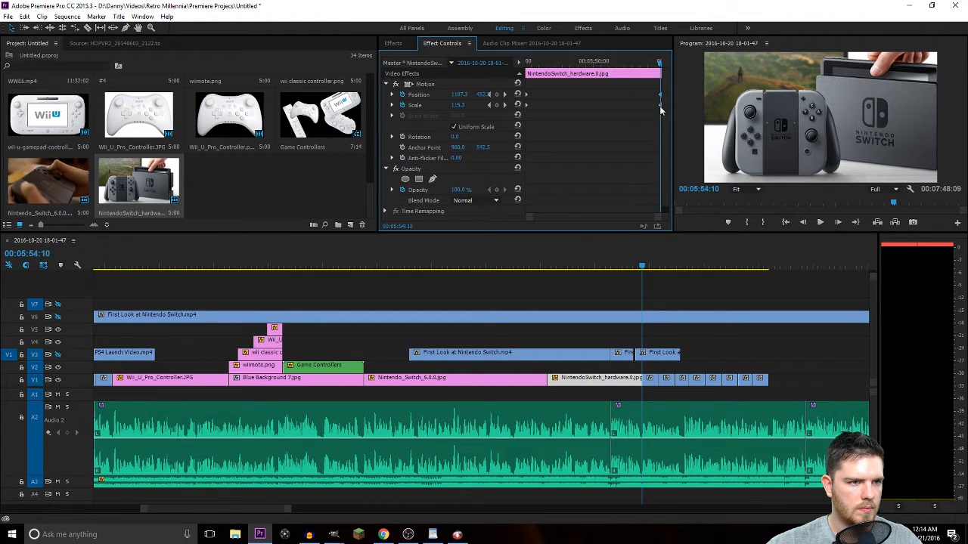
left_click(533, 267)
key("space")
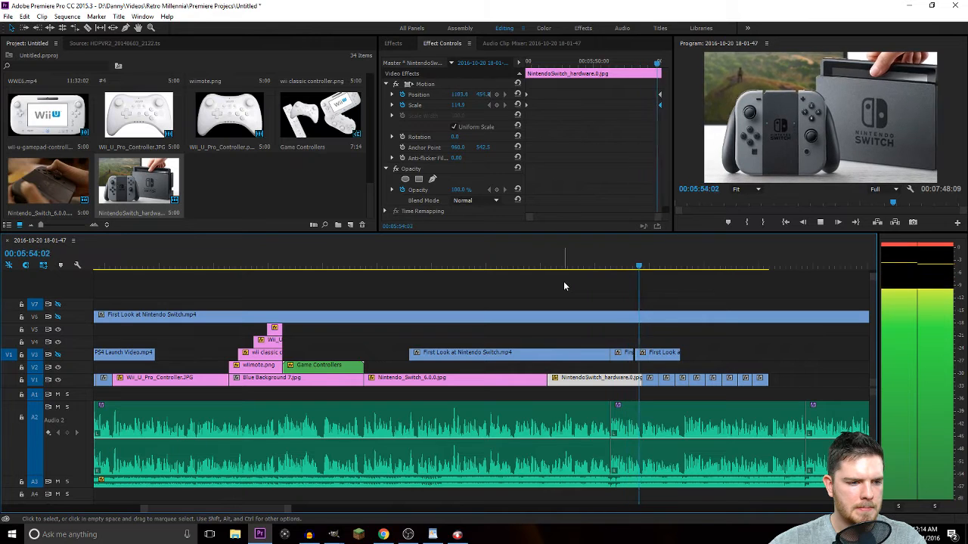
key("space")
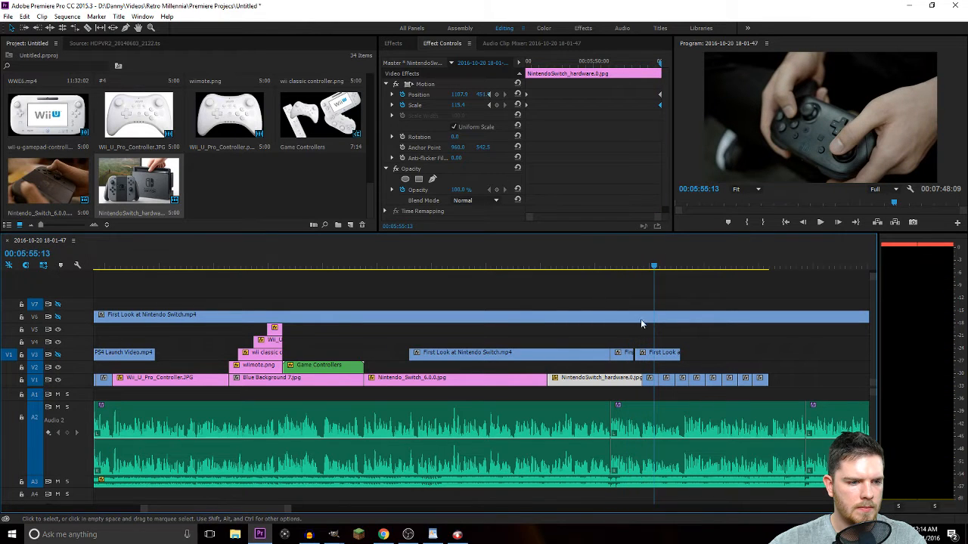
Trim the start of the First Look at Nintendo Switch clip following NintendoSwitch_hardware.0.jpg on V1 to 00:05:54:12.
left_click_drag(657, 268, 642, 295)
key("=")
key("=")
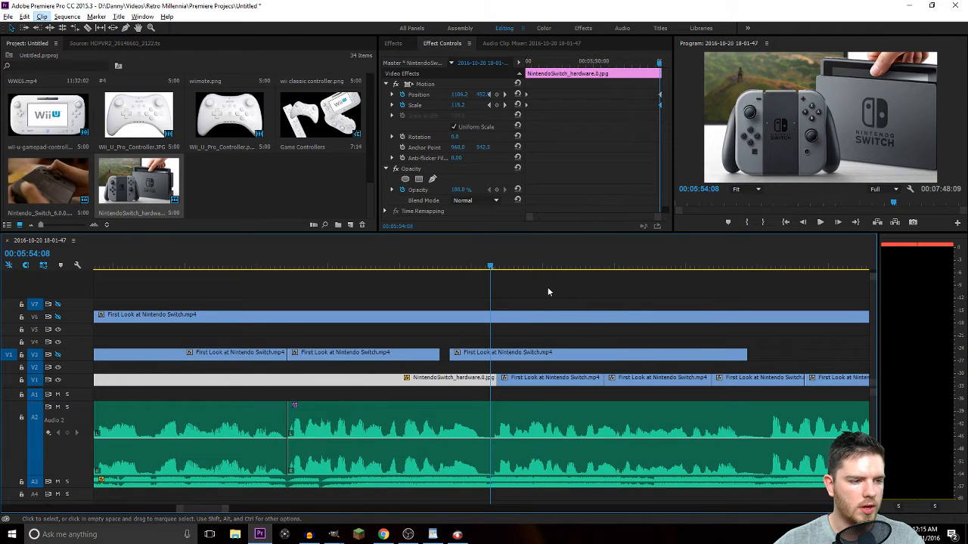
key("Right")
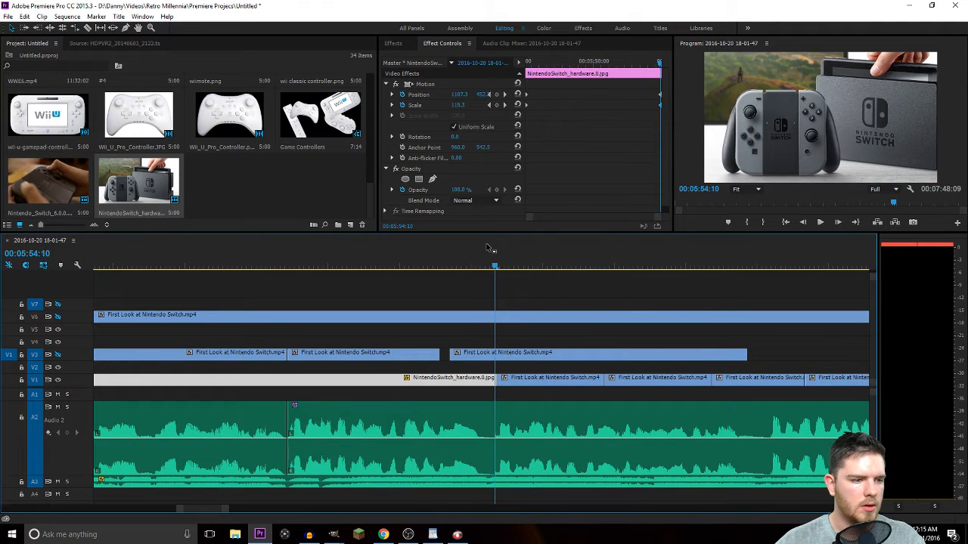
key("Right")
key("Right")
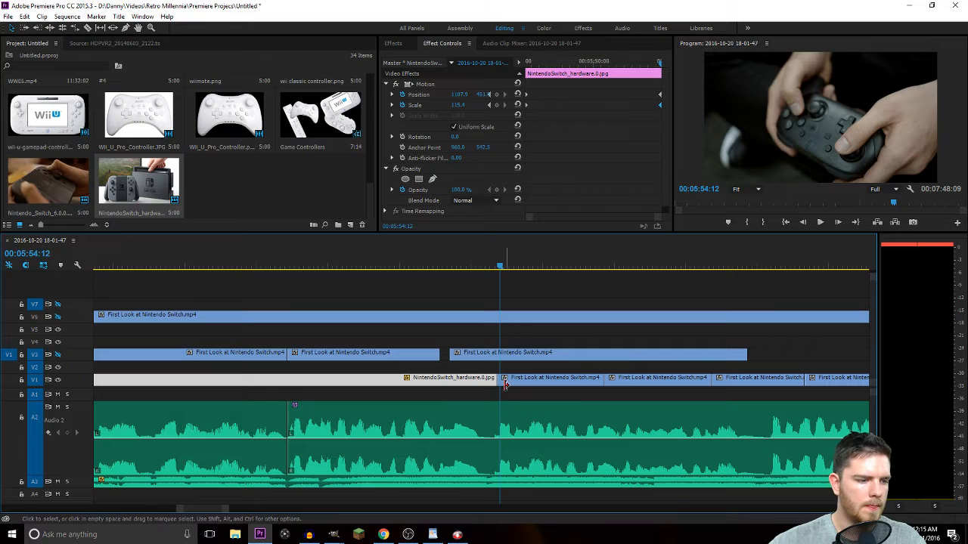
left_click_drag(499, 383, 488, 392)
key("=")
key("=")
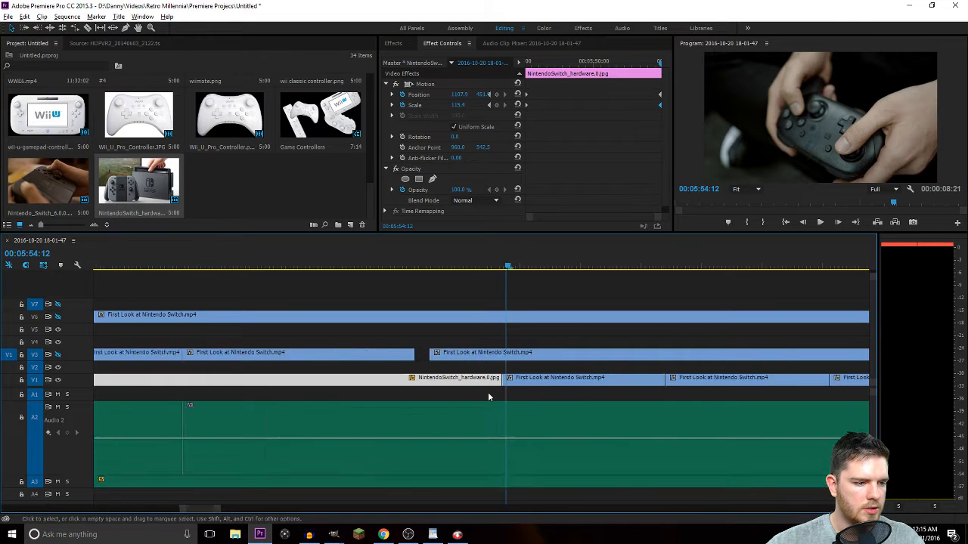
left_click_drag(548, 384, 554, 384)
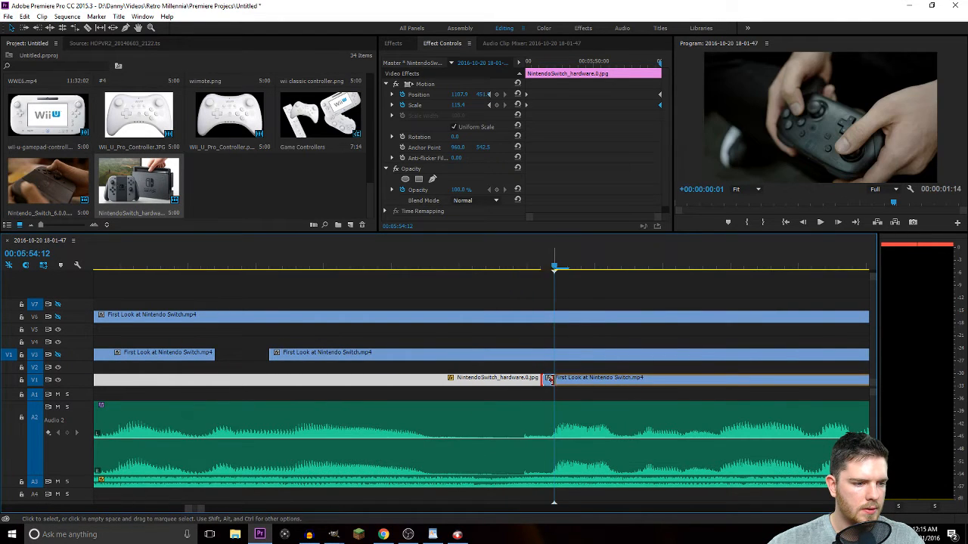
Select the eight First Look clips on V1, set them flush against the NintendoSwitch_hardware.0.jpg clip, and play back the section.
key("minus")
key("minus")
key("minus")
scroll(561, 378, "down", 3)
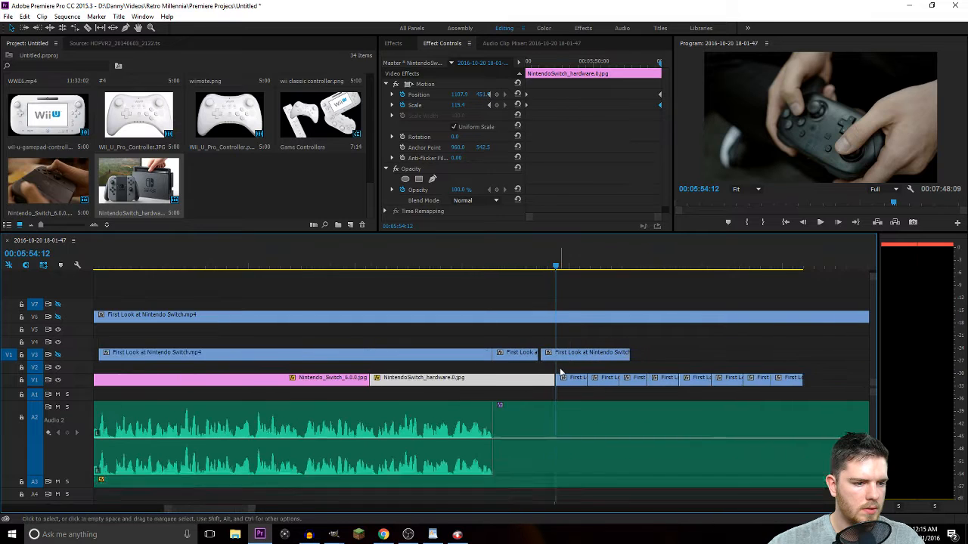
key("space")
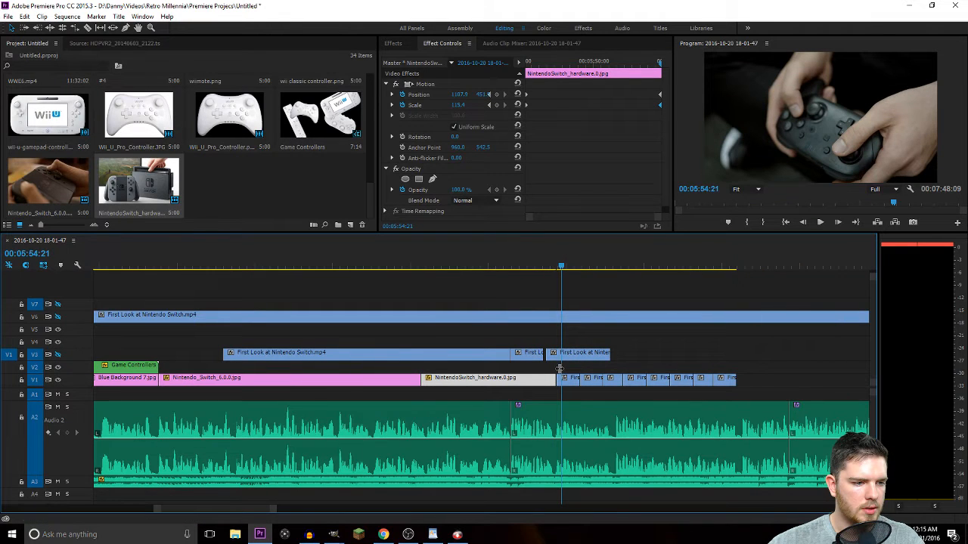
left_click(559, 368)
left_click_drag(695, 387, 567, 383)
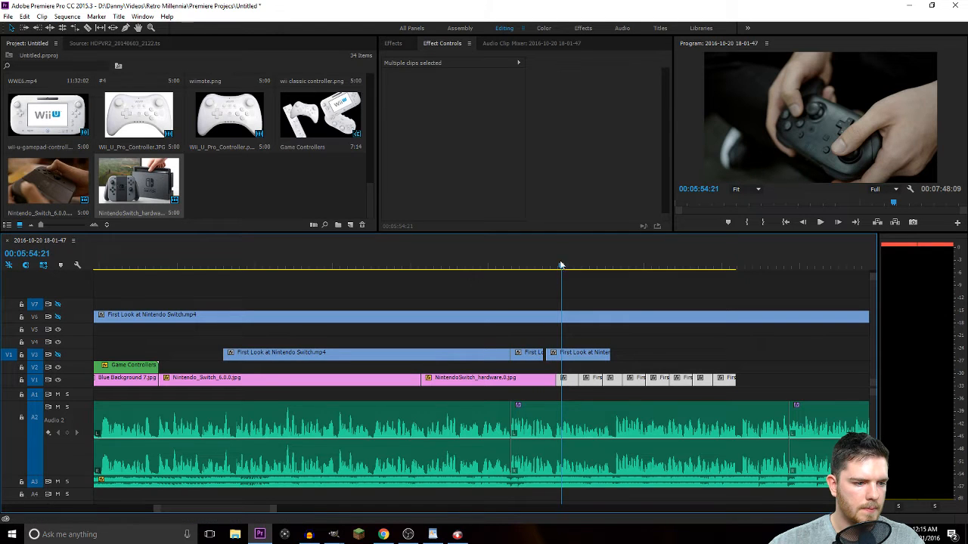
left_click(552, 267)
key("space")
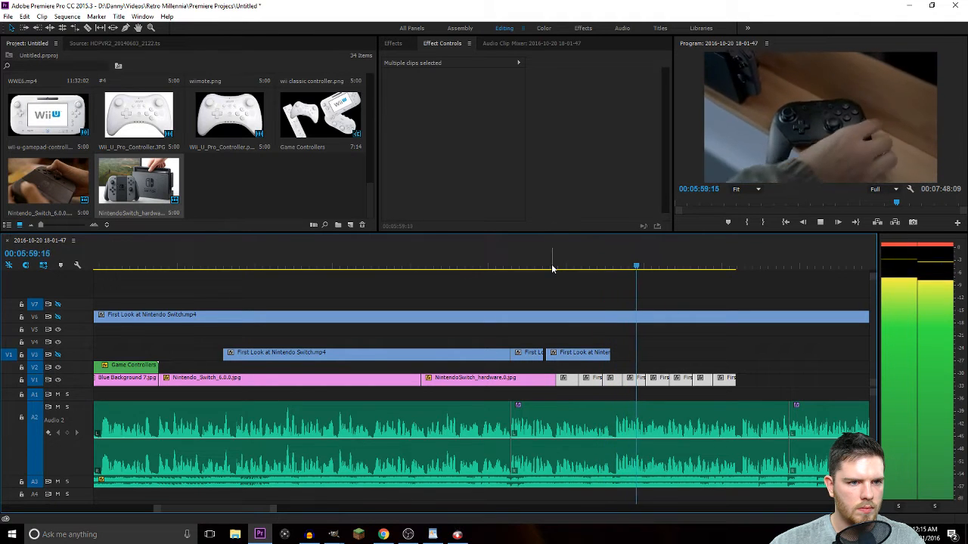
key("space")
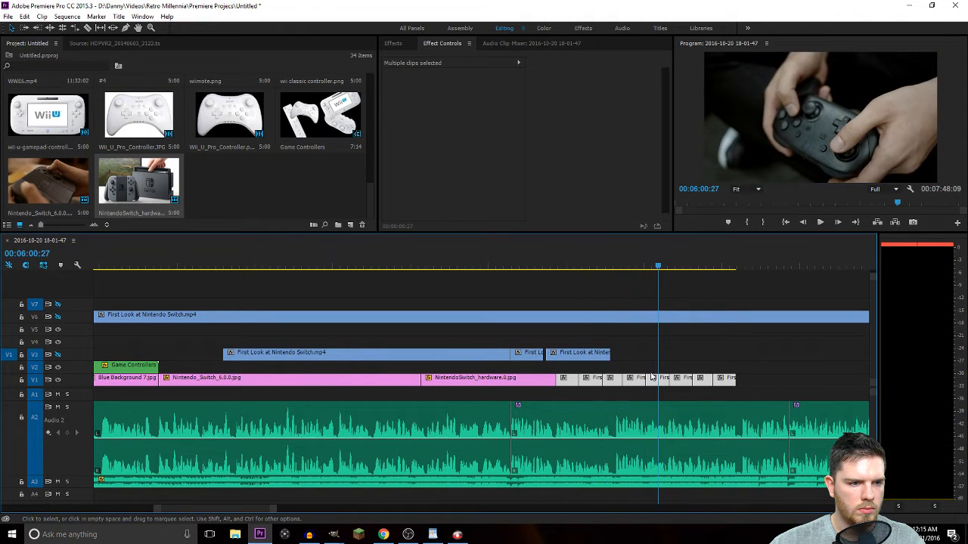
Trim the start of the fifth First Look at Nintendo Switch clip on V1 to 00:06:00:05.
left_click(643, 265)
key("equal")
key("equal")
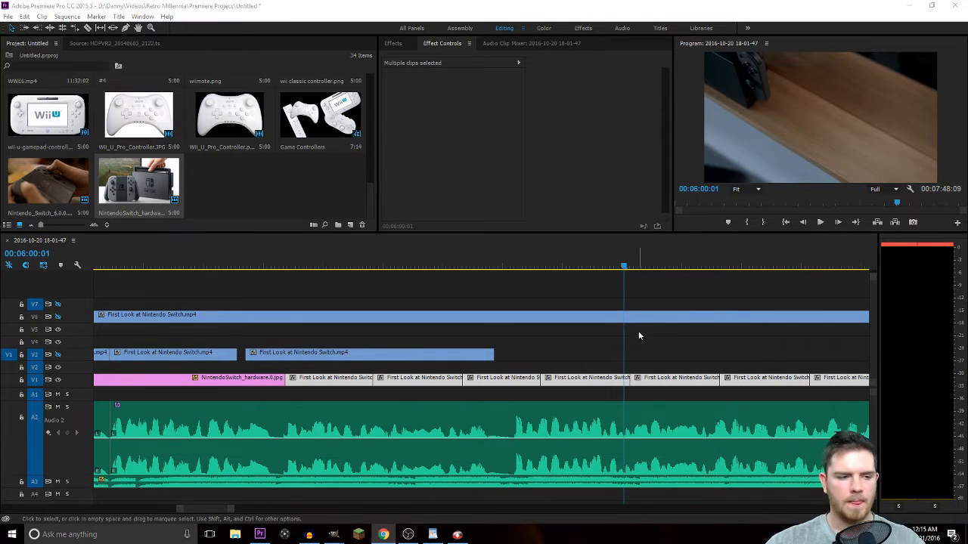
key("equal")
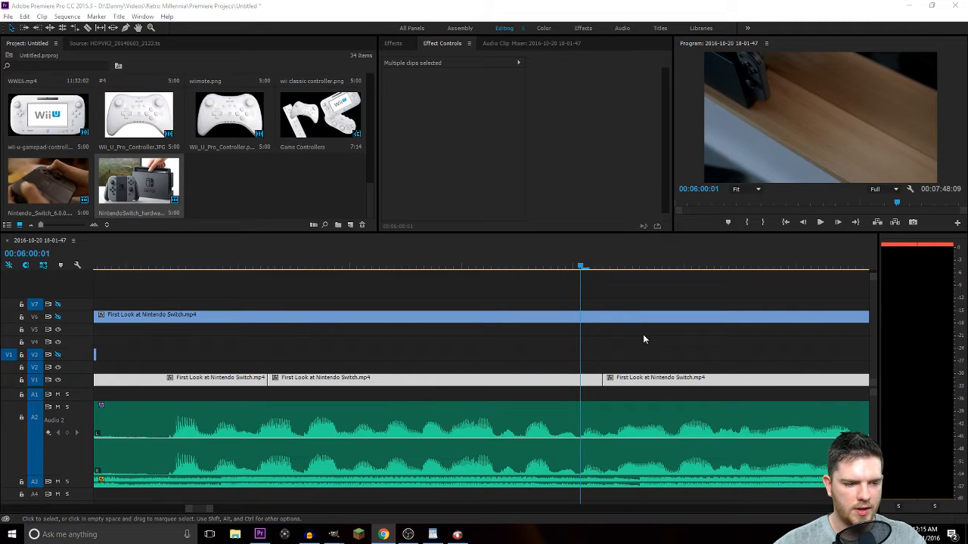
left_click(619, 260)
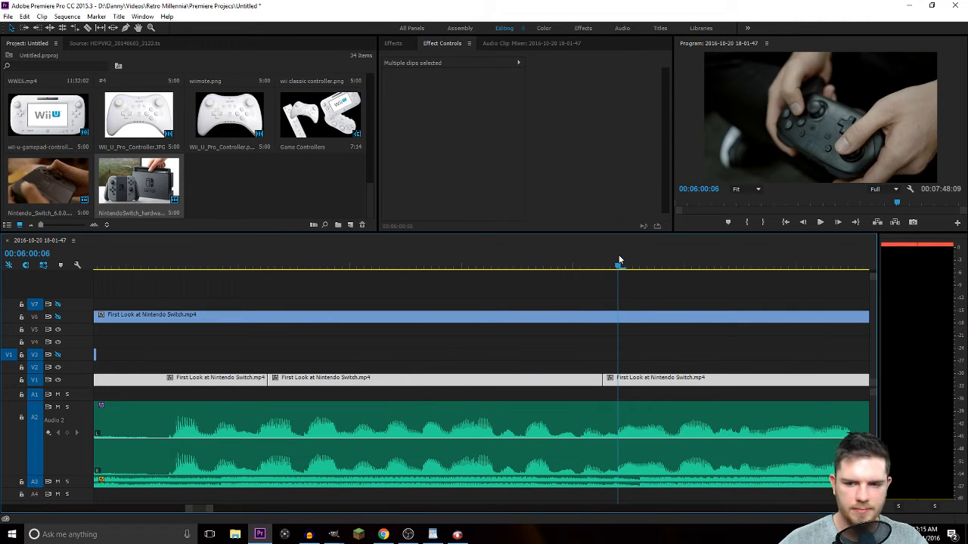
key("Left")
key("Left")
key("Right")
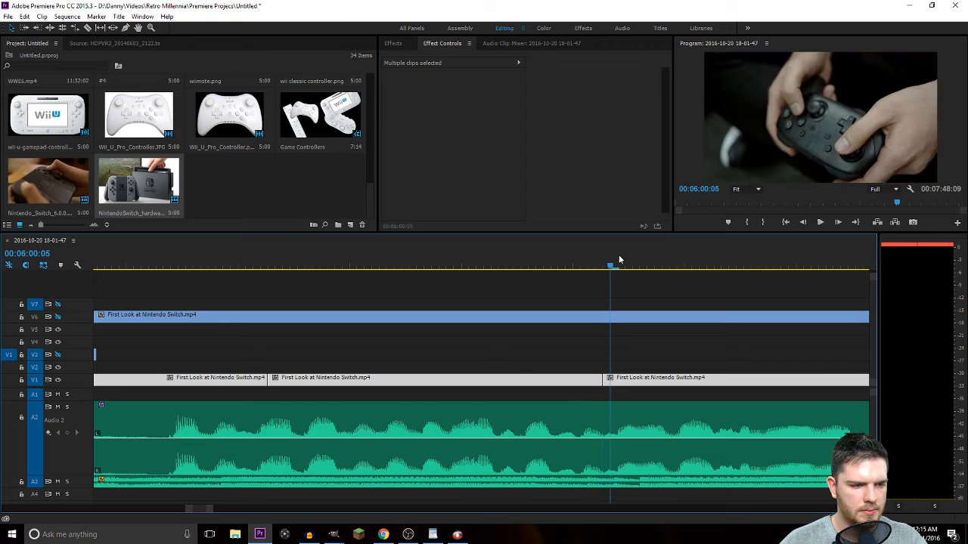
left_click(603, 369)
left_click_drag(603, 377, 569, 387)
key("minus")
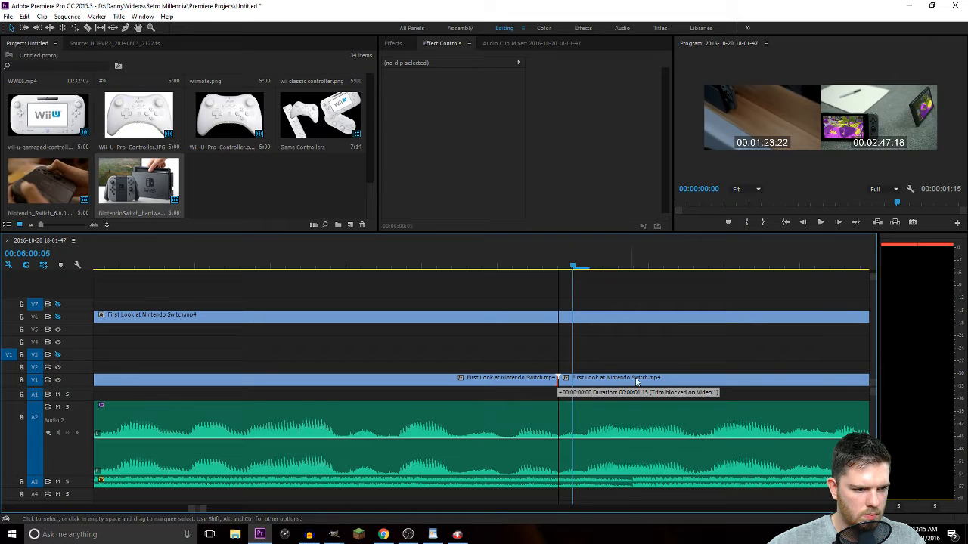
left_click_drag(643, 390, 571, 381)
left_click(580, 375)
key("minus")
key("minus")
key("minus")
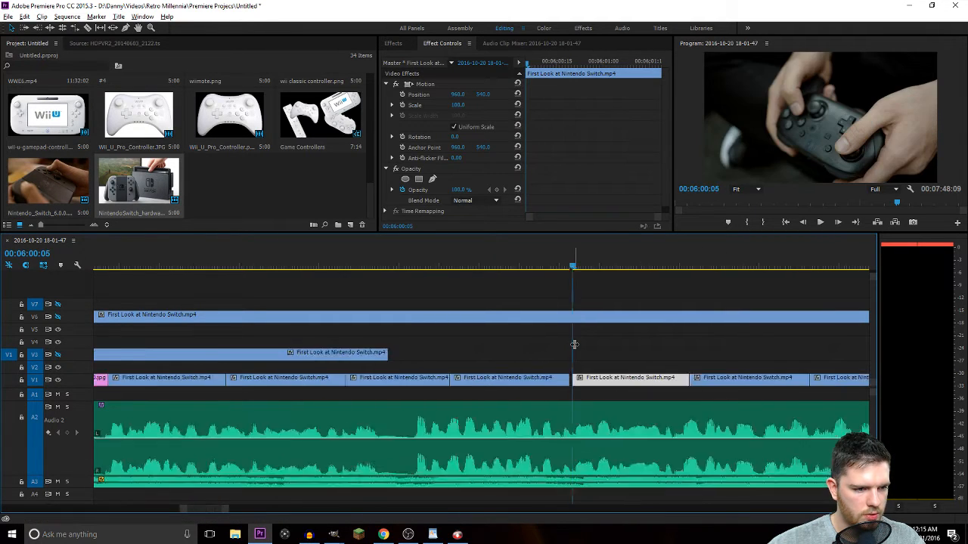
Set the last four First Look clips on V1 flush against the preceding clip and play back the section.
left_click_drag(745, 363, 582, 384)
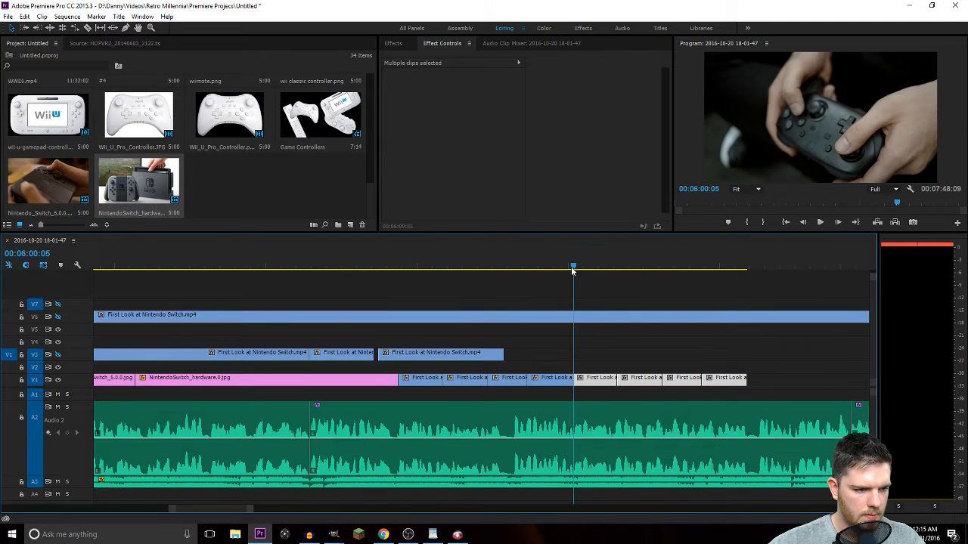
left_click_drag(572, 271, 393, 283)
key("space")
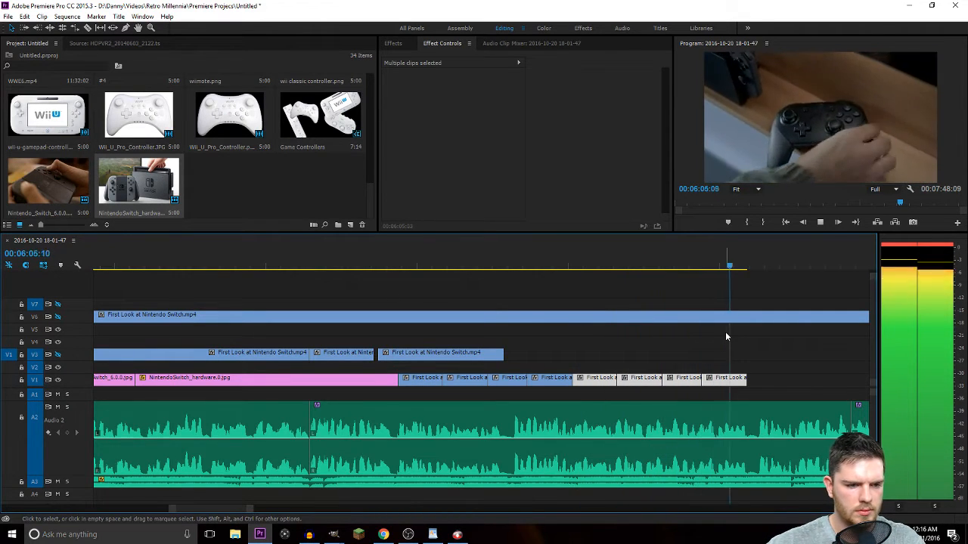
key("minus")
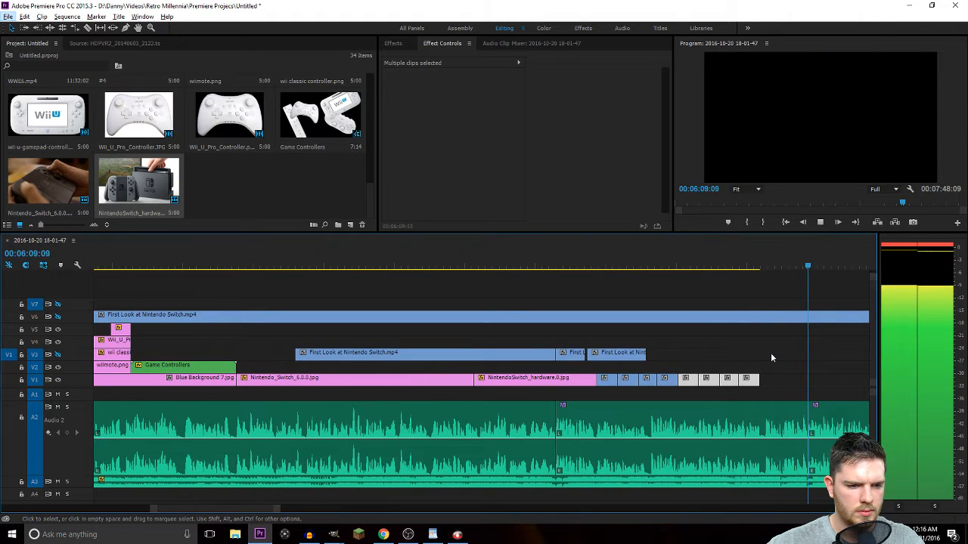
scroll(253, 495, "down", 5)
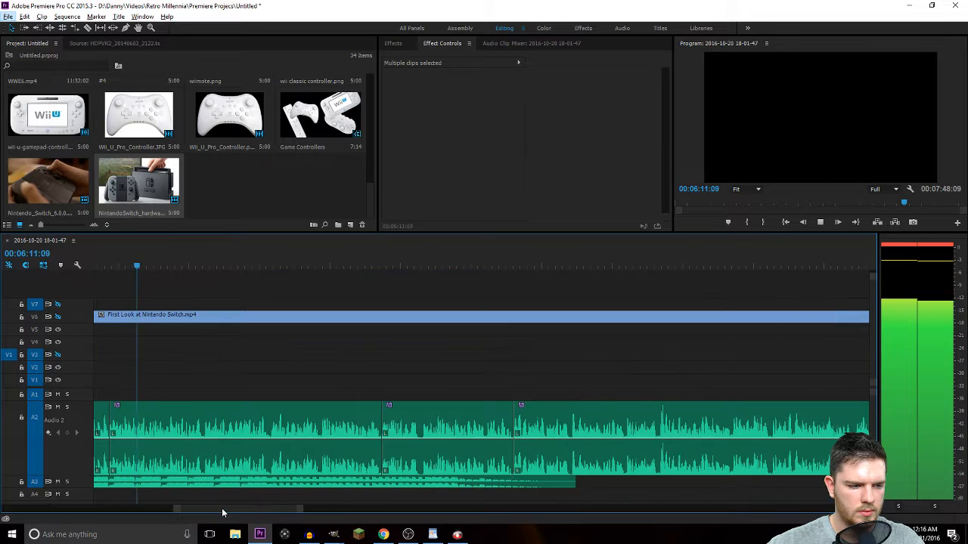
key("space")
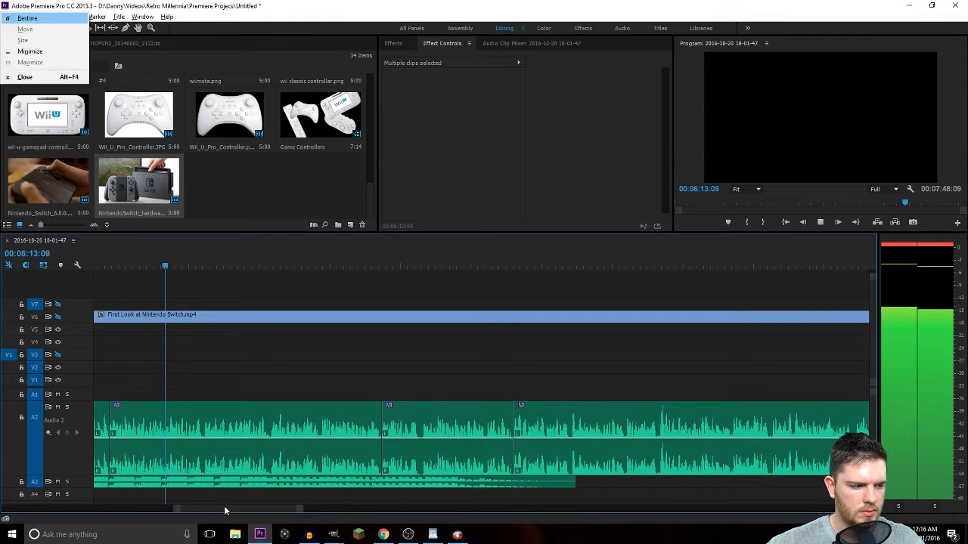
left_click(240, 276)
key("space")
Duplicate the eight First Look clips on V1 directly after the originals.
left_click_drag(241, 513, 222, 508)
left_click_drag(632, 362, 470, 393)
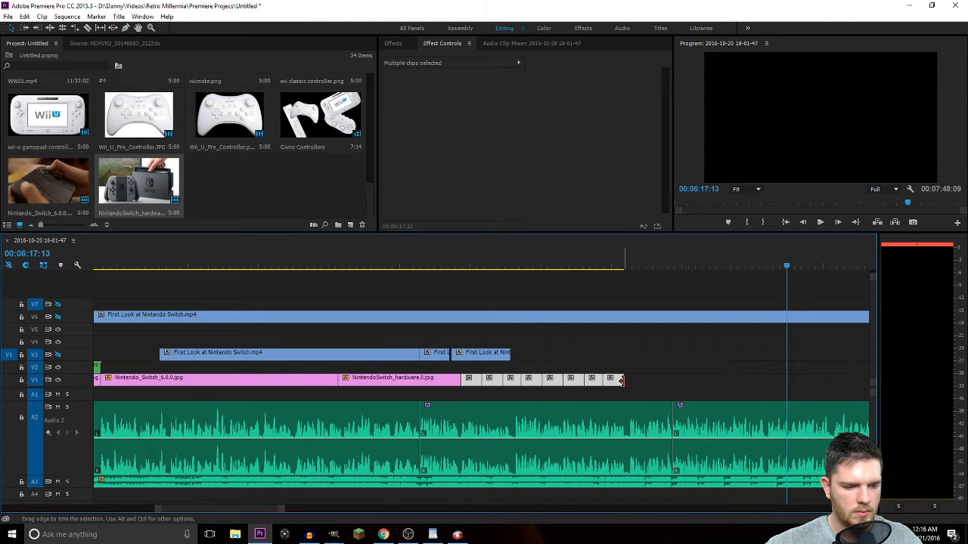
key("Up")
key("Up")
key("ctrl+v")
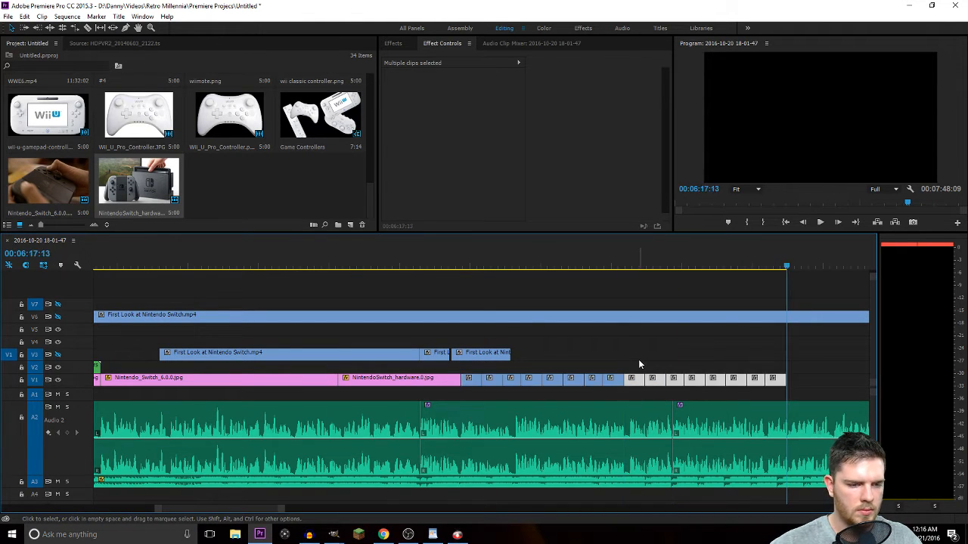
Play back the duplicated clips with the voice-over, return to 00:06:17:07 and clear the clip selection.
left_click(612, 266)
key("space")
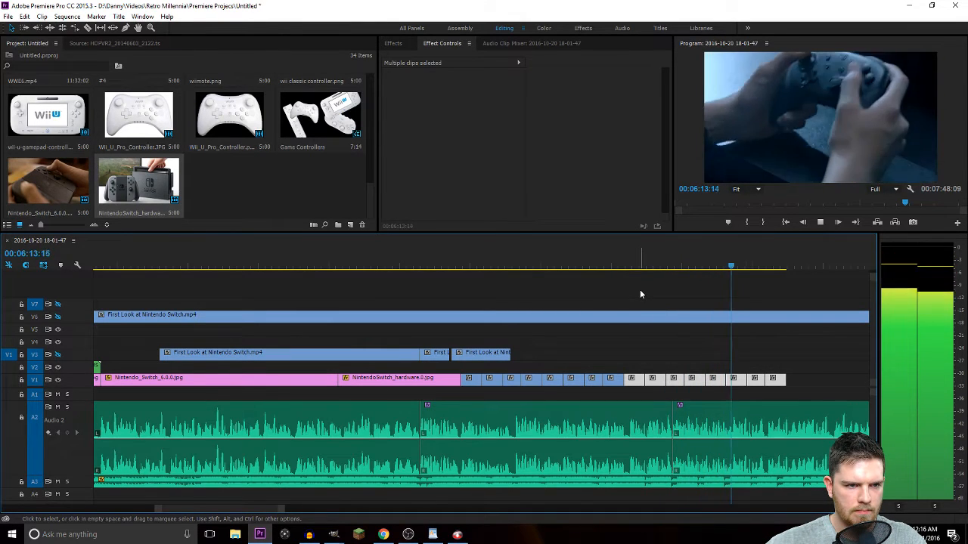
key("space")
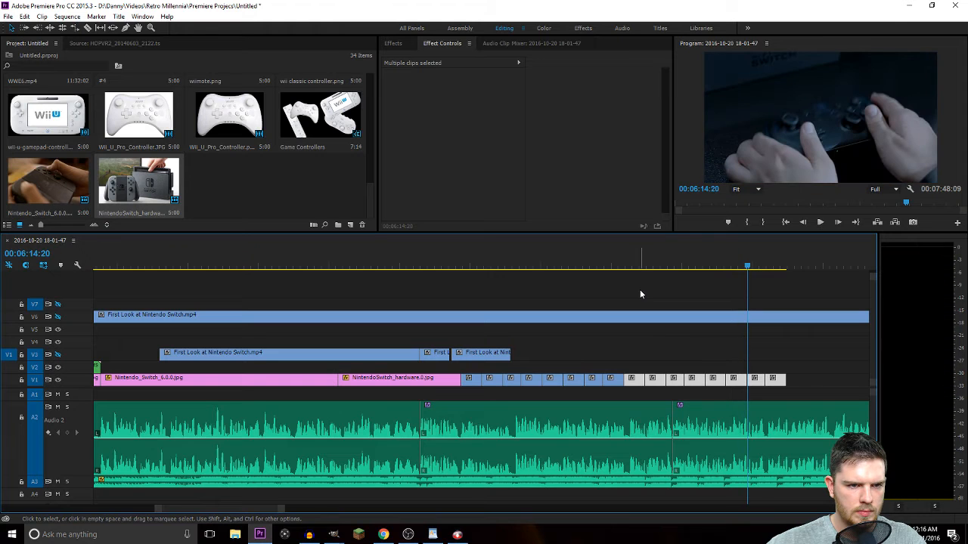
left_click_drag(747, 270, 740, 267)
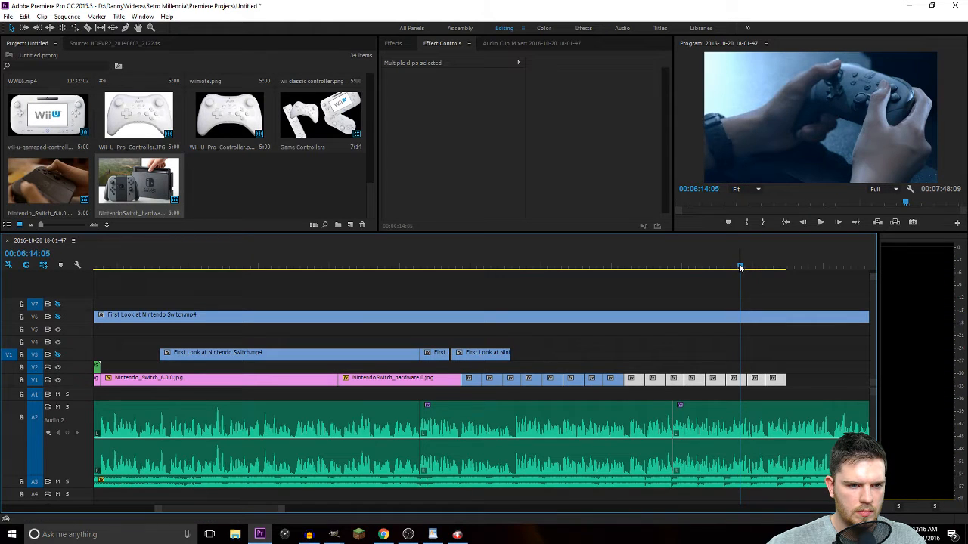
key("space")
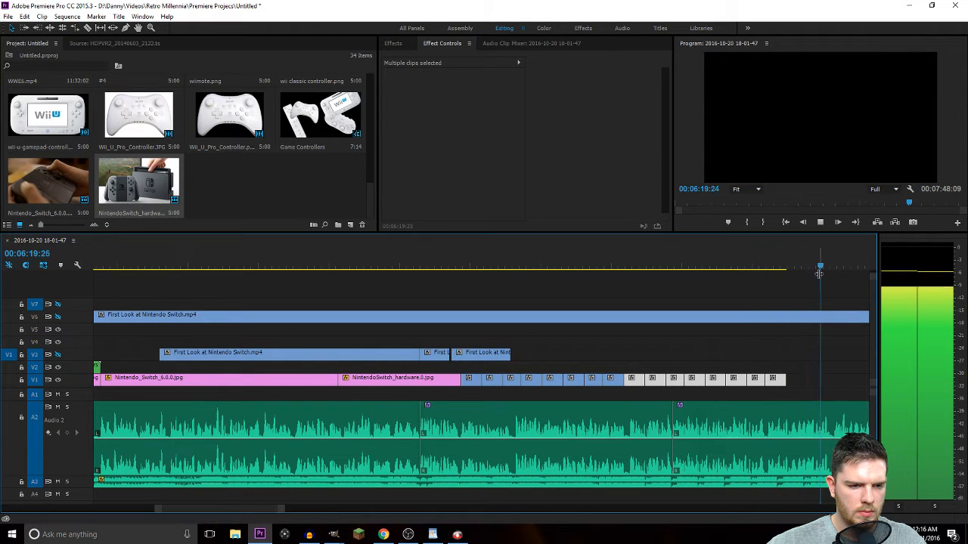
left_click_drag(829, 269, 784, 269)
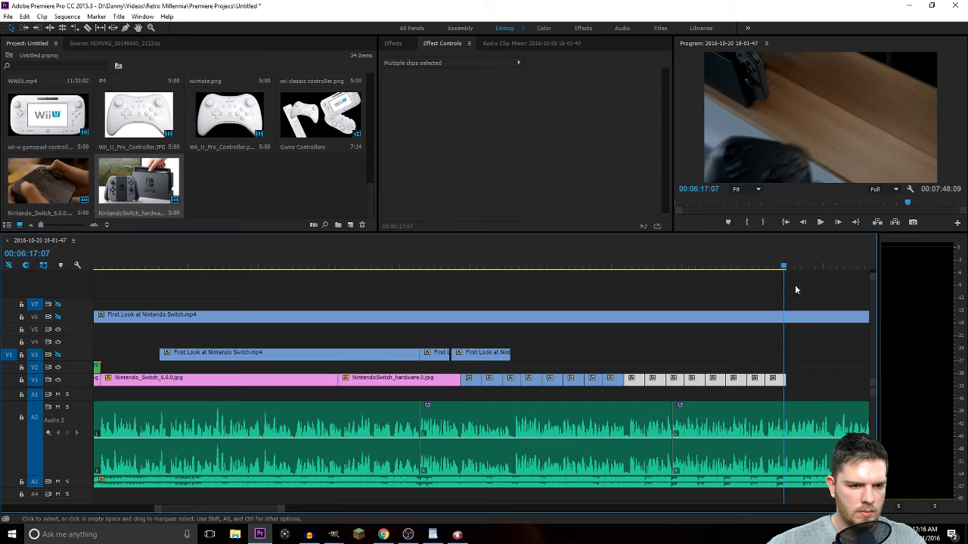
left_click(793, 353)
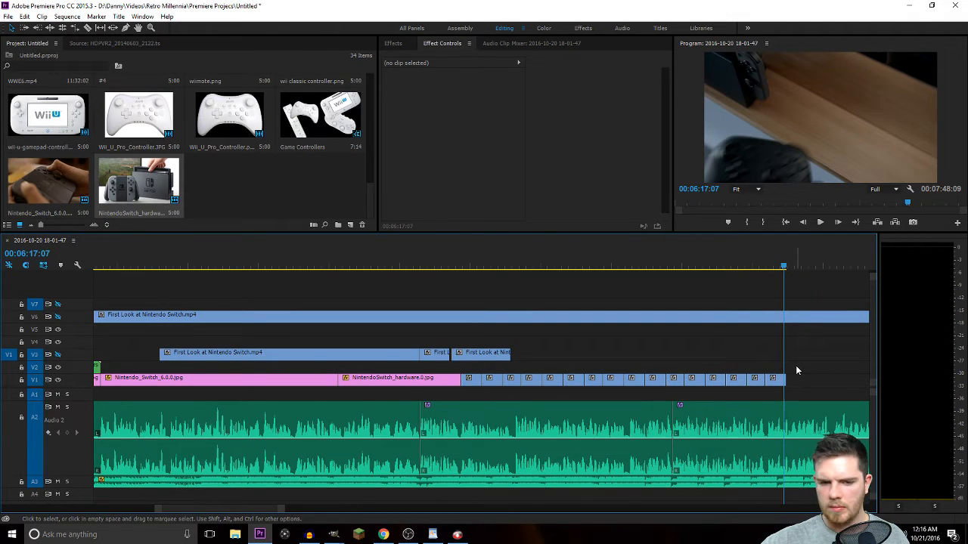
Select the third-to-last First Look clip on V1 with the playhead at 00:06:13:28, and move the Program monitor out of the main window.
mouse_move(253, 514)
left_mouse_down()
mouse_move(271, 514)
mouse_move(262, 514)
left_mouse_up()
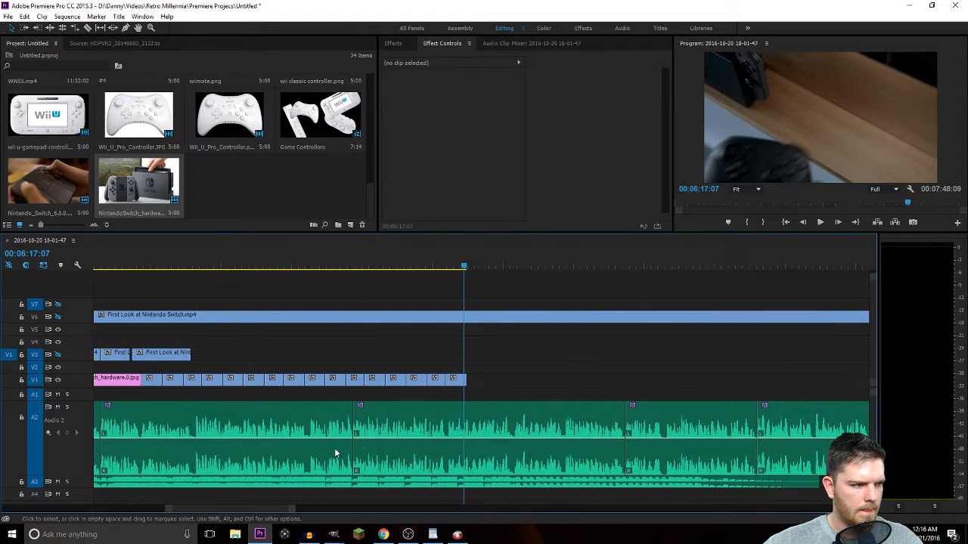
left_click(434, 379)
left_click_drag(454, 264, 417, 265)
scroll(604, 368, "down", 8)
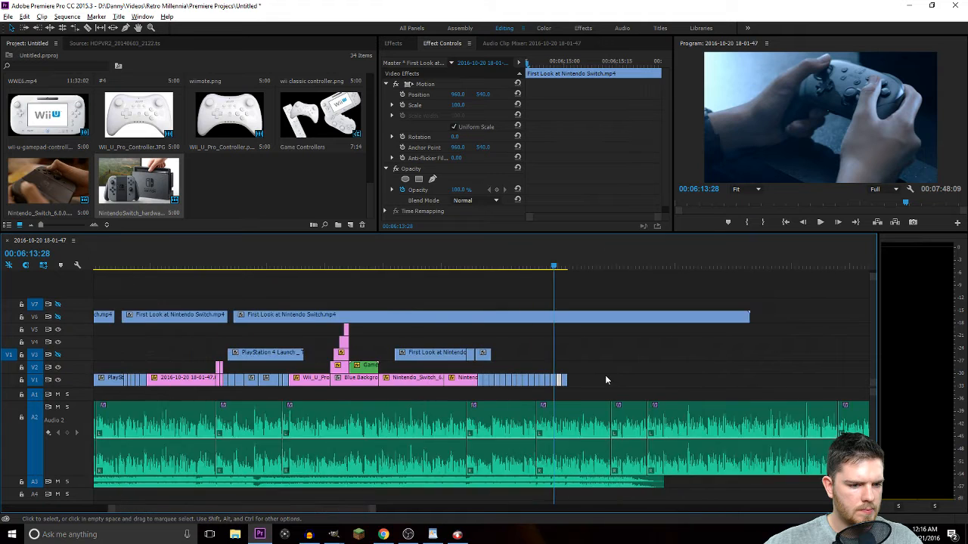
scroll(605, 381, "down", 4)
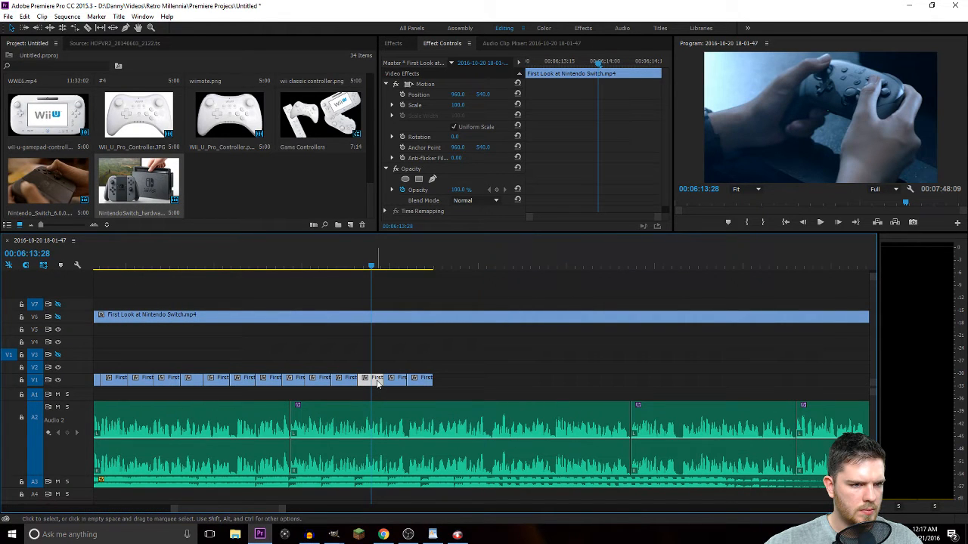
left_click_drag(707, 44, 967, 91)
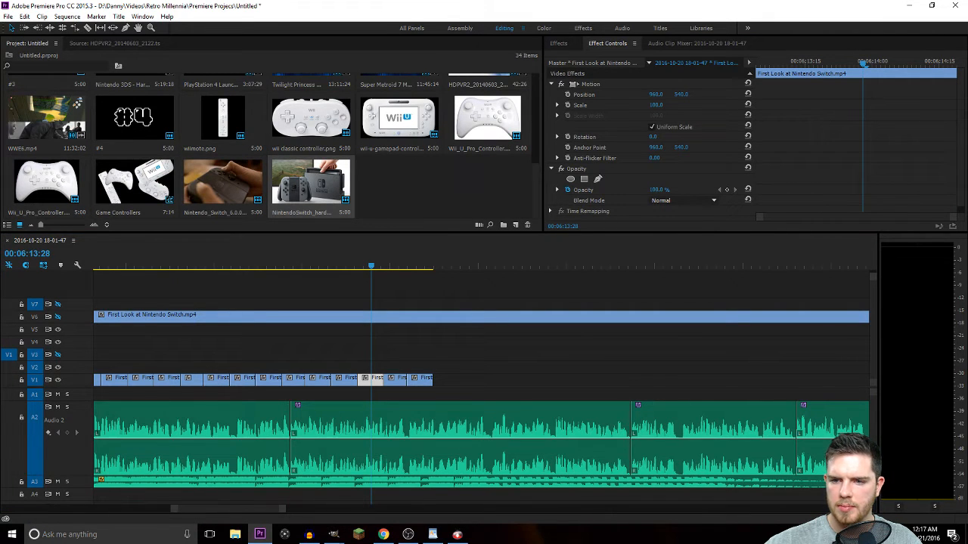
Export the frame at 00:06:14:12 as a JPEG imported into the project, and place the still after the last clip on V1.
key("Left")
key("Left")
key("Left")
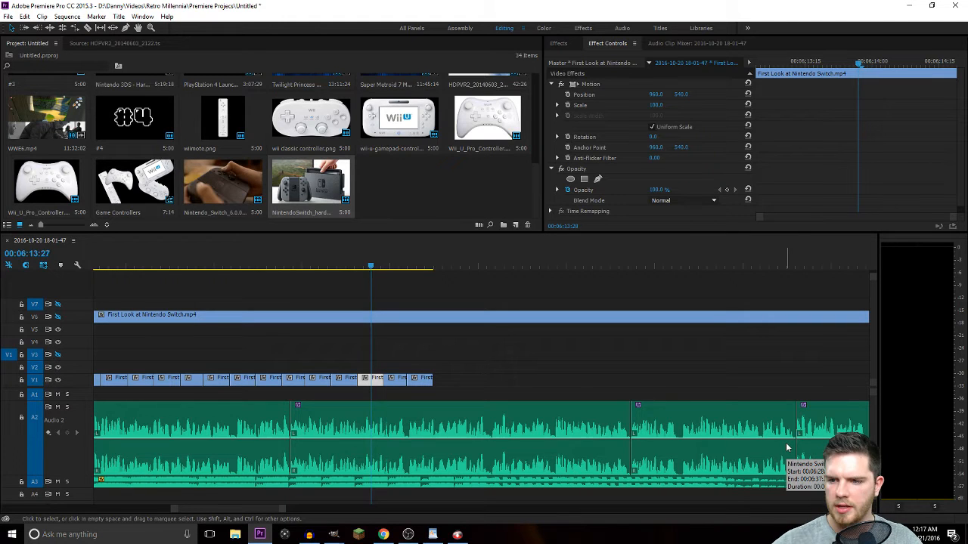
key("Left")
key("Left")
key("Left")
key("Left")
key("Left")
key("Left")
key("Left")
key("Left")
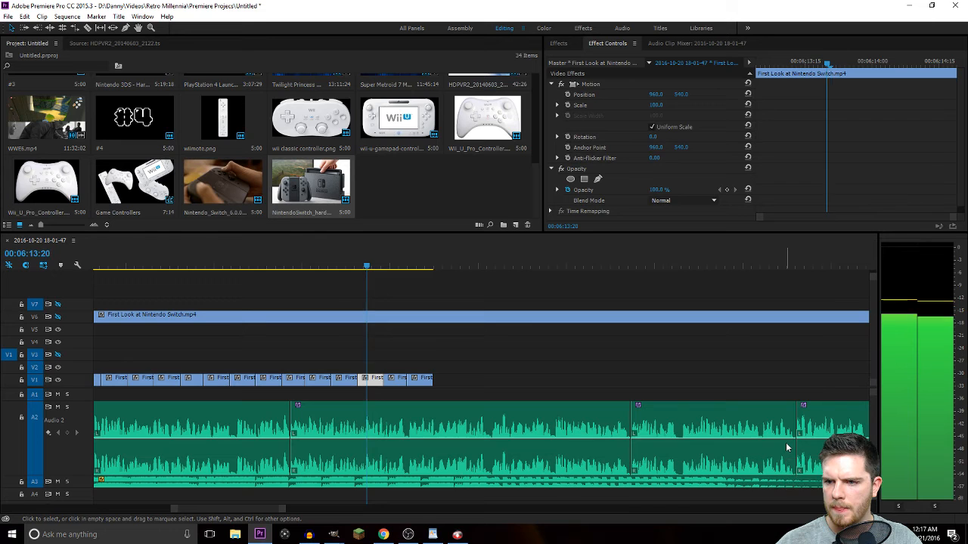
key("Right")
key("Right")
key("Right")
key("Right")
key("Right")
key("Right")
key("Right")
key("Right")
key("Right")
key("Right")
key("Right")
key("Right")
key("Right")
key("Right")
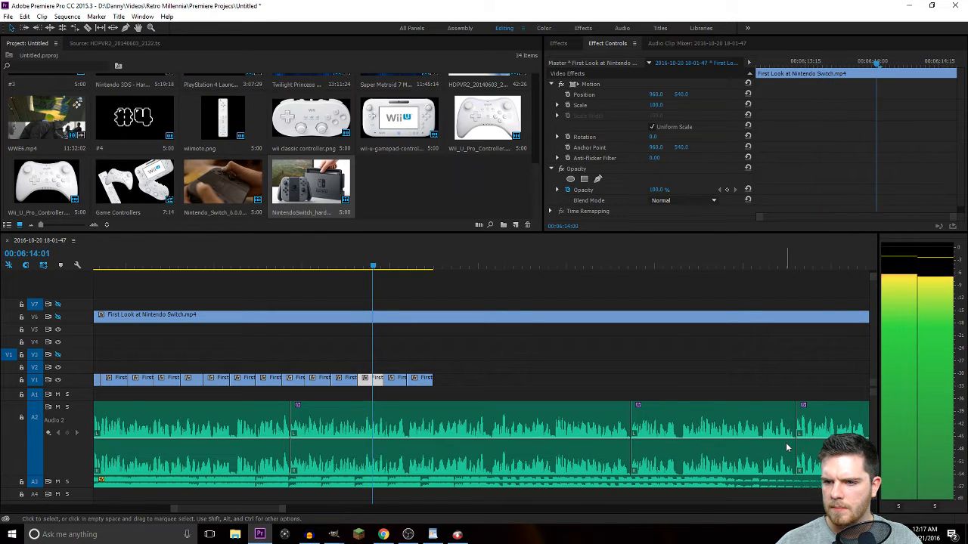
key("Right")
key("Right")
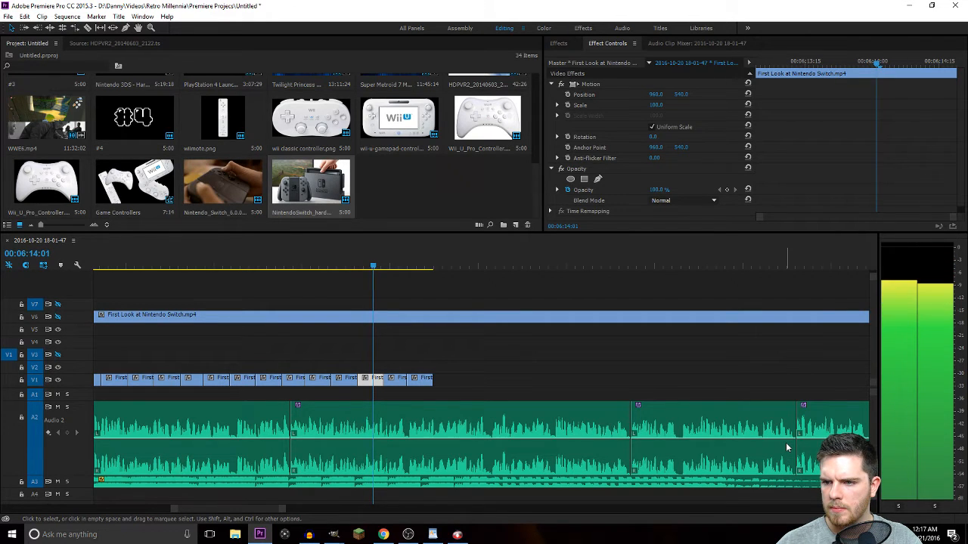
key("Right")
key("Right")
key("Right")
key("Right")
key("Right")
key("Right")
key("Right")
key("Right")
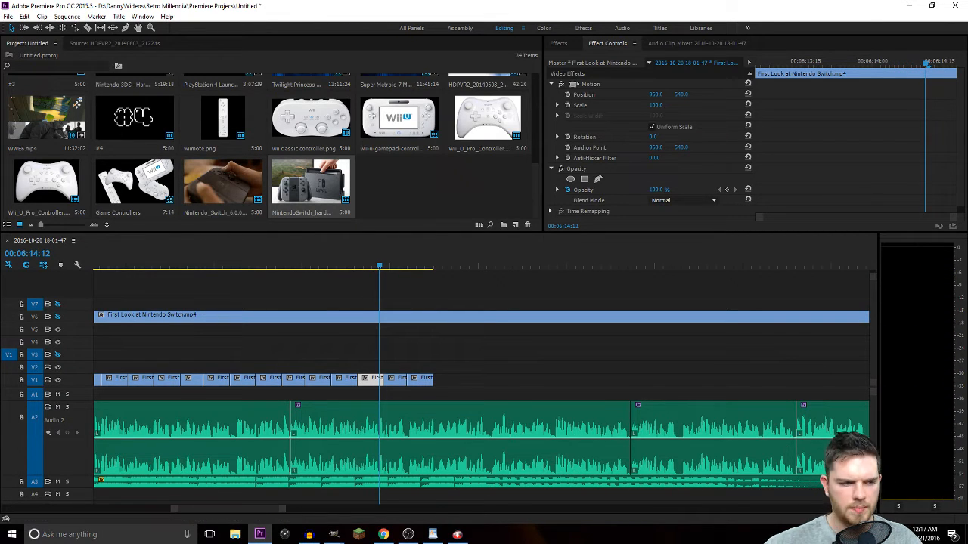
key("ctrl+shift+e")
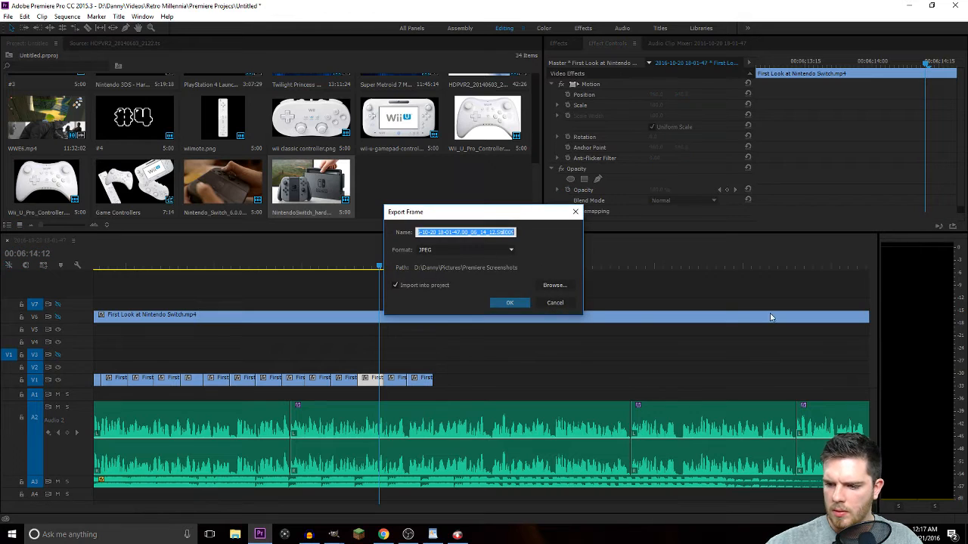
left_click(514, 303)
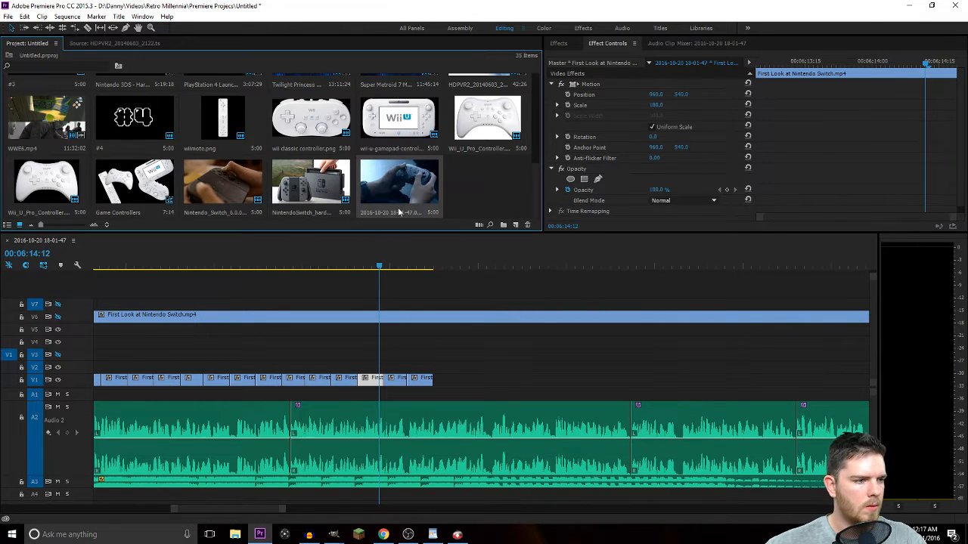
left_click_drag(400, 198, 436, 380)
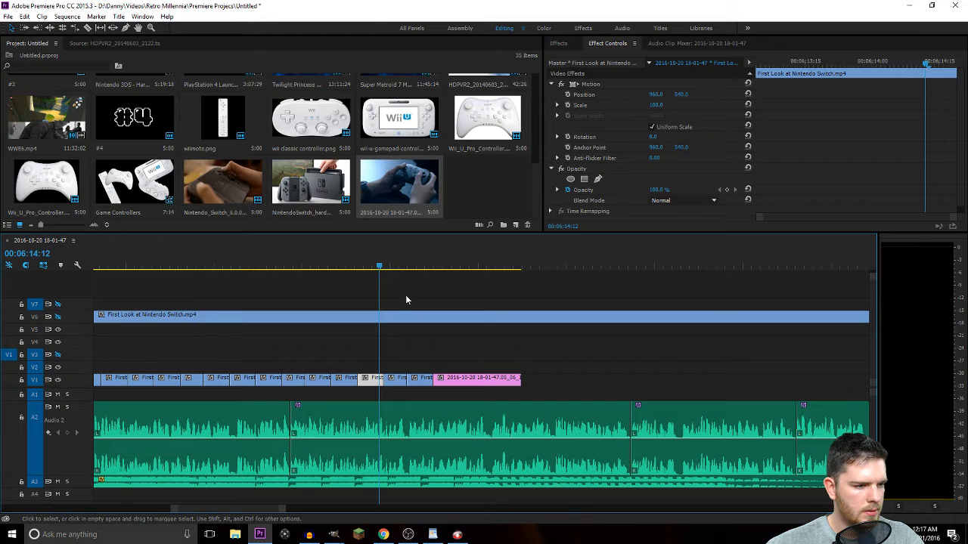
Play the clips and voice-over around 00:06:15 forward and backward, and position the playhead at 00:06:15:04.
left_click(385, 267)
key("space")
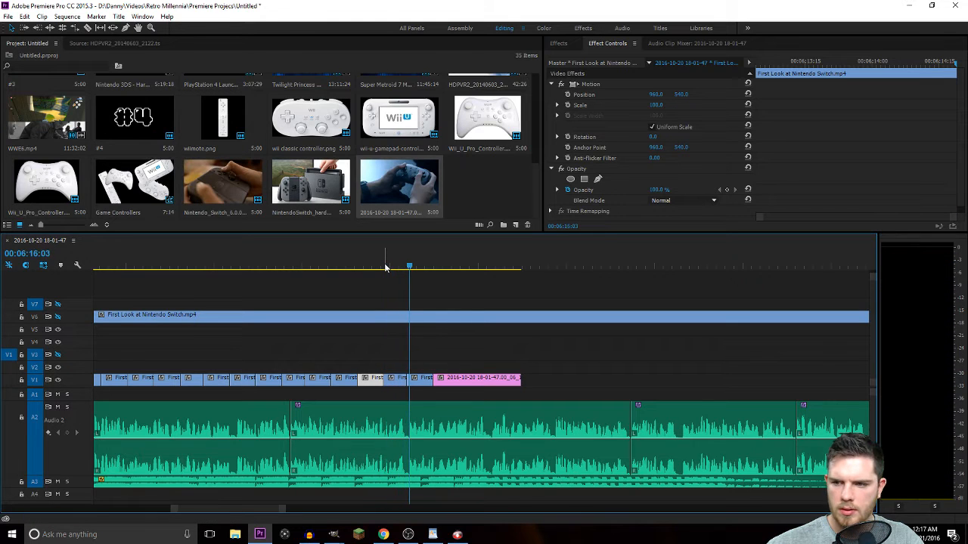
left_click_drag(406, 271, 401, 270)
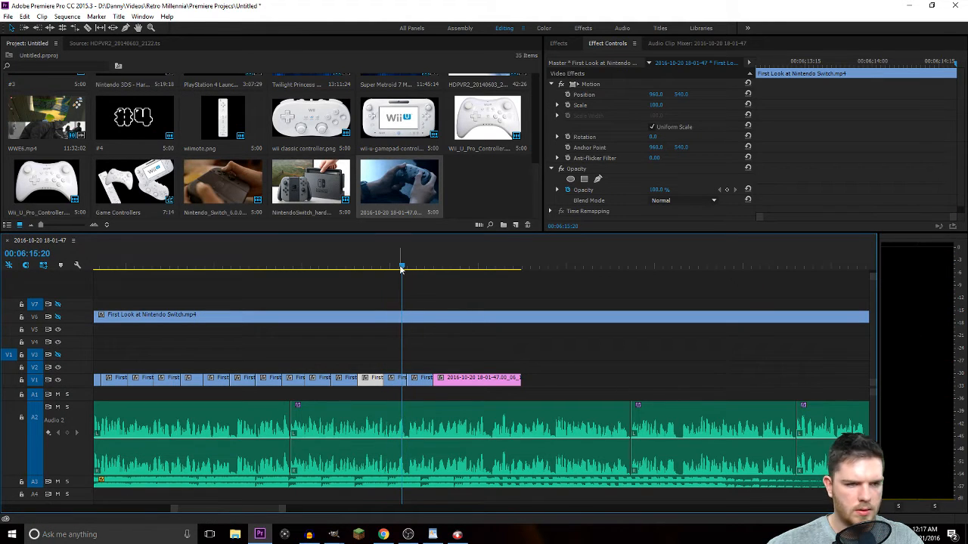
key("j")
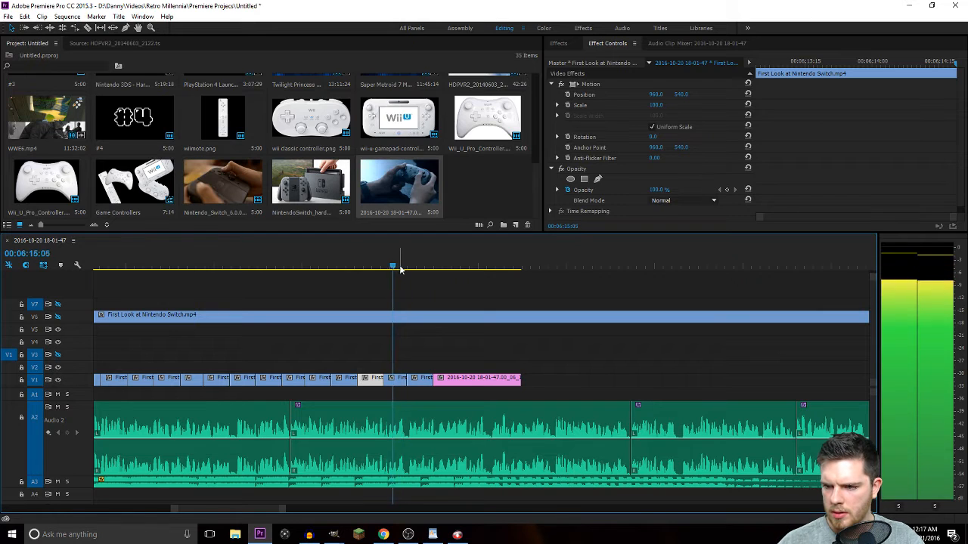
key("l")
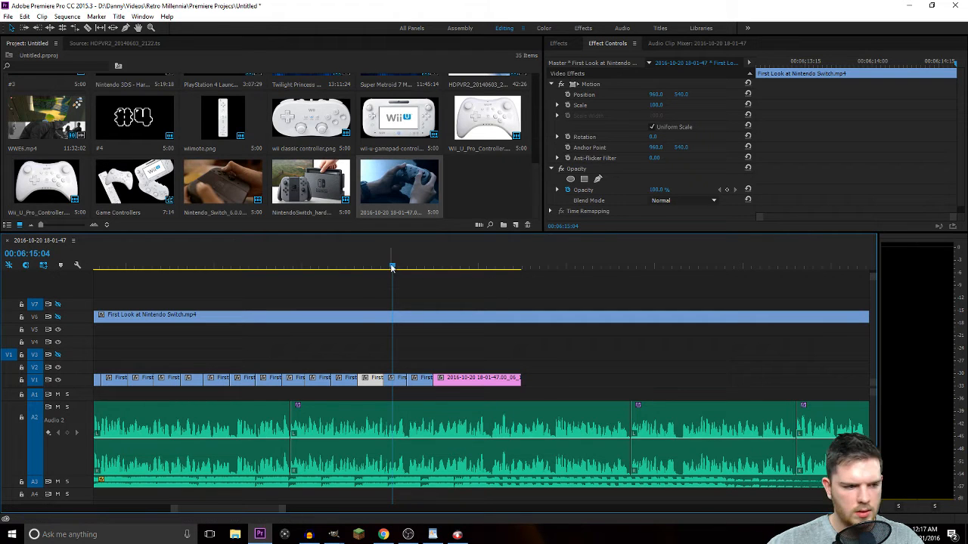
Export the frame at 00:06:15:26 as a JPEG imported into the project.
mouse_move(392, 267)
left_mouse_down()
mouse_move(314, 274)
mouse_move(405, 278)
left_mouse_up()
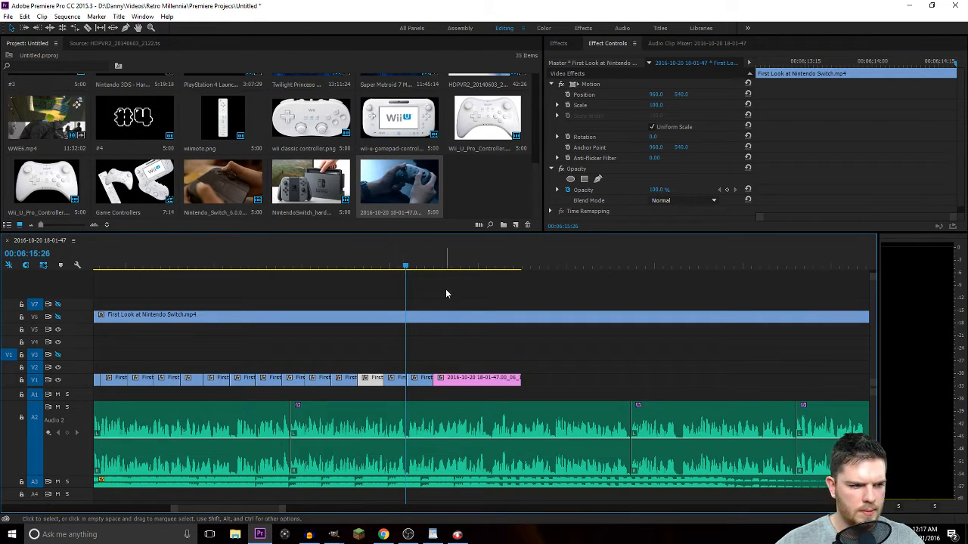
key("ctrl+shift+e")
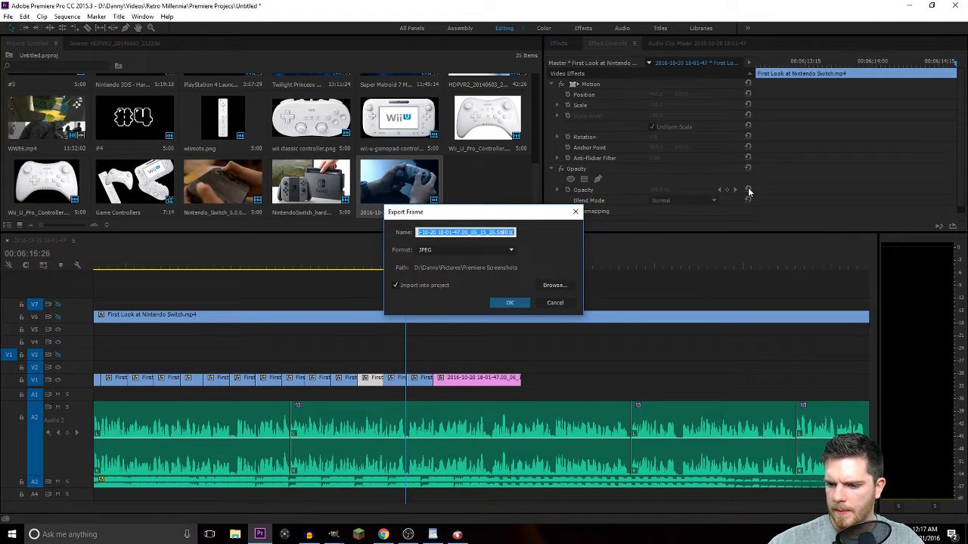
left_click(510, 302)
Play the voice-over across the still on V1 and return the playhead to the still's start at 00:06:17:13.
key("space")
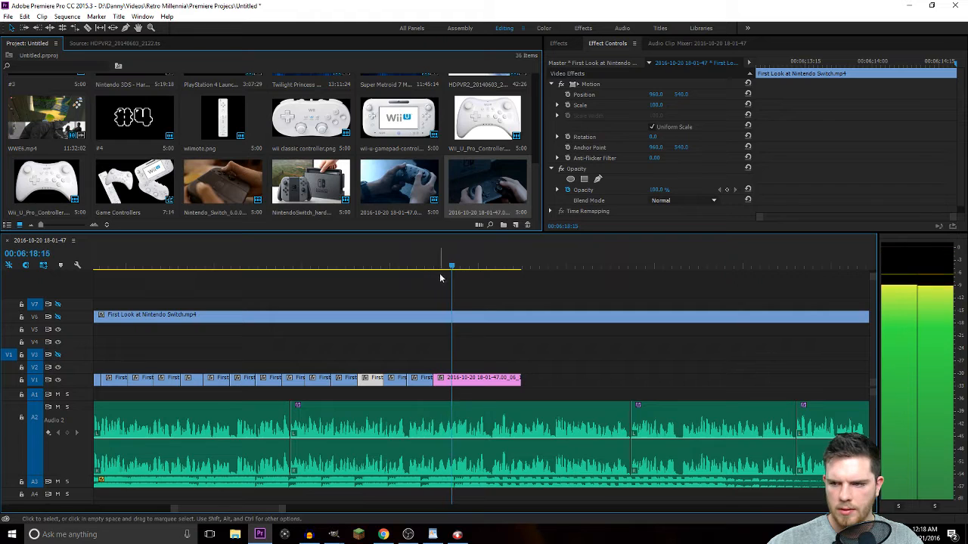
key("space")
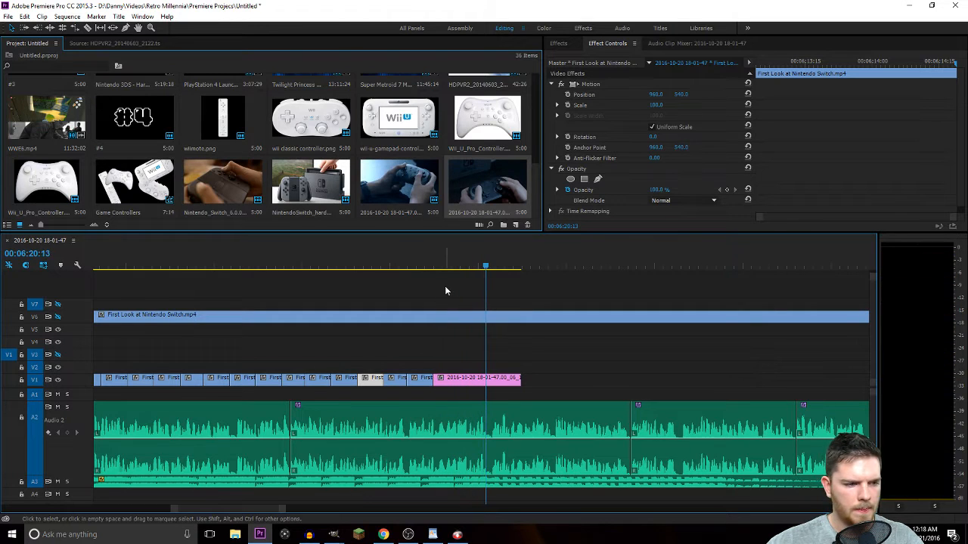
key("Up")
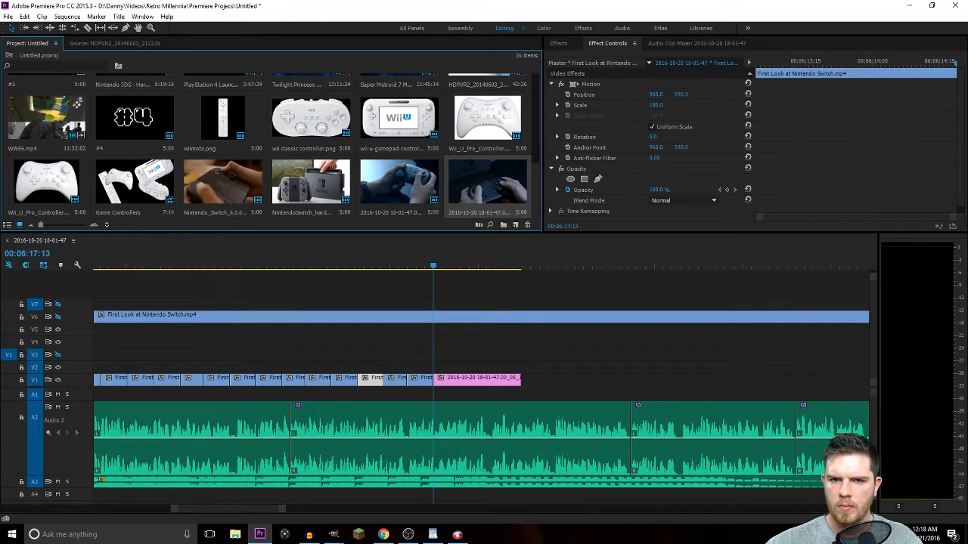
Bring the Program monitor back into the main window and turn on Scale keyframing for the selected First Look clip.
left_click_drag(967, 113, 946, 109)
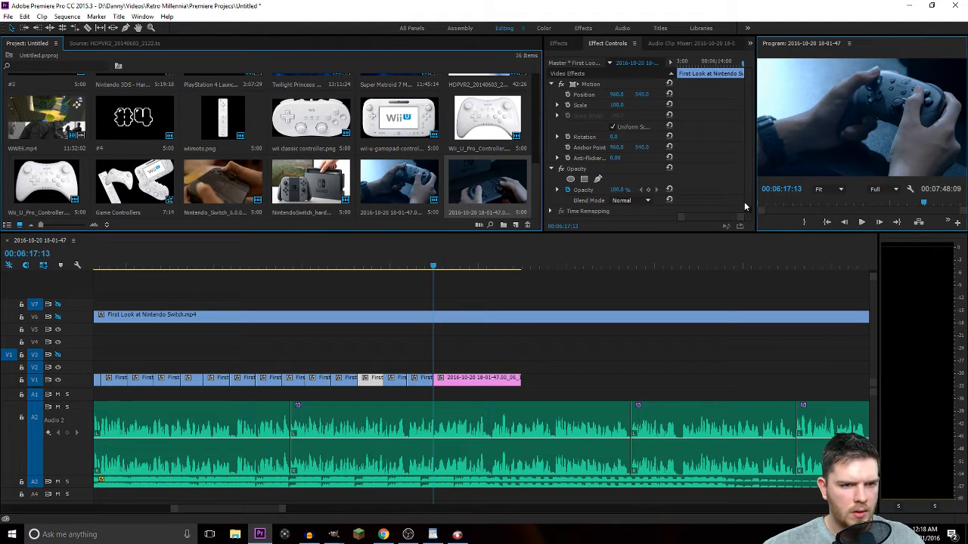
left_click(568, 105)
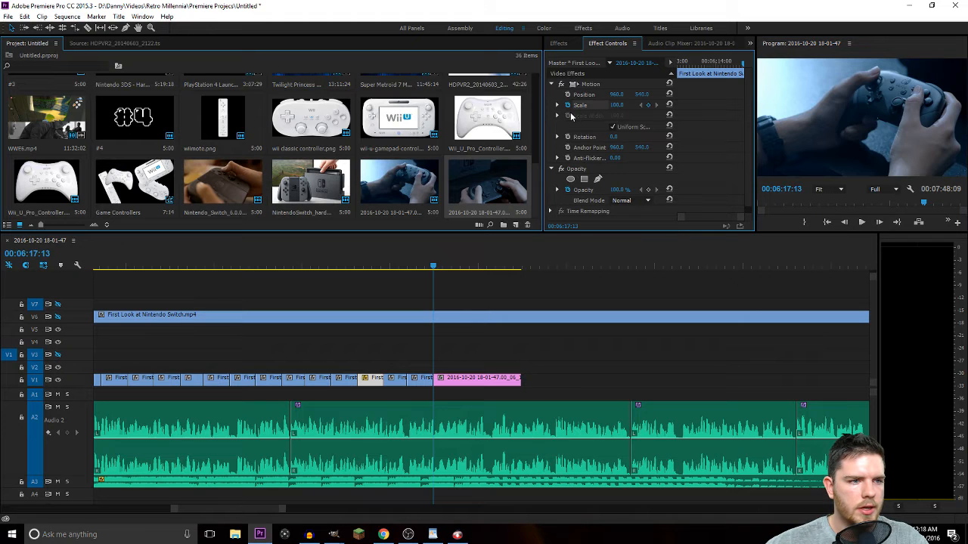
Play on through the voice-over and extend the controller still on V1 to end at 00:06:24:12.
key("space")
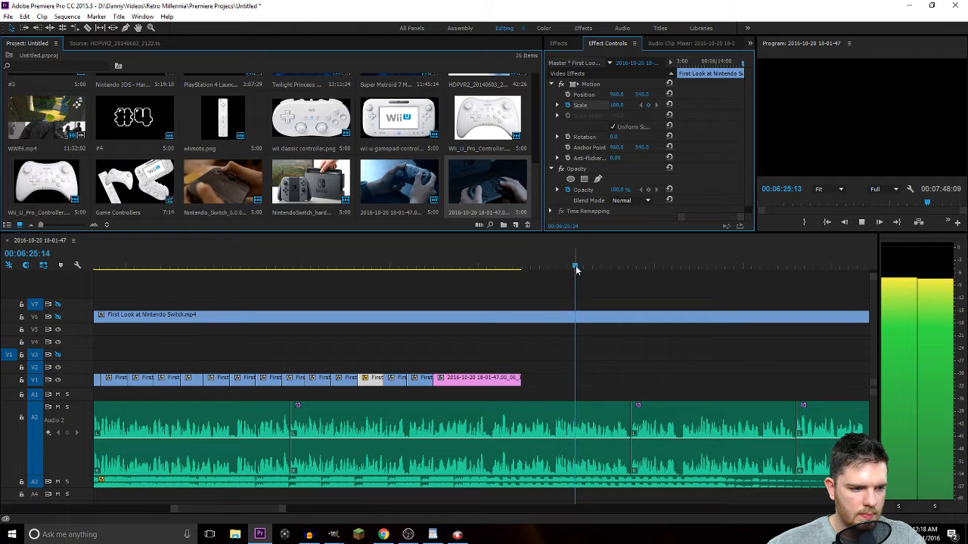
left_click(514, 255)
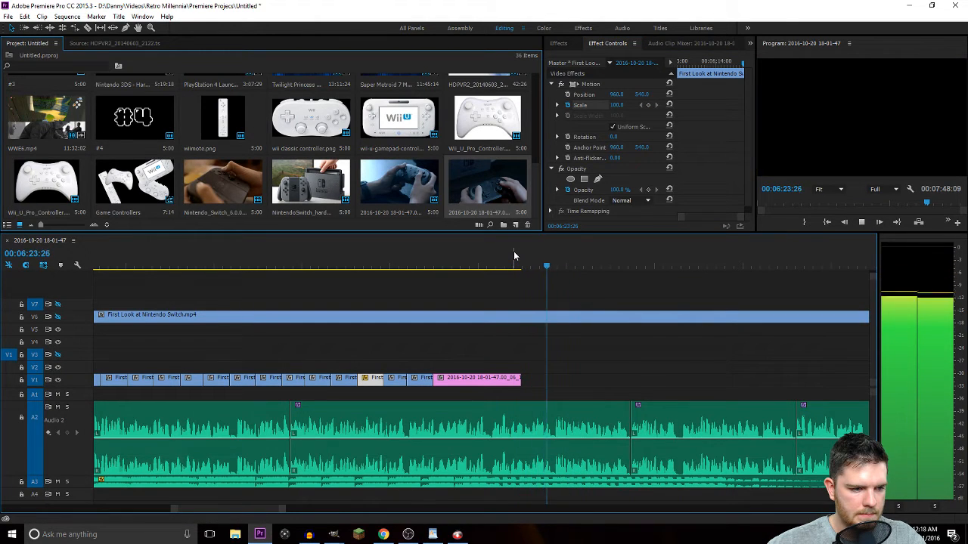
scroll(545, 325, "up", 2, "alt")
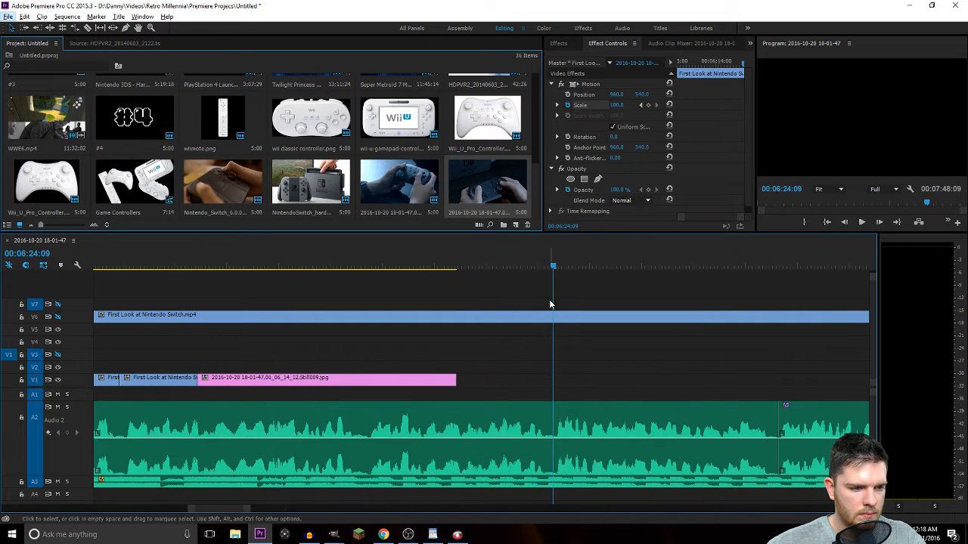
left_click_drag(552, 266, 557, 267)
left_click_drag(456, 379, 561, 394)
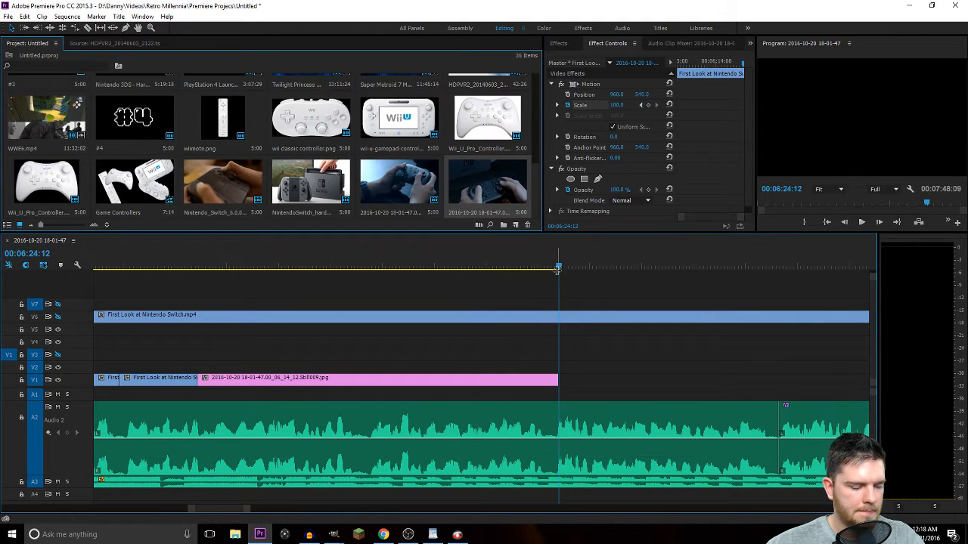
mouse_move(557, 267)
left_mouse_down()
mouse_move(532, 270)
mouse_move(558, 271)
left_mouse_up()
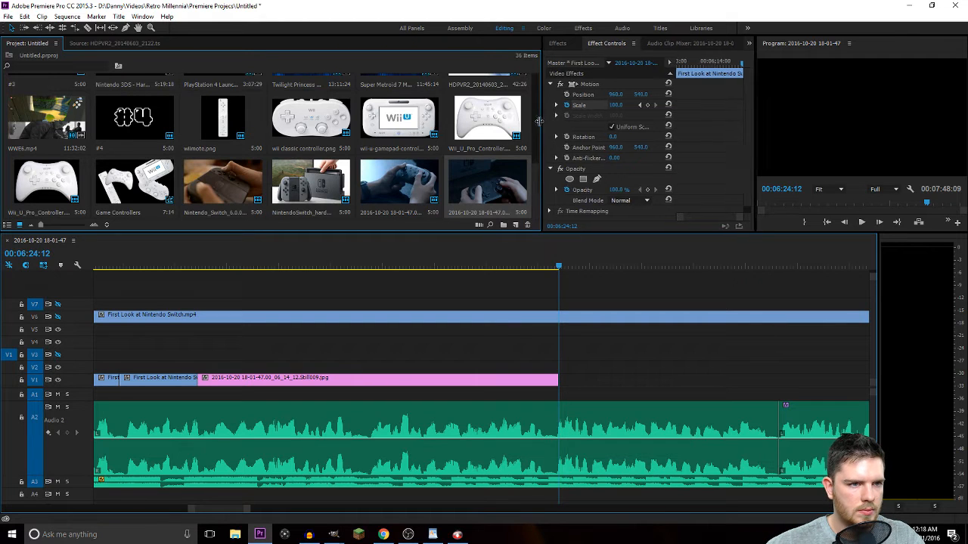
Widen the Effect Controls panel, try a larger Scale on the selected First Look clip, and play from 00:06:13:08.
left_click_drag(543, 121, 378, 116)
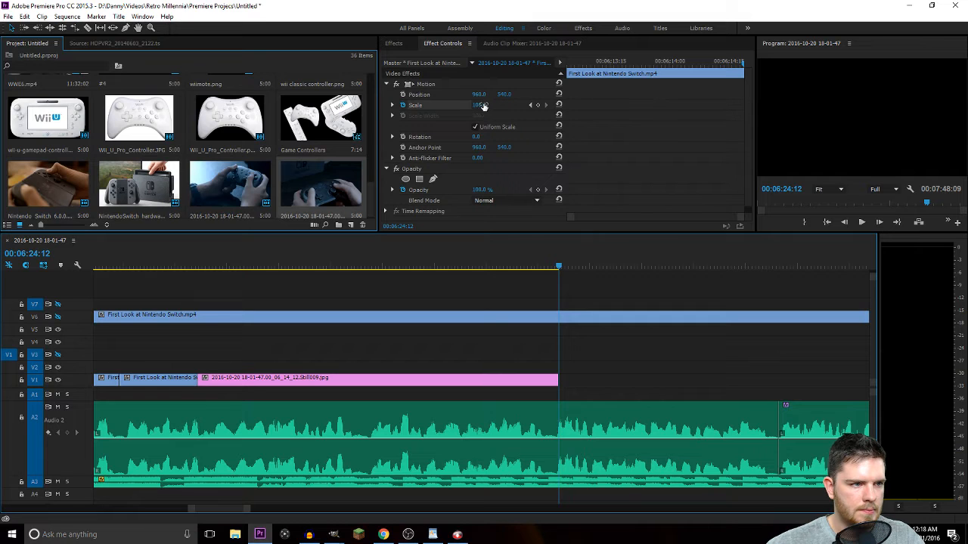
left_click_drag(484, 107, 490, 106)
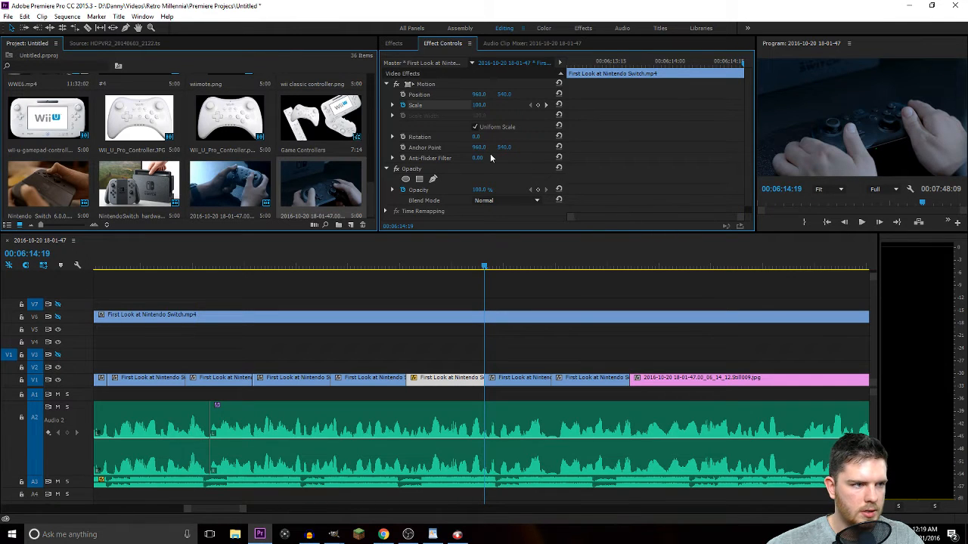
left_click(583, 63)
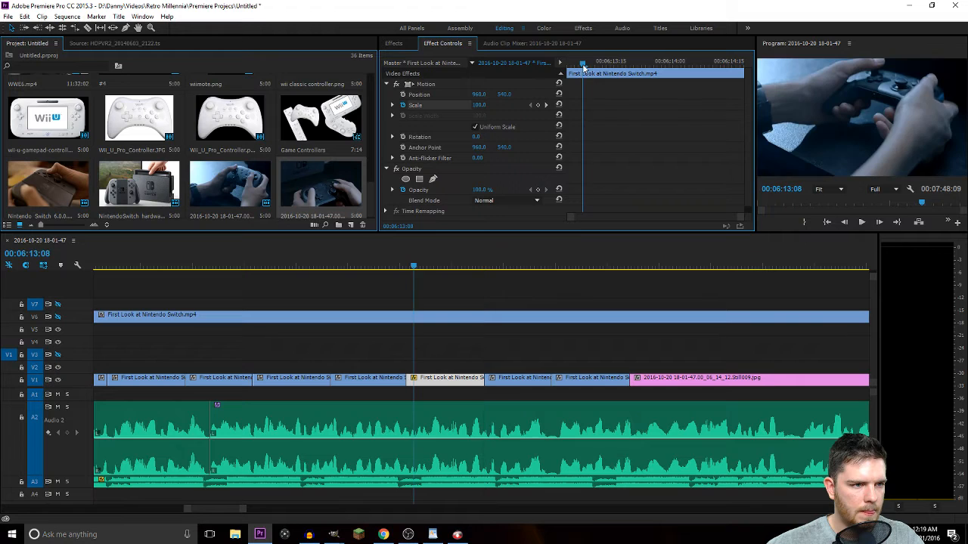
key("space")
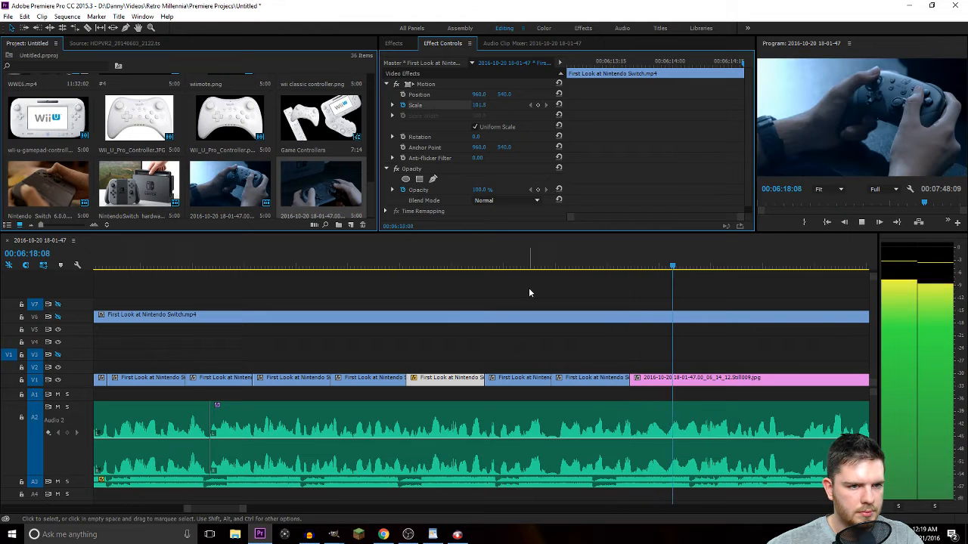
key("space")
Reset the Scale of the third-to-last First Look clip on V1 to 100.
left_click(671, 384)
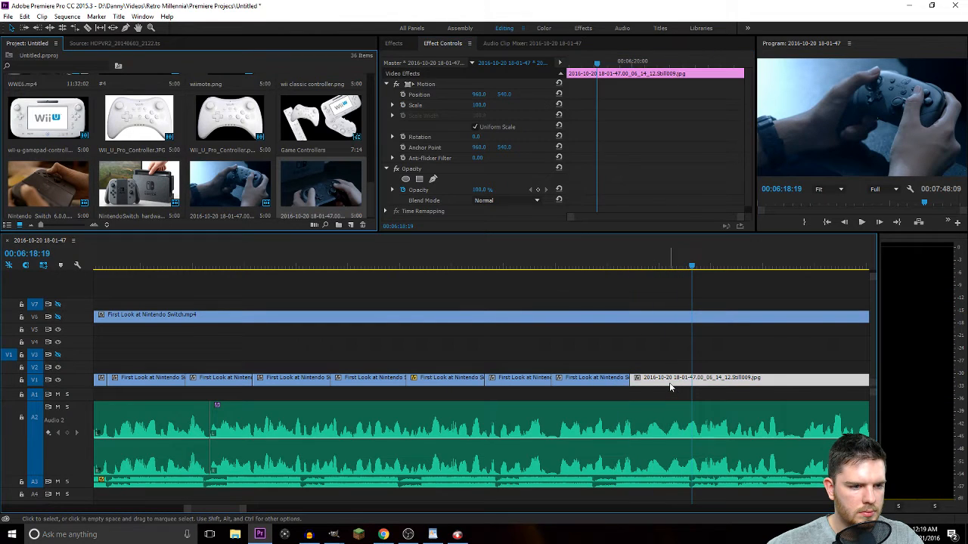
left_click(470, 378)
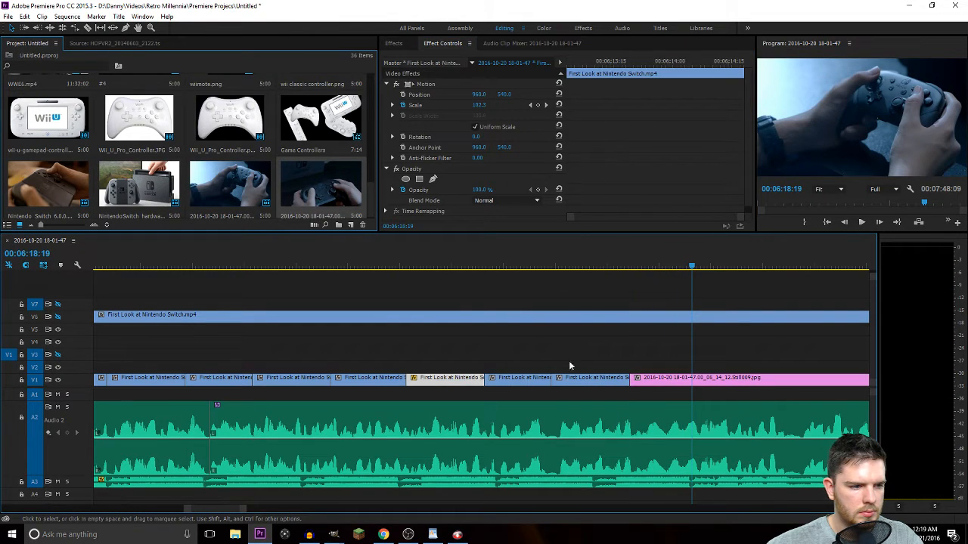
left_click(481, 105)
key("Return")
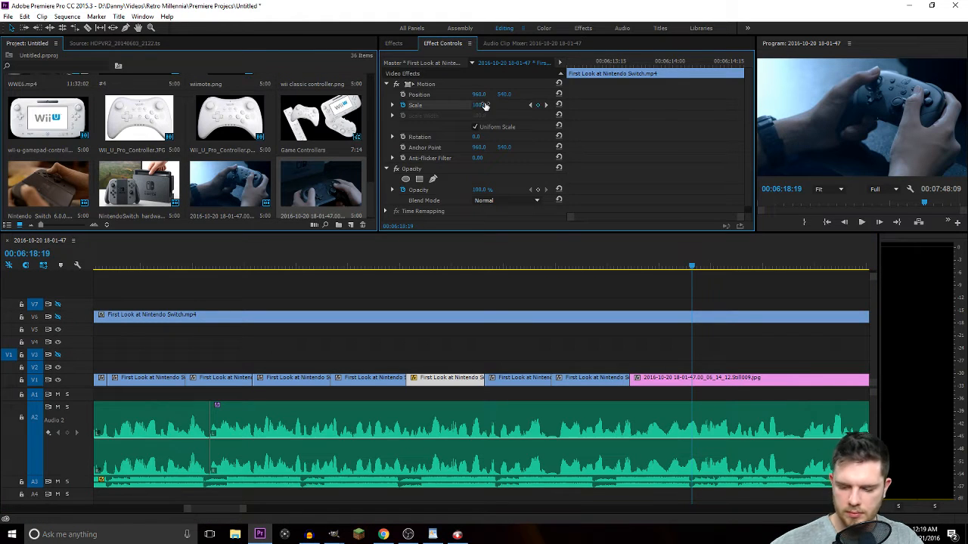
Set the Scale of the controller still at the end of V1 to 121 and play it from its start.
left_click(710, 376)
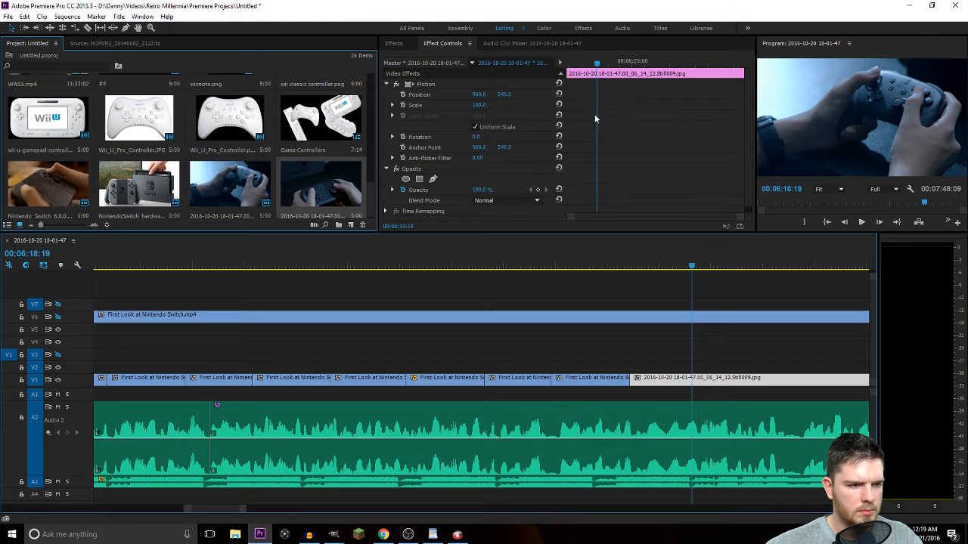
left_click_drag(595, 66, 768, 90)
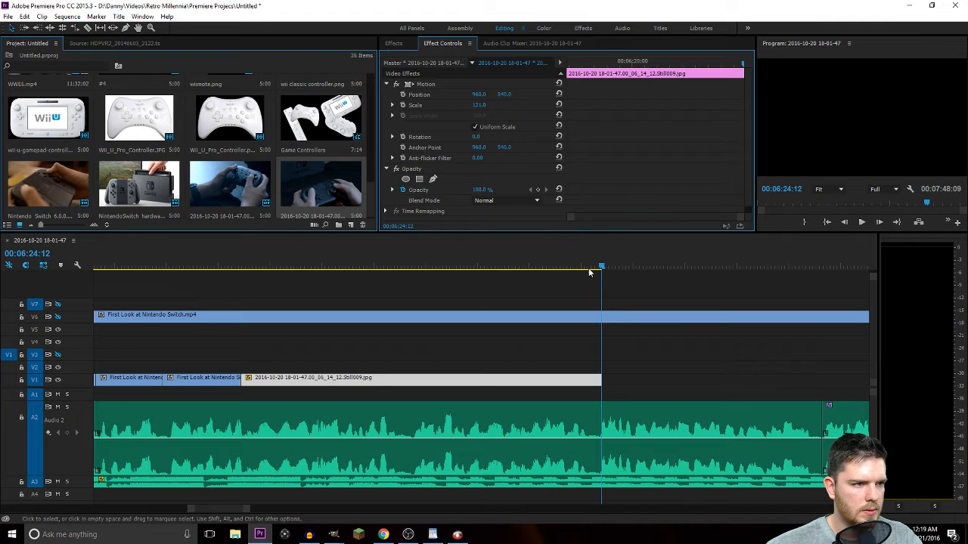
left_click_drag(598, 266, 239, 270)
key("space")
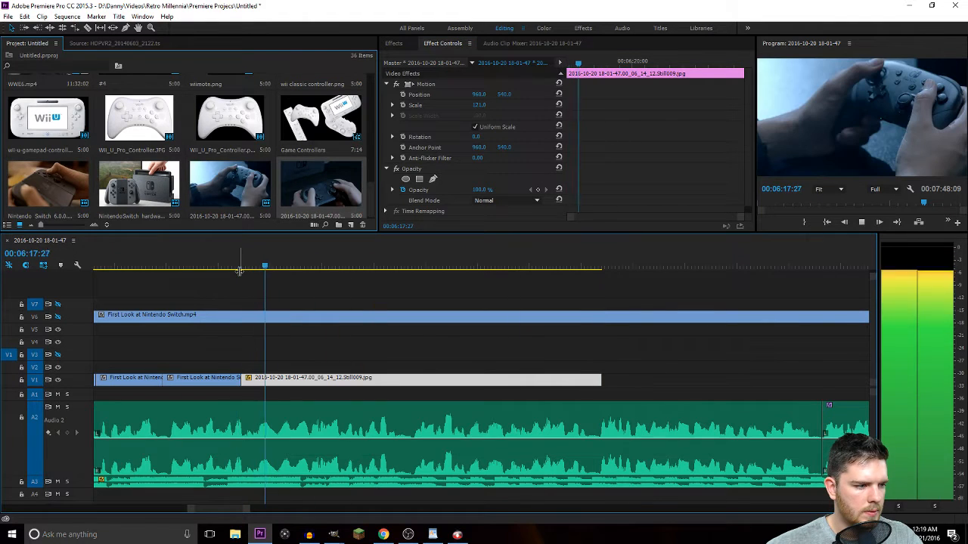
key("space")
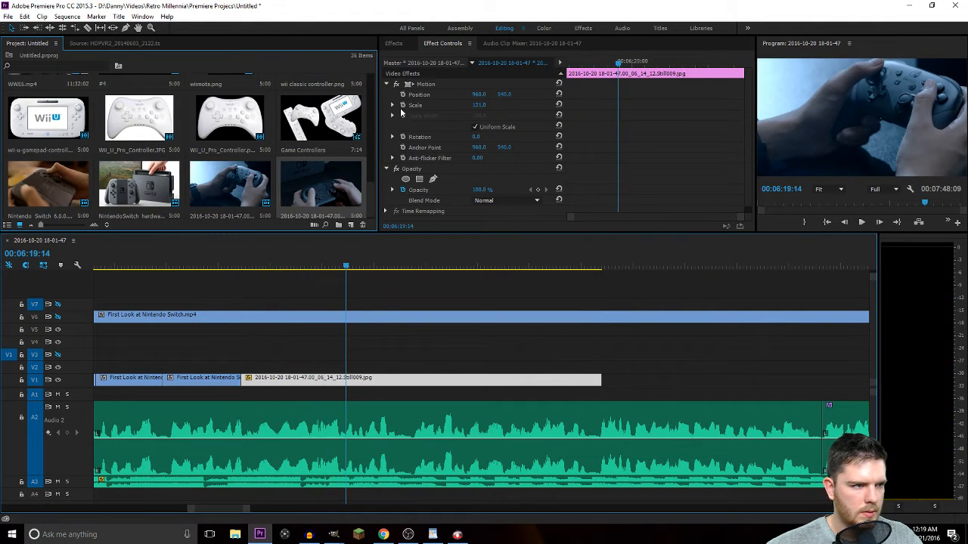
Keyframe the still's Scale from 100 at its start, 00:06:17:13, to 121 at its end, 00:06:24:12.
left_click(402, 105)
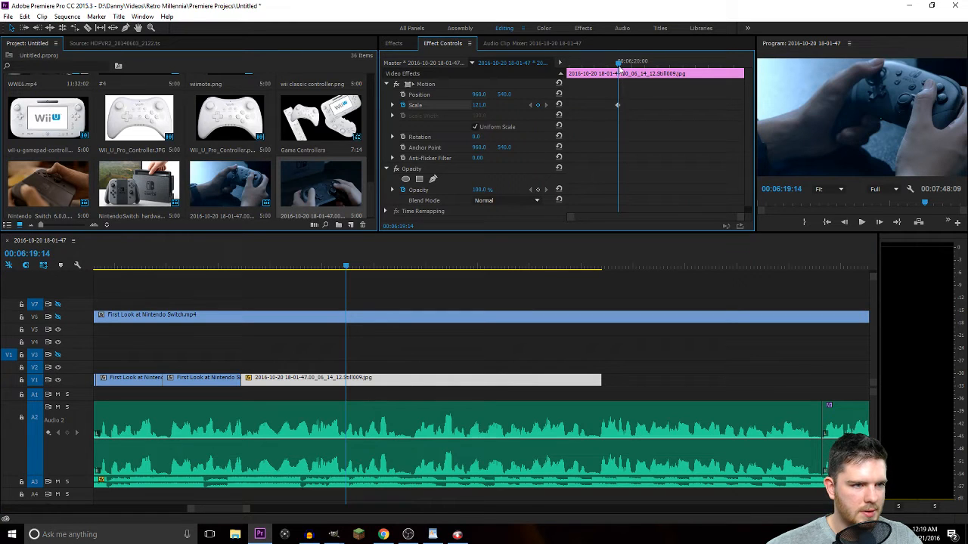
left_click_drag(619, 63, 775, 72)
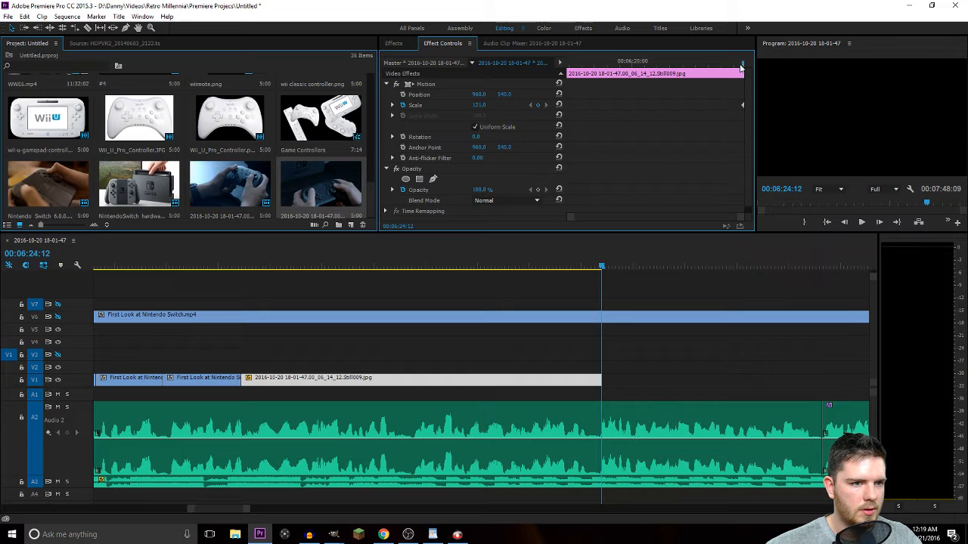
left_click_drag(742, 64, 568, 64)
left_click(479, 104)
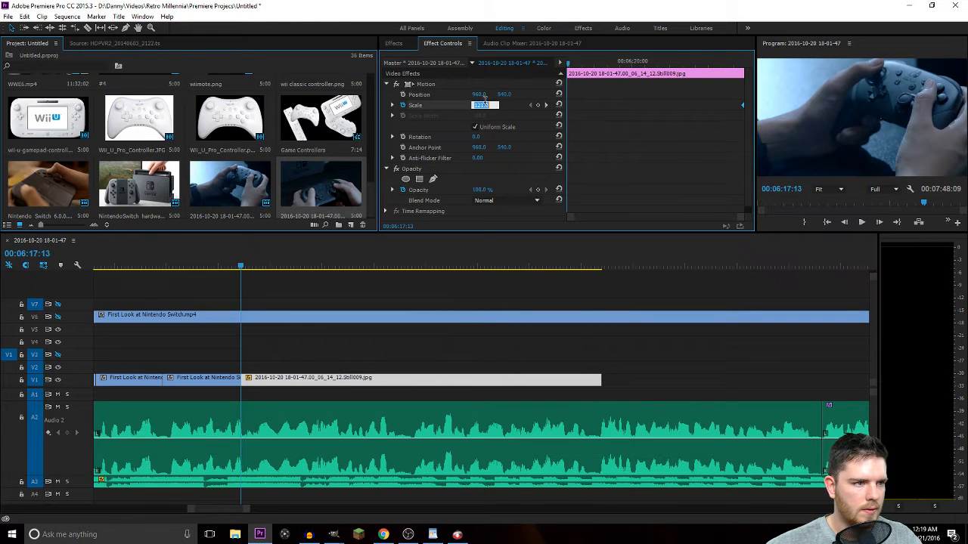
type("100")
key("Return")
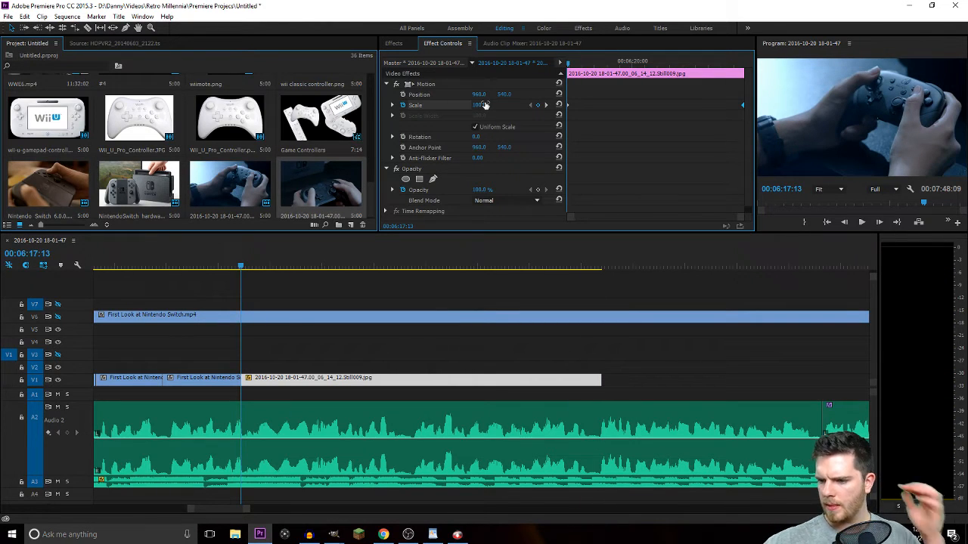
Play the zoom and add a Position keyframe of 763.5, 649.7 to the still on its last frame, 00:06:24:11.
key("space")
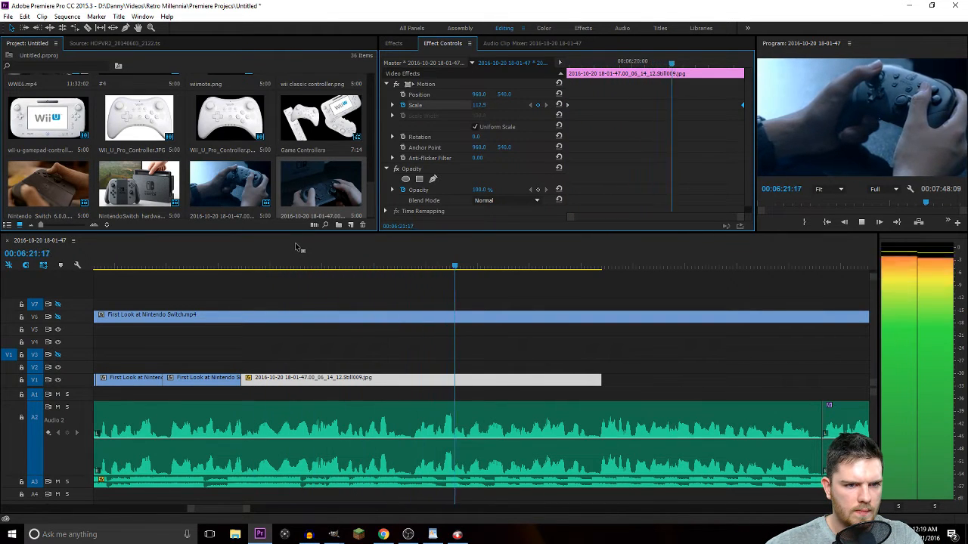
key("space")
left_click_drag(700, 72, 767, 75)
key("Left")
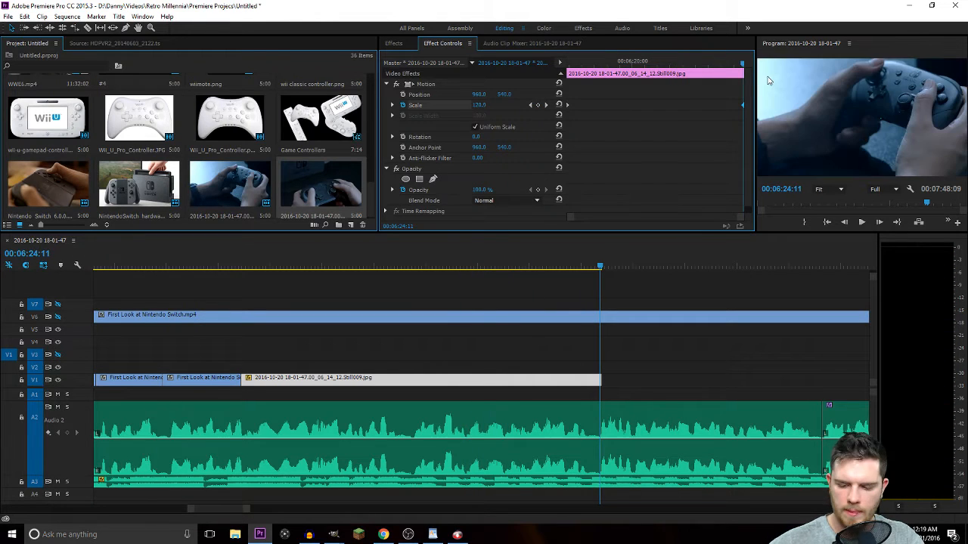
left_click(404, 95)
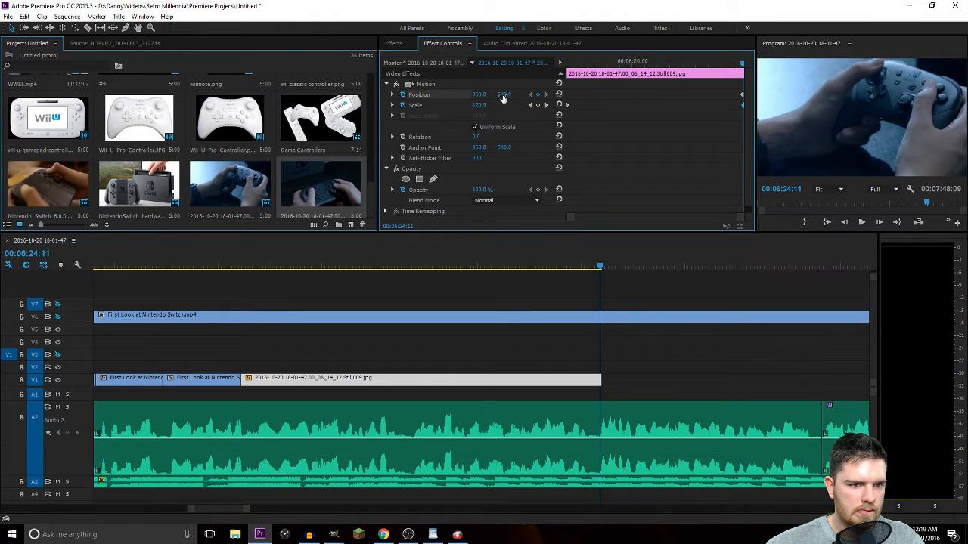
left_click_drag(504, 94, 550, 94)
left_click_drag(478, 93, 424, 94)
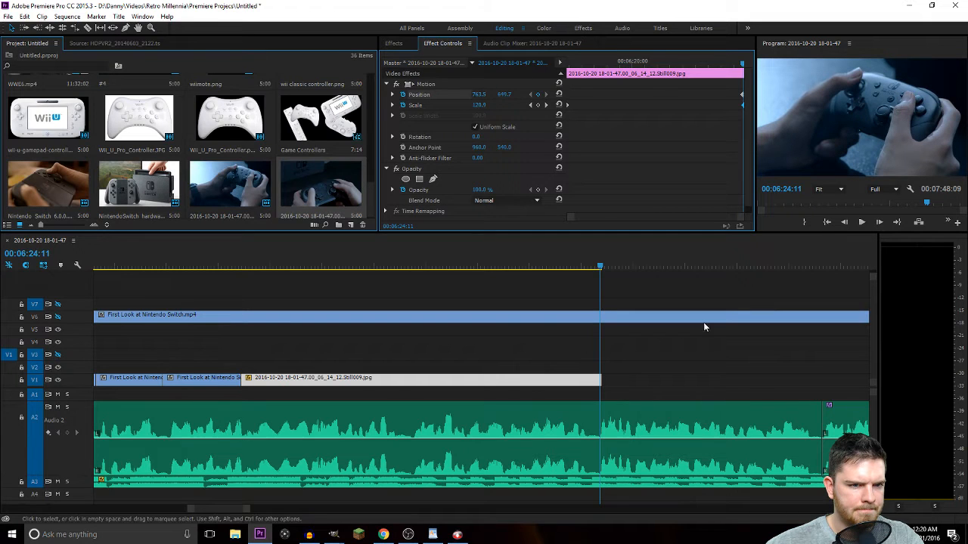
Play the still from its start and add a Position keyframe of 960, 540 at 00:06:17:13.
left_click(239, 264)
key("space")
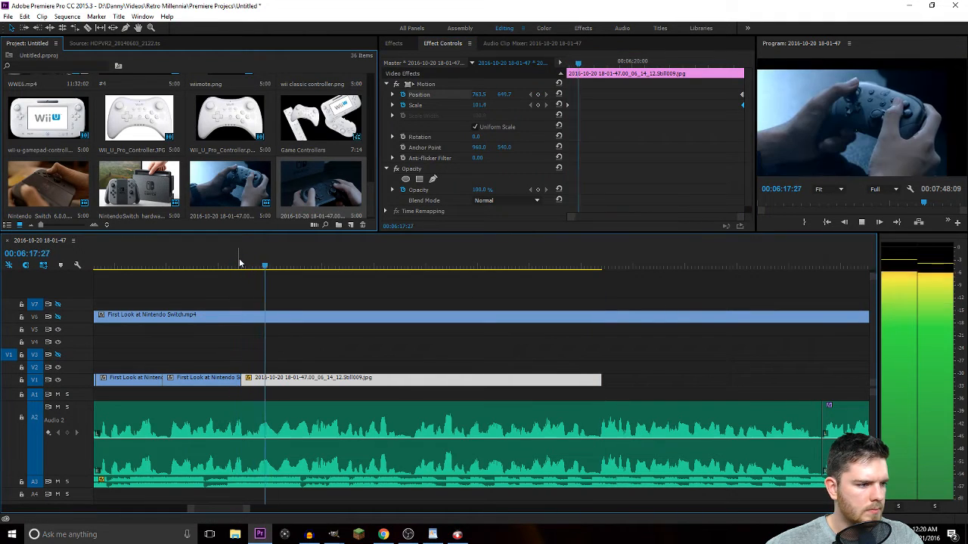
key("space")
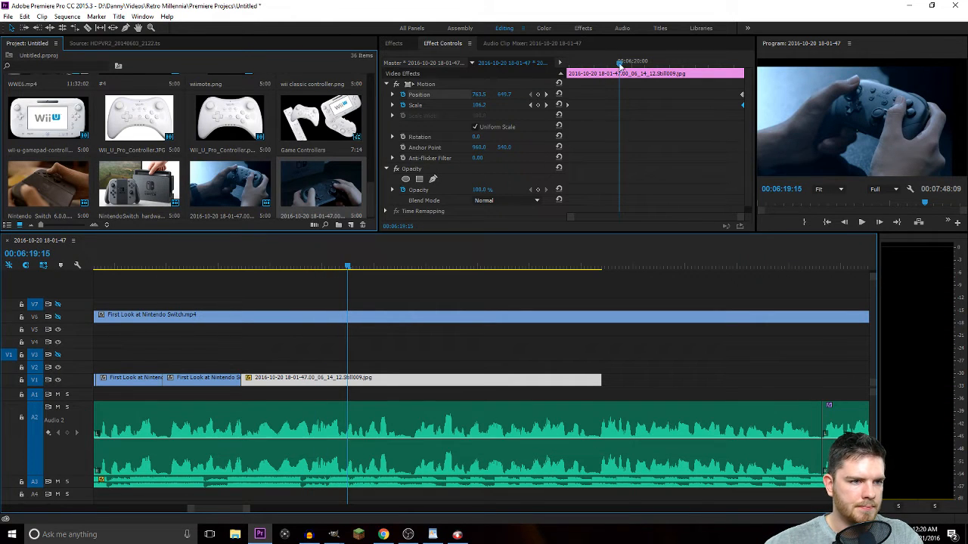
left_click_drag(620, 67, 540, 68)
left_click(482, 94)
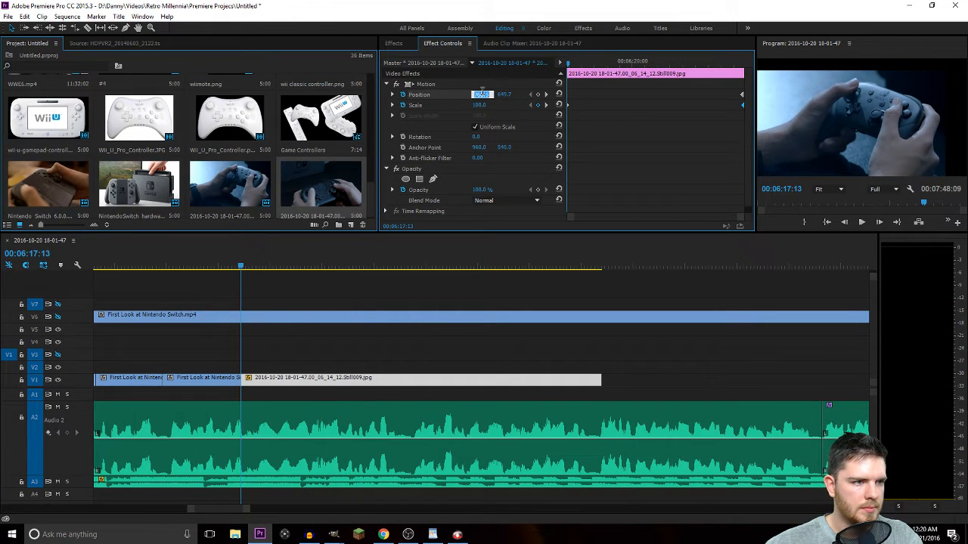
type("960")
key("Tab")
type("540")
key("Return")
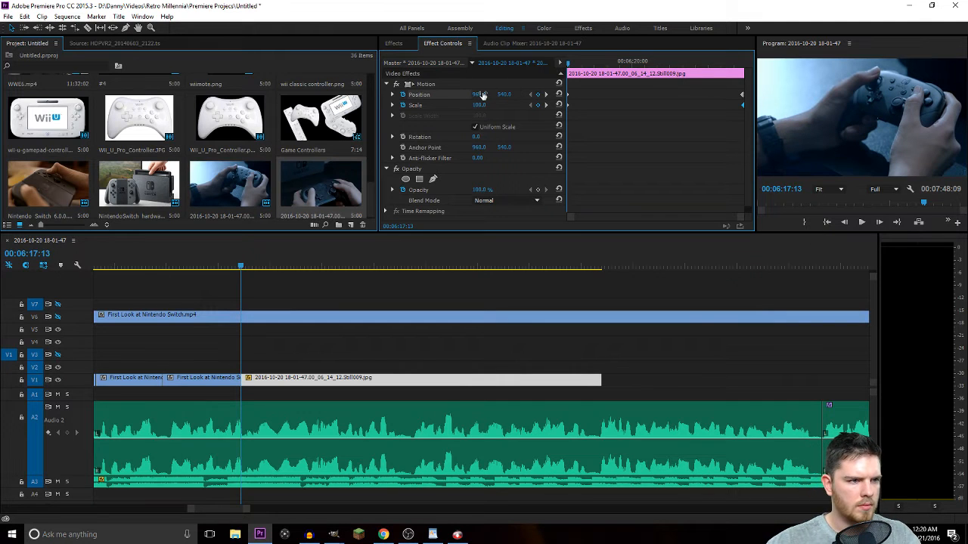
Play the animated controller still from its start and stop at 00:06:21:29.
key("space")
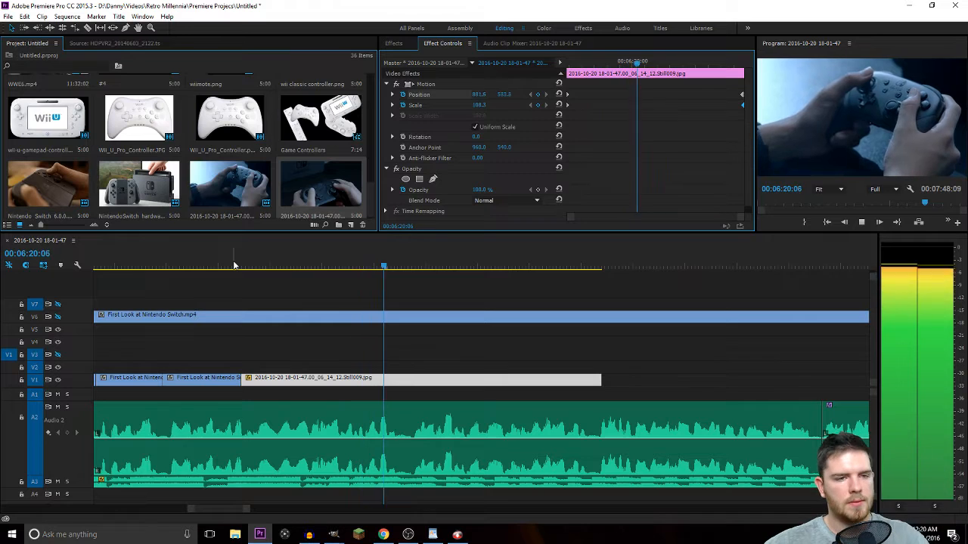
key("space")
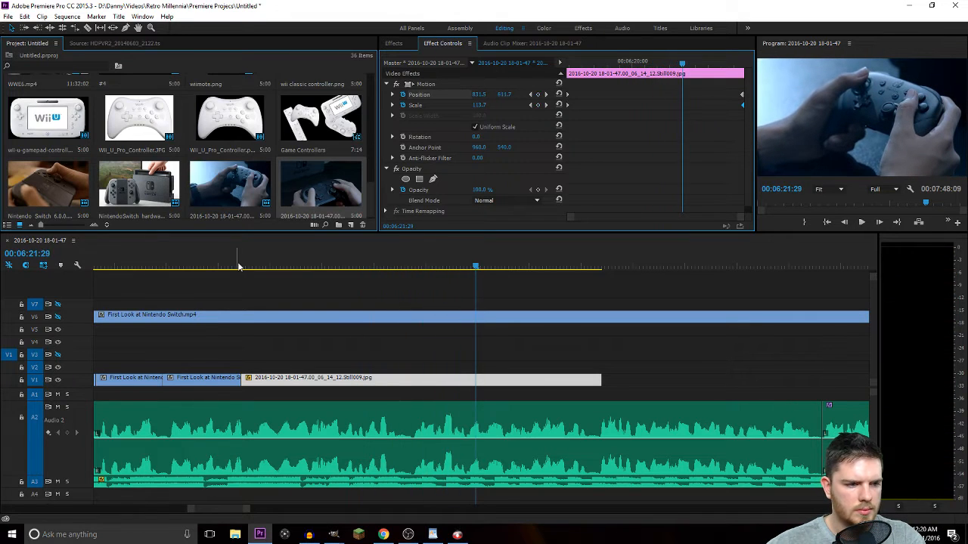
key("alt+Tab")
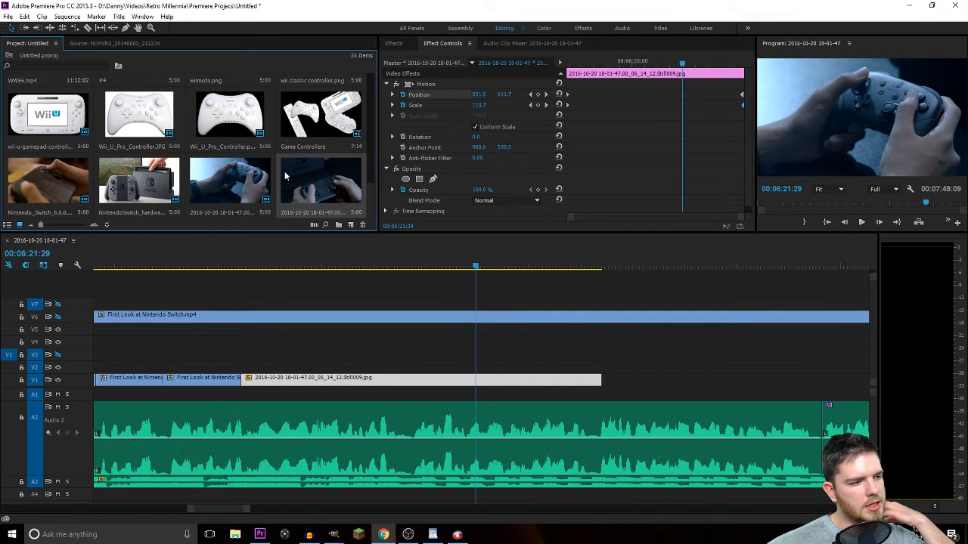
Import PS3_controller.png from the Sprites folder under Pictures > Retro Millennia.
key("ctrl+i")
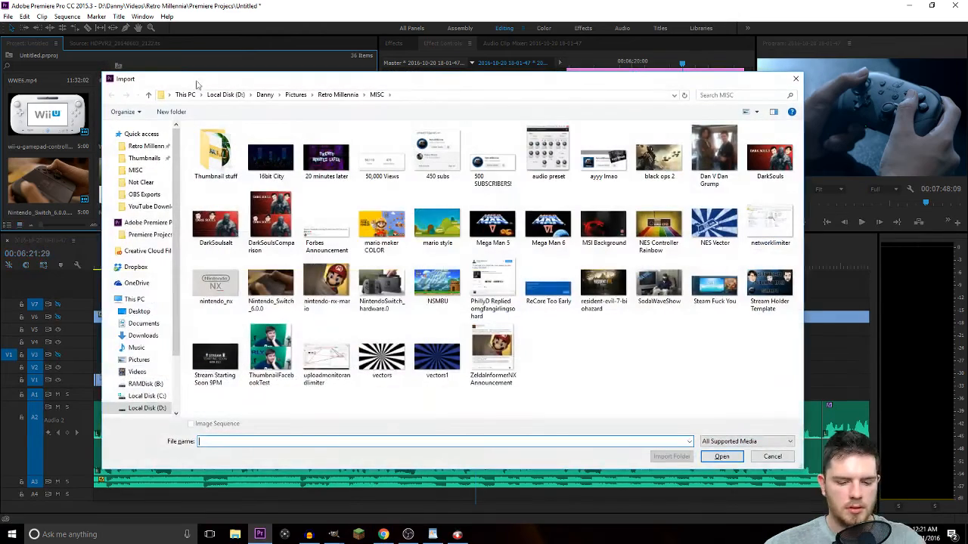
left_click(336, 95)
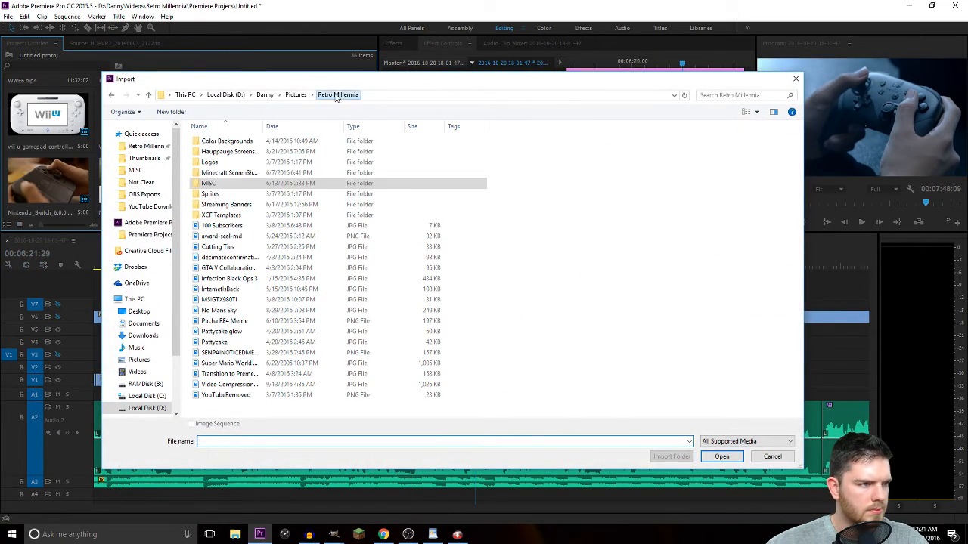
double_click(242, 193)
scroll(370, 318, "down", 10)
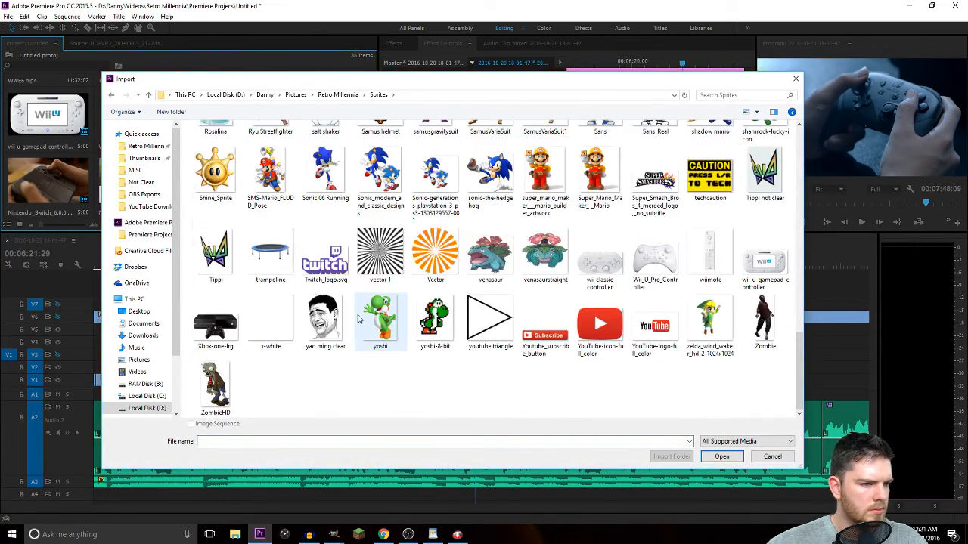
scroll(359, 318, "up", 5)
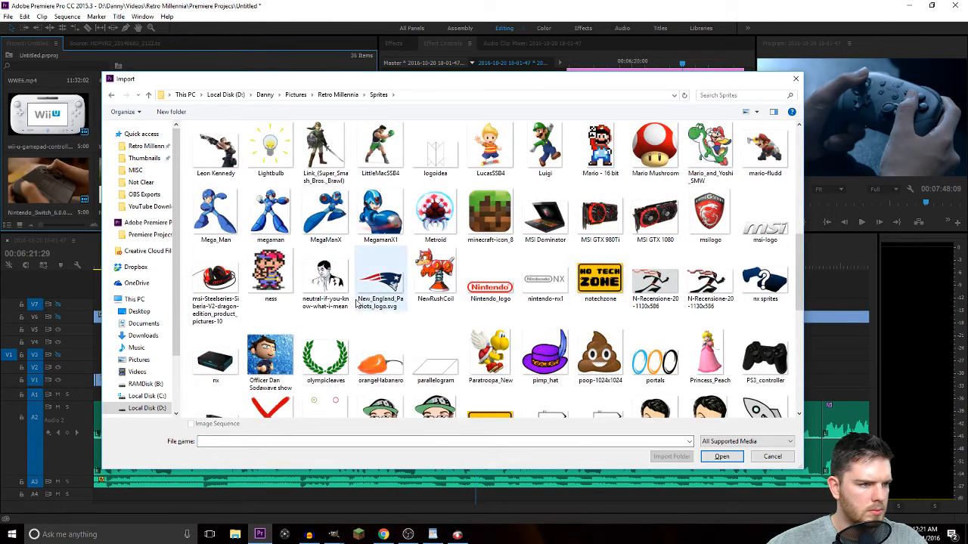
left_click(764, 355)
left_click(721, 456)
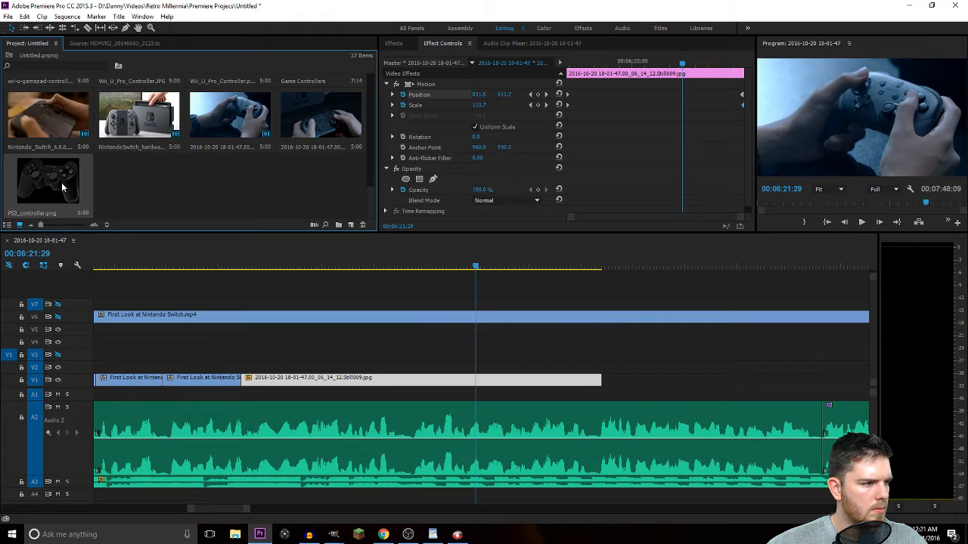
Place PS3_controller.png on V2 at 00:06:21:29 and trim its end to the end of the still below.
left_click_drag(63, 188, 484, 367)
left_click_drag(734, 368, 601, 366)
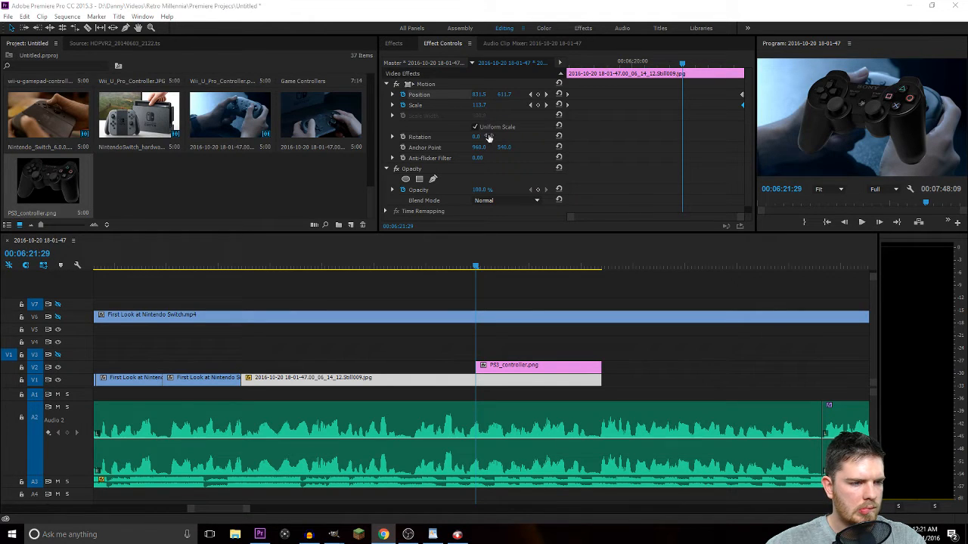
Scale the PS3 controller image to 78.5 and set its Position to 543, 728.
left_click(521, 370)
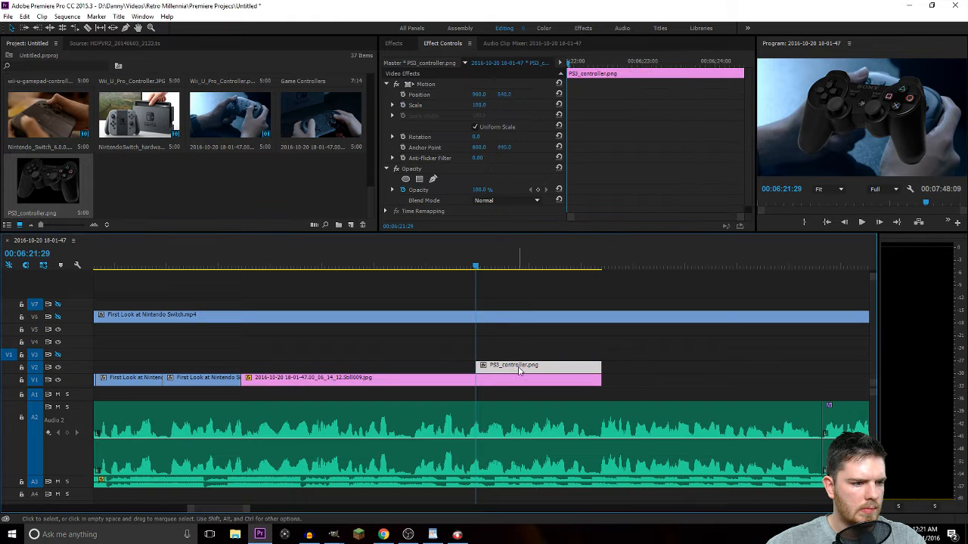
left_click_drag(484, 109, 166, 94)
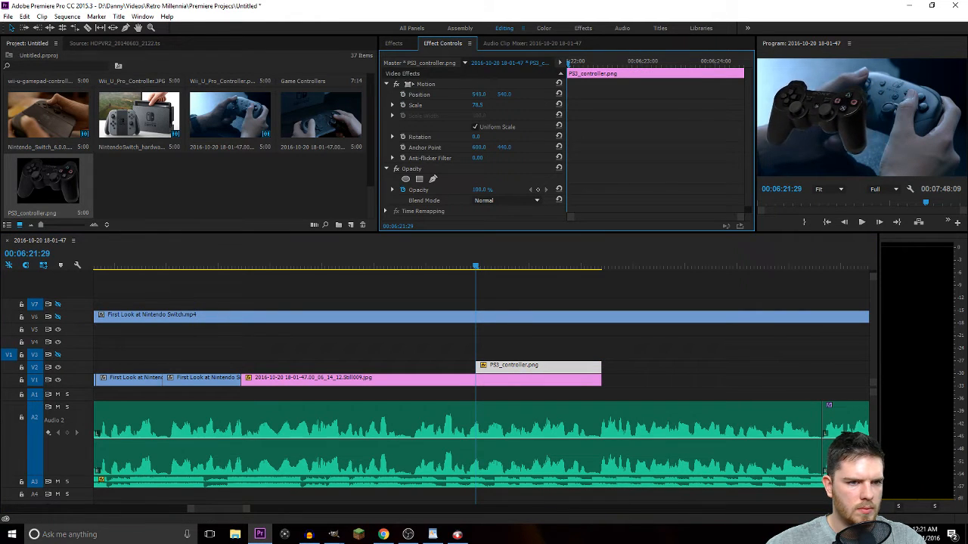
mouse_move(504, 94)
left_mouse_down()
mouse_move(567, 94)
mouse_move(507, 95)
left_mouse_up()
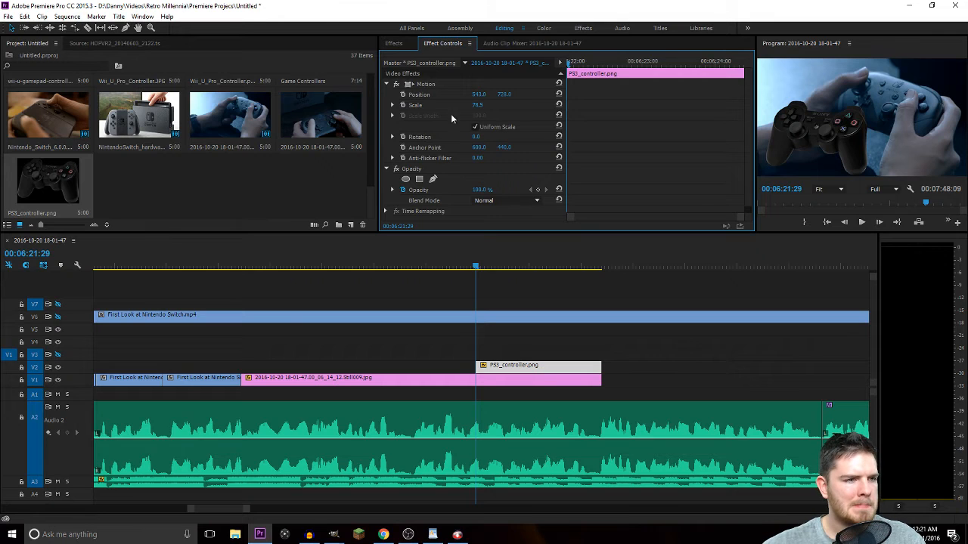
Keyframe the PS3 controller's vertical Position from -352 at its start to the lower part of the frame at 00:06:22:13.
left_click(403, 95)
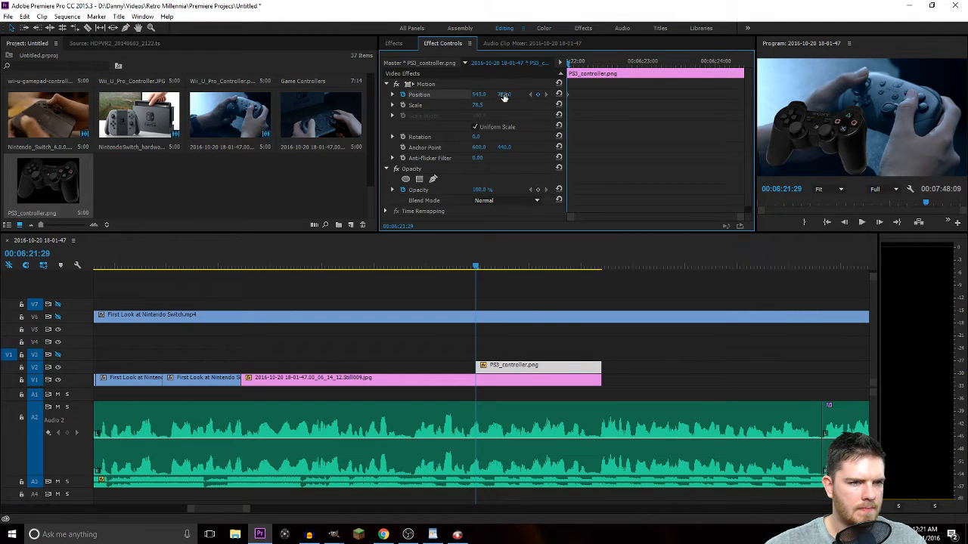
left_click_drag(504, 97, 450, 97)
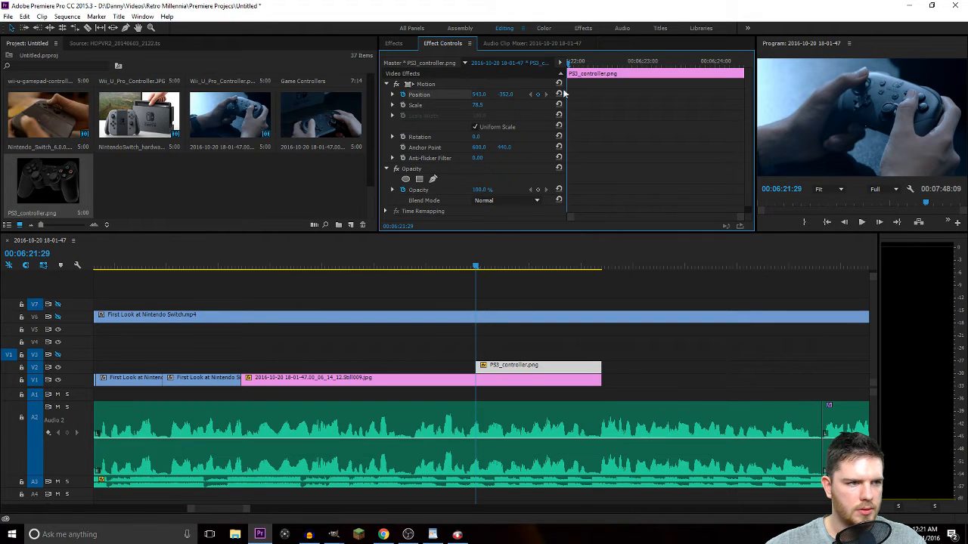
left_click_drag(569, 63, 601, 64)
left_click_drag(504, 94, 544, 94)
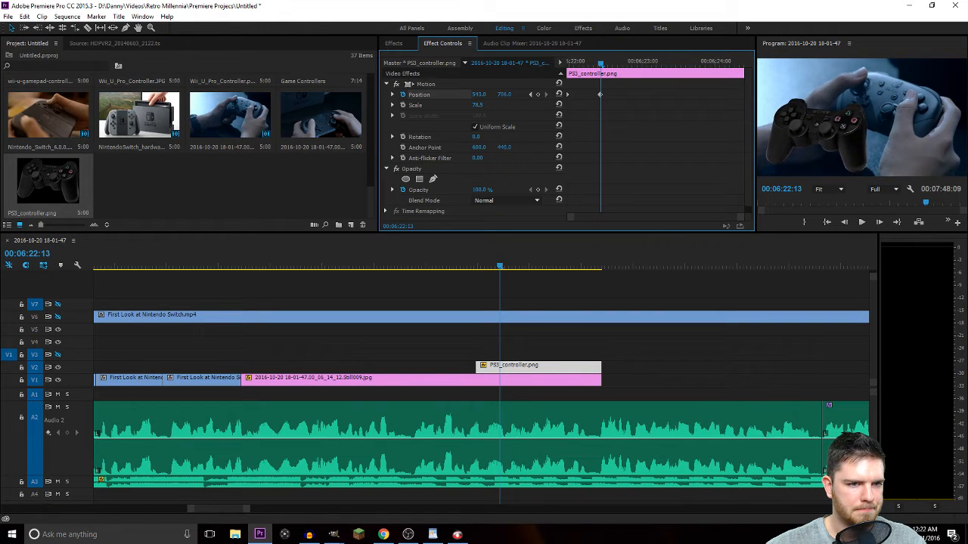
Apply Ease In to the PS3 controller's second Position keyframe and play the drop-in from just before the clip.
right_click(599, 94)
mouse_move(646, 177)
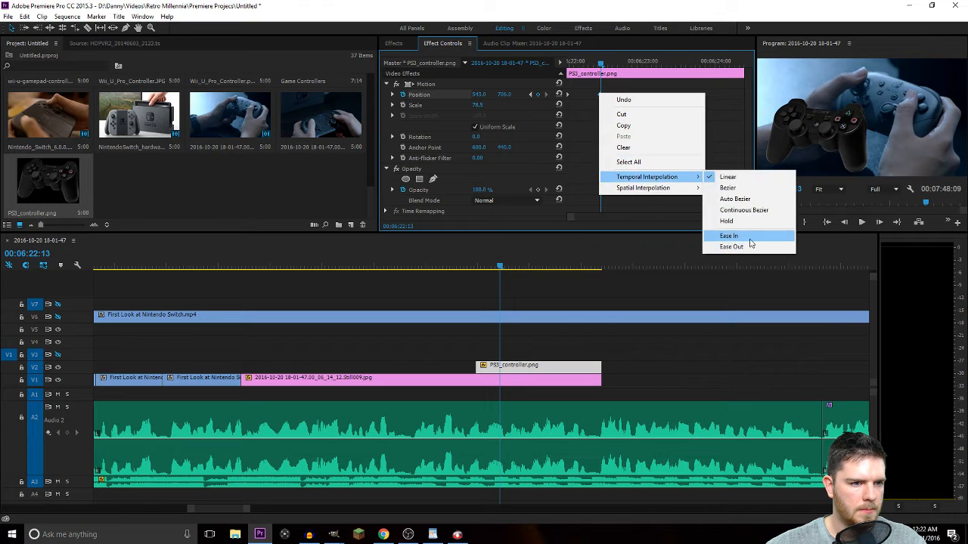
left_click(748, 237)
left_click_drag(602, 66, 534, 65)
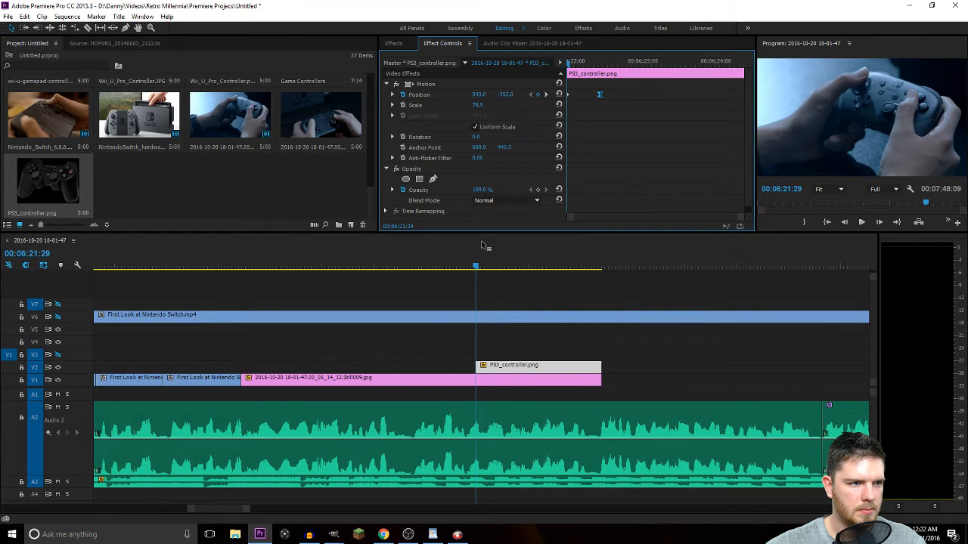
left_click_drag(476, 266, 430, 264)
key("space")
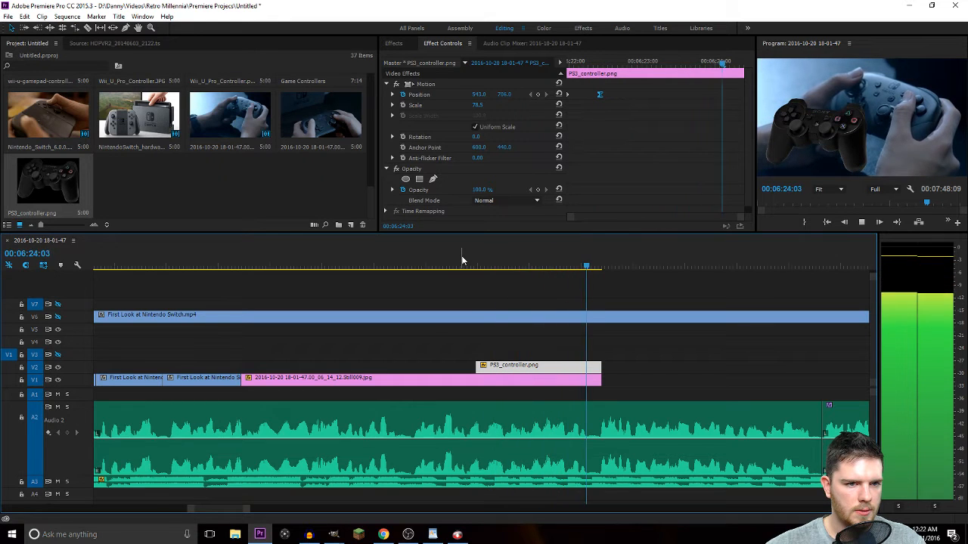
key("space")
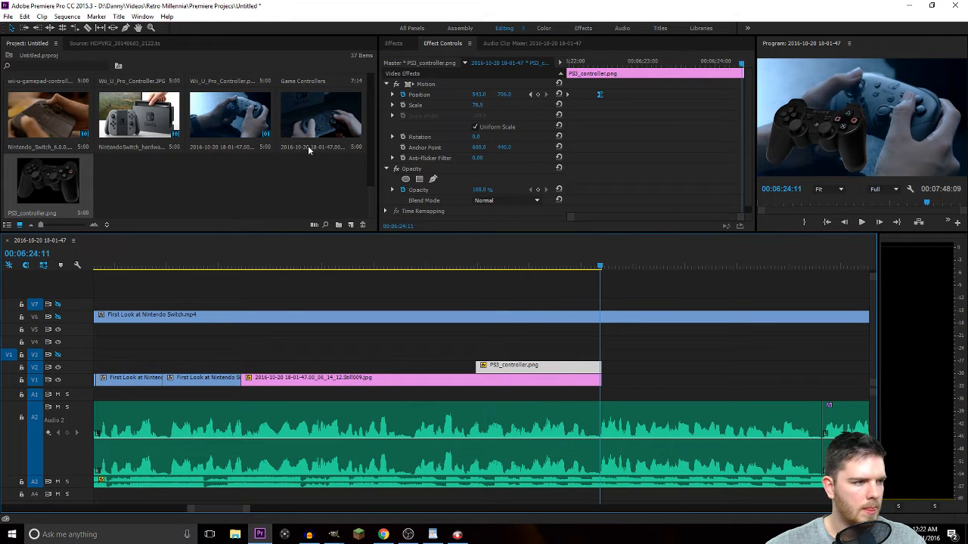
Place the Still010 image on V1 at 00:06:24:11 and trim the end of PS3_controller.png to that cut.
left_click_drag(308, 144, 628, 385)
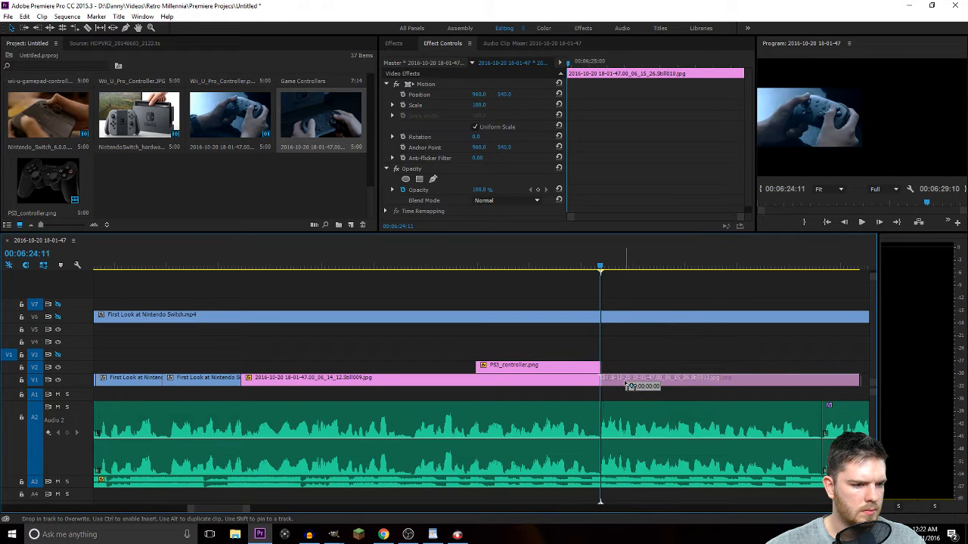
key("minus")
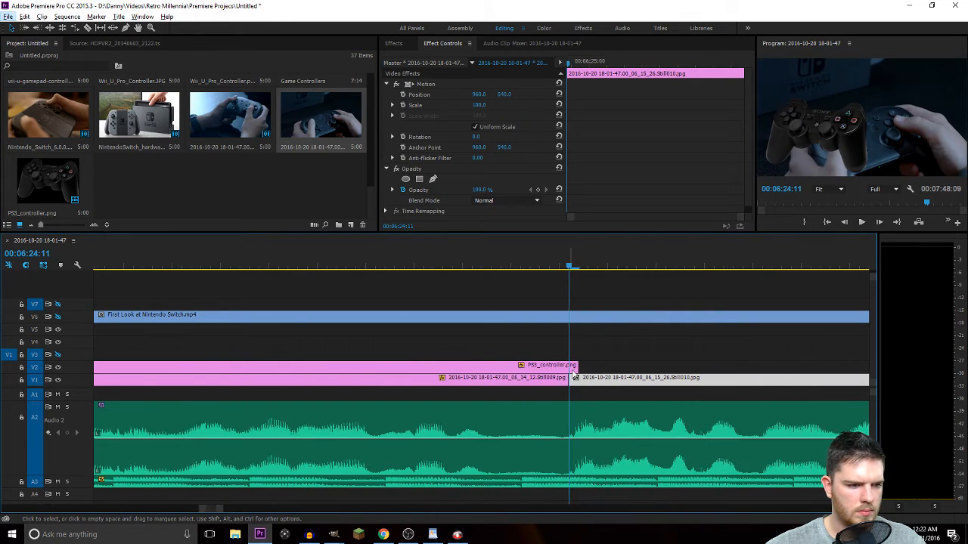
left_click_drag(578, 366, 568, 368)
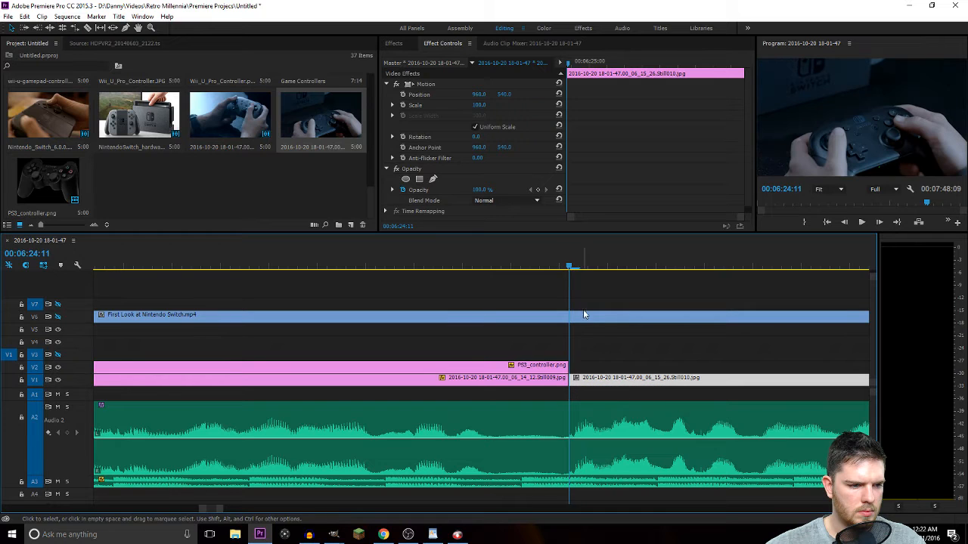
Play on through the voice-over and extend the Still010 clip to the audio cut at 00:06:37:29.
key("space")
key("minus")
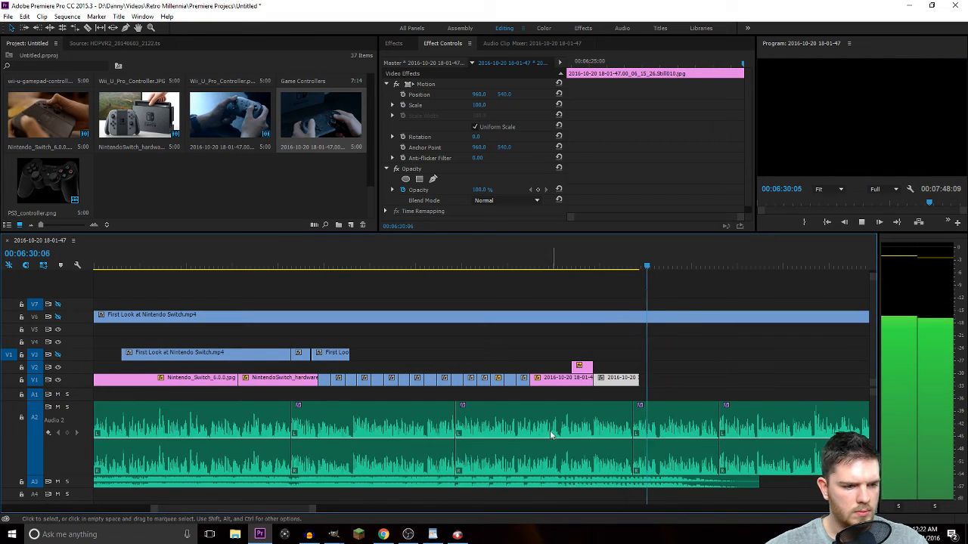
left_click_drag(640, 378, 719, 378)
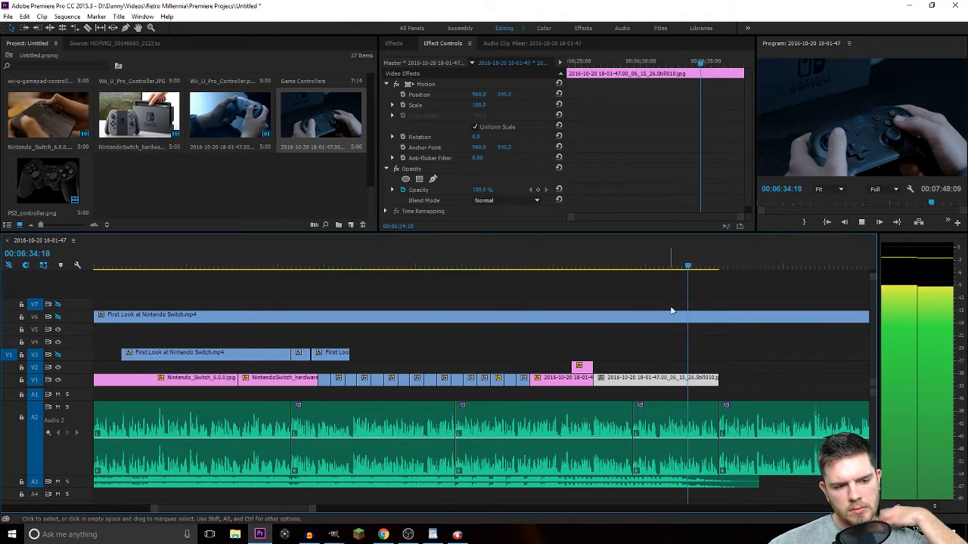
key("equal")
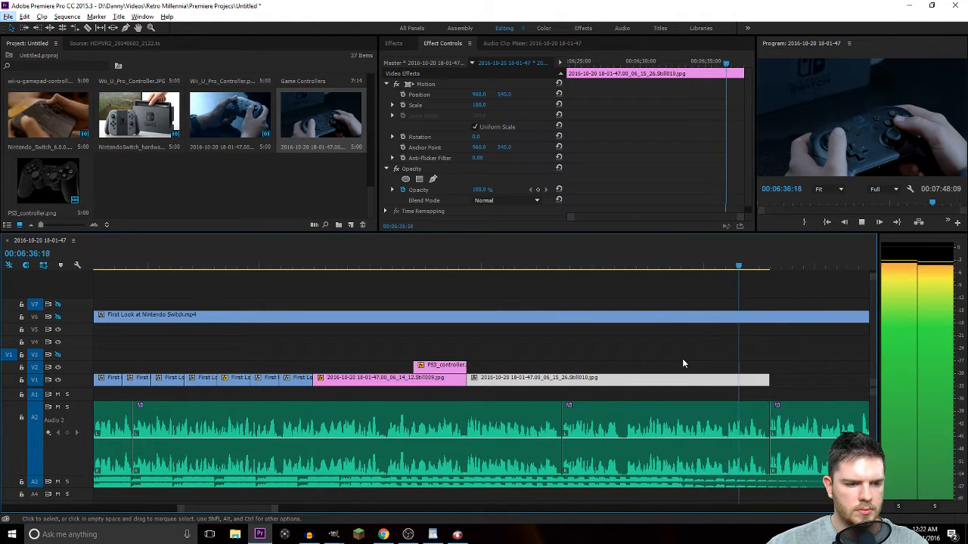
Keyframe the Still010 clip's Scale from 100 at its start, 00:06:24:11, to 135.7 at its end, 00:06:37:29.
left_click_drag(749, 261, 467, 271)
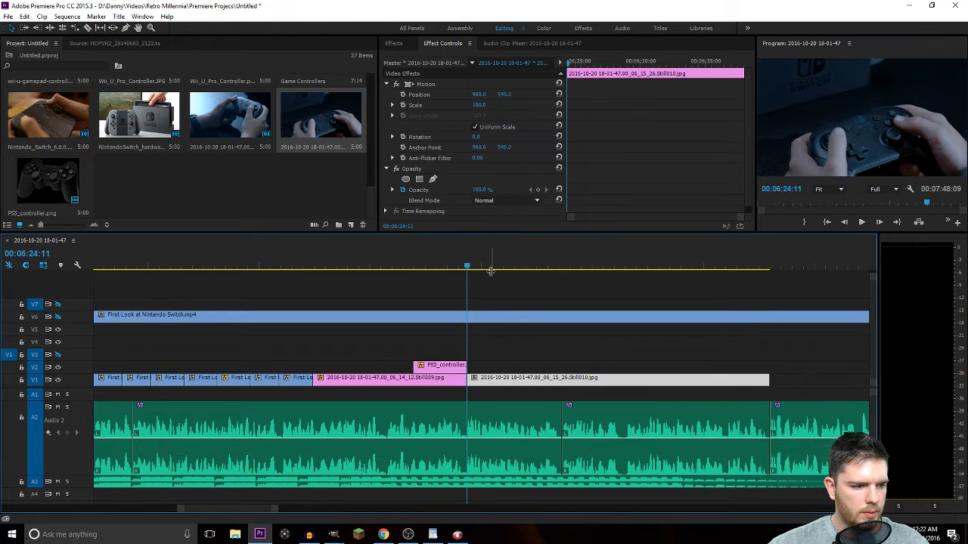
left_click(403, 105)
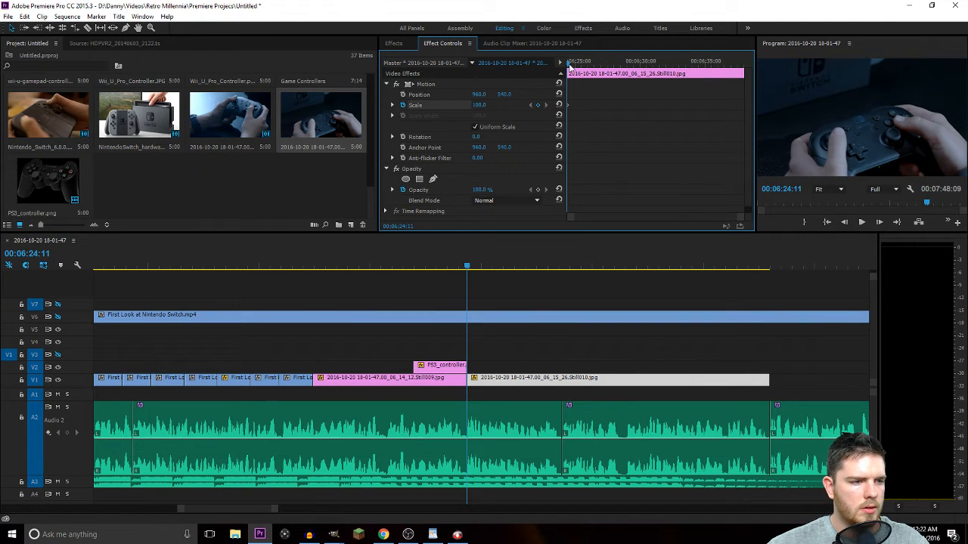
left_click_drag(568, 64, 786, 73)
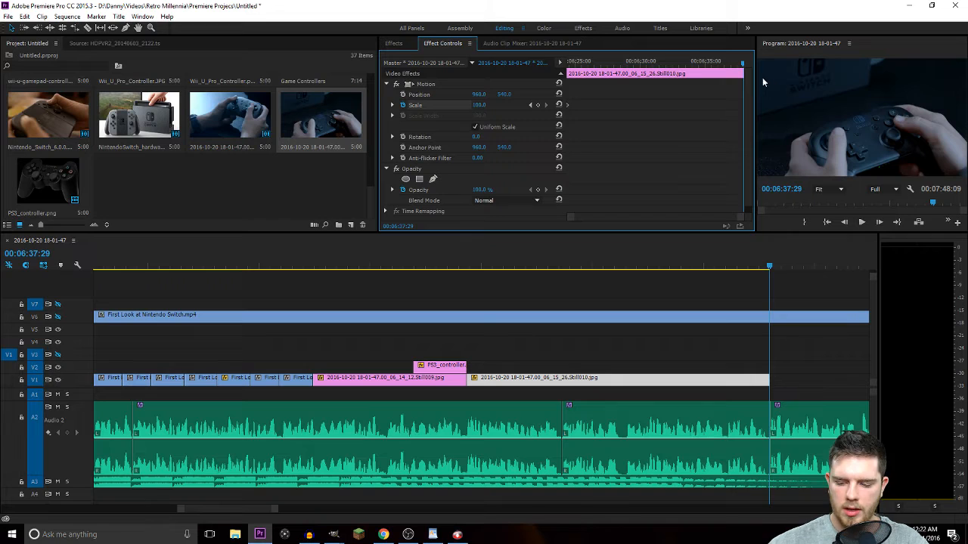
left_click_drag(479, 108, 506, 109)
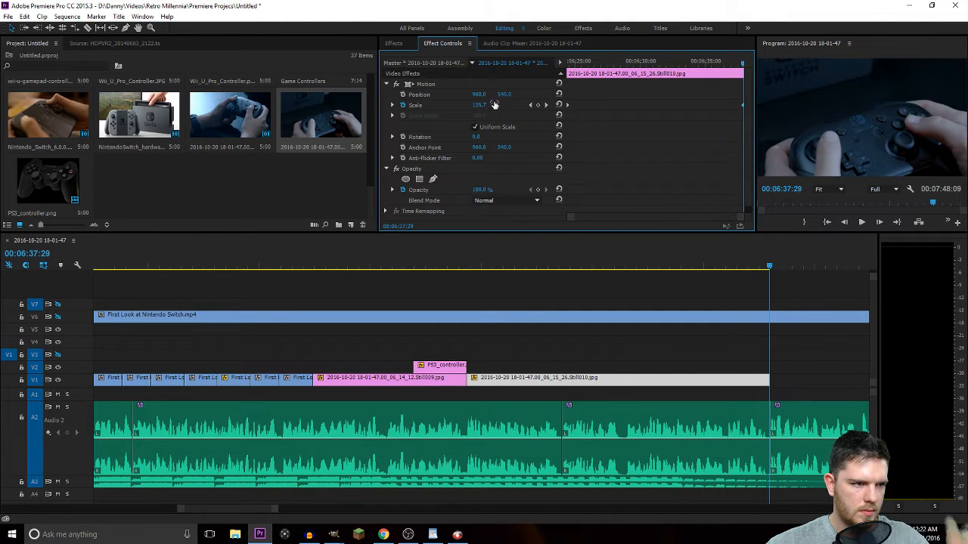
Set the Still010 clip's Position to 824, 356 and play the zoom from just before its start.
left_click_drag(498, 96, 469, 97)
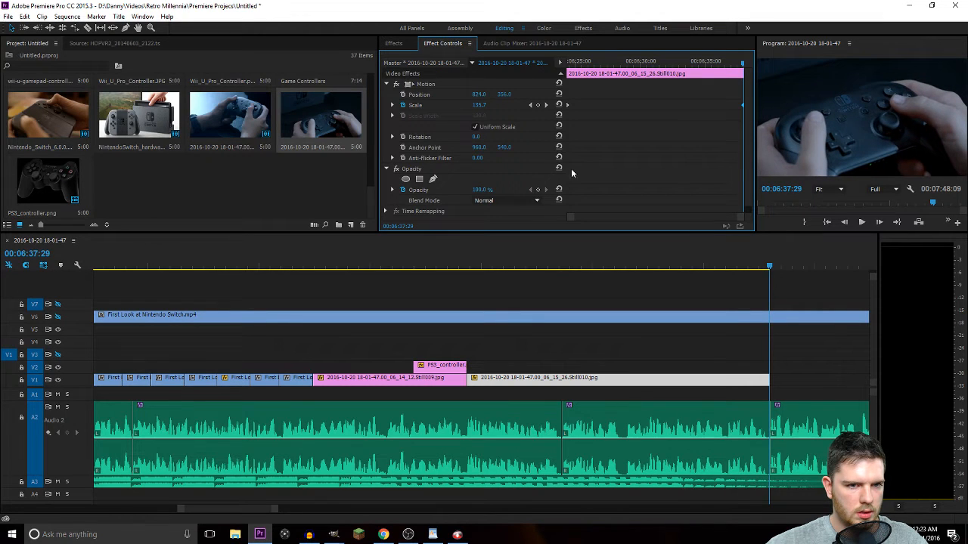
left_click_drag(764, 267, 453, 284)
key("space")
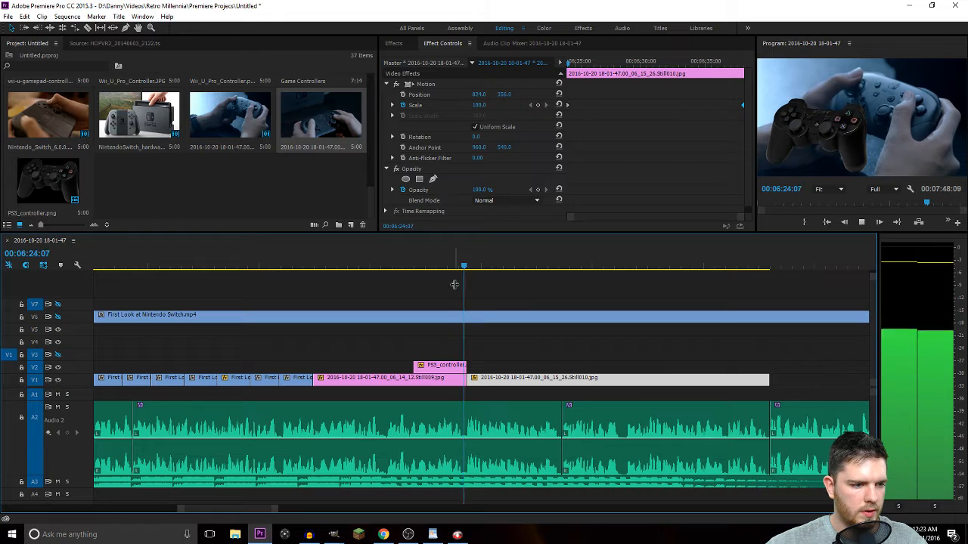
key("space")
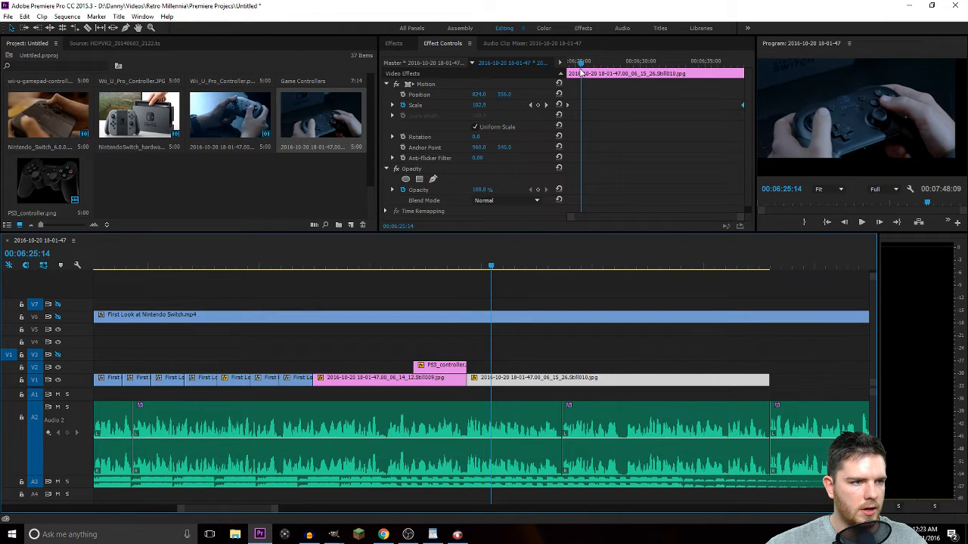
Keyframe the Still010 clip's Position from 960, 540 at its start to 824, 356 at its end and play the move.
left_click_drag(580, 67, 484, 87)
left_click(402, 95)
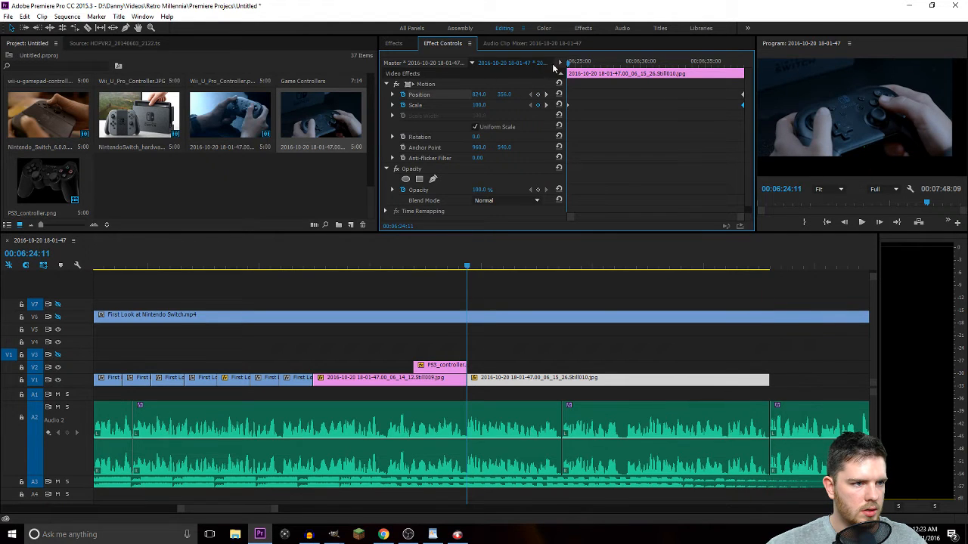
left_click(479, 95)
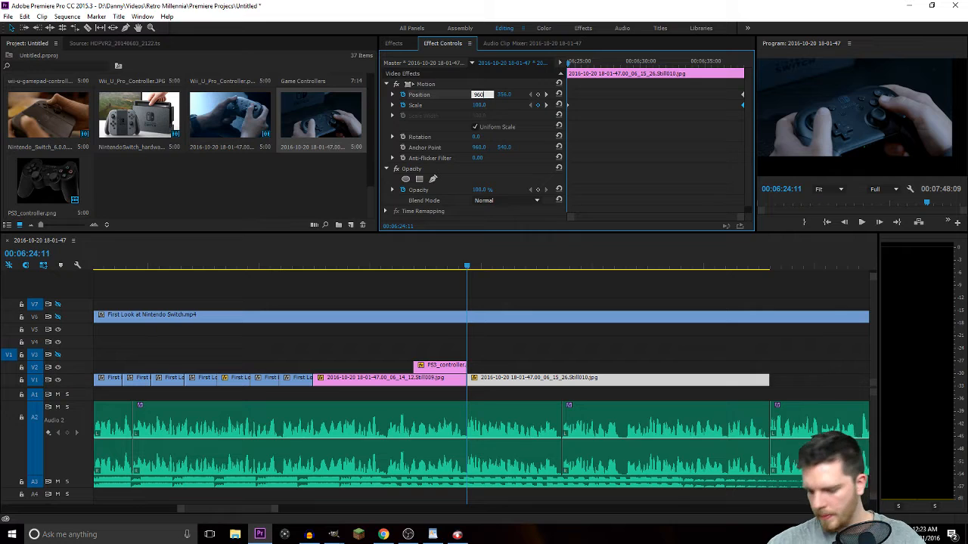
key("Tab")
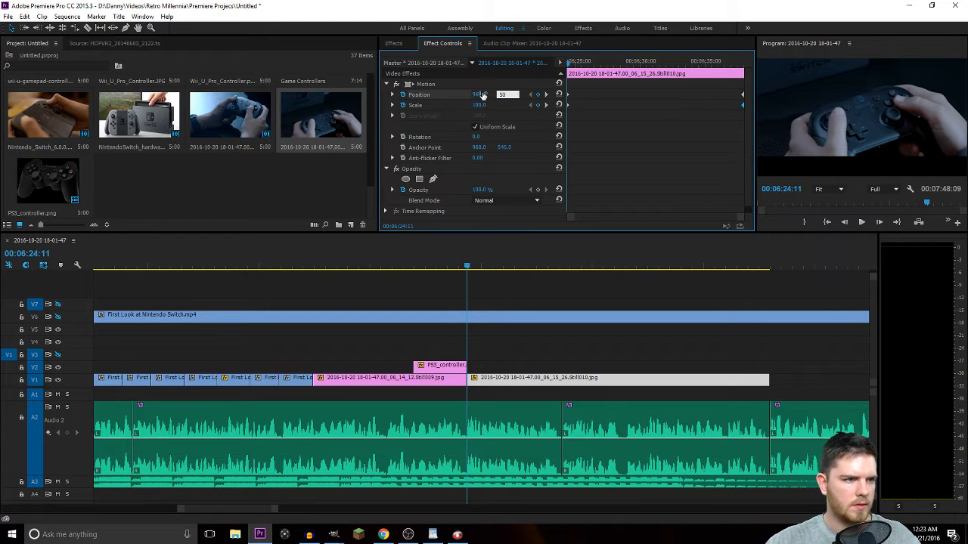
key("Return")
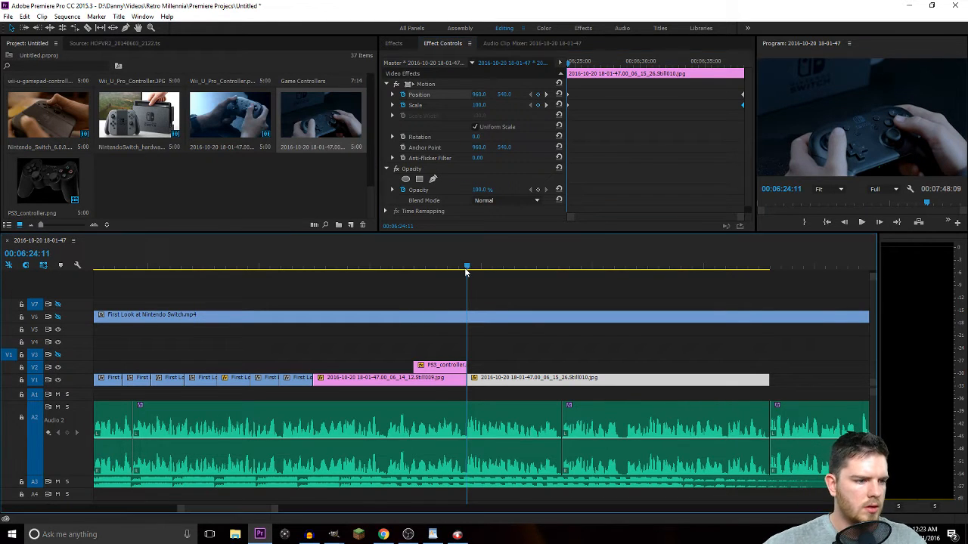
left_click(404, 268)
key("space")
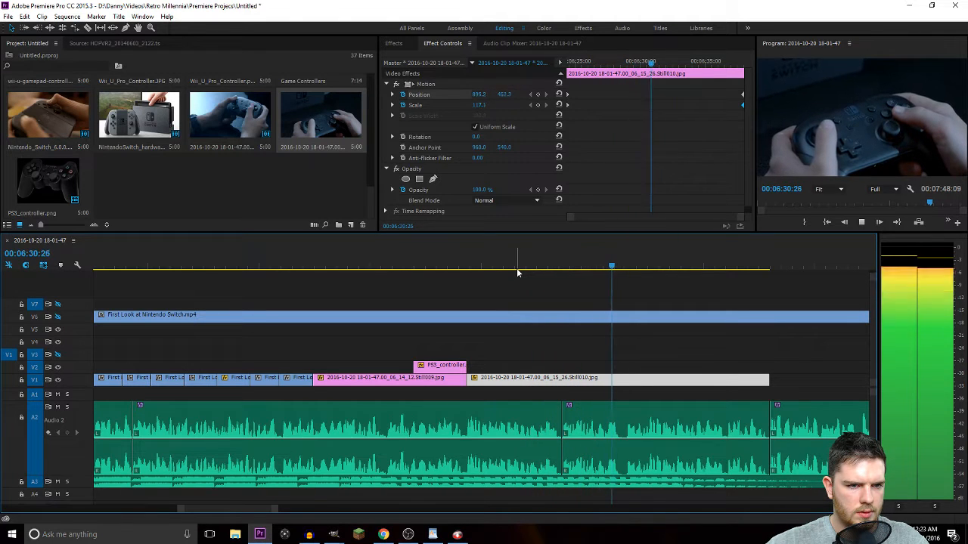
key("space")
Import the xbone controlller image from the Sprites folder and place it on V2 above the Still010 clip.
left_click(383, 534)
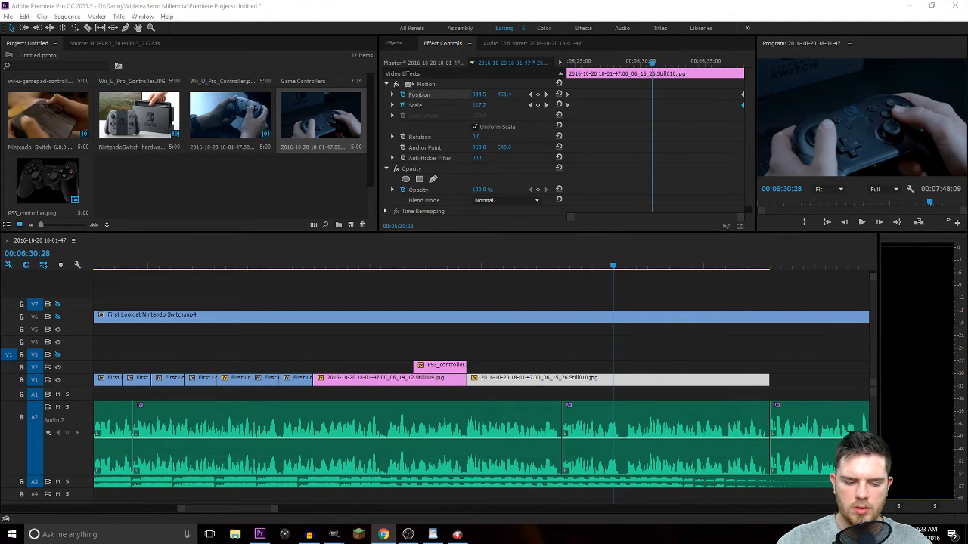
double_click(105, 173)
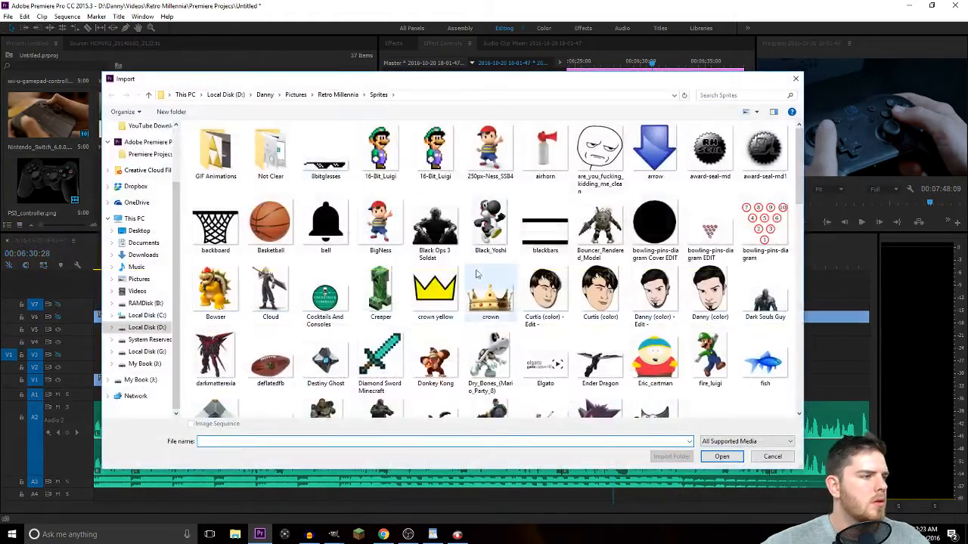
scroll(467, 297, "down", 10)
scroll(466, 296, "down", 5)
left_click(218, 321)
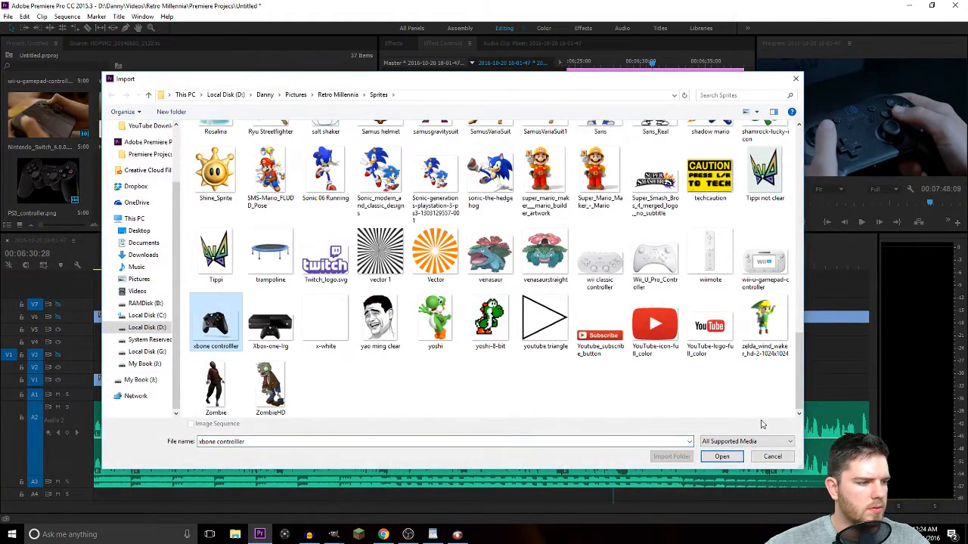
left_click(730, 457)
left_click_drag(147, 202, 566, 375)
Play the voice-over and shift the xbone controlller clip on V2 to start at about 00:06:30.
left_click(456, 281)
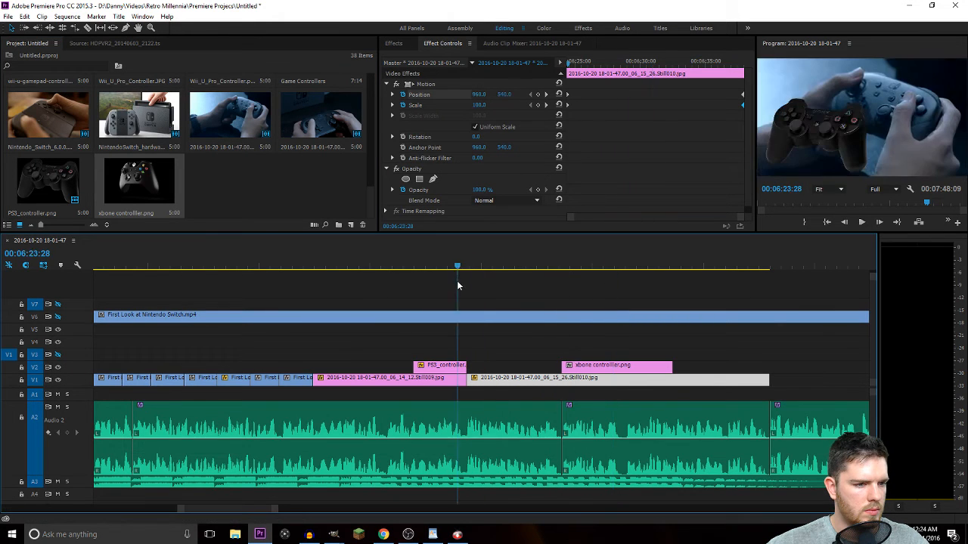
key("space")
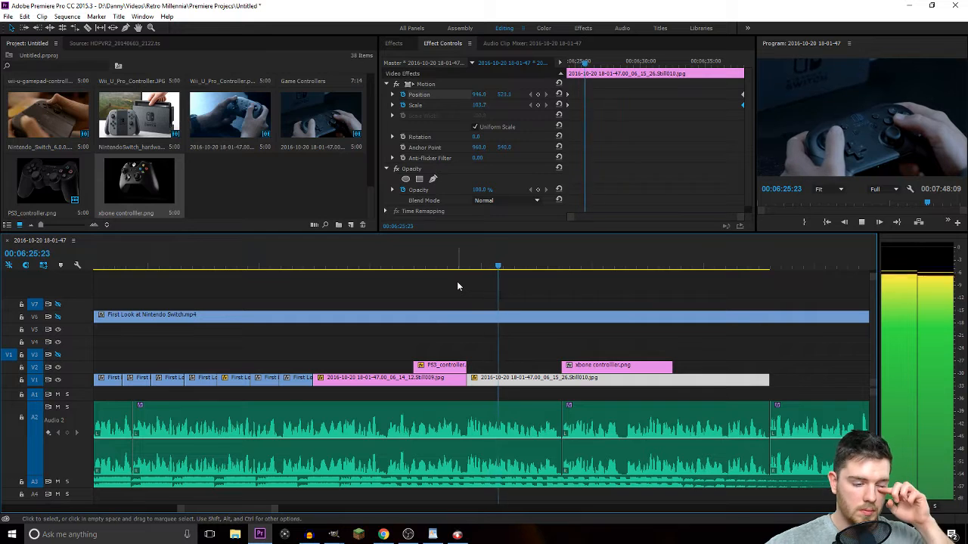
left_click_drag(578, 367, 635, 365)
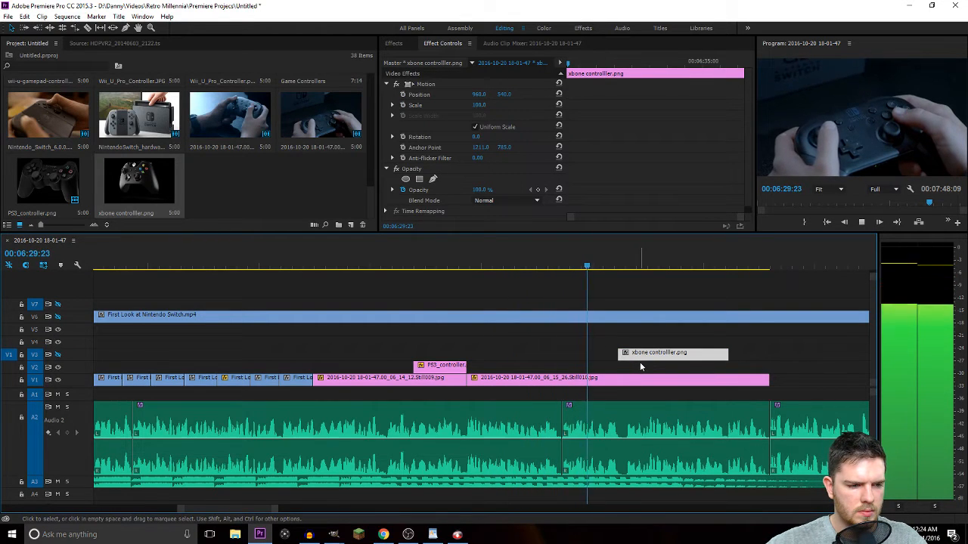
left_click_drag(648, 364, 635, 363)
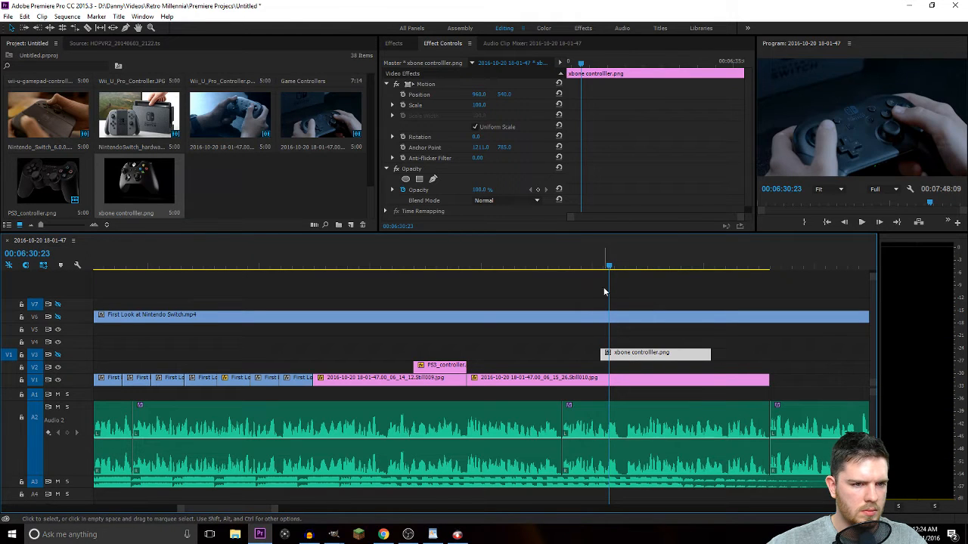
left_click_drag(612, 269, 607, 270)
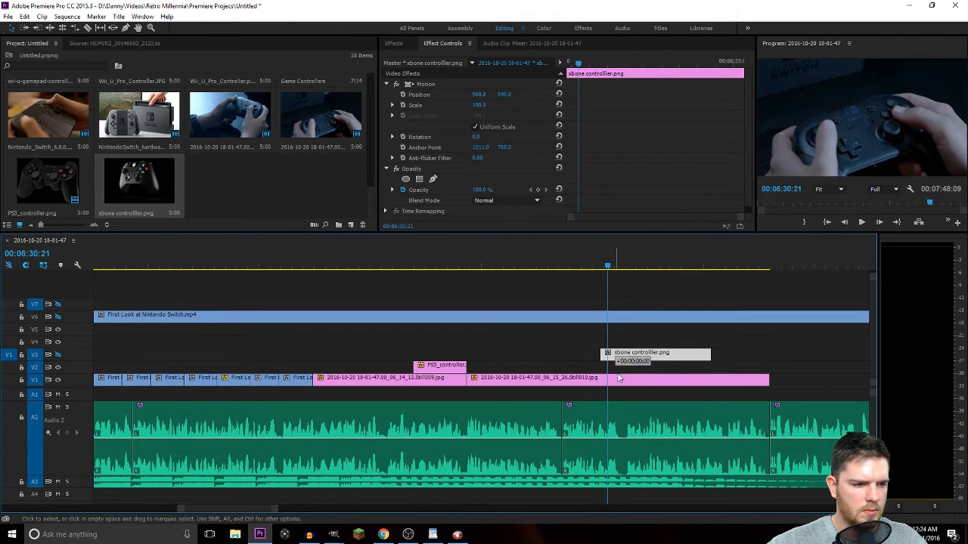
left_click_drag(619, 378, 617, 370)
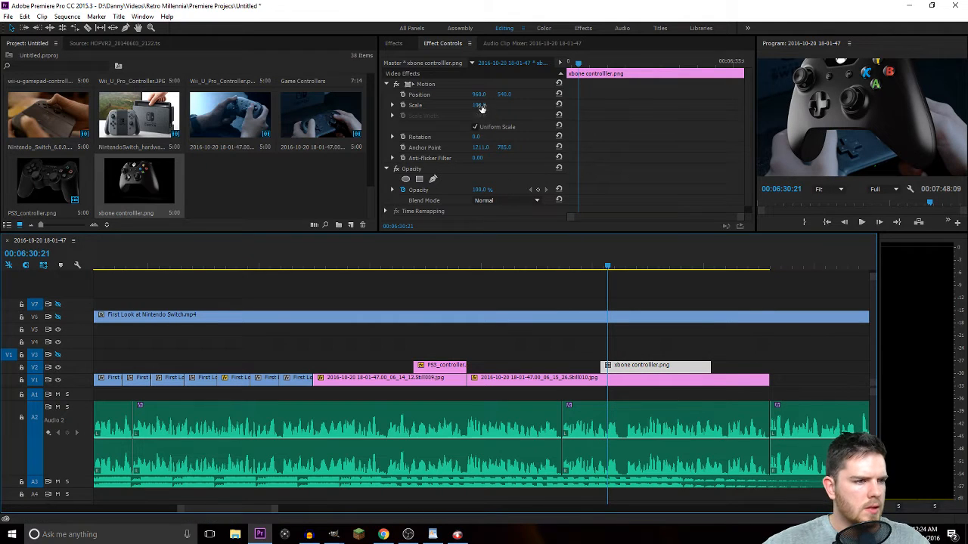
Scale the xbone controlller clip to about 45 and keyframe its Position from -312, 849 at its start to 387.7, 849 at 00:06:31:02.
left_click_drag(482, 109, 440, 109)
left_click_drag(498, 99, 534, 94)
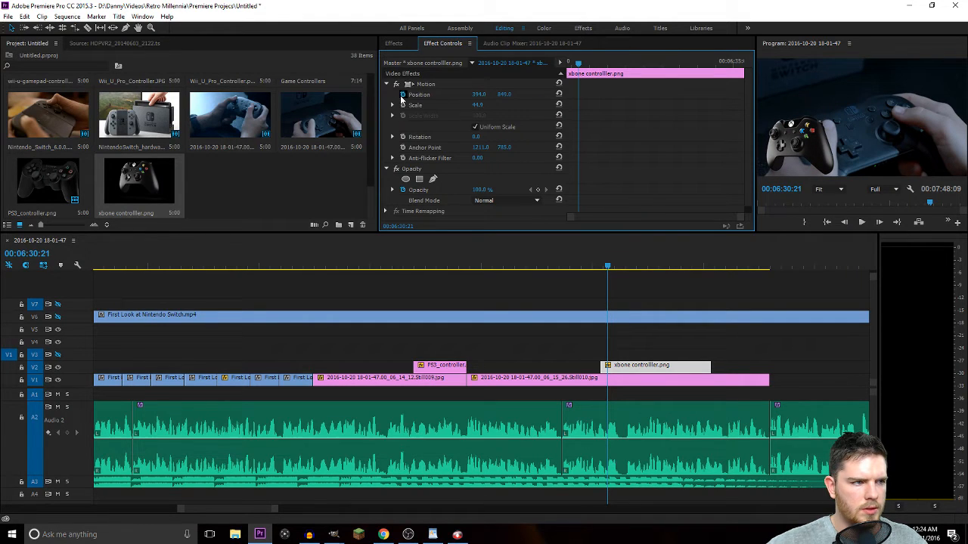
left_click_drag(484, 98, 480, 98)
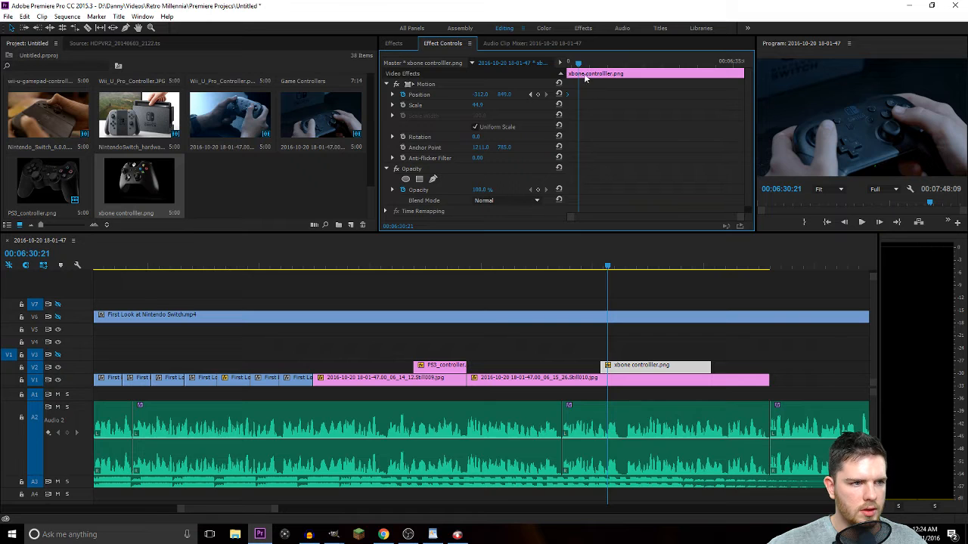
left_click_drag(579, 67, 591, 67)
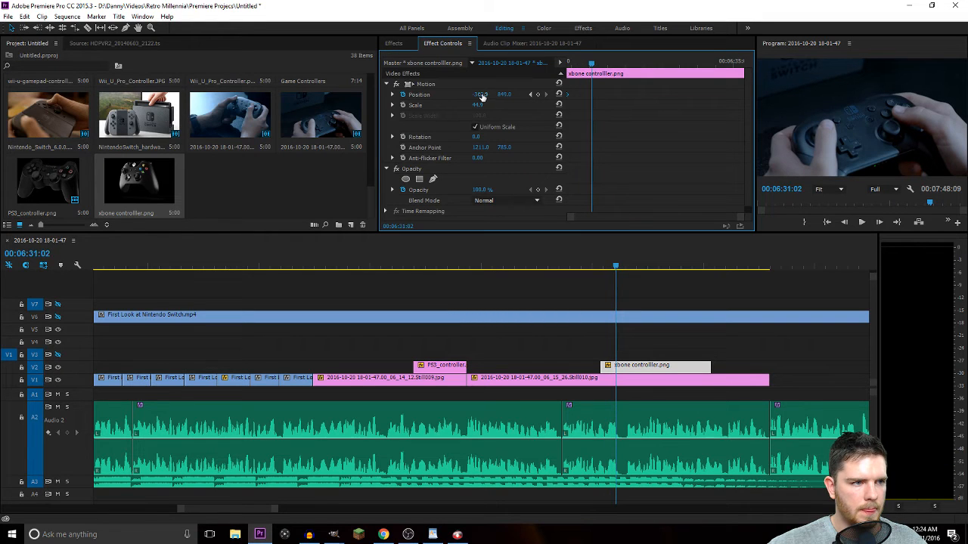
mouse_move(479, 94)
left_mouse_down()
mouse_move(498, 93)
mouse_move(488, 110)
left_mouse_up()
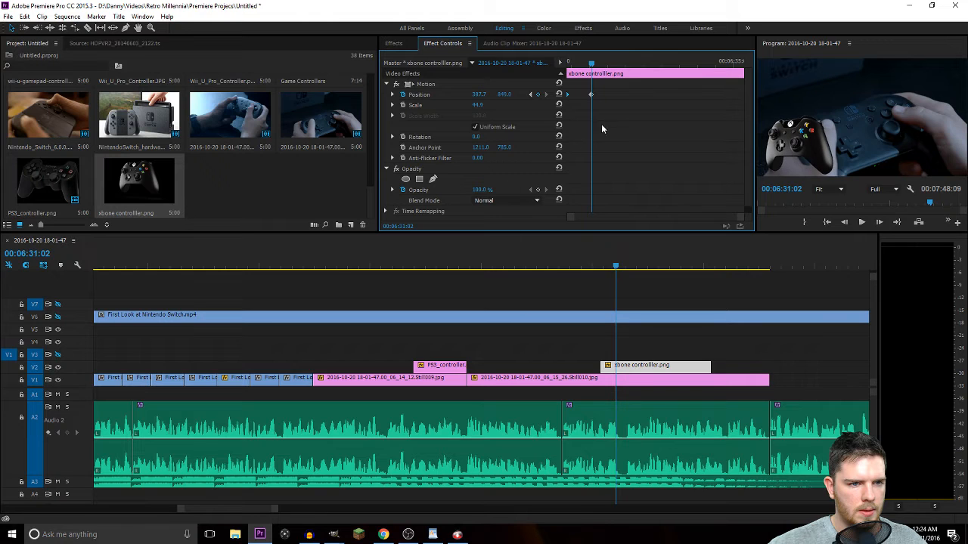
Apply Ease In temporal interpolation to the controller's second Position keyframe and play the slide-in through to 00:06:34:10.
right_click(590, 96)
mouse_move(658, 180)
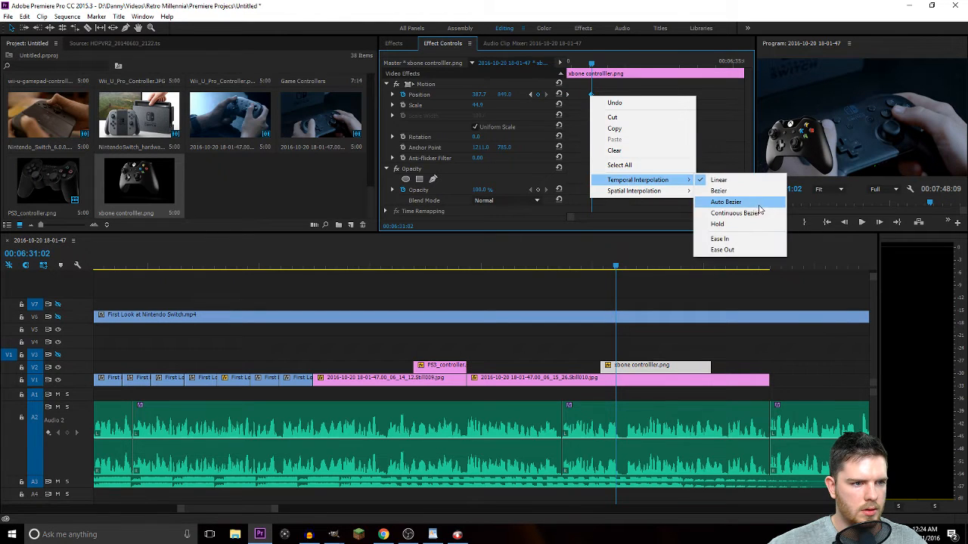
left_click(761, 241)
left_click(576, 269)
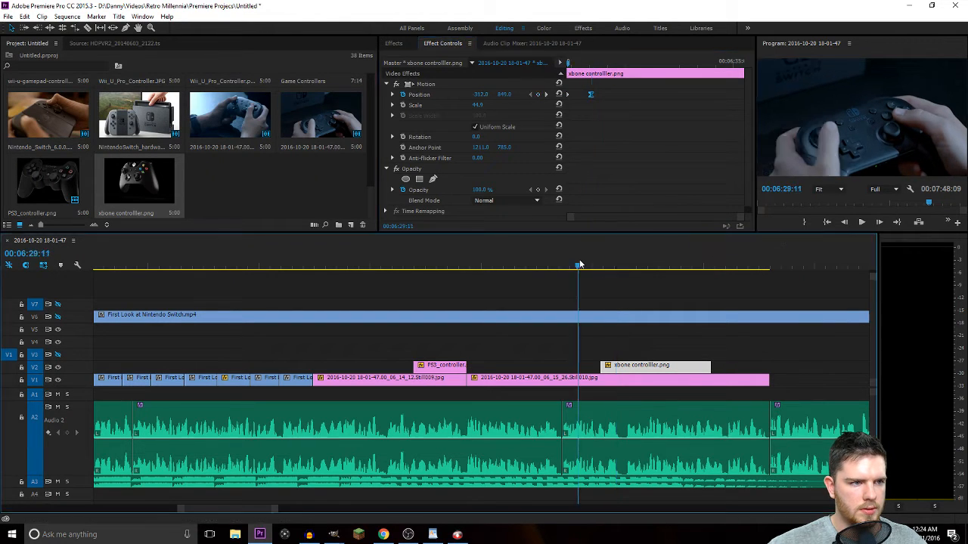
key("space")
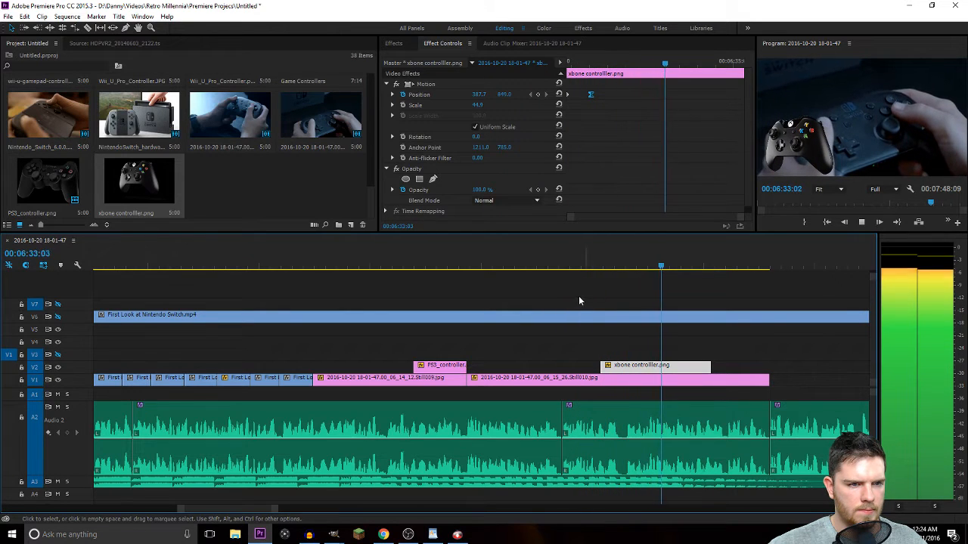
key("space")
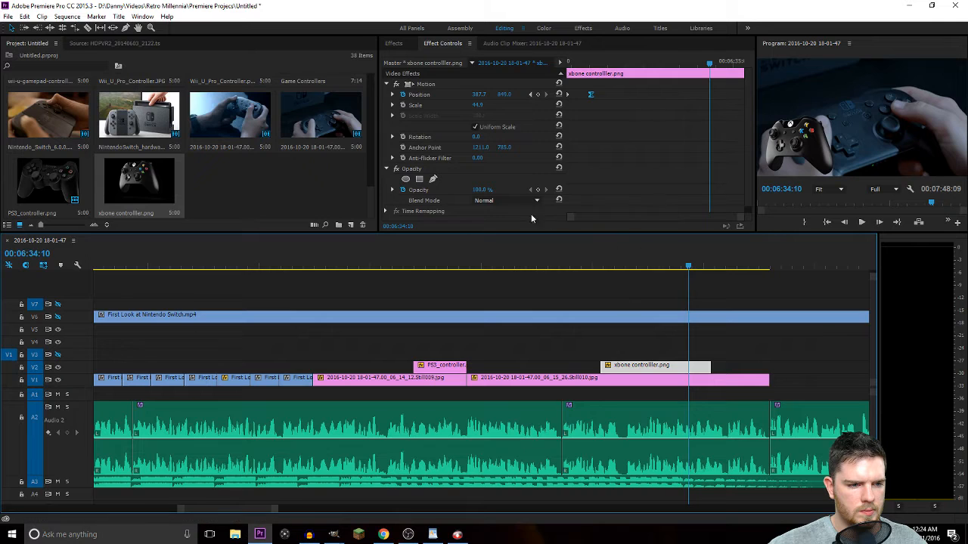
Keyframe the controller clip's Opacity from 100% at 00:06:34:10 to 0% at its end, 00:06:35:11, and play the fade-out.
left_click(708, 190)
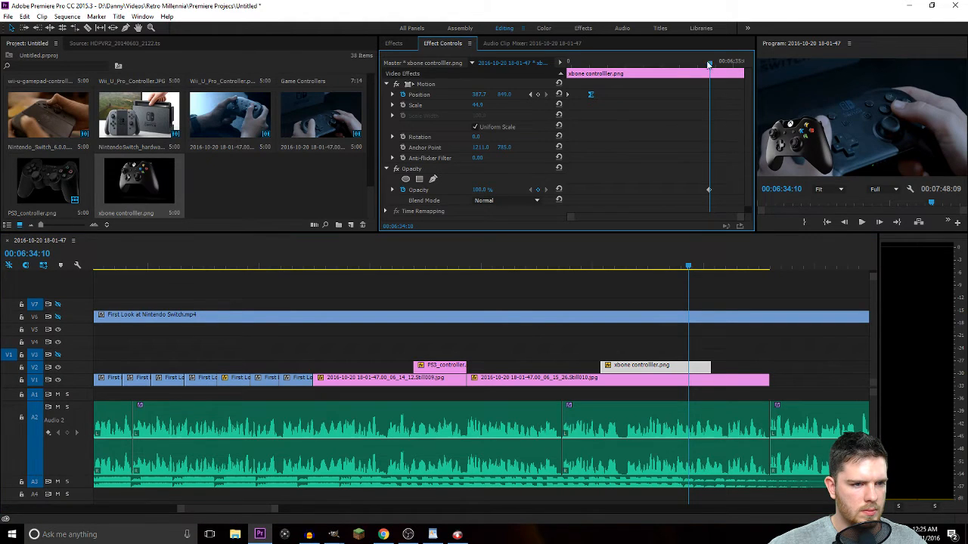
left_click_drag(709, 64, 744, 64)
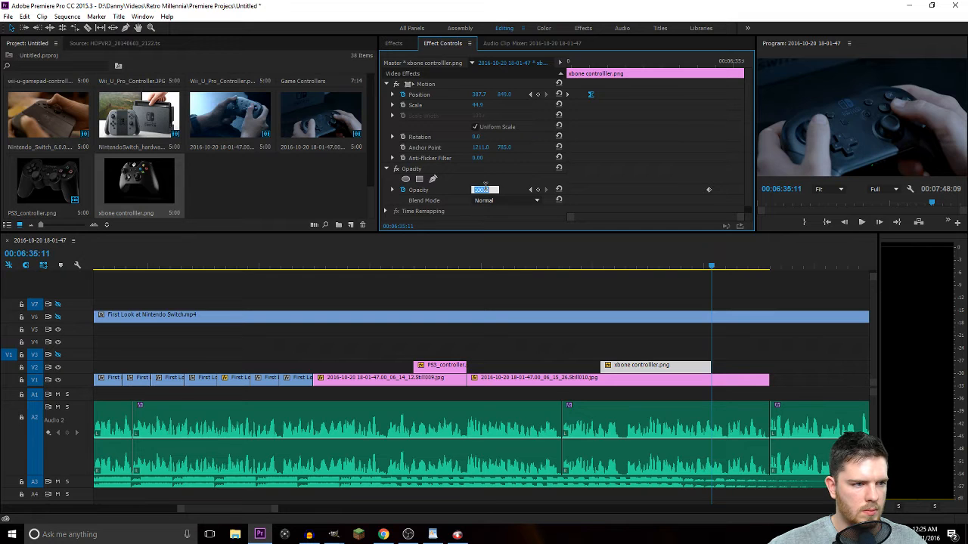
left_click(652, 266)
key("space")
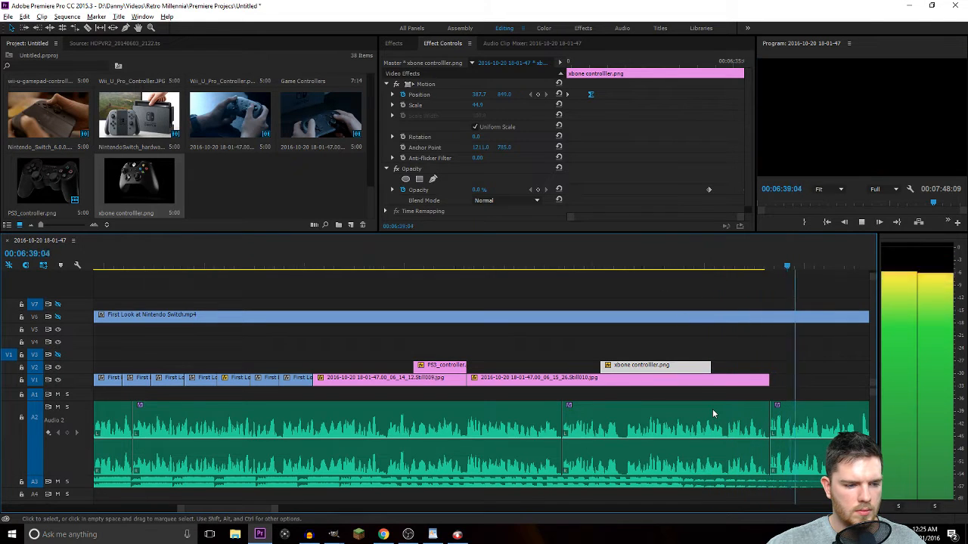
Add the Miza - Rocket FSTU music to A3 again, directly after the end of the existing music.
key("minus")
key("minus")
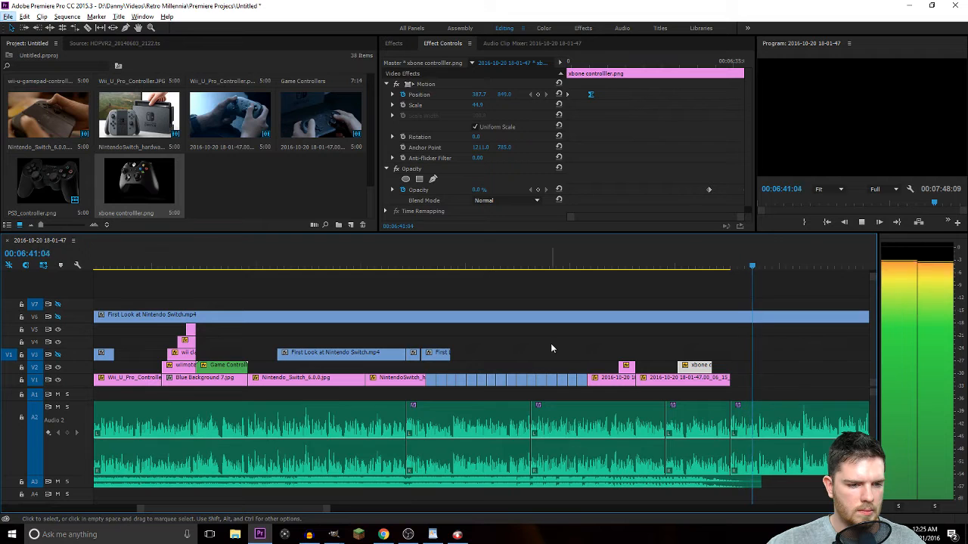
left_click(731, 261)
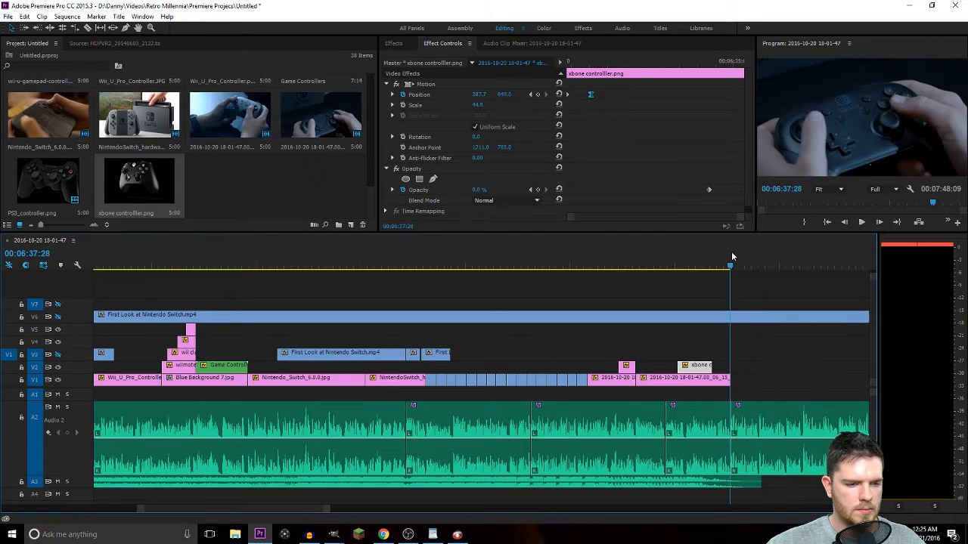
key("minus")
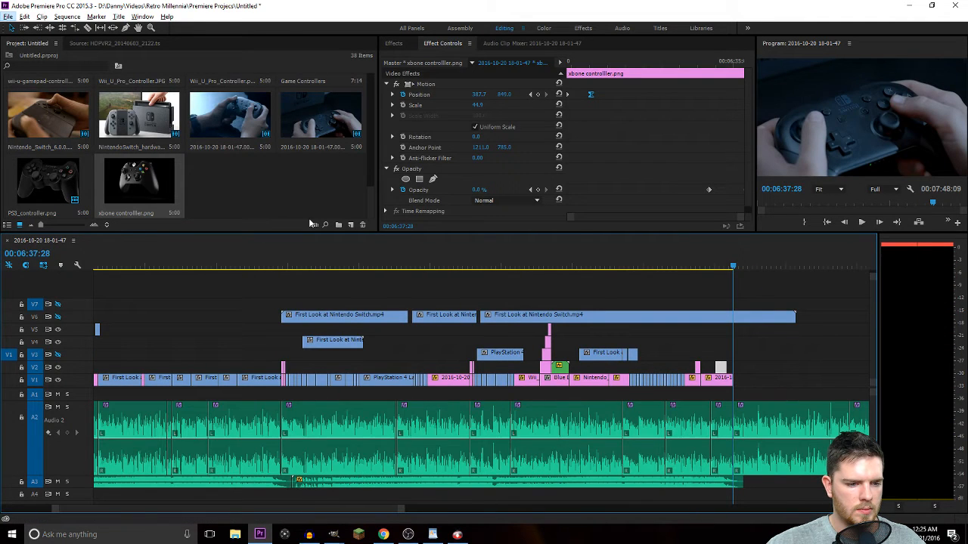
scroll(362, 178, "up", 10)
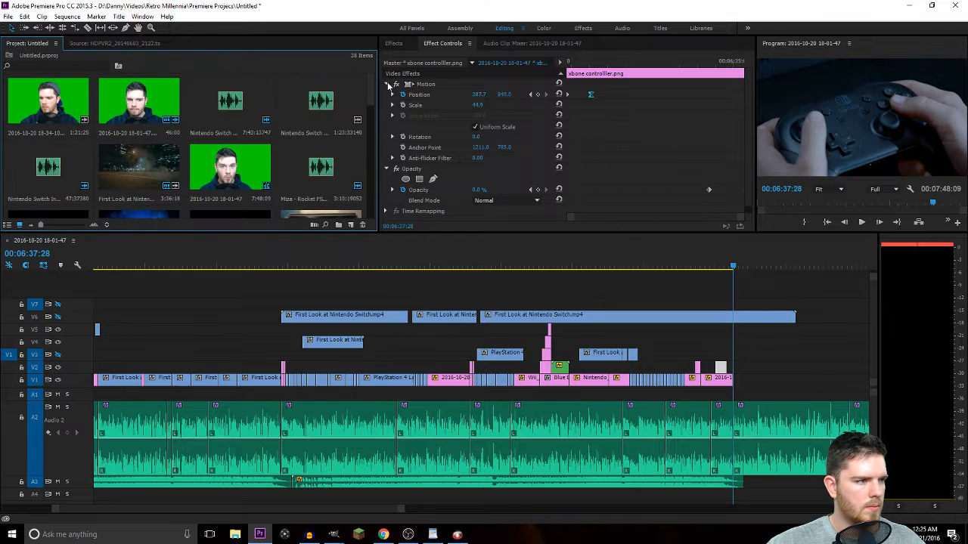
left_click_drag(387, 83, 750, 487)
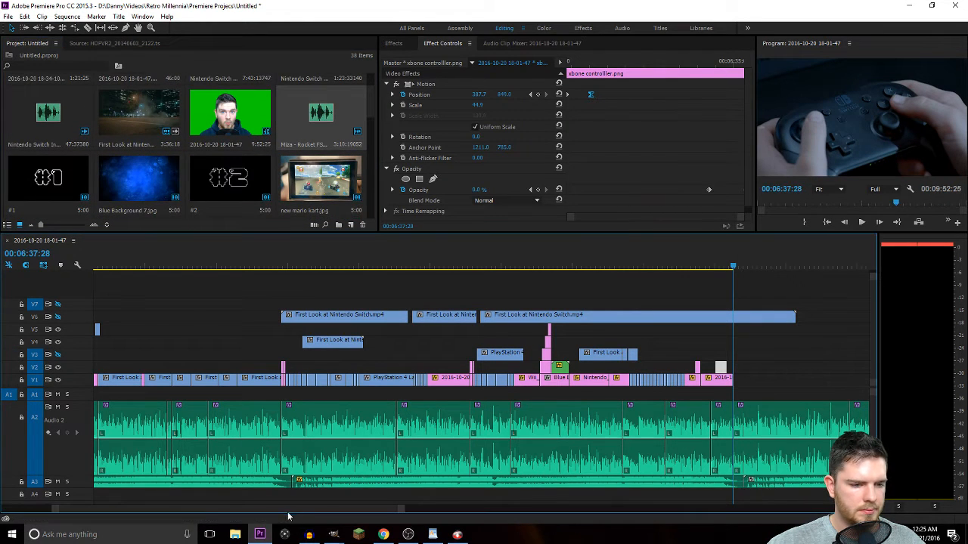
Set the level of the newly added Miza - Rocket FSTU music clip on A3 to -23 dB and play from just before it.
left_click_drag(291, 508, 356, 508)
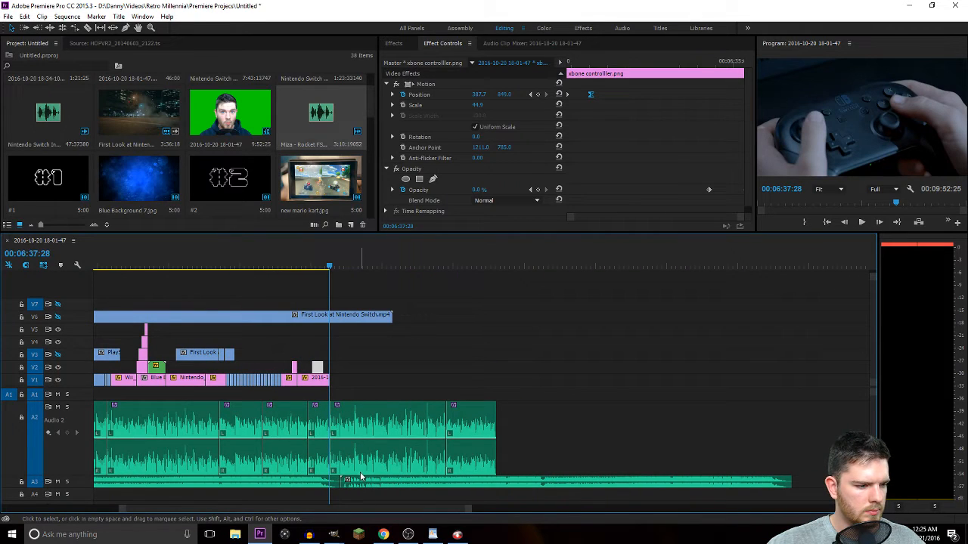
left_click_drag(335, 284, 380, 281)
left_click(515, 484)
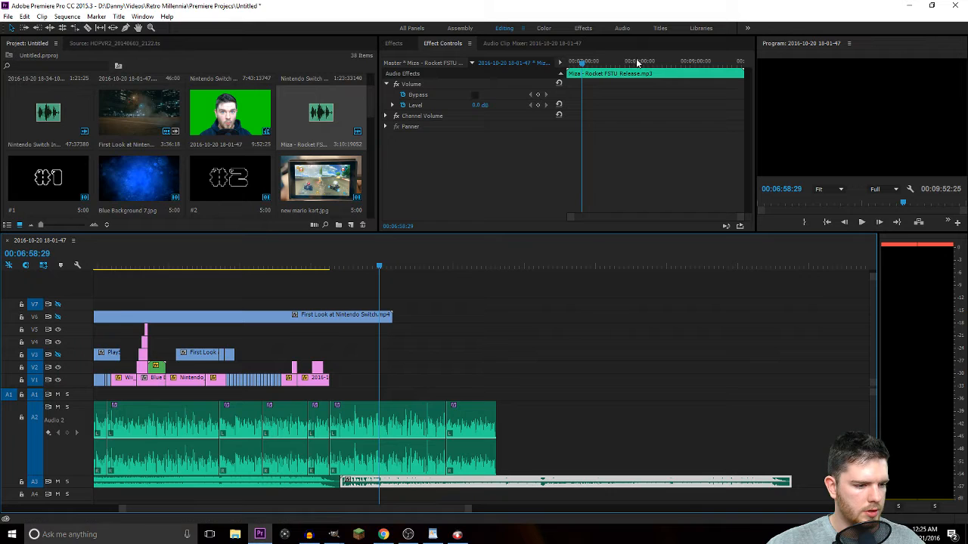
left_click(532, 43)
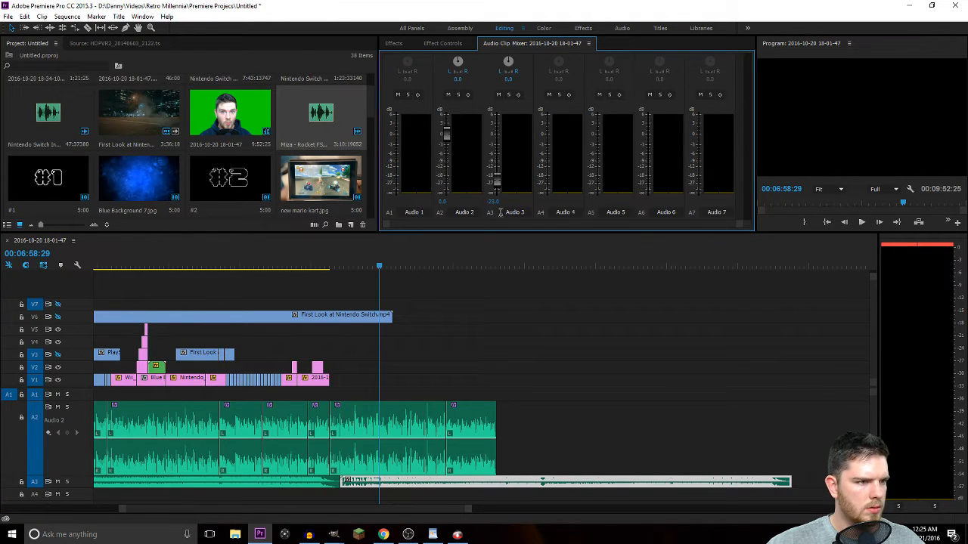
left_click(445, 349)
left_click(446, 485)
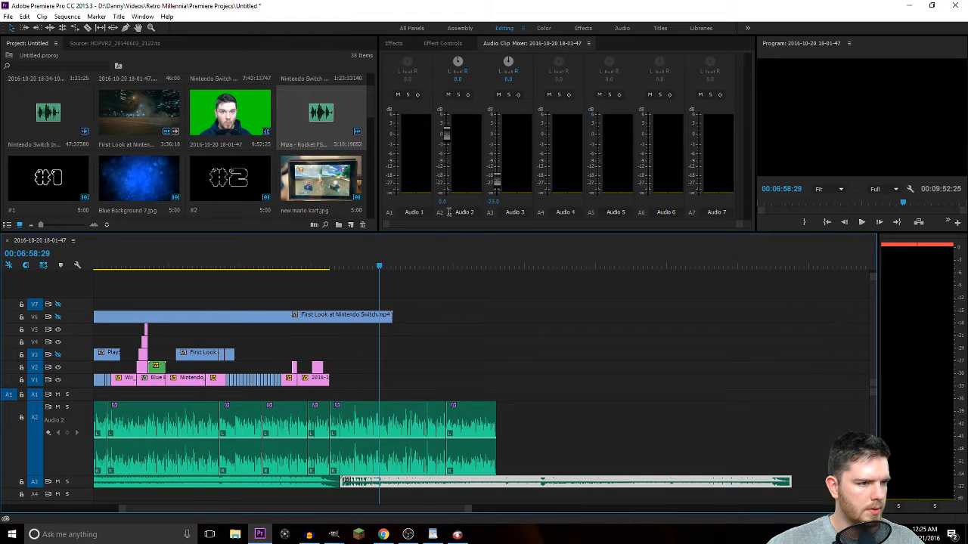
left_click_drag(380, 269, 413, 266)
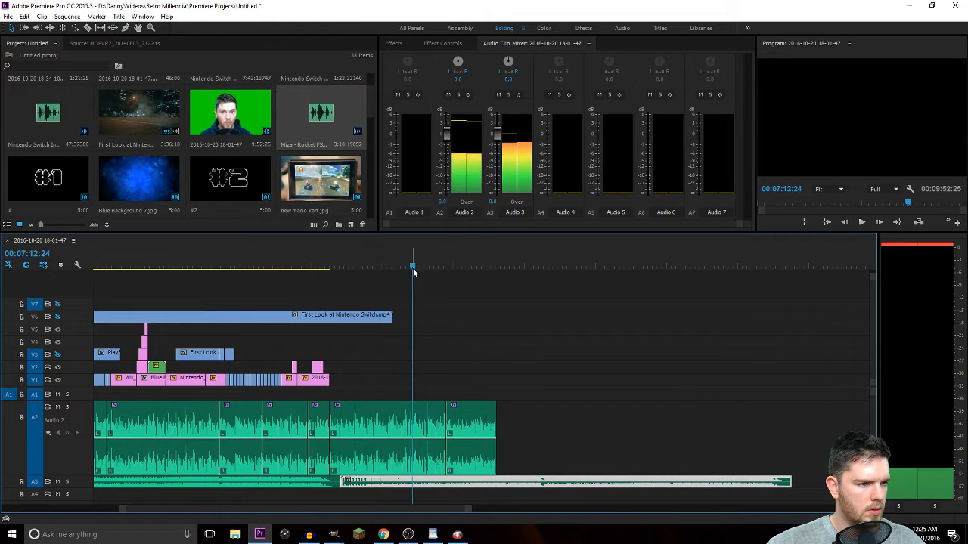
left_click(492, 201)
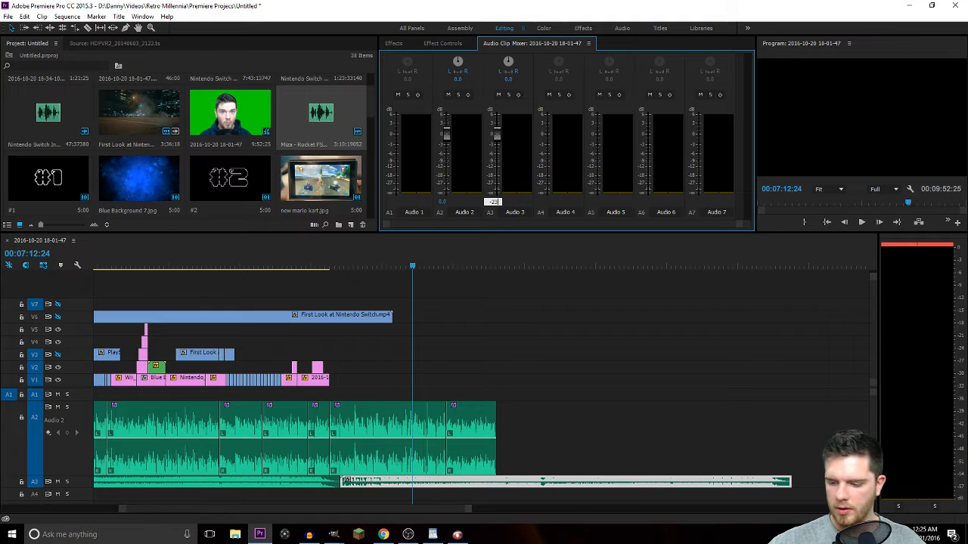
left_click(328, 266)
key("space")
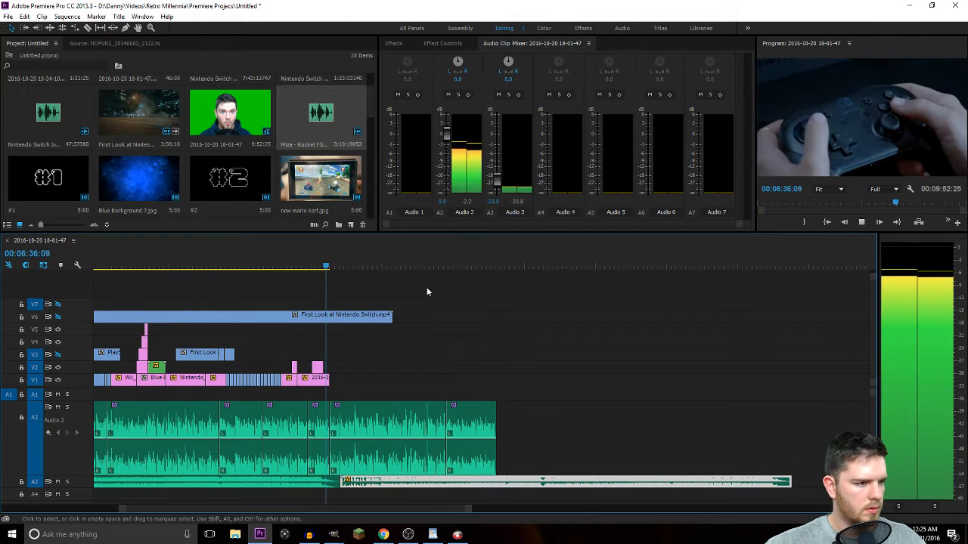
Trim about 10.7 seconds off the start of the new A3 music clip and play its remaining opening.
scroll(371, 397, "up", 3)
scroll(368, 408, "down", 4)
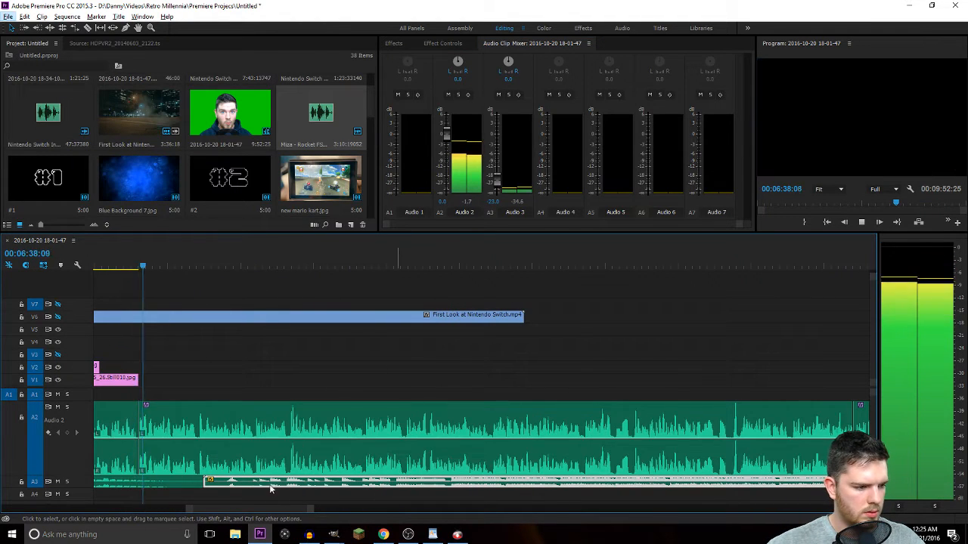
scroll(249, 517, "up", 3)
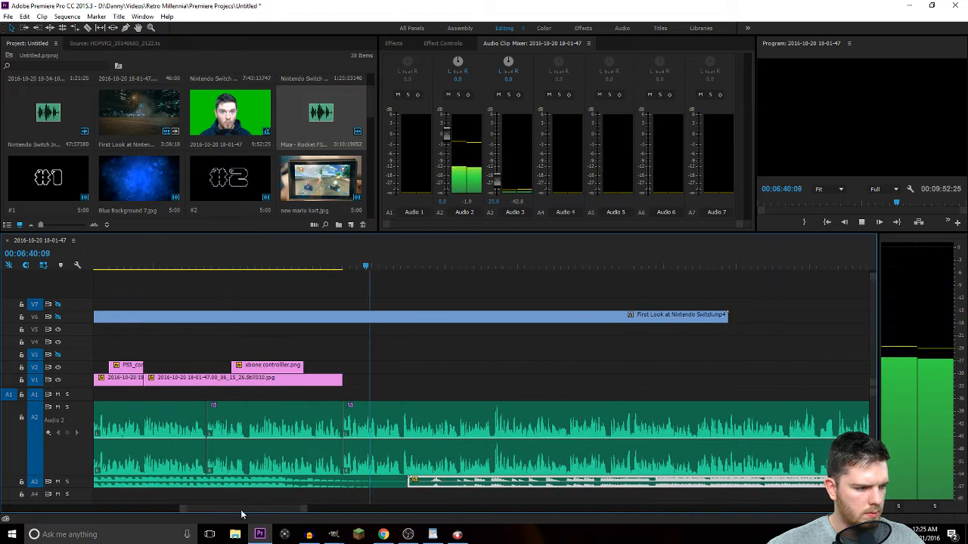
key("space")
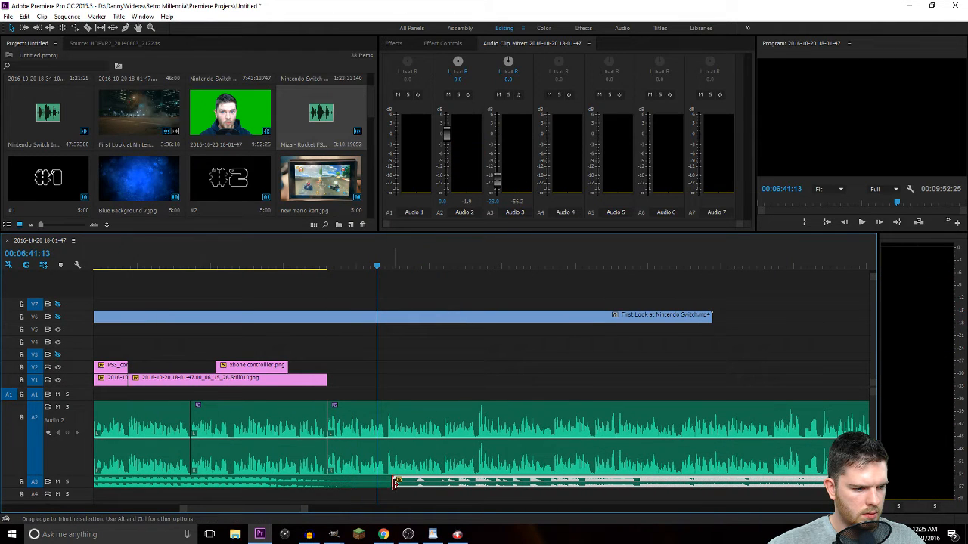
left_click_drag(394, 482, 550, 496)
key("Down")
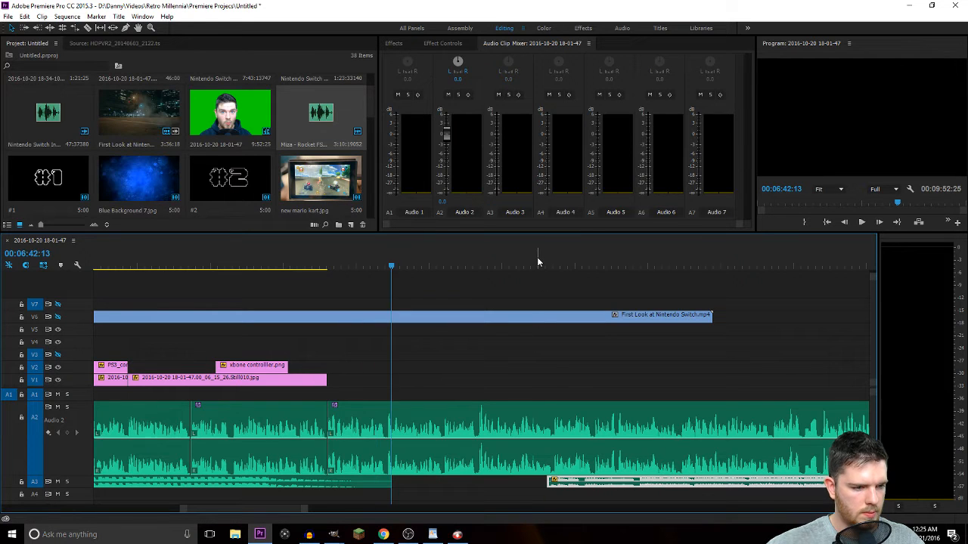
key("Down")
key("space")
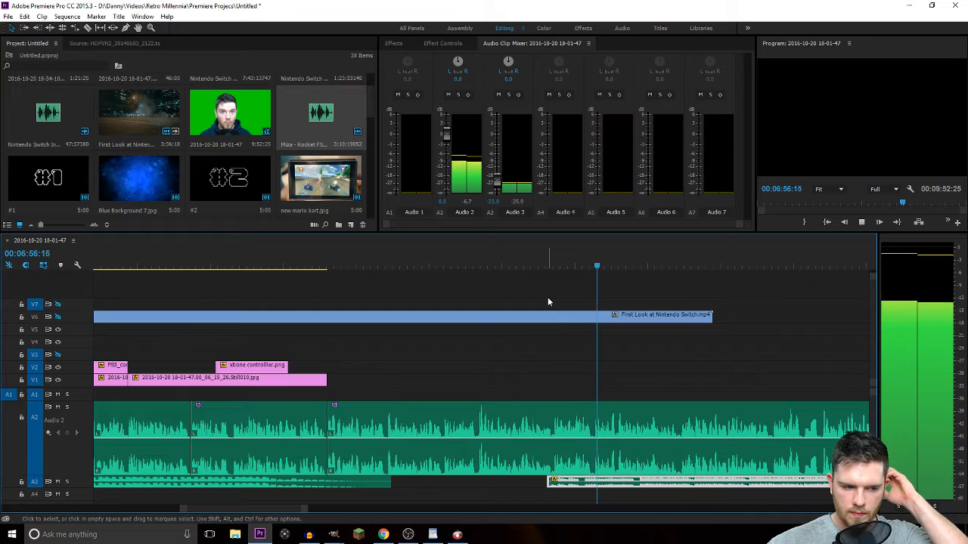
Move the trimmed music clip back against the end of the previous music on A3 and play through the transition.
left_click_drag(549, 482, 393, 484)
left_click(357, 266)
key("space")
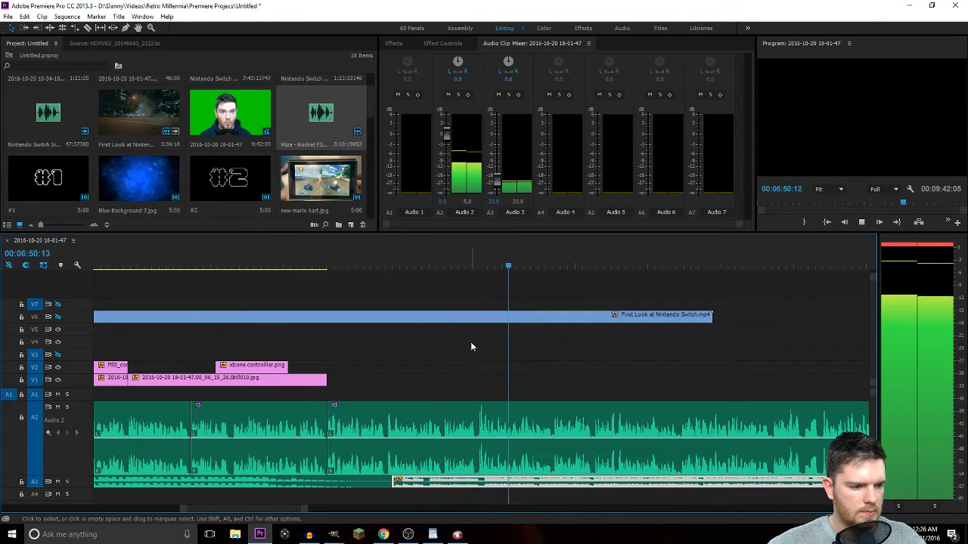
scroll(460, 458, "down", 8)
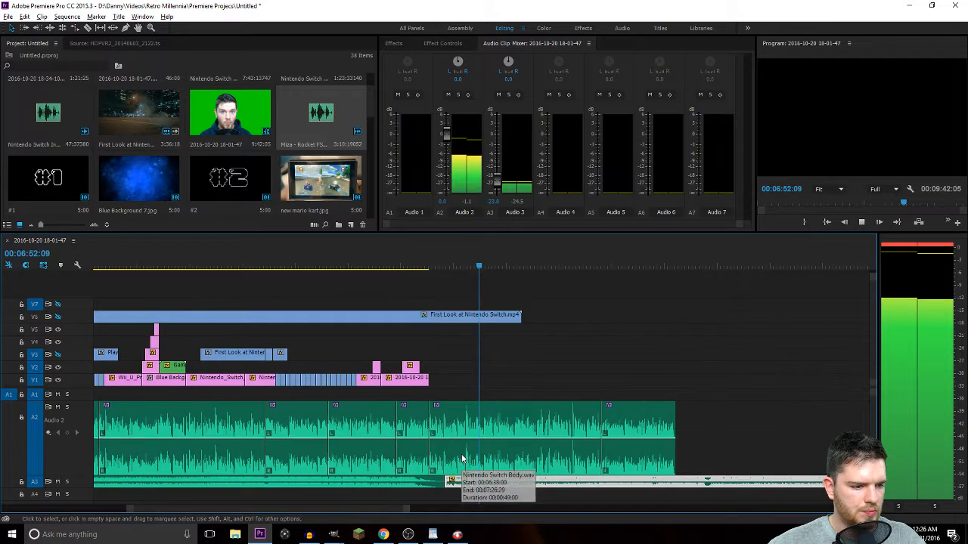
left_click_drag(620, 480, 761, 484)
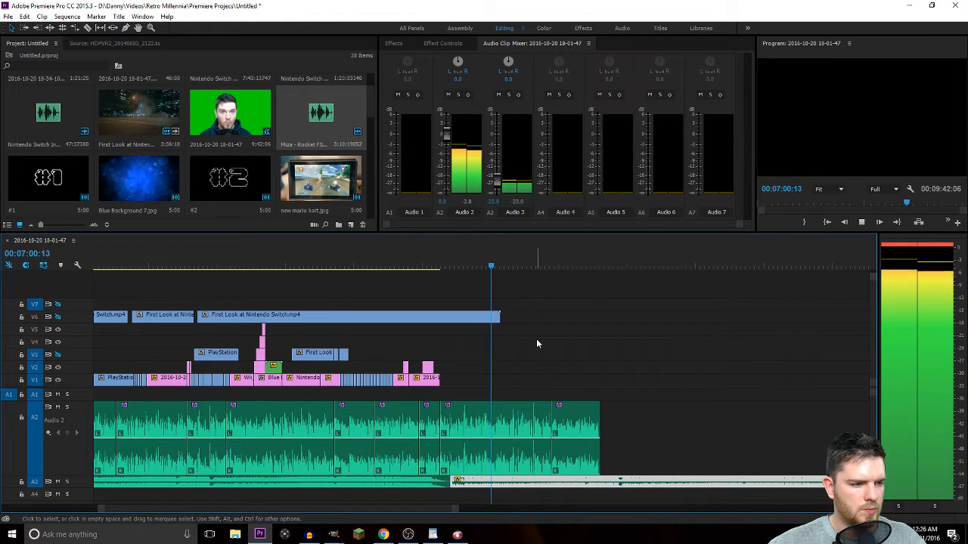
key("space")
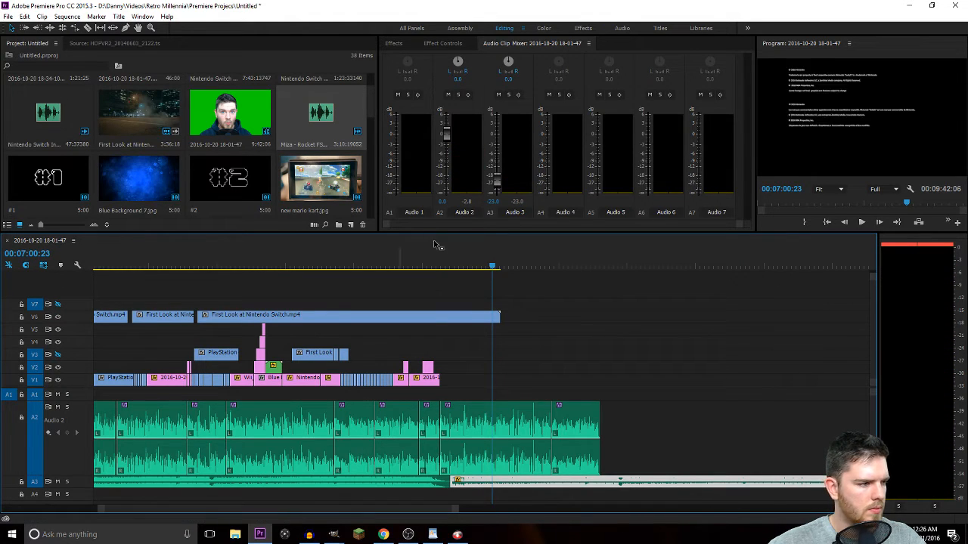
Split the long First Look at Nintendo Switch.mp4 clip on V6 at 00:06:06:24.
left_click_drag(491, 269, 385, 268)
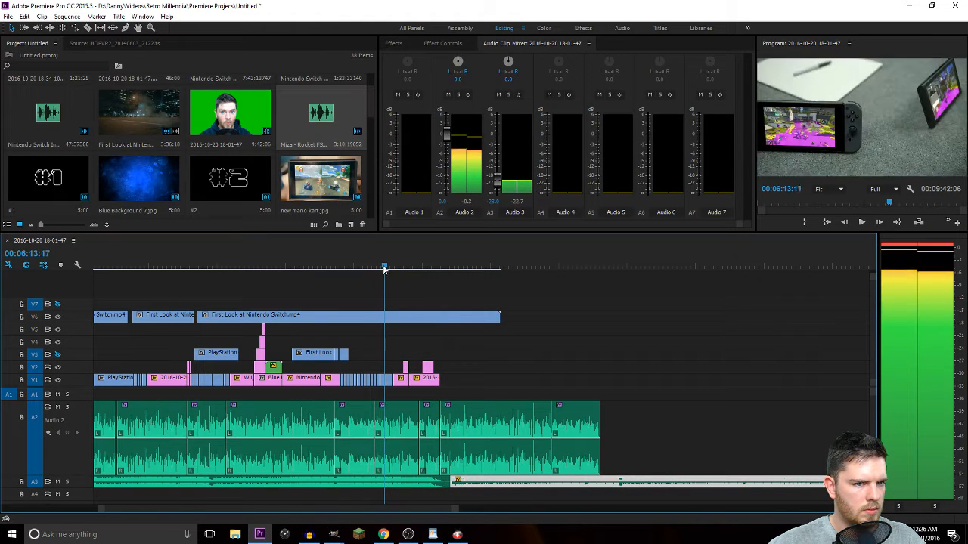
scroll(425, 358, "up", 1, "alt")
scroll(425, 359, "up", 2, "alt")
left_click_drag(309, 266, 244, 274)
key("space")
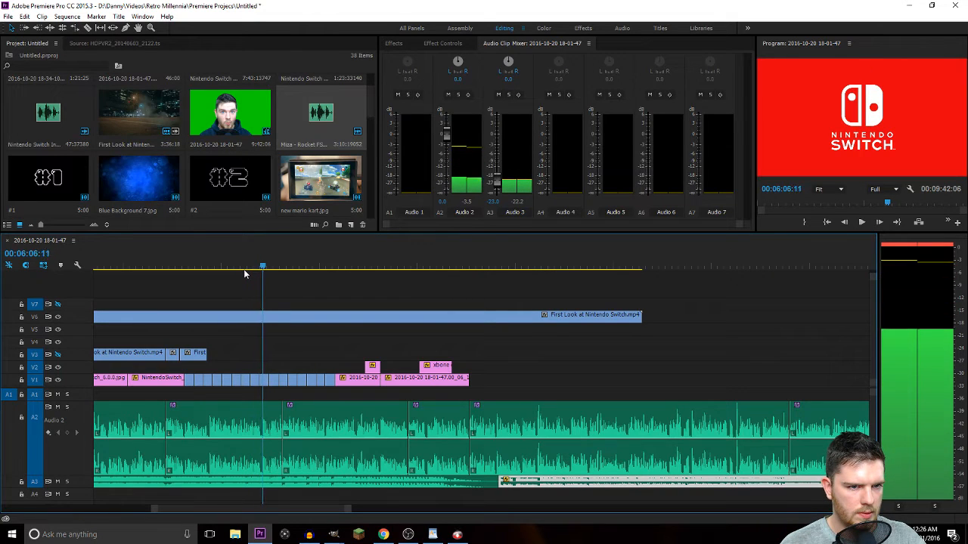
key("Left")
key("Left")
key("Left")
key("Left")
key("Left")
key("Left")
key("Left")
key("Left")
key("Left")
key("Left")
key("Left")
key("Left")
key("Left")
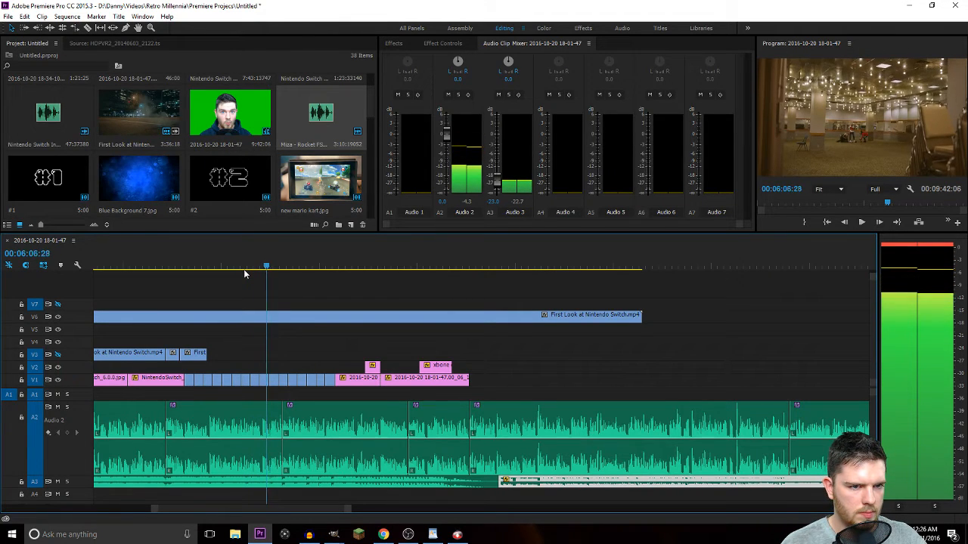
key("Right")
key("Right")
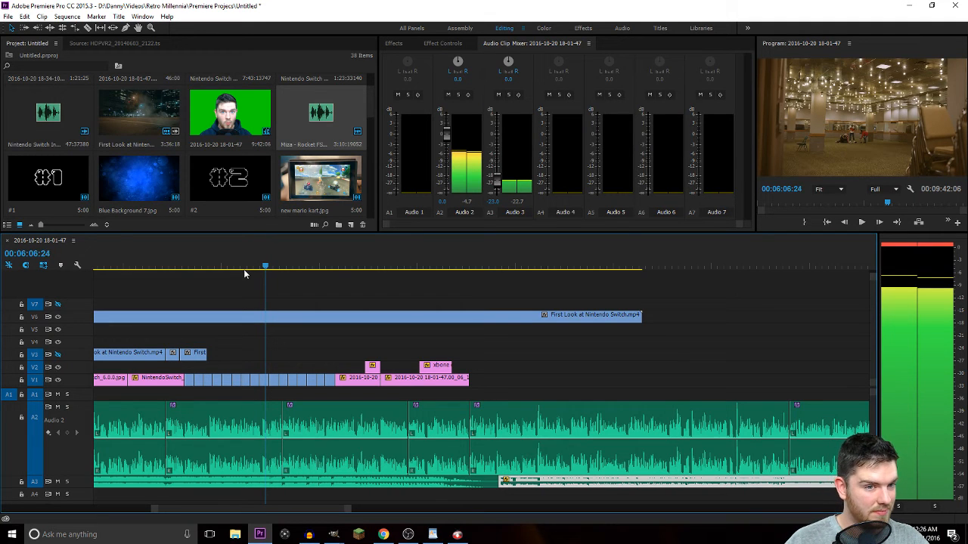
key("c")
left_click(266, 315)
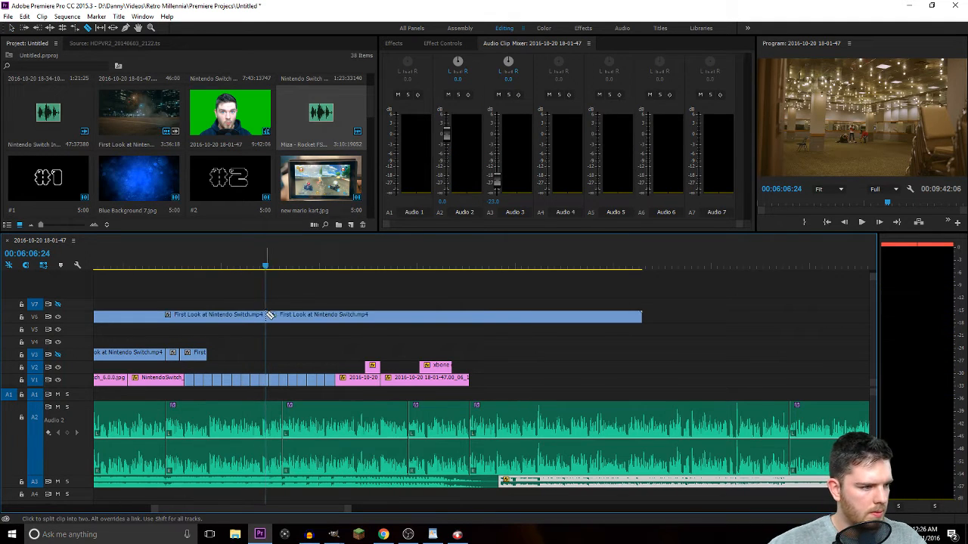
Move the second part of the split trailer clip to V1 directly after the last still and play it against the voice-over.
key("v")
left_click_drag(372, 316, 577, 379)
left_click(461, 268)
key("space")
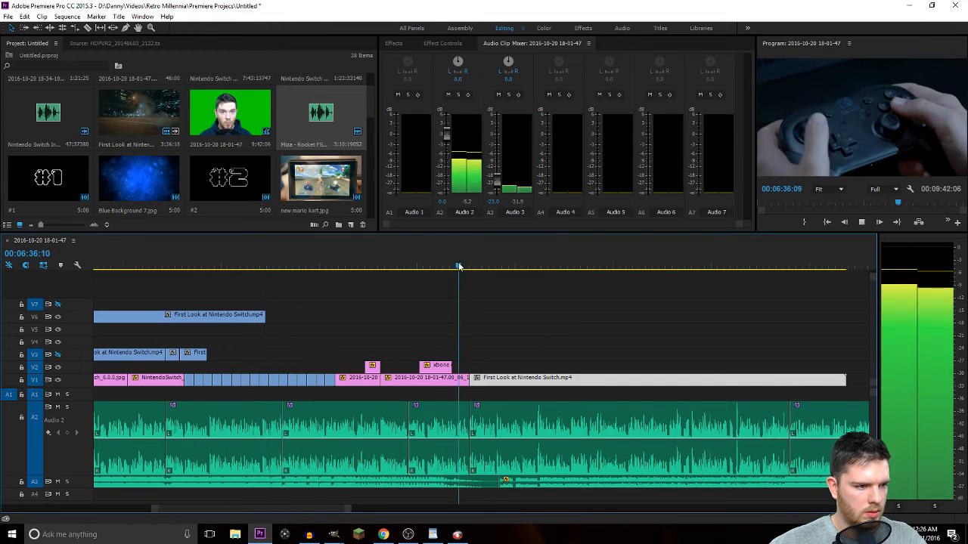
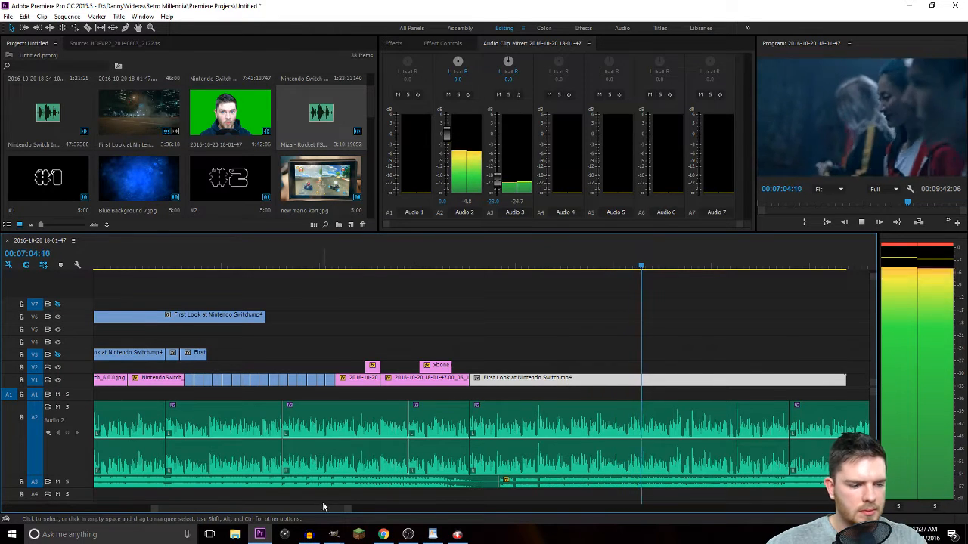
left_click_drag(325, 509, 344, 512)
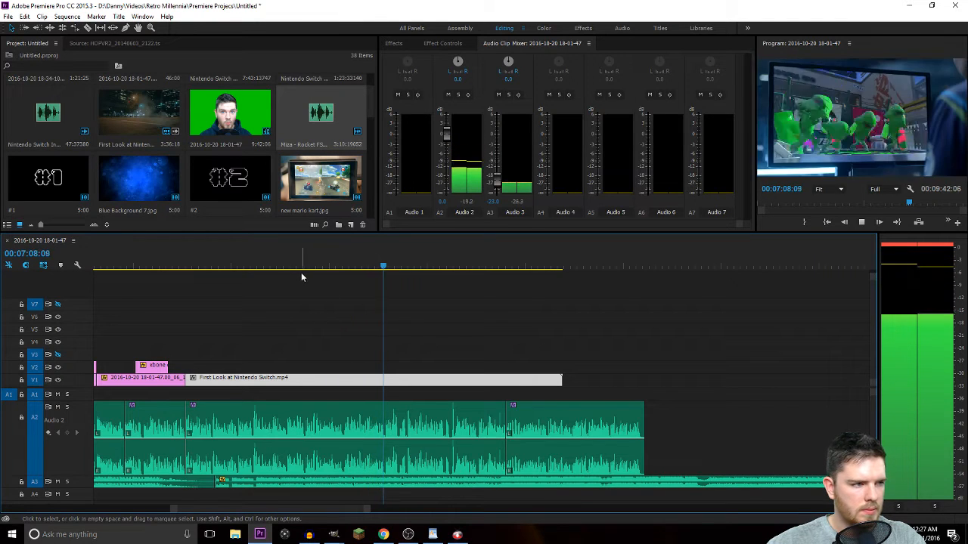
key("space")
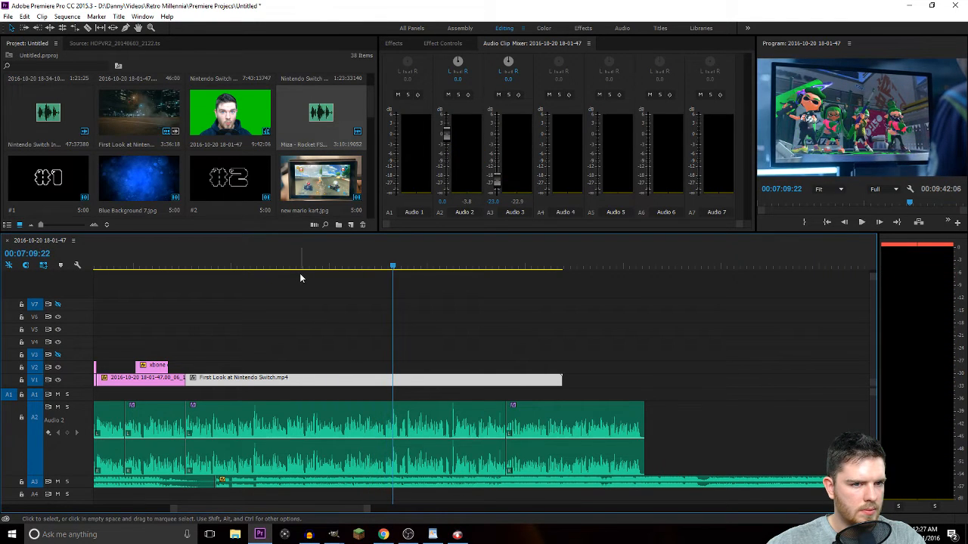
Import the yoshi image from the Sprites folder into the project.
left_click(8, 16)
left_click(81, 6)
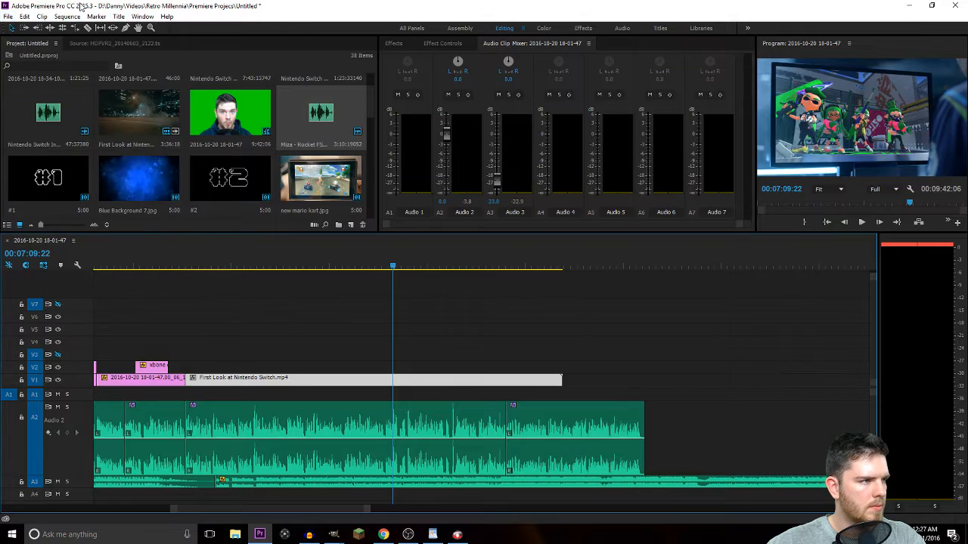
key("ctrl+i")
scroll(421, 314, "down", 15)
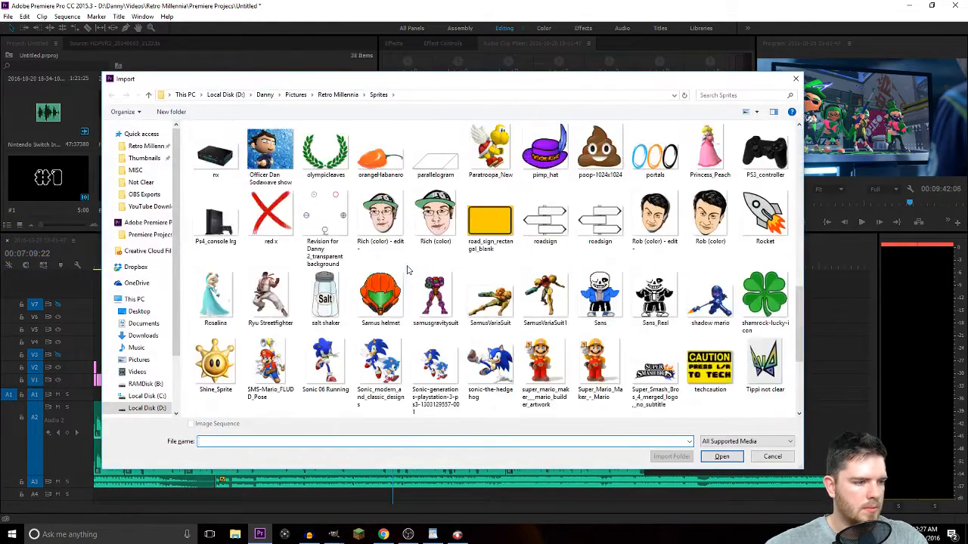
left_click(421, 315)
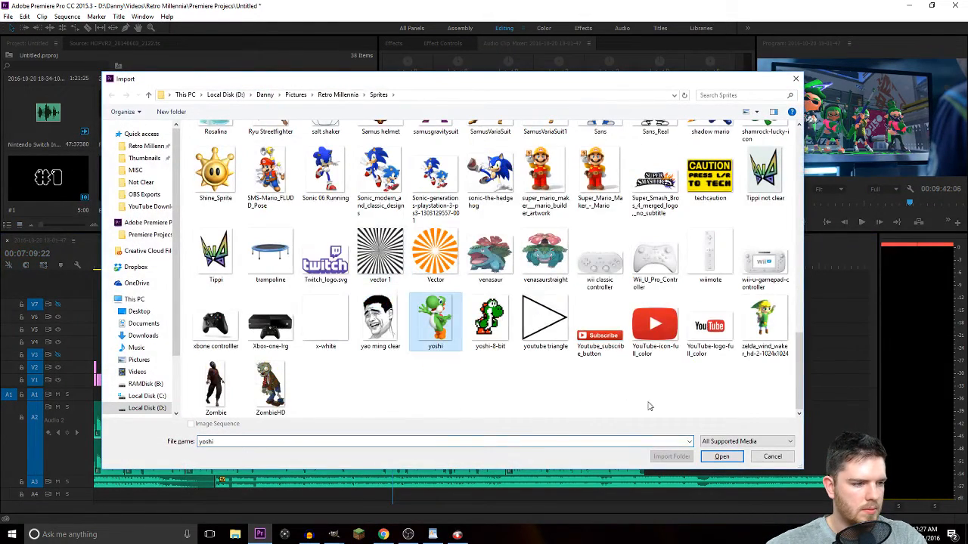
left_click(711, 461)
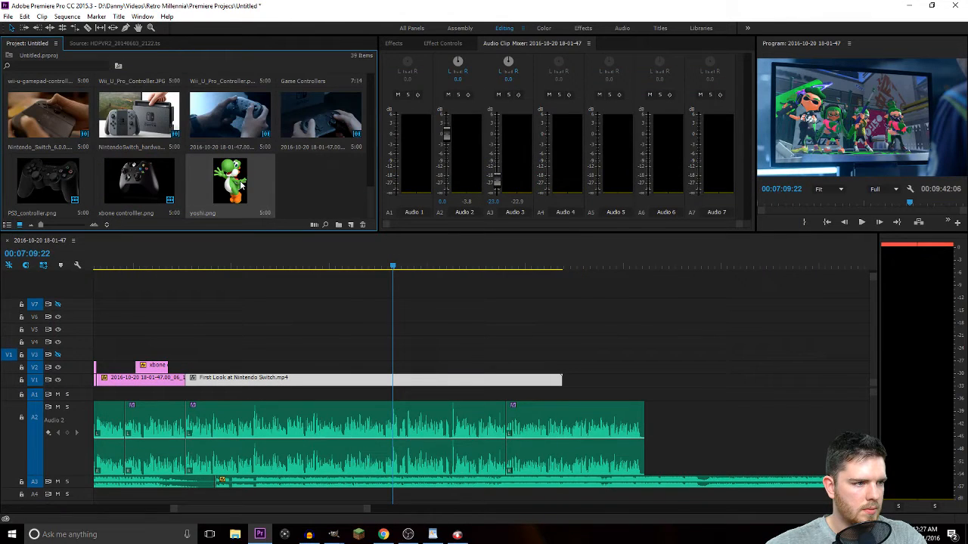
Place yoshi.png on V2 above the trailer clip, starting at 00:07:08:18.
scroll(397, 362, "up", 3)
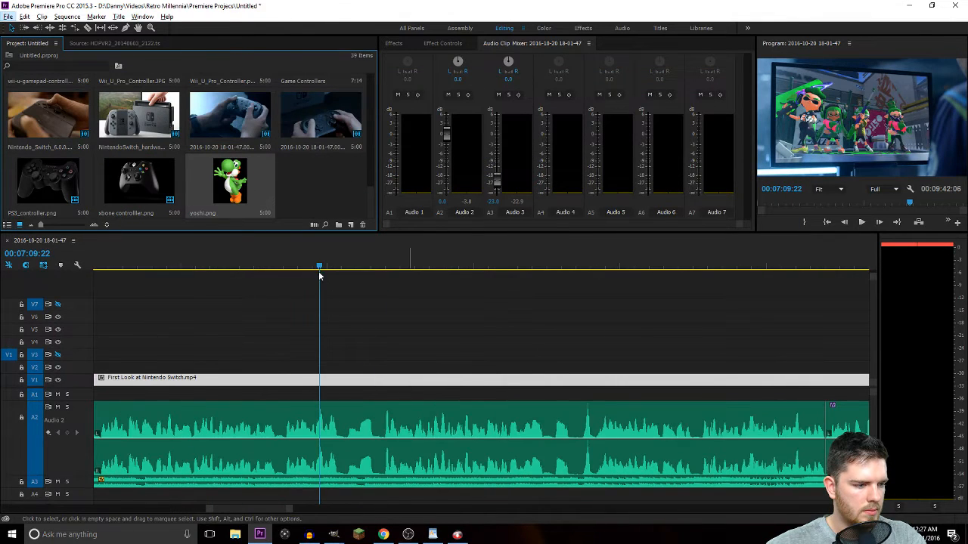
left_click_drag(320, 276, 285, 271)
key("space")
left_click(287, 271)
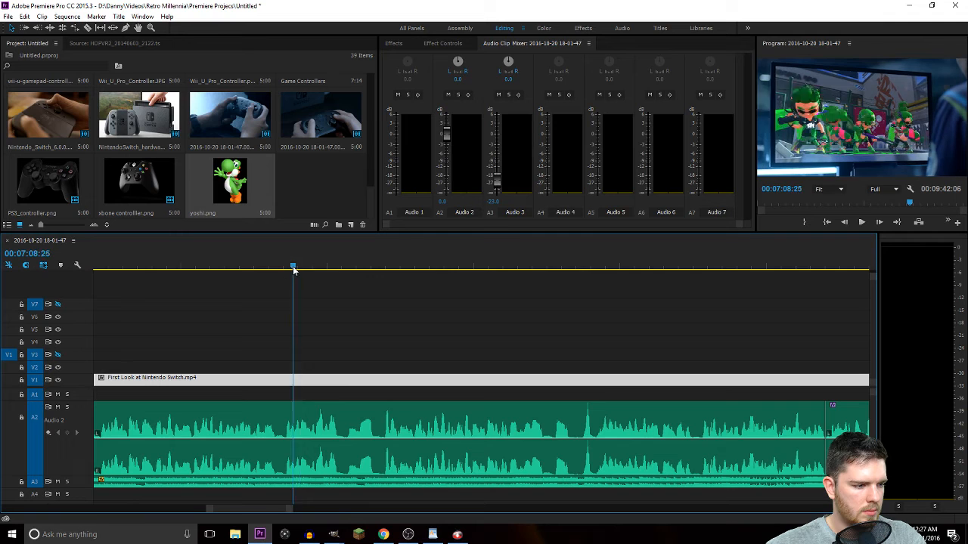
left_click_drag(234, 189, 291, 369)
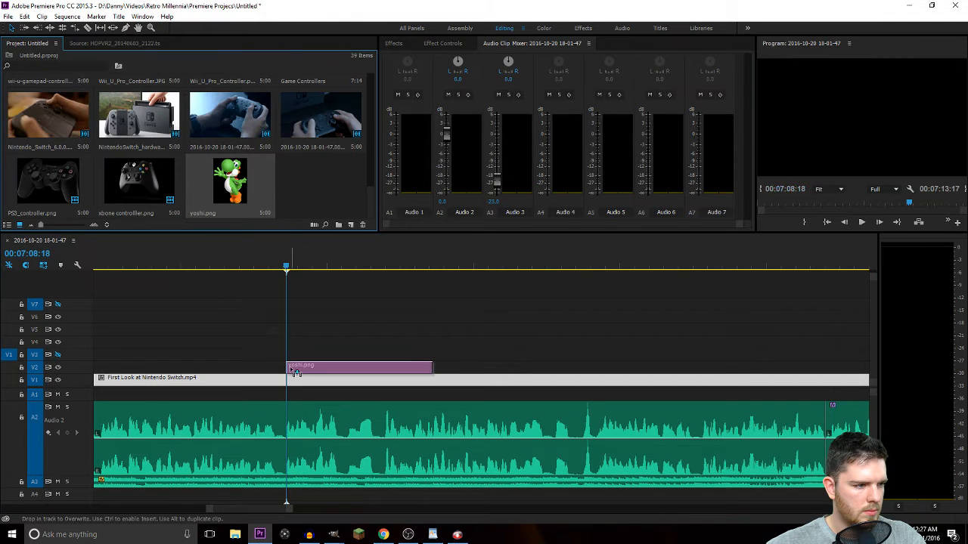
Scale yoshi.png to 71 and place it off-screen at position 2243, 668 with a starting position keyframe at 00:07:08:18.
left_click(442, 43)
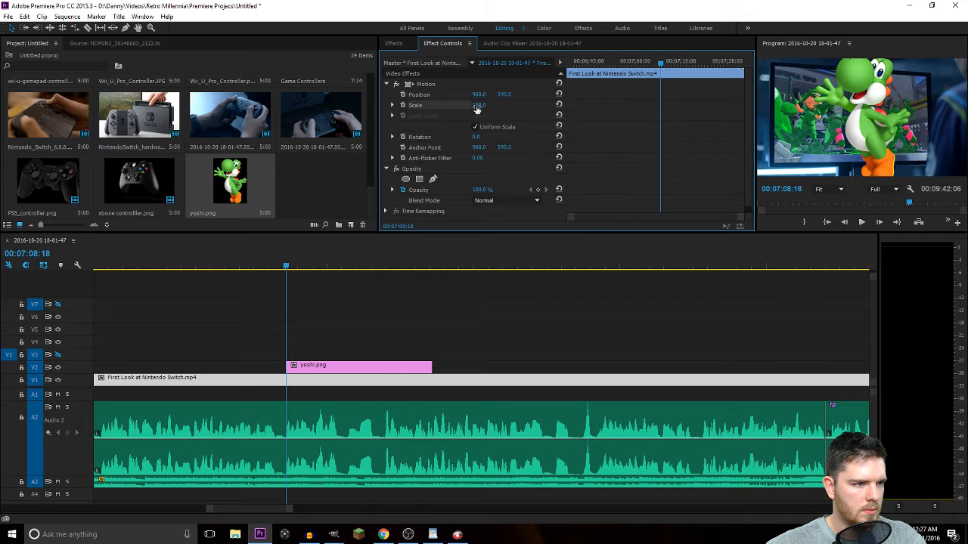
left_click_drag(476, 108, 486, 106)
key("ctrl+z")
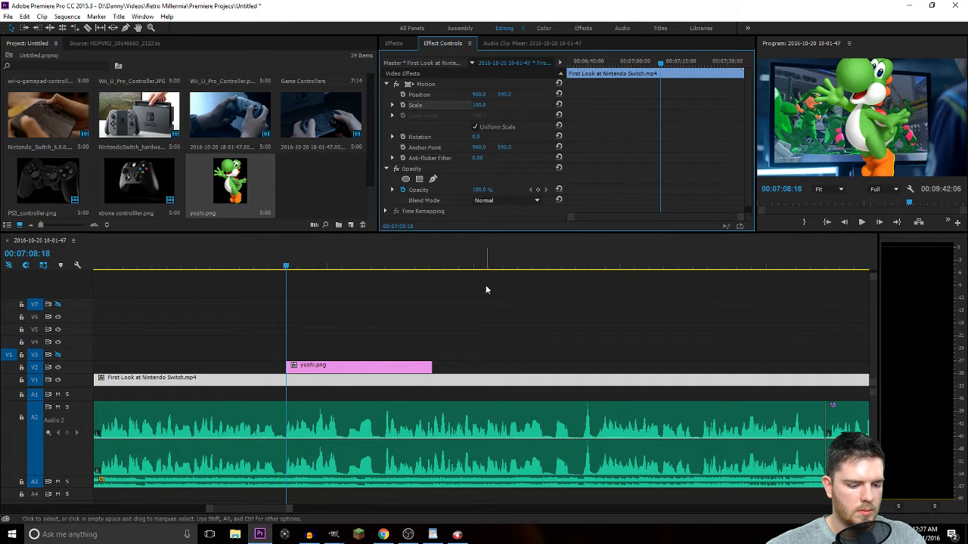
left_click(360, 368)
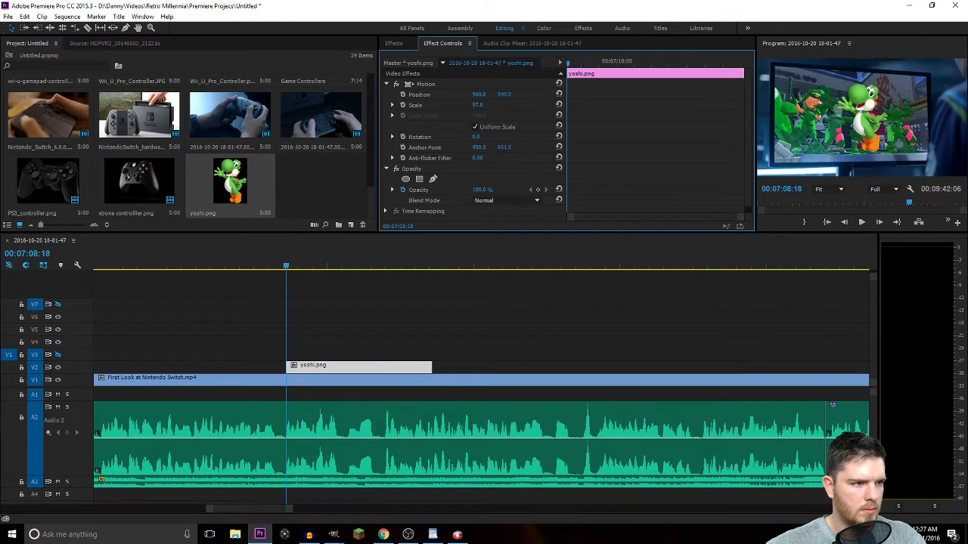
left_click_drag(482, 96, 590, 95)
left_click_drag(478, 97, 495, 97)
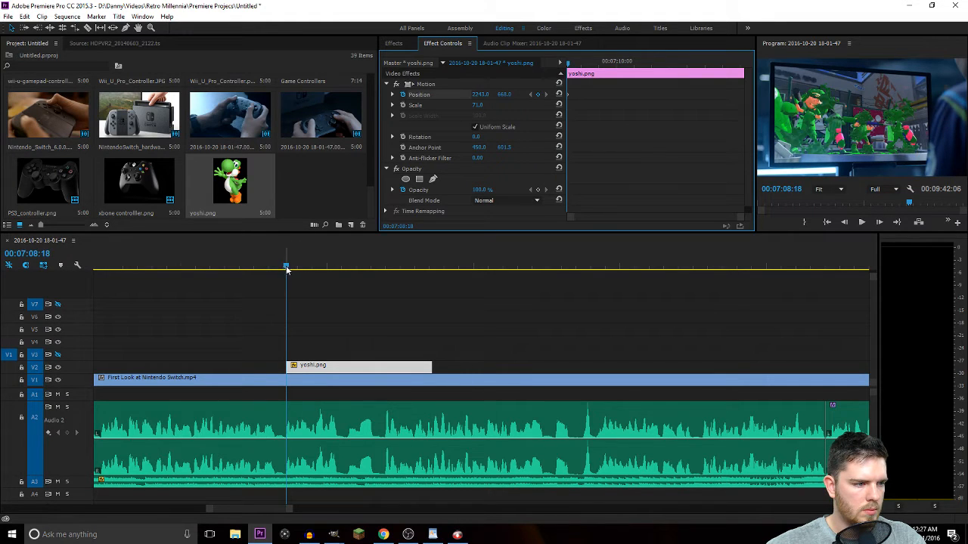
Add a position keyframe to yoshi.png at 00:07:09:17 with horizontal position 1651 and set its temporal interpolation to Ease In.
left_click_drag(285, 269, 314, 267)
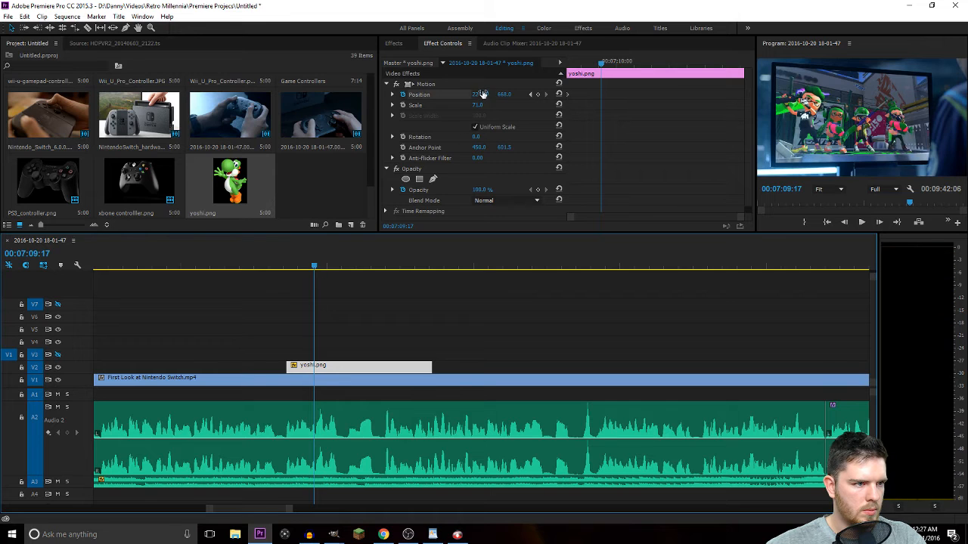
left_click_drag(482, 94, 455, 94)
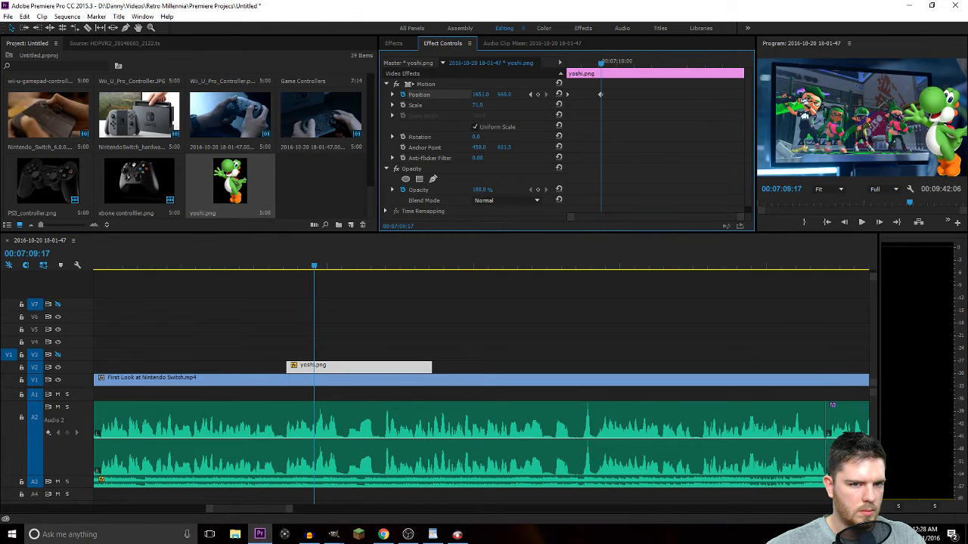
right_click(600, 95)
mouse_move(633, 180)
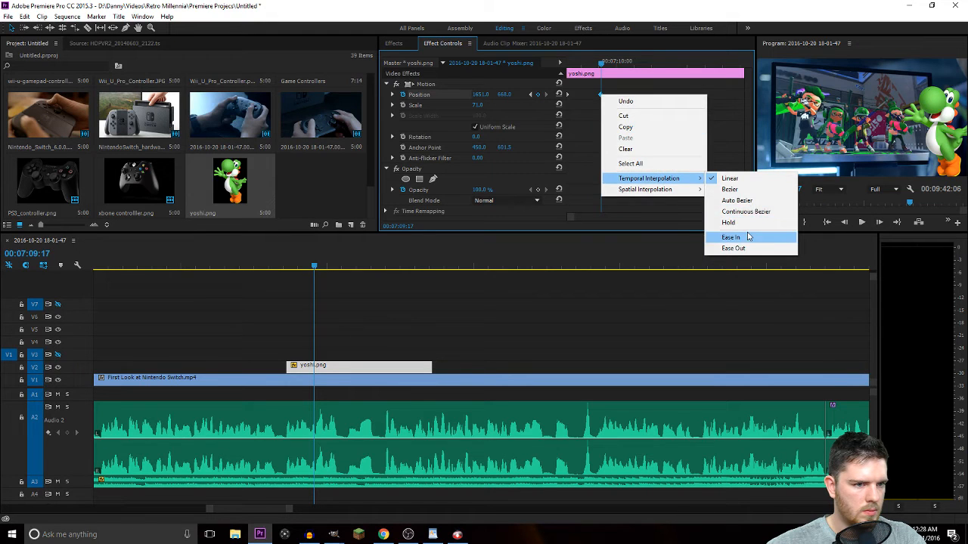
left_click(748, 237)
Keyframe the opacity of yoshi.png from 100% at 00:07:12:15 to 0% at the clip's end, 00:07:13:18.
left_click_drag(314, 266, 400, 275)
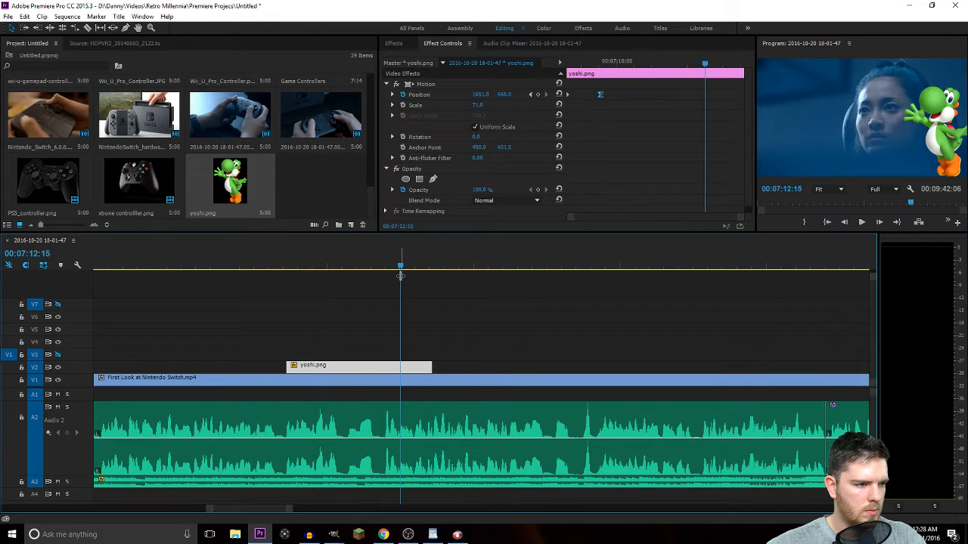
left_click(477, 190)
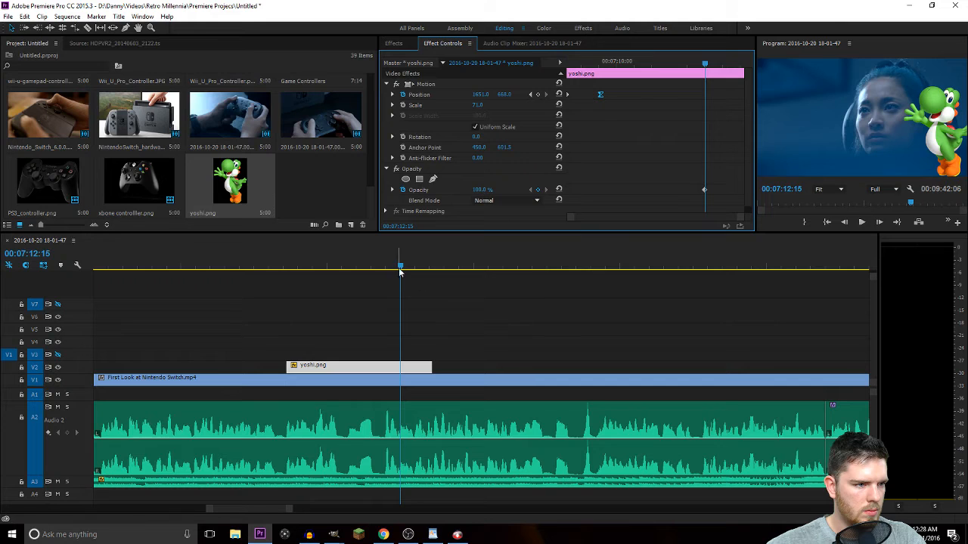
left_click_drag(707, 64, 743, 64)
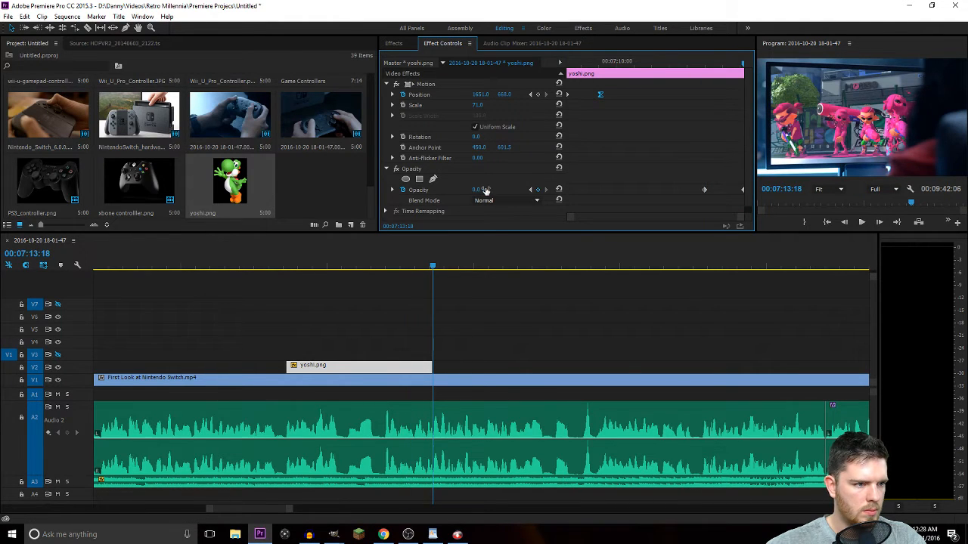
Play yoshi.png against the voice-over and trim its end to 00:07:11:20.
left_click(285, 268)
key("space")
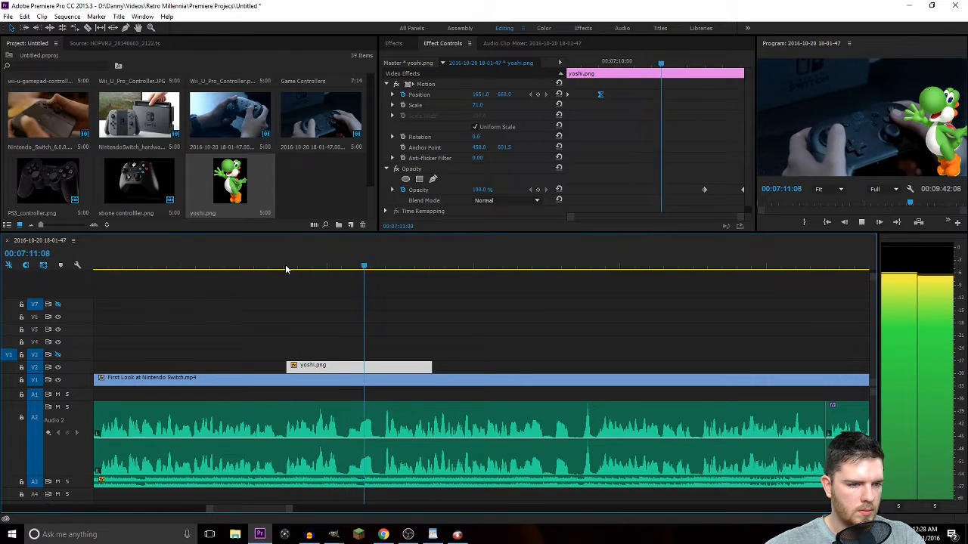
key("space")
left_click_drag(429, 368, 375, 368)
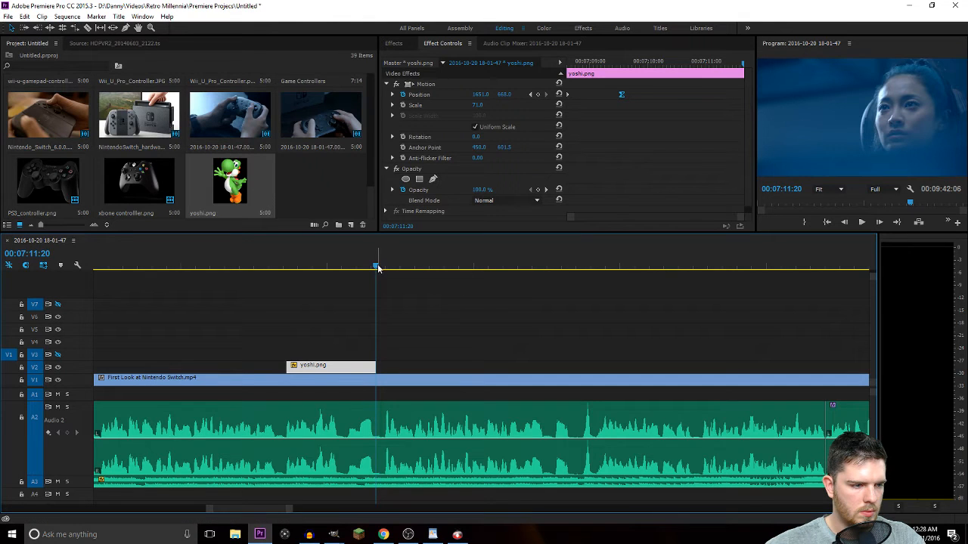
Fade out the shortened yoshi.png by keyframing opacity from 100% at 00:07:10:22 to 0% at 00:07:11:20.
left_click_drag(378, 266, 348, 267)
left_click_drag(481, 189, 475, 189)
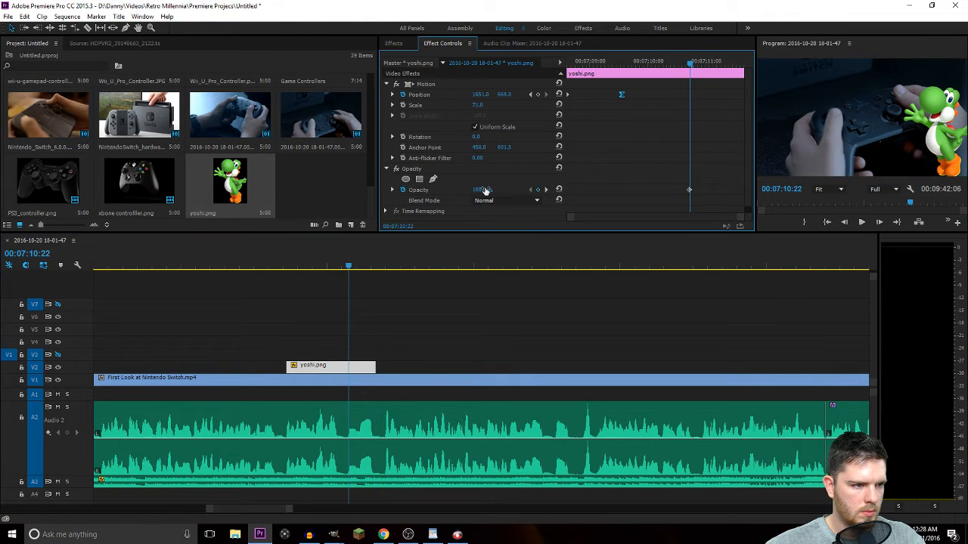
left_click_drag(692, 64, 747, 70)
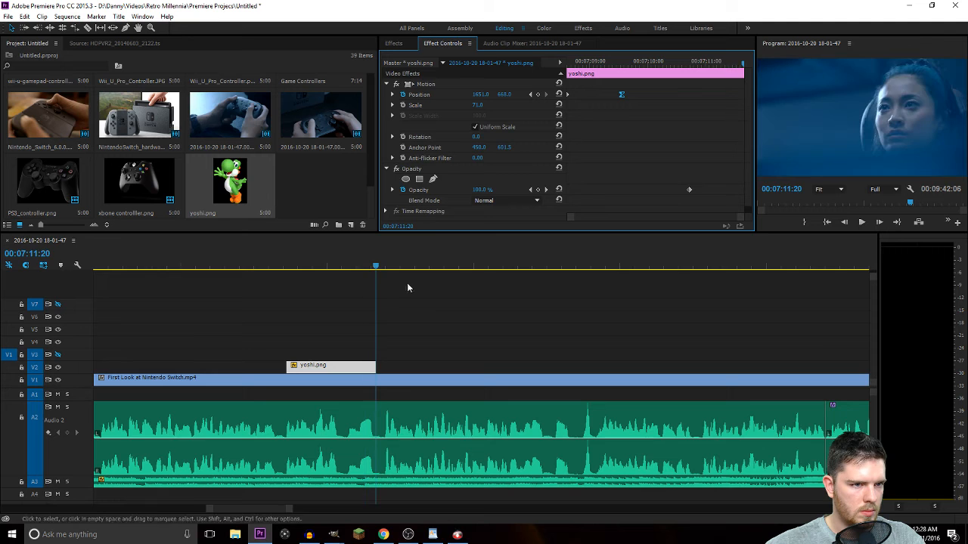
Play back the yoshi animation and the rest of the trailer clip up to its closing logo and legal text.
left_click(282, 265)
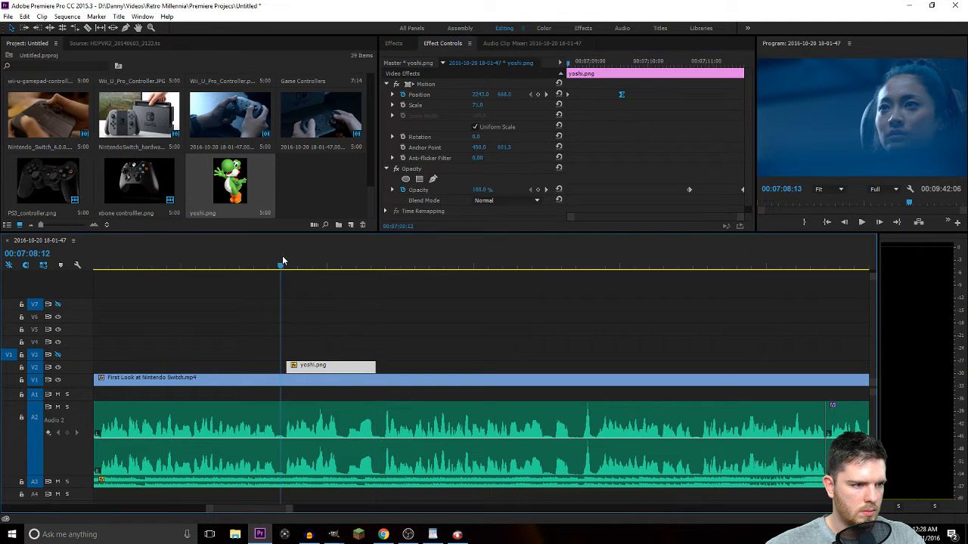
key("space")
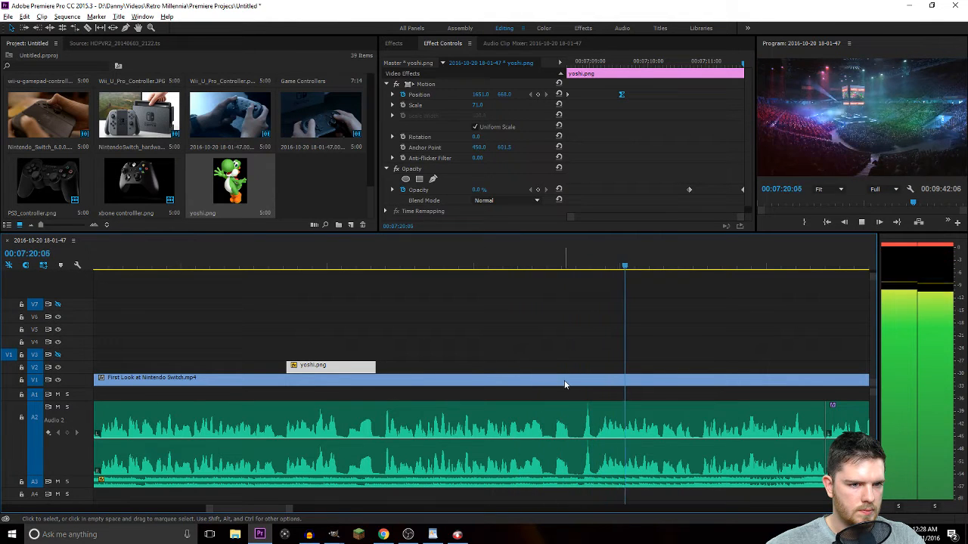
key("minus")
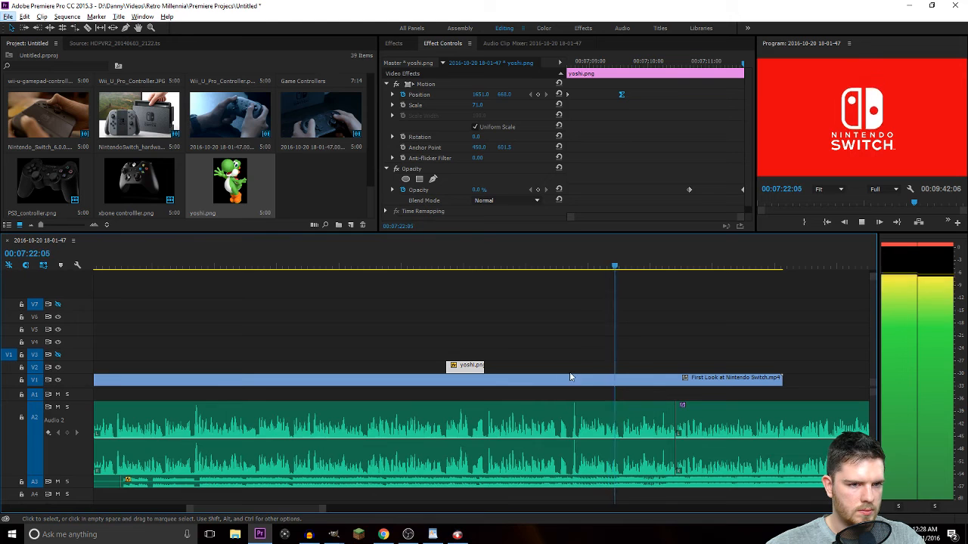
key("space")
left_click(624, 268)
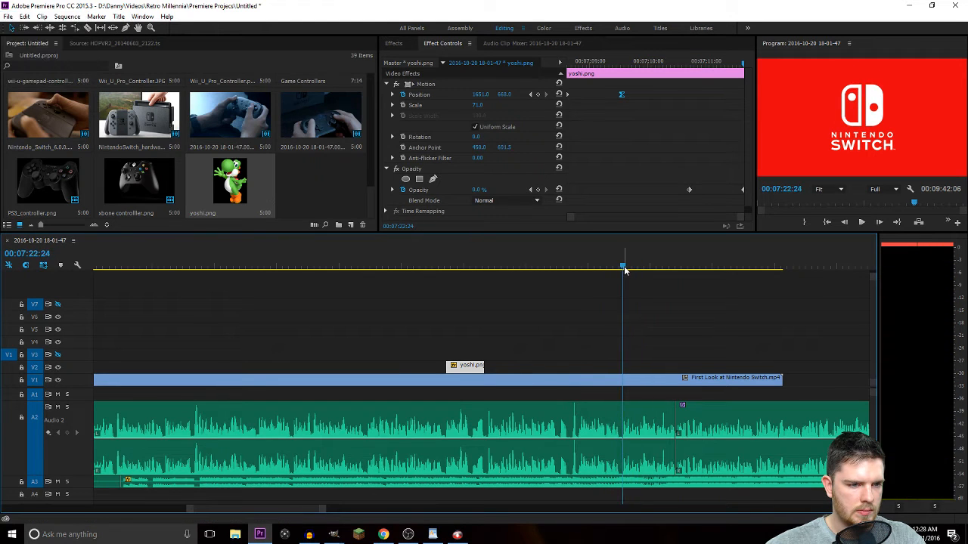
key("space")
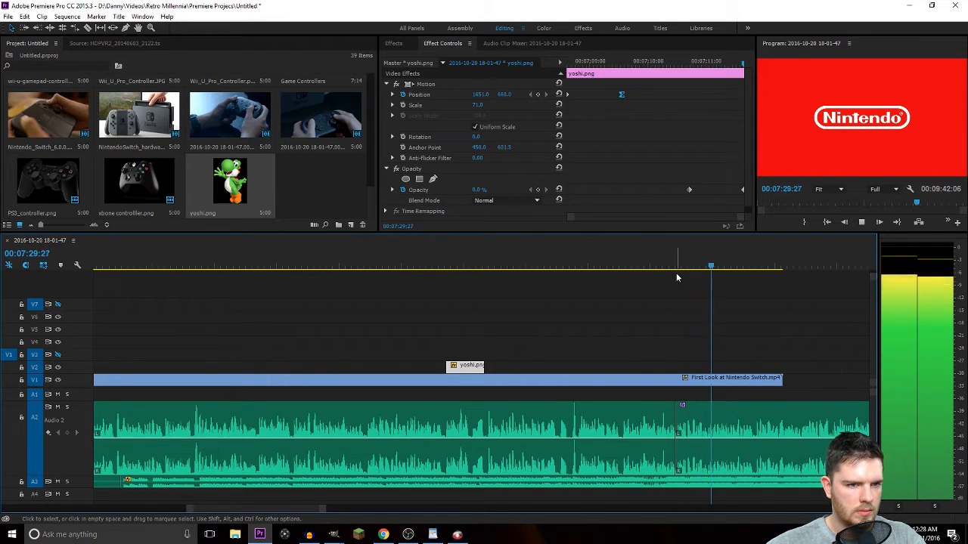
key("space")
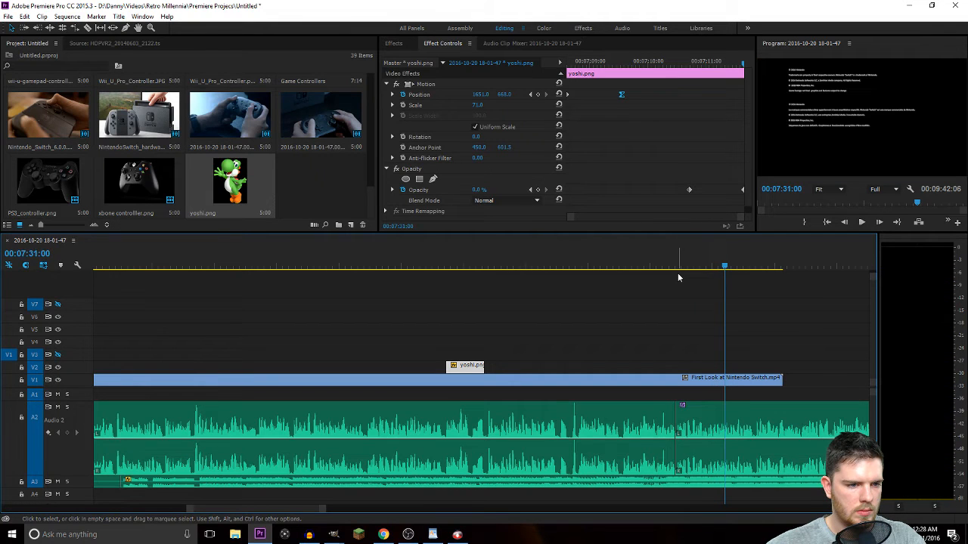
Split the V1 trailer clip at 00:07:30:20, where the legal text starts, and delete the part after the cut.
key("Left")
key("Left")
key("Left")
key("Left")
key("Left")
key("Left")
key("Left")
key("Left")
key("Left")
key("Left")
key("Left")
key("Left")
key("Left")
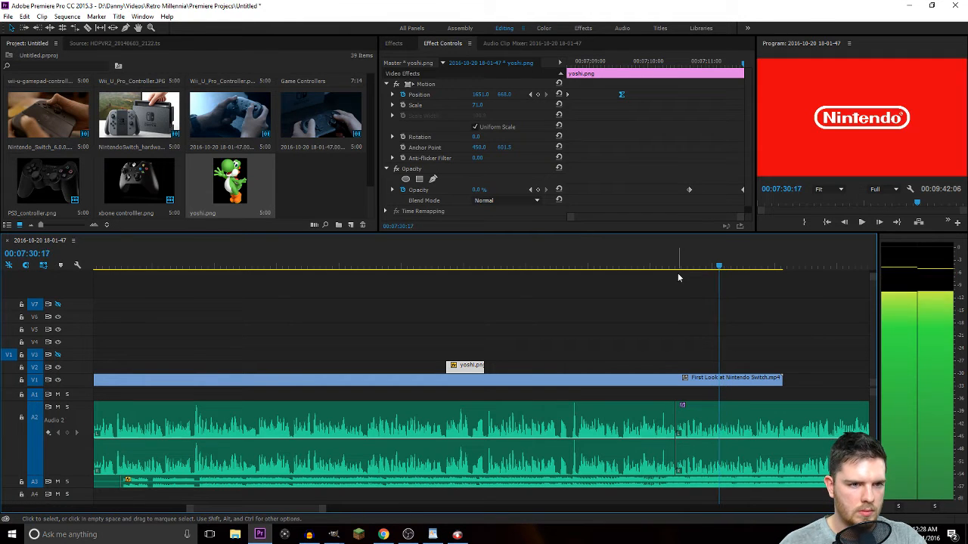
key("Right")
key("Right")
key("Right")
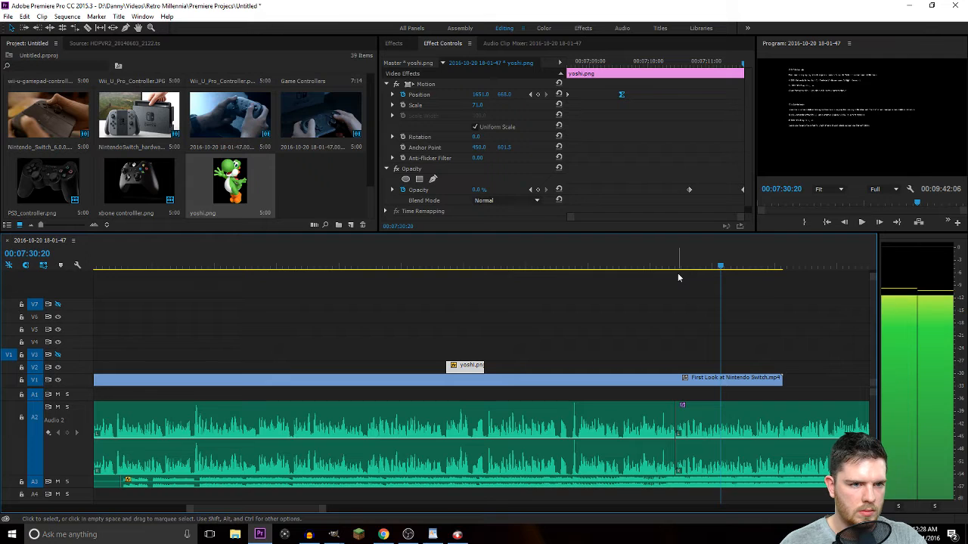
key("c")
left_click(720, 378)
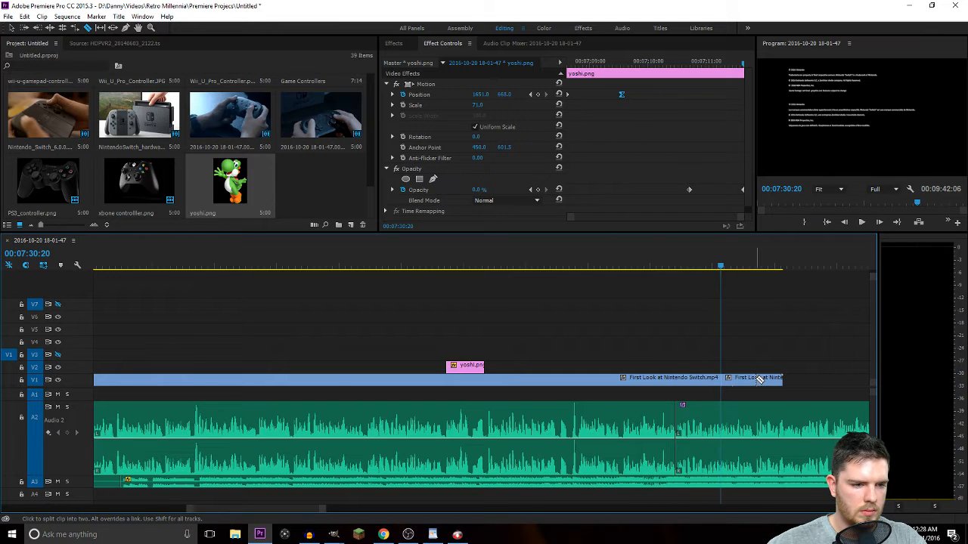
key("v")
left_click(756, 378)
key("Delete")
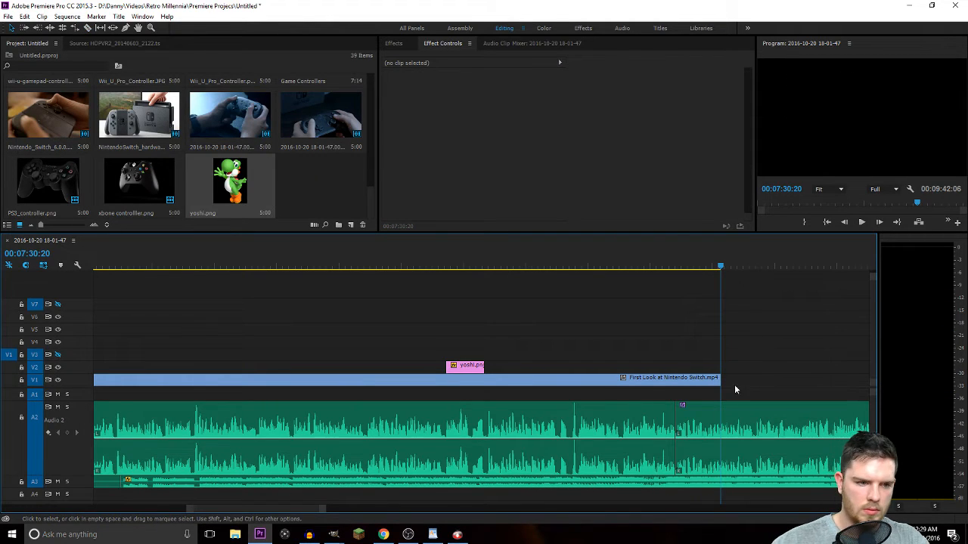
Copy the V1 trailer clip and paste the duplicate directly after it at 00:07:30:20.
left_click(526, 378)
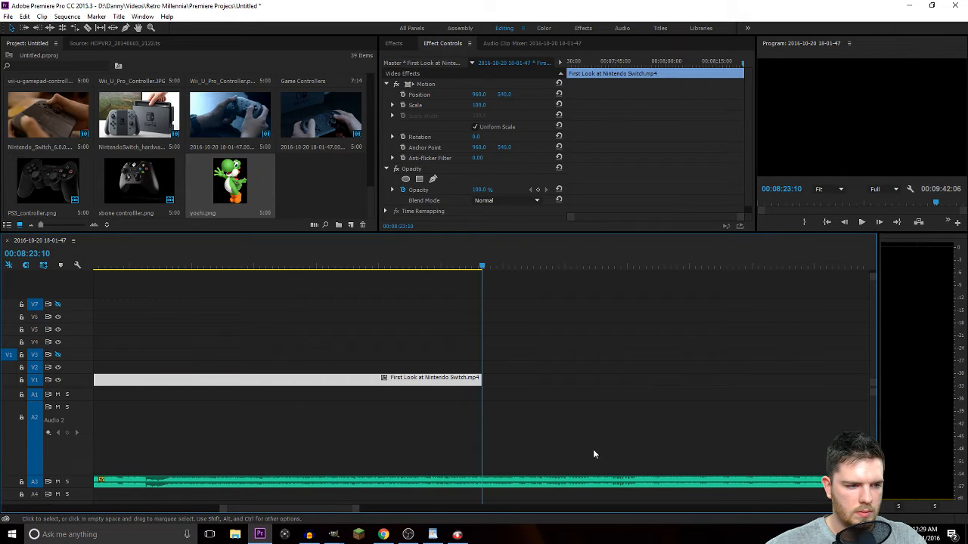
key("ctrl+z")
key("ctrl+z")
key("ctrl+z")
Trim the start of the pasted trailer clip to 00:07:33:27 and close the gap to the preceding clip.
left_click(251, 267)
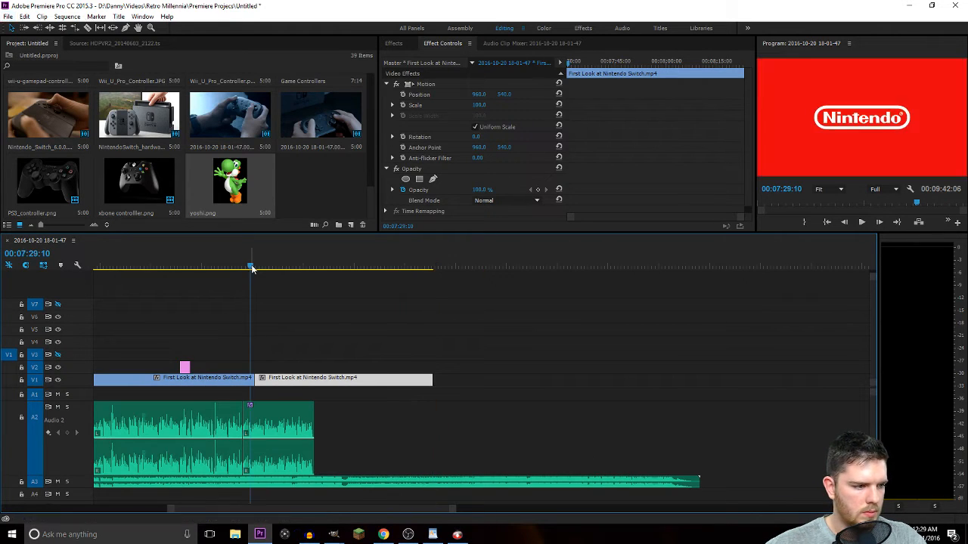
key("space")
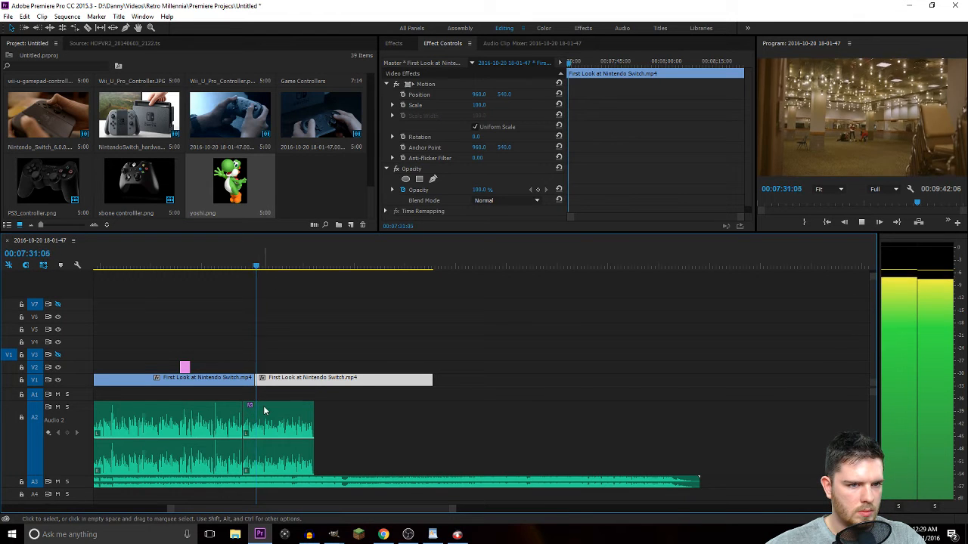
scroll(272, 363, "up", 2)
mouse_move(301, 266)
left_mouse_down()
mouse_move(335, 267)
mouse_move(302, 267)
mouse_move(319, 268)
left_mouse_up()
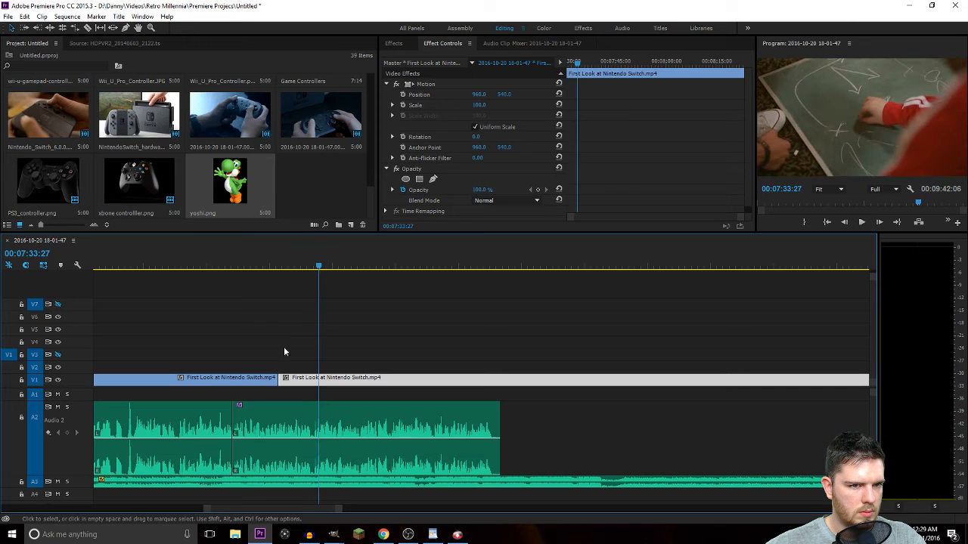
left_click_drag(298, 384, 323, 383)
Play the pasted trailer clip against the voice-over and trim its end to match the end of the A2 audio.
left_click_drag(314, 268, 266, 268)
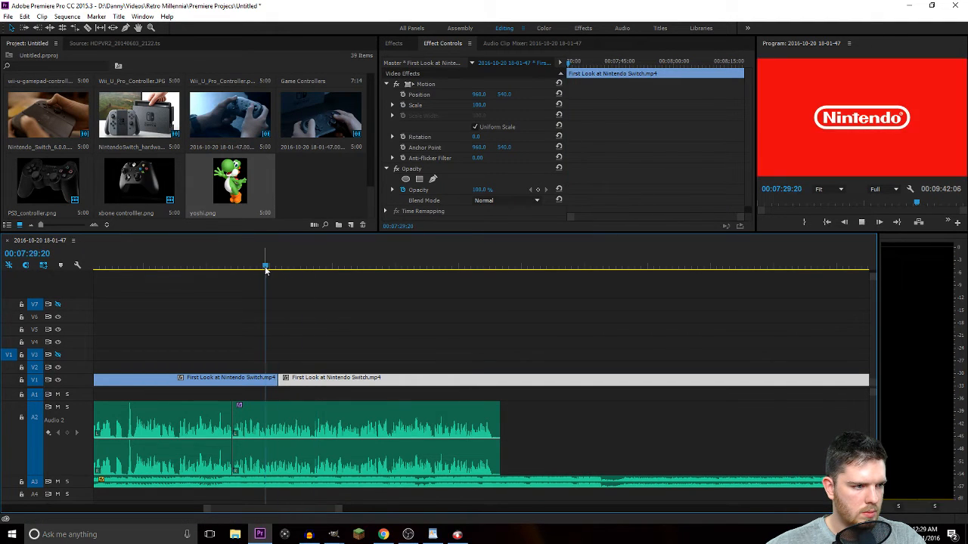
key("space")
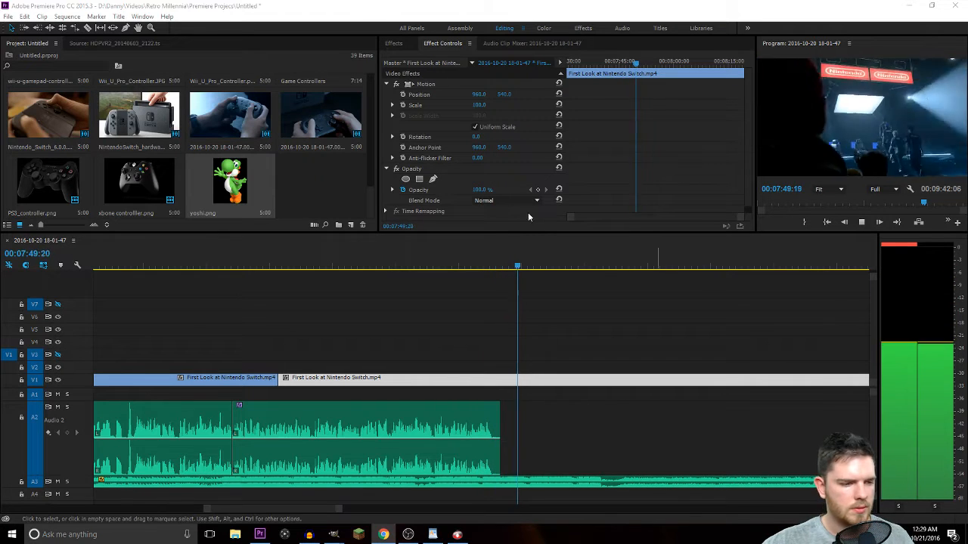
left_click(472, 263)
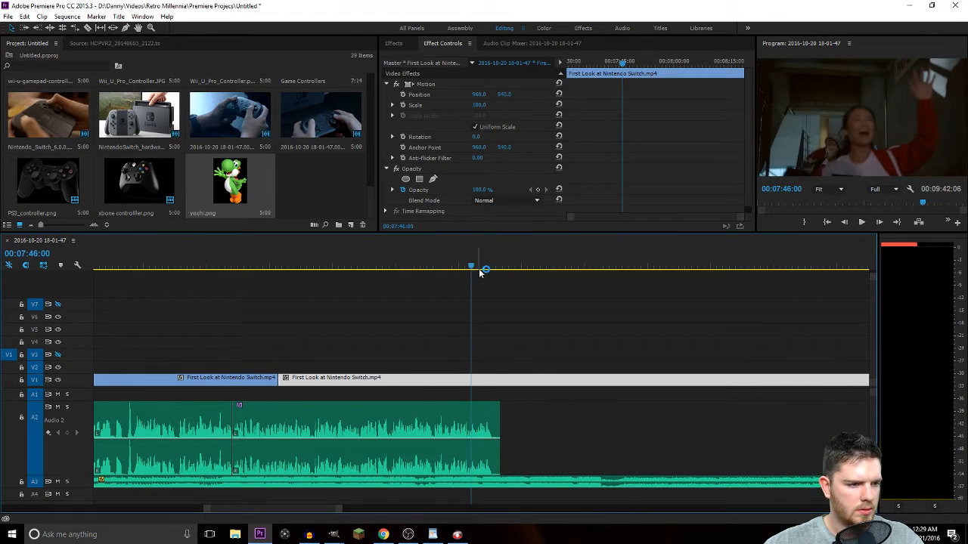
mouse_move(472, 270)
left_mouse_down()
mouse_move(502, 266)
mouse_move(486, 269)
left_mouse_up()
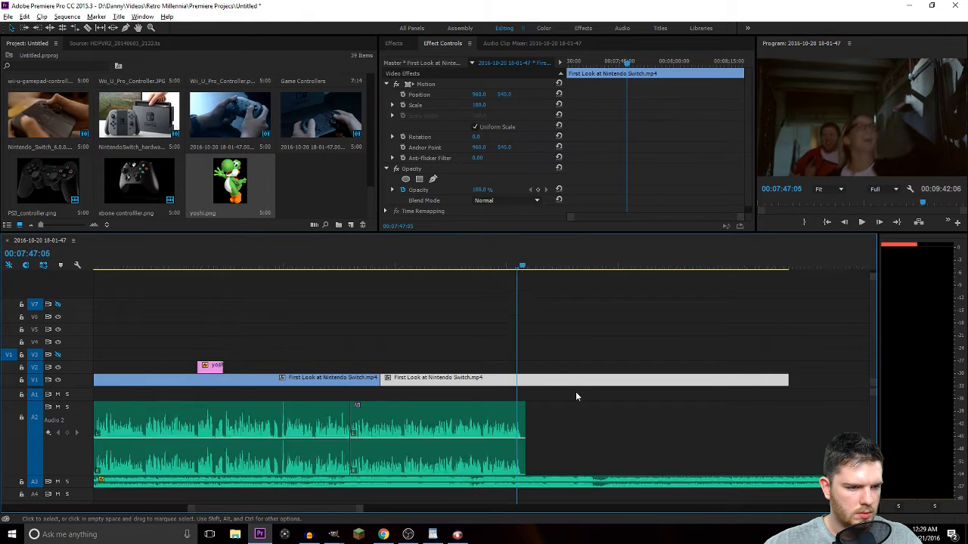
left_click_drag(726, 380, 538, 380)
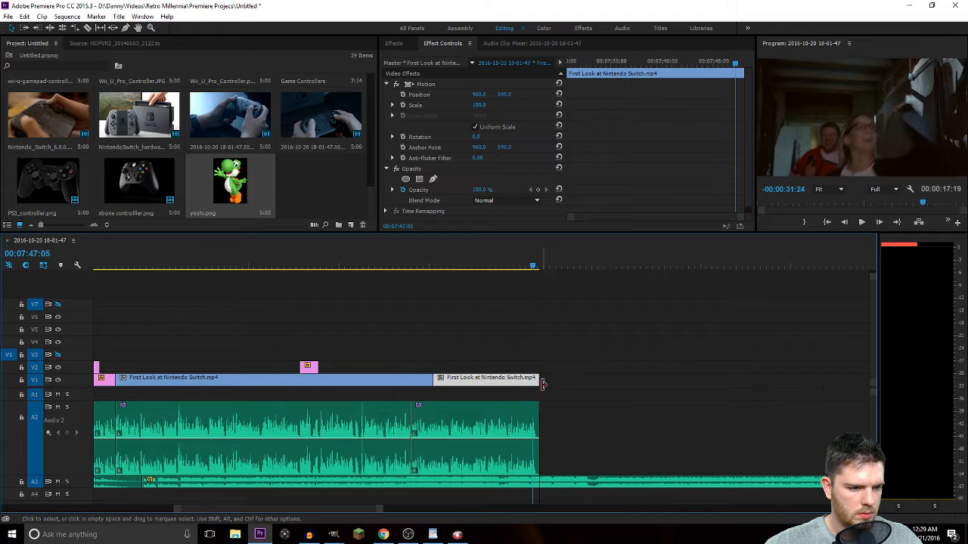
Keyframe a fade-out on the last V1 trailer clip, from 100% opacity at 00:07:47:05 to 0% at its end at 00:07:48:09.
key("equal")
scroll(536, 394, "up", 3)
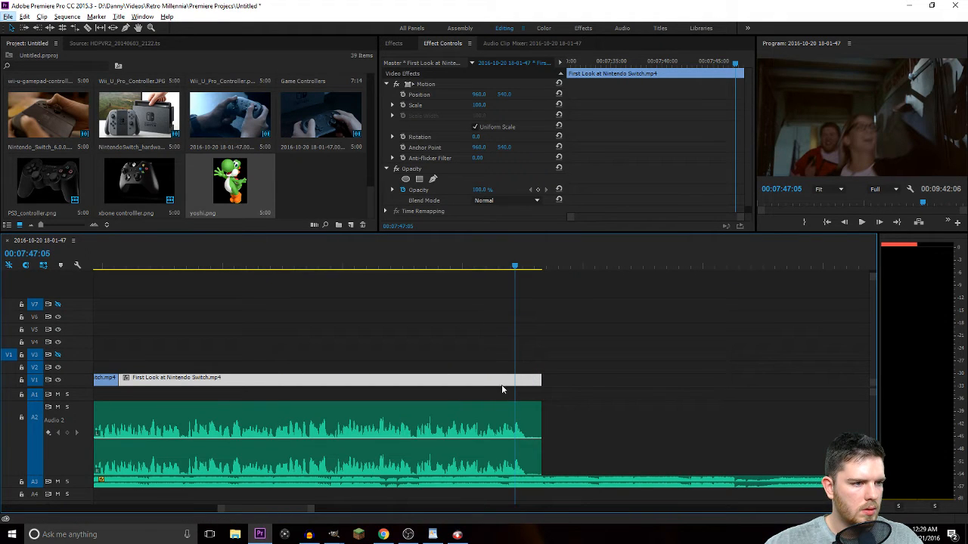
left_click(467, 190)
type("0")
key("Return")
key("ctrl+z")
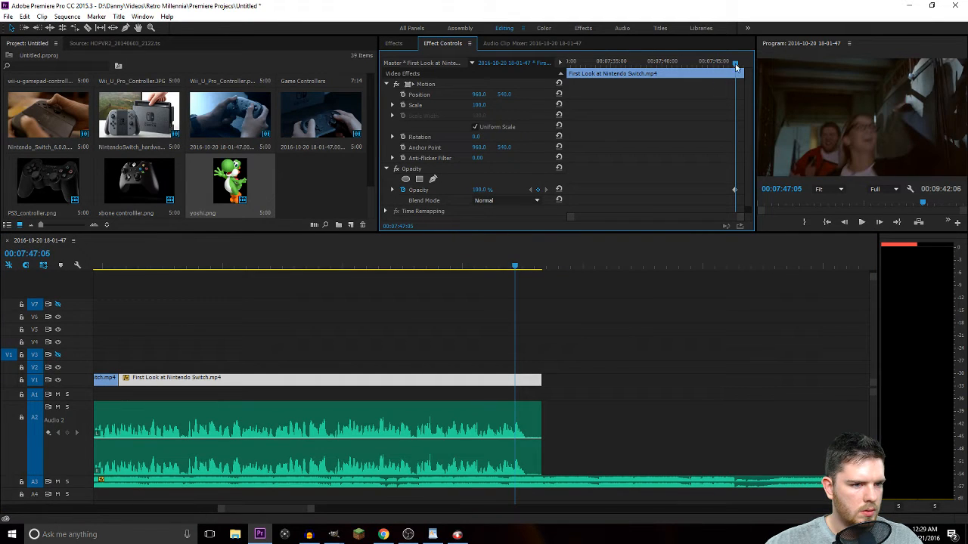
left_click_drag(737, 68, 816, 69)
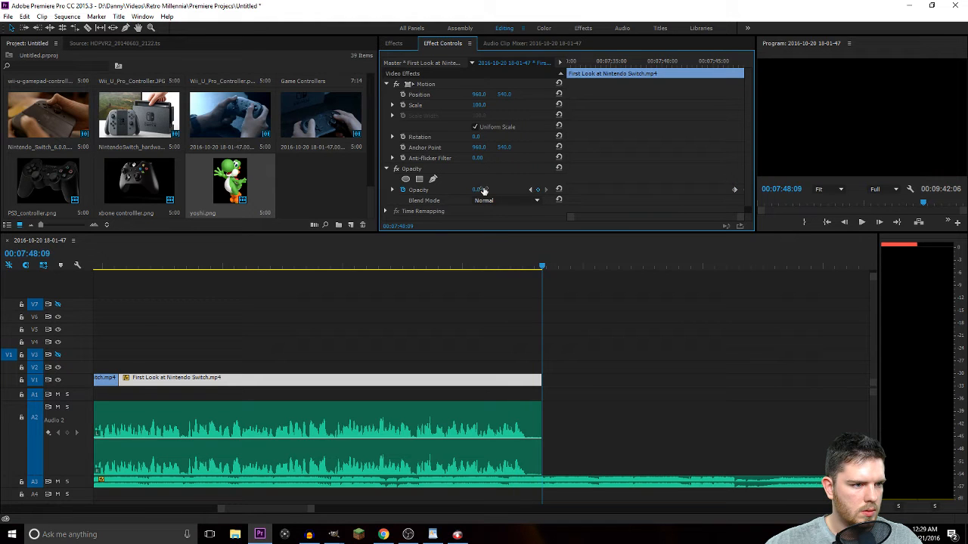
left_click_drag(370, 194, 382, 75)
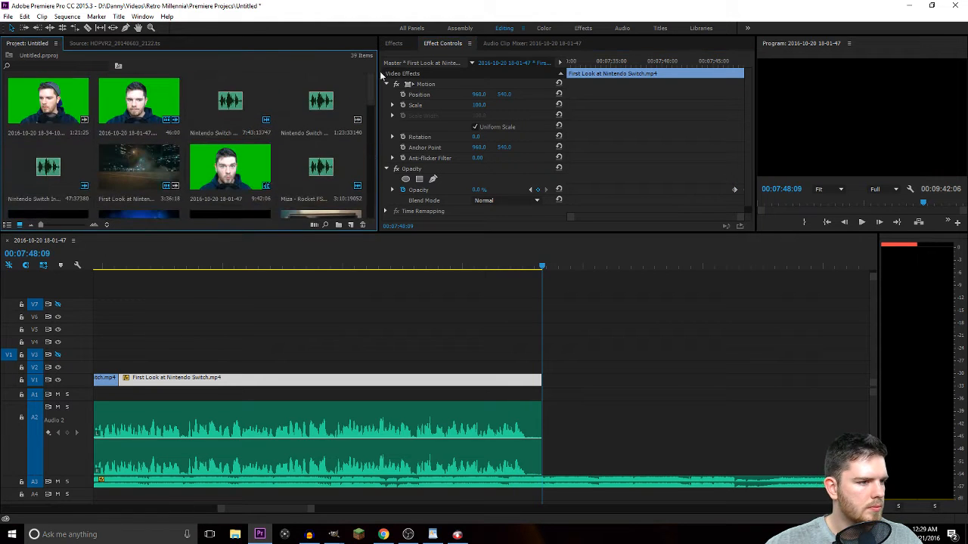
left_click_drag(45, 98, 566, 391)
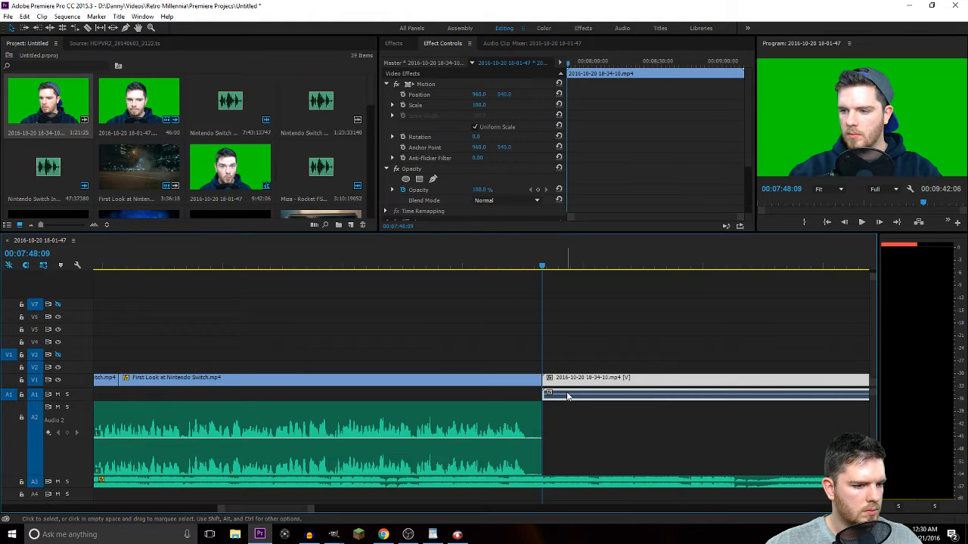
right_click(567, 396)
left_click(611, 193)
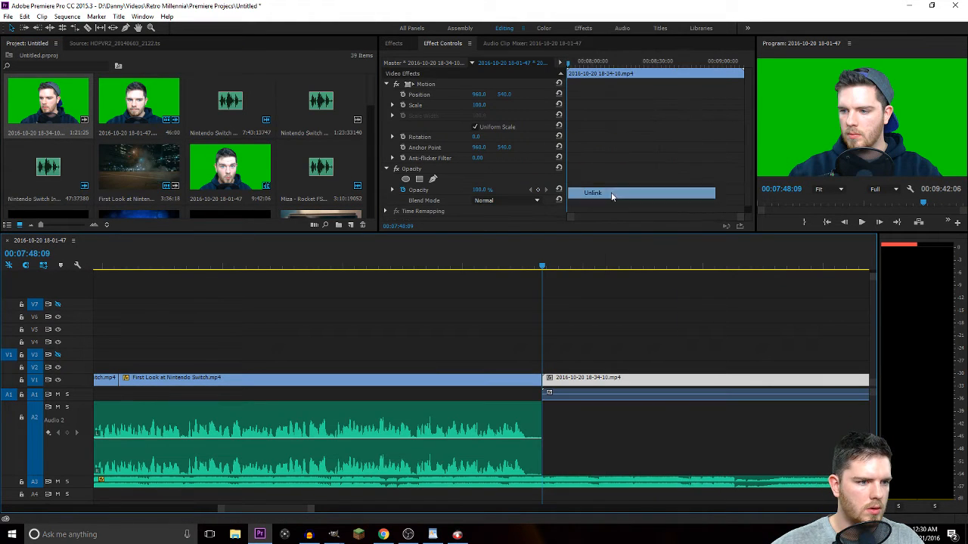
left_click(606, 393)
key("Delete")
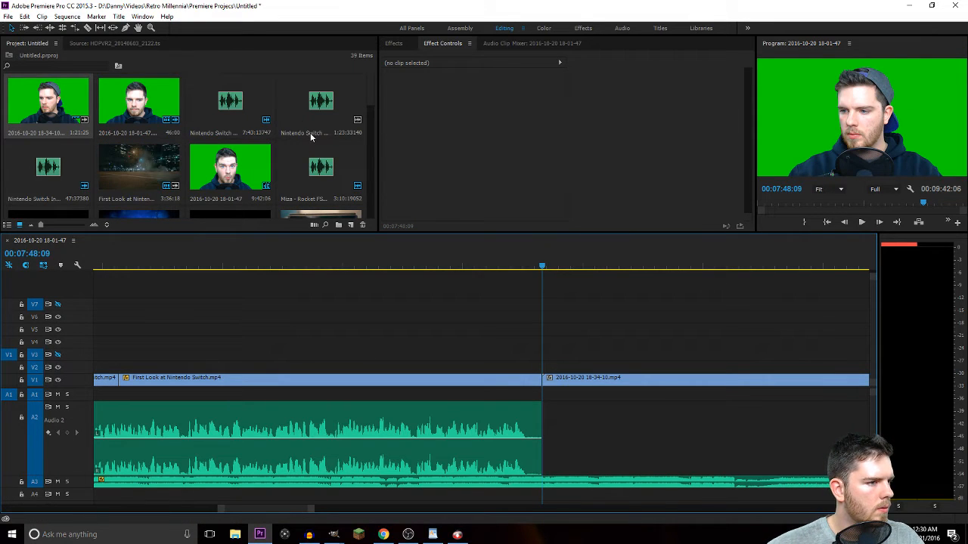
Place Nintendo Switch Closer.wav on A2 at 00:07:48:09 and locate the hand clap in the video at 00:07:56:26.
left_click_drag(310, 137, 553, 421)
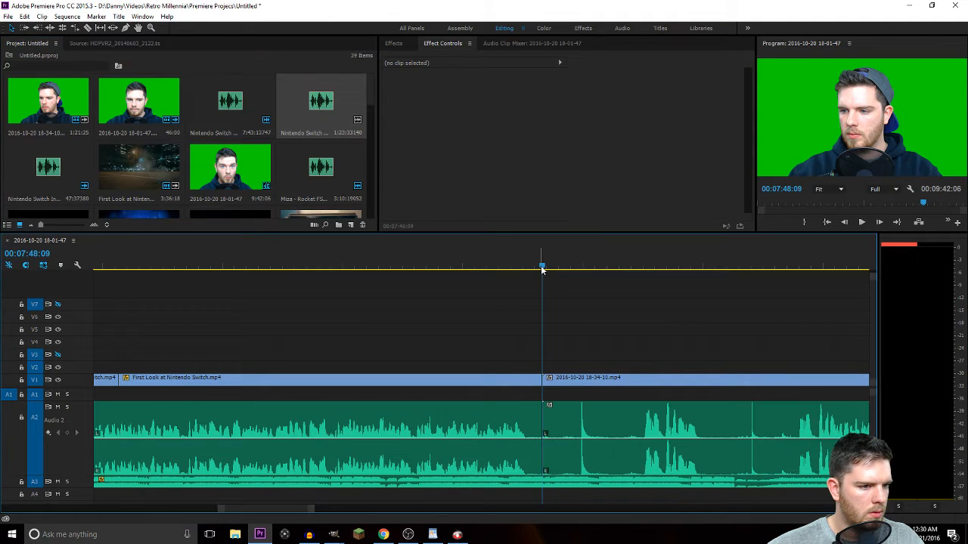
left_click_drag(541, 266, 748, 284)
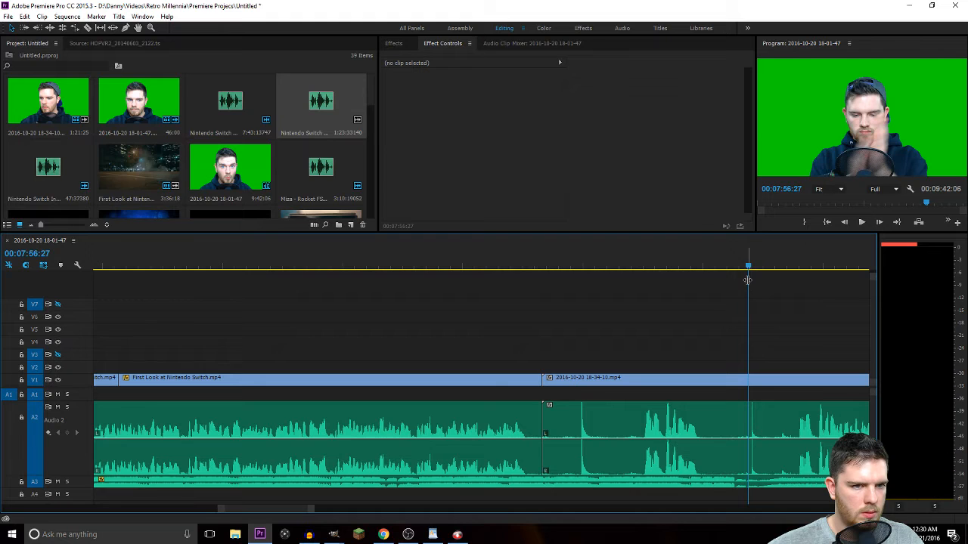
key("Right")
key("Right")
key("Right")
key("Right")
key("Left")
key("Left")
key("Left")
key("Left")
key("Left")
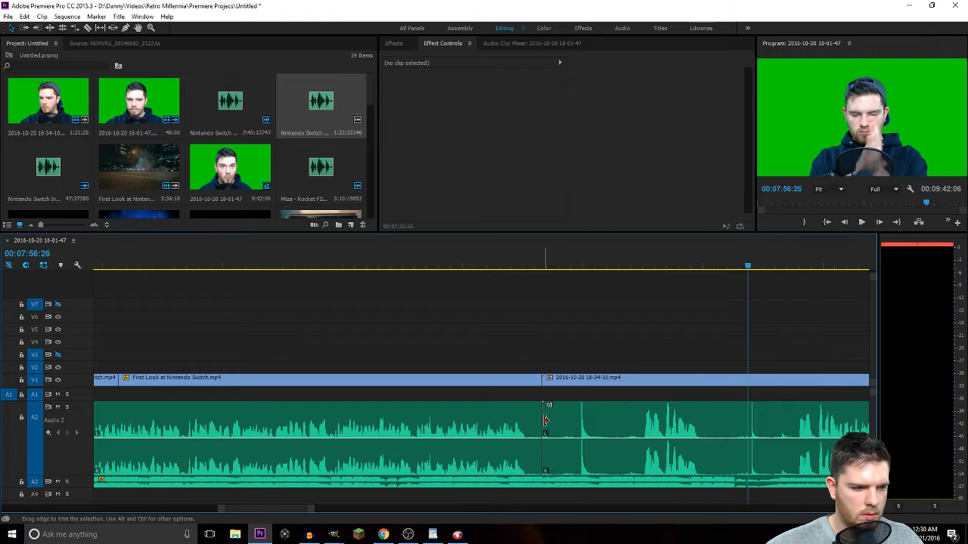
Trim the start of the closer audio to just before its clap spike and align the spike with the video clap at 00:07:56:26.
left_click_drag(543, 423, 752, 420)
scroll(746, 437, "up", 3)
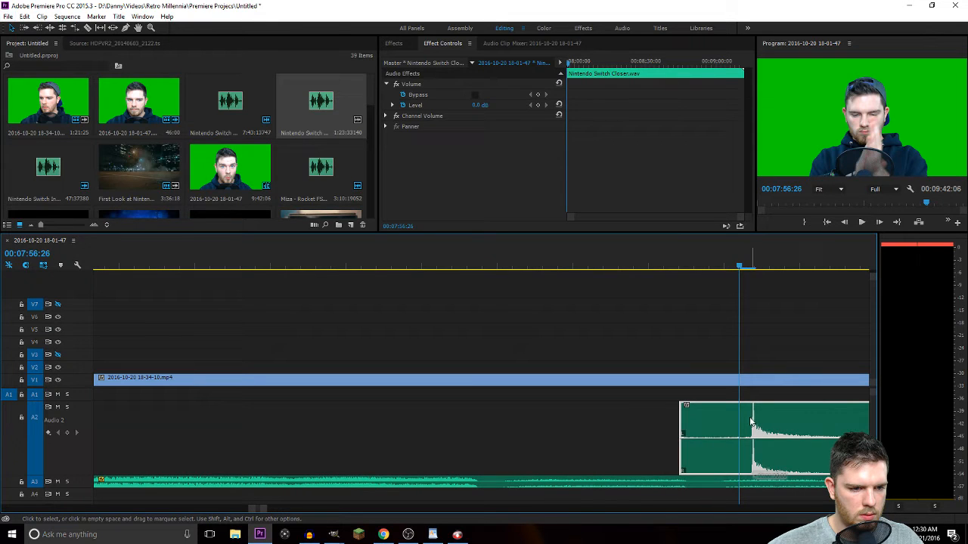
scroll(747, 445, "down", 5)
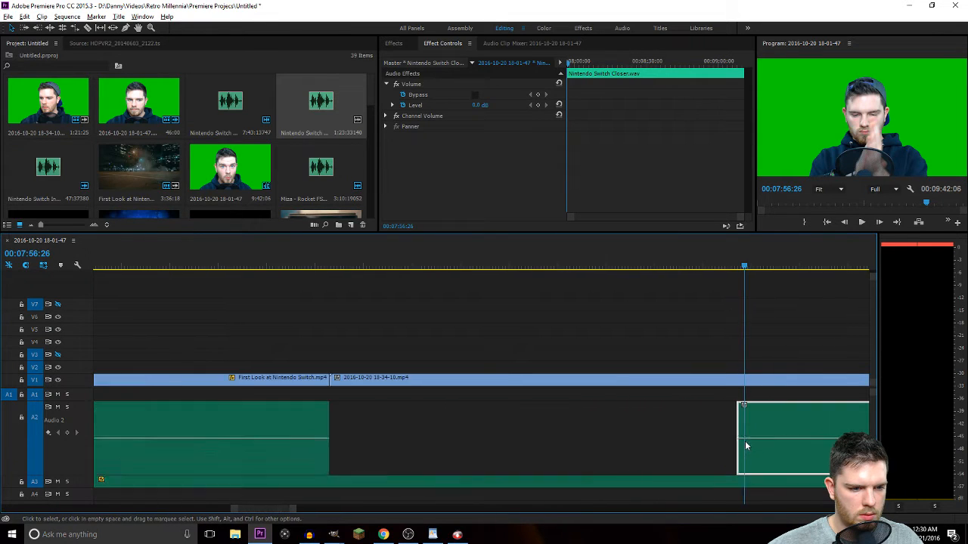
Trim the starts of the closer video and audio past the clap to the point just before the speech begins.
scroll(745, 446, "down", 3)
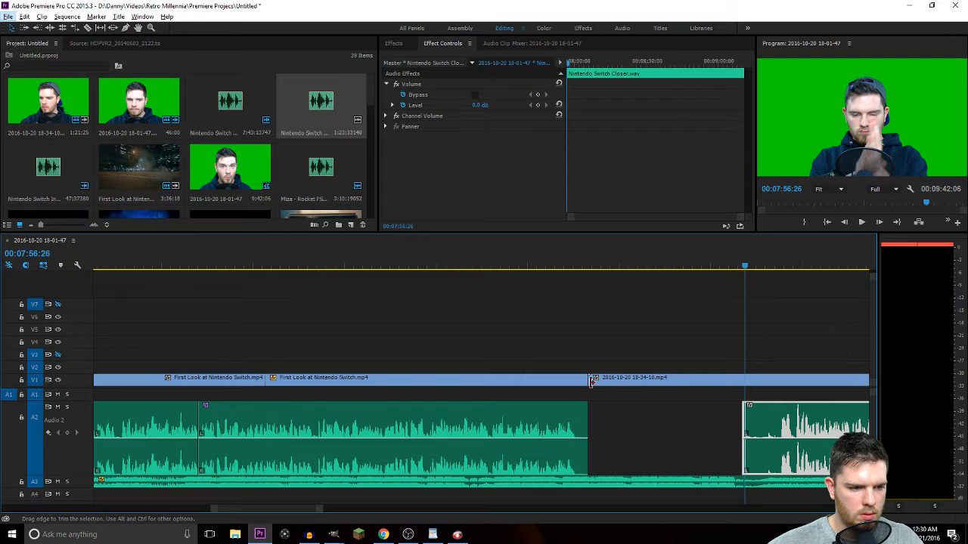
left_click_drag(591, 382, 778, 382)
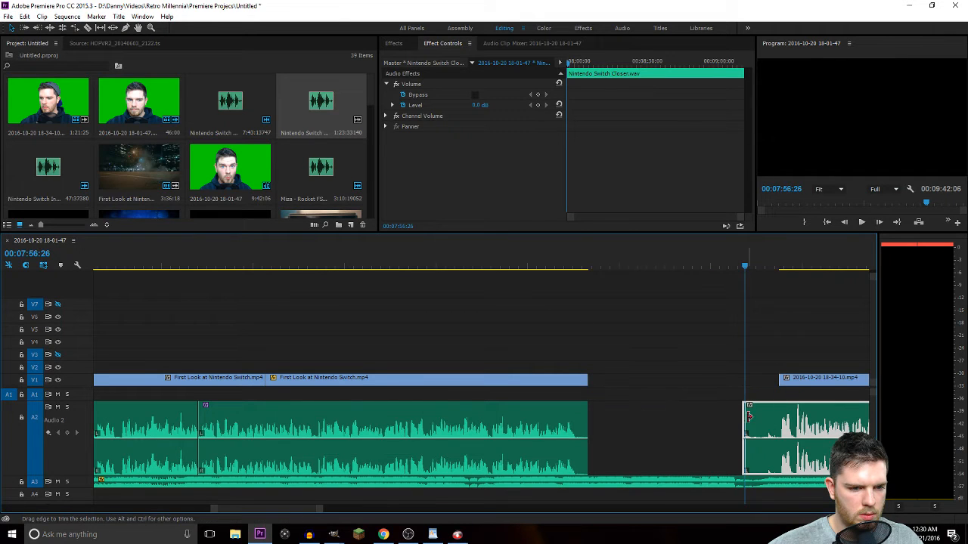
left_click_drag(749, 416, 779, 416)
scroll(782, 287, "up", 4)
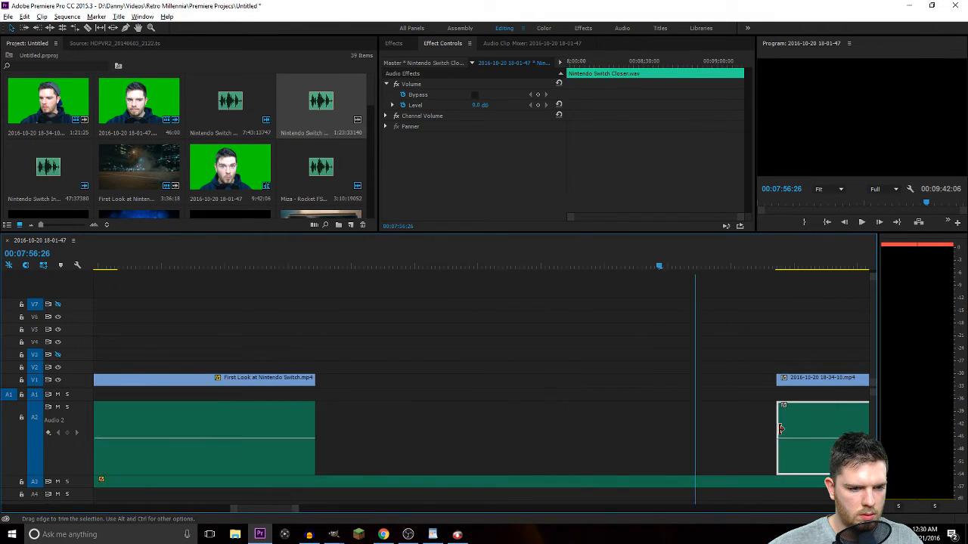
left_click(779, 266)
key("space")
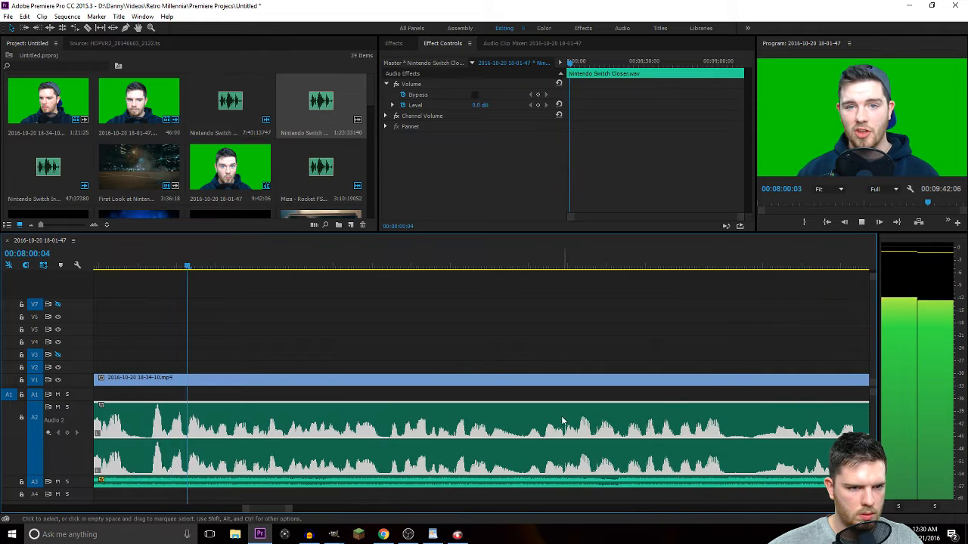
key("space")
mouse_move(278, 511)
left_mouse_down()
mouse_move(255, 512)
mouse_move(273, 502)
left_mouse_up()
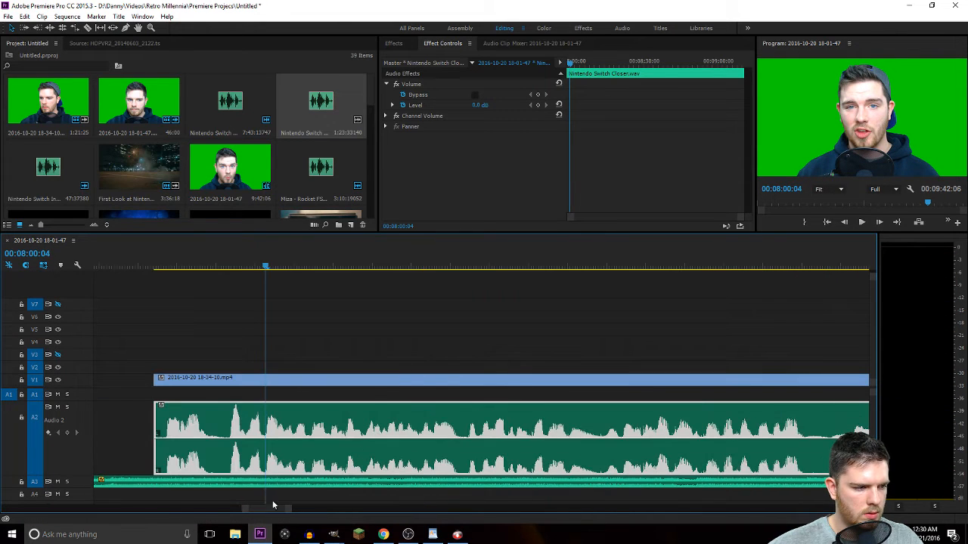
left_click_drag(159, 414, 166, 415)
left_click_drag(155, 380, 164, 381)
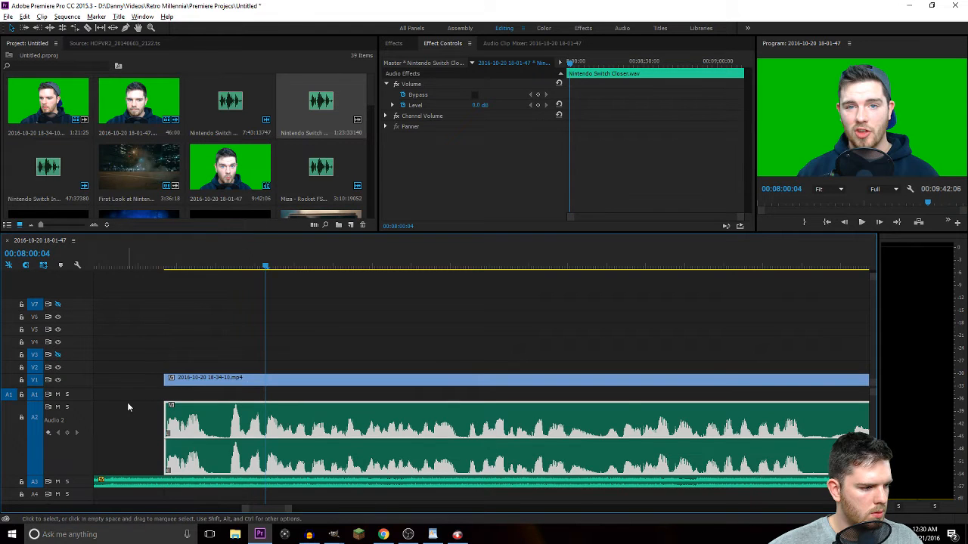
Move the closer video and audio together against the end of the trailer clip to close the gap.
scroll(127, 406, "down", 4)
scroll(226, 498, "up", 5)
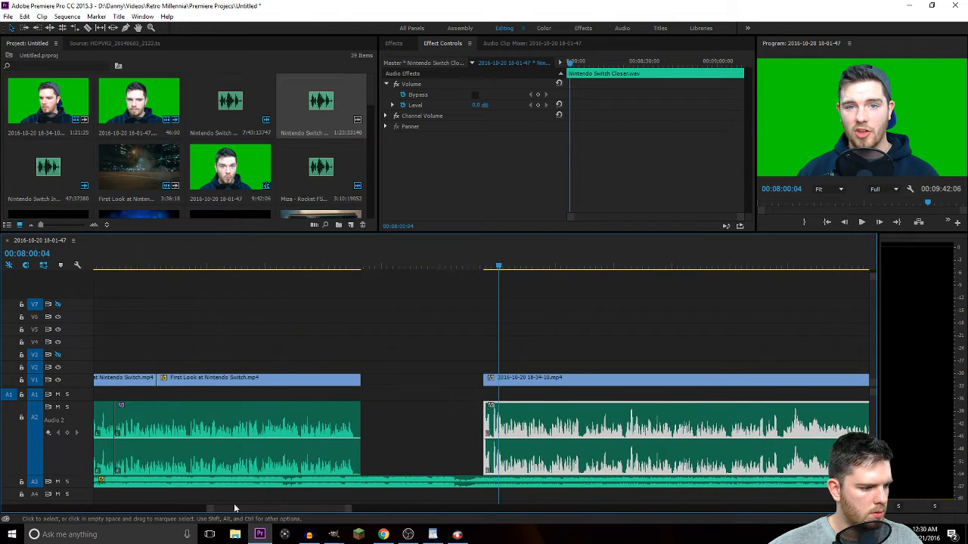
left_click(493, 380)
left_click_drag(514, 379, 394, 382)
Apply the Retro Voice Over preset to the closer audio and the Green Screen Retro preset to the closer video.
left_click(401, 45)
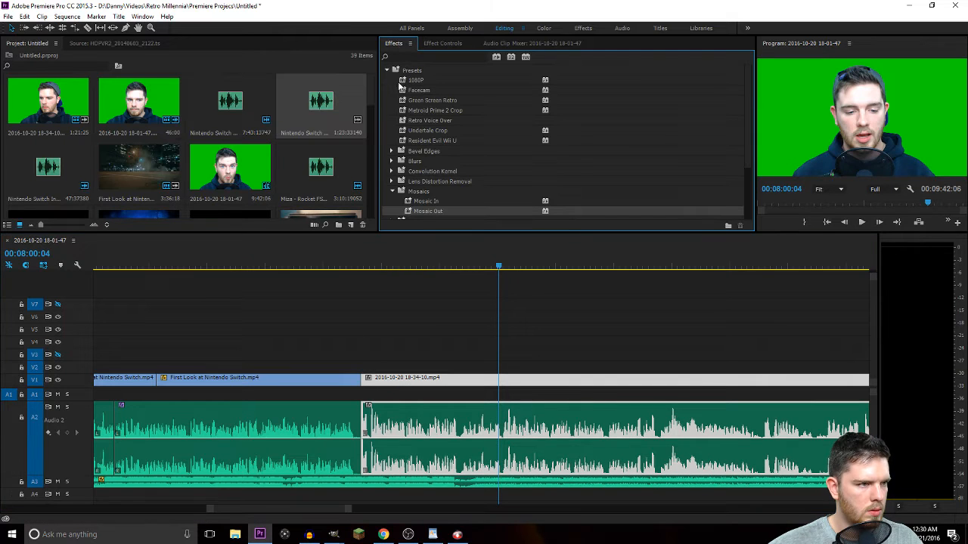
left_click(428, 121)
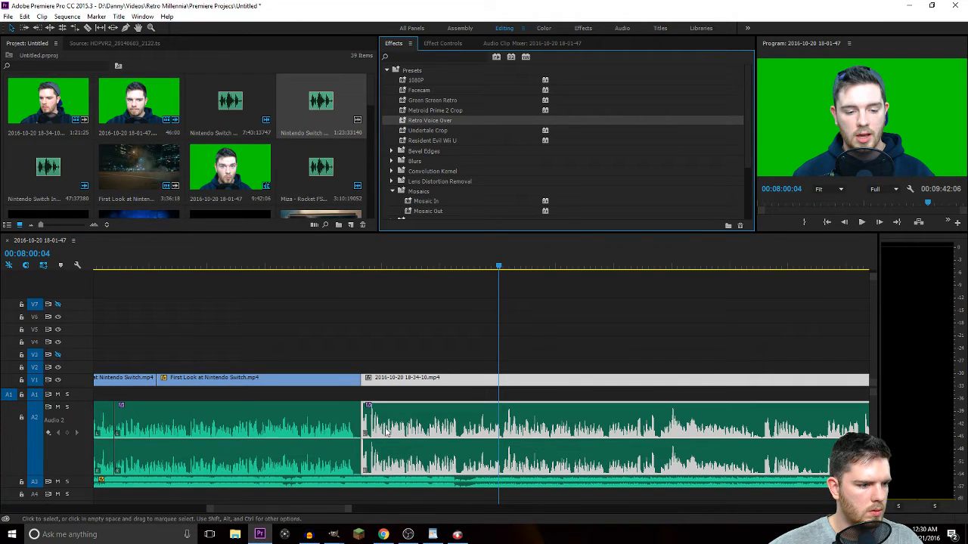
left_click(352, 265)
key("space")
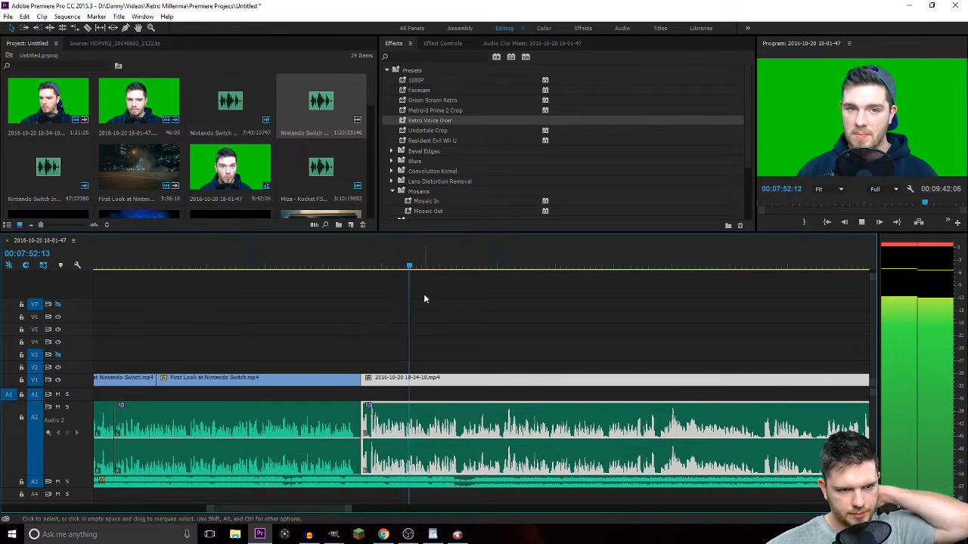
left_click_drag(432, 101, 417, 380)
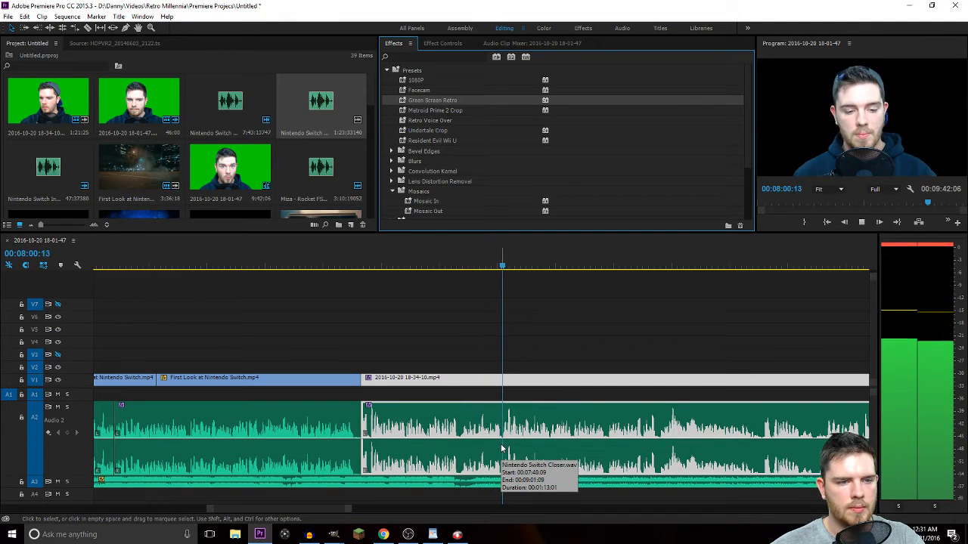
Play the end of the closer and trim both its audio and video to end at 00:08:58:06.
key("minus")
key("minus")
key("minus")
key("minus")
key("minus")
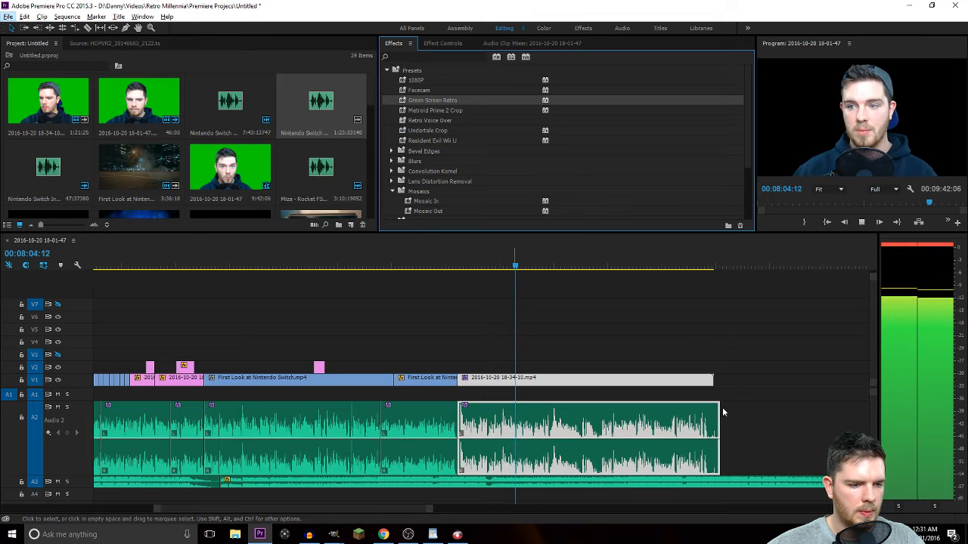
left_click(687, 266)
key("equal")
key("equal")
key("equal")
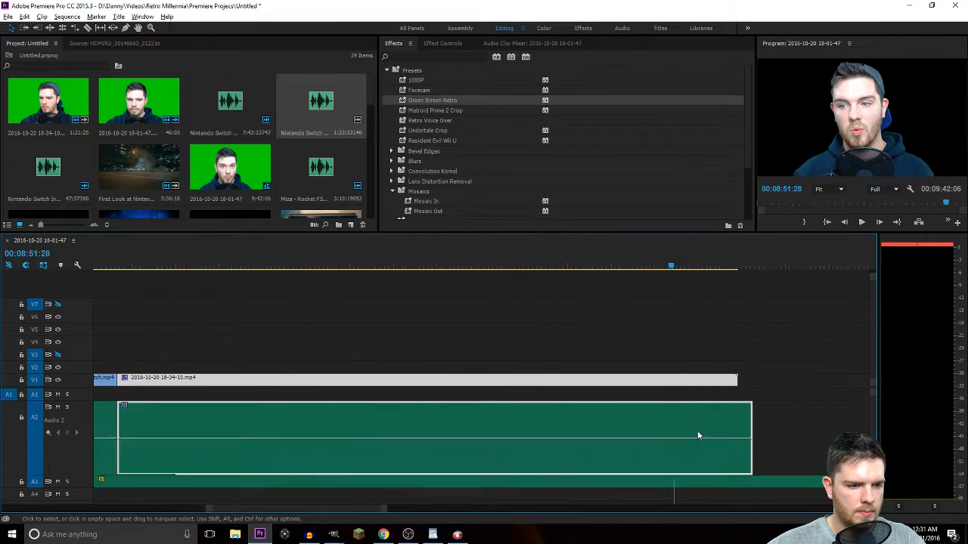
left_click(690, 266)
key("space")
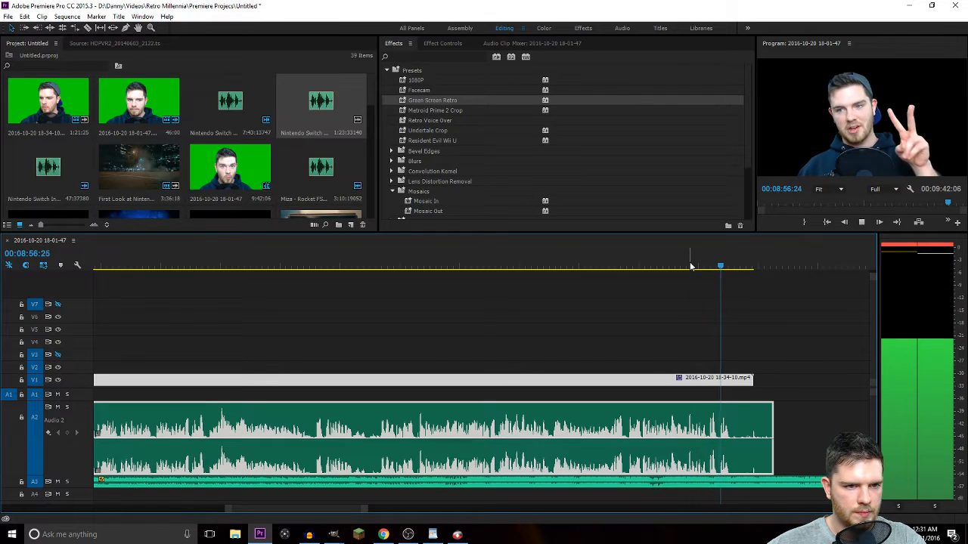
key("space")
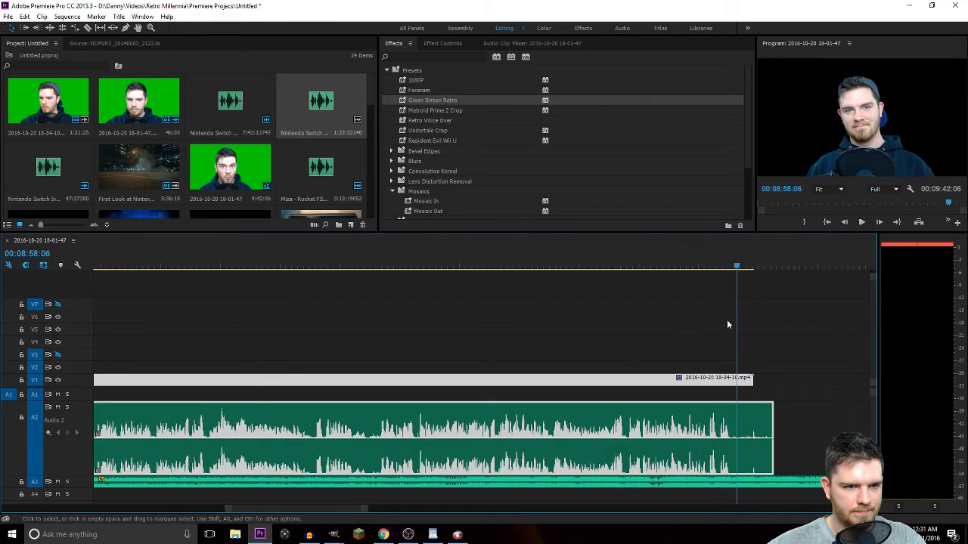
left_click_drag(772, 423, 737, 423)
mouse_move(737, 379)
left_mouse_down()
mouse_move(722, 379)
mouse_move(737, 379)
left_mouse_up()
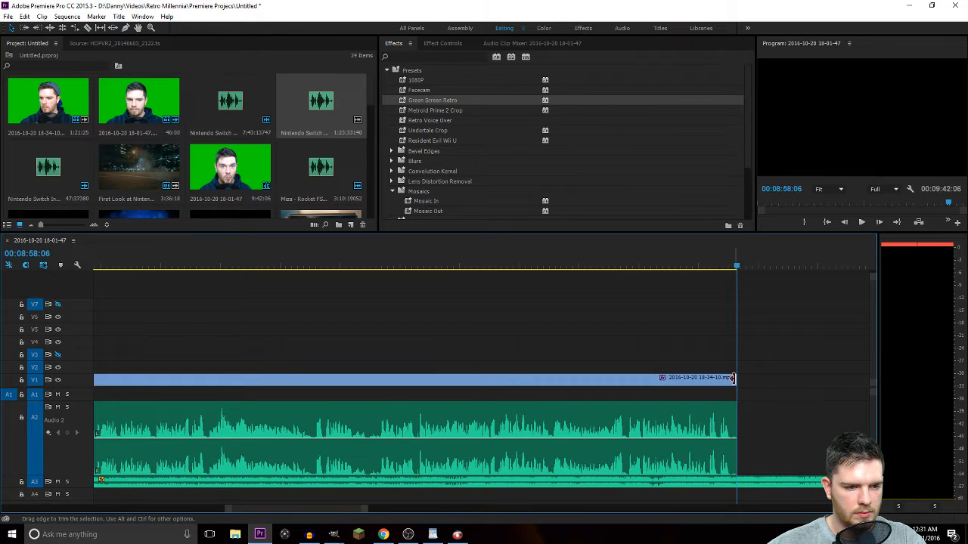
Keyframe a fade-out on the closer video, from 100% opacity at 00:08:56:18 to 0% at 00:08:58:06.
left_click_drag(737, 268, 718, 269)
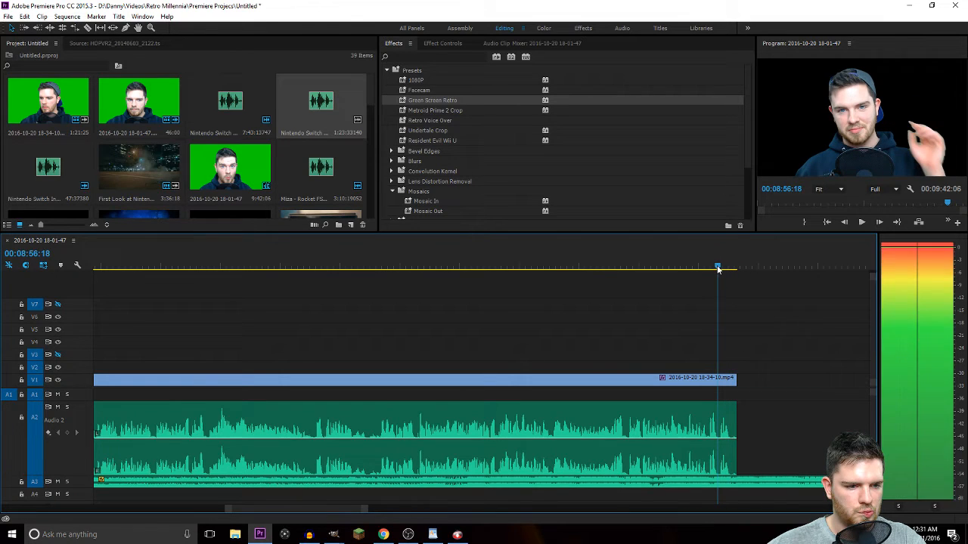
left_click(721, 380)
left_click(448, 45)
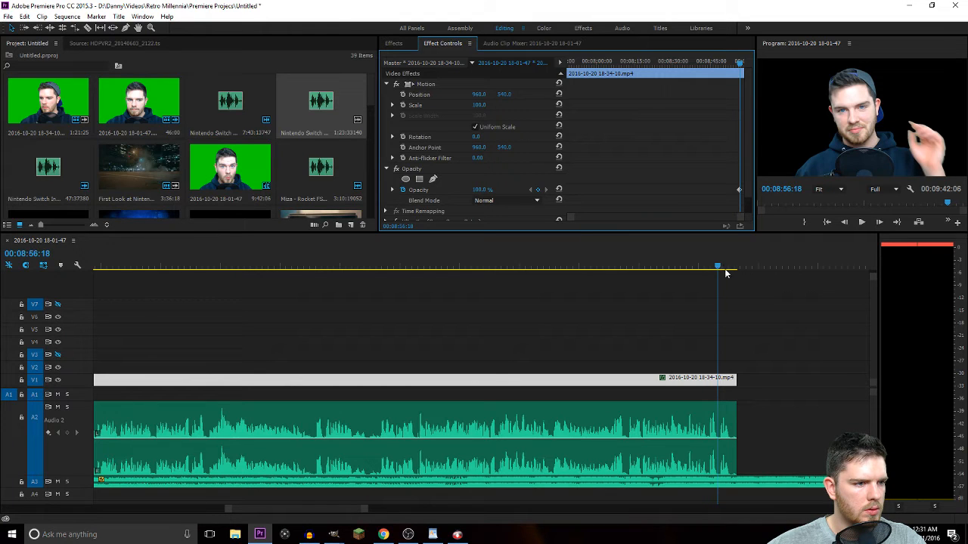
left_click_drag(739, 62, 743, 96)
left_click(479, 190)
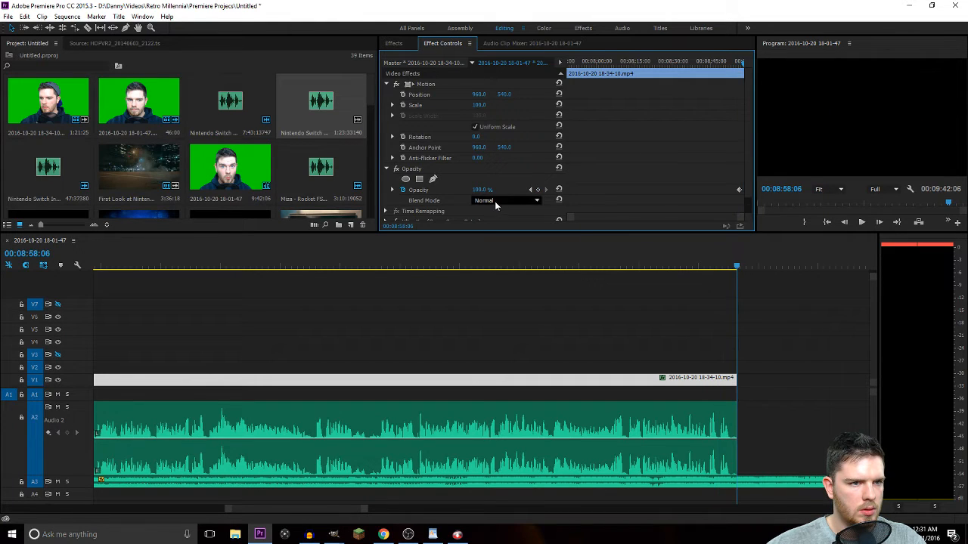
type("0")
key("Return")
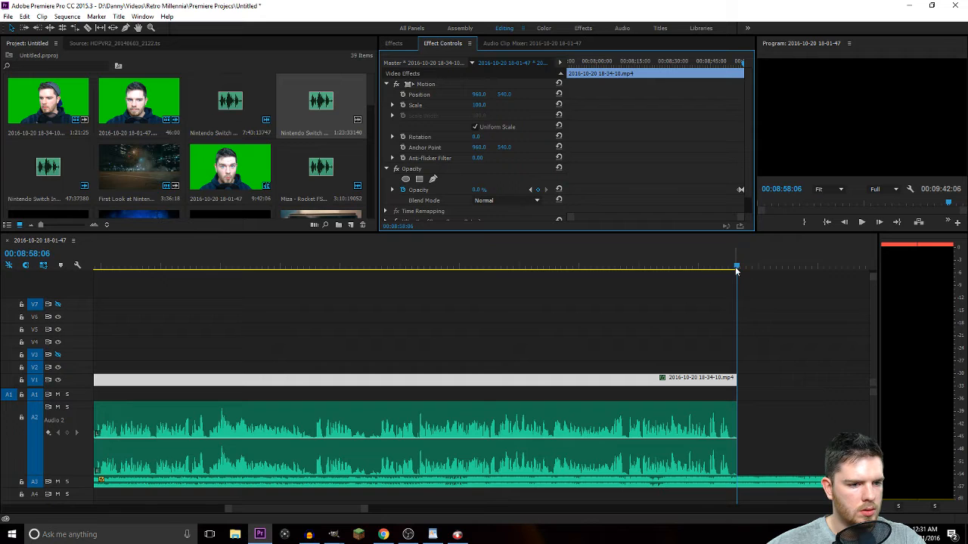
Play back the closing fade-out and the music continuing past the closer, and switch to Chrome.
left_click(714, 267)
key("space")
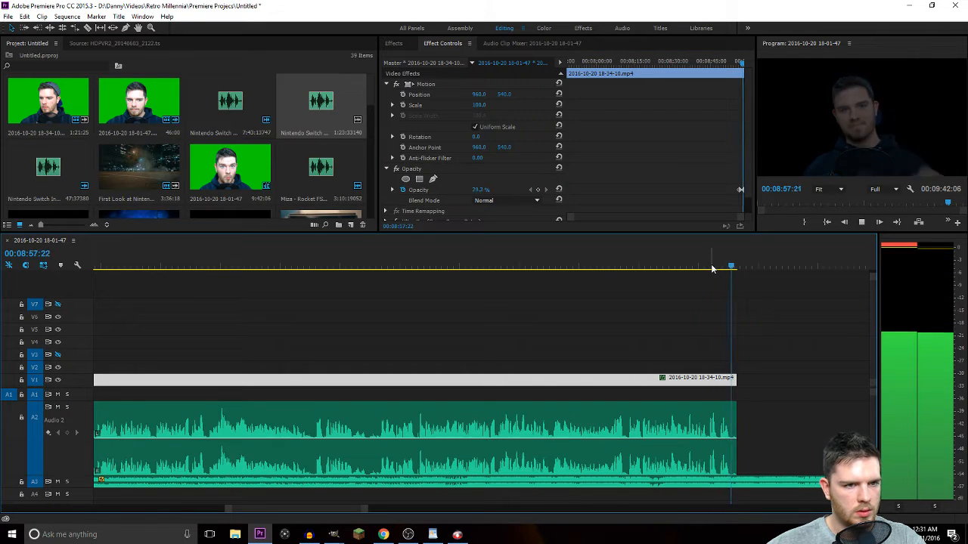
scroll(795, 437, "down", 2)
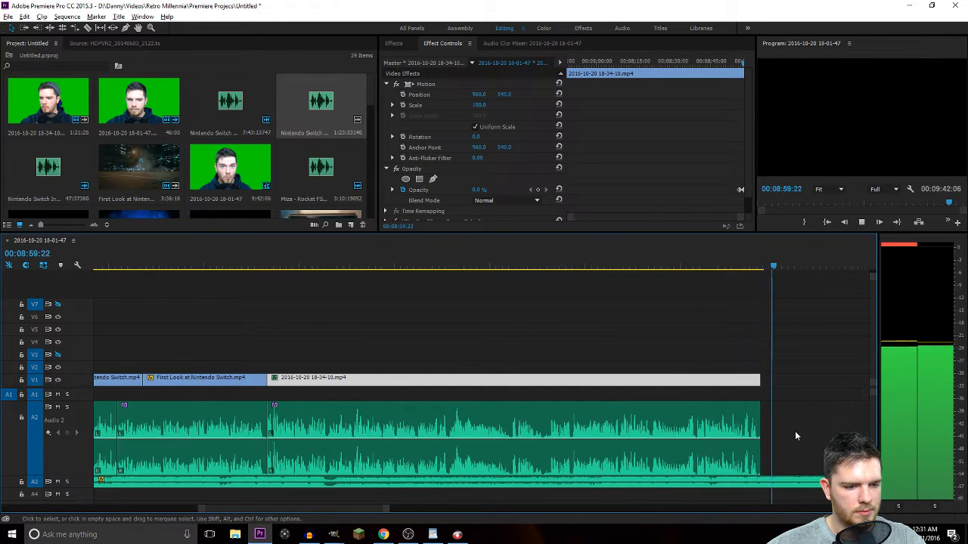
scroll(794, 431, "down", 4)
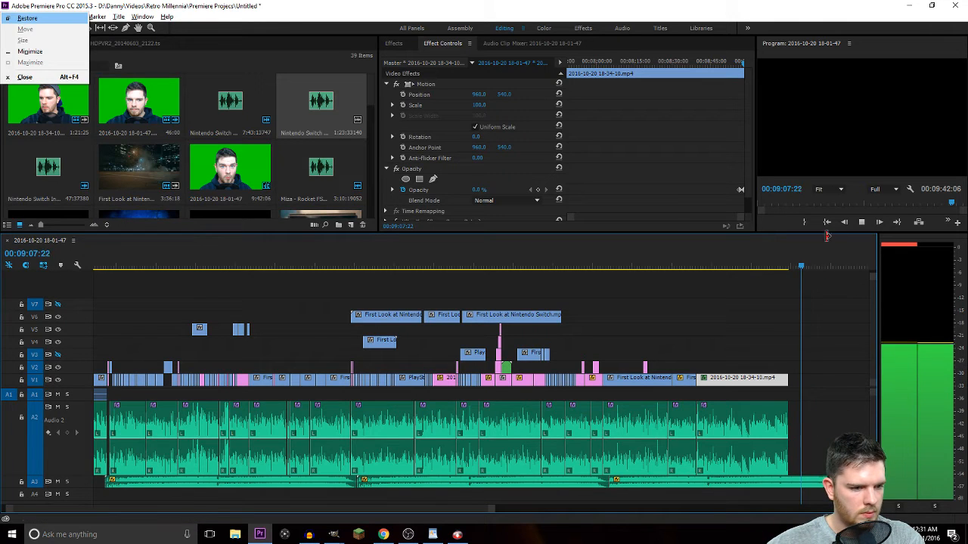
left_click(796, 264)
left_click_drag(796, 264, 802, 266)
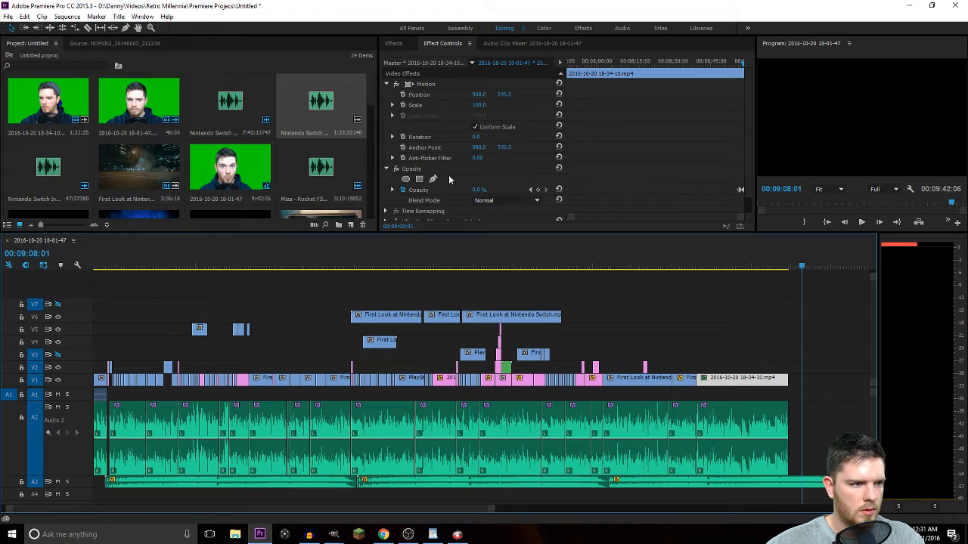
key("alt+Tab")
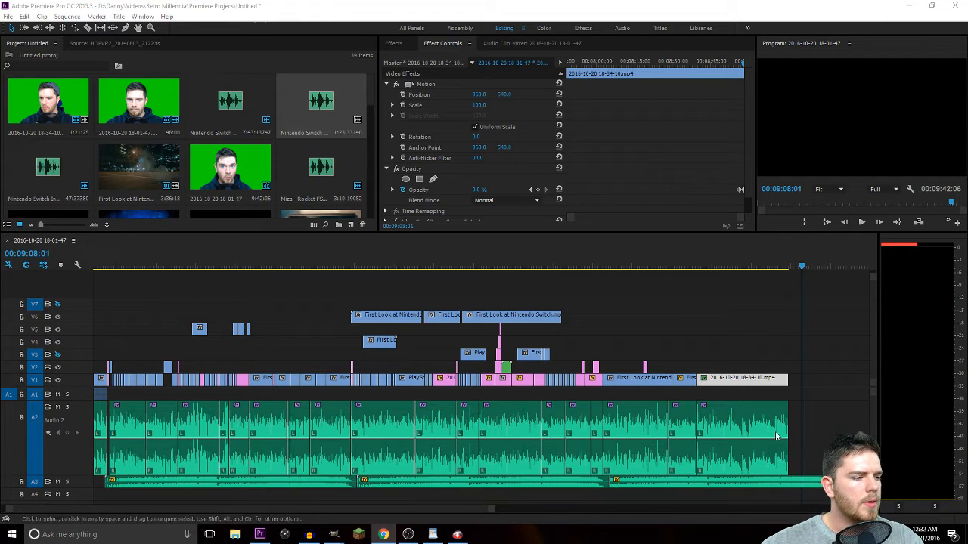
Delete the blue overlay clips in the earlier part of video tracks V4, V5 and V6.
left_click(406, 318)
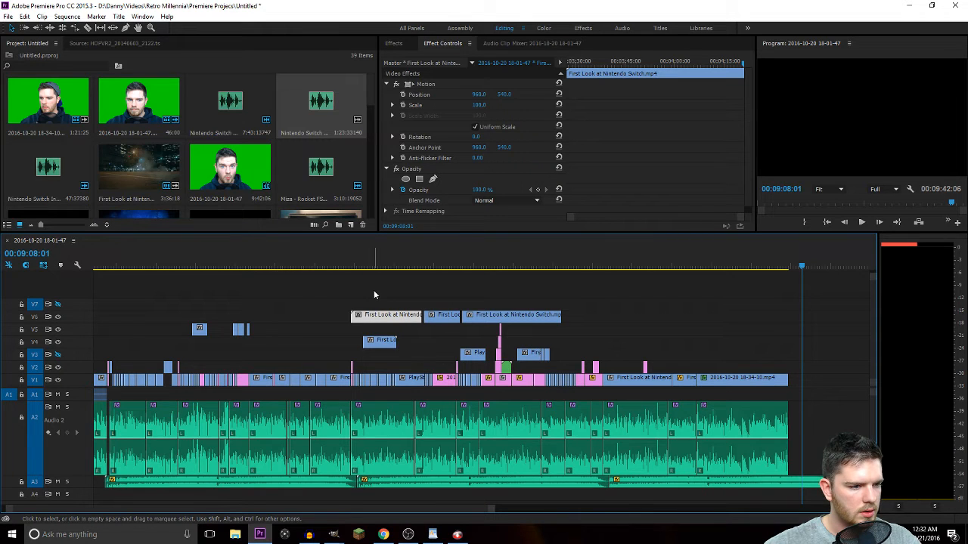
left_click_drag(185, 309, 469, 349)
key("Delete")
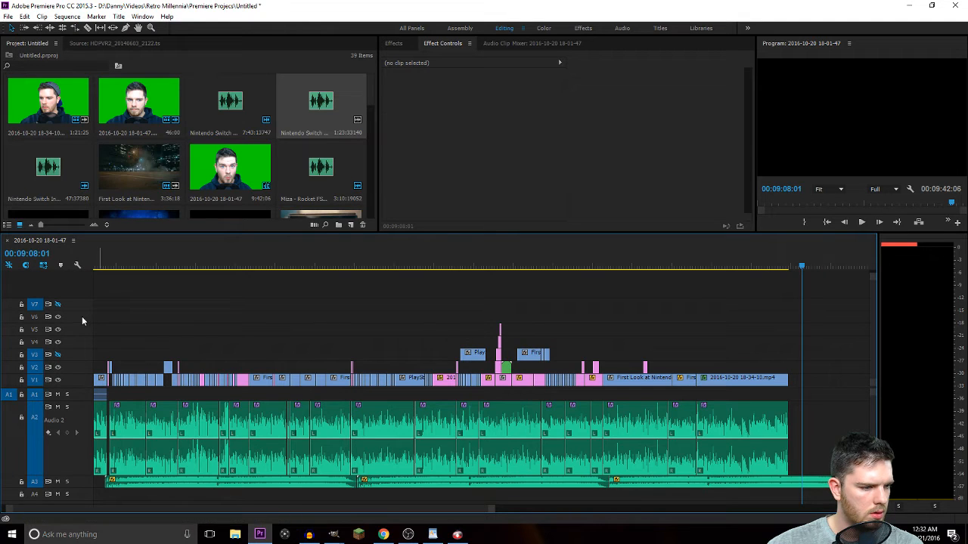
Delete the empty video tracks V7 and V6 from the sequence.
right_click(13, 309)
left_click(9, 310)
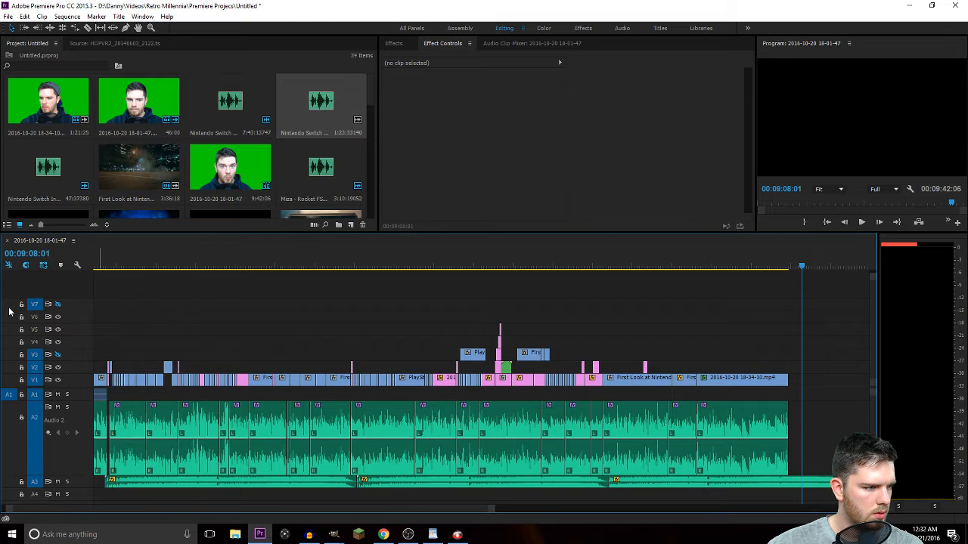
right_click(86, 310)
left_click(114, 349)
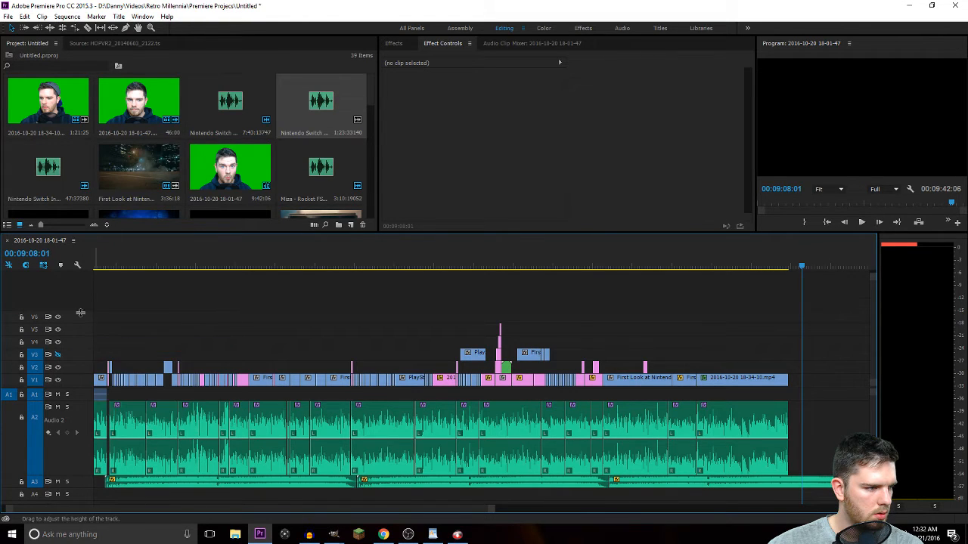
right_click(84, 323)
left_click(114, 360)
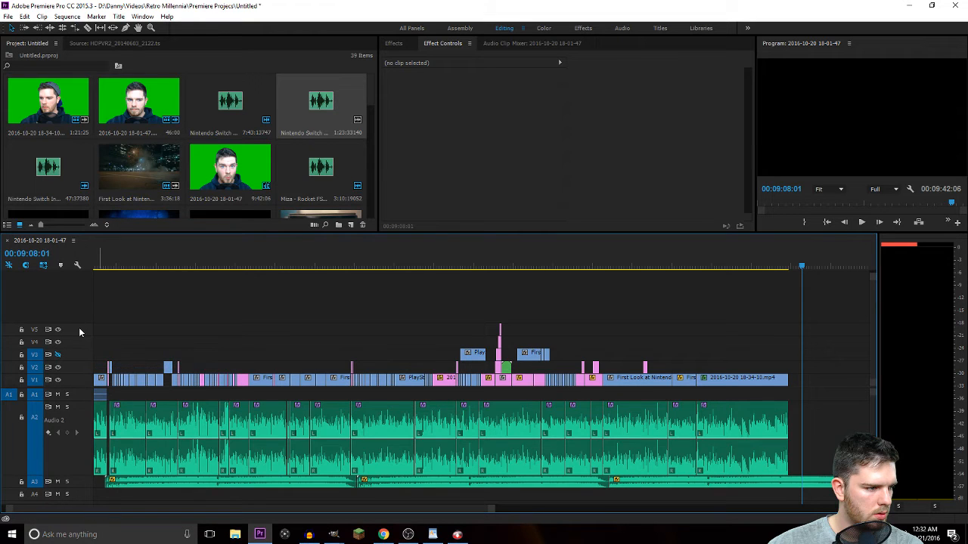
right_click(78, 328)
left_click(114, 397)
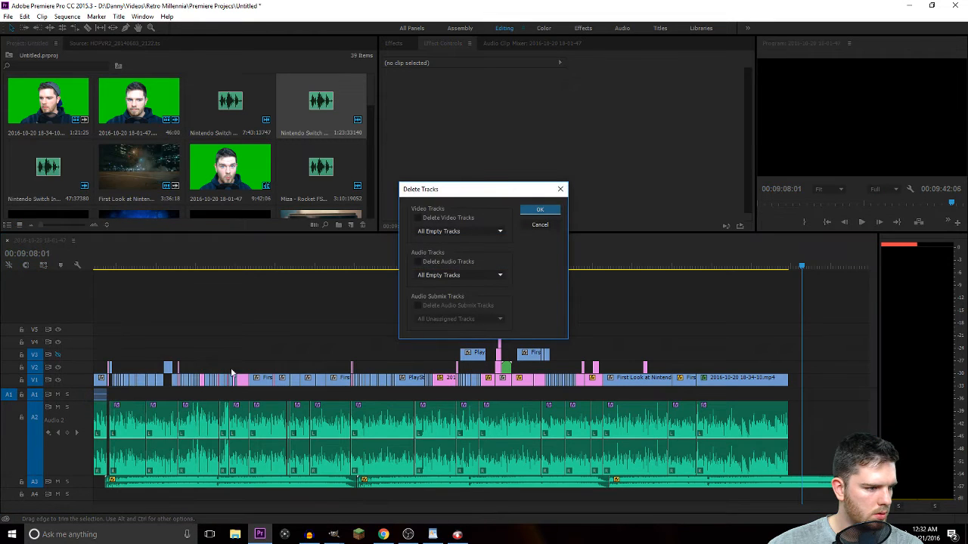
left_click(554, 211)
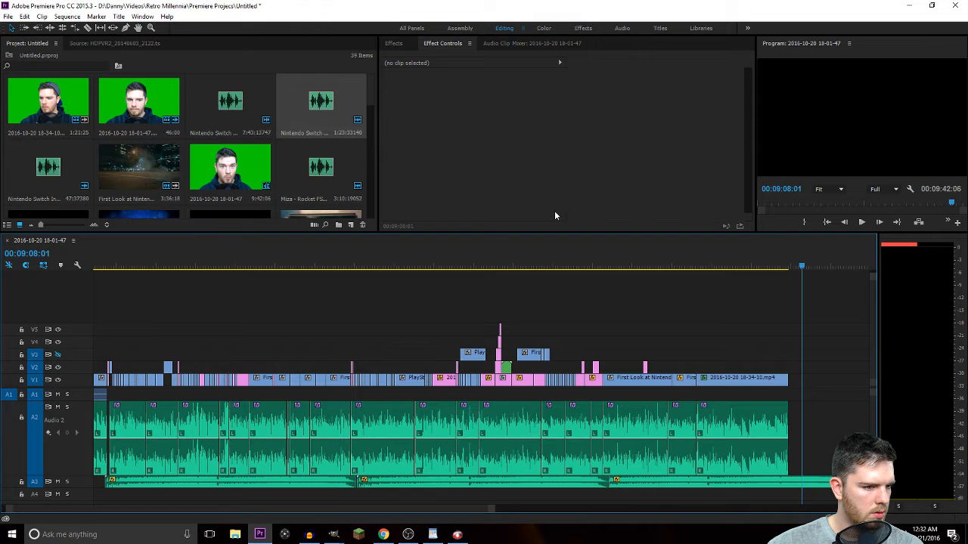
Play back the stacked overlay section from about 00:05:14, then examine the end of the last clip at 00:08:54:09.
left_click(492, 265)
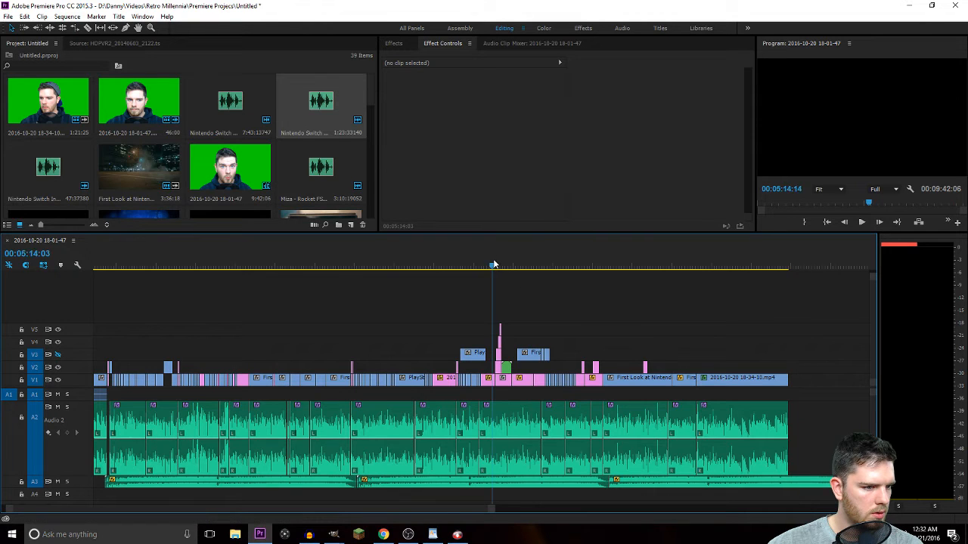
key("space")
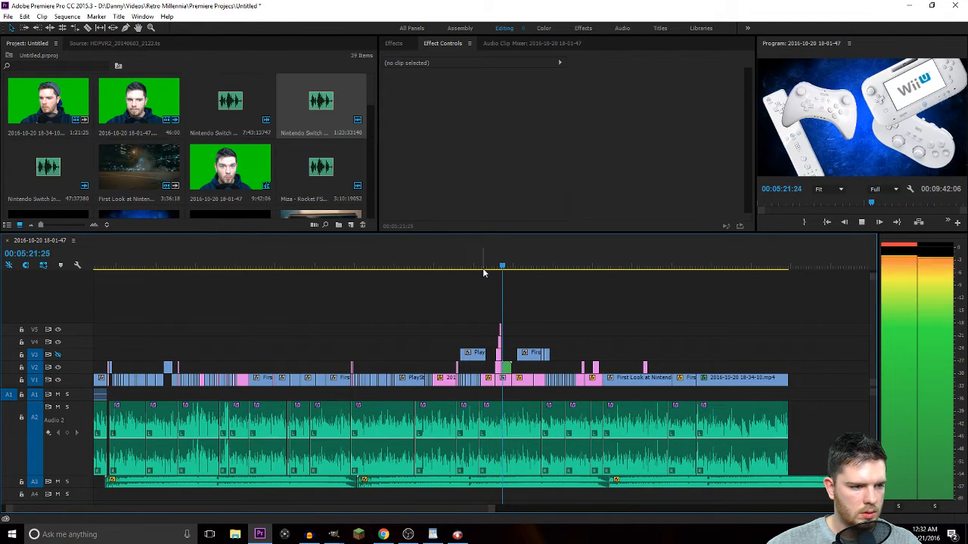
key("space")
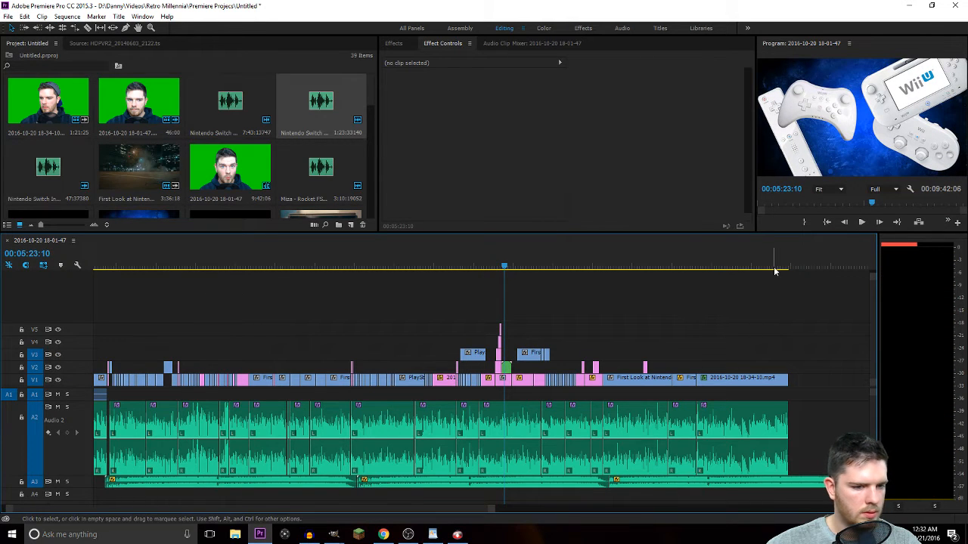
left_click_drag(774, 271, 785, 270)
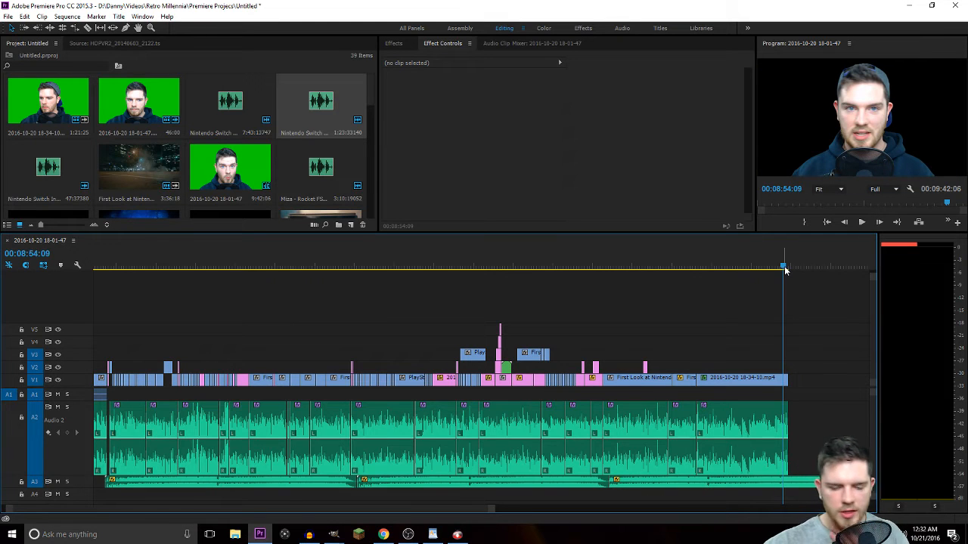
scroll(765, 422, "up", 4)
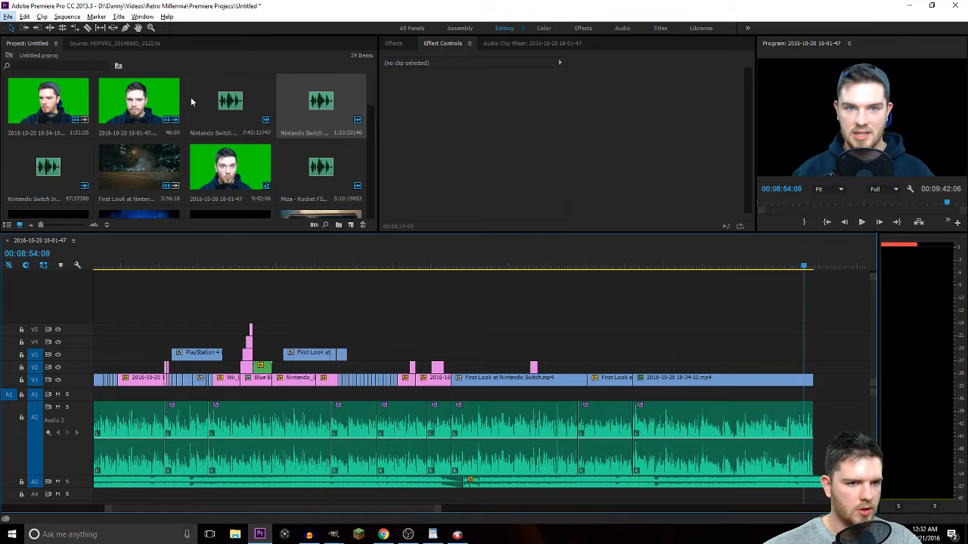
Browse the Video Effects folder and its full version 1 particles subfolder for a background clip to import.
key("ctrl+i")
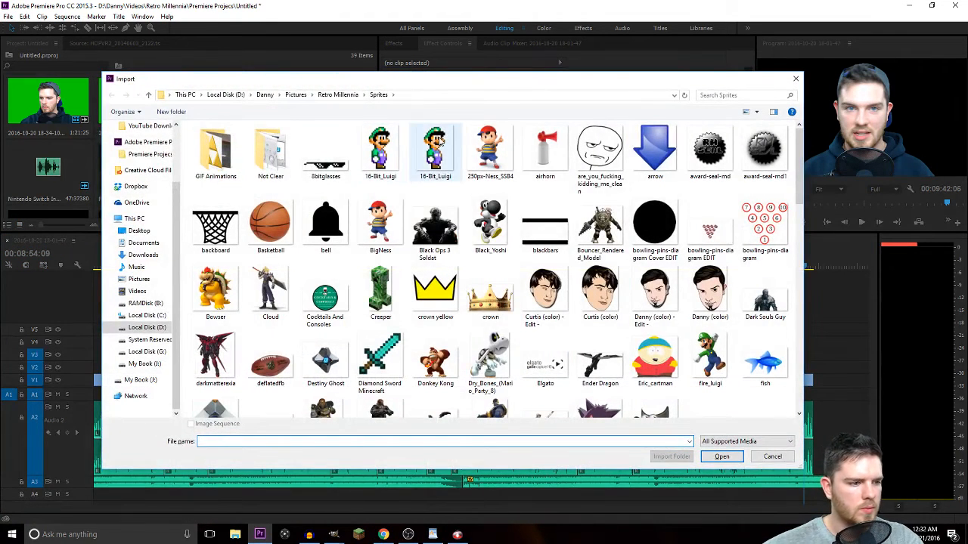
left_click(338, 95)
left_click(265, 94)
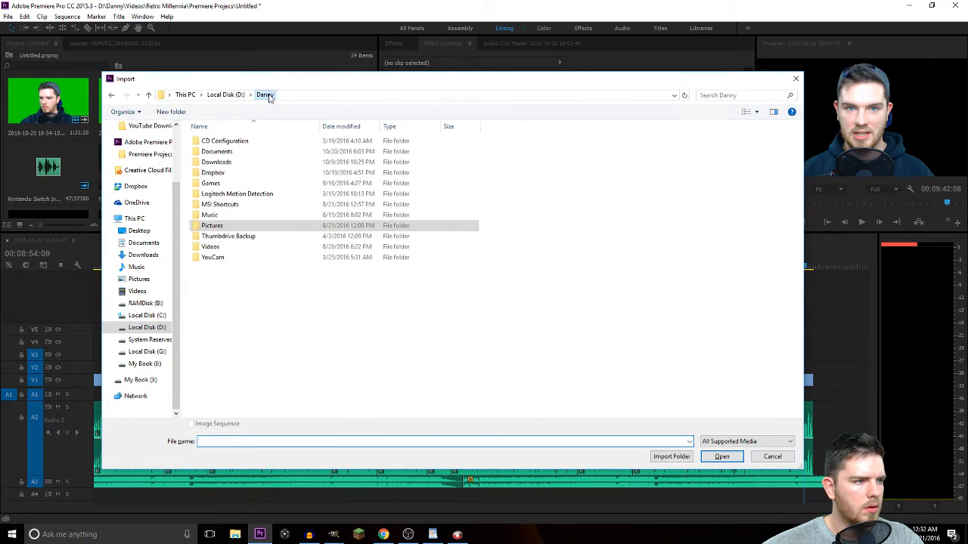
double_click(243, 246)
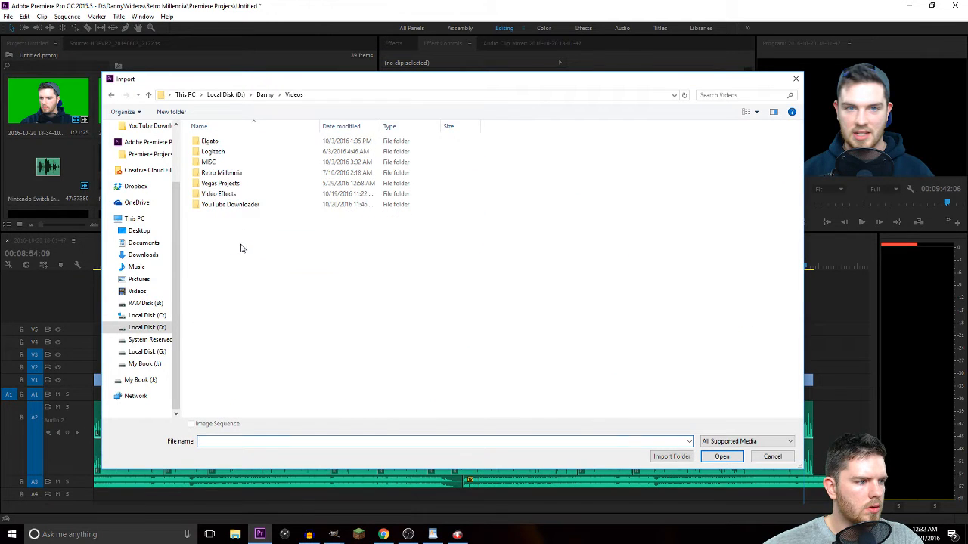
double_click(244, 194)
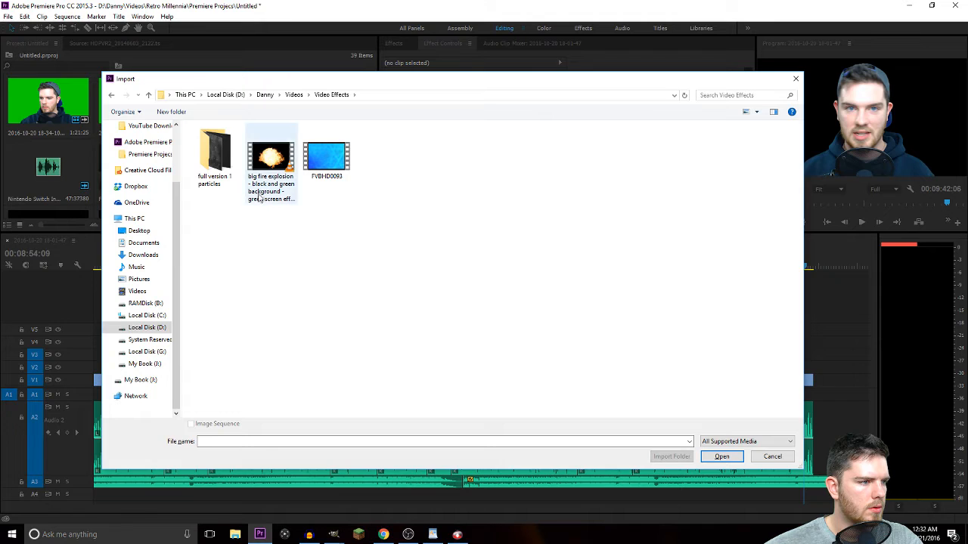
left_click(344, 162)
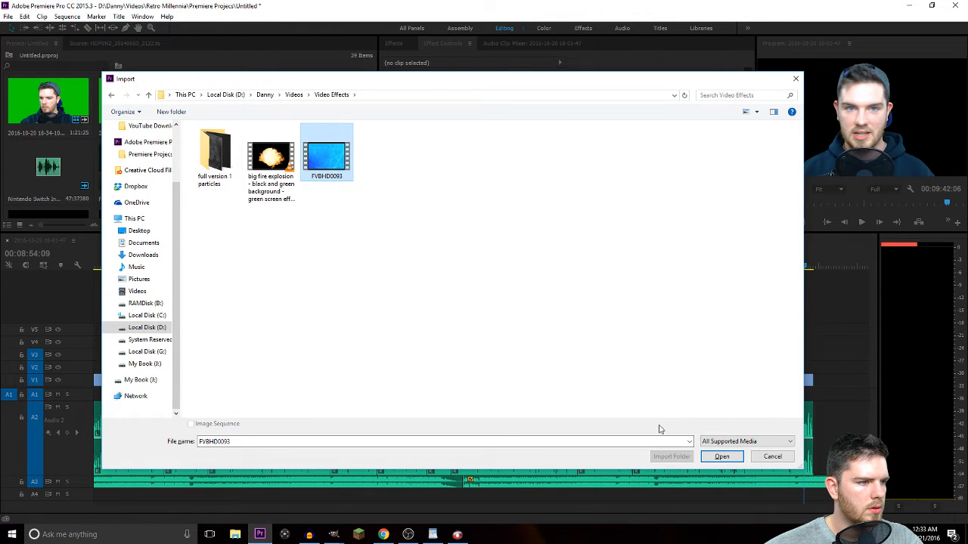
double_click(221, 160)
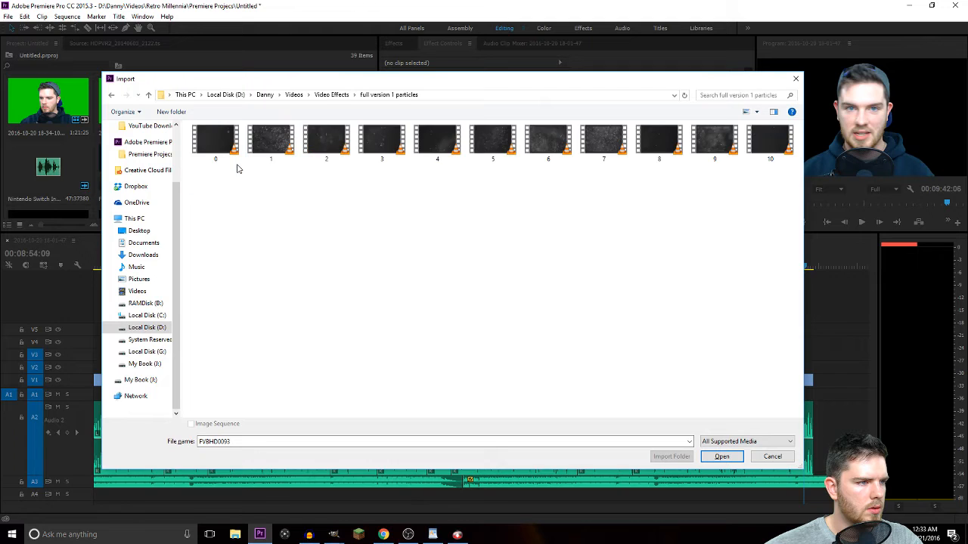
left_click(329, 95)
left_click(295, 96)
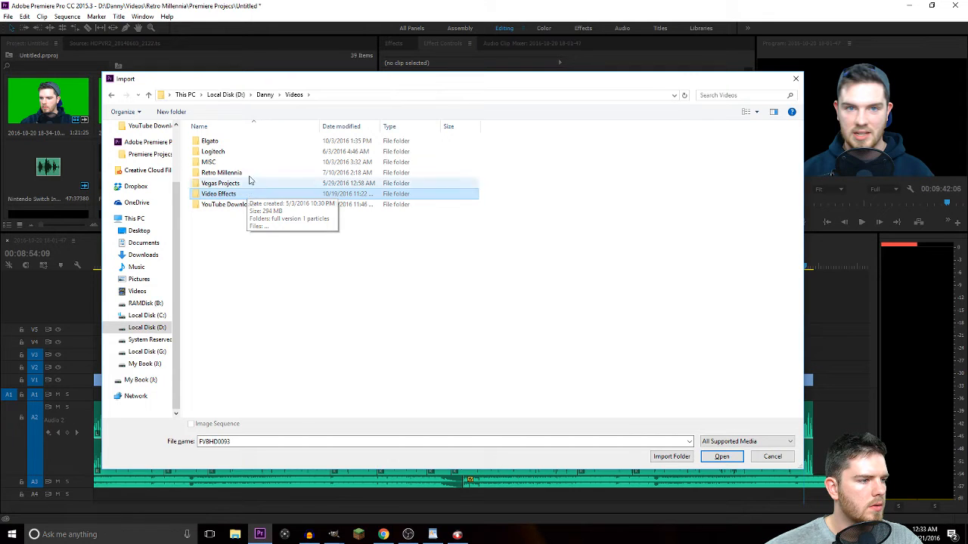
Browse the Retro Millennia pictures, including Sprites and GIF Animations, for a usable background and leave without importing.
left_click(264, 95)
double_click(214, 227)
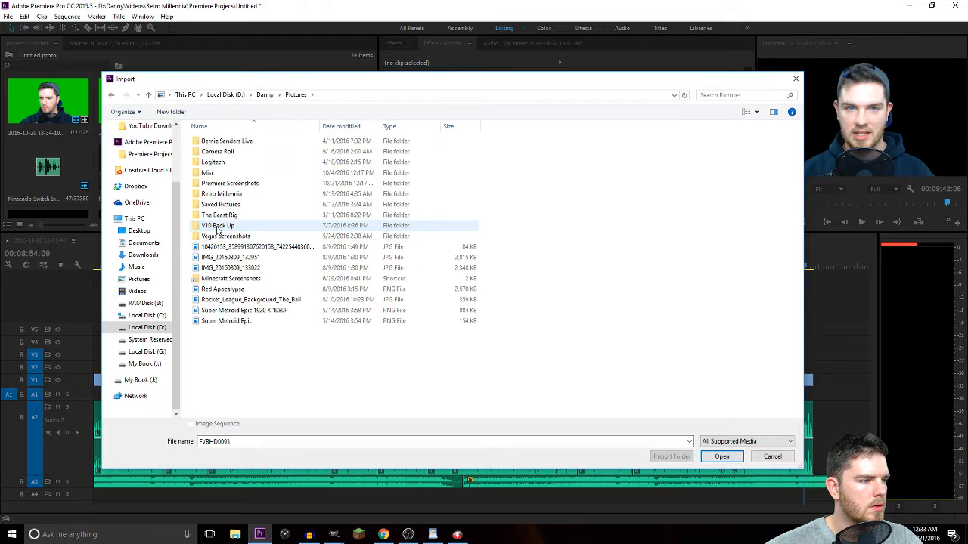
double_click(226, 192)
double_click(231, 193)
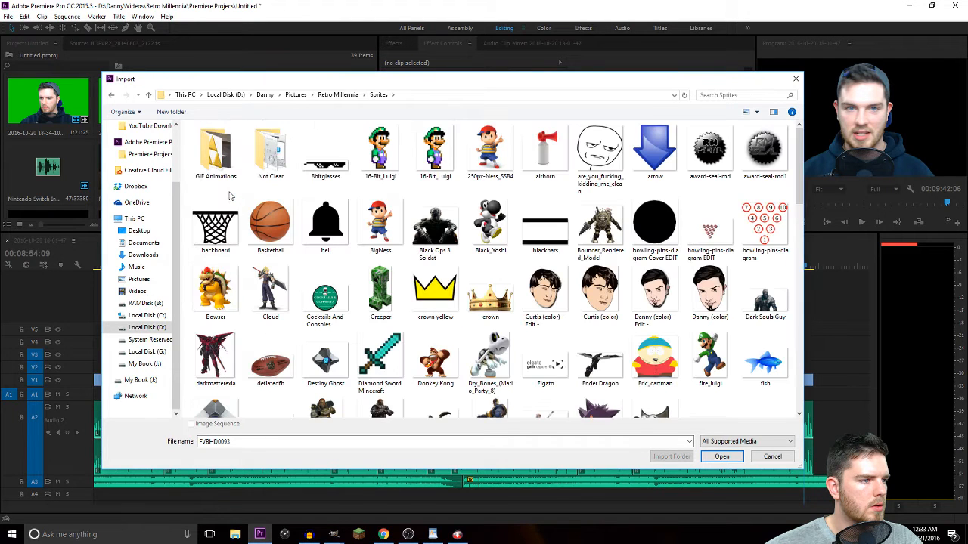
double_click(215, 151)
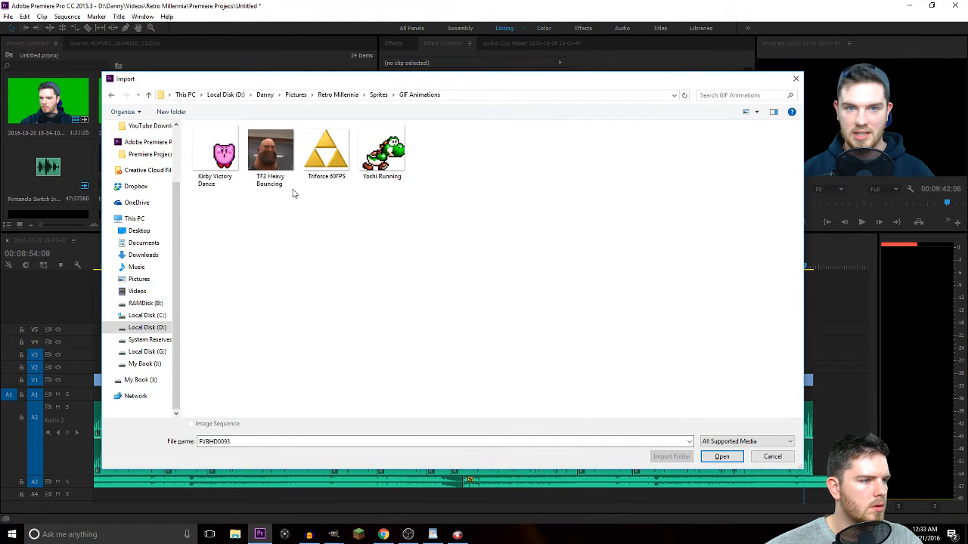
left_click(378, 94)
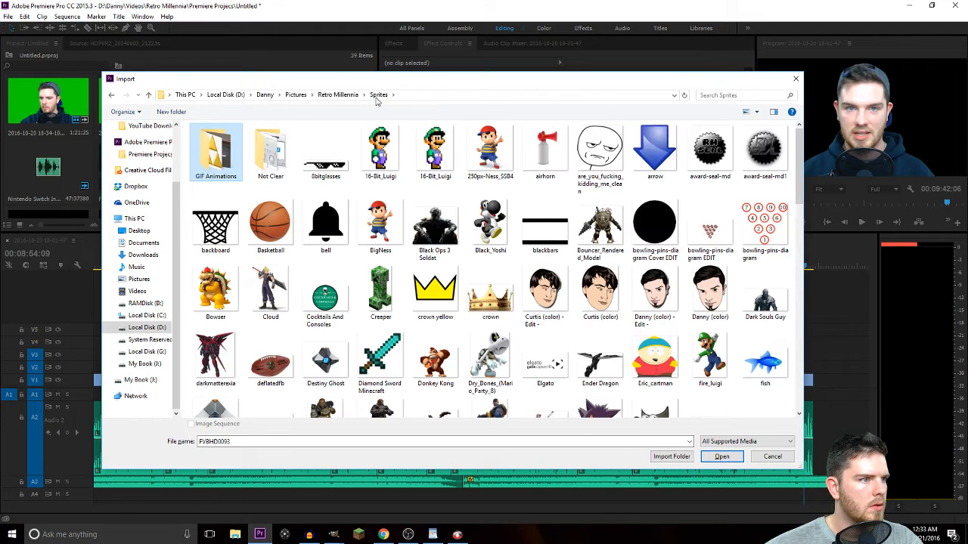
left_click(340, 96)
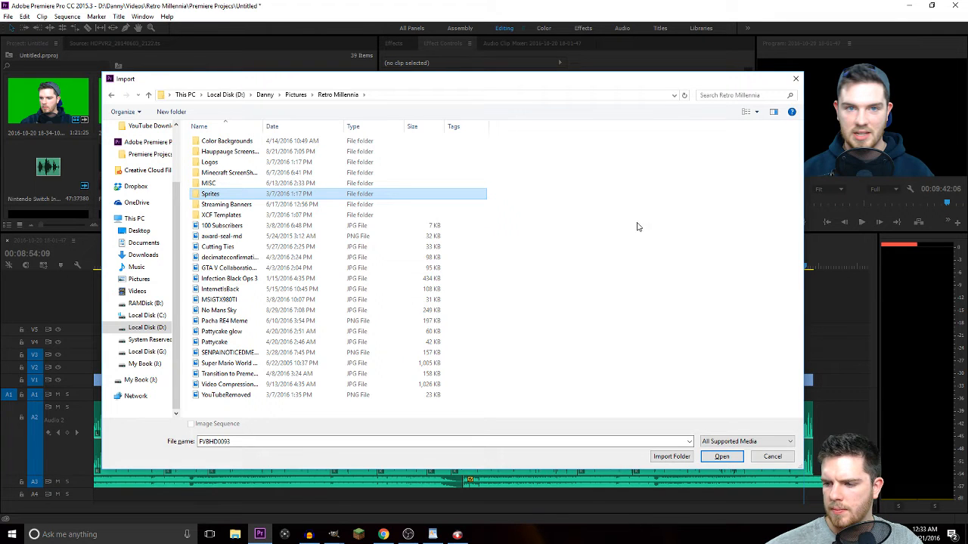
left_click(795, 80)
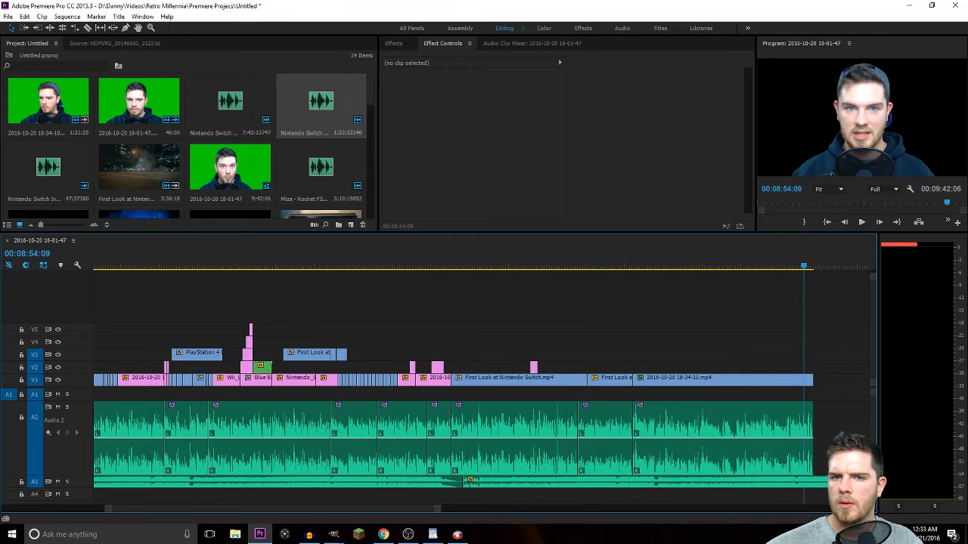
Import the "retro stripes - background video" file from the YouTube Downloader folder under Videos.
left_click(383, 535)
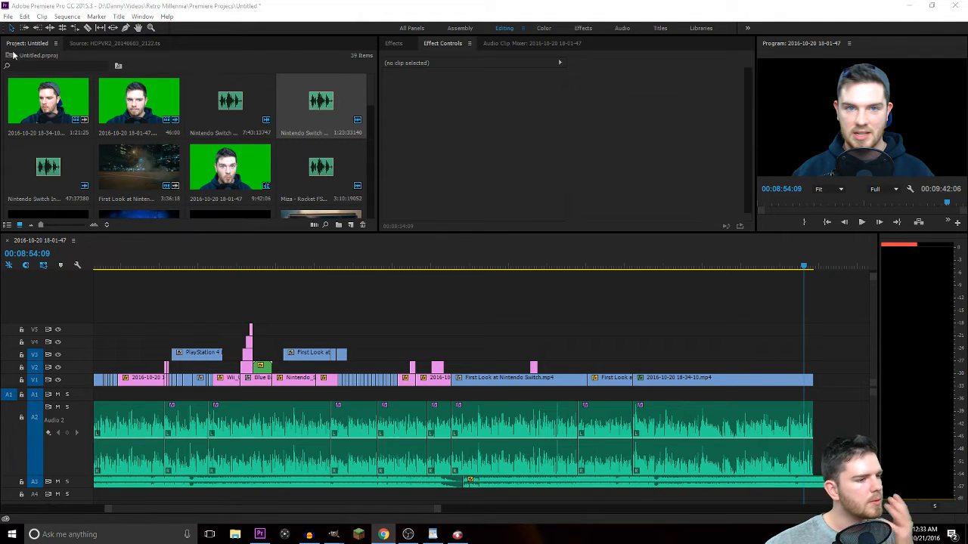
left_click(8, 16)
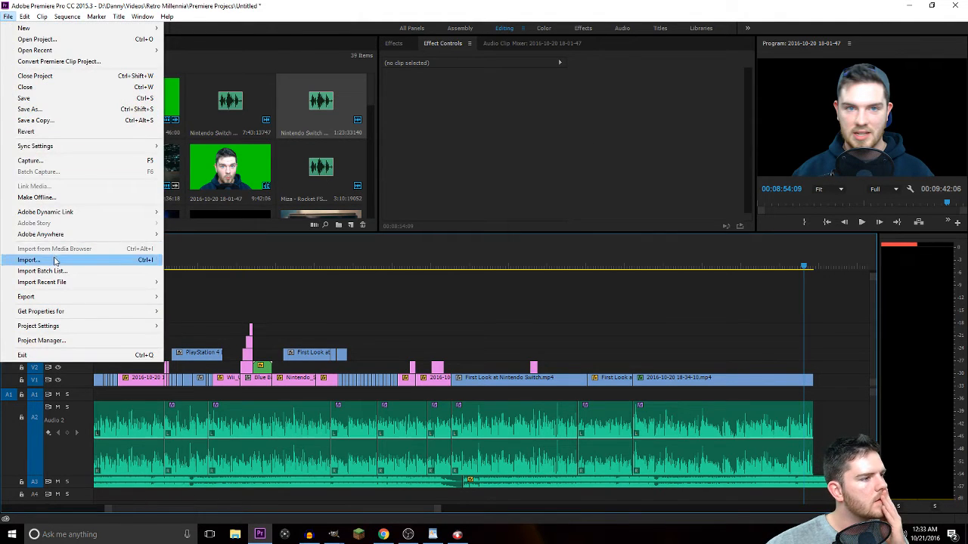
left_click(54, 261)
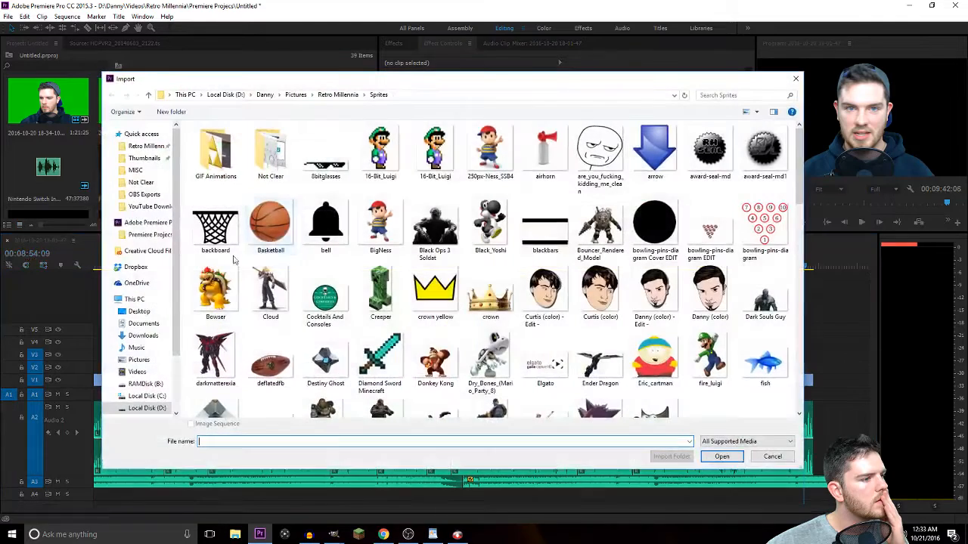
left_click(280, 94)
left_click(295, 213)
double_click(237, 207)
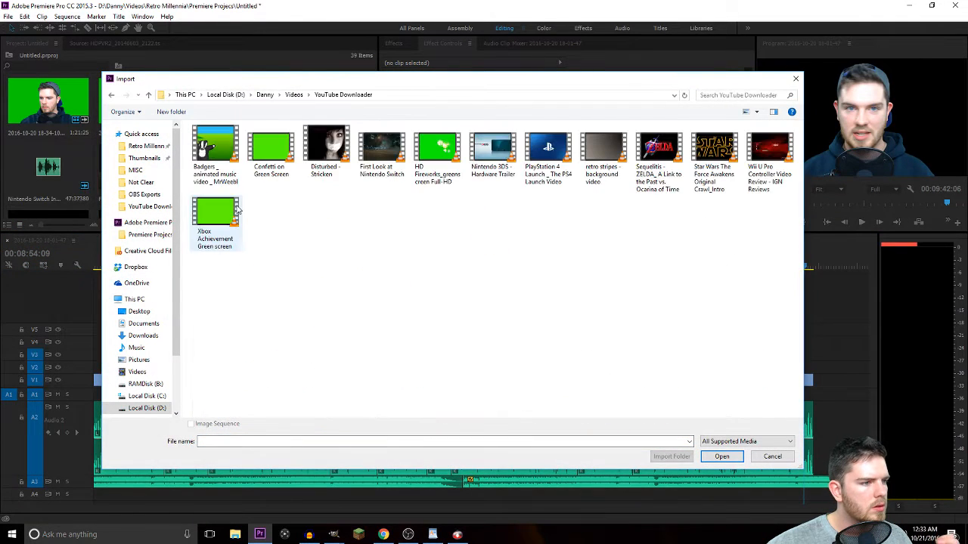
left_click(593, 143)
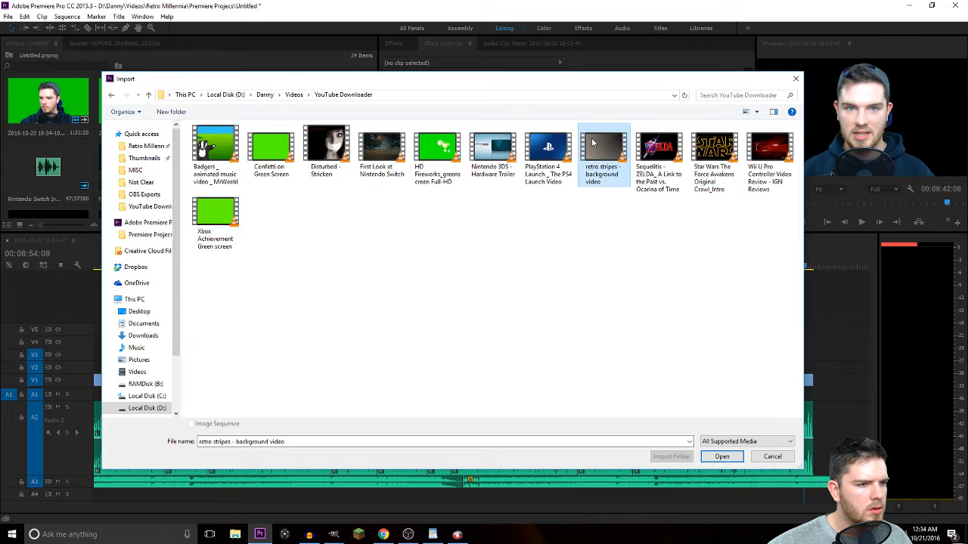
left_click(722, 457)
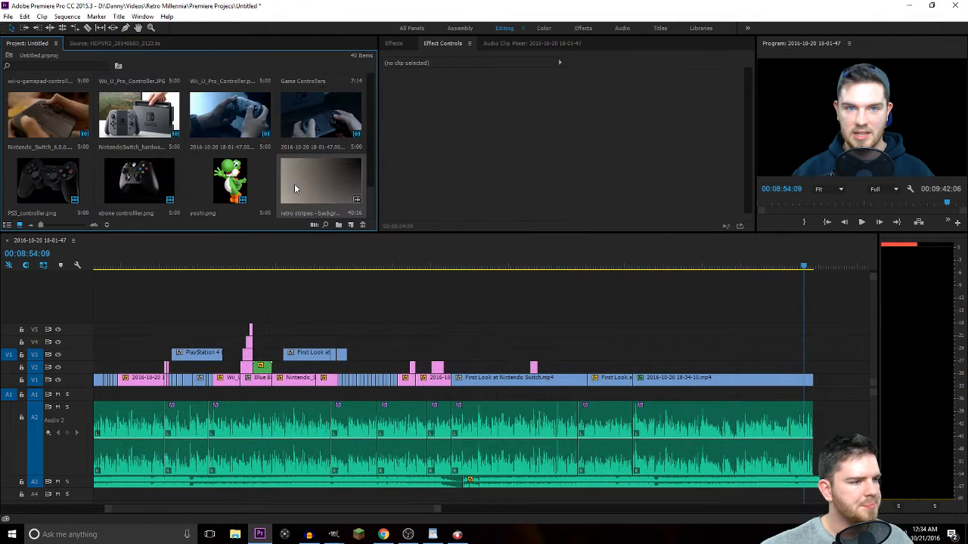
Add the retro stripes clip to V2 at 00:08:54:09, unlink it and delete its audio.
left_click_drag(319, 197, 811, 375)
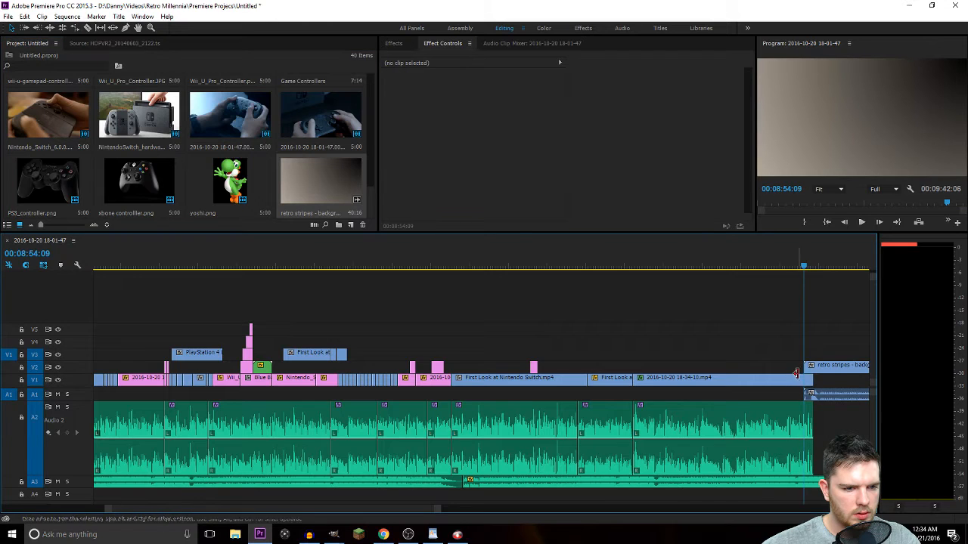
right_click(830, 367)
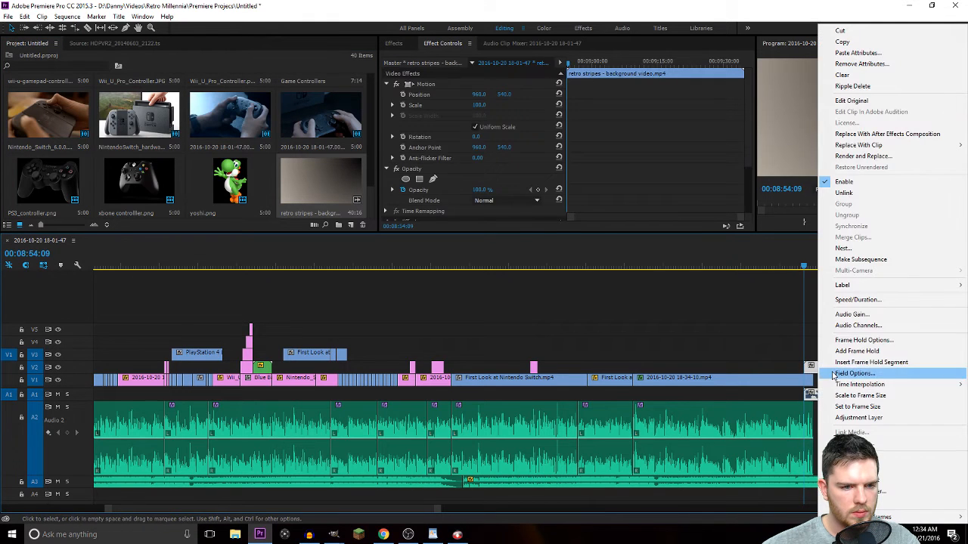
left_click(856, 194)
key("Delete")
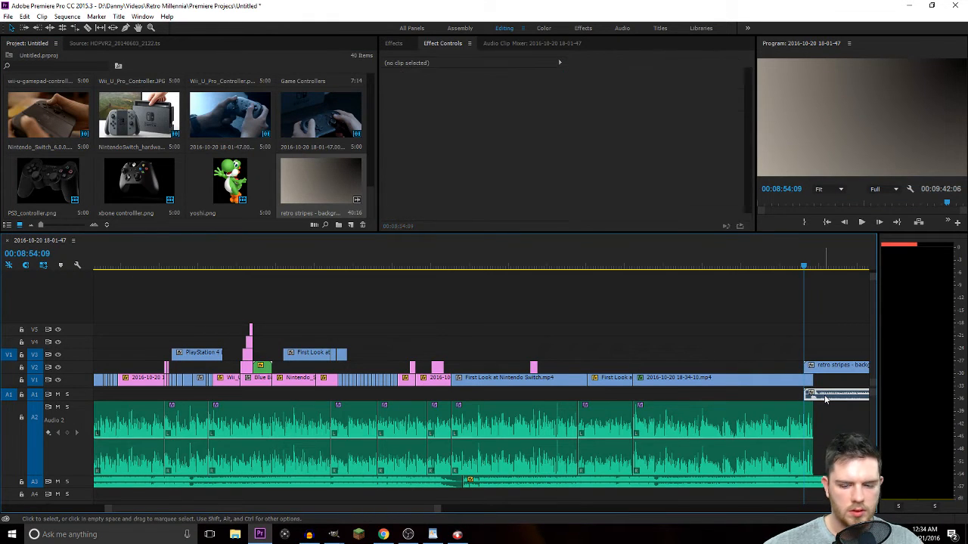
left_click(708, 380)
left_click_drag(707, 380, 708, 366)
left_click_drag(661, 397, 661, 382)
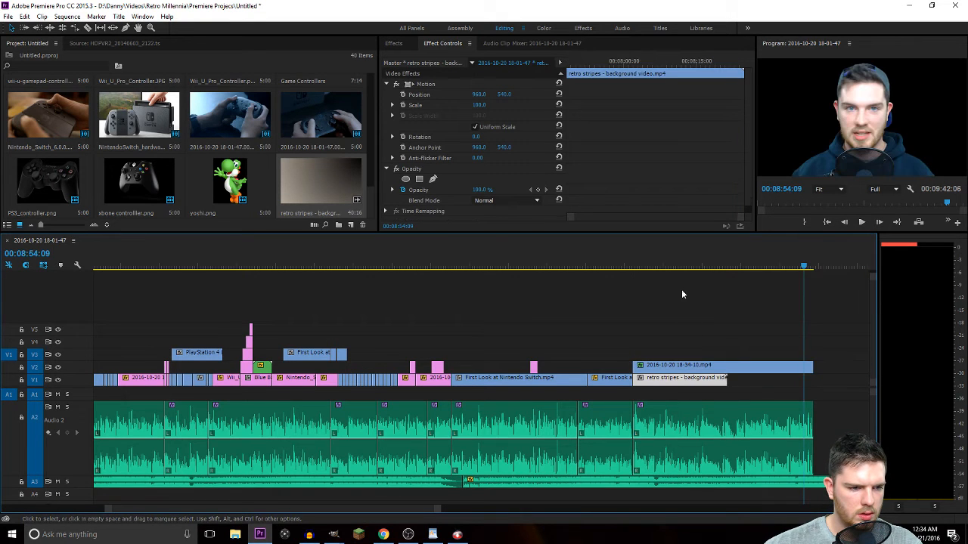
With V2 temporarily hidden, trim the bestofbackgrounds intro off the retro stripes clip up to 00:07:50:25 and realign it with the final clip's start.
left_click(652, 267)
left_click_drag(652, 270, 647, 270)
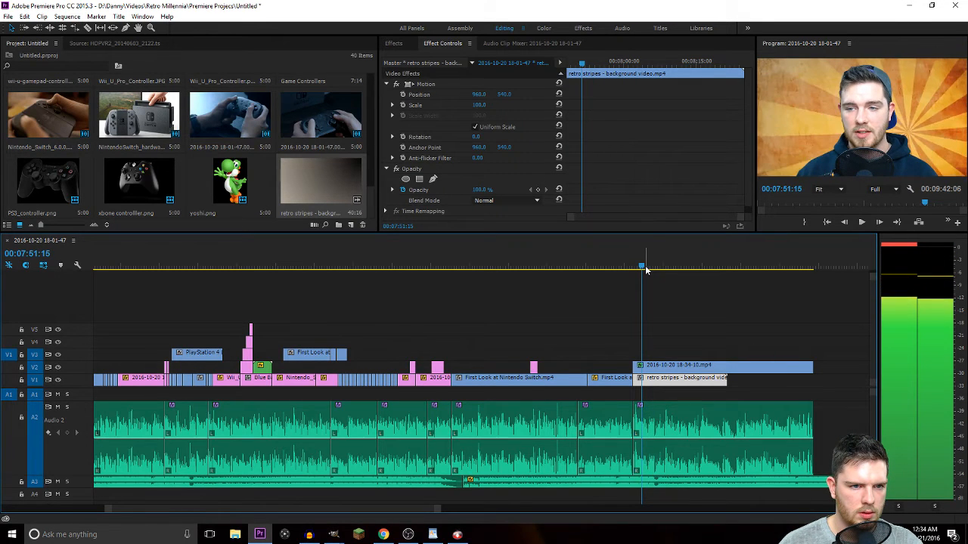
key("=")
key("=")
key("=")
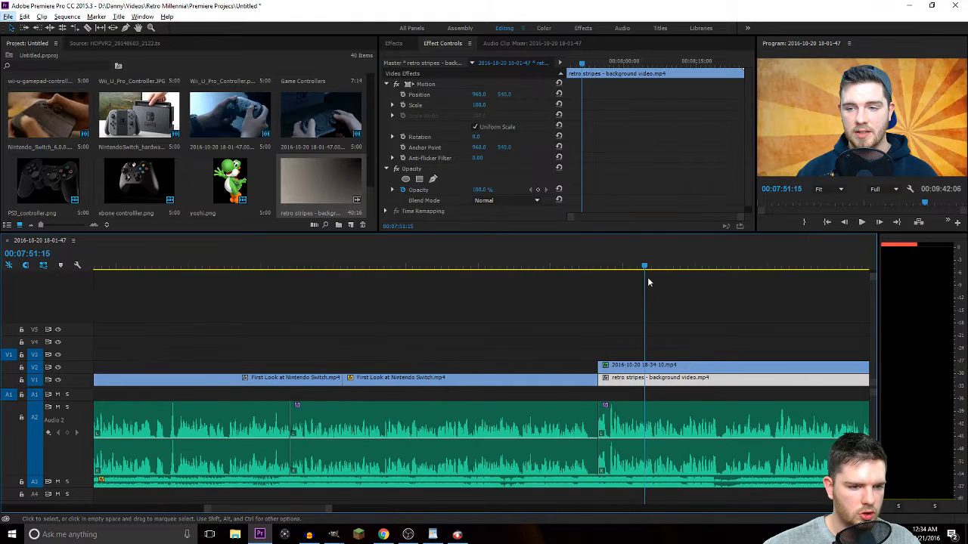
mouse_move(643, 266)
left_mouse_down()
mouse_move(614, 276)
mouse_move(625, 270)
left_mouse_up()
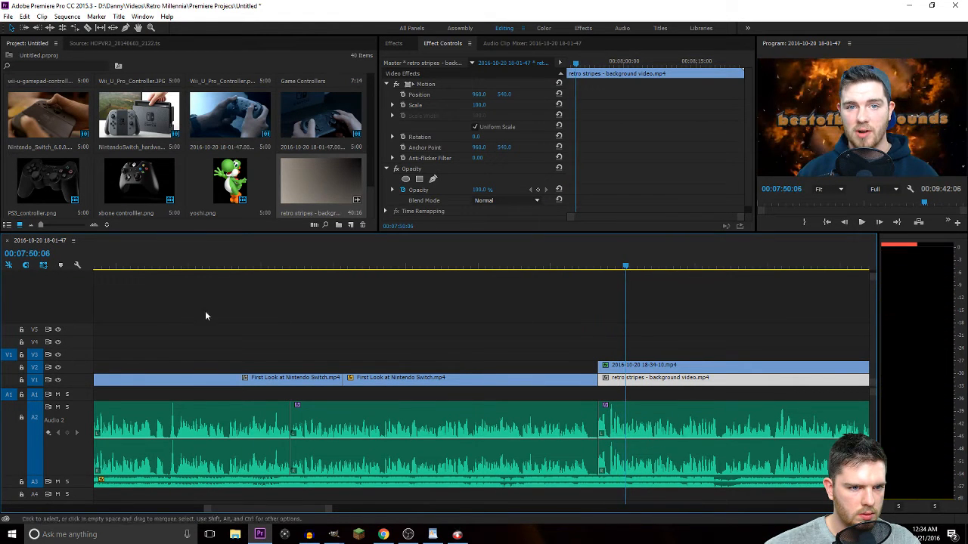
left_click(59, 367)
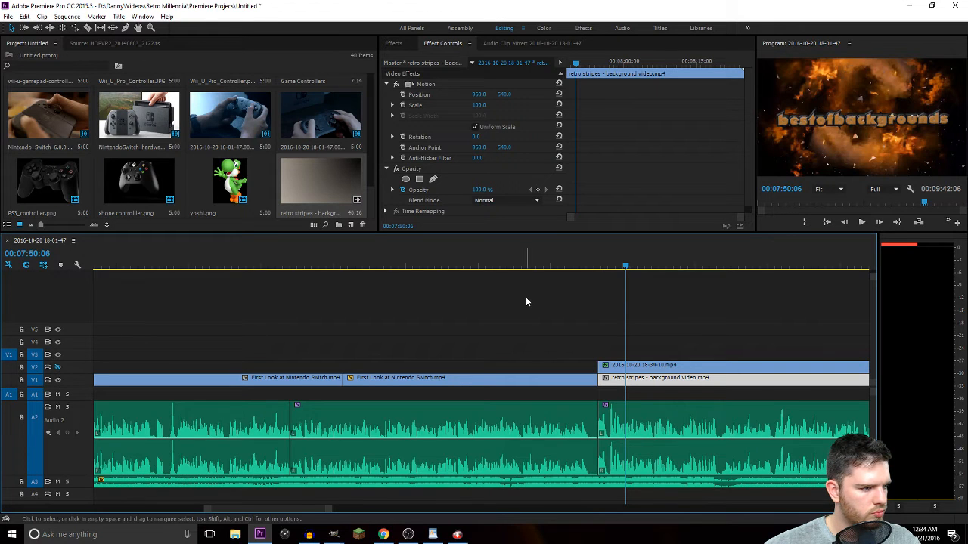
key("space")
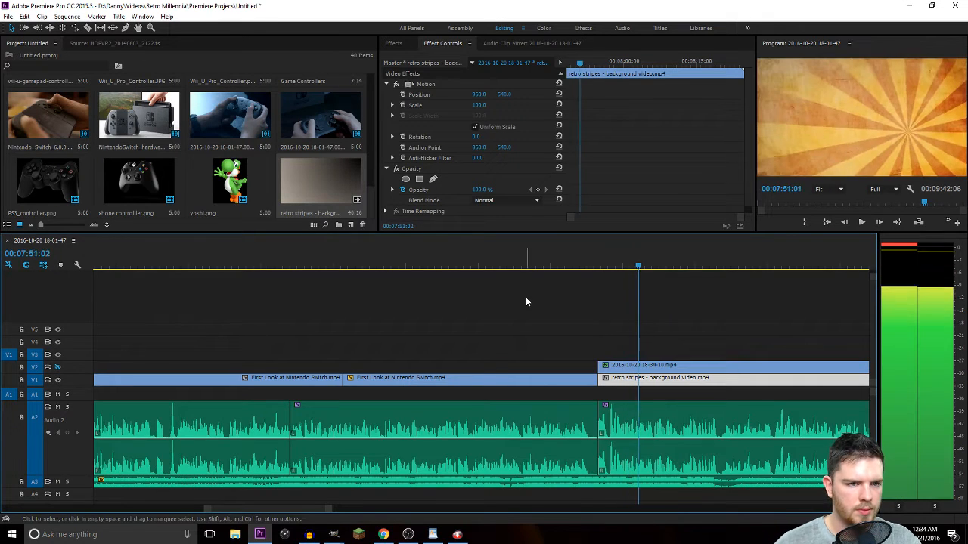
key("space")
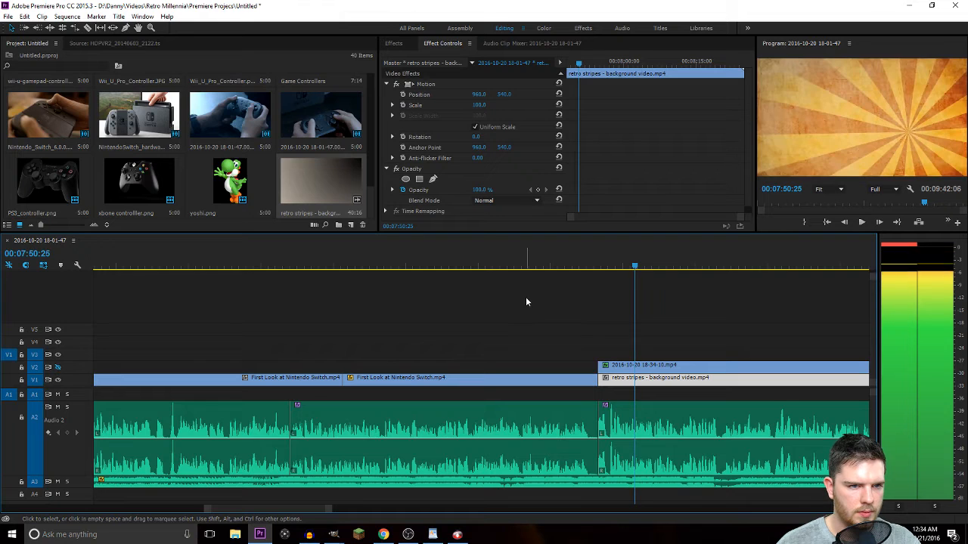
mouse_move(602, 380)
left_mouse_down()
mouse_move(639, 386)
mouse_move(598, 382)
left_mouse_up()
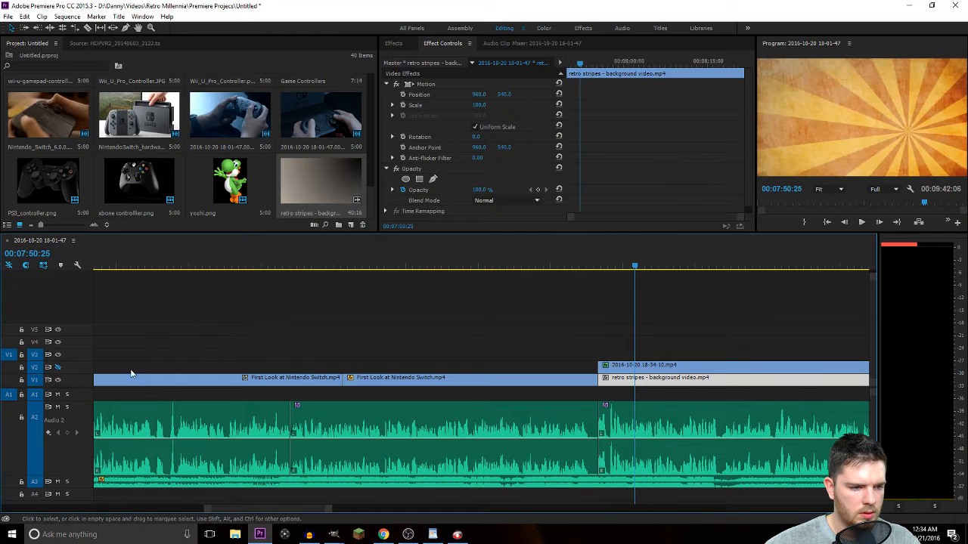
left_click(58, 367)
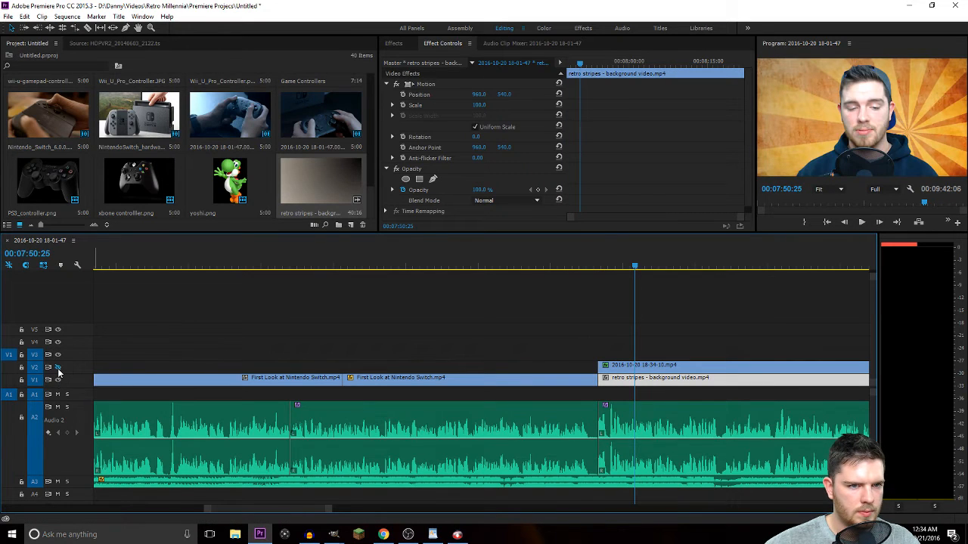
Find the blur effects and apply Fast Blur and Camera Blur to the retro stripes clip on V1.
left_click(393, 43)
left_click(418, 56)
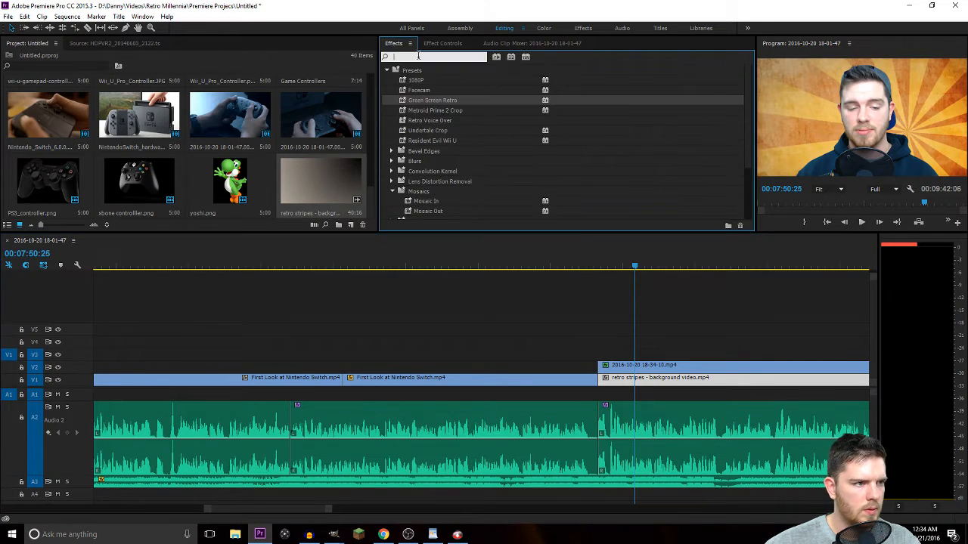
type("blur")
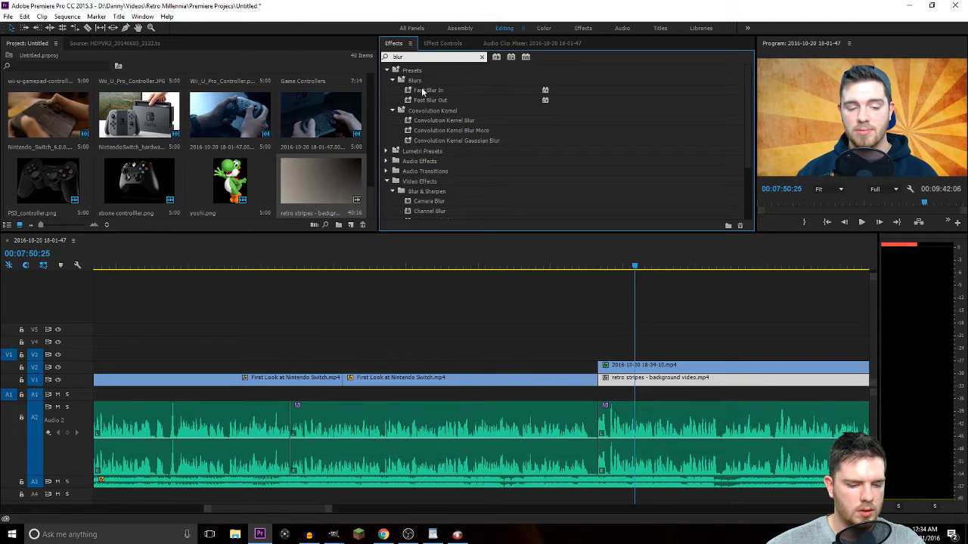
scroll(449, 180, "down", 3)
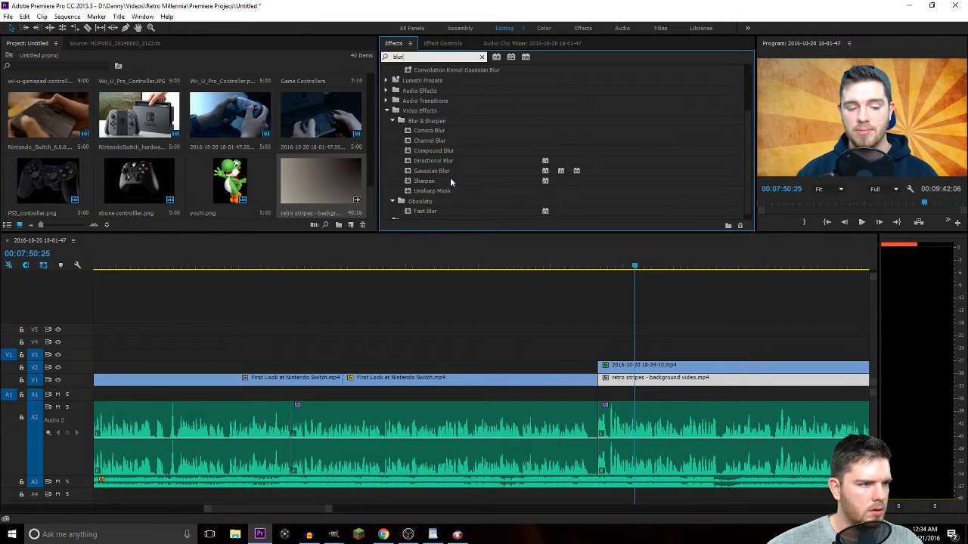
scroll(450, 180, "down", 1)
left_click_drag(436, 204, 636, 387)
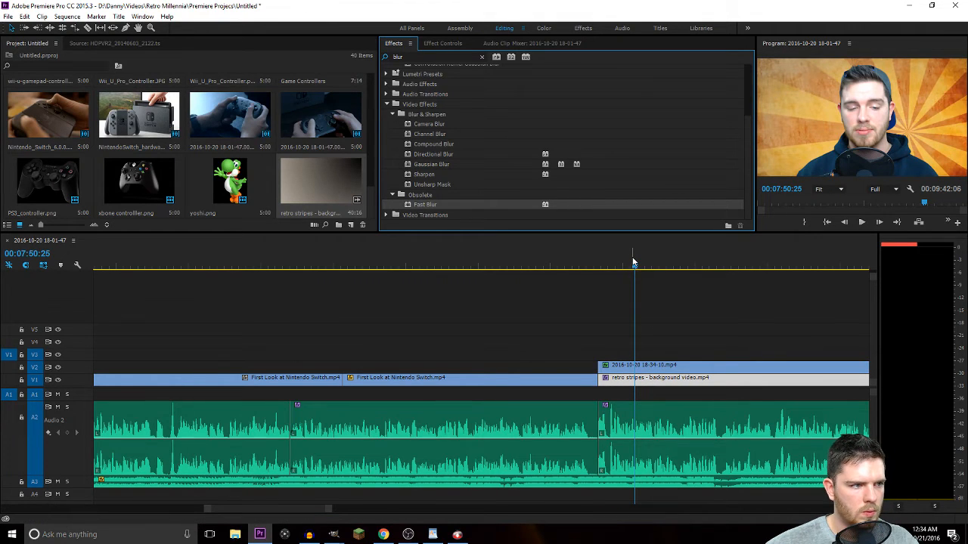
left_click_drag(428, 123, 618, 385)
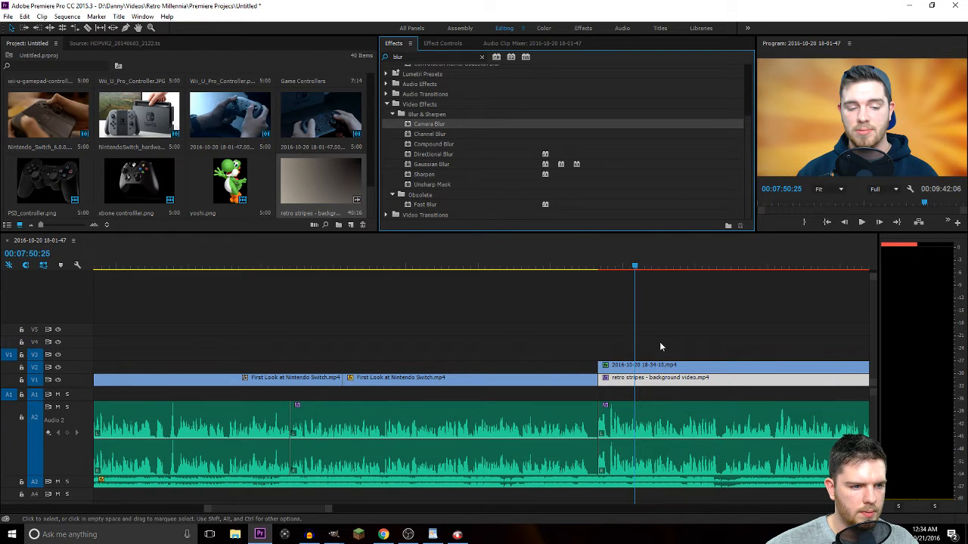
Paste two copies of the blurred retro stripes clip after it on V1 and trim the last one to the final clip's end.
key("backslash")
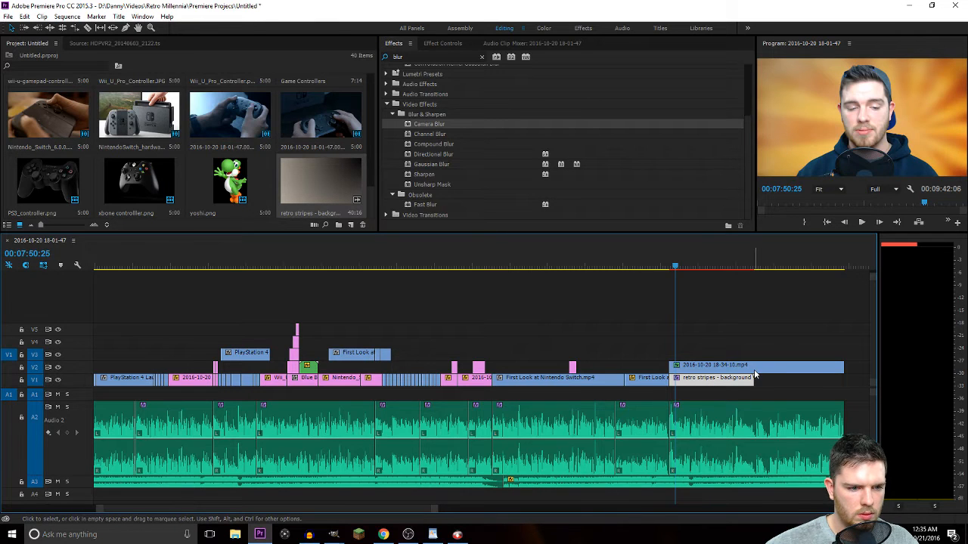
key("Down")
key("ctrl+v")
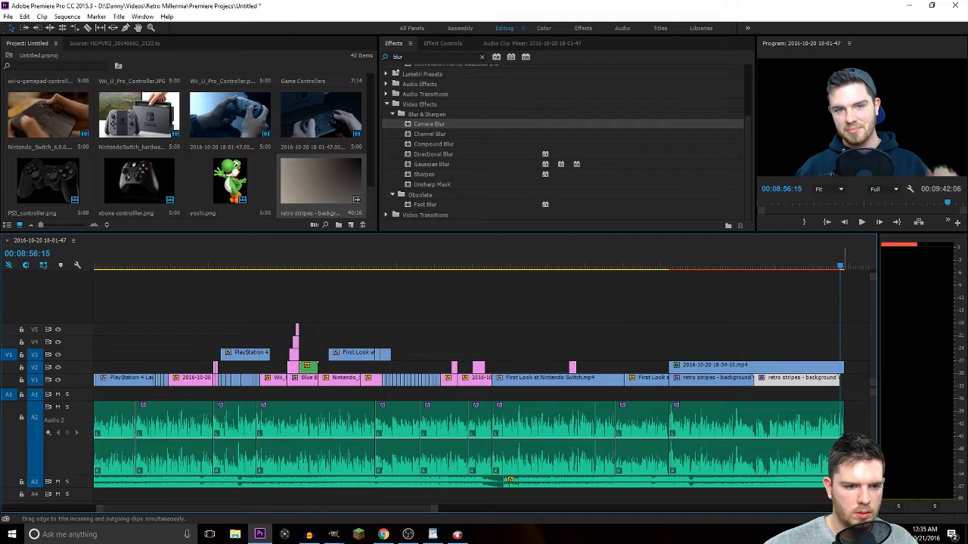
key("ctrl+v")
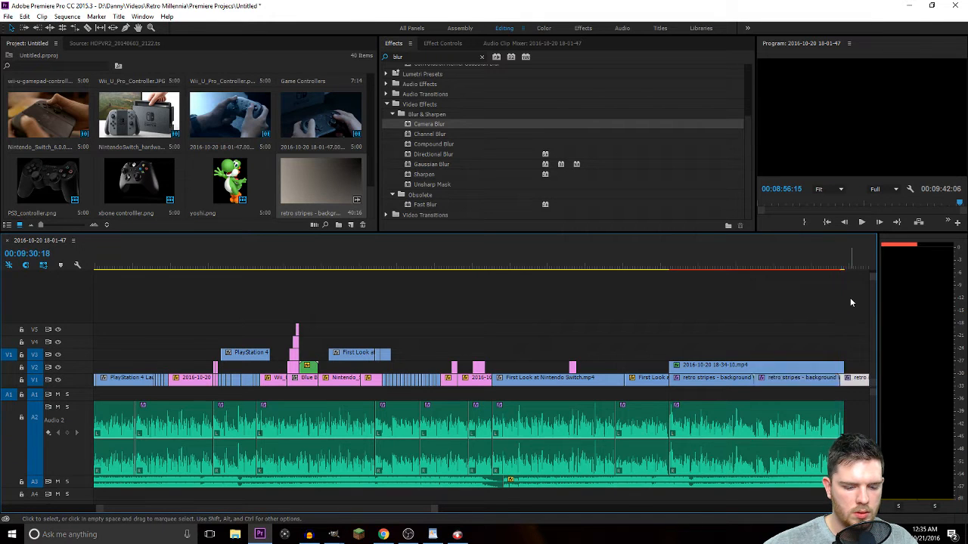
left_click_drag(479, 378, 399, 392)
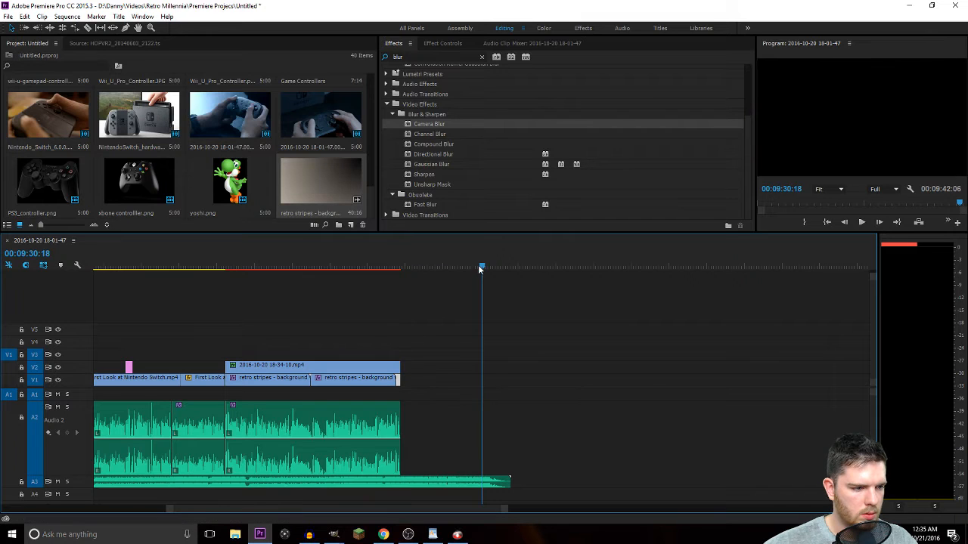
Play the last seconds of the final clip over the retro stripes background up to 00:08:53:28.
left_click_drag(376, 275, 386, 355)
scroll(389, 378, "up", 3)
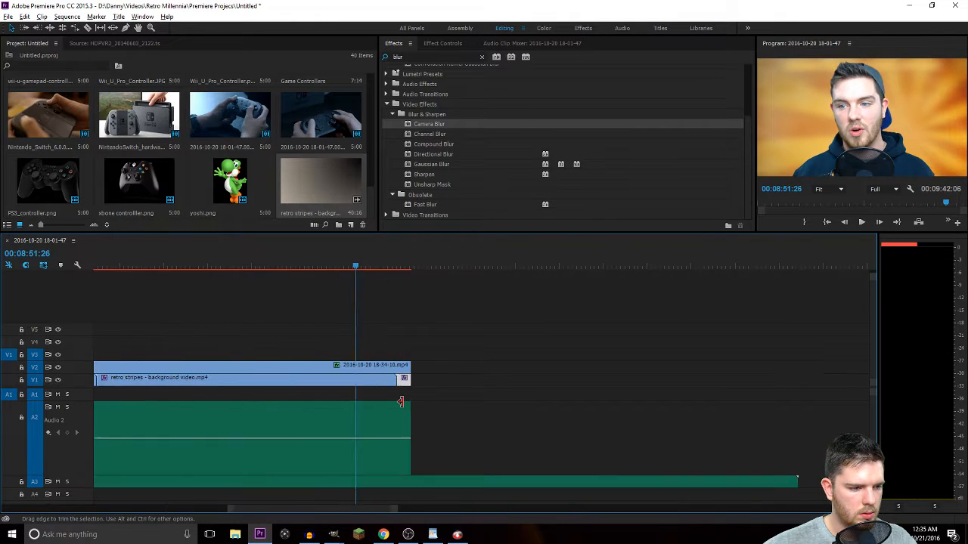
key("alt+space")
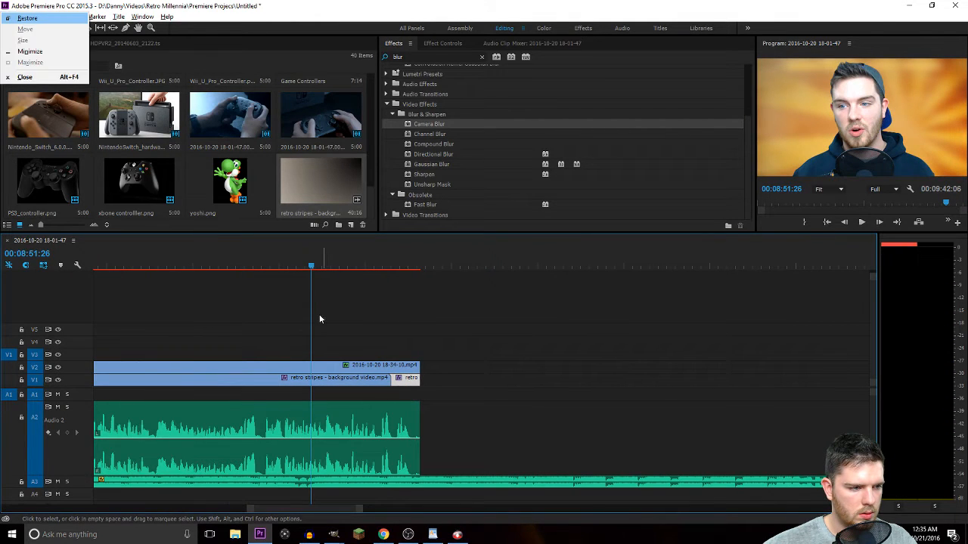
left_click(320, 262)
key("space")
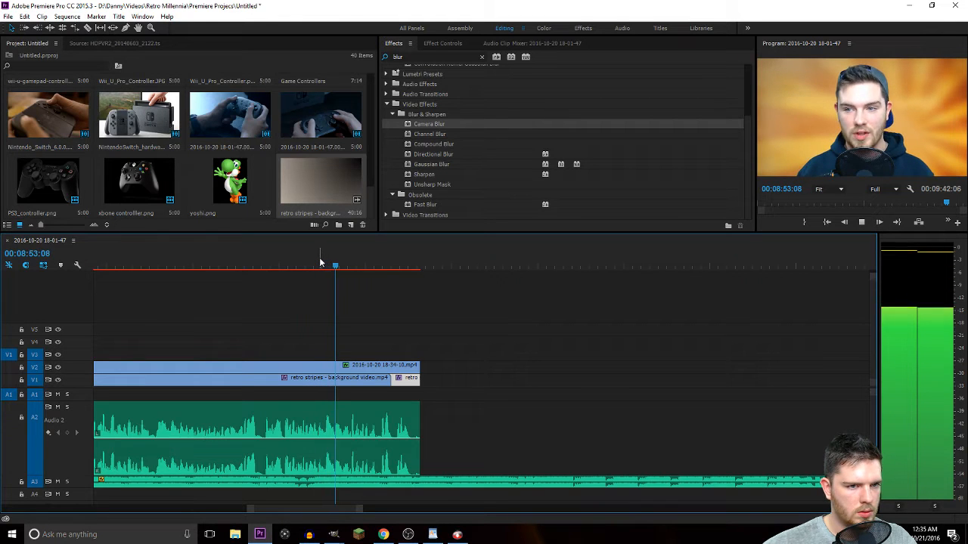
key("space")
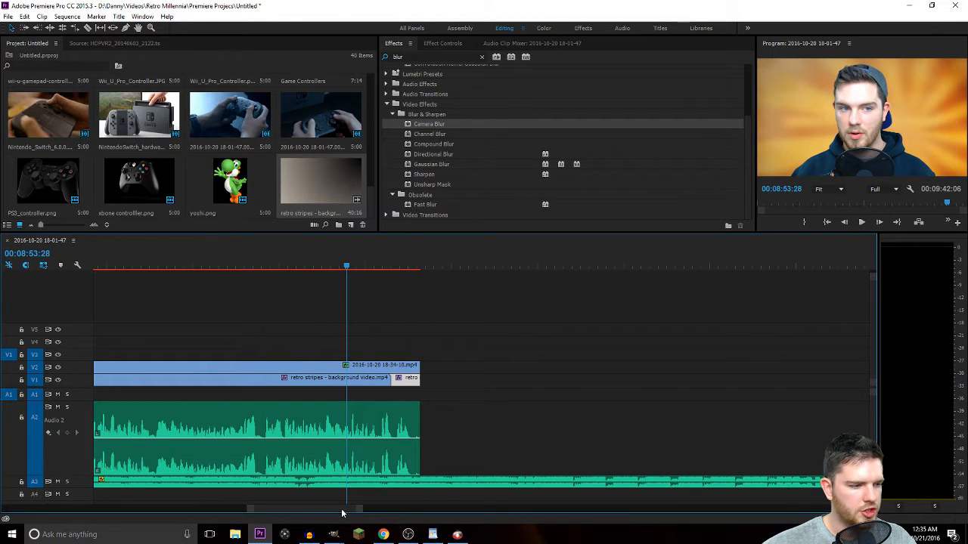
Hide V2 to inspect the background and trim the end of the first retro stripes clip to 00:08:15:24.
left_click_drag(341, 508, 324, 508)
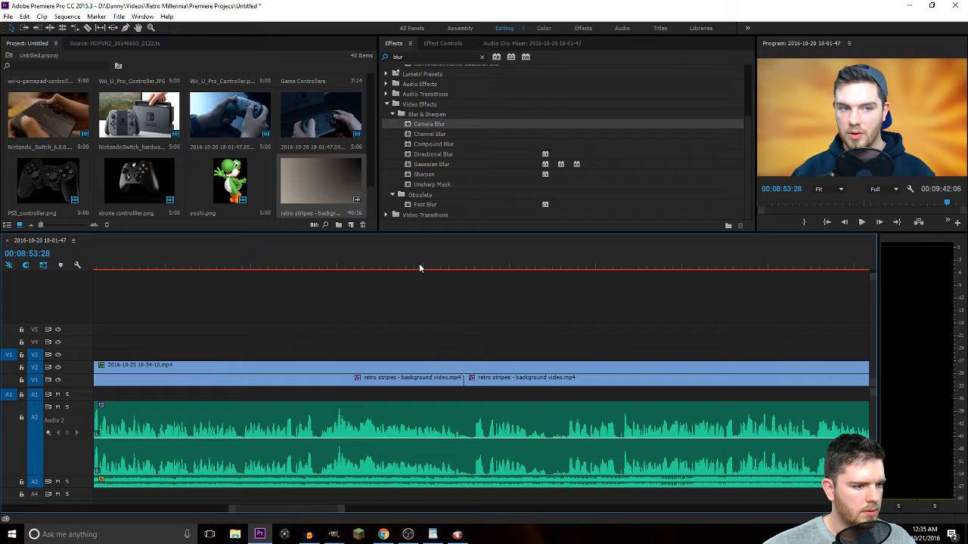
left_click_drag(418, 266, 220, 265)
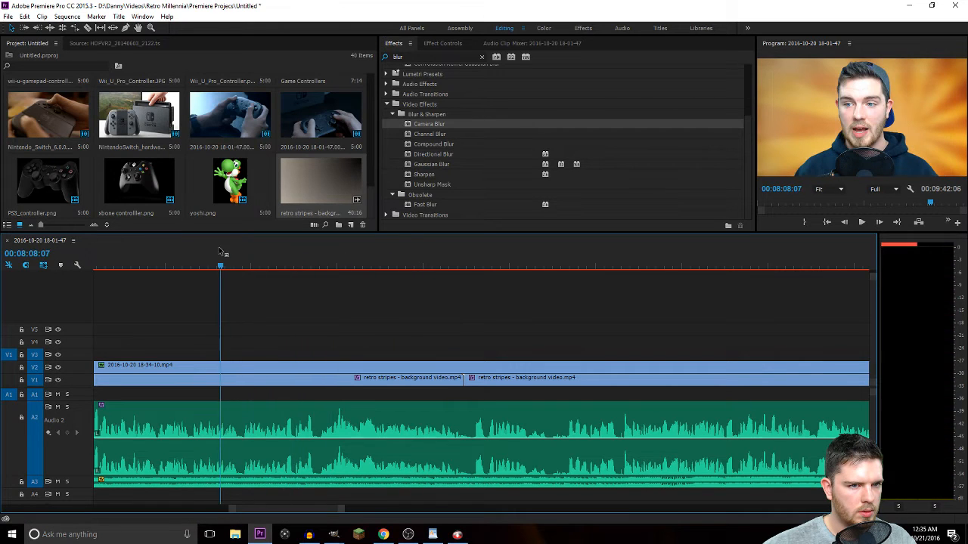
left_click(57, 367)
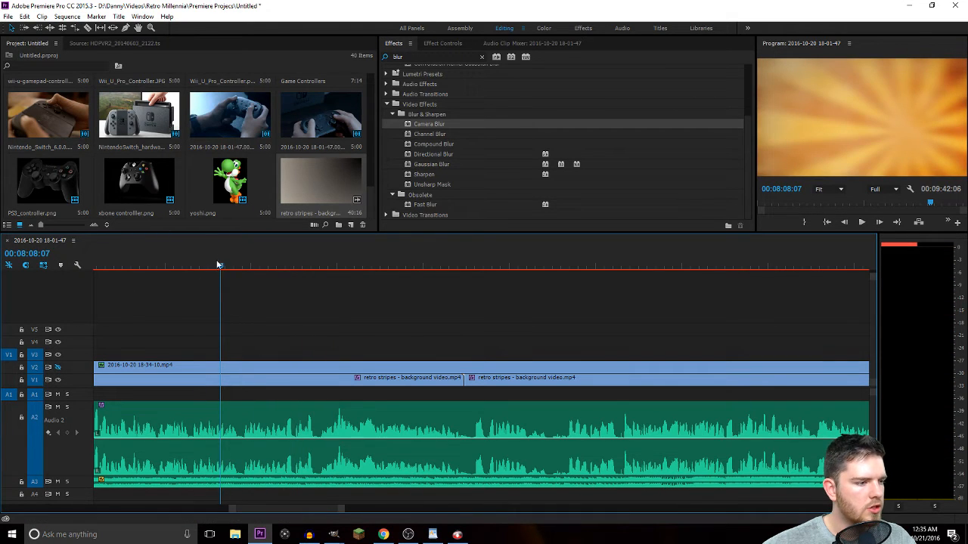
left_click_drag(220, 270, 382, 277)
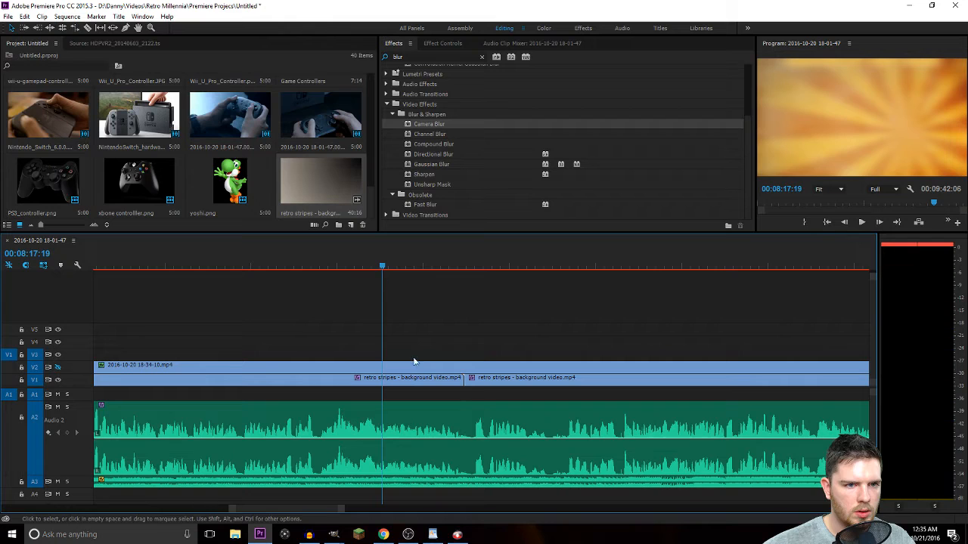
scroll(450, 392, "down", 1)
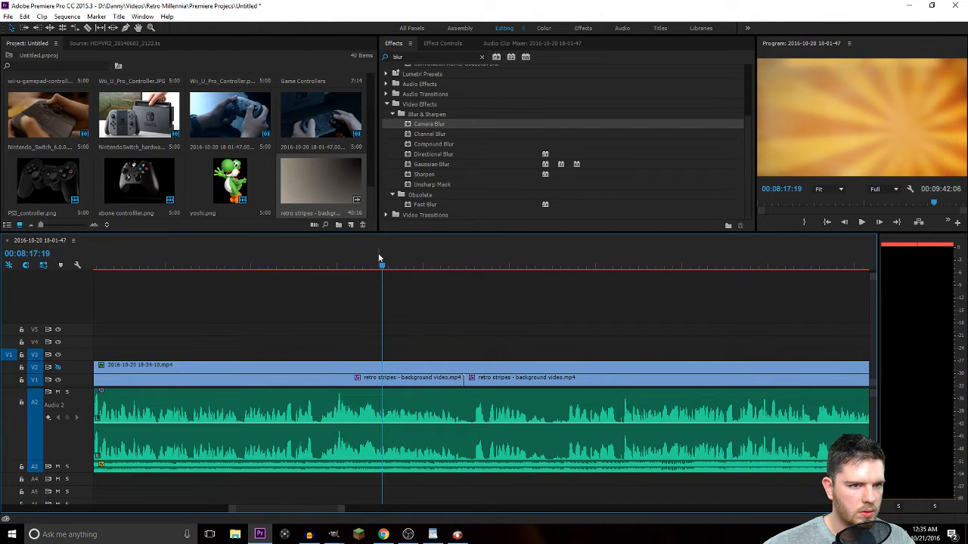
left_click_drag(383, 267, 351, 273)
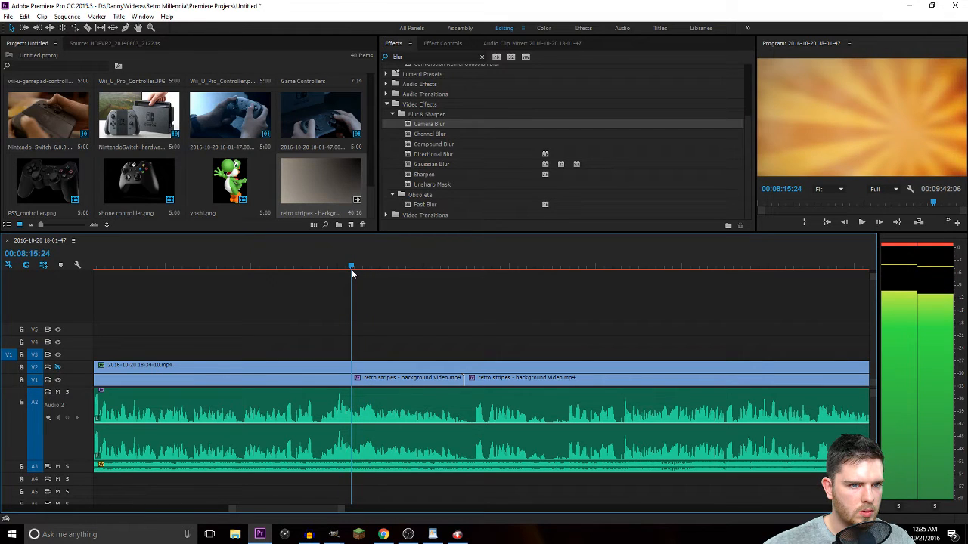
left_click_drag(354, 382, 350, 384)
Delete the two copied retro stripes clips that follow the trimmed one on V1.
left_click(493, 381)
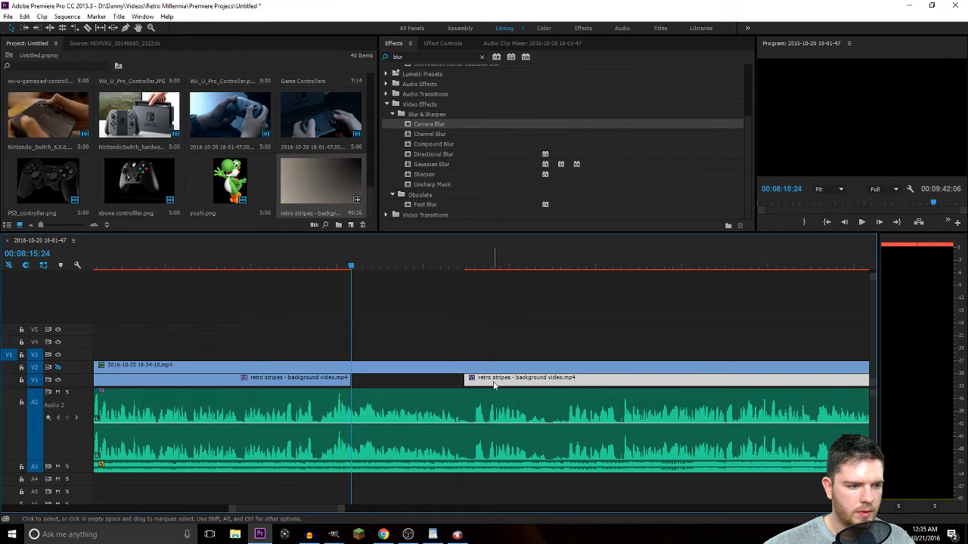
key("minus")
scroll(495, 381, "down", 2, "alt")
key("shift")
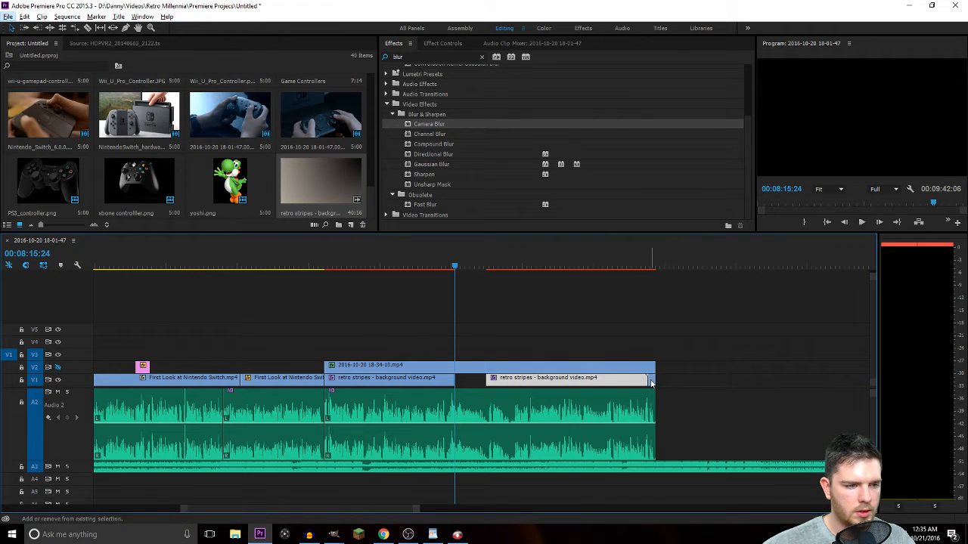
key("Delete")
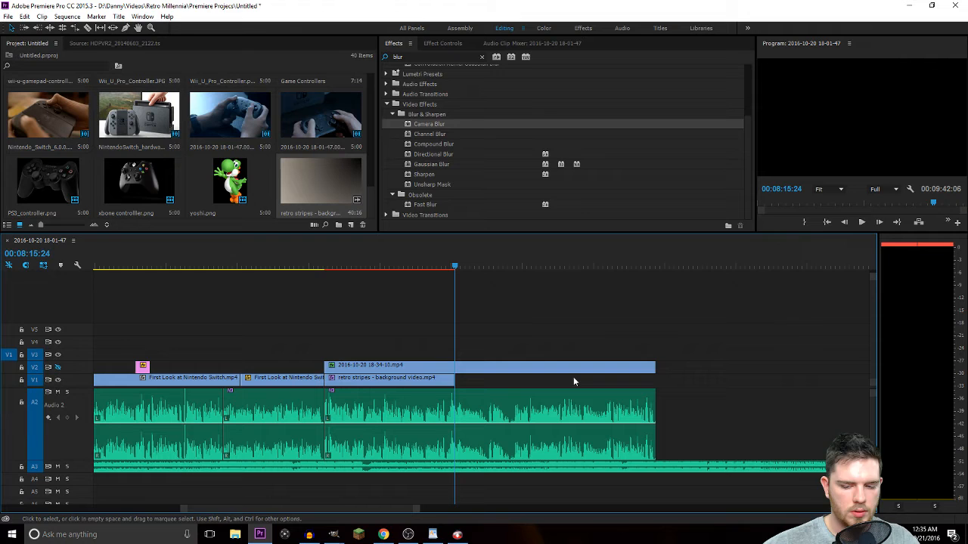
Paste two copies of the shortened retro stripes clip end to end on V1 and trim the last one to the final clip's end.
left_click(441, 384)
key("Up")
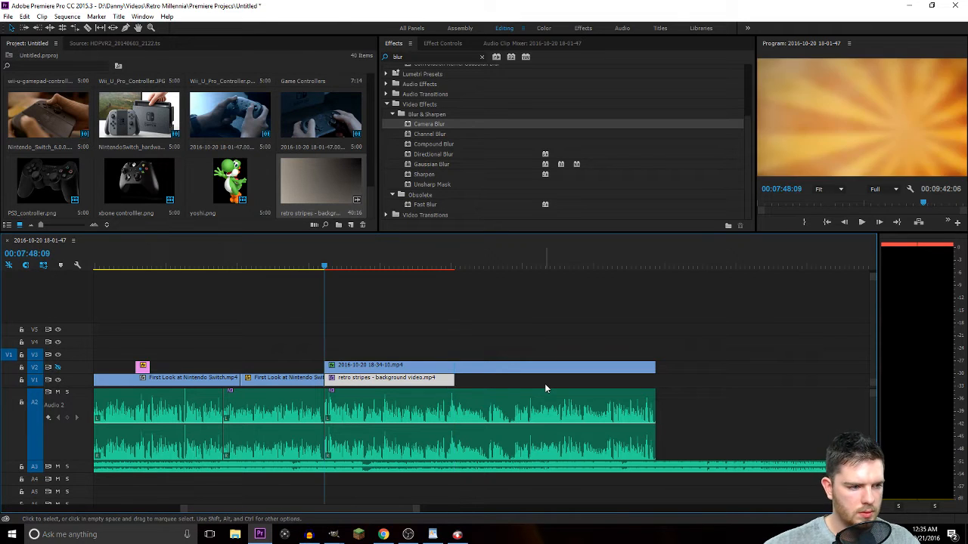
key("Down")
key("ctrl+v")
key("ctrl+v")
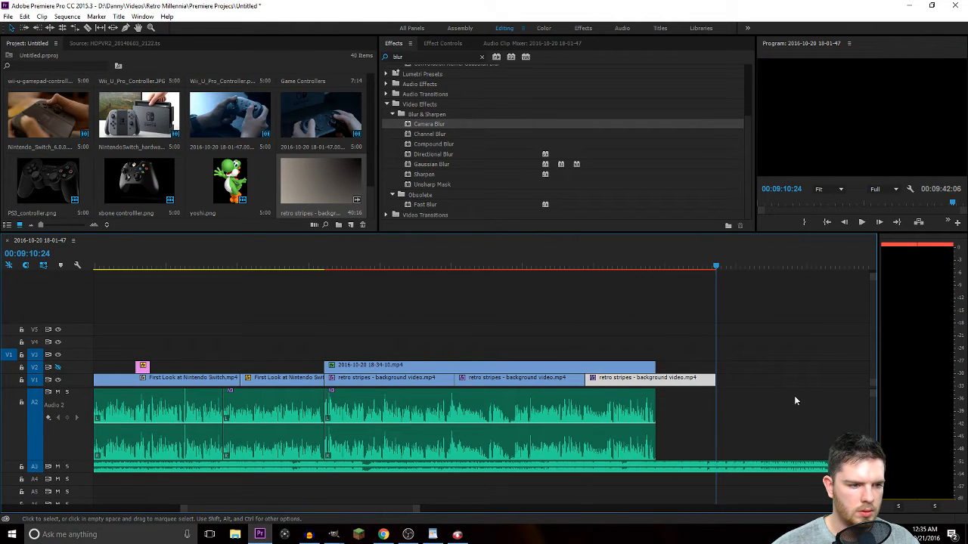
left_click_drag(716, 384, 655, 389)
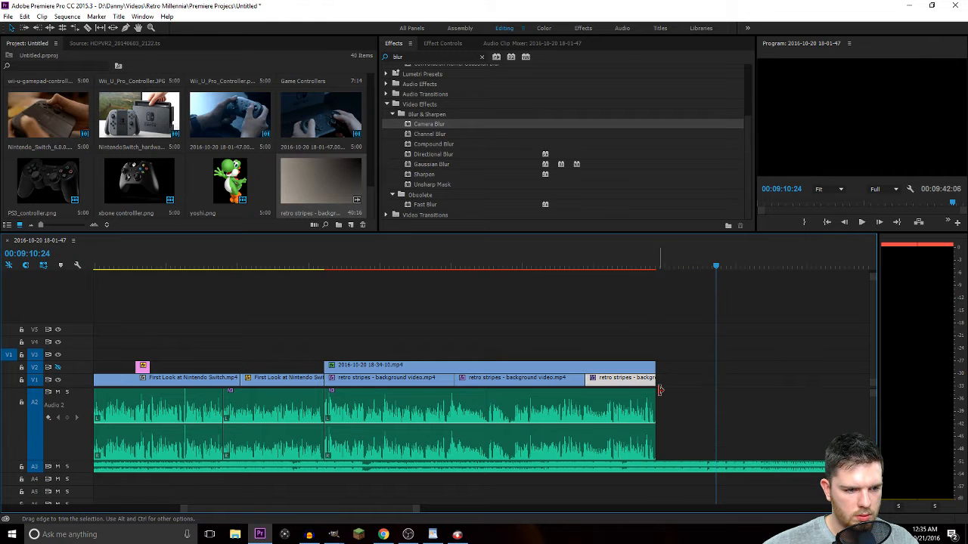
Show V2 again and play the final clip's opening seconds over the blurred background, stopping at 00:07:56:29.
left_click(329, 258)
key("space")
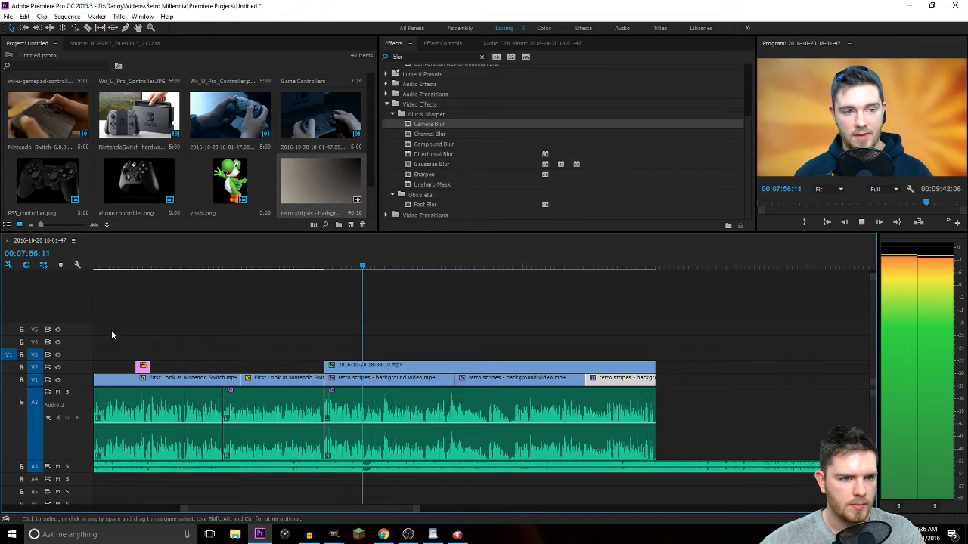
key("space")
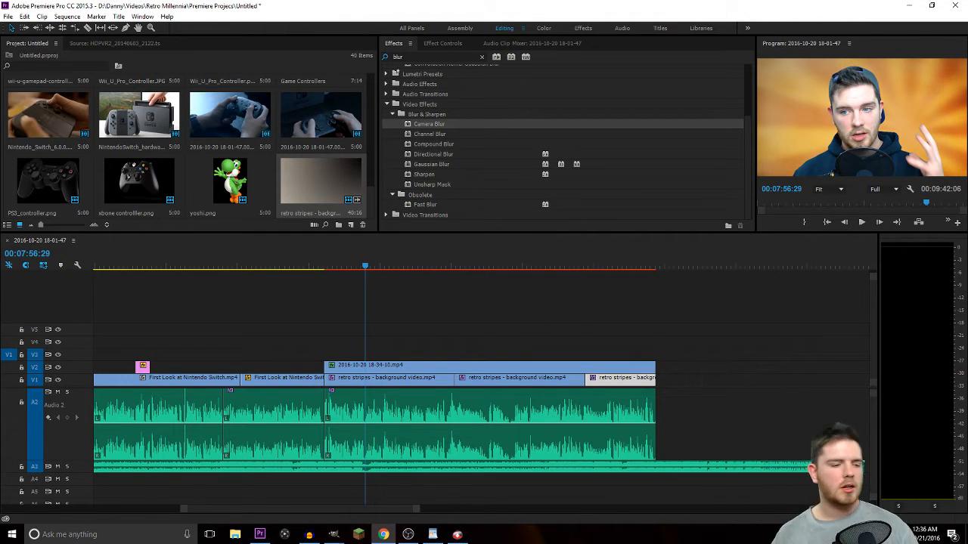
Play the end of the final clip and stop the playhead at 00:09:00:00.
left_click(635, 267)
key("space")
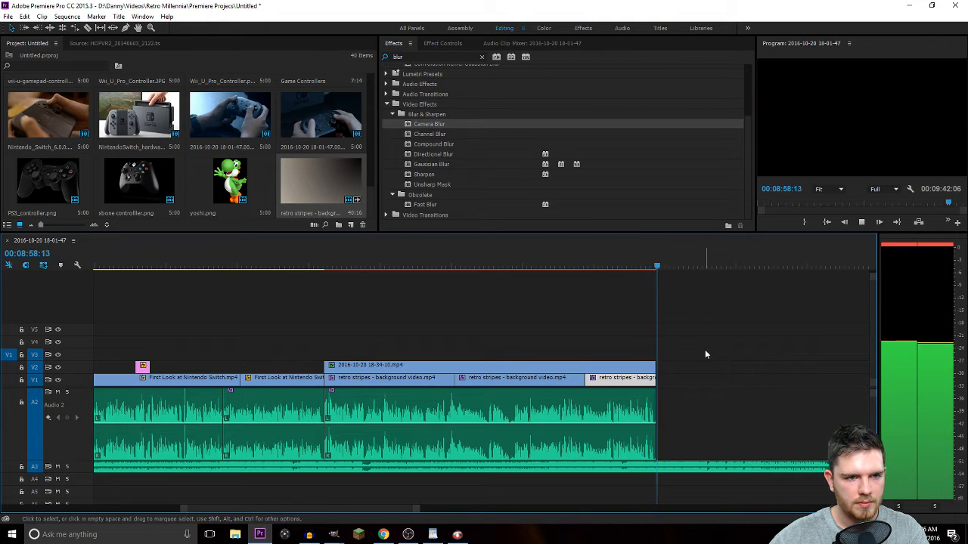
key("space")
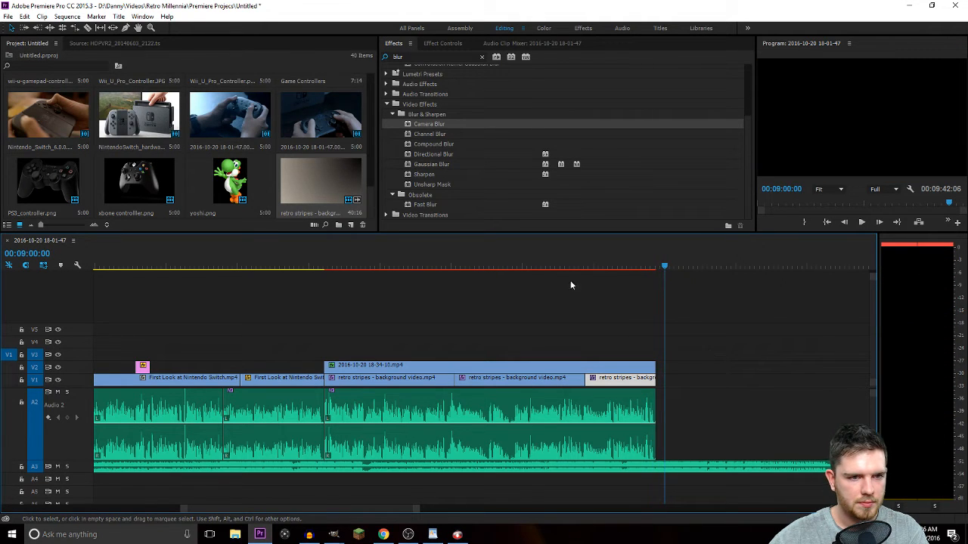
Extend the last retro stripes clip on V1 to 00:09:10:14 and trim the A3 music to the same end point.
mouse_move(373, 198)
left_mouse_down()
mouse_move(373, 111)
mouse_move(373, 204)
left_mouse_up()
left_click_drag(654, 380, 780, 384)
left_click_drag(722, 268, 713, 268)
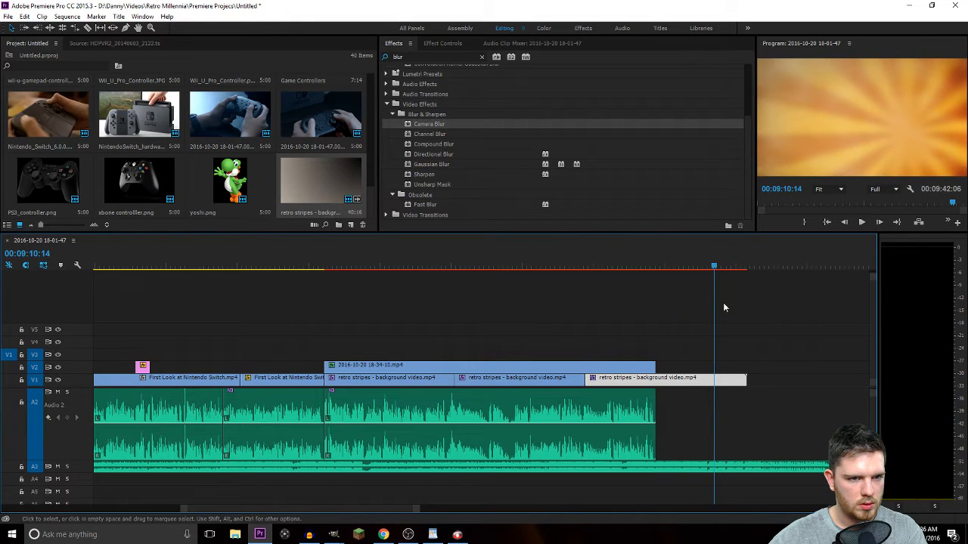
left_click_drag(728, 390, 714, 390)
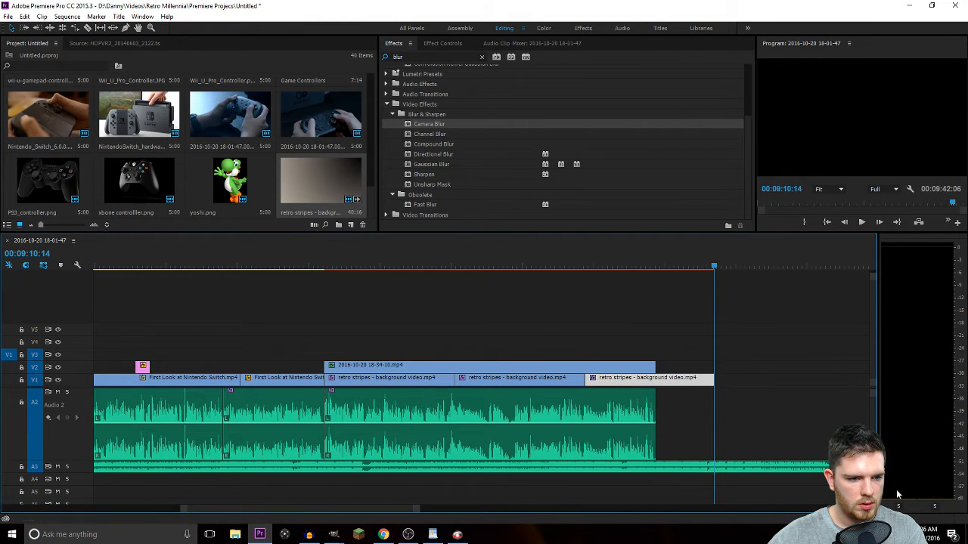
left_click_drag(865, 466, 714, 479)
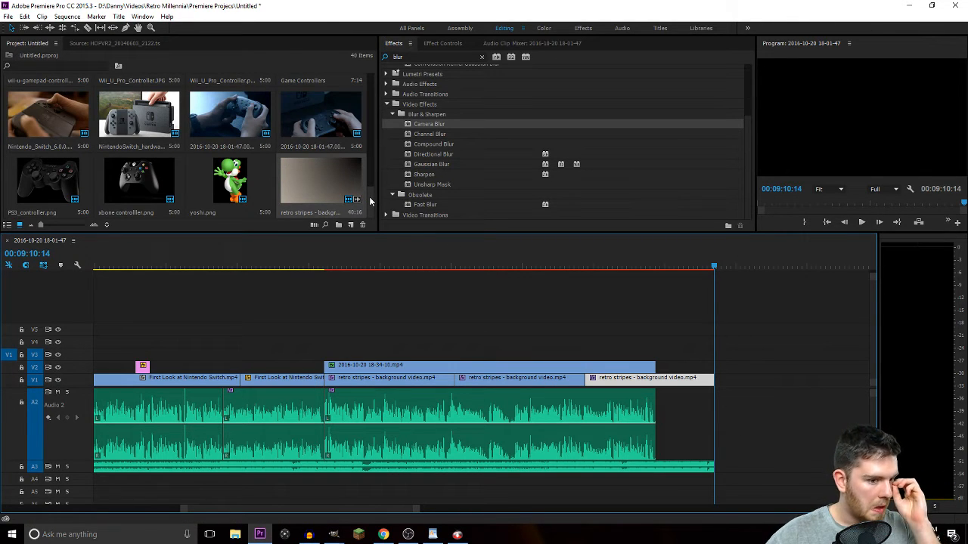
Create a new title named rm containing the text "Retro Millennia" on two lines.
left_click(351, 228)
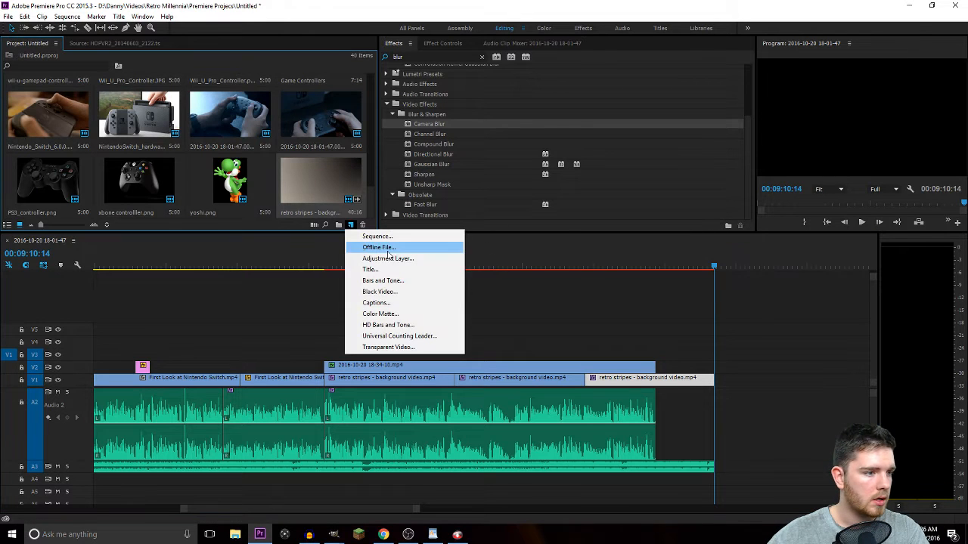
left_click(371, 270)
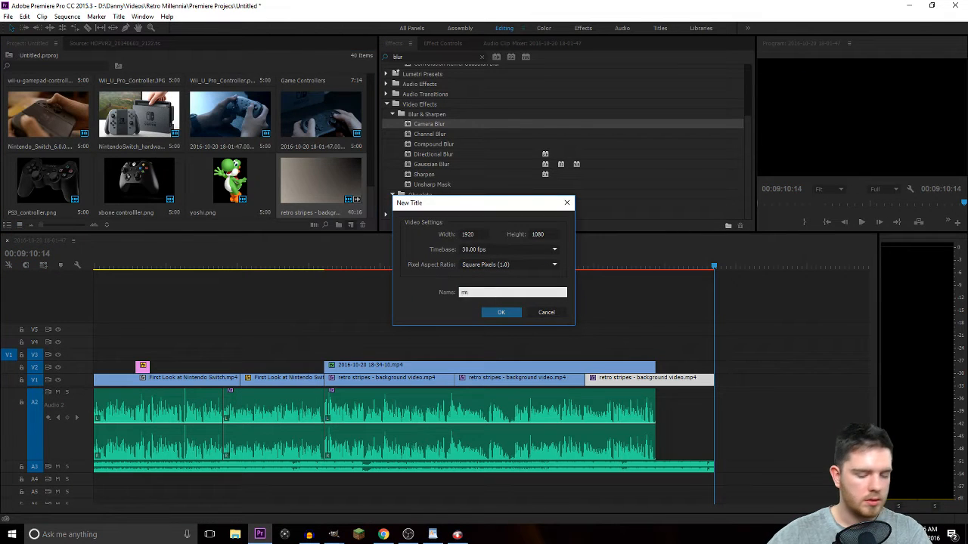
key("Return")
left_click(326, 189)
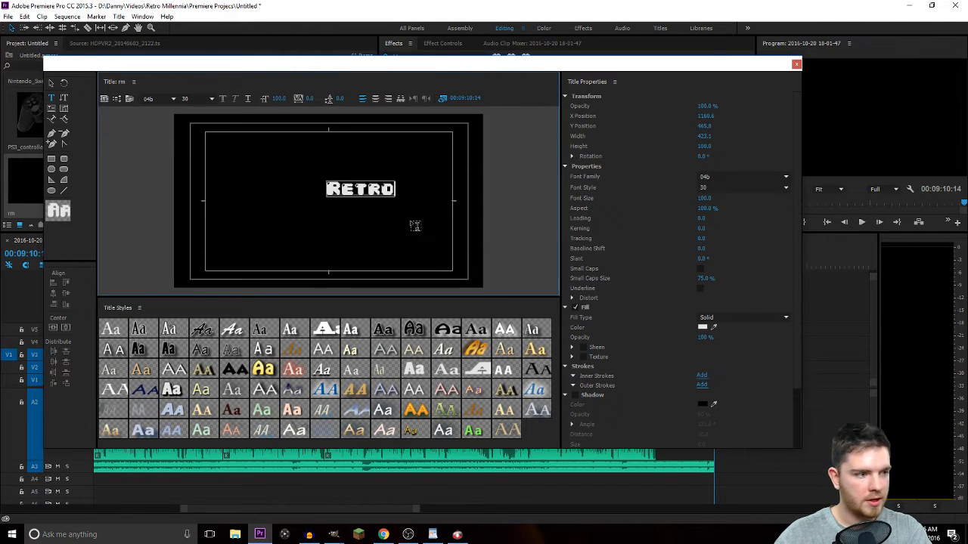
type("Retro Mille")
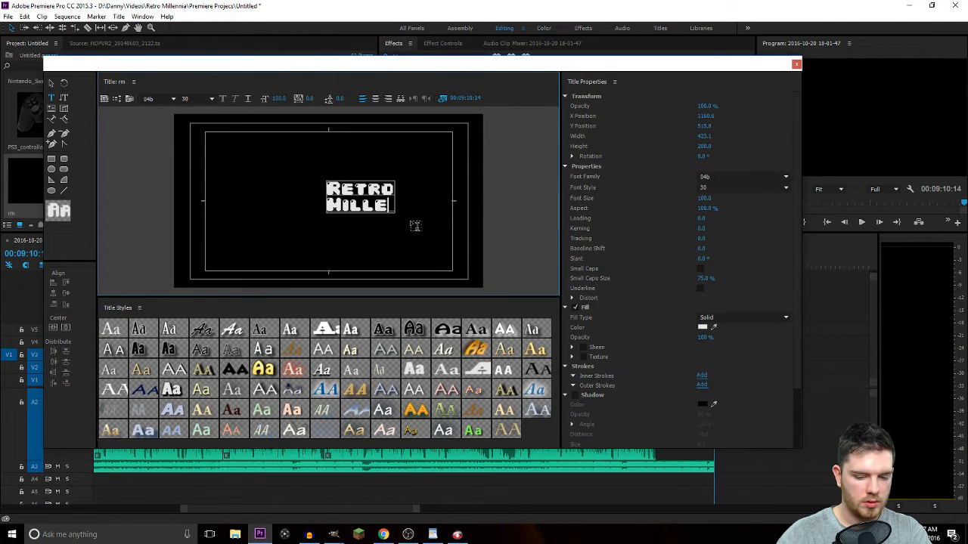
type("nnia")
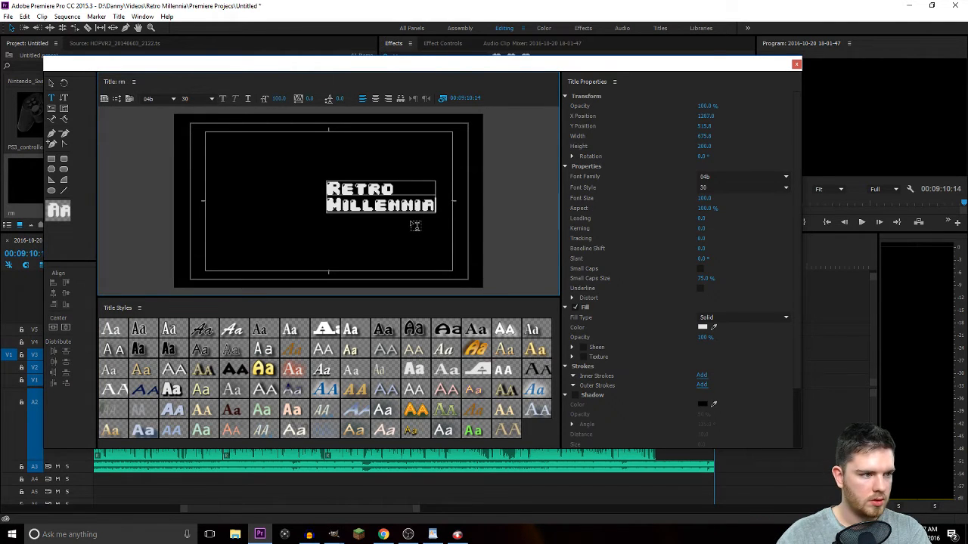
Center-align the title text, enlarge its font size to about 201.4, and position it at X 960, Y 540.
left_click(375, 99)
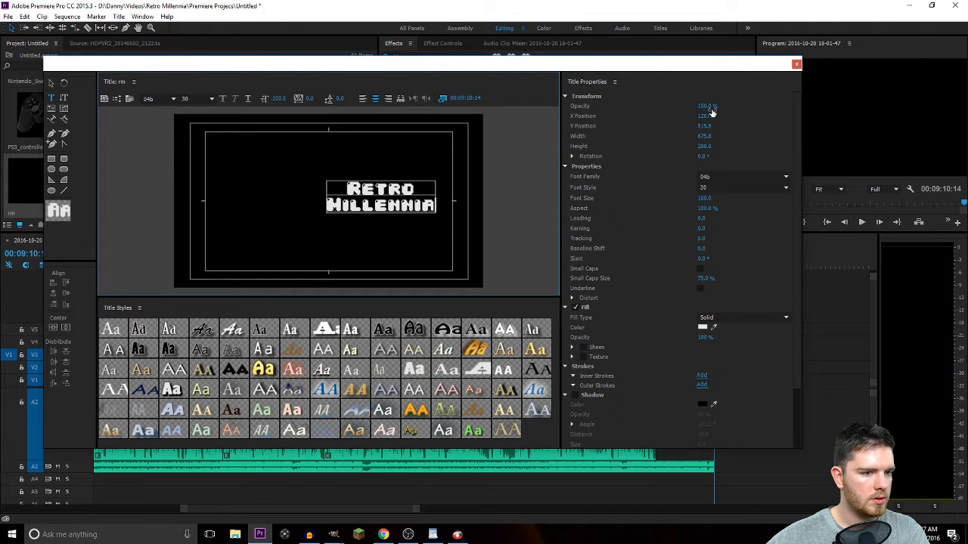
left_click(716, 115)
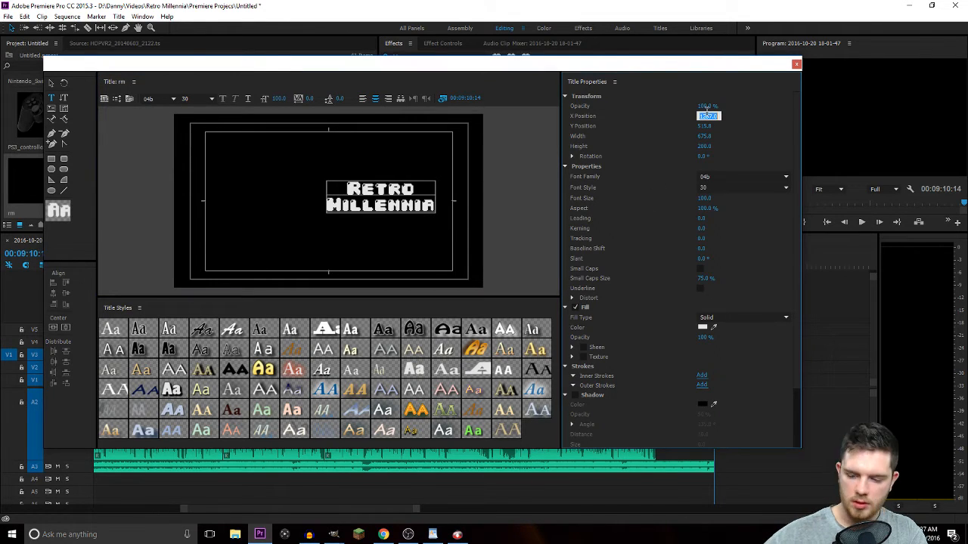
type("960")
key("Tab")
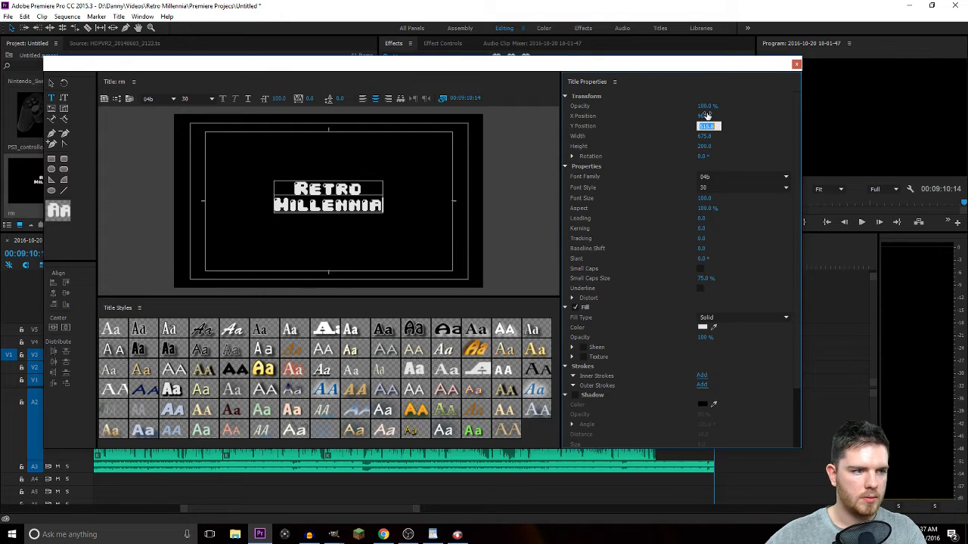
type("540")
key("Return")
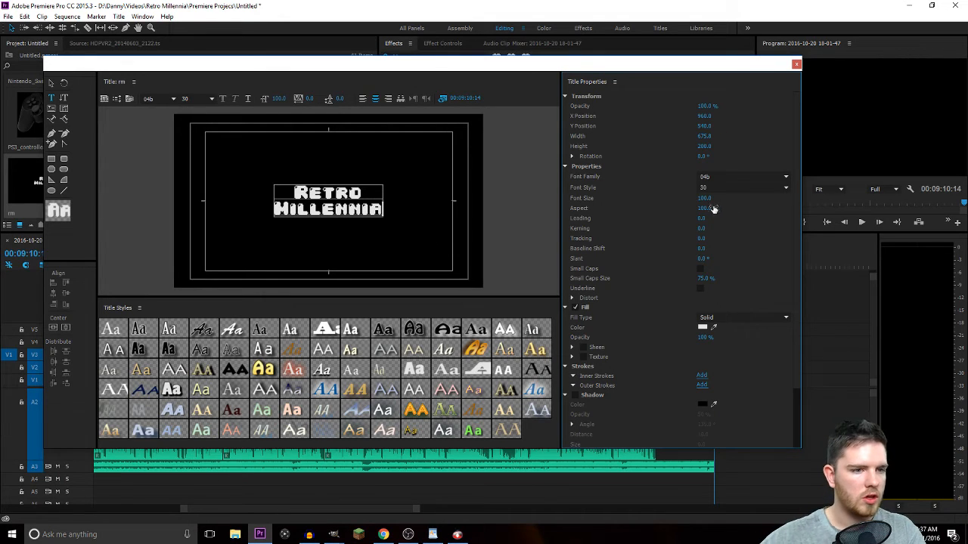
left_click_drag(704, 198, 718, 208)
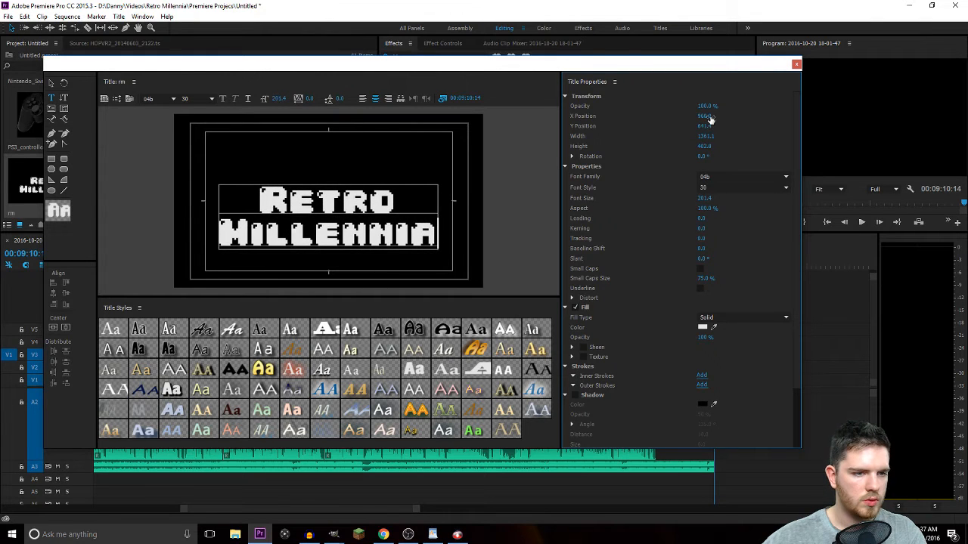
type("540")
key("Return")
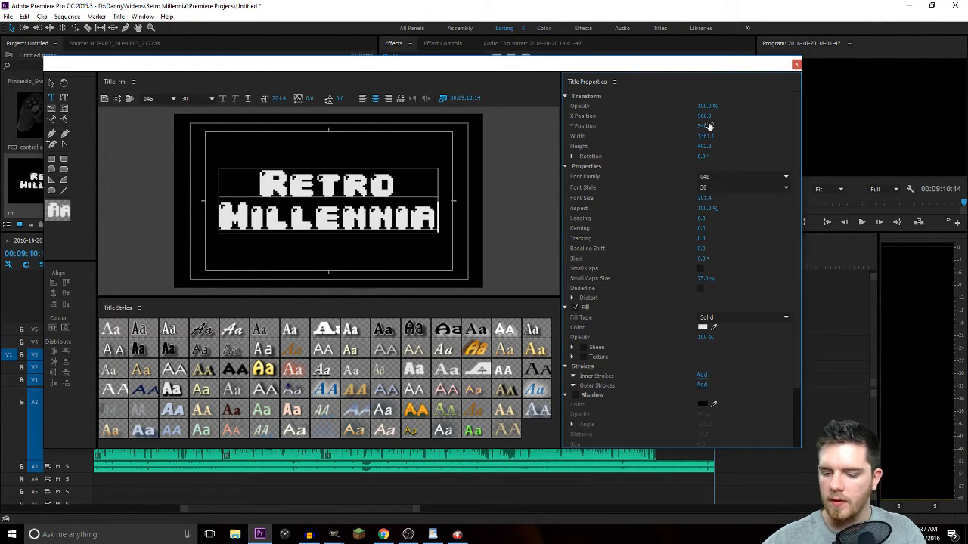
Fill the title text with black and add a white outer stroke of size 20.
left_click(700, 330)
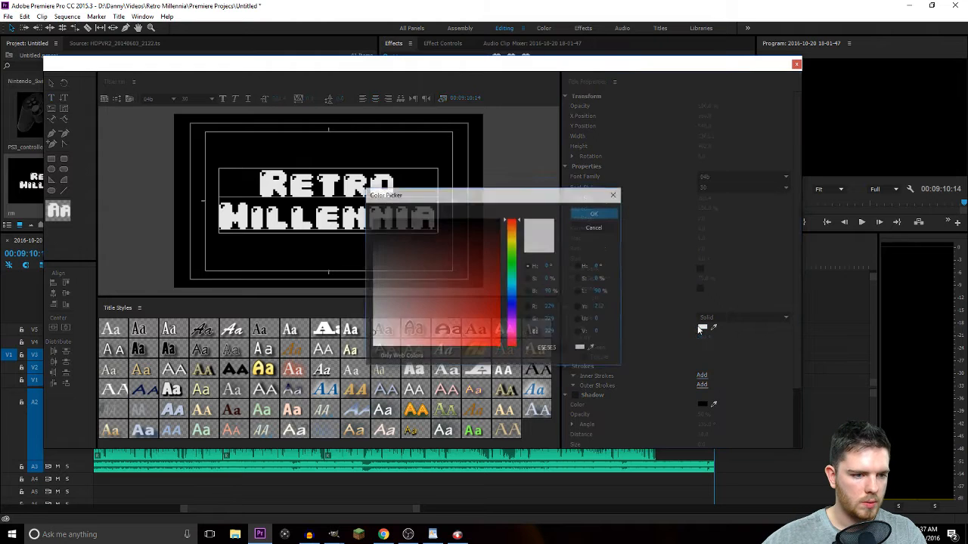
left_click_drag(484, 284, 372, 346)
left_click(595, 211)
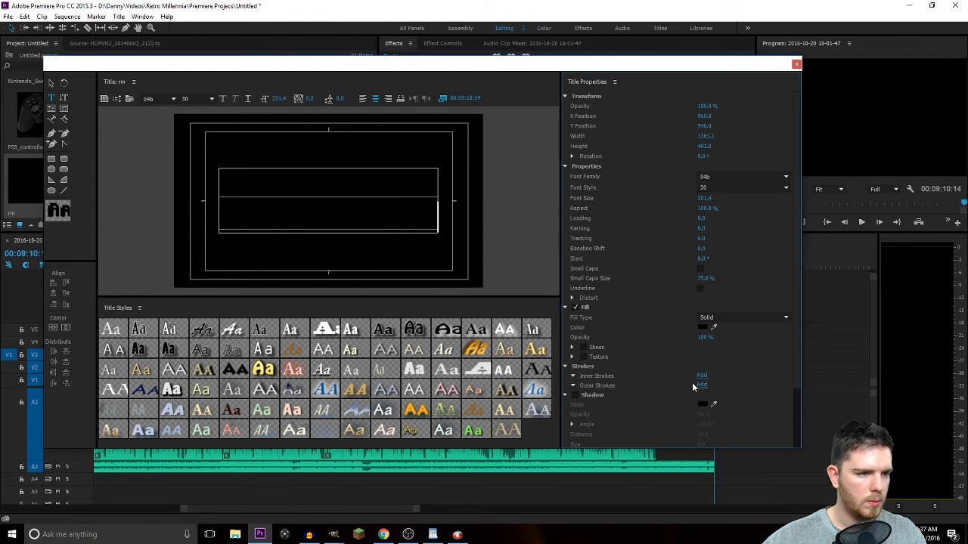
left_click(703, 386)
left_click(702, 435)
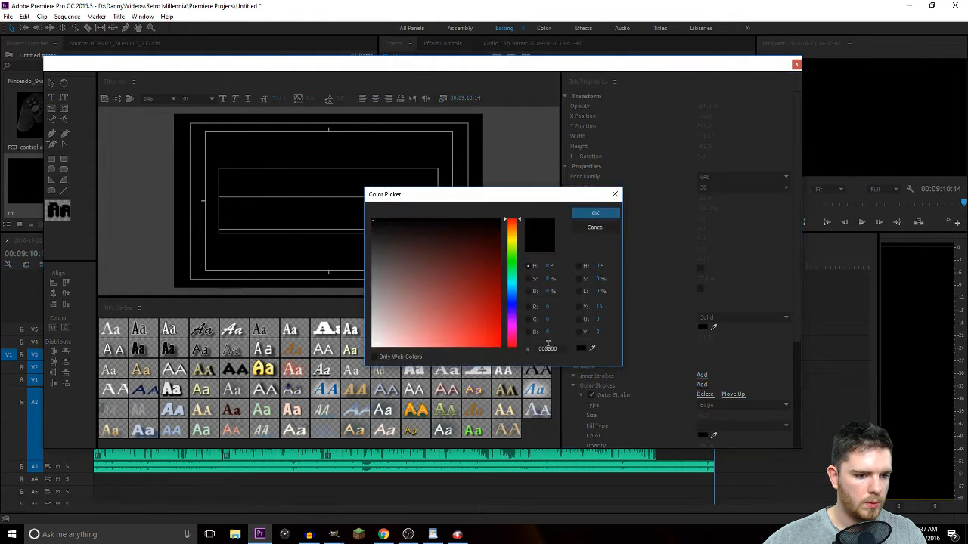
left_click(595, 213)
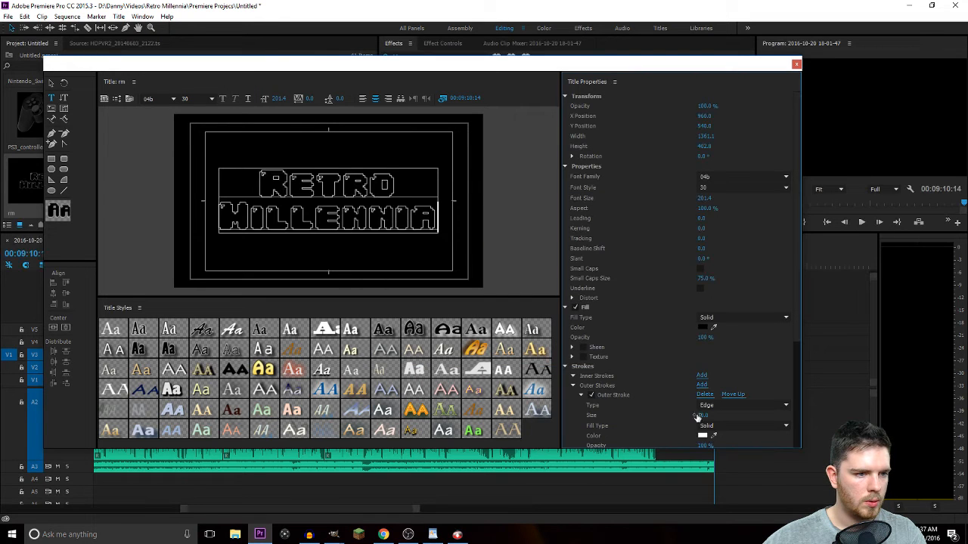
key("Return")
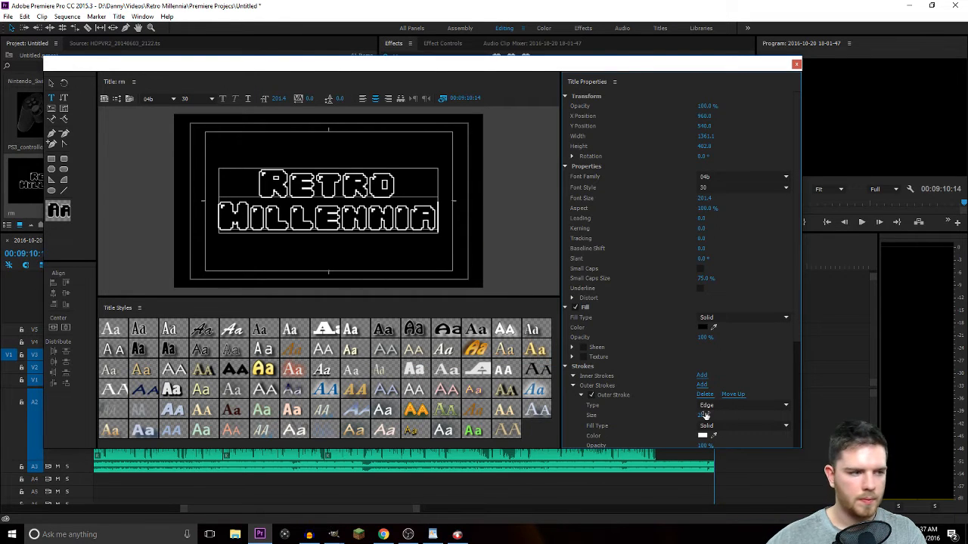
Give the title text a shadow with 100% opacity, distance 20, size 20 and spread 100, and close the title editor.
scroll(794, 325, "down", 5)
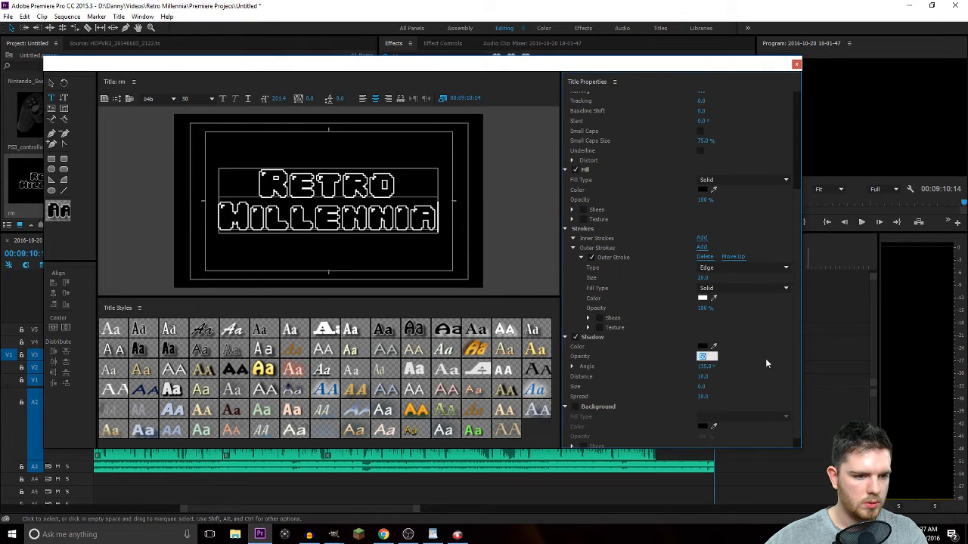
type("100")
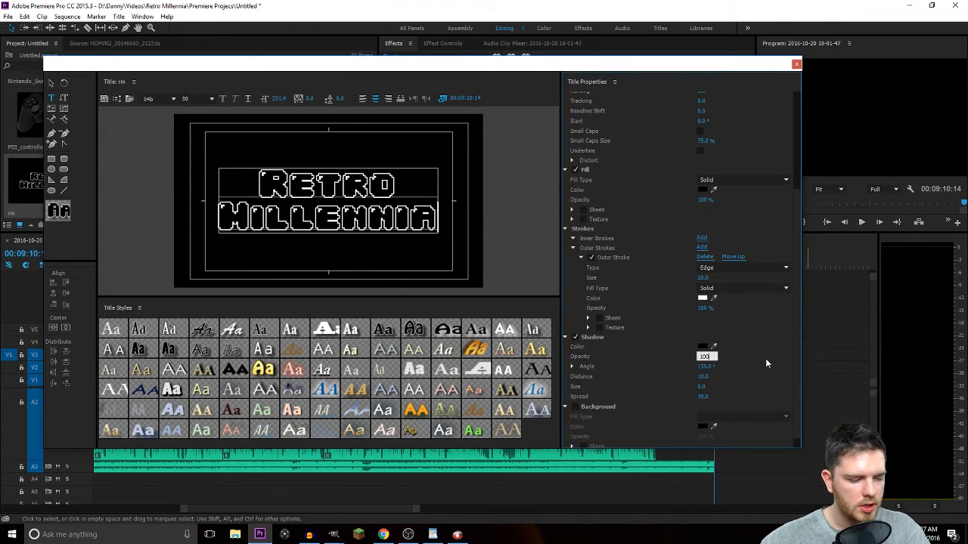
left_click(705, 376)
key("Tab")
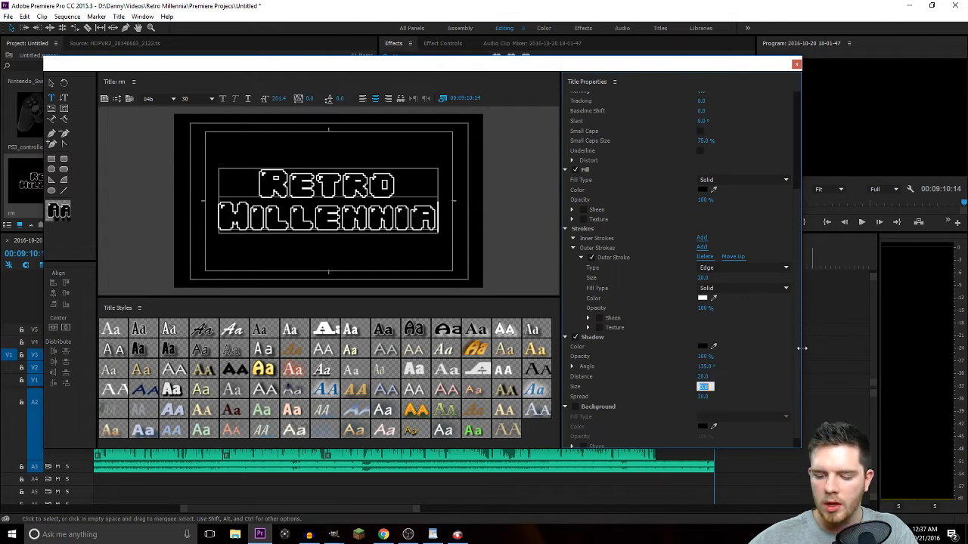
key("Tab")
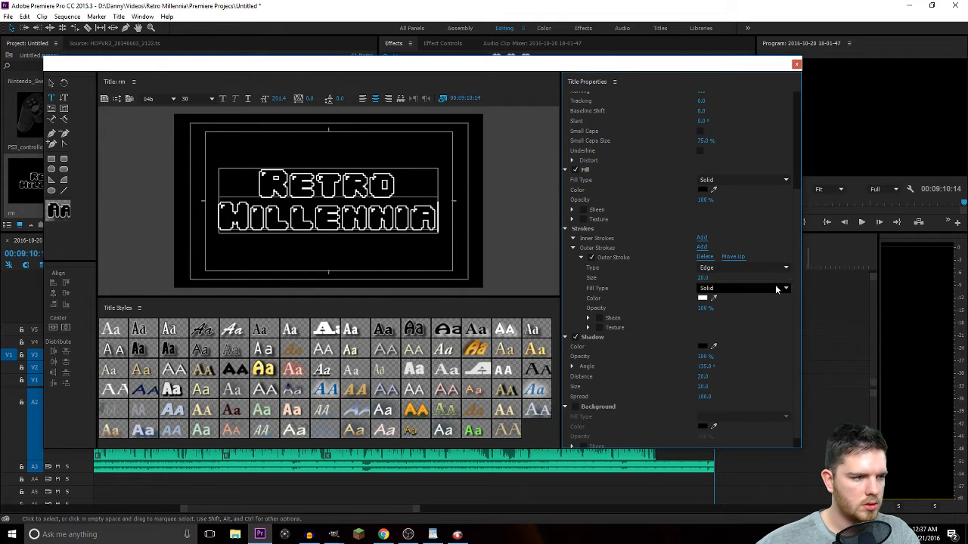
left_click(796, 64)
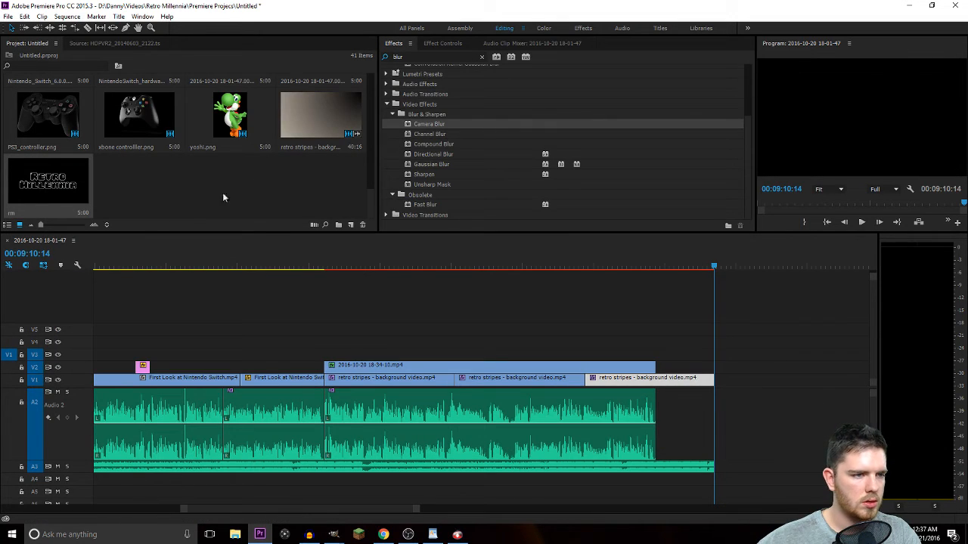
Place the rm title on V2 from the final clip's end to the background's end and play the transition.
left_click_drag(63, 177, 713, 367)
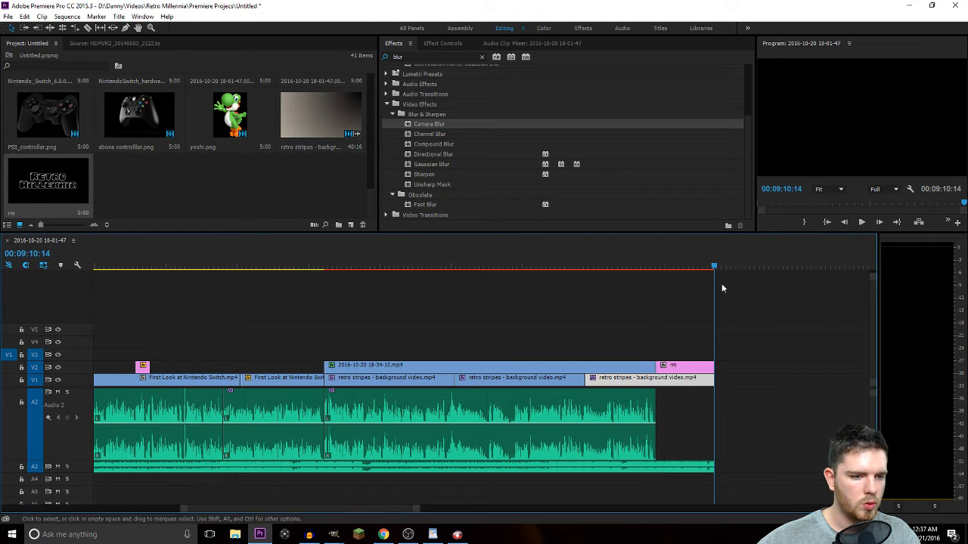
left_click_drag(703, 268, 649, 272)
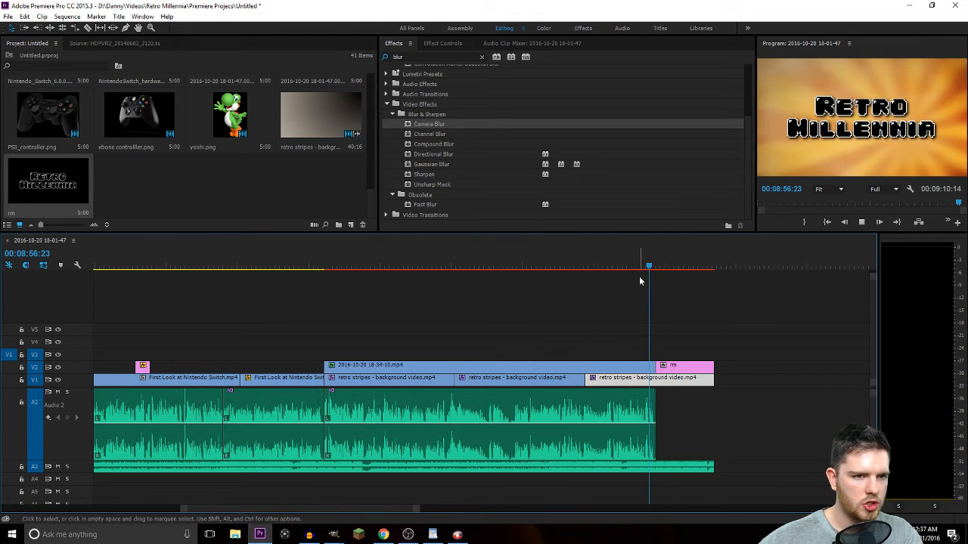
key("space")
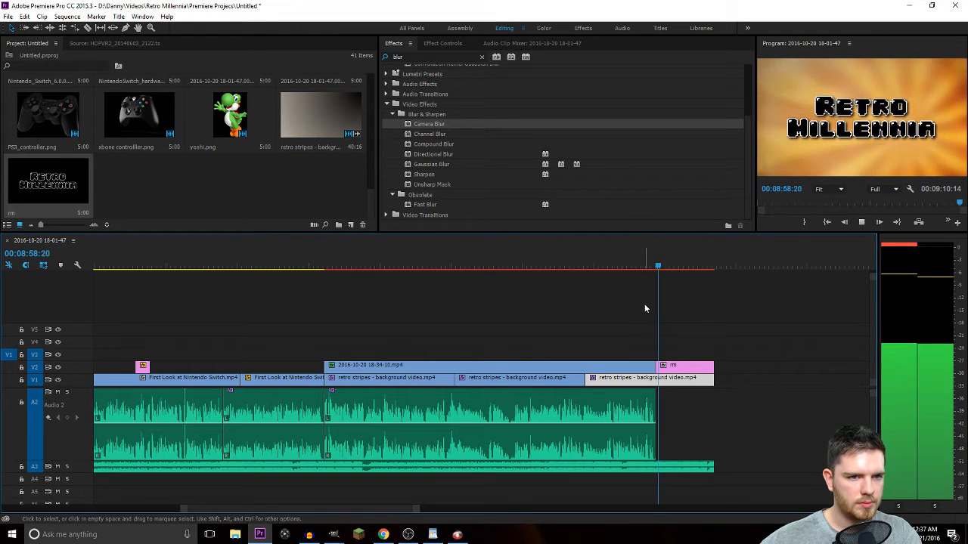
key("space")
At the rm title's first frame, set its scale to about 117.4 and its Y position to -237 so it sits above the frame.
left_click(669, 368)
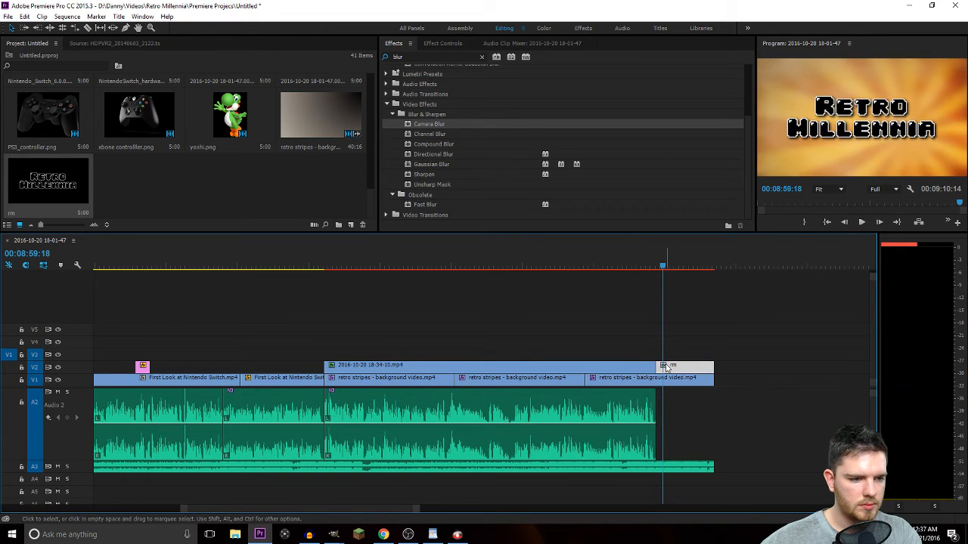
left_click(443, 44)
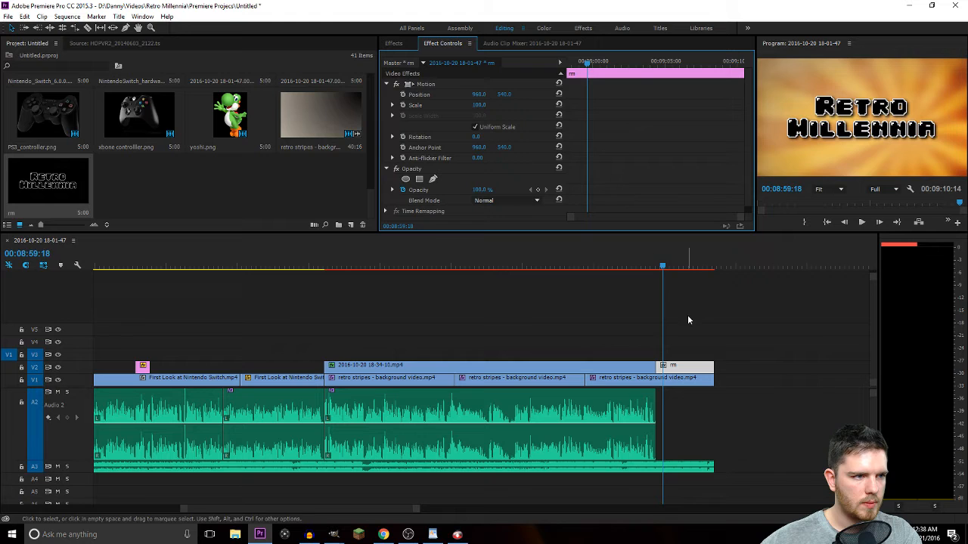
key("Up")
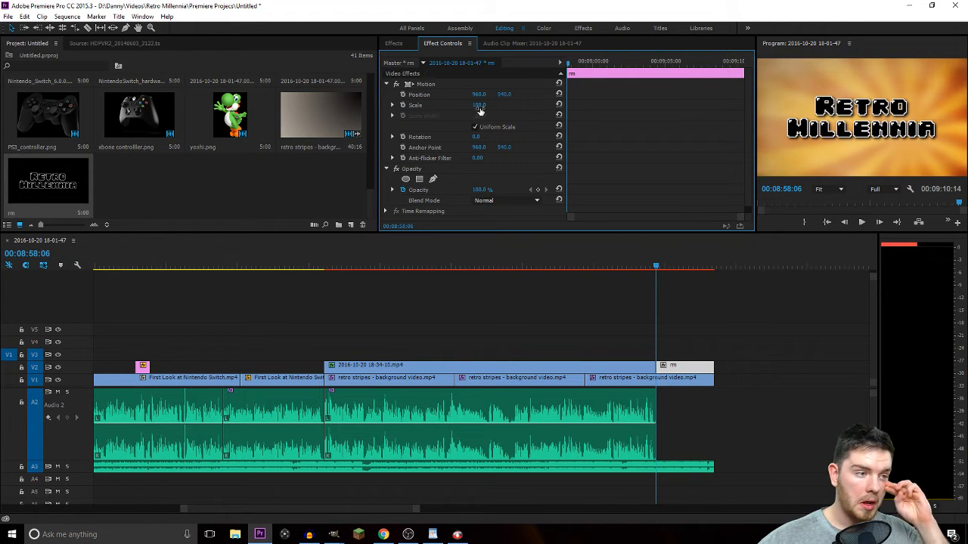
left_click_drag(479, 105, 0, 97)
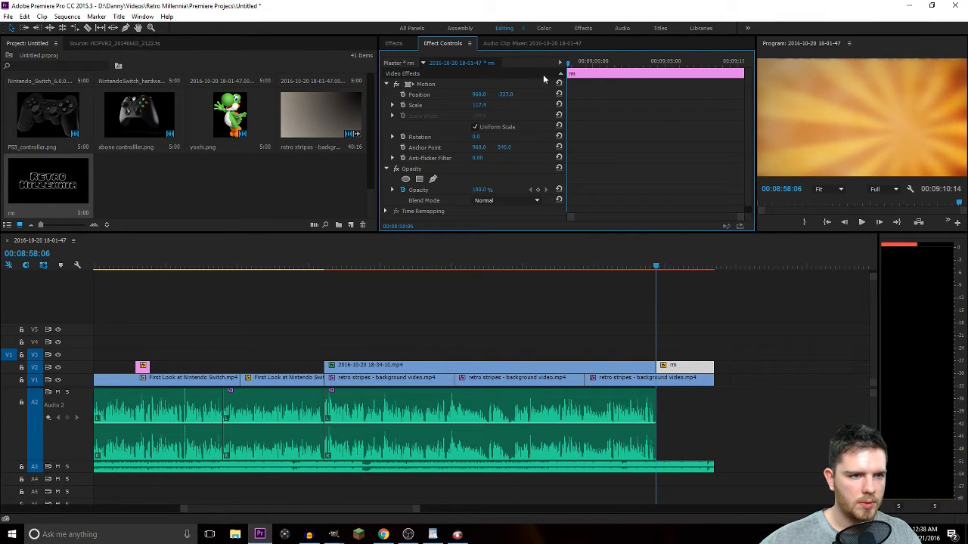
Set the rm title's Y position to 540 at 00:08:59:26.
left_click_drag(568, 65, 597, 68)
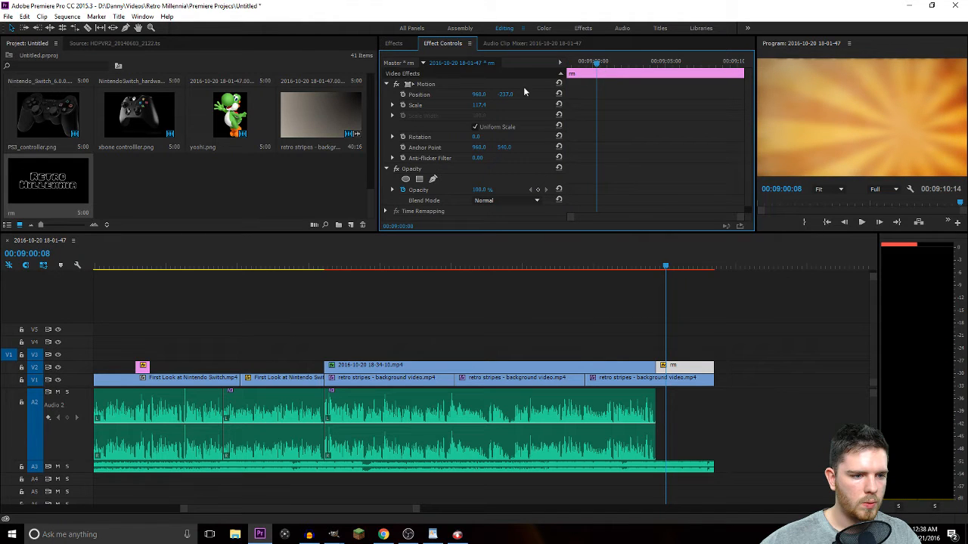
left_click(590, 66)
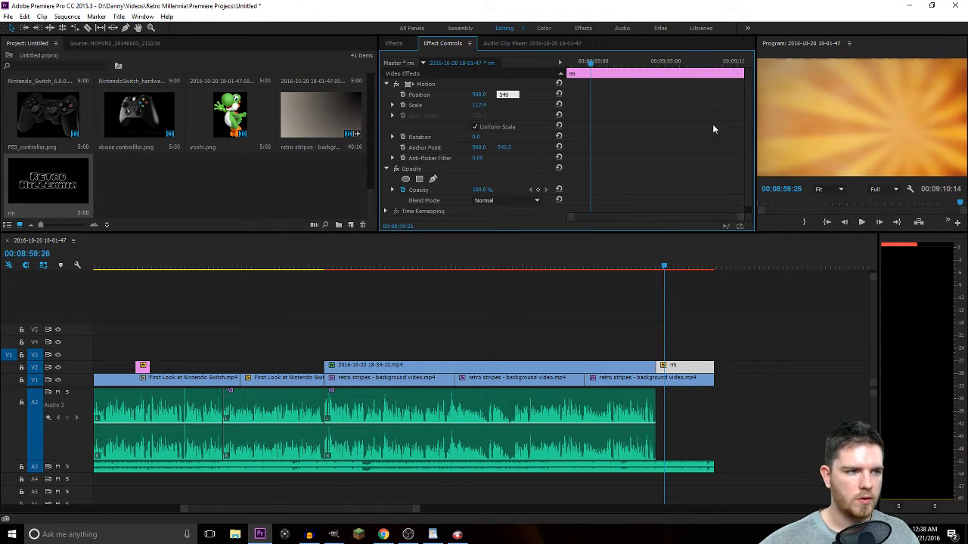
key("Return")
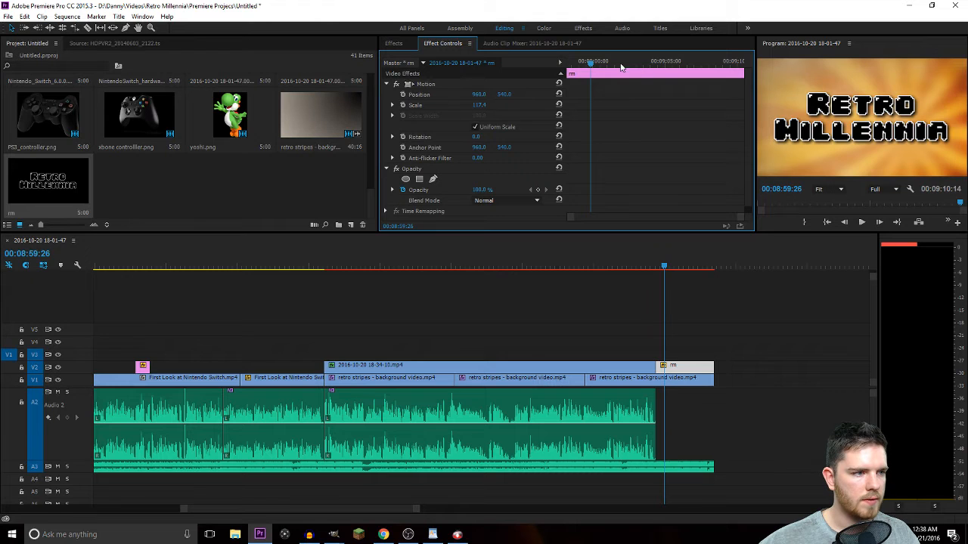
Keyframe the rm title's position from Y -262 at its first frame to Y 354 at 00:09:00:00.
left_click_drag(591, 72, 529, 67)
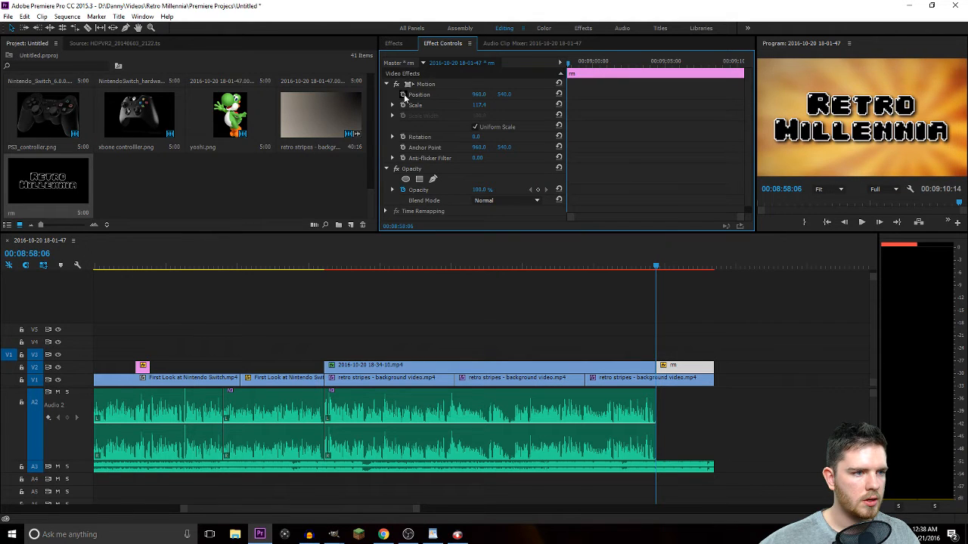
left_click_drag(505, 99, 362, 99)
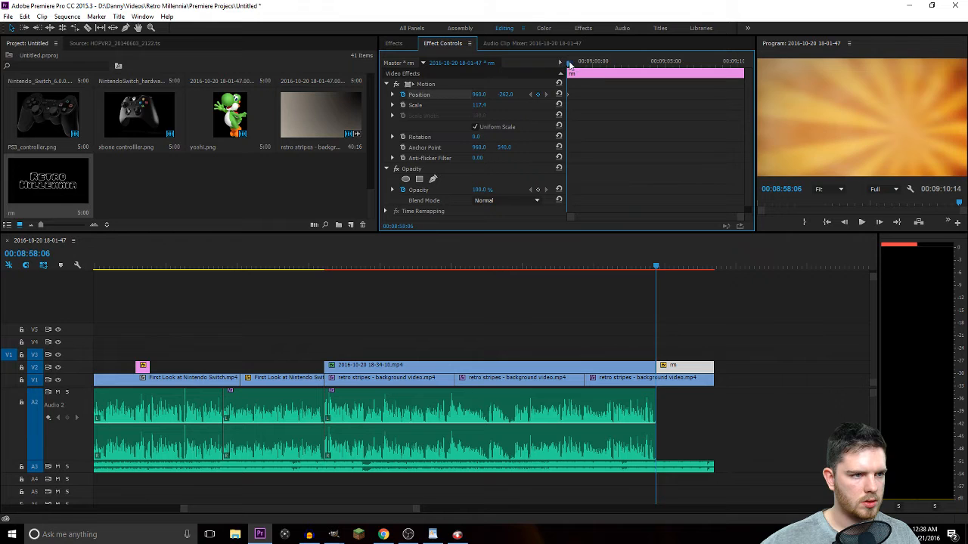
key("space")
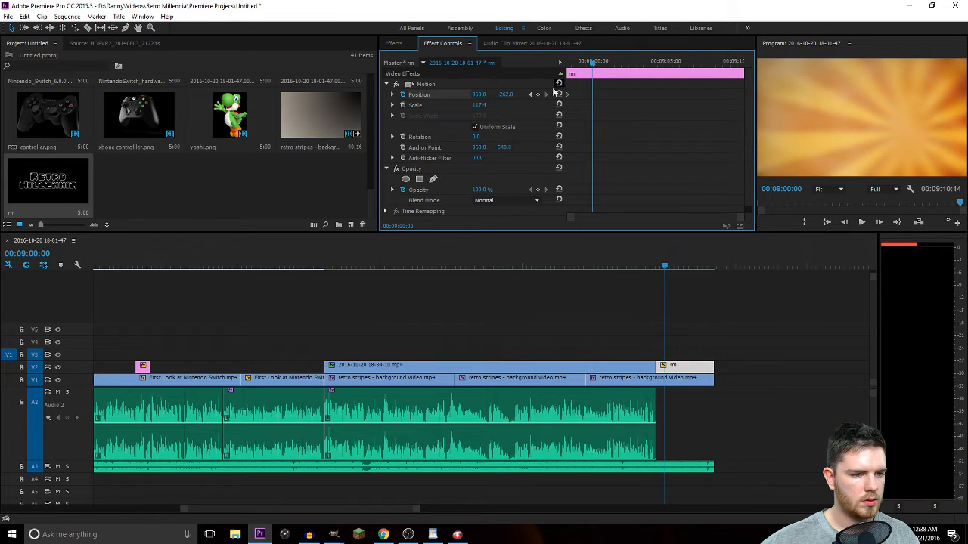
mouse_move(505, 93)
left_mouse_down()
mouse_move(595, 93)
mouse_move(507, 95)
left_mouse_up()
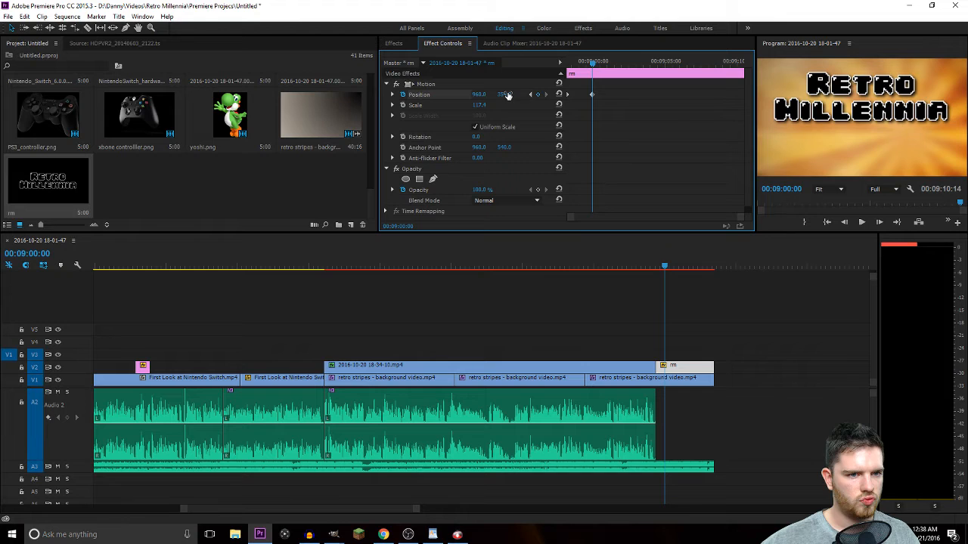
Apply Ease Out temporal interpolation to the rm title's second position keyframe and play the title's entrance.
right_click(593, 95)
mouse_move(639, 176)
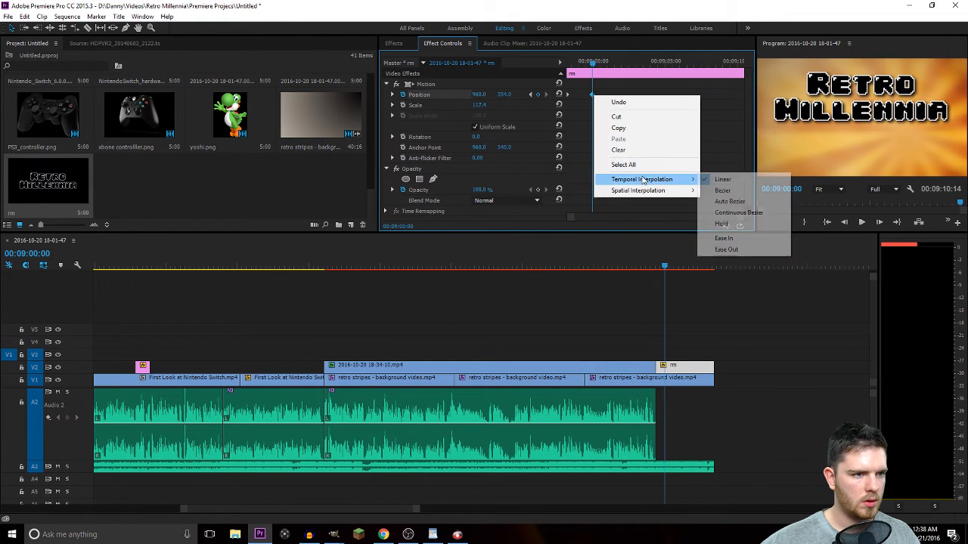
left_click(744, 248)
left_click(643, 267)
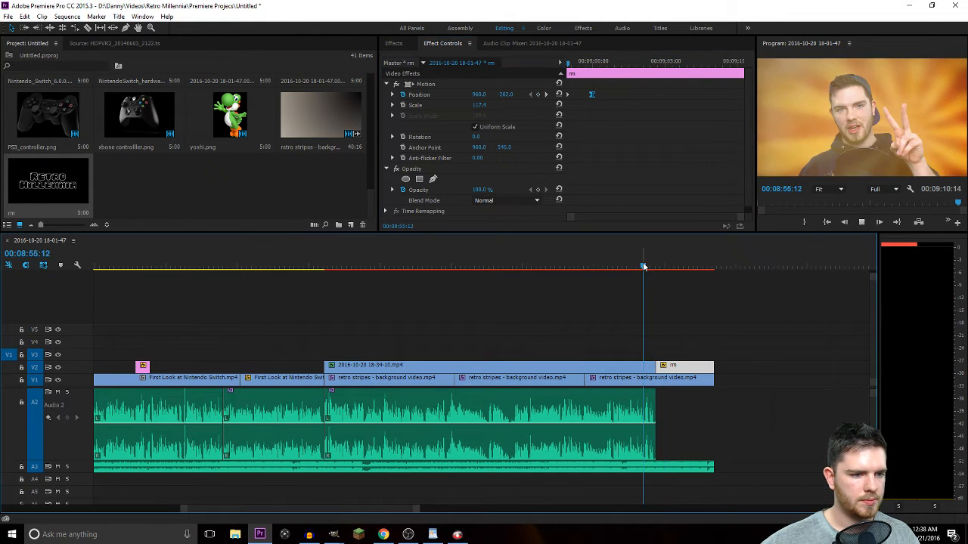
key("space")
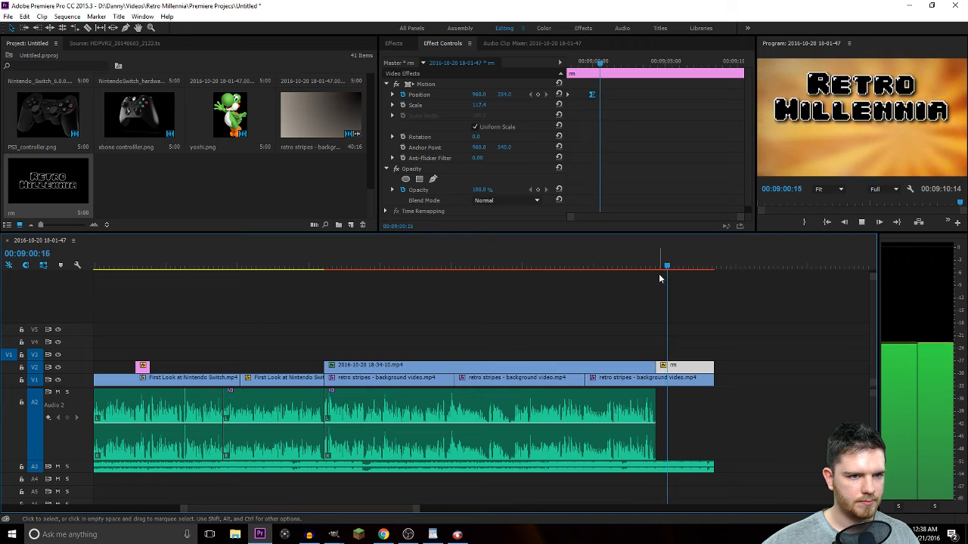
key("space")
Move the rm title's second position keyframe about one second earlier and play the faster entrance.
left_click_drag(590, 96, 582, 96)
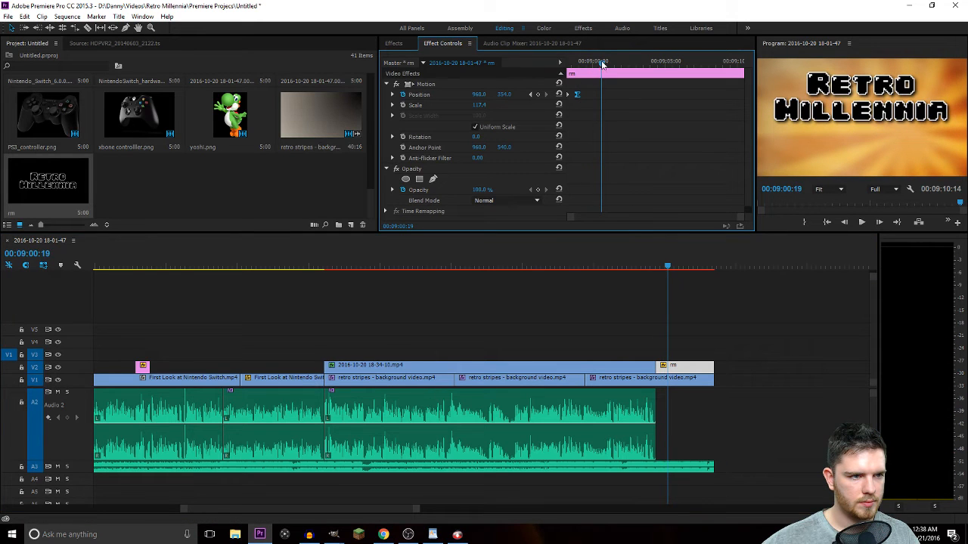
left_click_drag(602, 64, 557, 71)
key("space")
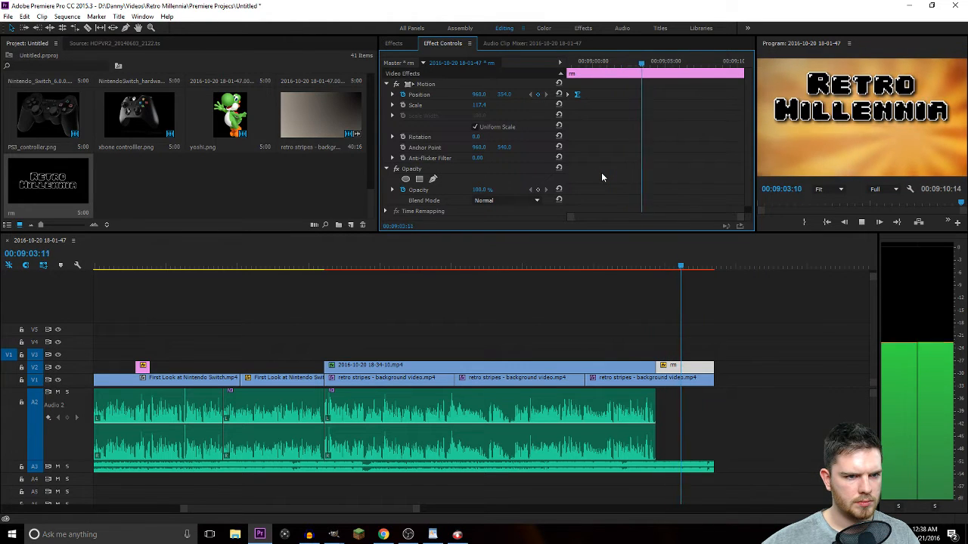
key("space")
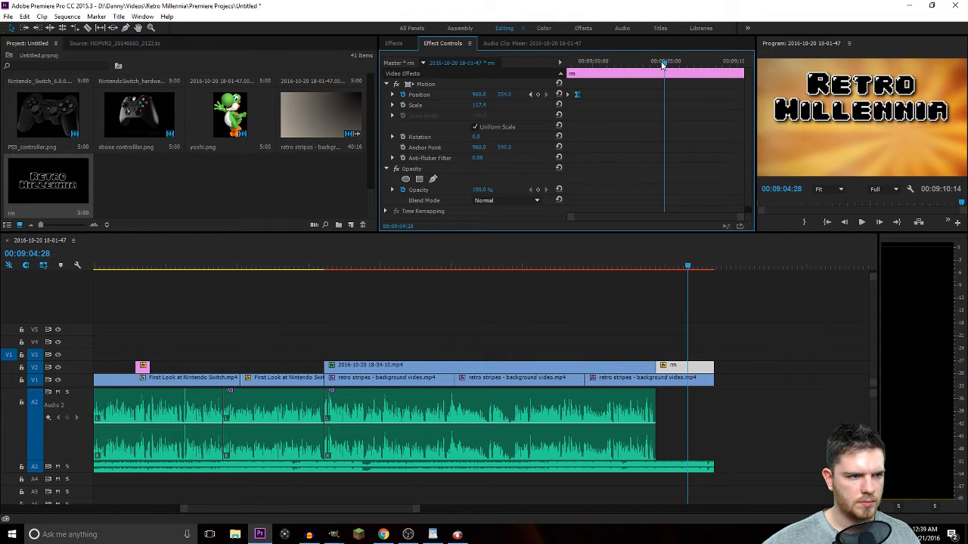
left_click_drag(663, 65, 569, 65)
Reapply Ease Out temporal interpolation to the moved position keyframe and play the entrance again.
right_click(578, 95)
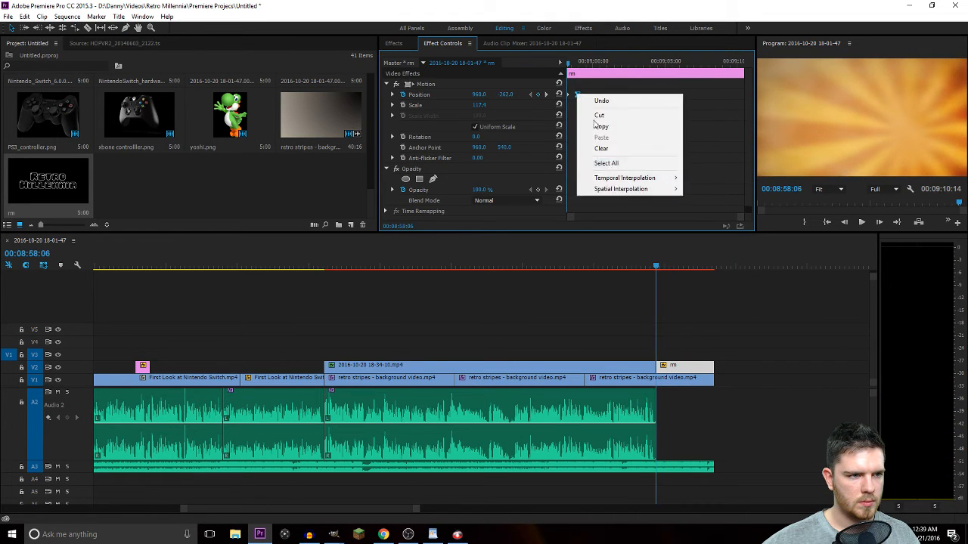
mouse_move(635, 178)
left_click(700, 247)
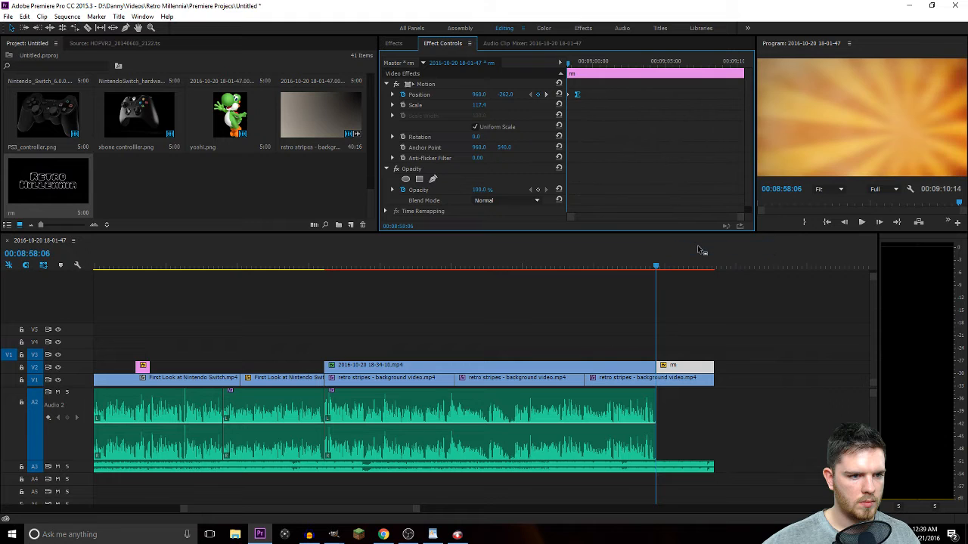
key("space")
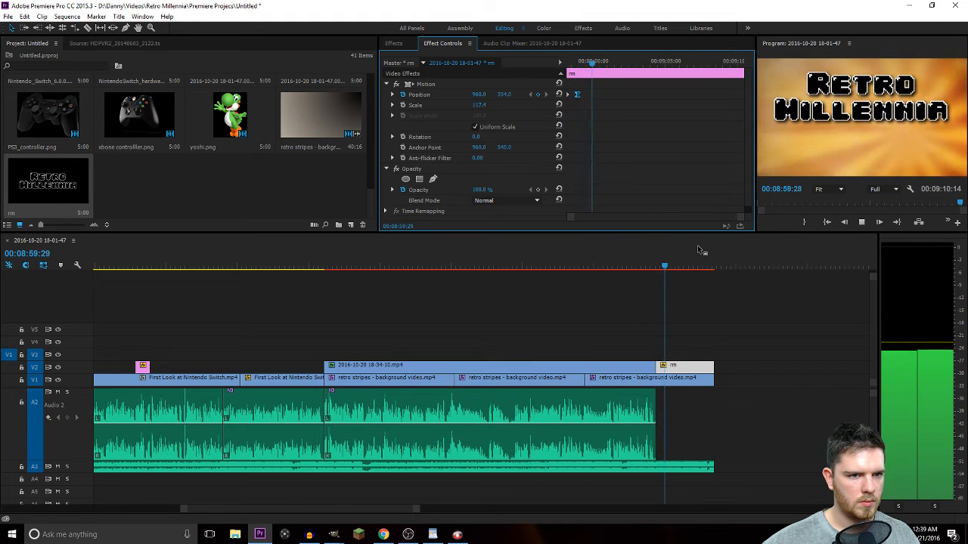
key("space")
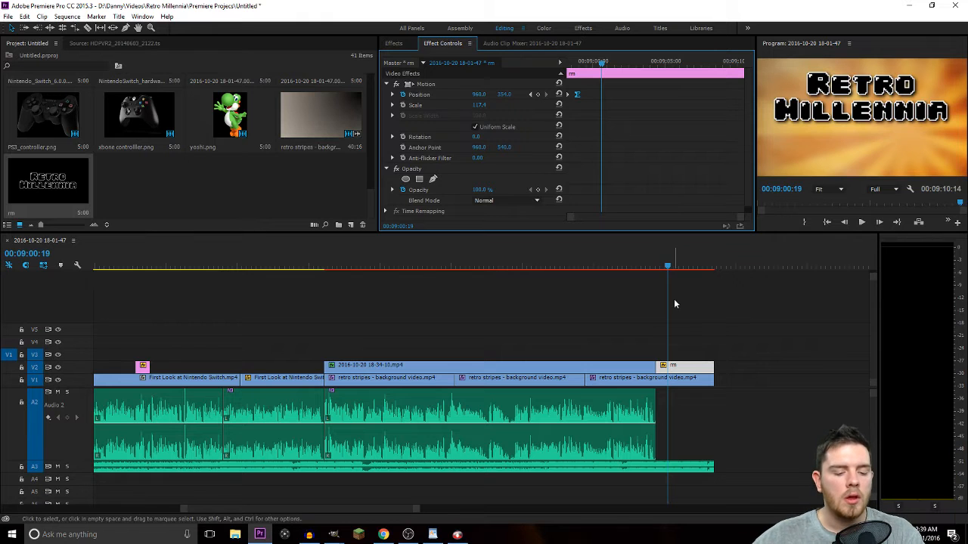
Import the Youtube_subscribe_button image from the Sprites folder inside the Retro Millennia pictures folder.
double_click(257, 182)
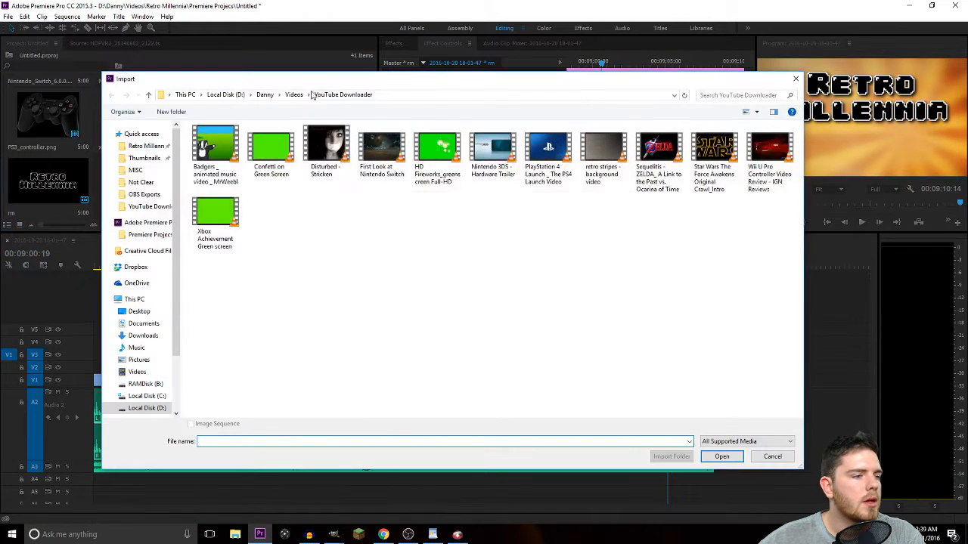
left_click(265, 95)
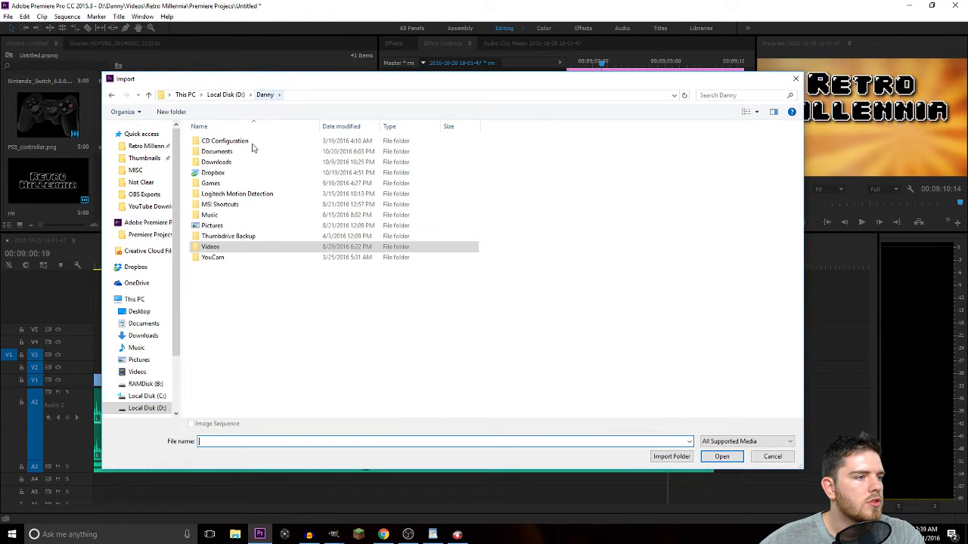
double_click(237, 225)
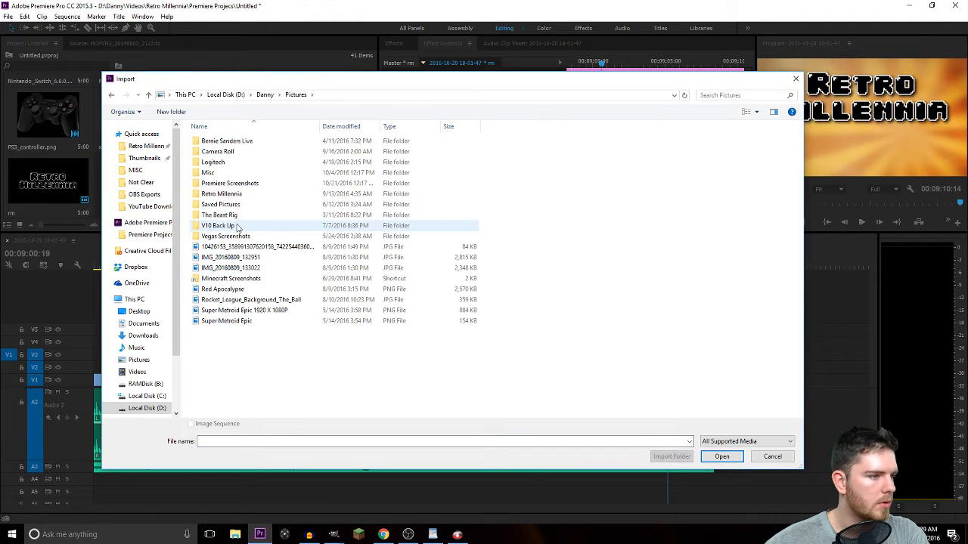
double_click(227, 194)
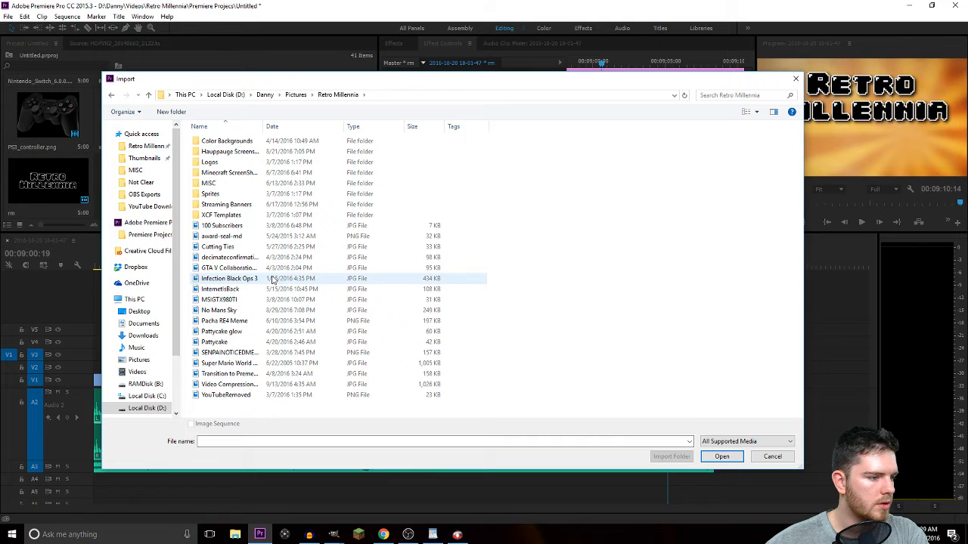
double_click(243, 193)
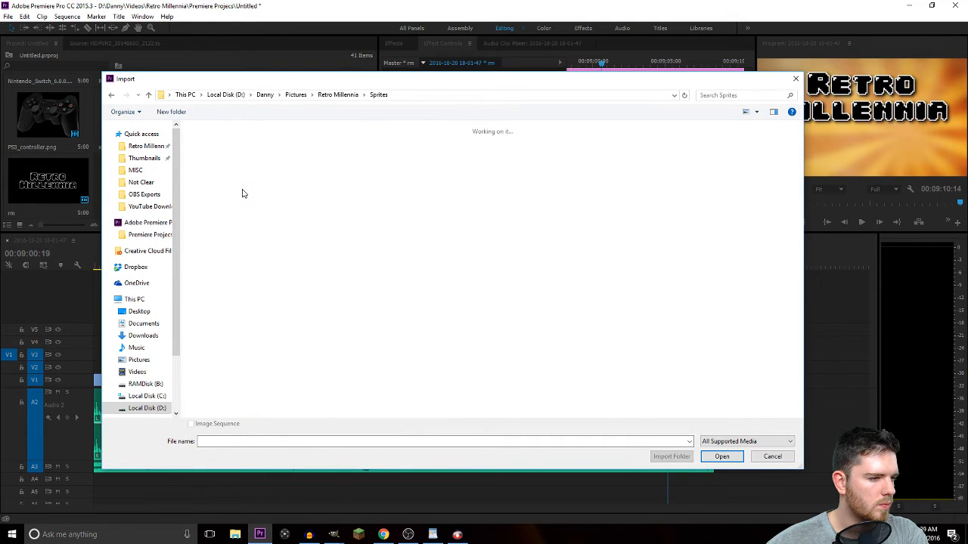
scroll(329, 236, "down", 15)
left_click(615, 324)
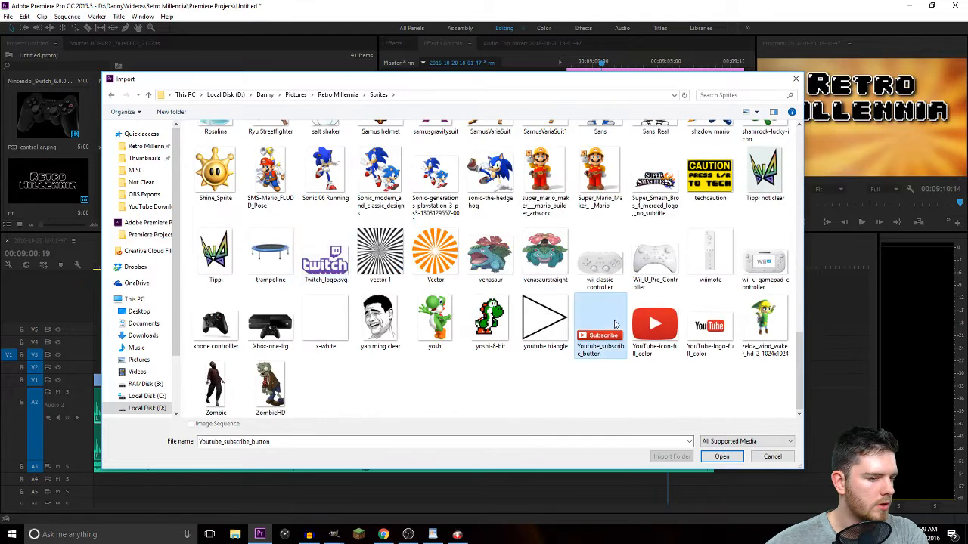
left_click(722, 457)
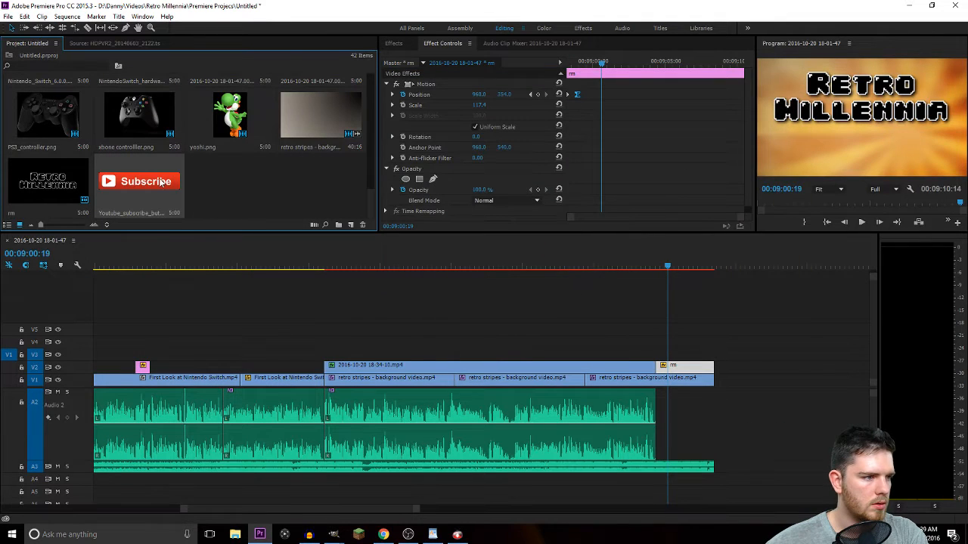
Place the subscribe button image on V3 above the rm title and keyframe its Y position at 805 at 00:09:00:19.
left_click_drag(139, 185, 714, 355)
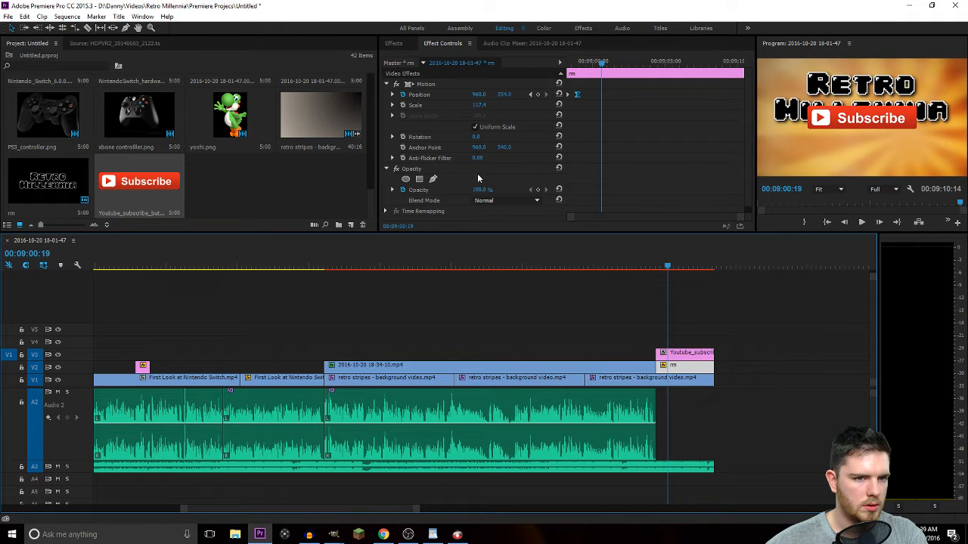
left_click(694, 354)
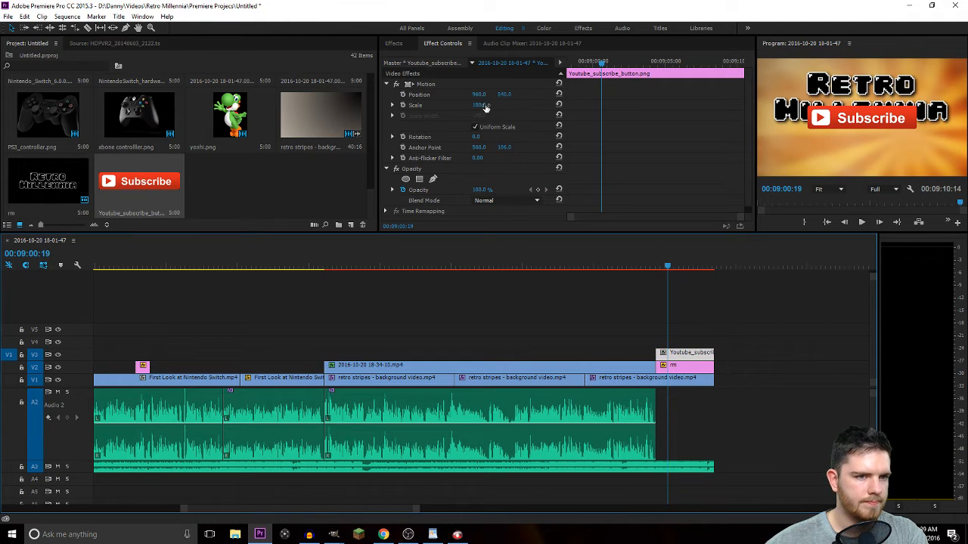
left_click_drag(508, 97, 563, 95)
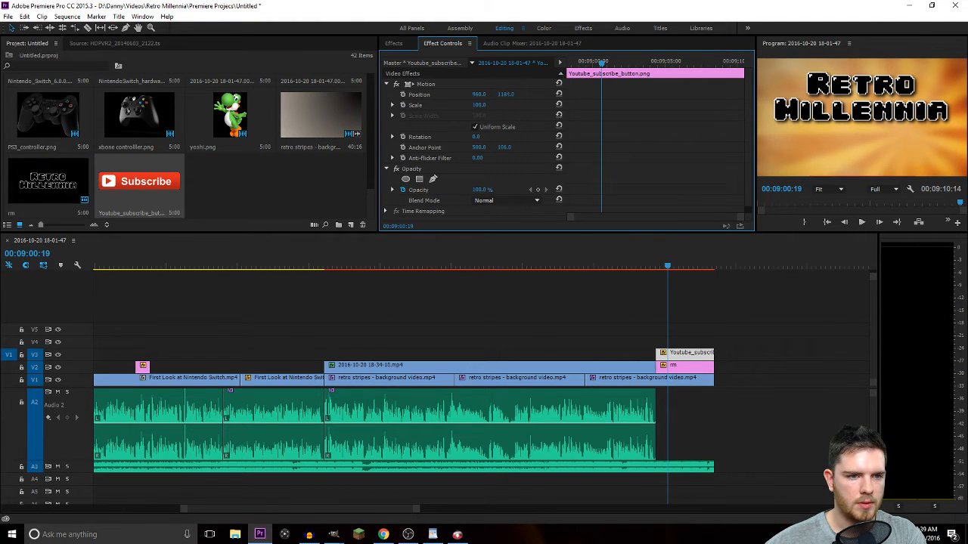
left_click(403, 94)
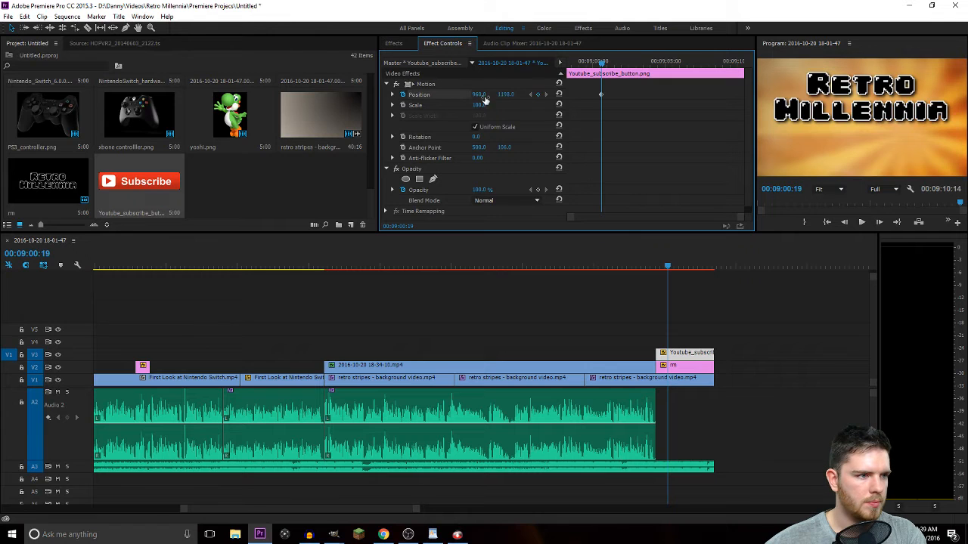
left_click_drag(505, 94, 469, 94)
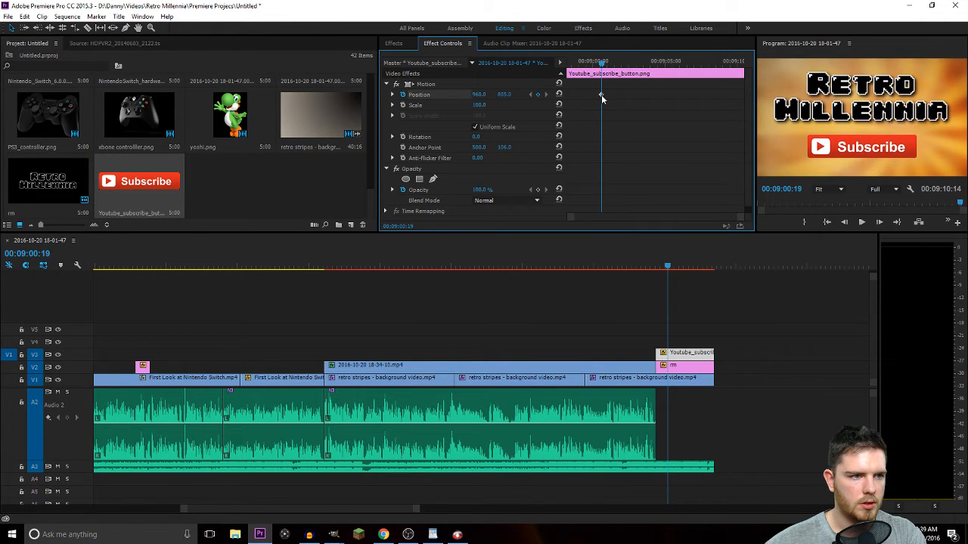
Keyframe the subscribe button at Y 1225 on its first frame and shift its other position keyframe about one second earlier.
key("Up")
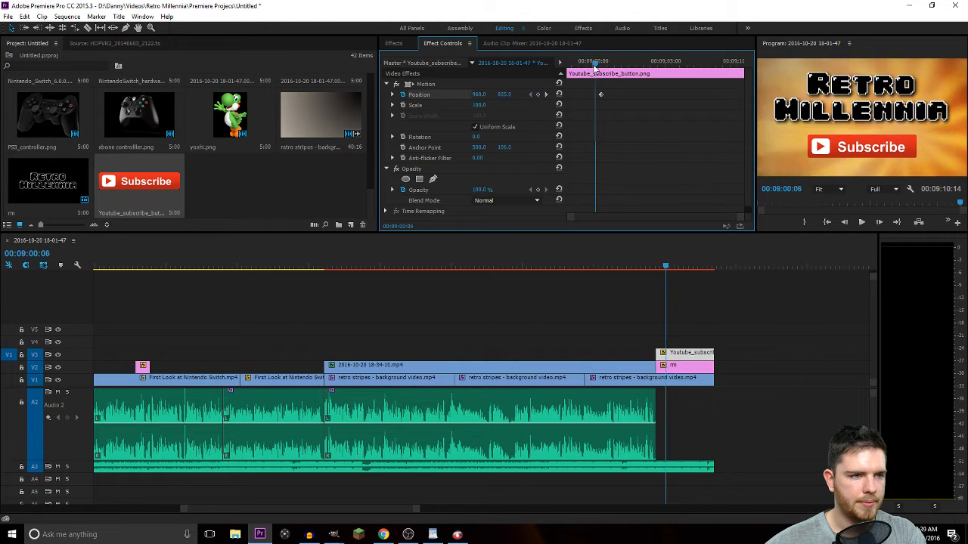
key("Left")
left_click_drag(500, 99, 587, 92)
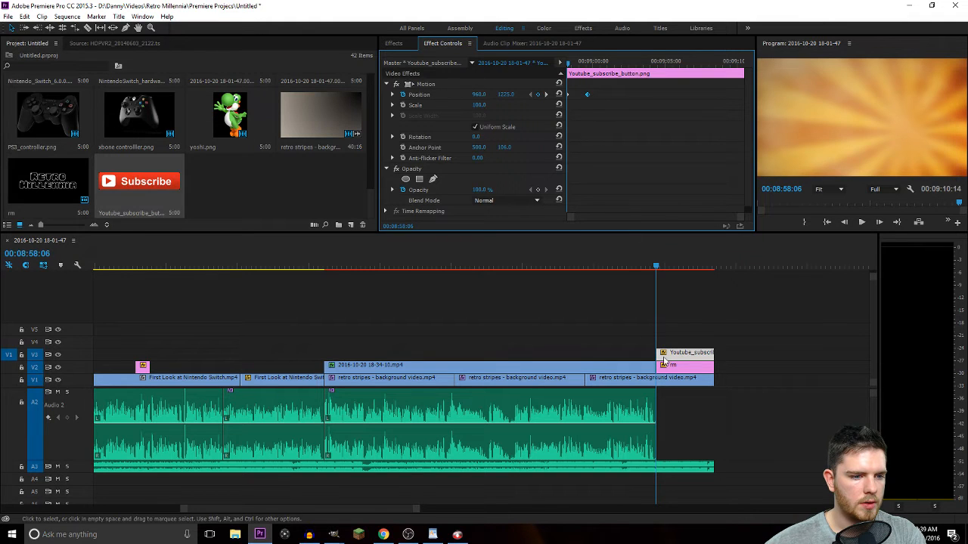
Trim the subscribe clip's start to 00:09:00:07 and keyframe its position from Y 1208 there to just below the title at 00:09:02:03.
left_click_drag(660, 354, 666, 355)
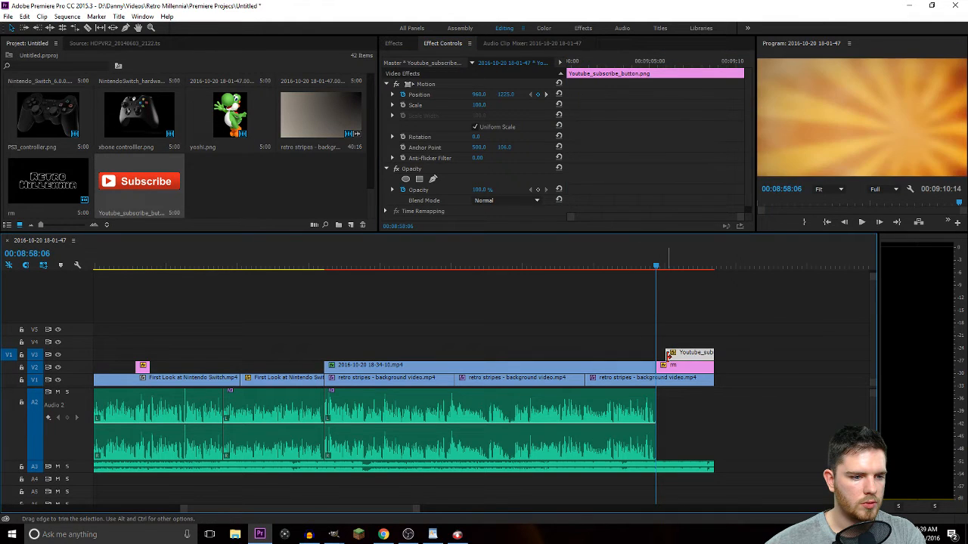
left_click_drag(656, 272, 666, 272)
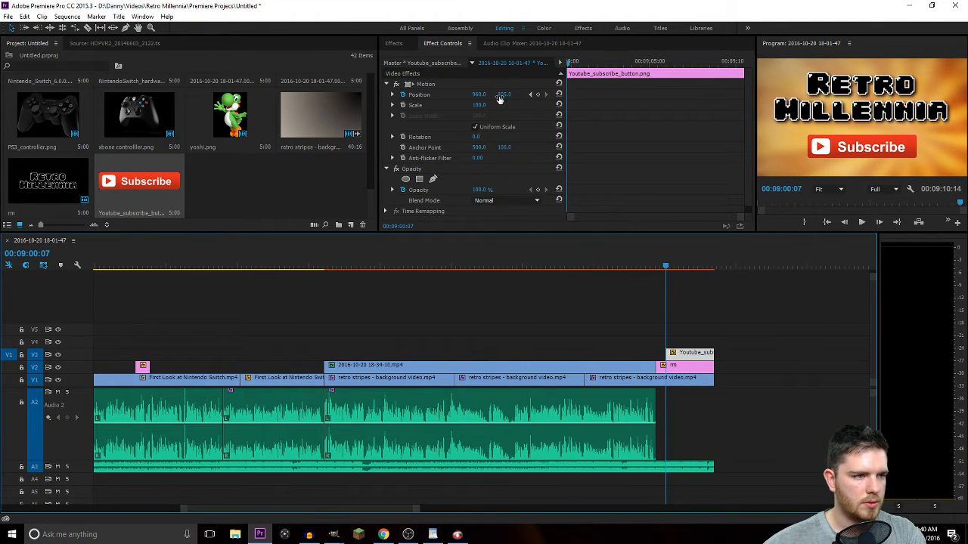
mouse_move(499, 99)
left_mouse_down()
mouse_move(564, 99)
mouse_move(512, 96)
left_mouse_up()
left_click_drag(569, 66, 601, 73)
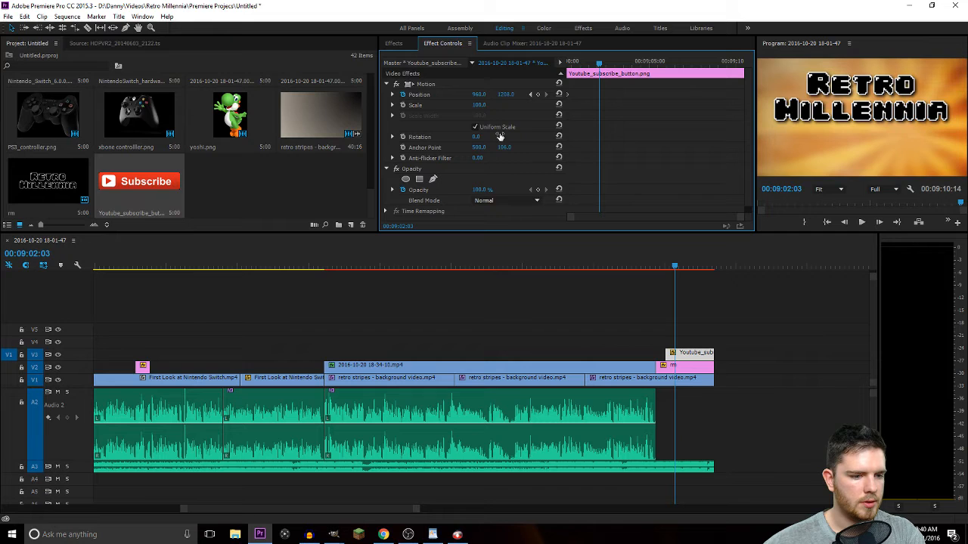
mouse_move(507, 95)
left_mouse_down()
mouse_move(478, 95)
mouse_move(508, 96)
left_mouse_up()
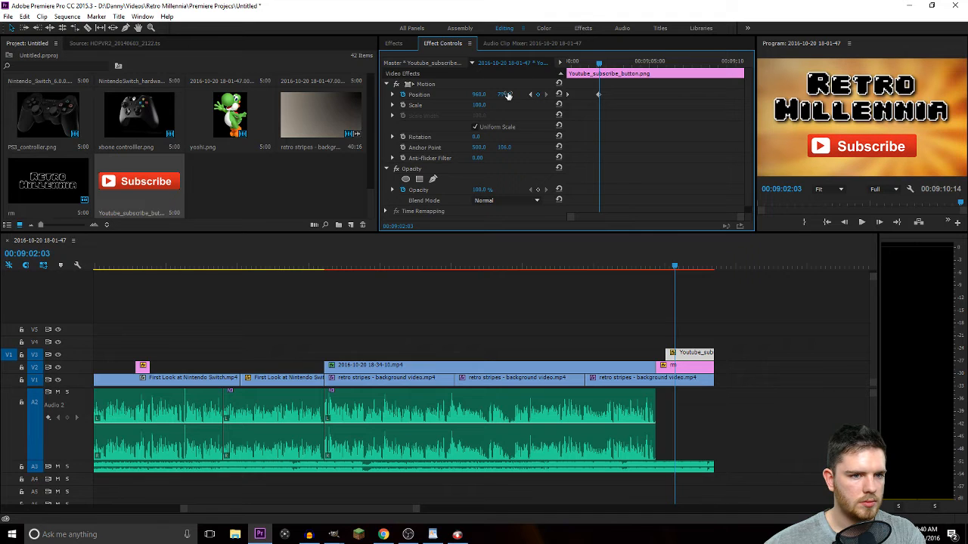
Move the subscribe button's final position keyframe slightly earlier and apply easing to its temporal interpolation.
right_click(590, 93)
mouse_move(650, 177)
left_click(723, 247)
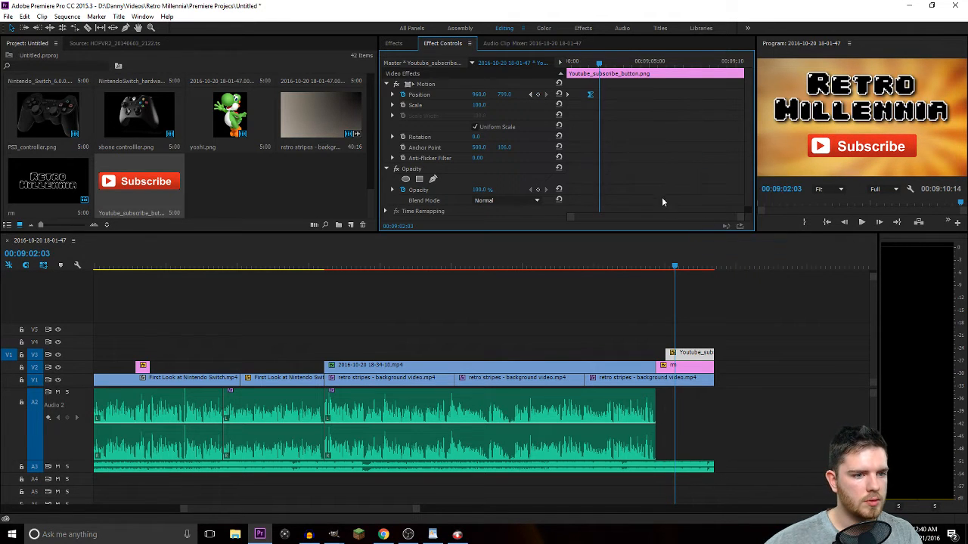
Move the eased position keyframe to about 20 frames after the subscribe clip's start, play it back, and open the keyframe's interpolation options.
left_click(647, 267)
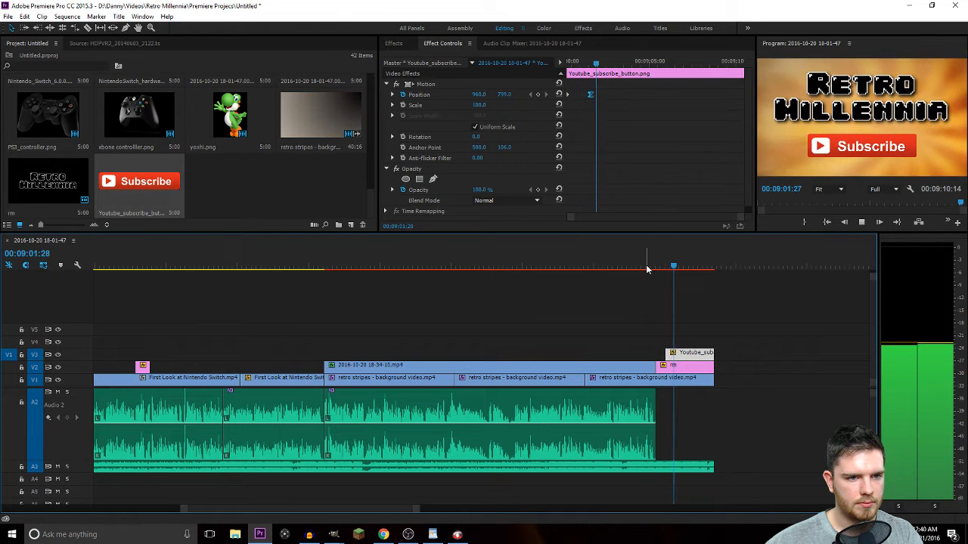
key("space")
left_click(582, 96)
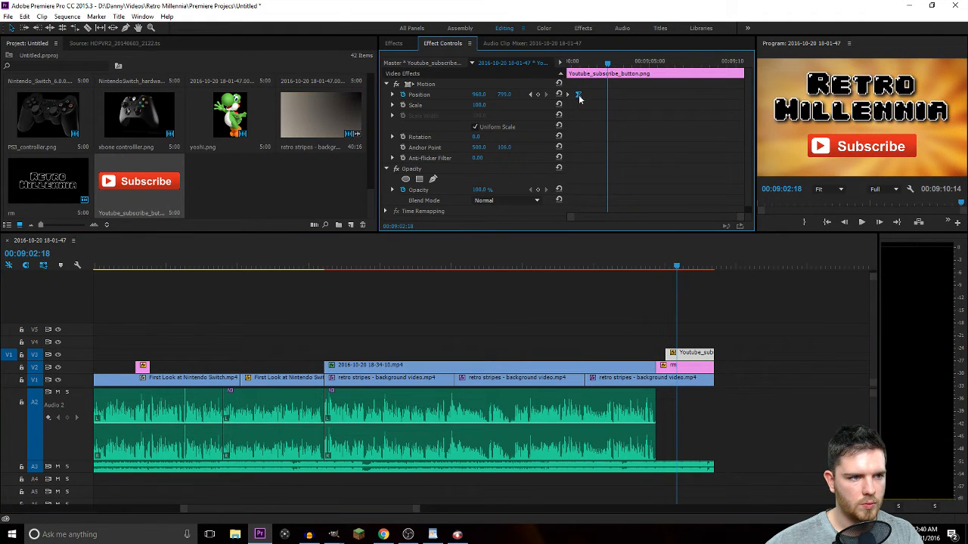
left_click_drag(607, 63, 557, 66)
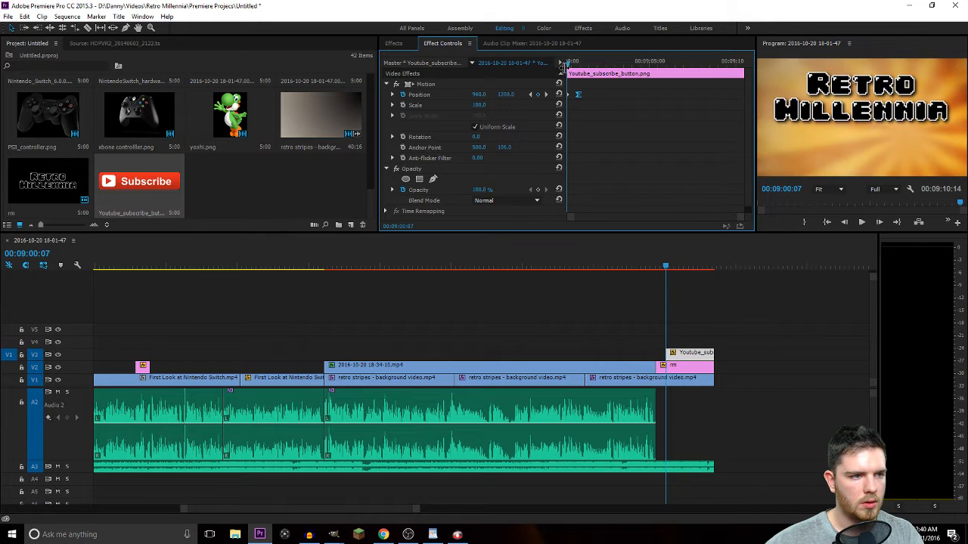
key("space")
key("space")
right_click(579, 95)
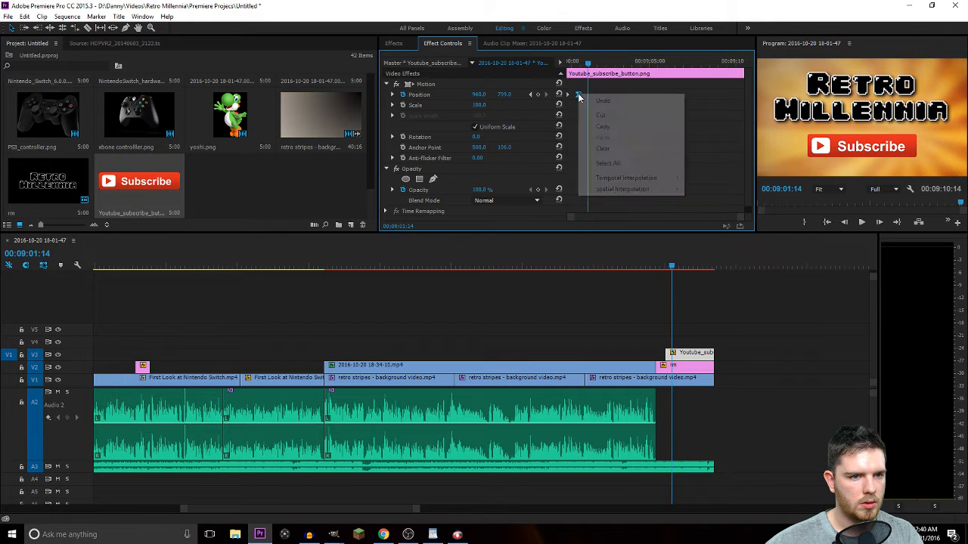
mouse_move(651, 190)
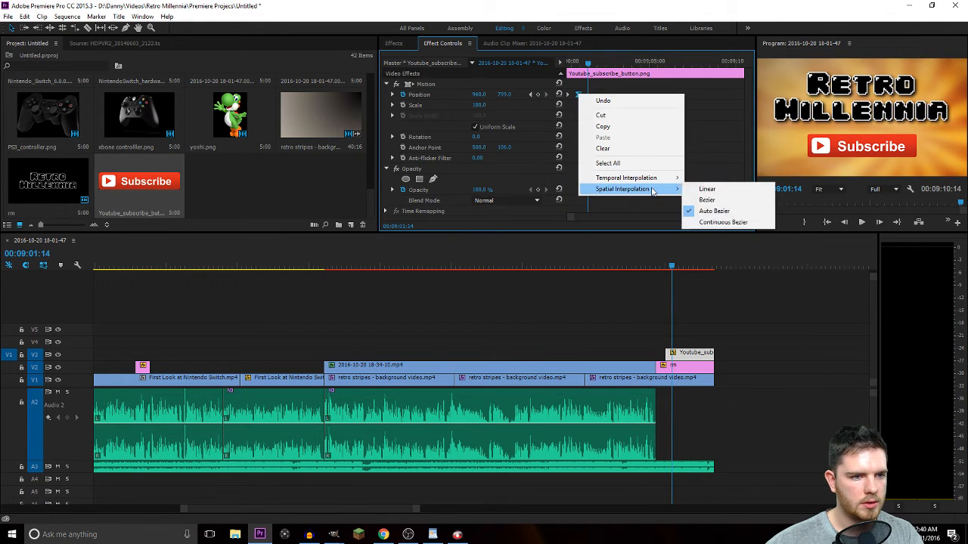
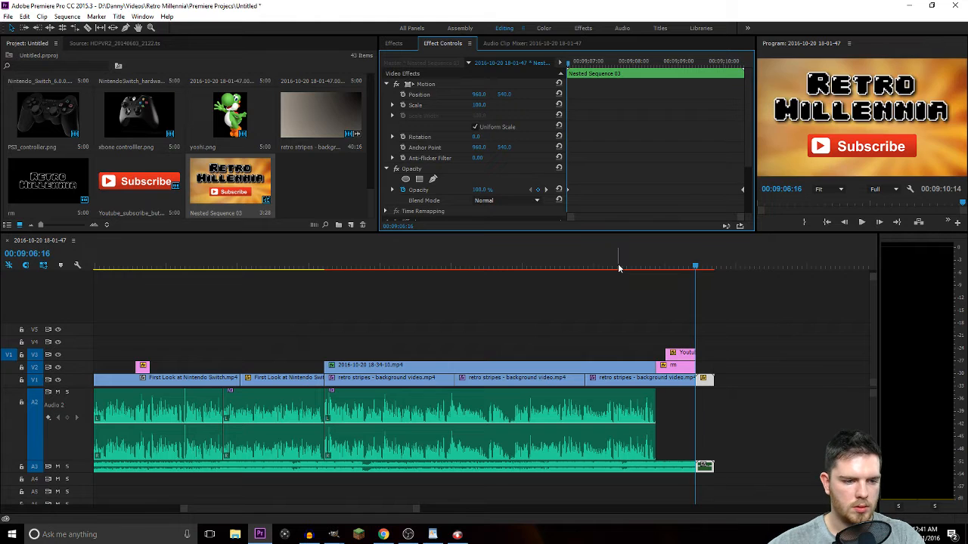
Set the nested sequence's blend mode back to Normal.
scroll(543, 195, "down", 1)
scroll(507, 170, "down", 9)
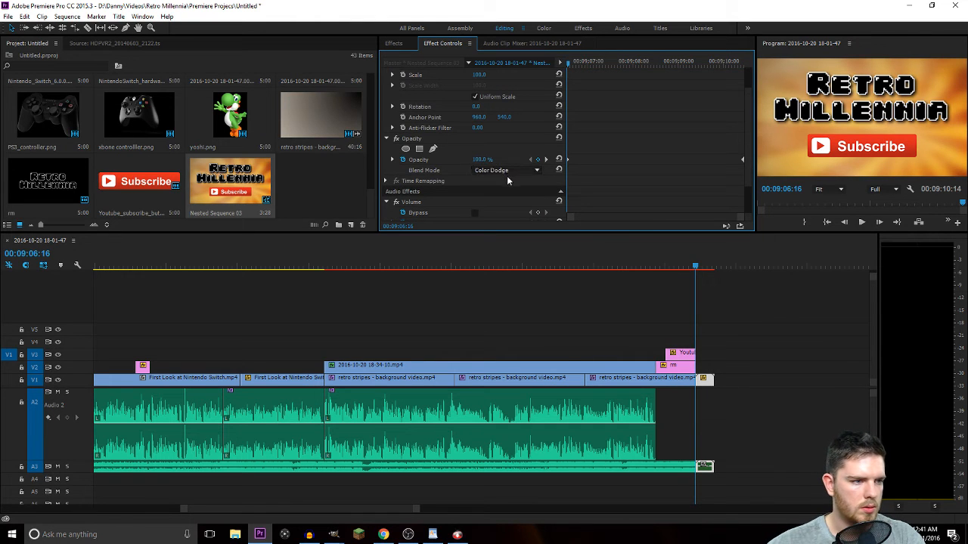
left_click(507, 170)
left_click(508, 181)
Keyframe the nested sequence's audio level from 0 dB at its first frame to -287.5 dB at its end, and play back the ending.
scroll(509, 193, "down", 3)
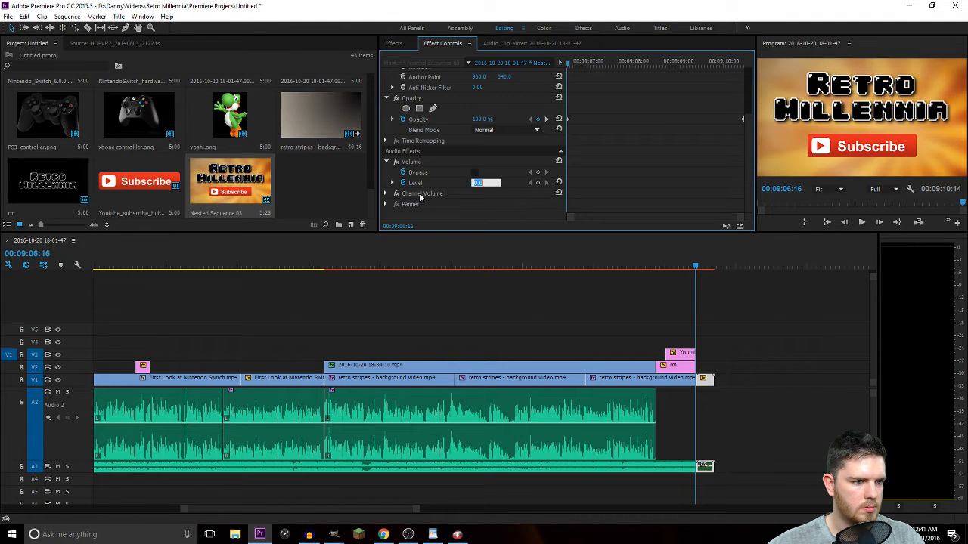
left_click_drag(479, 183, 454, 182)
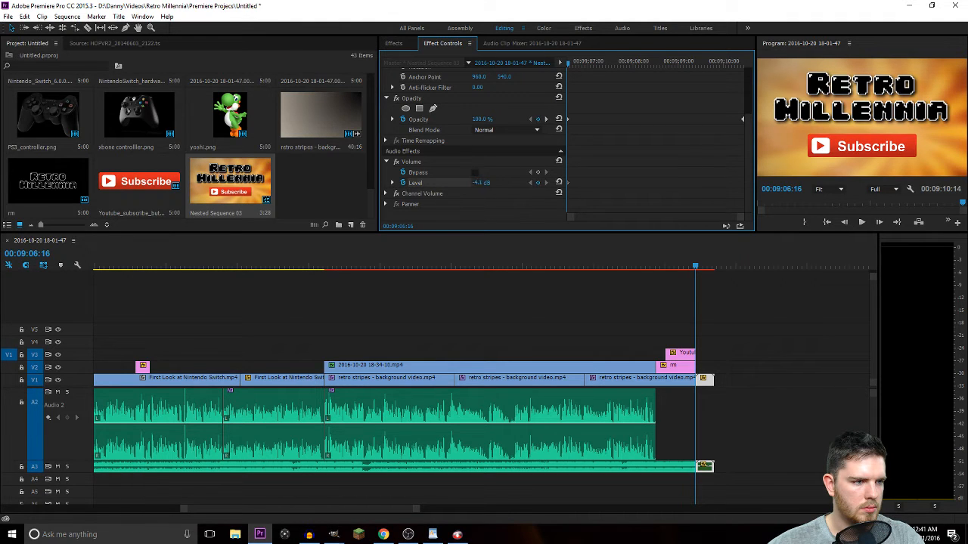
left_click(484, 182)
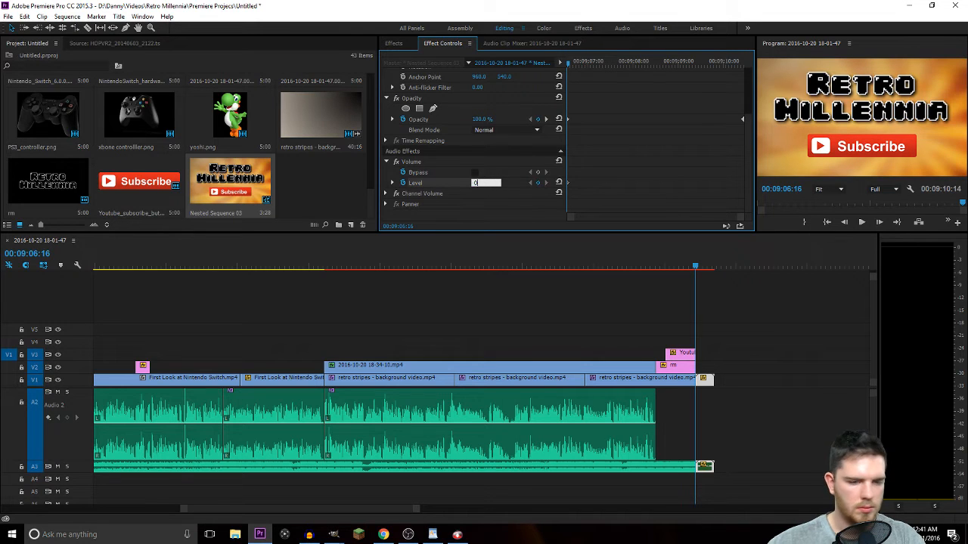
type("0")
key("Return")
key("End")
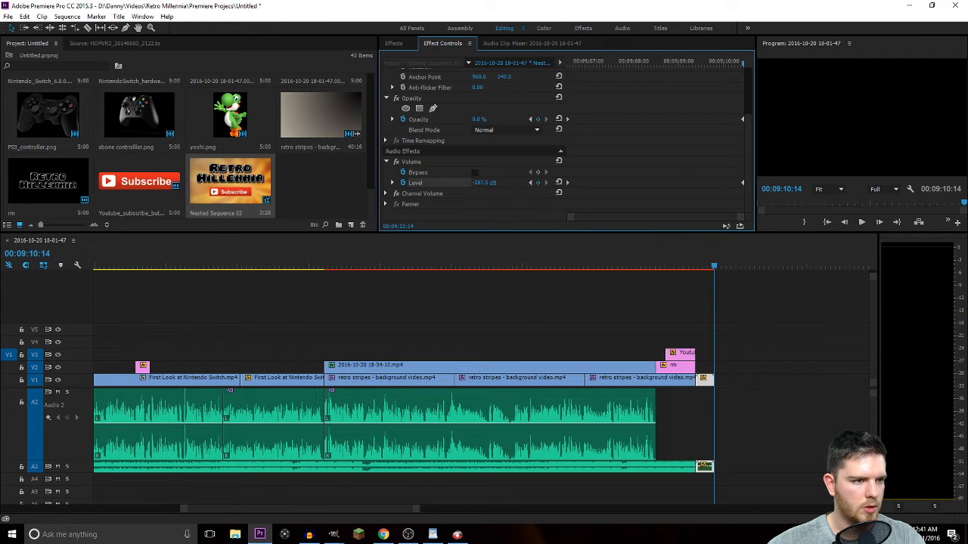
left_click_drag(696, 266, 678, 266)
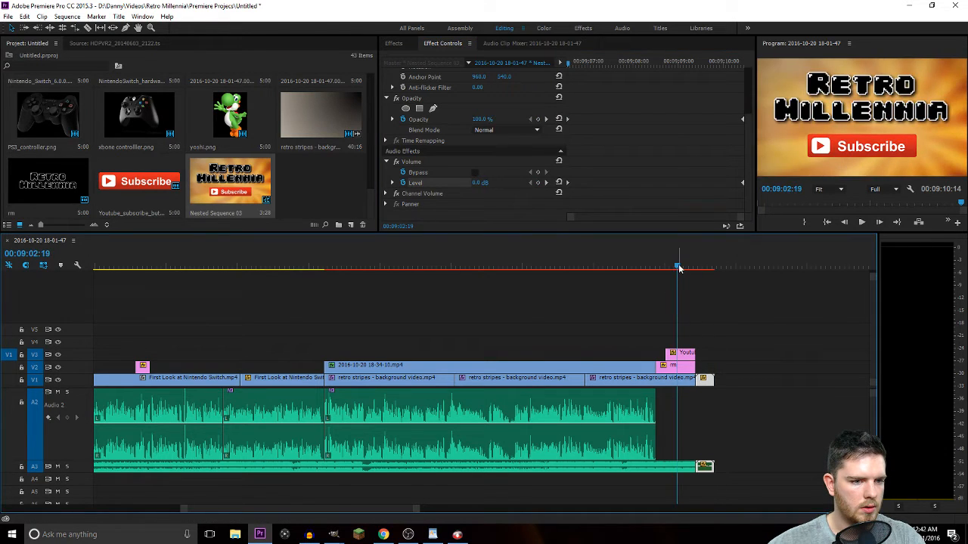
key("space")
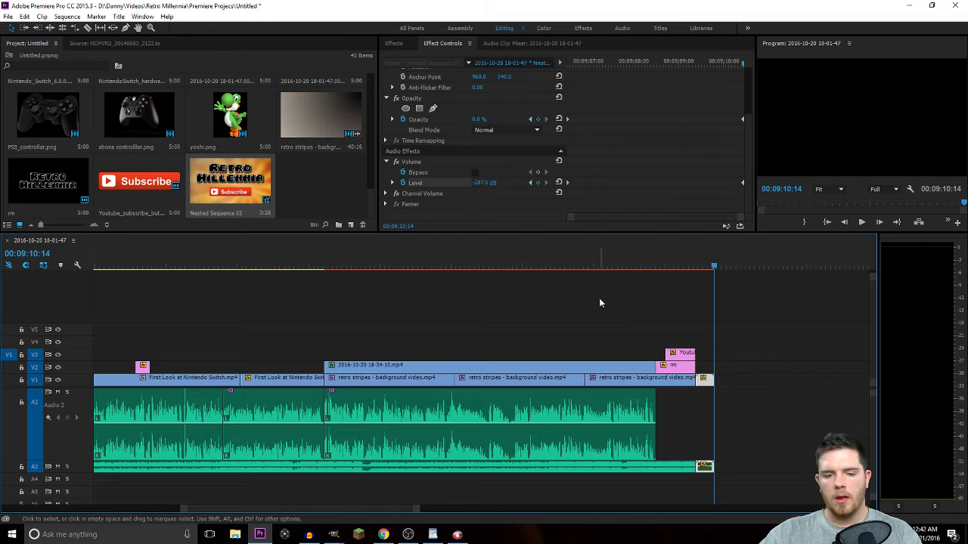
Detach the Program monitor into a floating window and move it onto the second display.
right_click(800, 43)
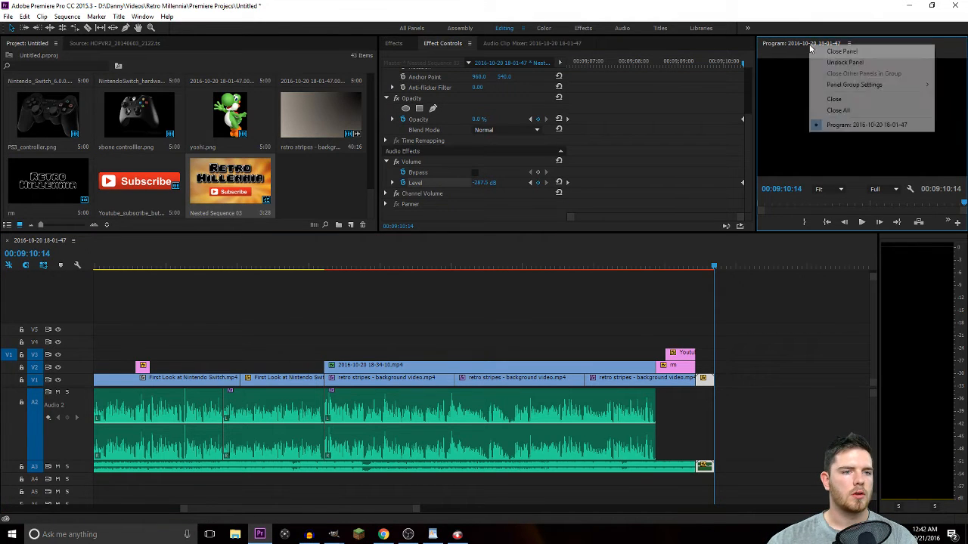
left_click(797, 45)
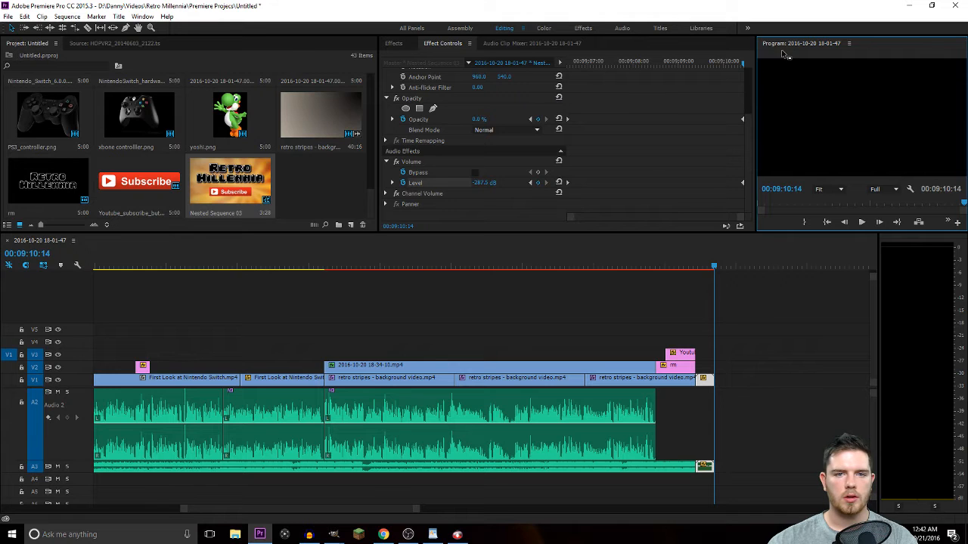
left_click_drag(723, 47, 31, 15)
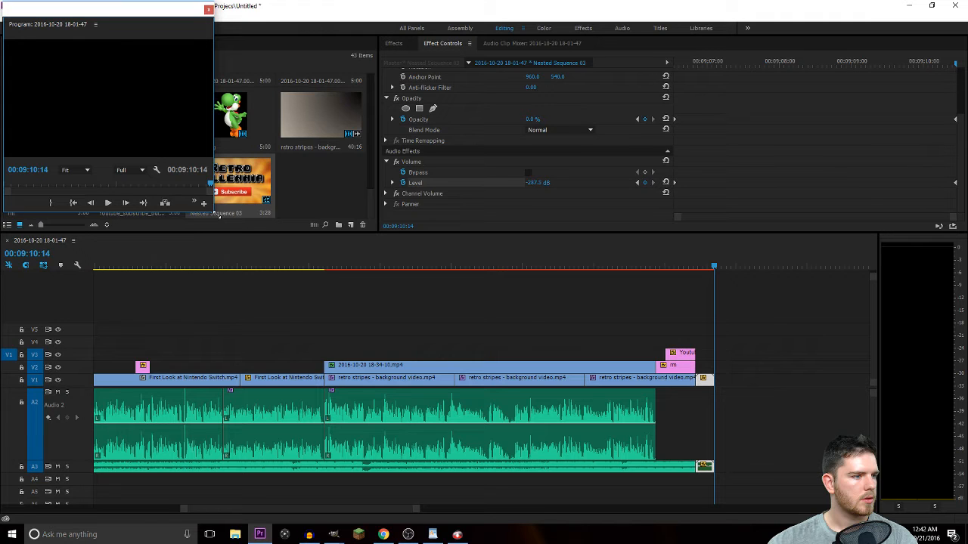
left_click_drag(34, 9, 964, 26)
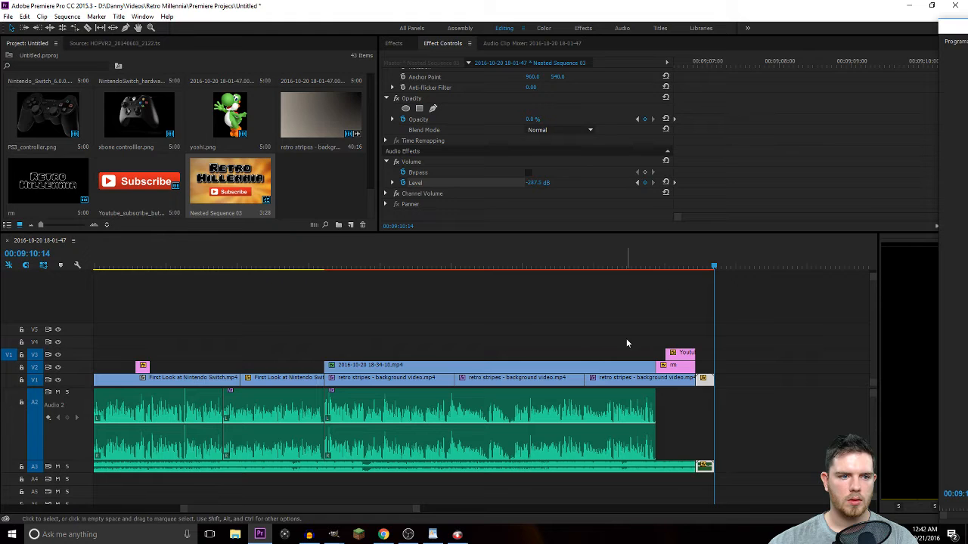
key("Home")
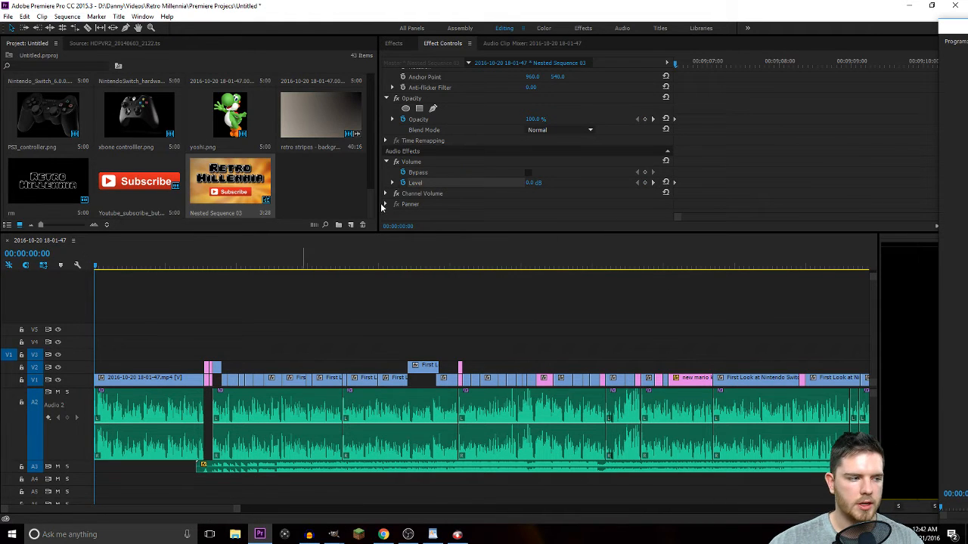
left_click(394, 43)
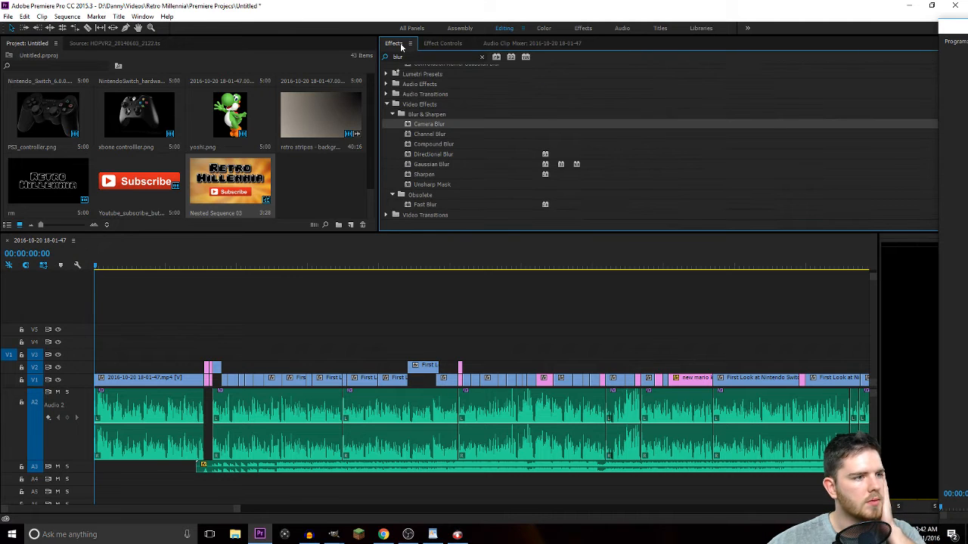
left_click(482, 56)
left_click(387, 70)
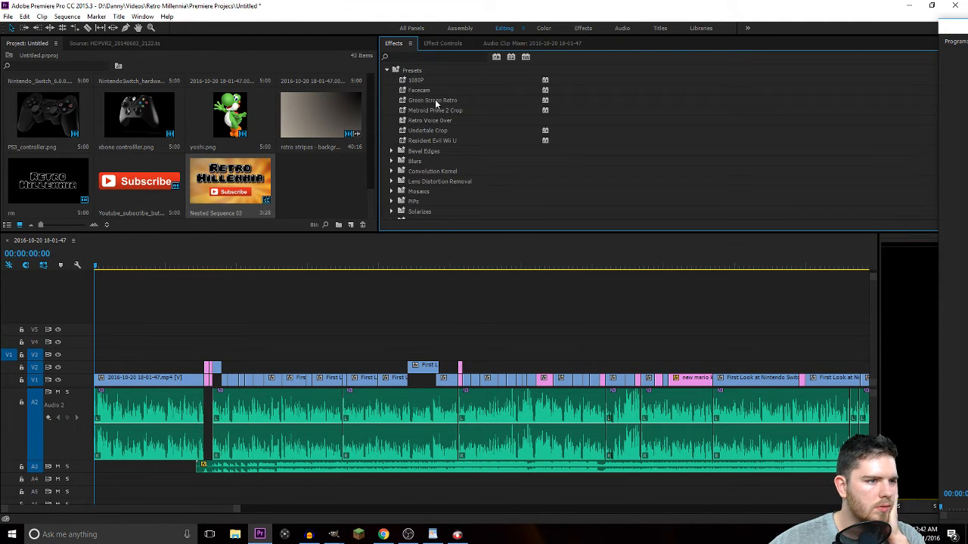
left_click_drag(435, 104, 151, 377)
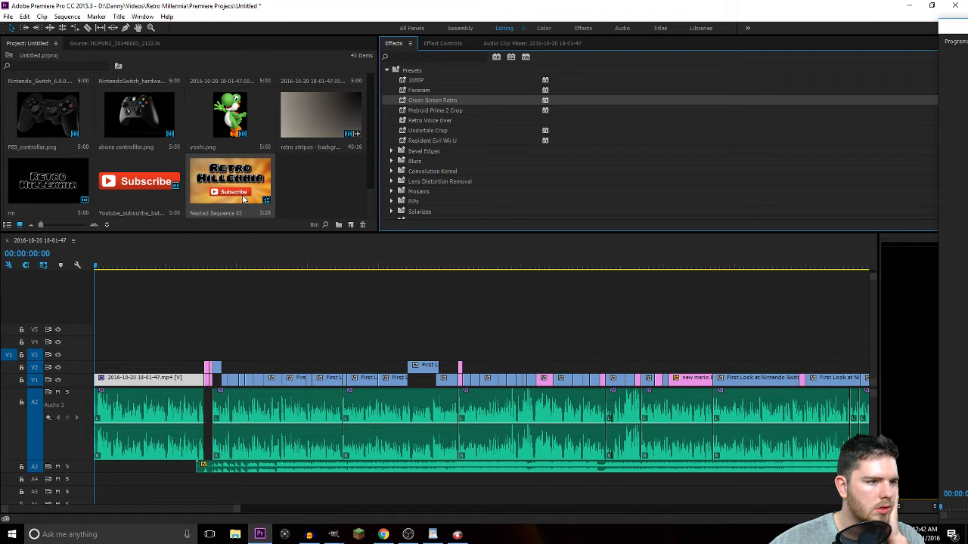
scroll(369, 196, "down", 5)
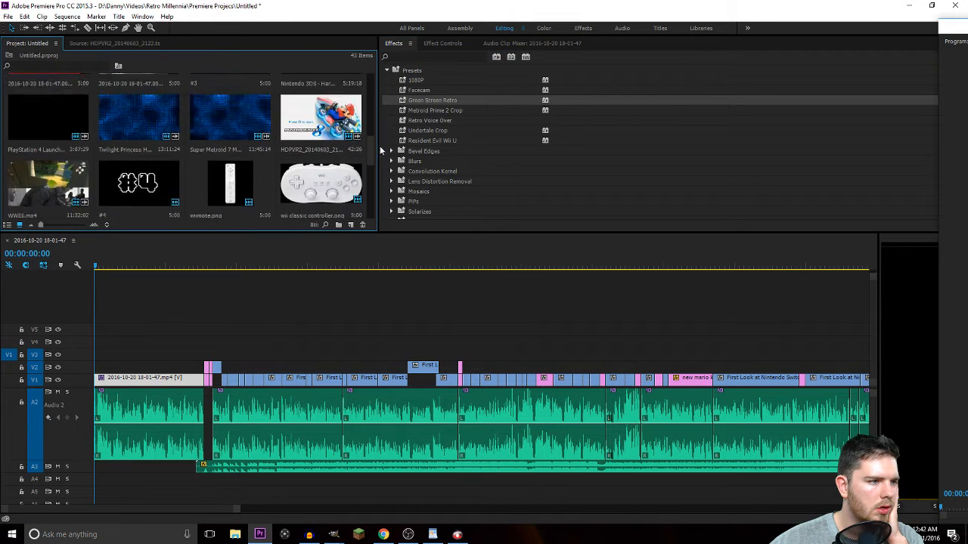
scroll(374, 182, "down", 5)
scroll(234, 513, "down", 1)
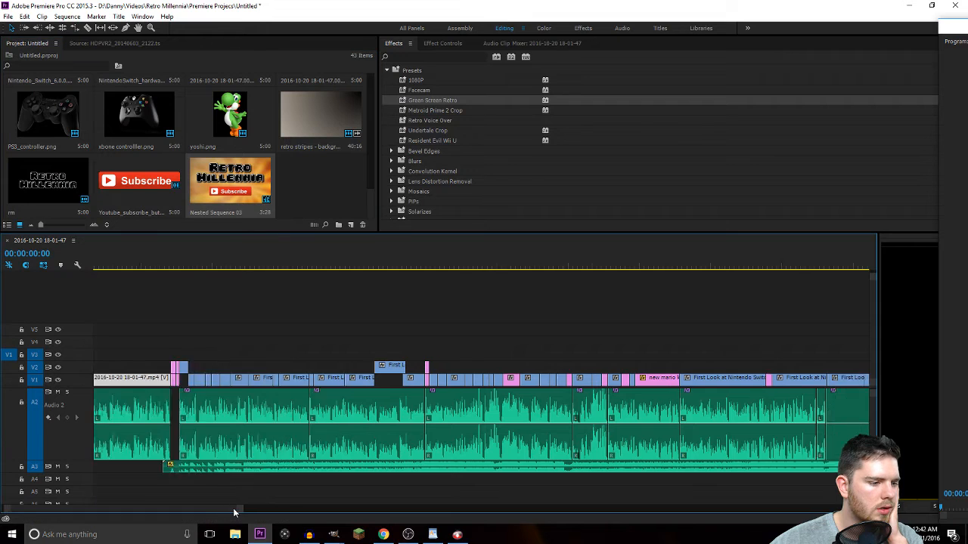
scroll(234, 513, "up", 1)
left_click_drag(145, 380, 145, 368)
Copy the first retro stripes background clip on V1 near the end of the sequence, and return to the sequence start.
left_click_drag(185, 511, 373, 482)
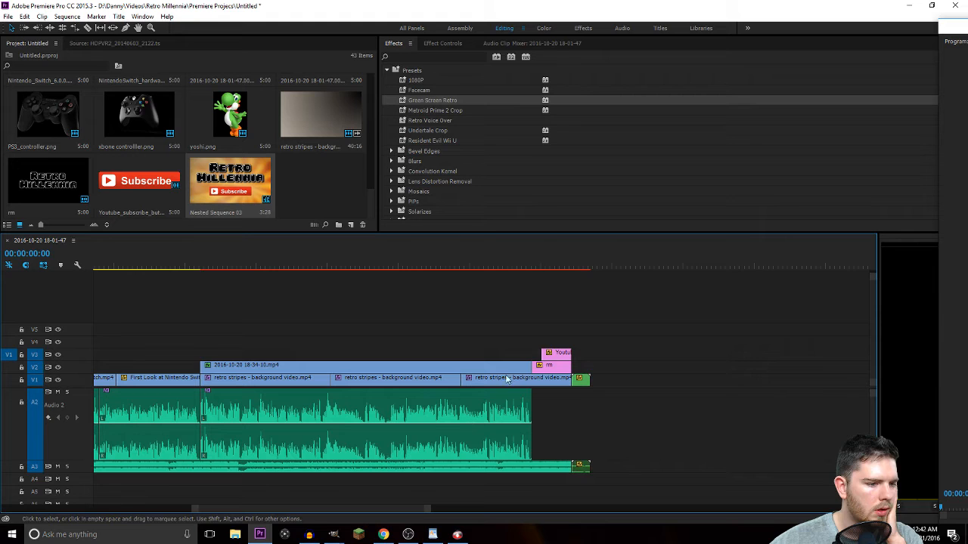
right_click(306, 386)
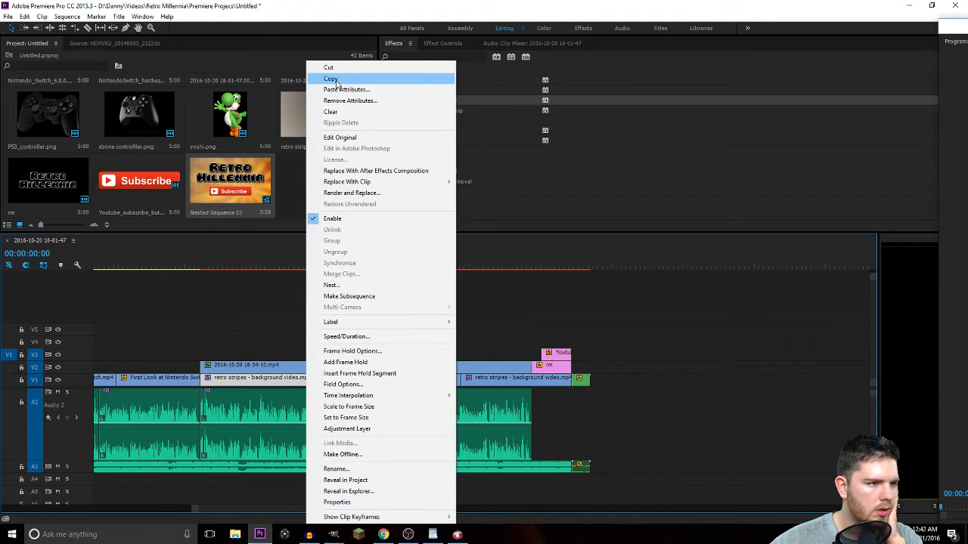
left_click(331, 78)
key("backslash")
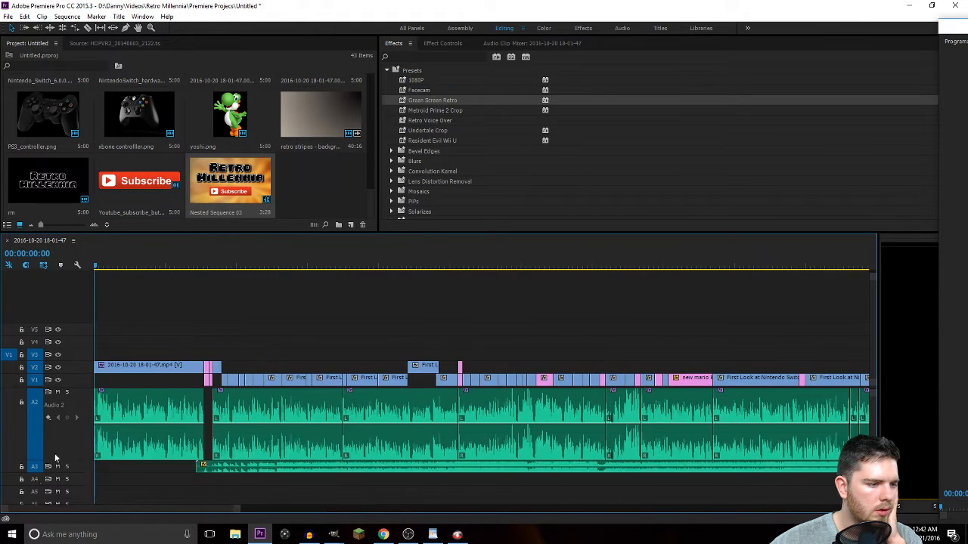
Target V5 instead of V3 and paste the retro stripes background clip onto V5 at 00:00:00:00, undoing the misplaced pastes.
key("ctrl+v")
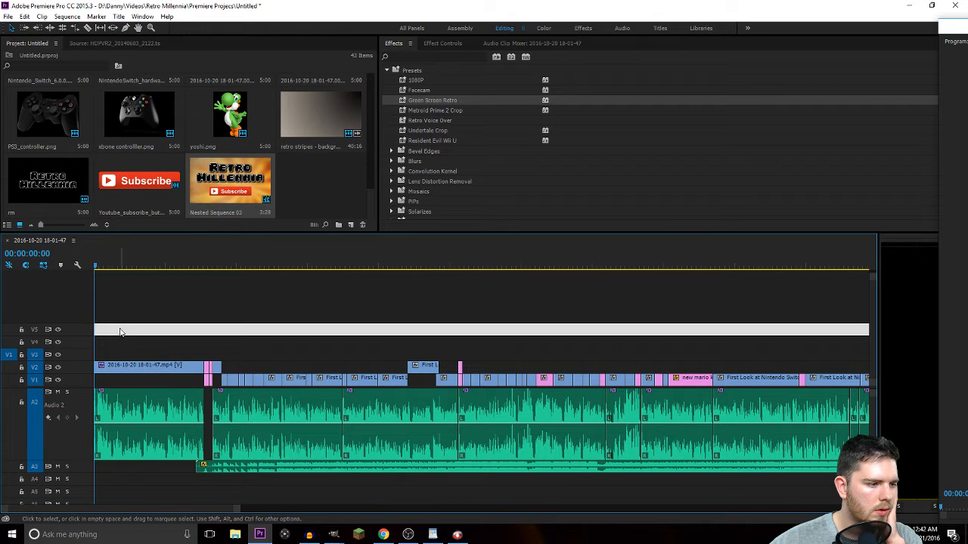
key("ctrl+z")
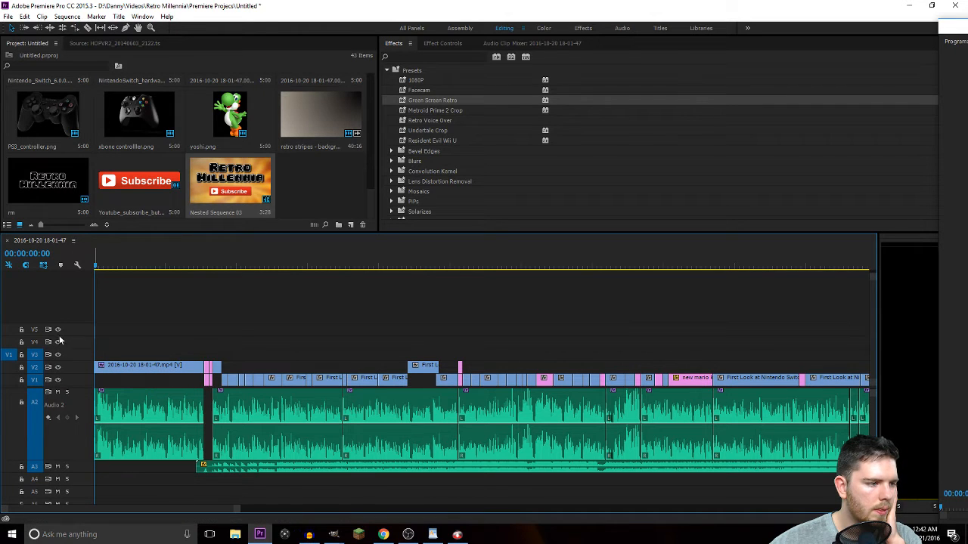
left_click(36, 330)
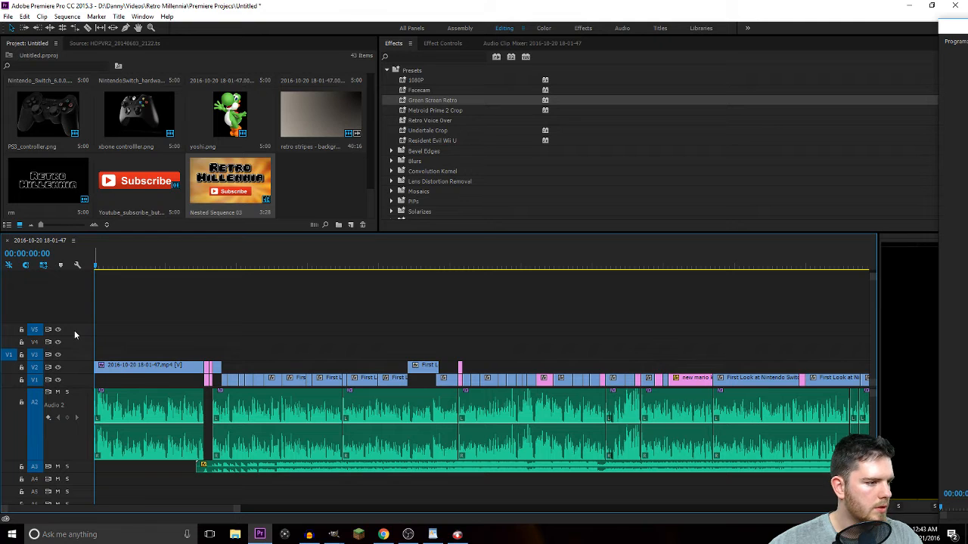
key("ctrl+v")
key("ctrl+z")
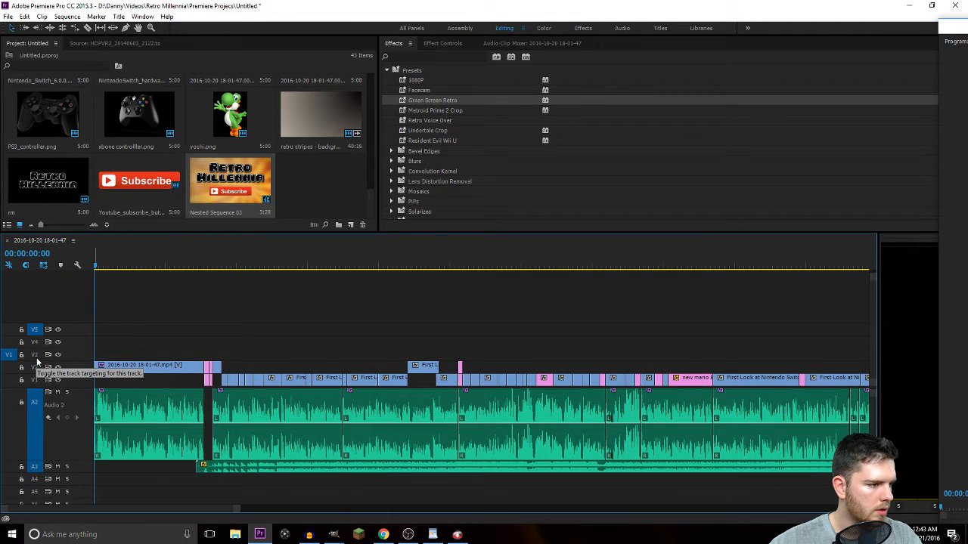
key("ctrl+v")
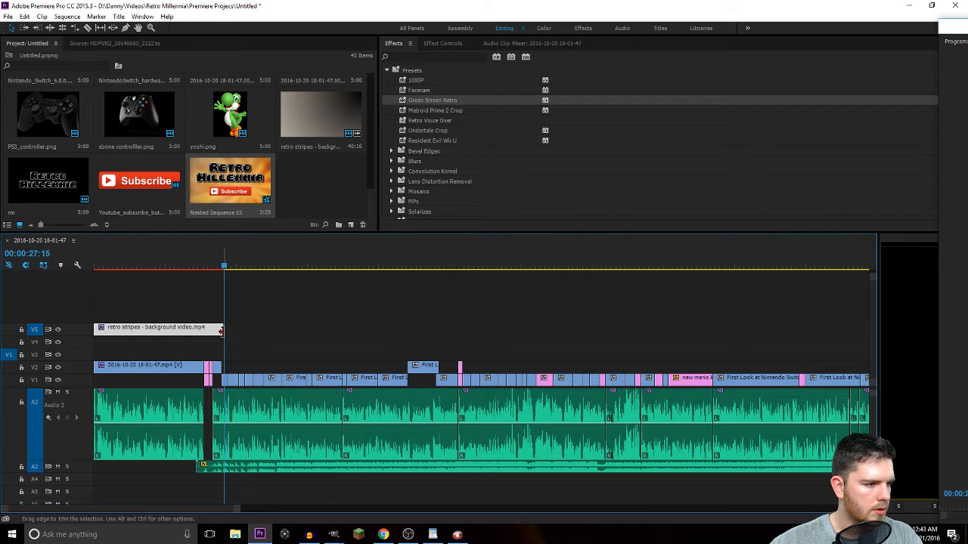
Place the pasted background on V1 beneath the opening clip, trim its end to match that clip, and play the opening.
left_click_drag(220, 330, 153, 380)
key("Home")
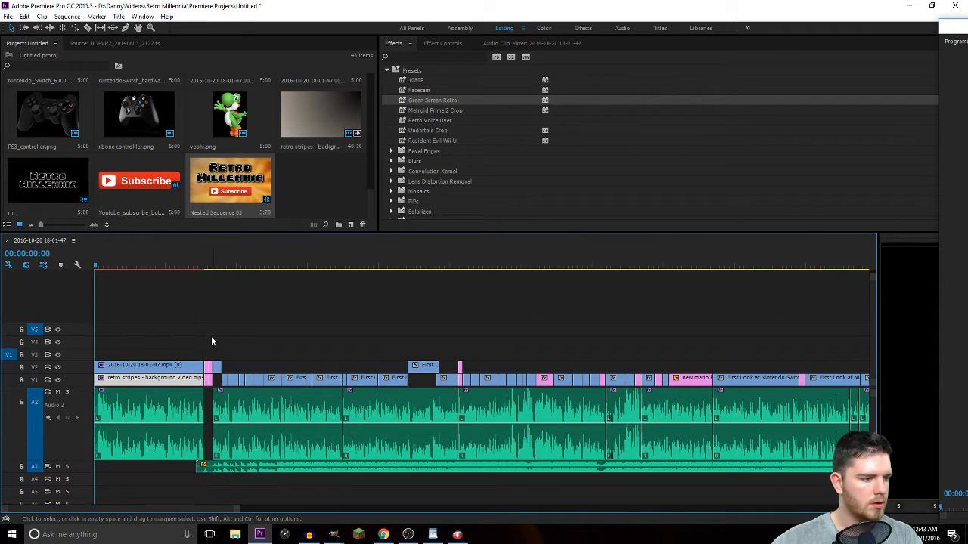
key("space")
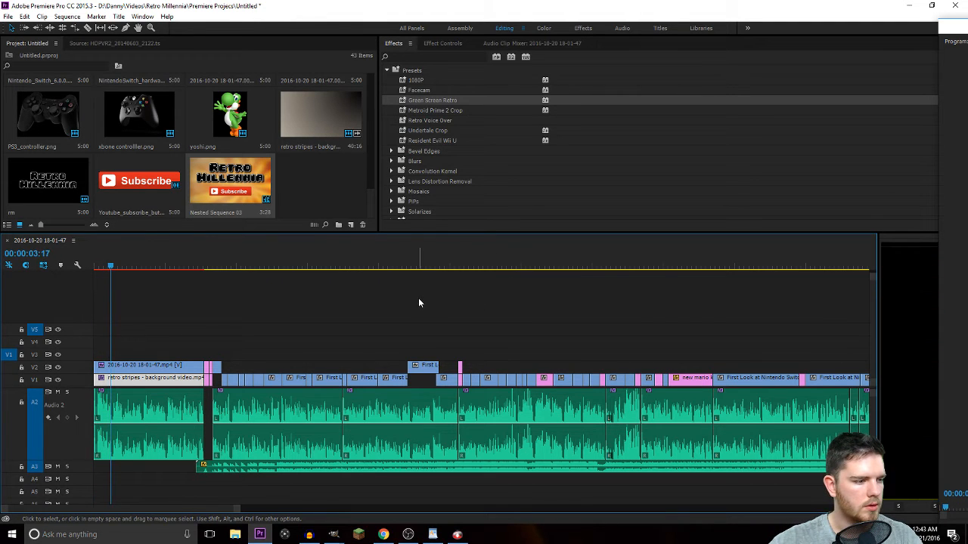
key("Home")
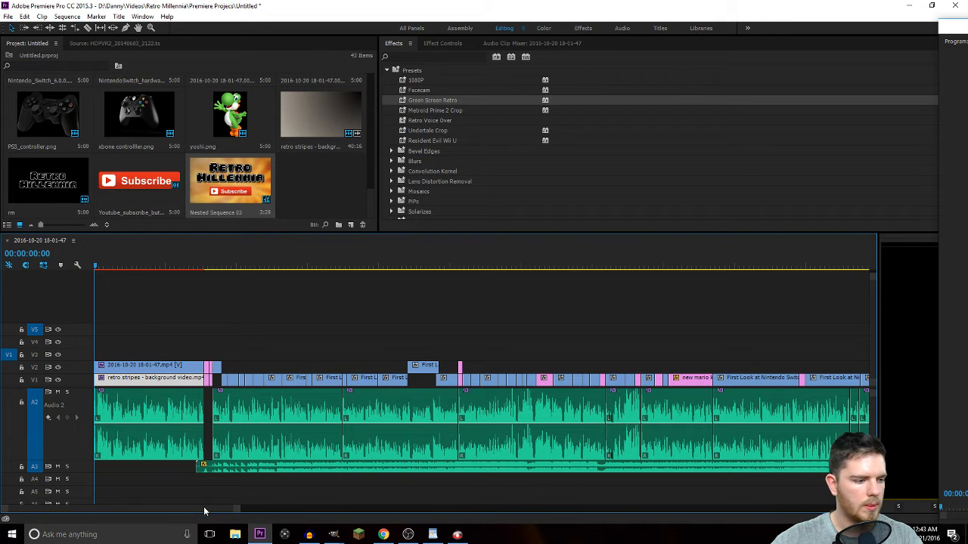
left_click_drag(213, 501, 382, 501)
left_click(310, 269)
key("space")
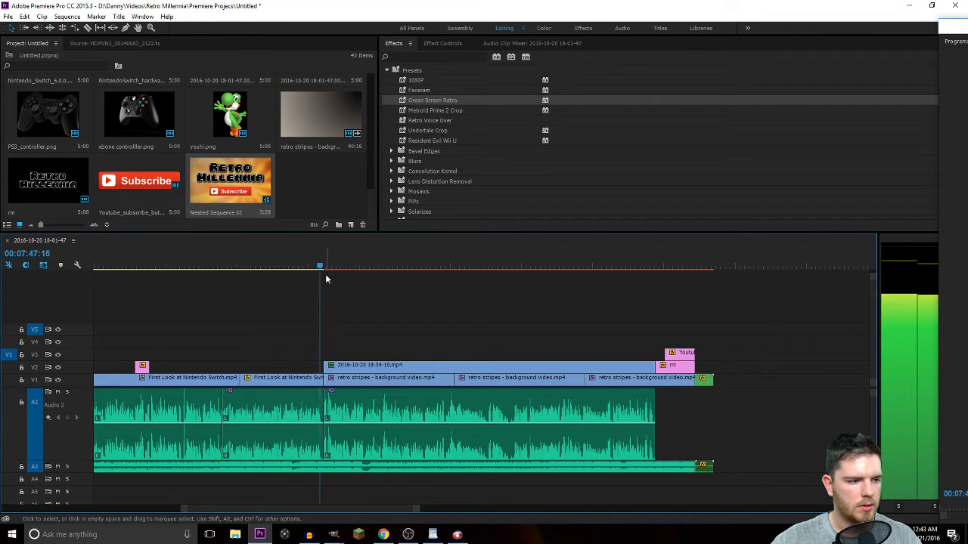
key("space")
left_click(177, 267)
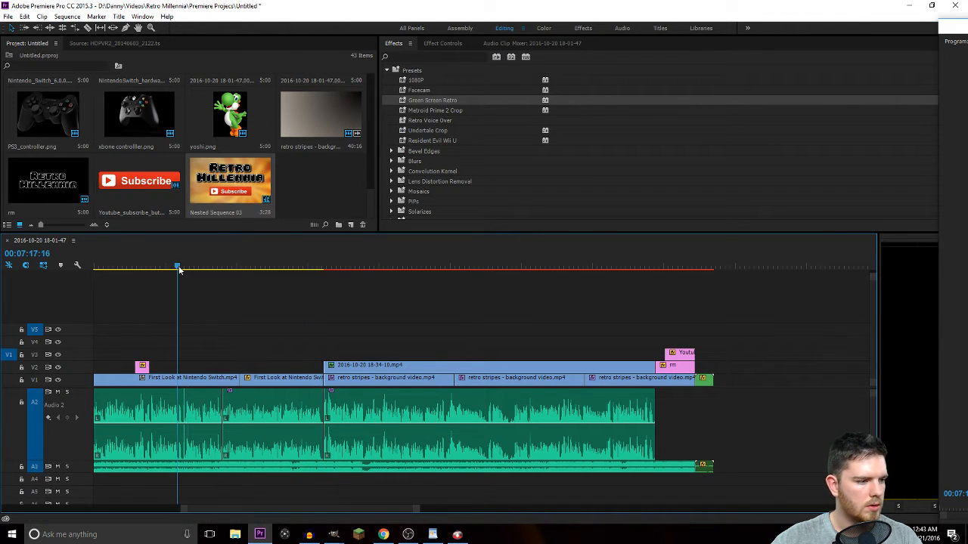
left_click(216, 269)
key("space")
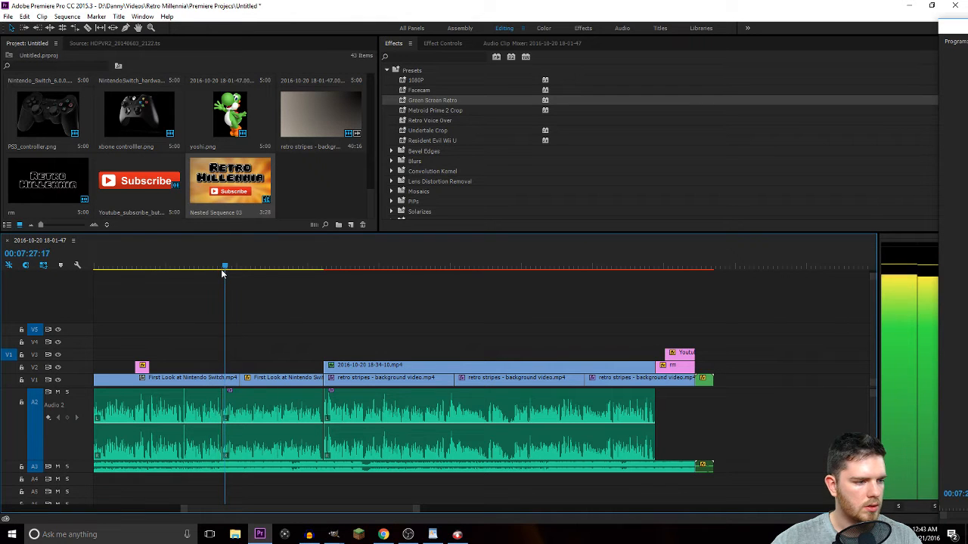
key("space")
Play the transition from the xbone controller still into the long First Look at Nintendo Switch.mp4 clip, stopping at the cut.
left_click_drag(249, 514, 218, 514)
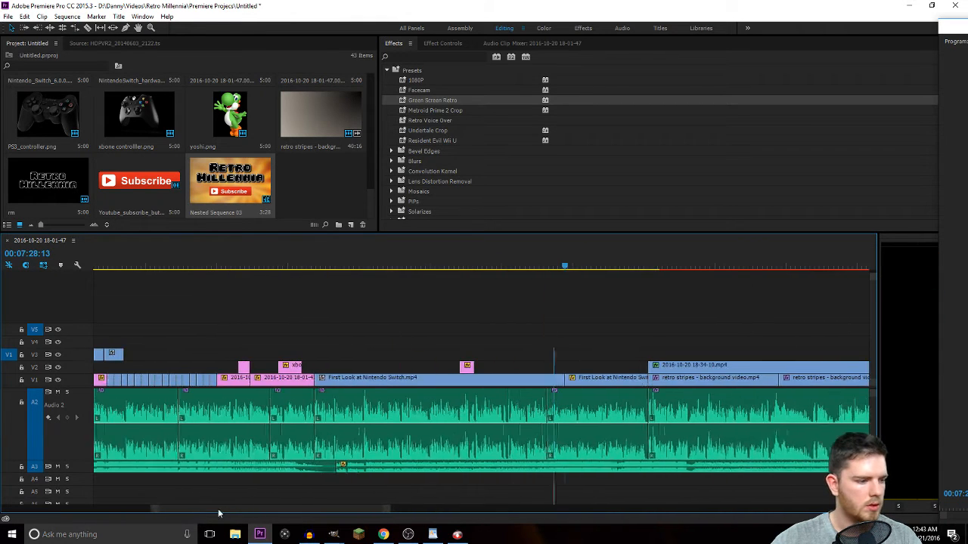
left_click(323, 267)
key("space")
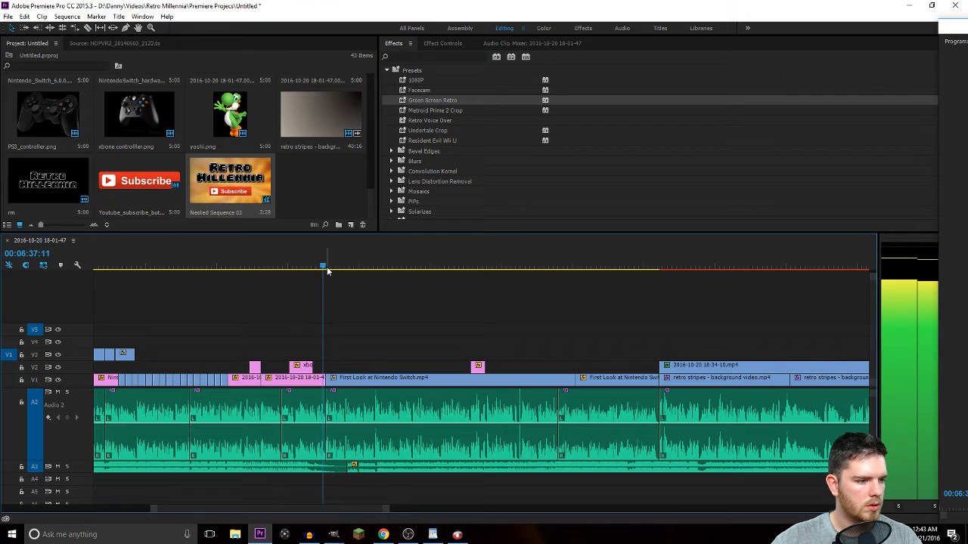
left_click_drag(325, 267, 279, 266)
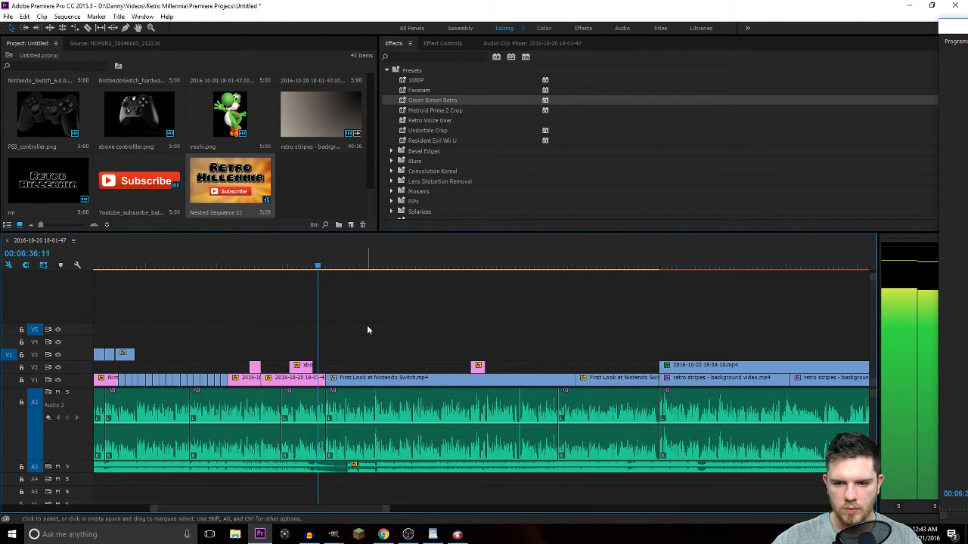
key("space")
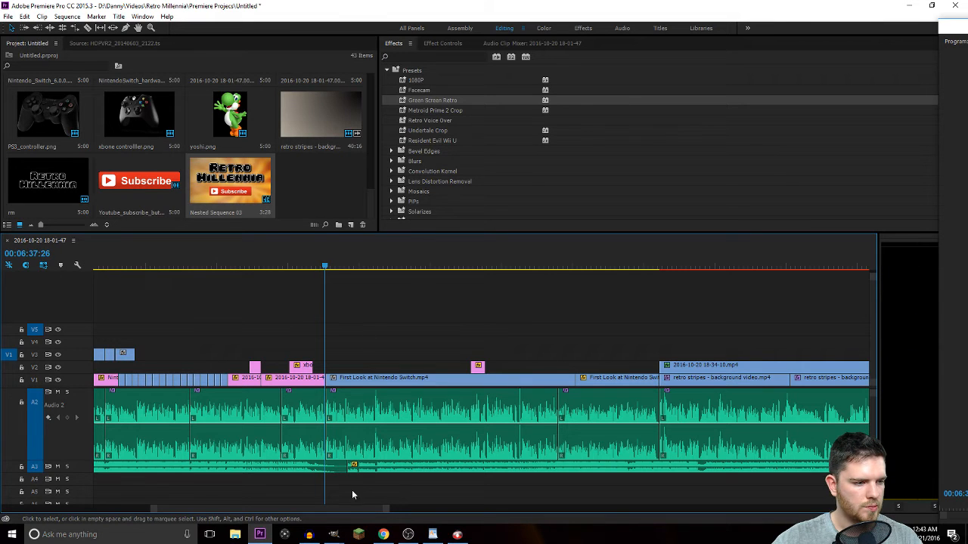
Move the video clips and voice audio following 00:06:37:26 later in the sequence to open a gap there.
scroll(345, 508, "down", 2)
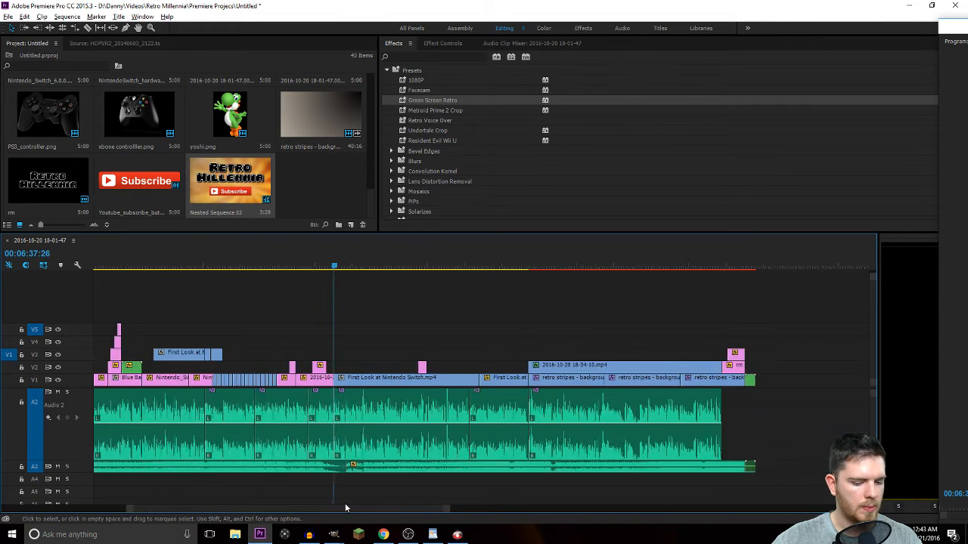
left_click_drag(347, 355, 648, 434)
left_click_drag(505, 376, 539, 376)
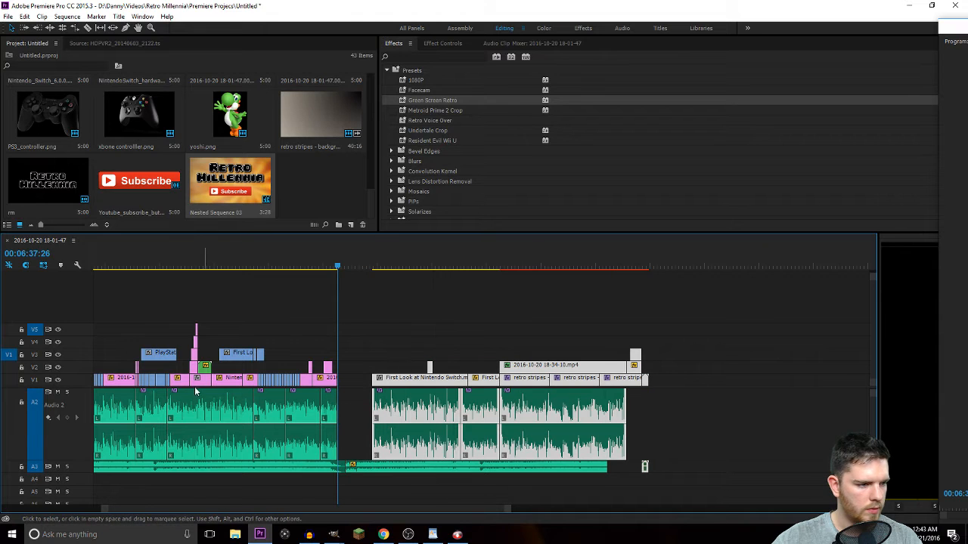
Copy the two short V1 clips that start just after 00:04:46:17, beneath the two small V2 clips.
left_click(136, 268)
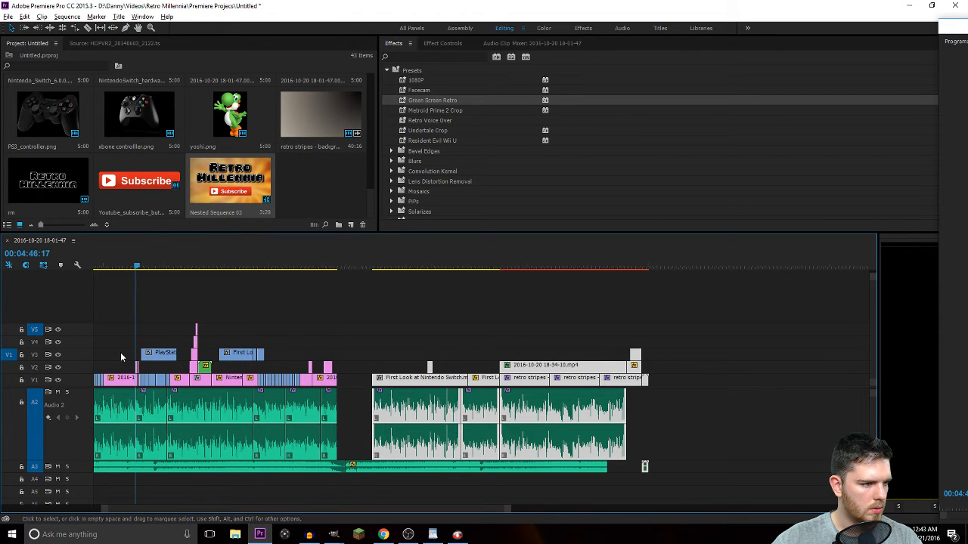
scroll(124, 352, "up", 5, "alt")
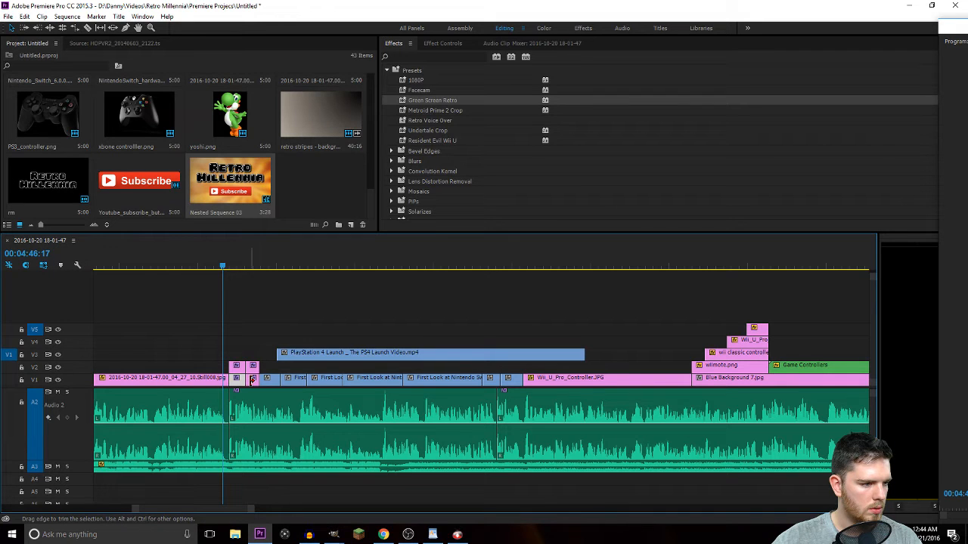
right_click(252, 386)
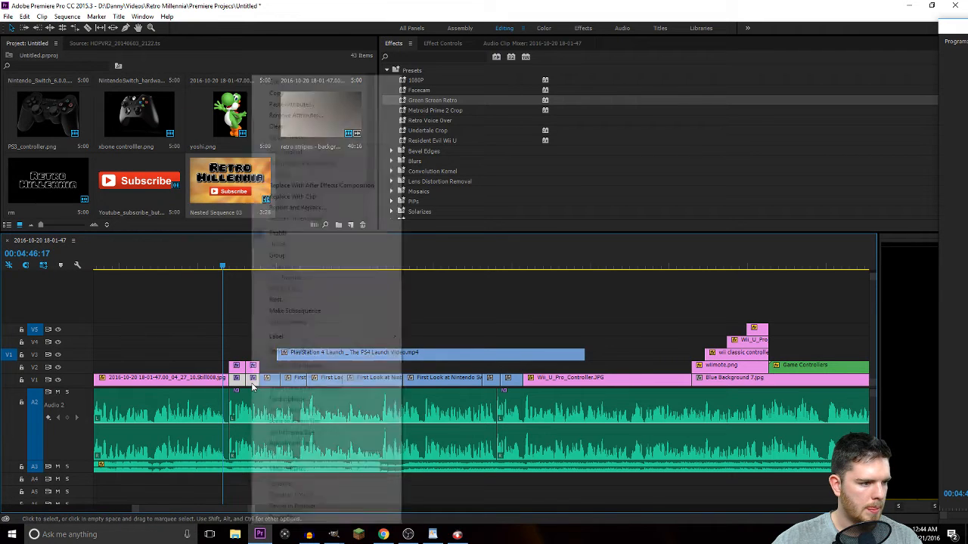
left_click(295, 94)
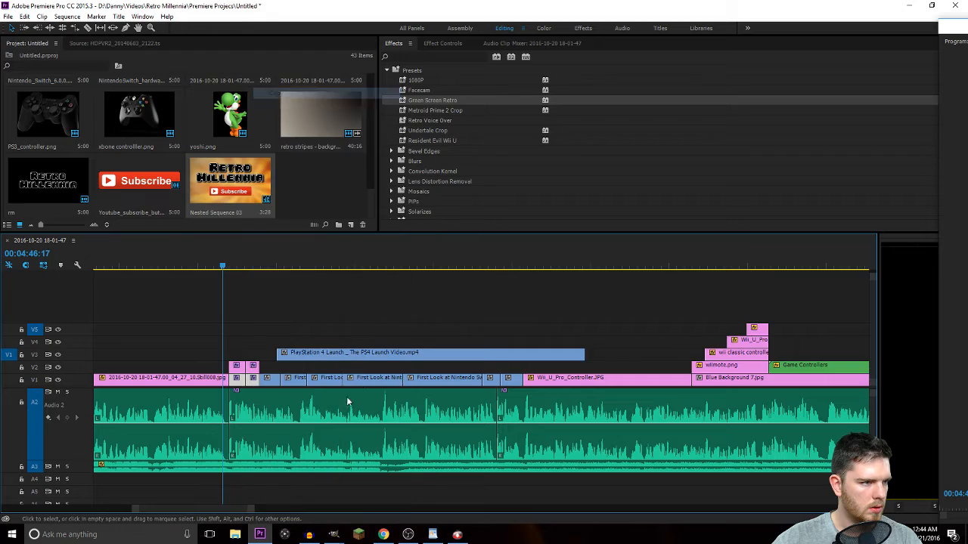
Target V1 instead of V5, paste the two copied clips into the gap right after the Still010.jpg clip, and play them.
left_click_drag(228, 512, 272, 518)
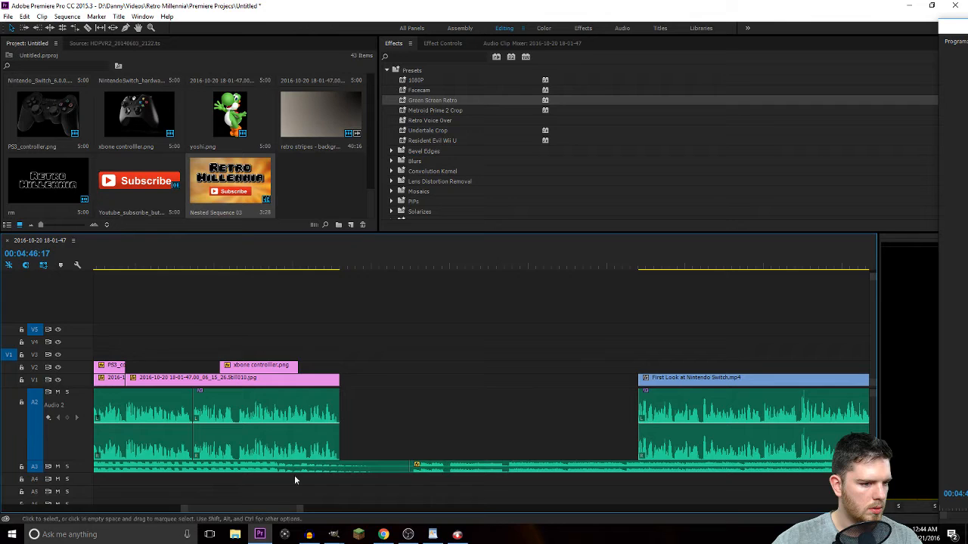
left_click(34, 379)
left_click(34, 330)
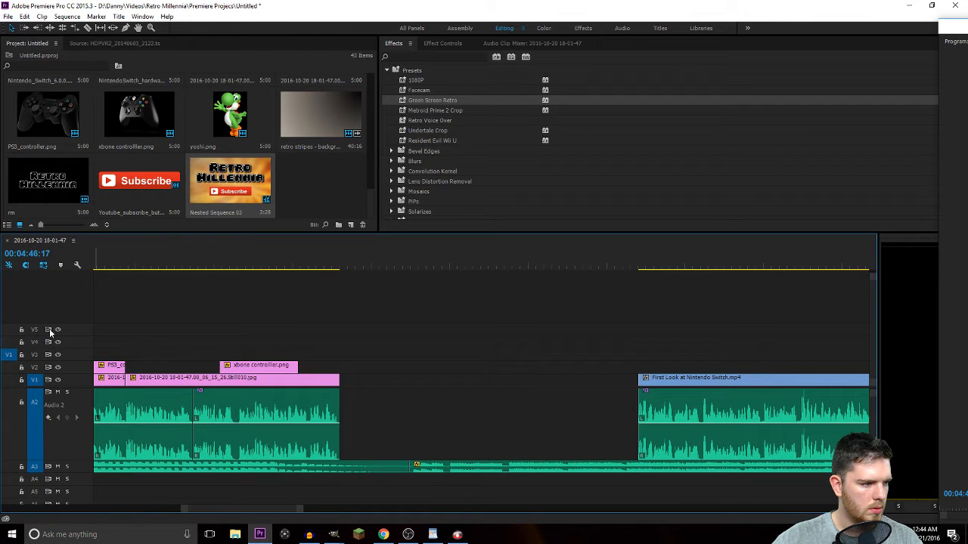
left_click(331, 266)
key("Down")
key("ctrl+v")
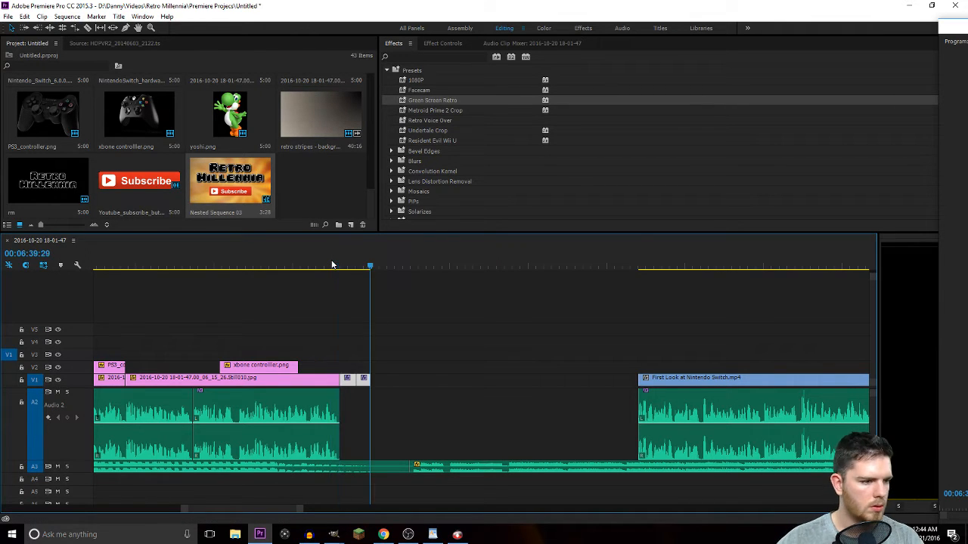
left_click(331, 265)
key("space")
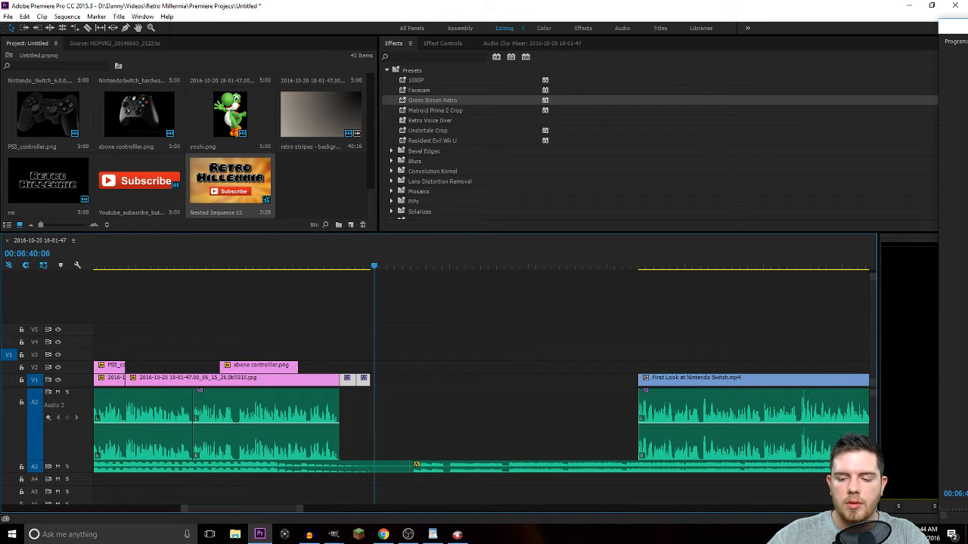
Bring the Program monitor back into view, create a new title named 5, and add the text "#5".
left_click_drag(954, 42, 951, 105)
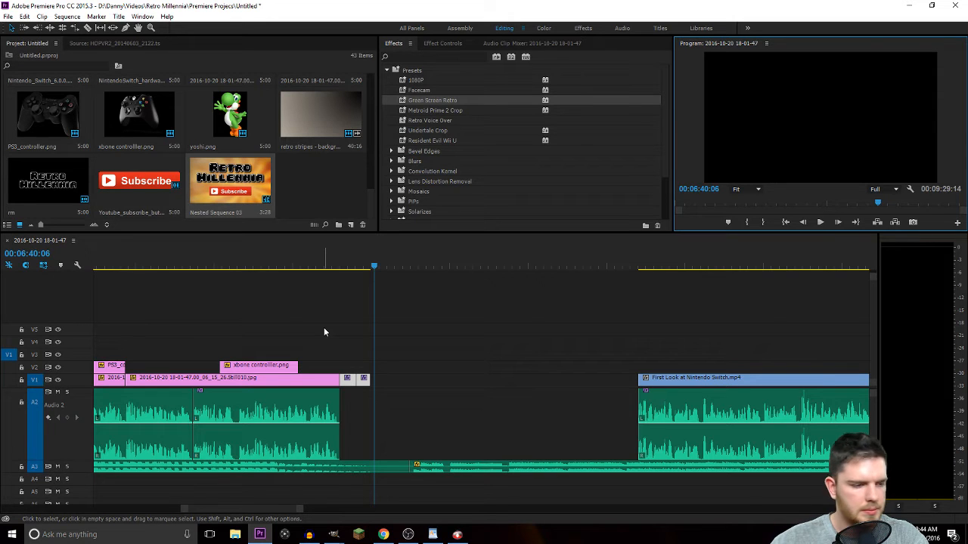
left_click(350, 225)
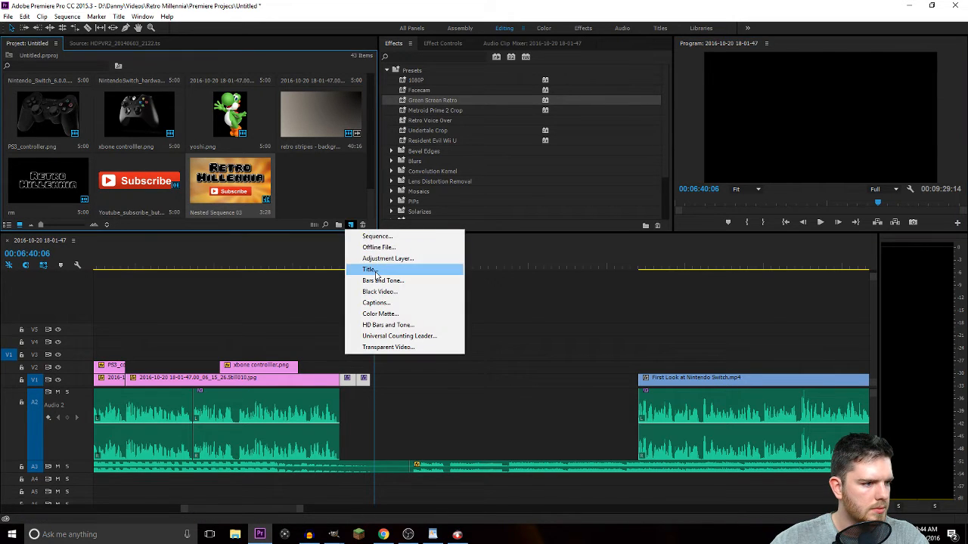
left_click(370, 270)
type("5")
key("Return")
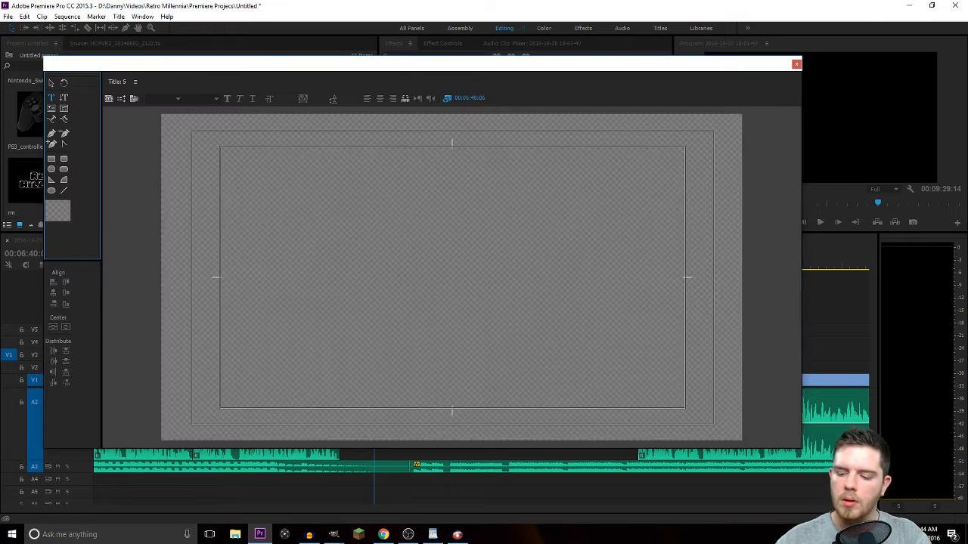
left_click(327, 196)
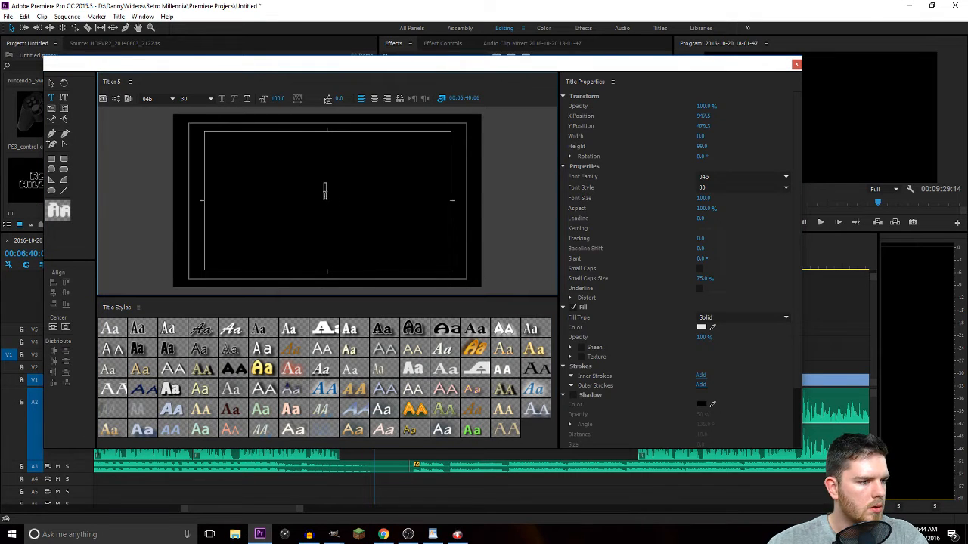
type("#5")
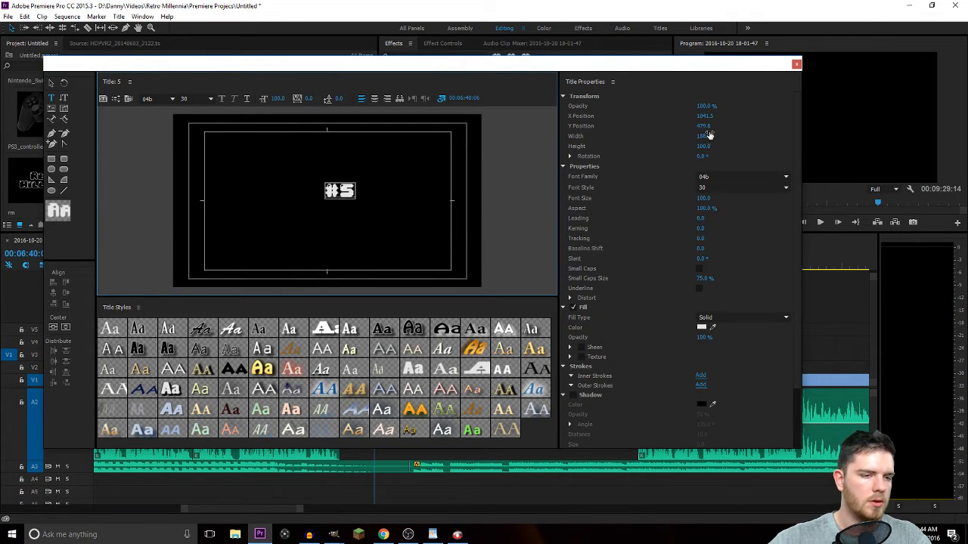
Enlarge the #5 text to font size 408 and center it at X position 960, Y position 540.
left_click_drag(707, 201, 708, 125)
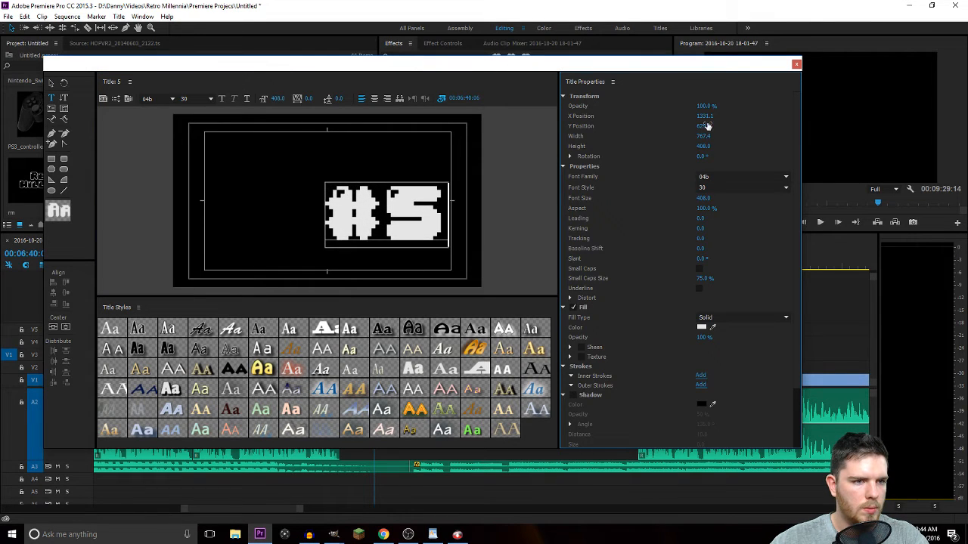
left_click(706, 115)
type("960")
key("Tab")
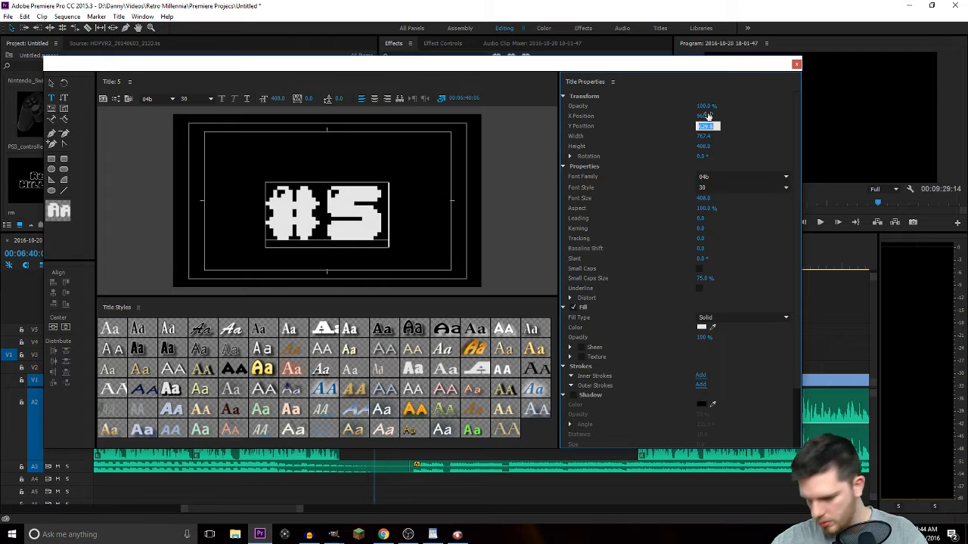
type("5")
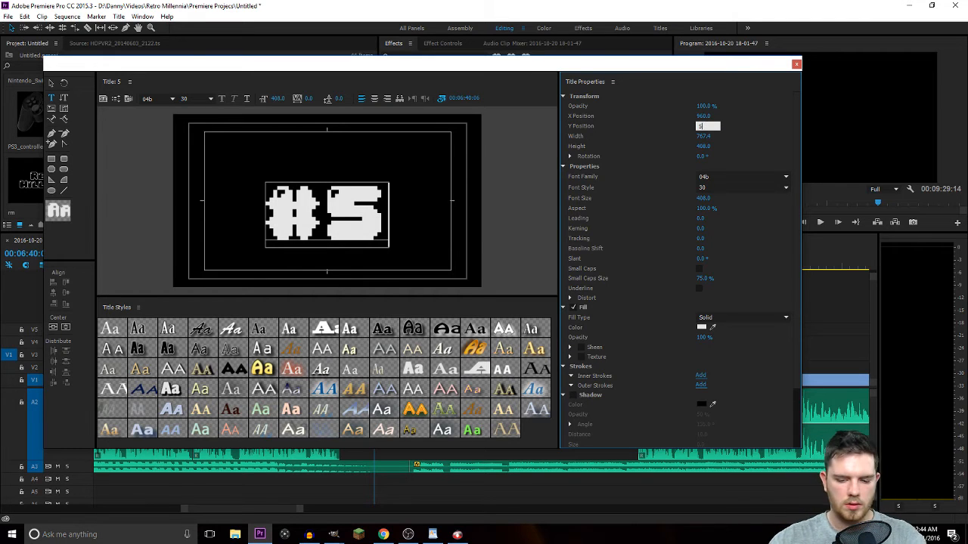
type("40")
key("Return")
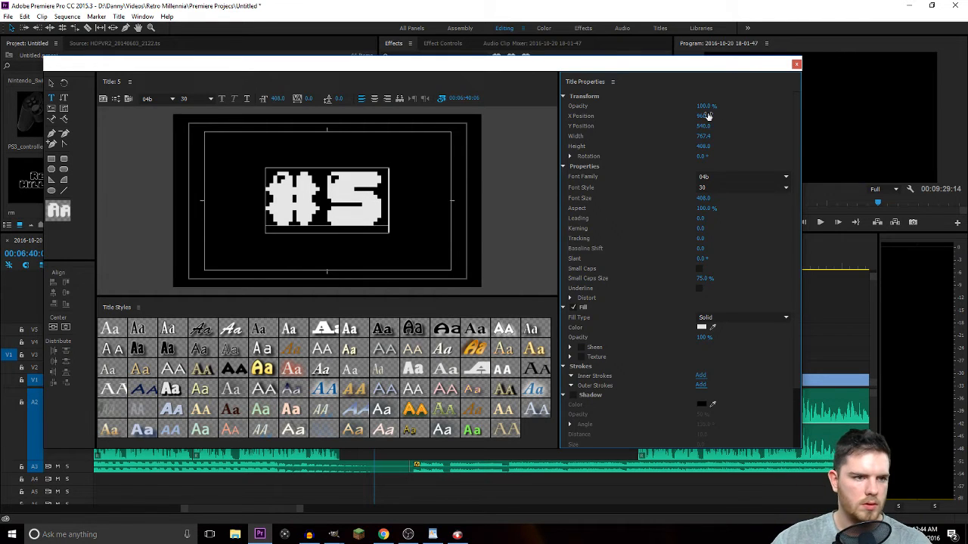
Set the #5 text's fill color to black and turn on its shadow.
left_click(700, 327)
left_click(604, 212)
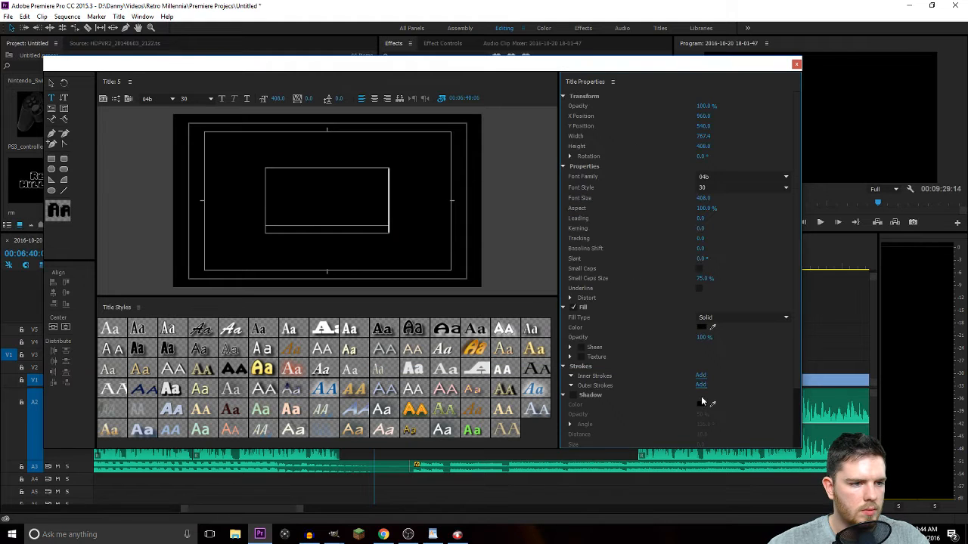
left_click(572, 395)
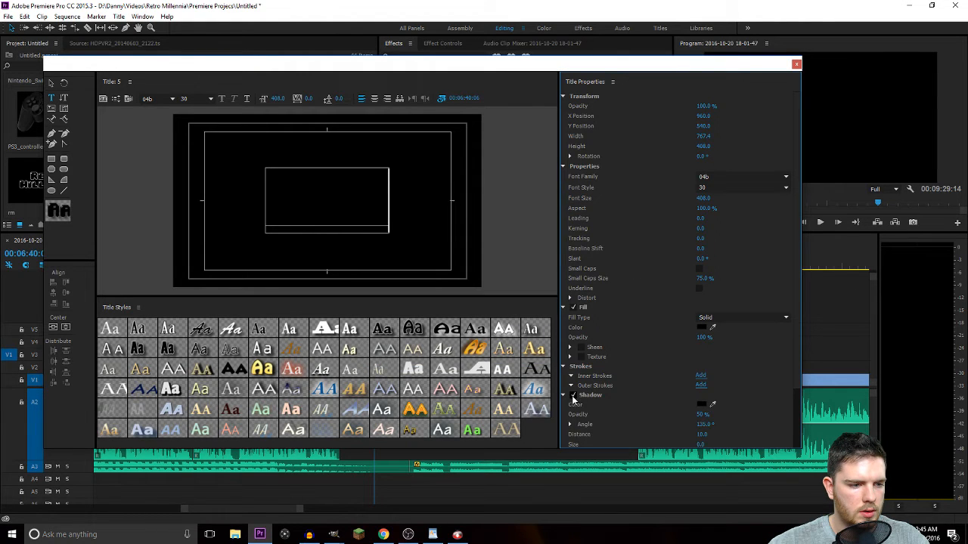
Add a white outer stroke to the #5 text and set its size to 15 after trying 20 and 10.
left_click(700, 386)
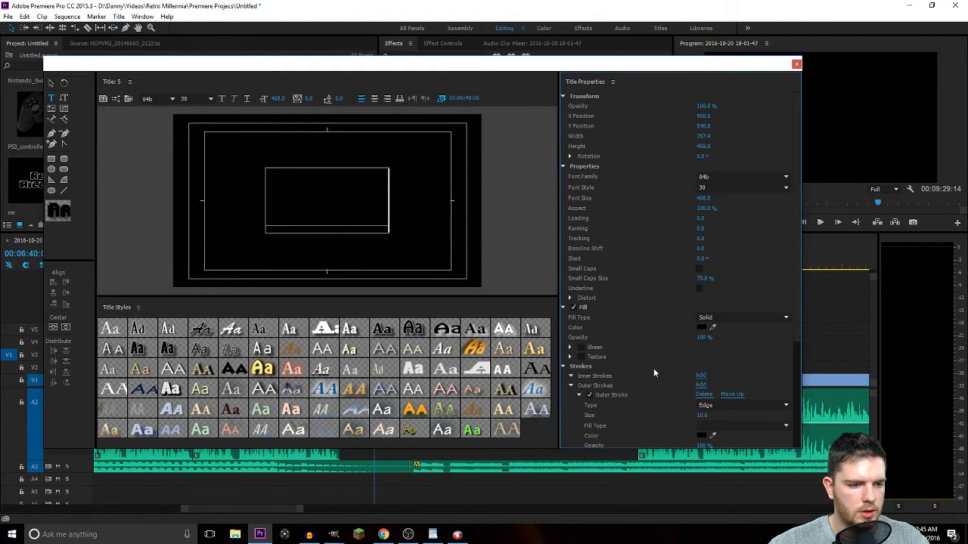
left_click(700, 435)
left_click(594, 214)
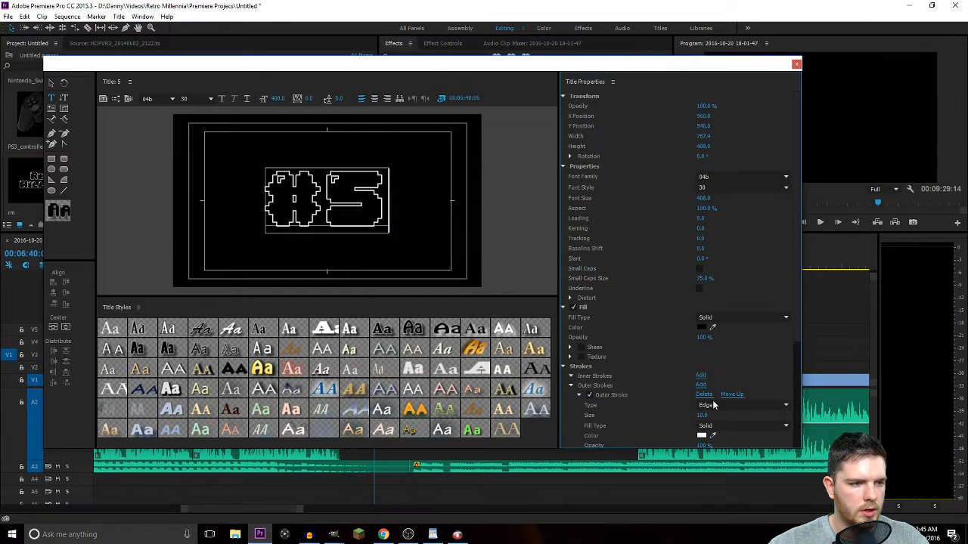
left_click_drag(797, 331, 799, 421)
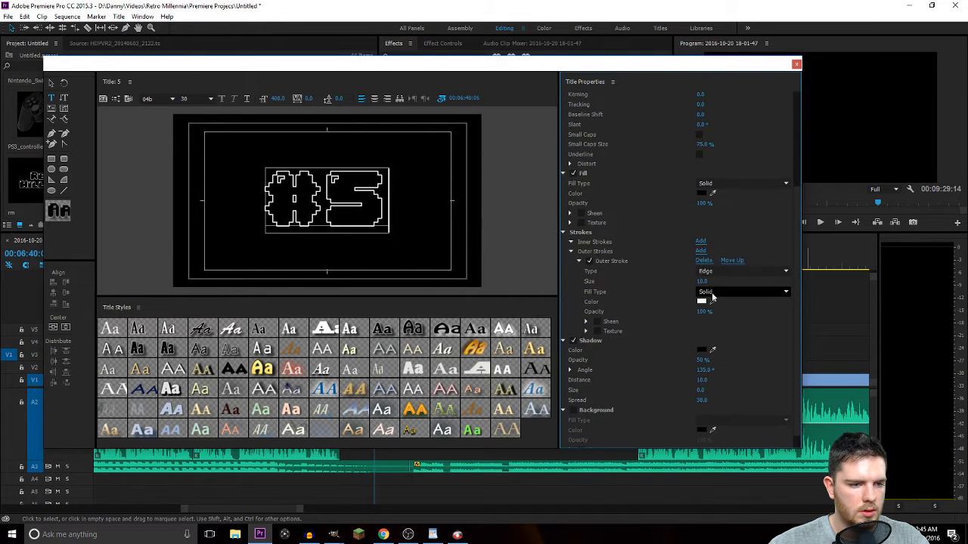
type("20")
key("Return")
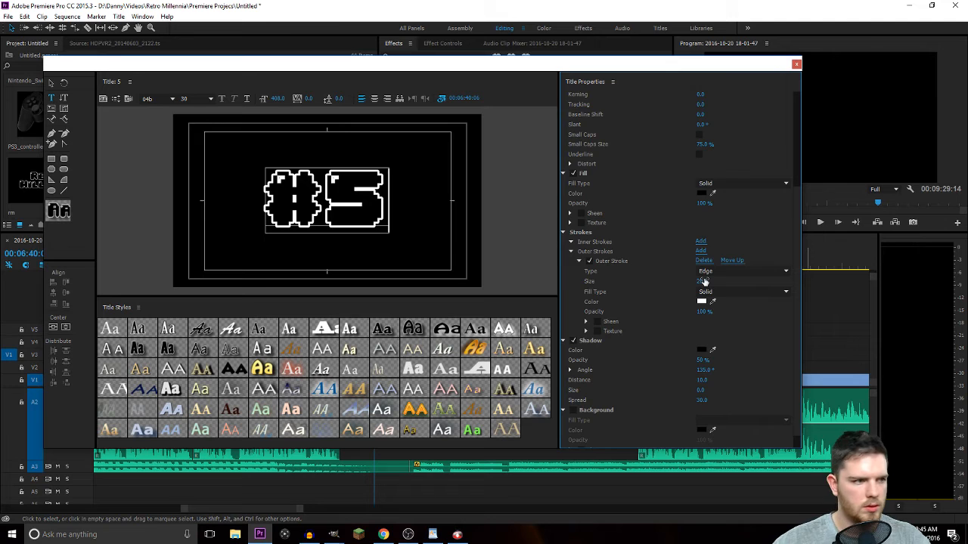
type("10")
key("Return")
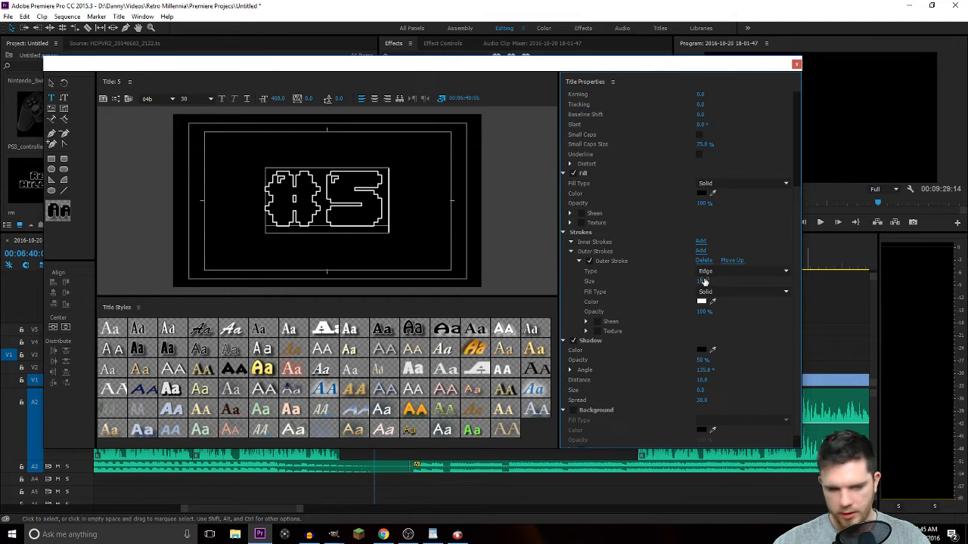
type("5")
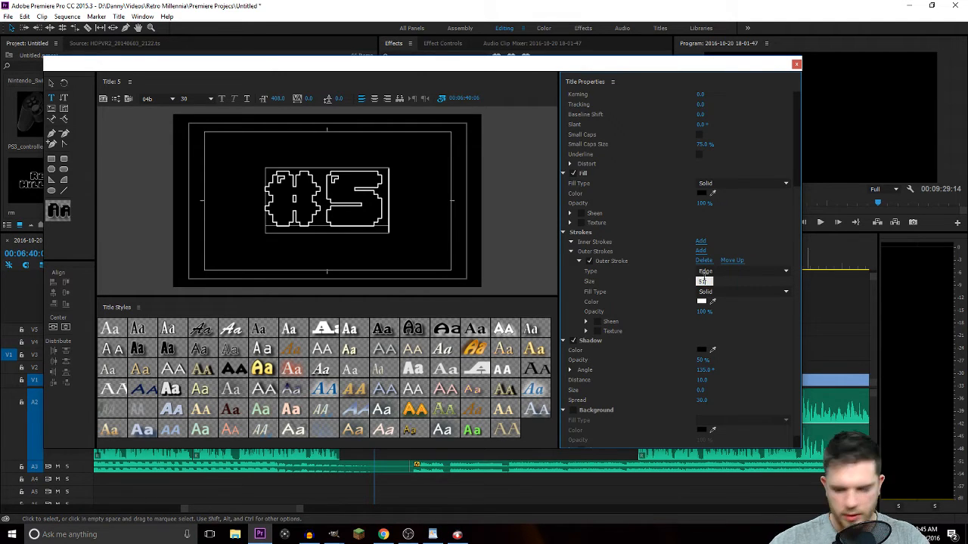
key("Return")
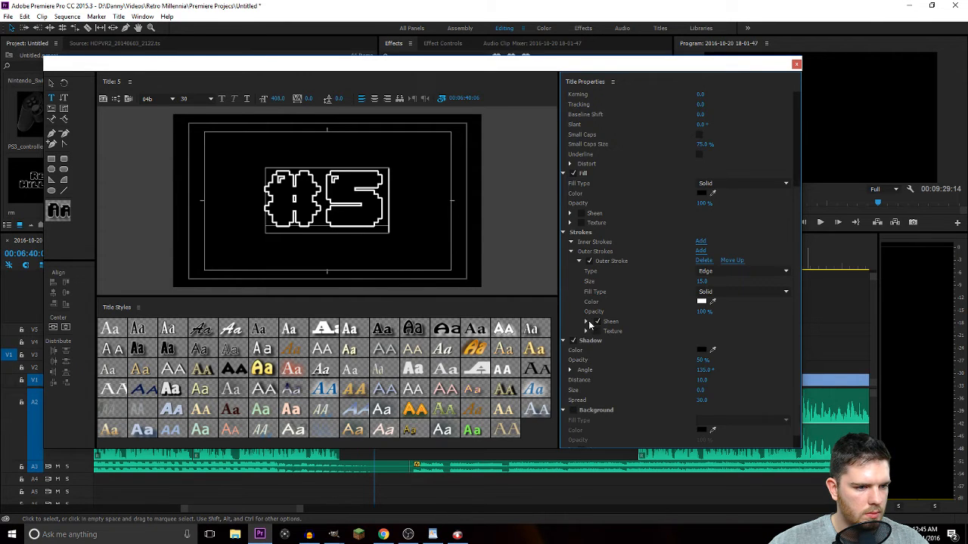
Strengthen the #5 text's shadow with a higher opacity, distance 20, size 20 and spread 100, and close the title editor.
scroll(800, 304, "down", 1)
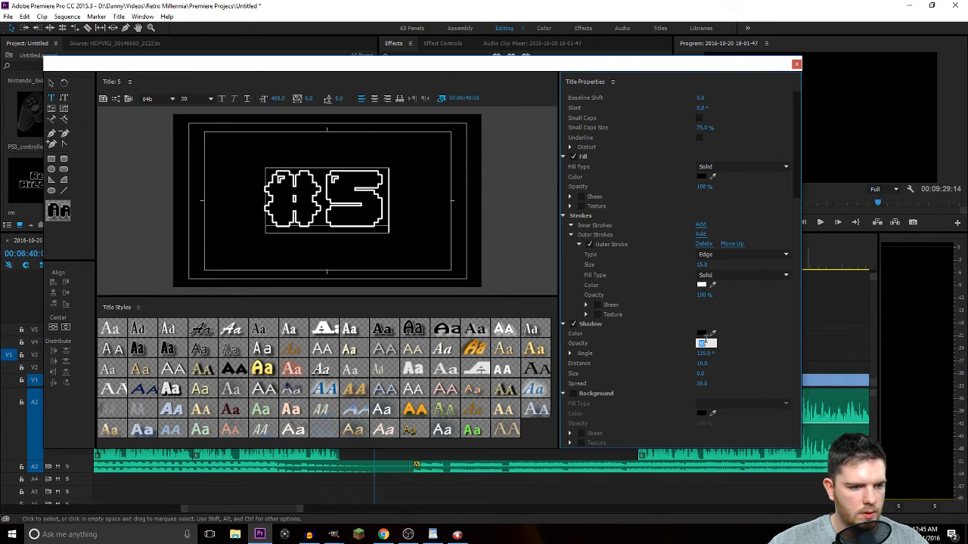
key("Tab")
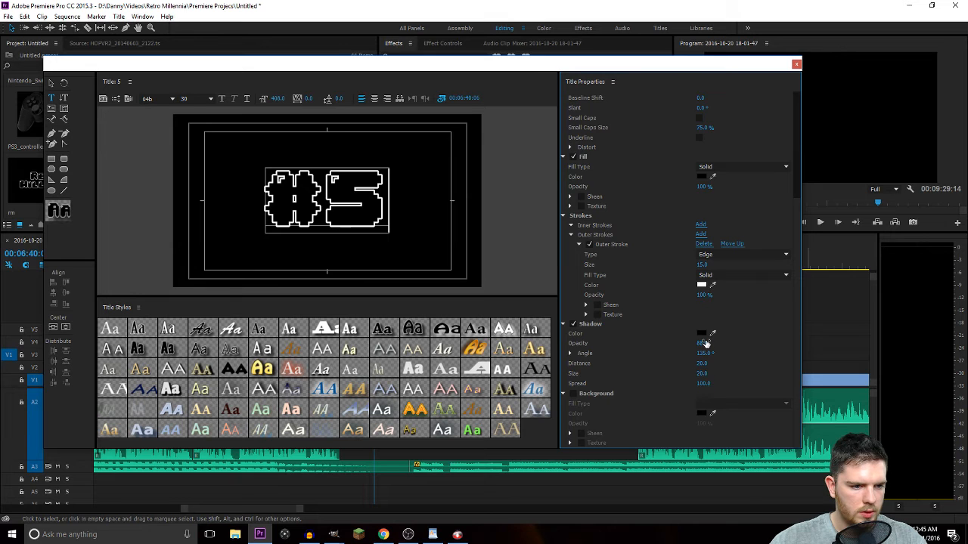
left_click(795, 64)
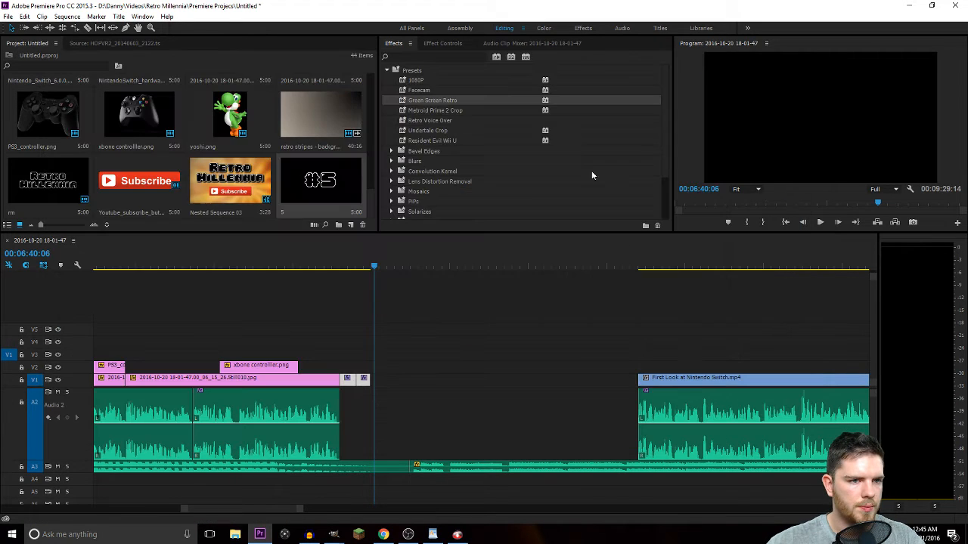
Place the 5 title on V2 above the blue background clips and cut it where the two background clips meet.
left_click_drag(332, 180, 368, 370)
key("c")
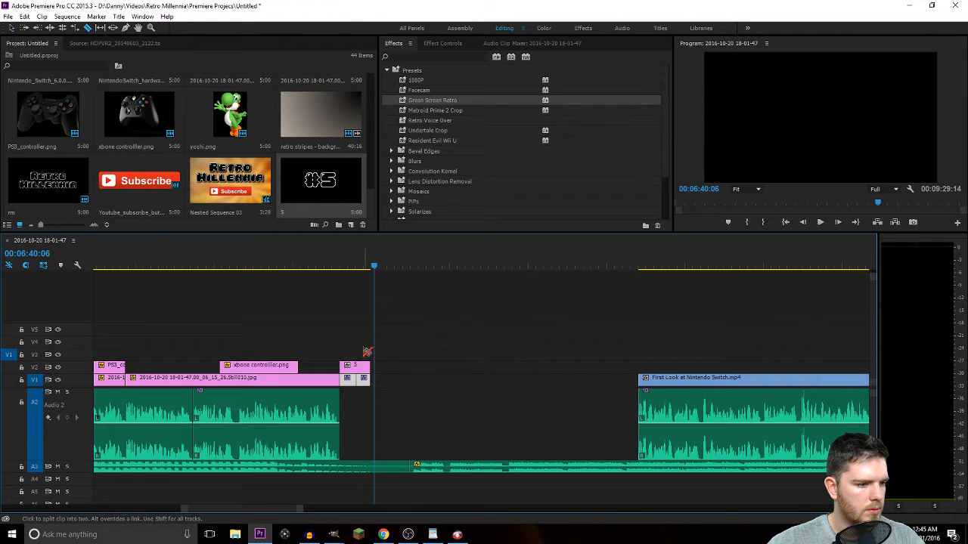
left_click(363, 366)
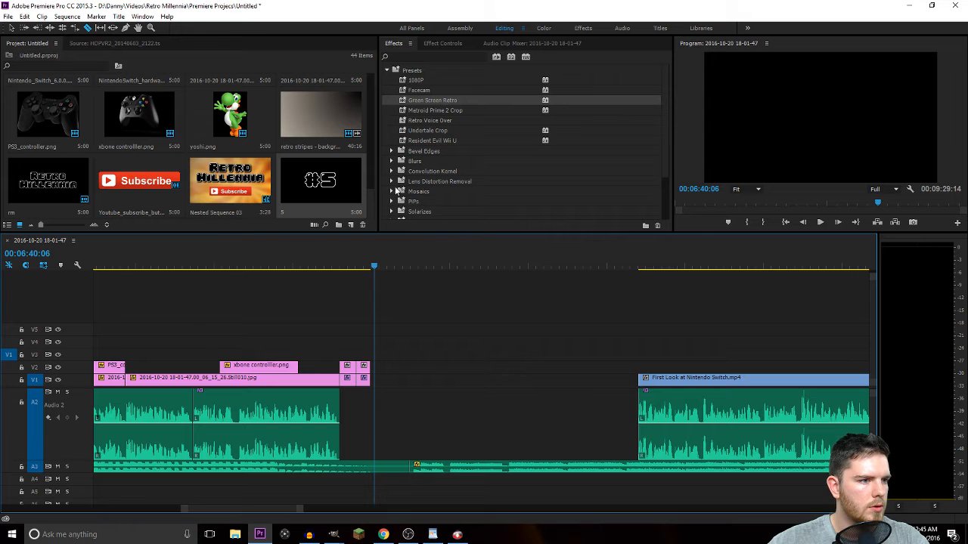
Apply the Mosaic In preset to the title's first half and Mosaic Out to its second half.
left_click(391, 192)
left_click_drag(425, 201, 349, 303)
left_click_drag(346, 367, 346, 368)
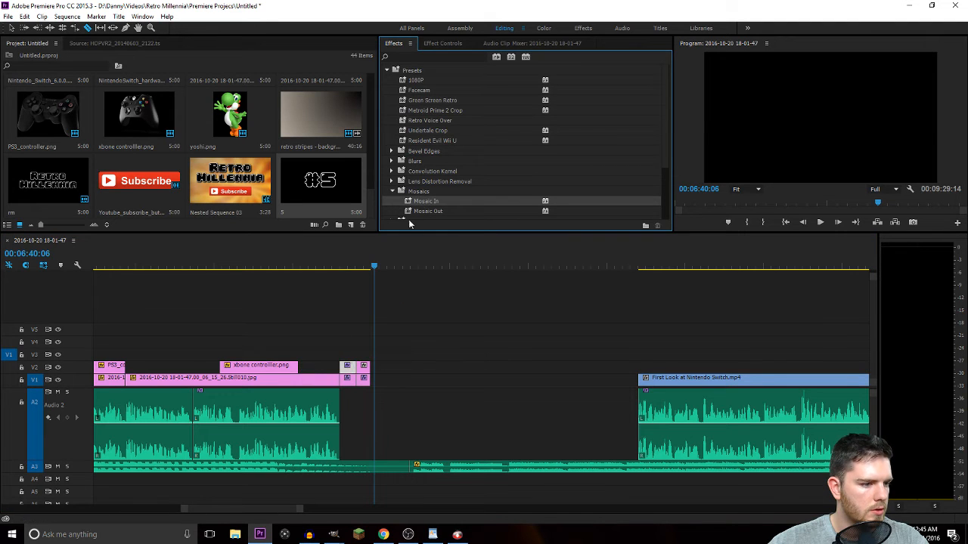
left_click_drag(427, 211, 364, 371)
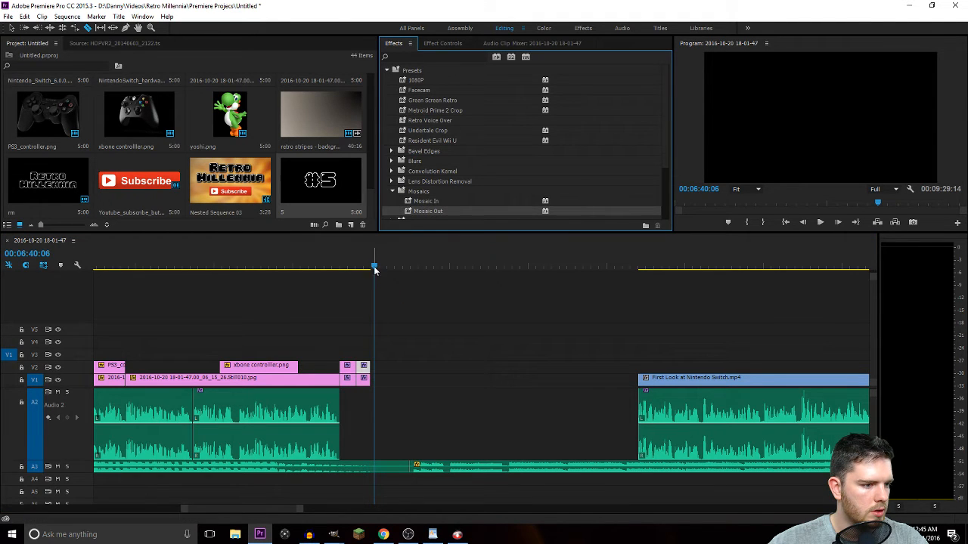
Play back the #5 title card to check its mosaic transitions.
left_click(335, 266)
key("space")
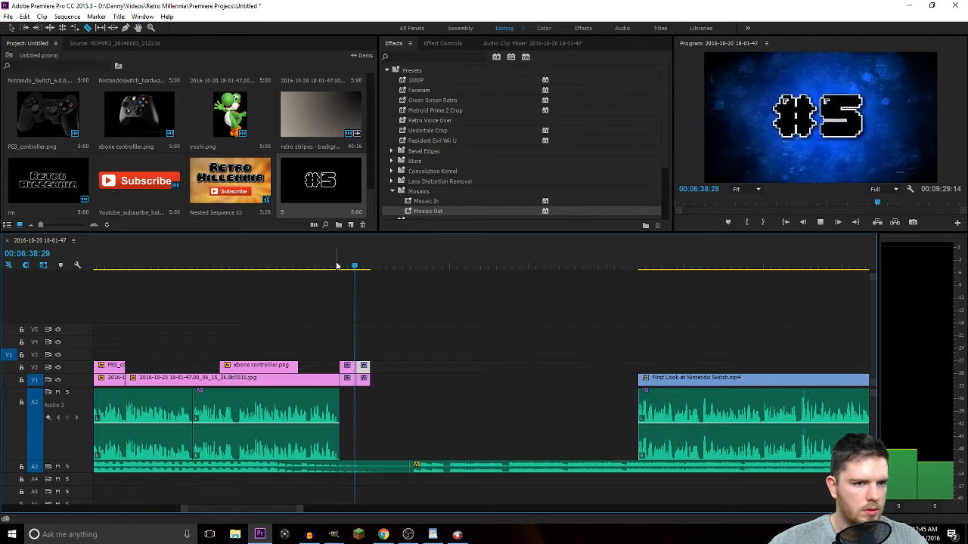
key("space")
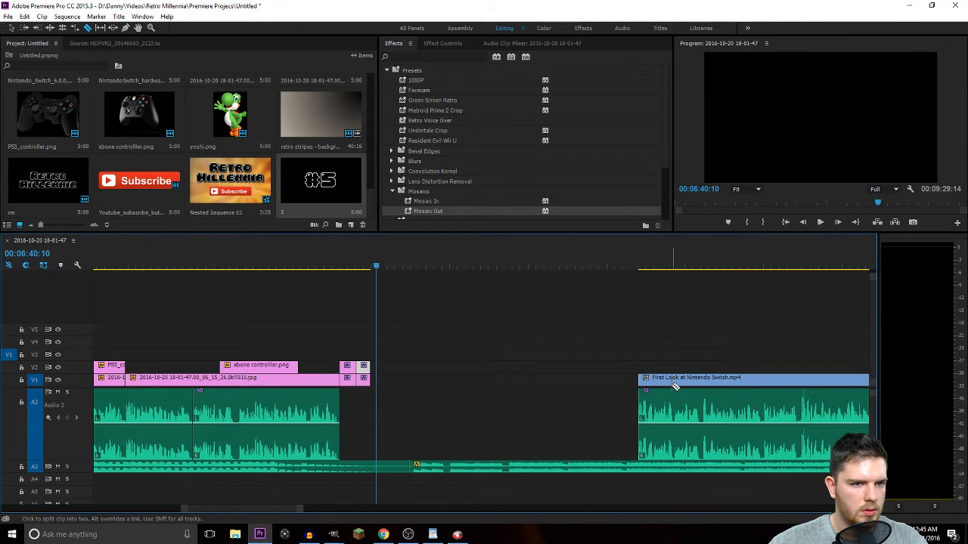
Move the last First Look section and all clips after it on the video and voice tracks back to meet the #5 title card.
scroll(661, 380, "down", 12)
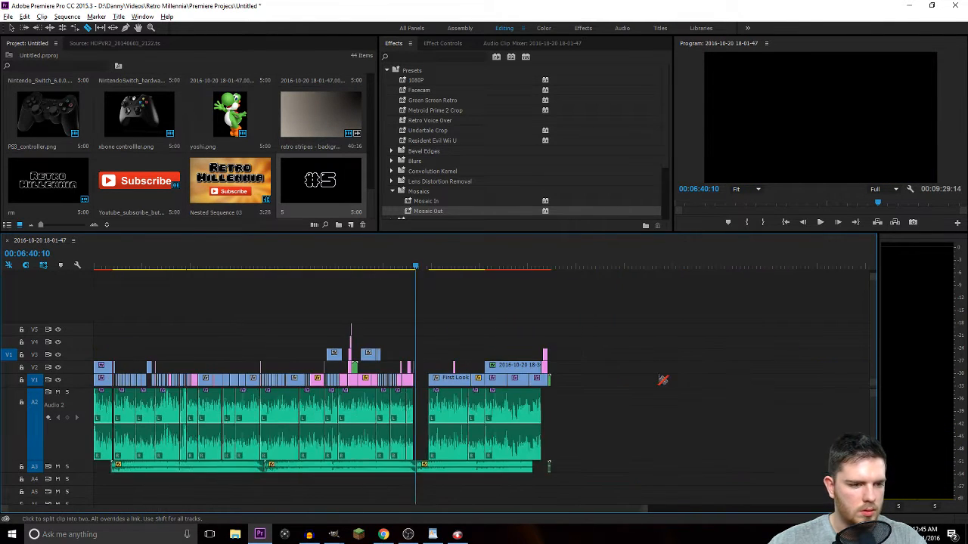
scroll(663, 380, "up", 2)
scroll(663, 380, "up", 1)
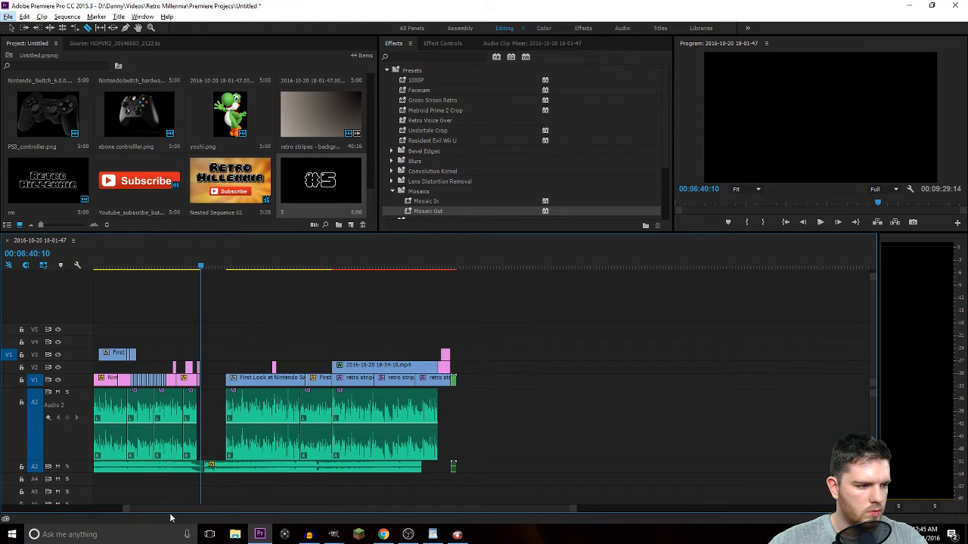
scroll(204, 486, "up", 3)
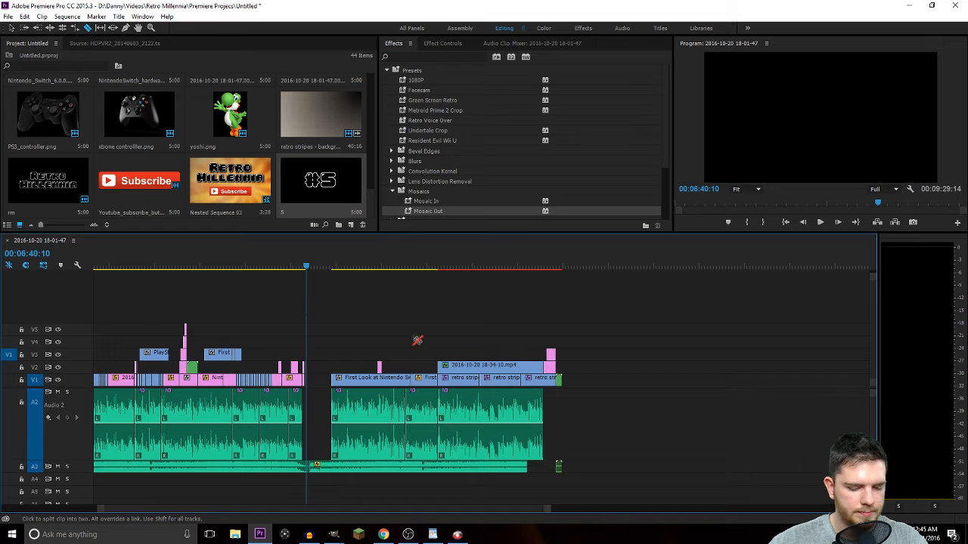
key("v")
left_click_drag(328, 348, 572, 430)
left_click_drag(339, 386, 313, 384)
scroll(297, 350, "up", 5)
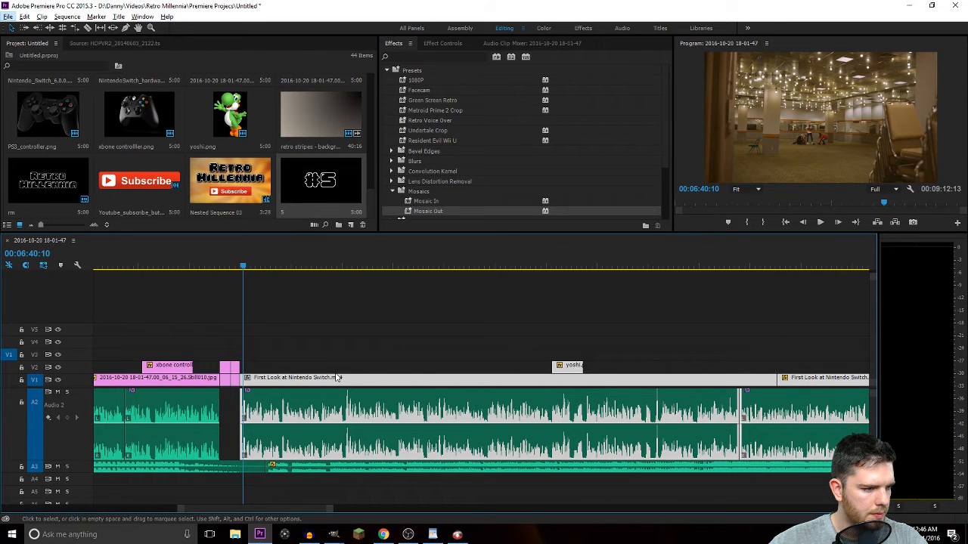
Extend the music clip on A3 to the start of Nested Sequence 03 and play back the ending.
scroll(307, 513, "down", 5)
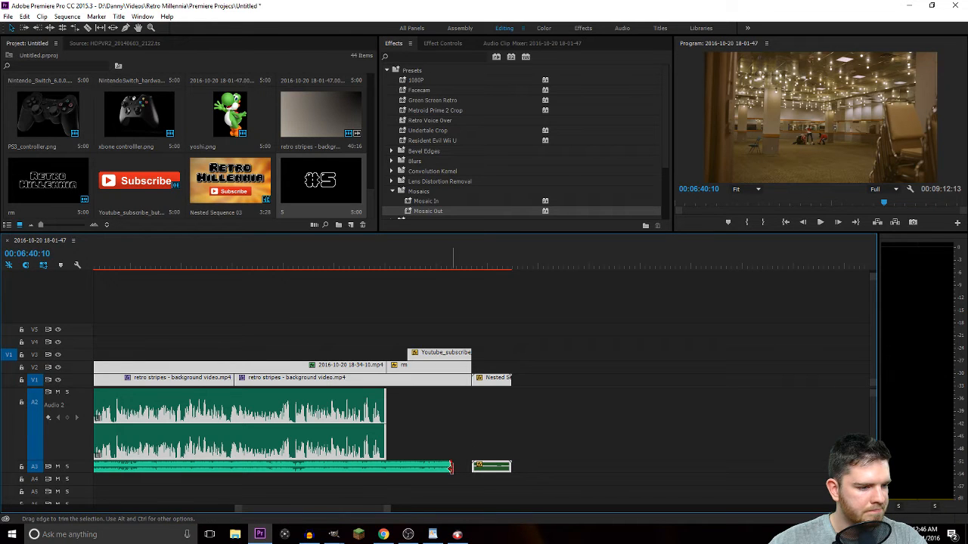
left_click_drag(451, 466, 471, 472)
left_click(422, 268)
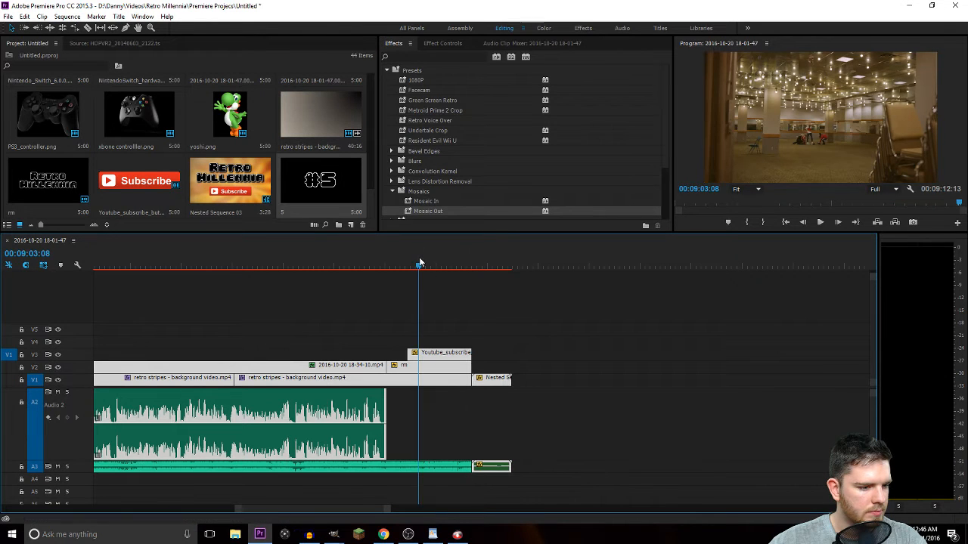
key("space")
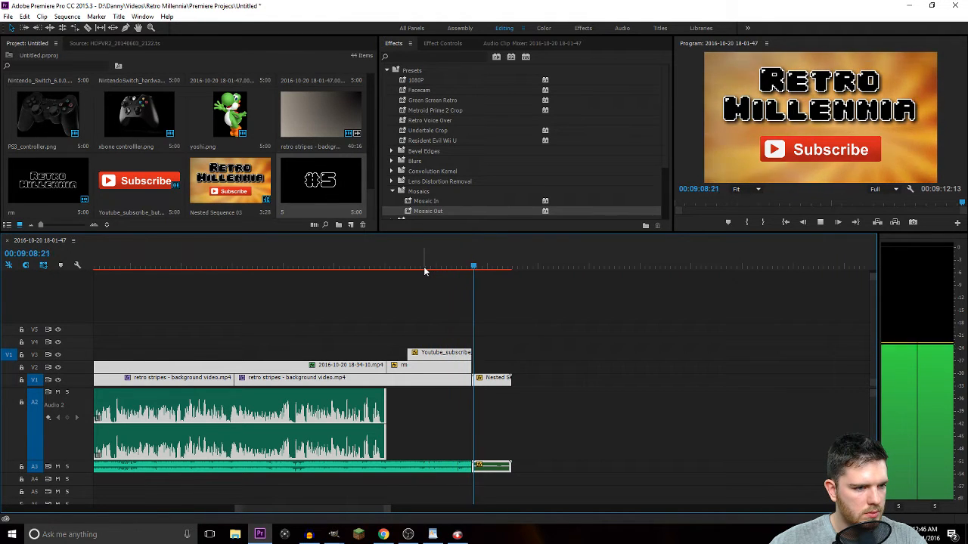
key("space")
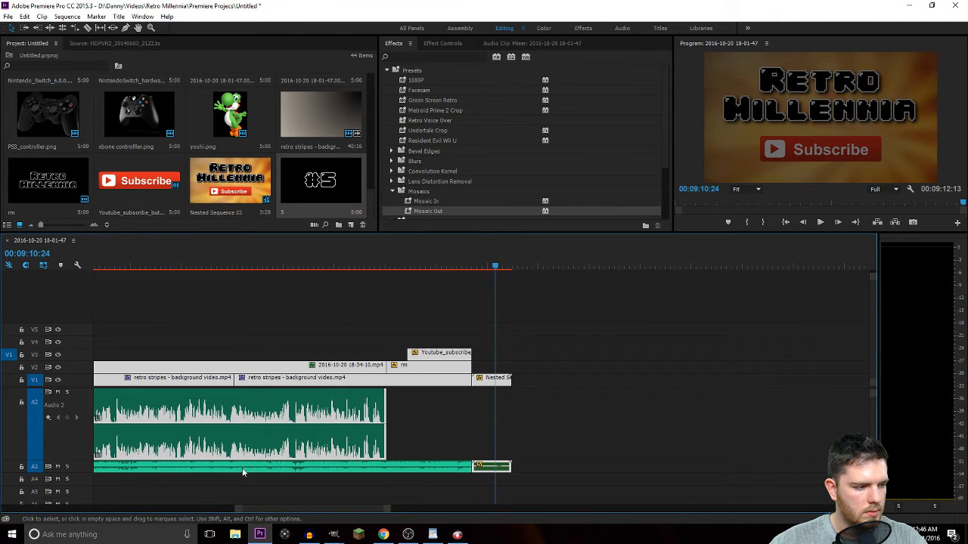
Make the Audio 3 track taller to show the waveforms around the end of the music and Nested Sequence 03.
left_click_drag(74, 473, 74, 503)
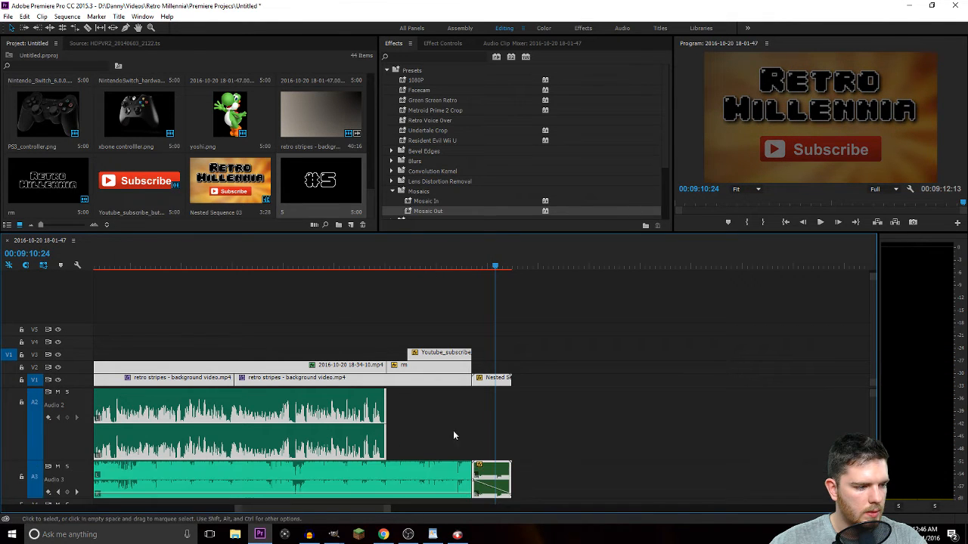
key("=")
key("=")
key("=")
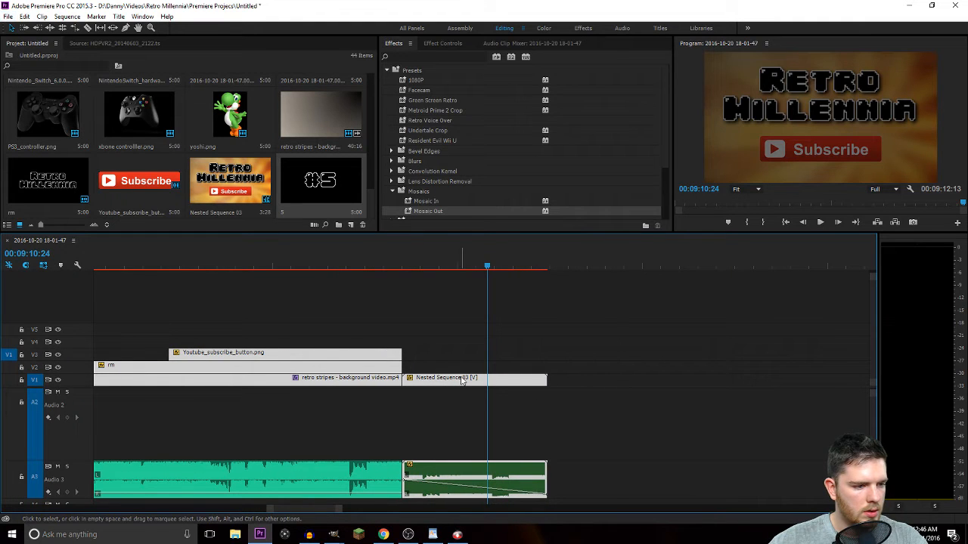
Delete Nested Sequence 03 from the end of the timeline.
right_click(462, 380)
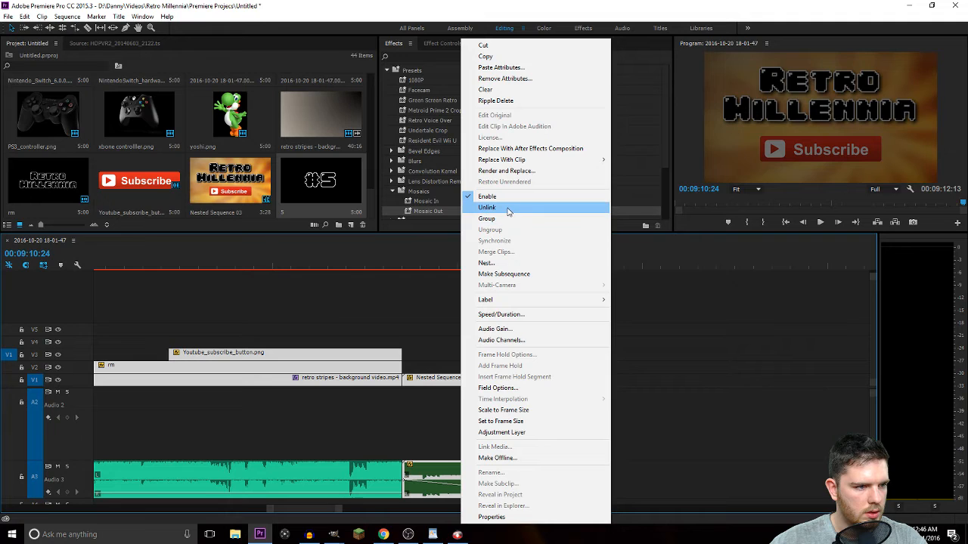
left_click(424, 241)
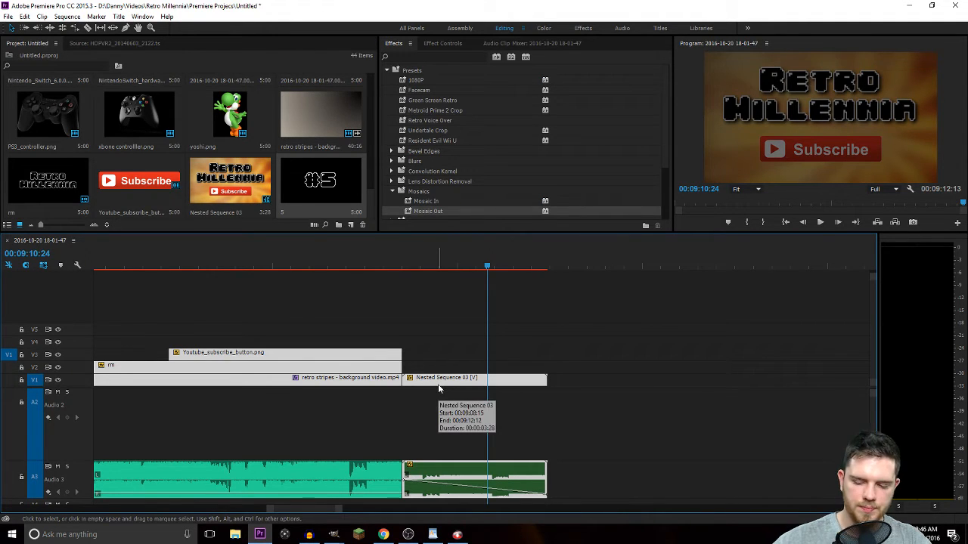
left_click(457, 290)
left_click(427, 378)
key("Delete")
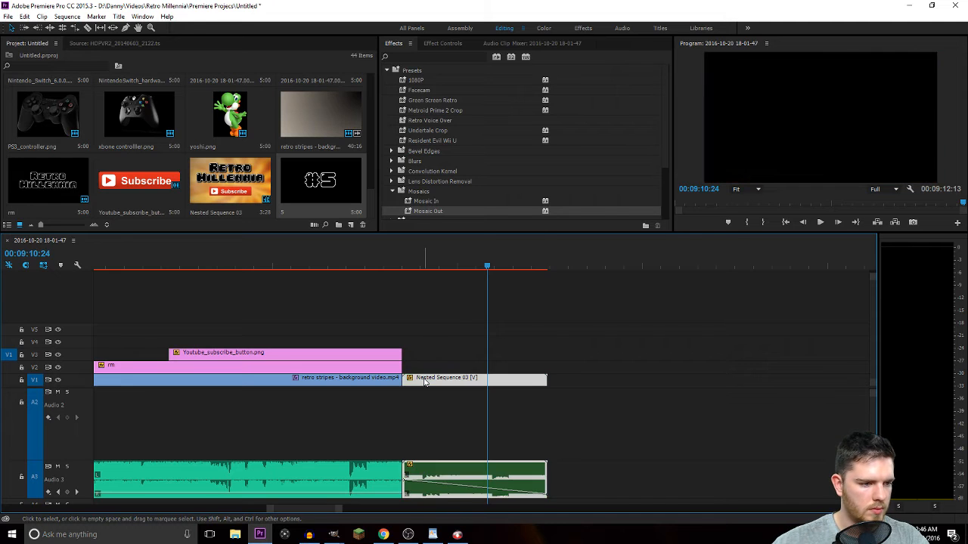
Undo the deletion of Nested Sequence 03.
left_click_drag(294, 511, 252, 510)
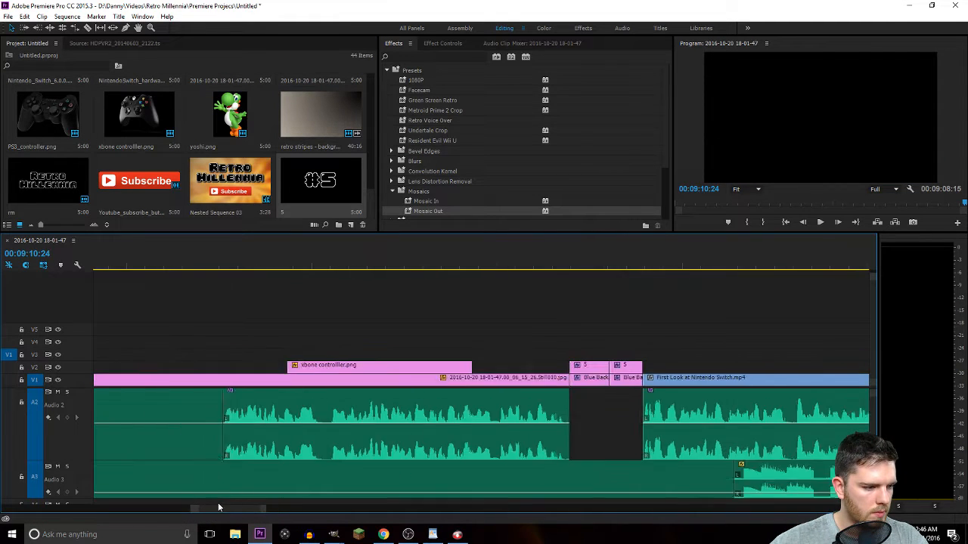
key("minus")
key("minus")
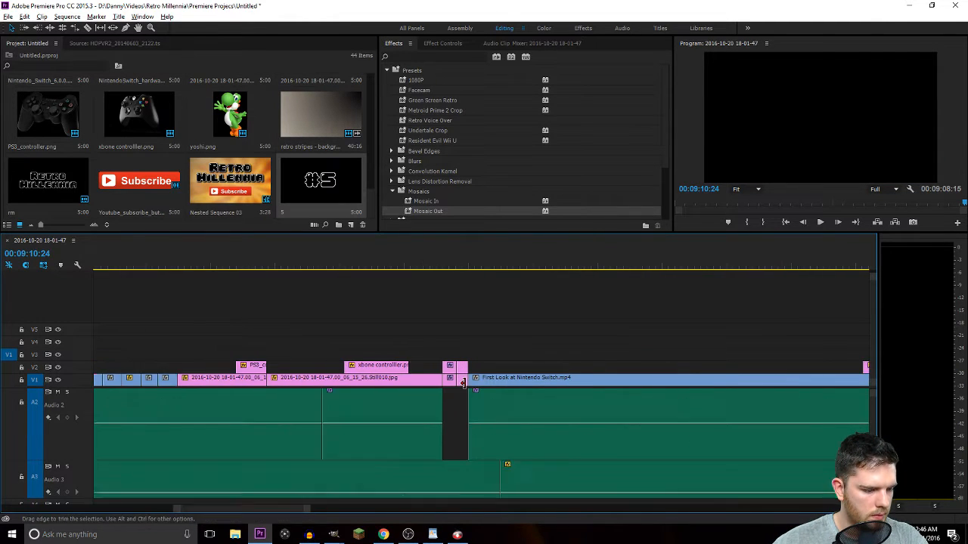
scroll(253, 503, "down", 4)
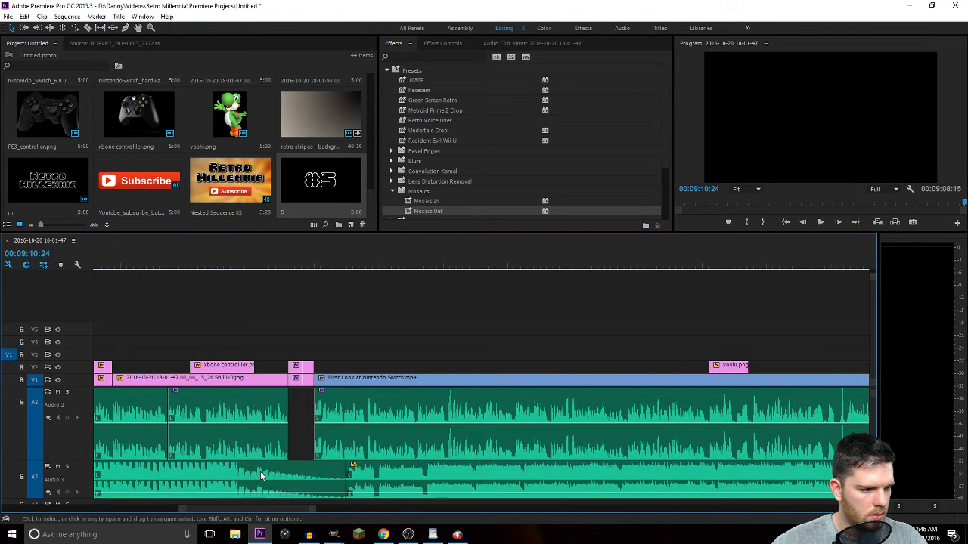
scroll(391, 357, "up", 3)
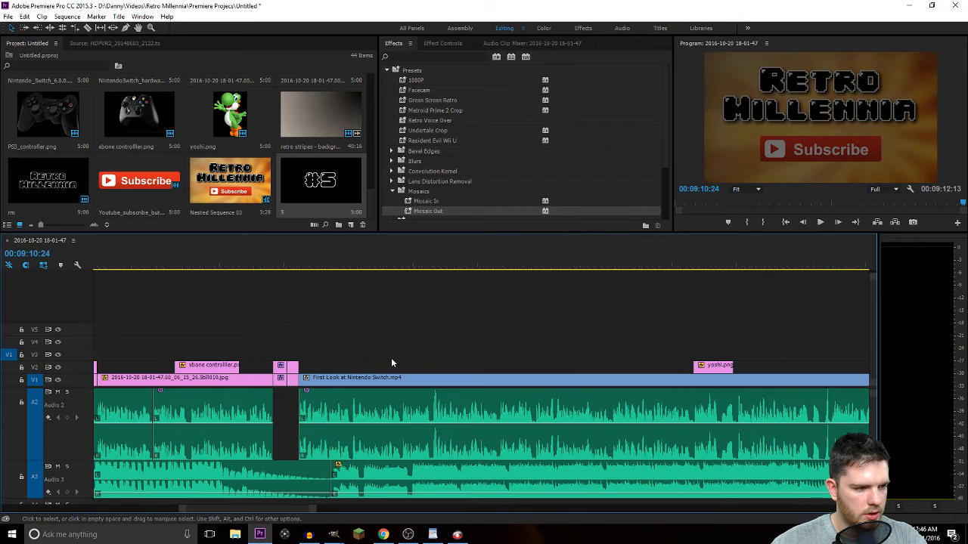
Move the #5 title and blue background clips up one track, onto V3 and V2.
scroll(393, 354, "down", 5)
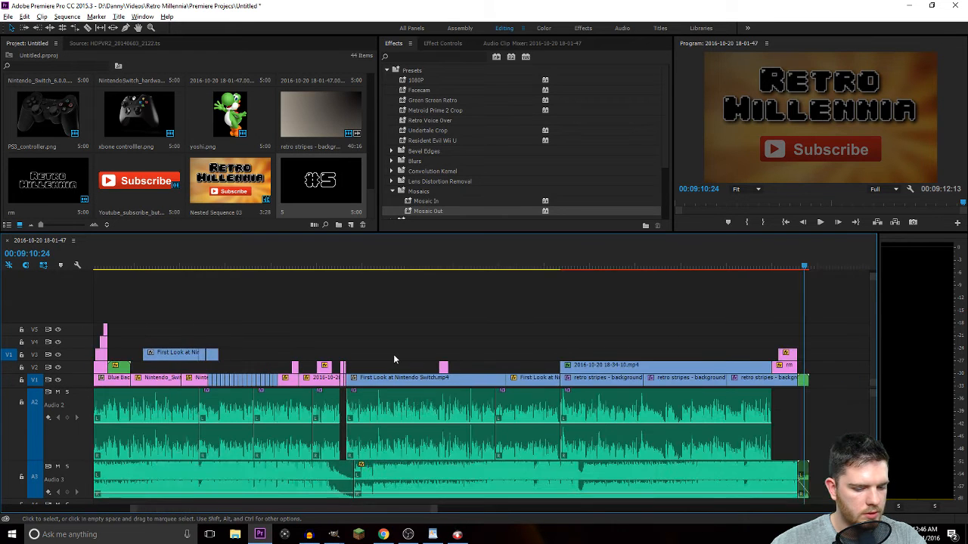
scroll(349, 364, "up", 5)
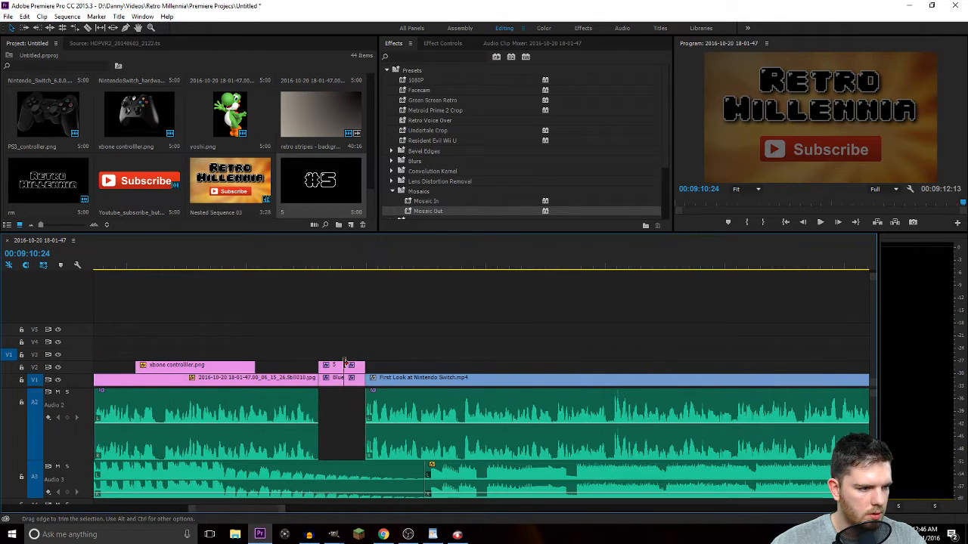
mouse_move(328, 352)
left_mouse_down()
mouse_move(352, 378)
mouse_move(338, 355)
left_mouse_up()
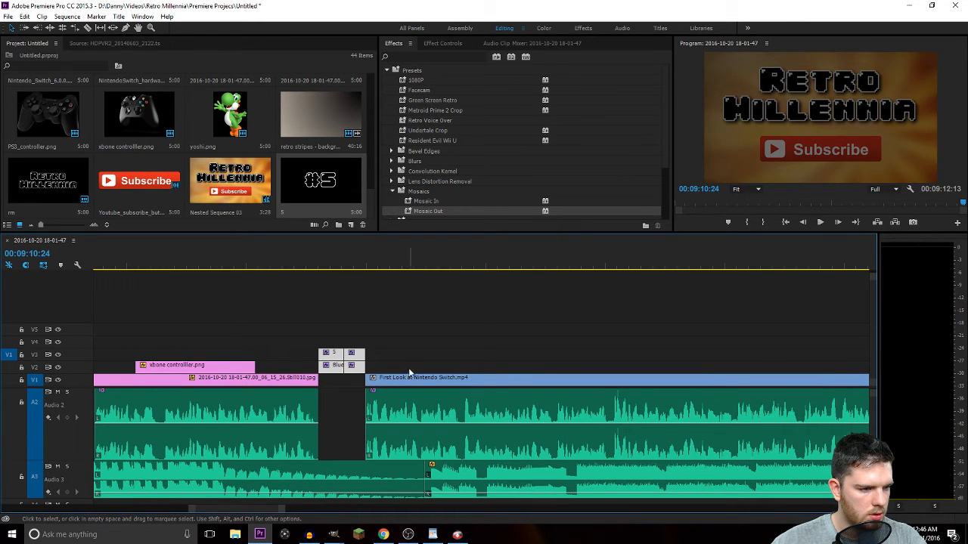
Try shifting the First Look section and all clips after it earlier so they start beneath the #5 title card.
scroll(412, 366, "down", 8, "alt")
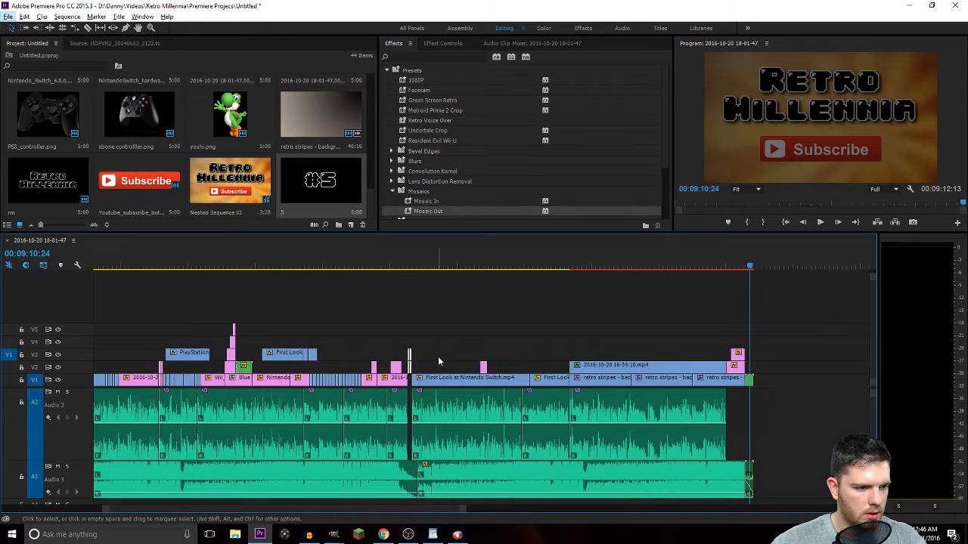
left_click_drag(437, 360, 751, 437)
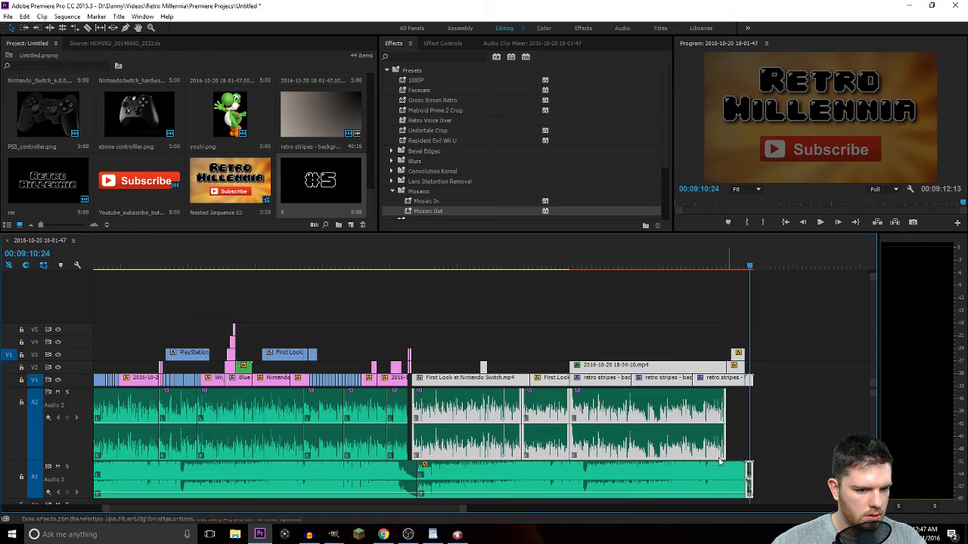
left_click_drag(435, 384, 430, 384)
Play back the transition into the #5 title card to check how the voice-over runs beneath it.
left_click(406, 268)
scroll(424, 376, "up", 5)
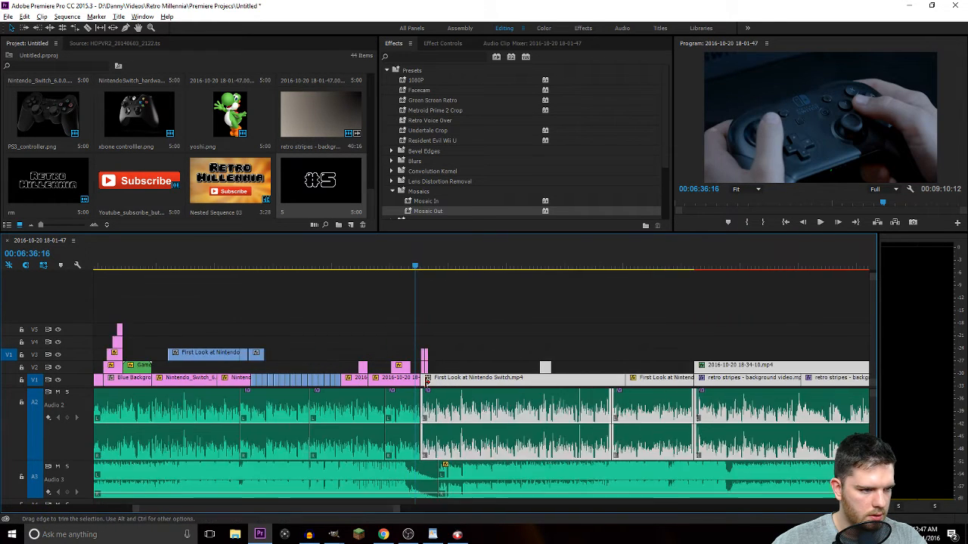
key("alt+space")
key("Escape")
key("space")
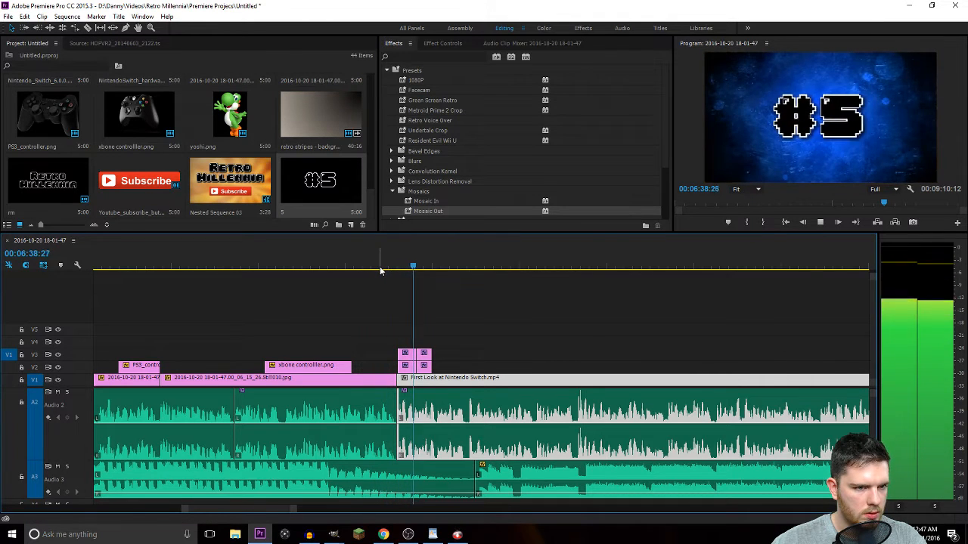
key("space")
Undo the shift of the First Look section beneath the #5 title card.
scroll(375, 340, "up", 5)
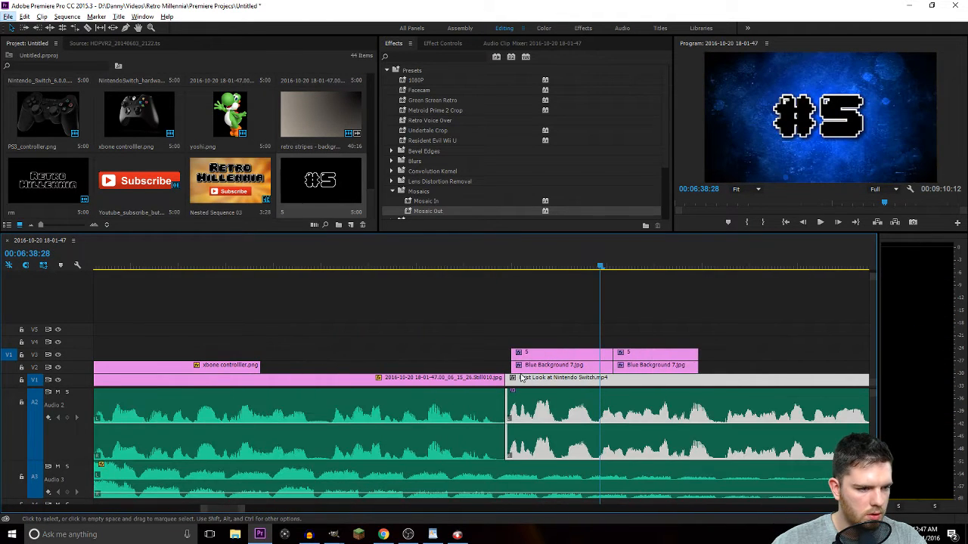
left_click_drag(528, 378, 533, 384)
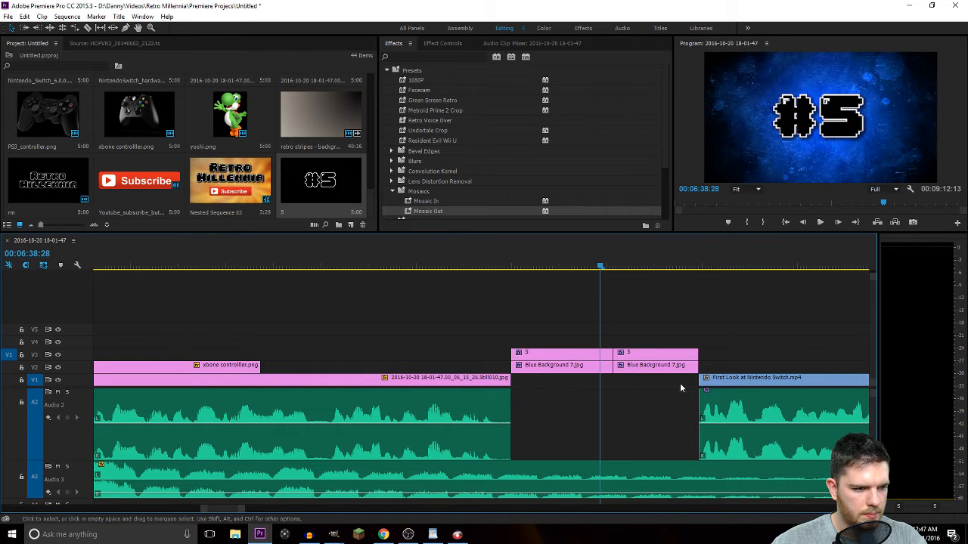
Move the last First Look section and all clips after it earlier so they start beneath the #5 title card.
scroll(714, 384, "down", 5)
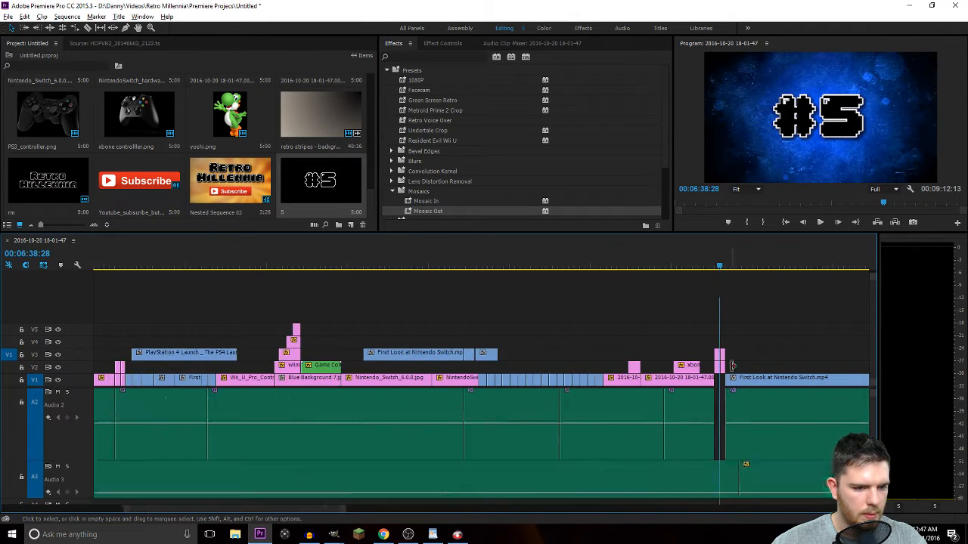
scroll(732, 367, "down", 3)
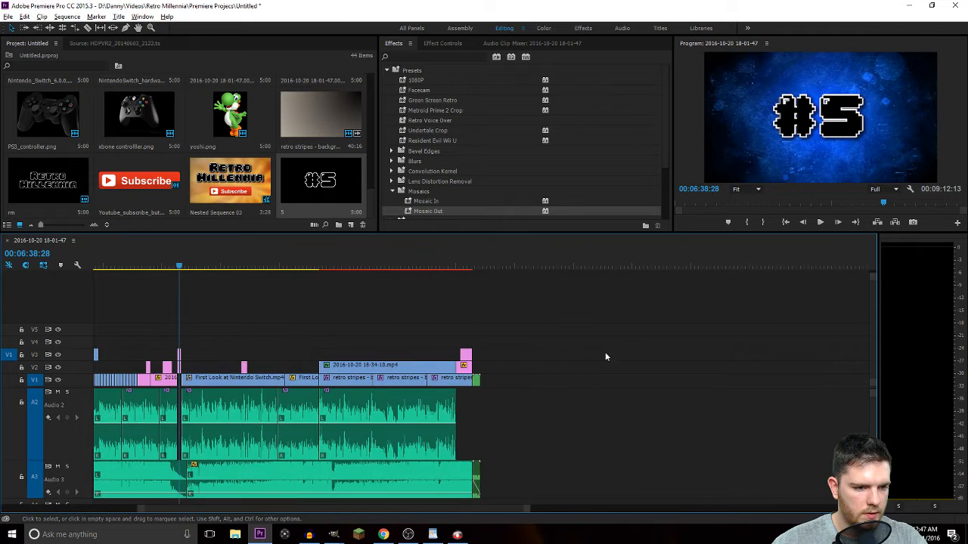
scroll(173, 336, "up", 1)
left_click_drag(210, 349, 559, 435)
scroll(166, 329, "up", 5)
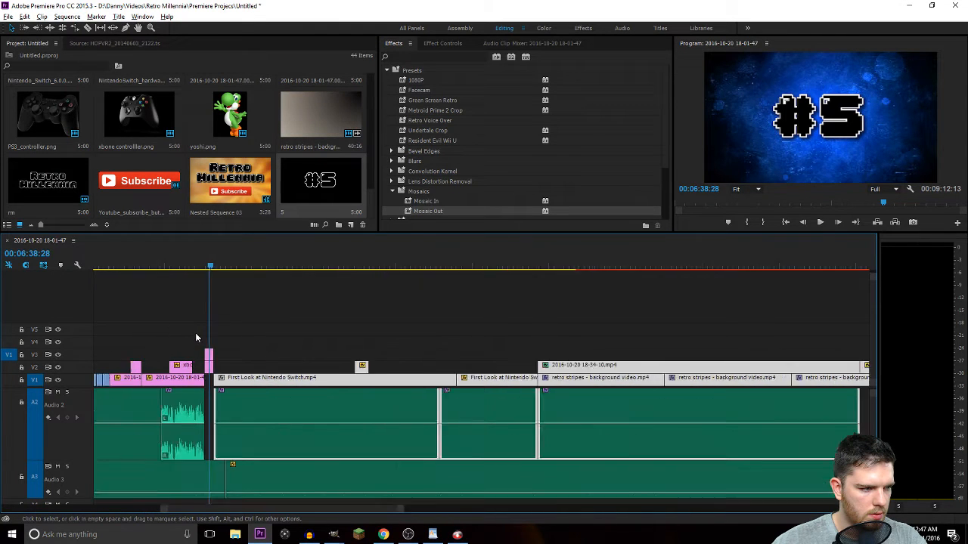
left_click_drag(365, 392, 276, 392)
Play back the transition into the #5 title card and the ending from about 00:08:58 through the Retro Millennia outro.
left_click(242, 268)
key("space")
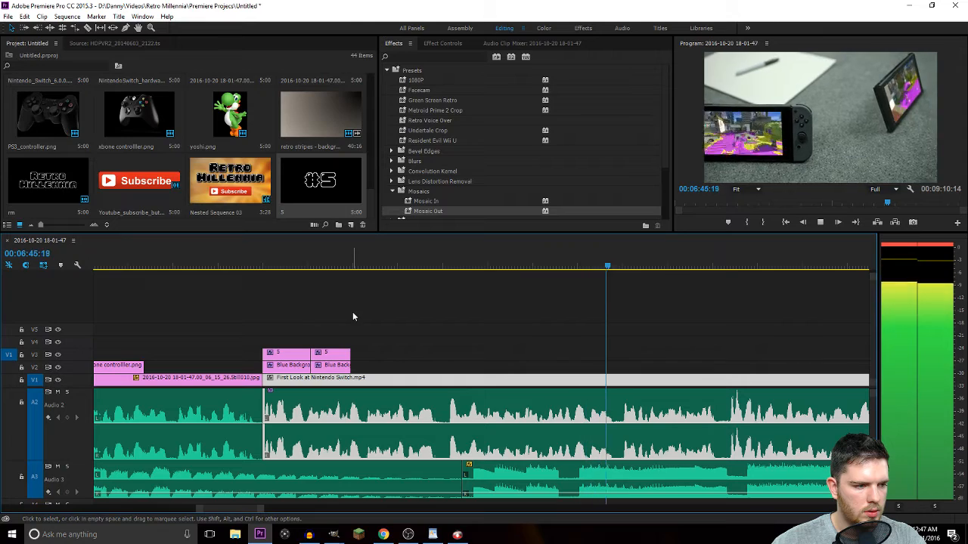
scroll(390, 332, "down", 2)
scroll(396, 331, "down", 3)
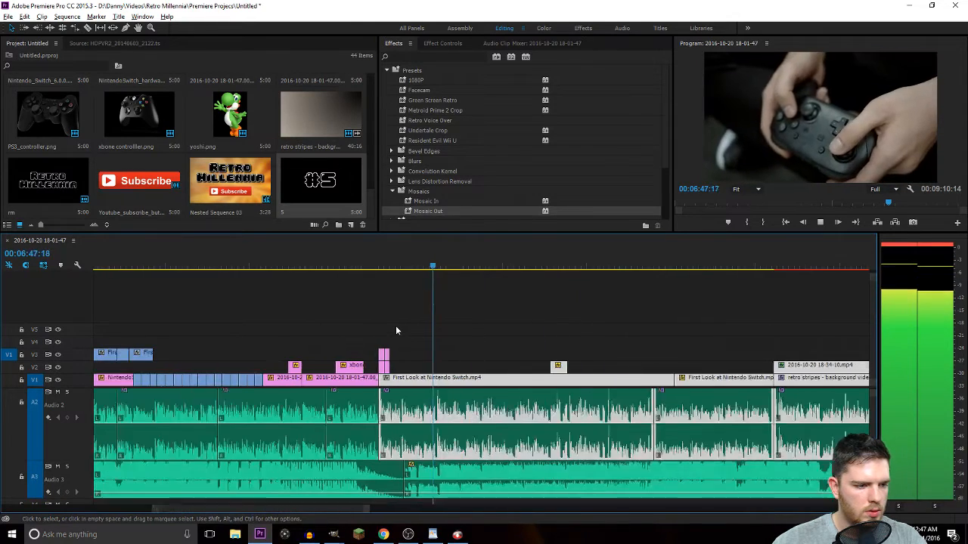
scroll(396, 331, "down", 2)
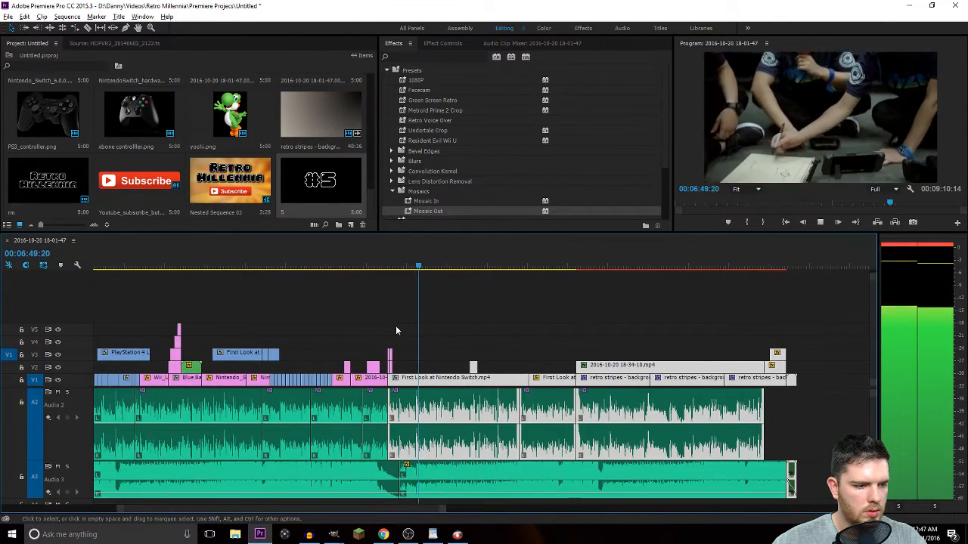
left_click(766, 267)
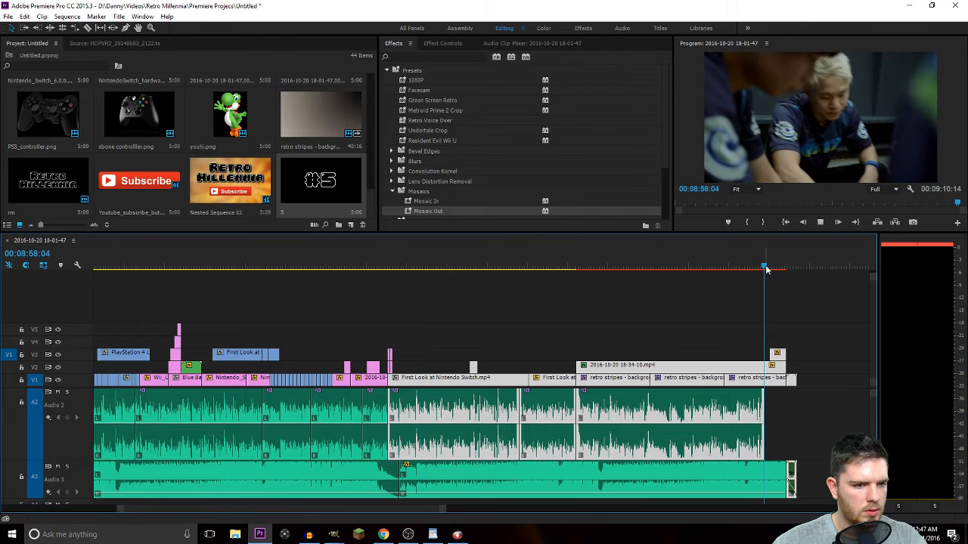
key("space")
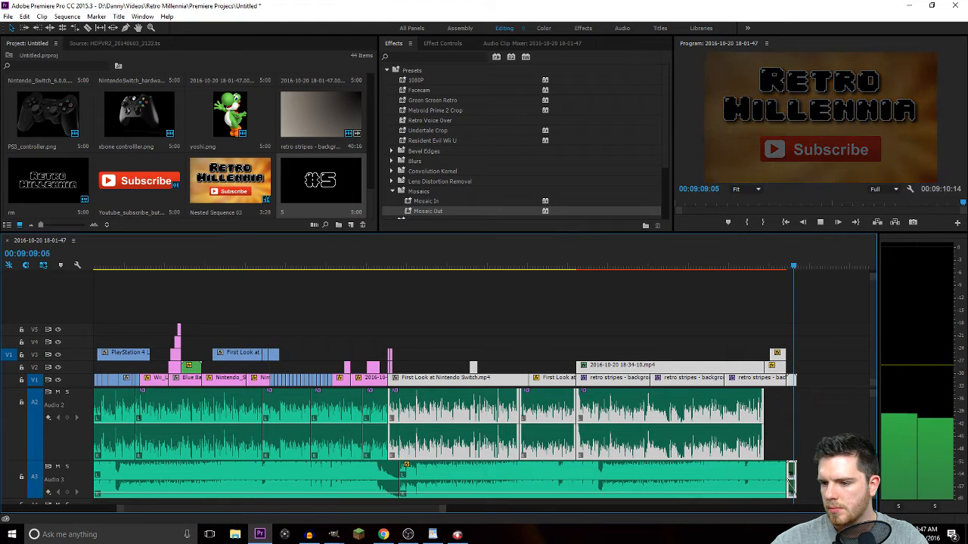
key("space")
left_click(408, 535)
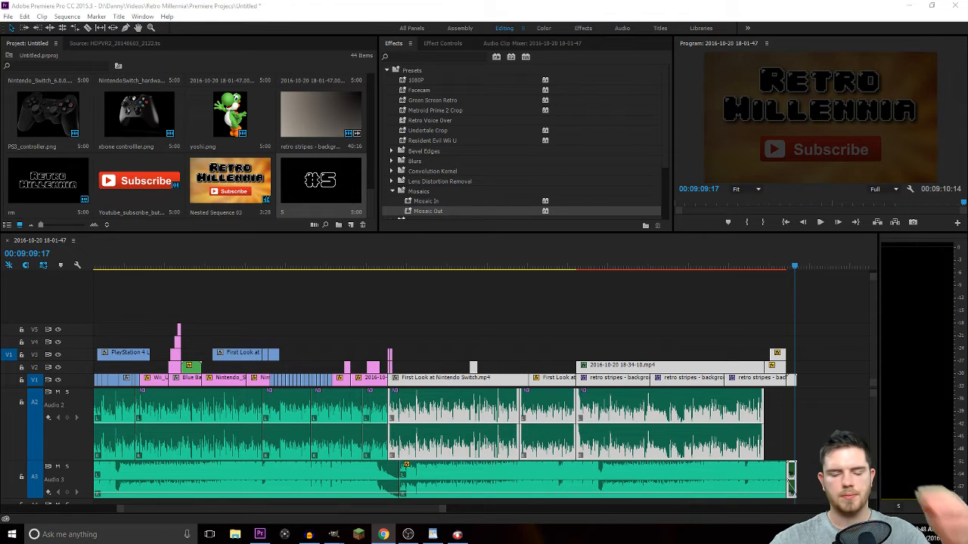
Undock the Program monitor into a floating window and move it off the main editing layout.
left_click(709, 49)
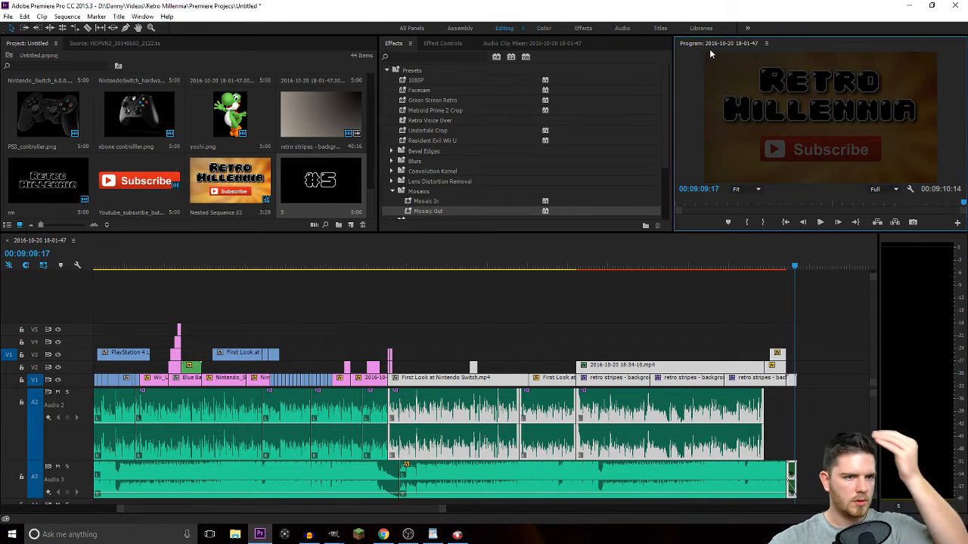
right_click(709, 49)
left_click(724, 64)
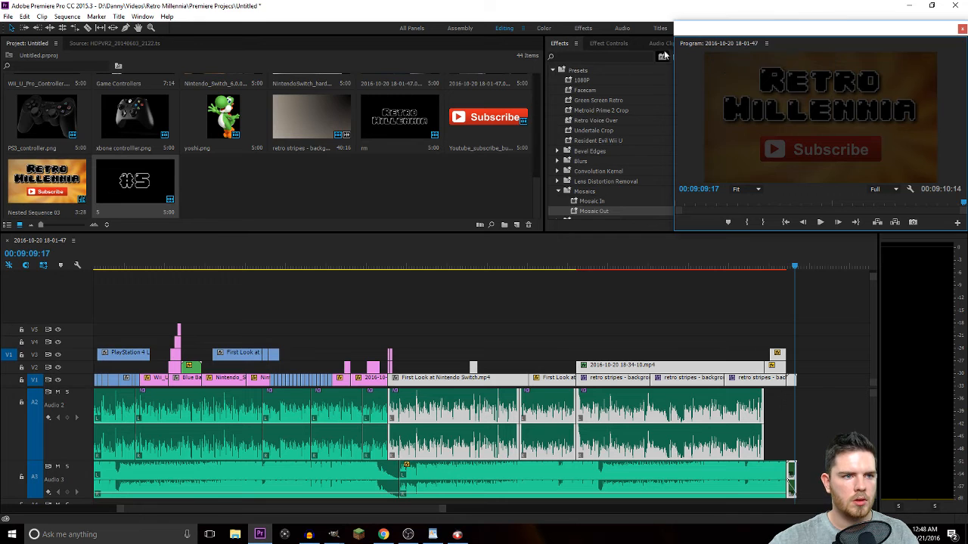
left_click(639, 22)
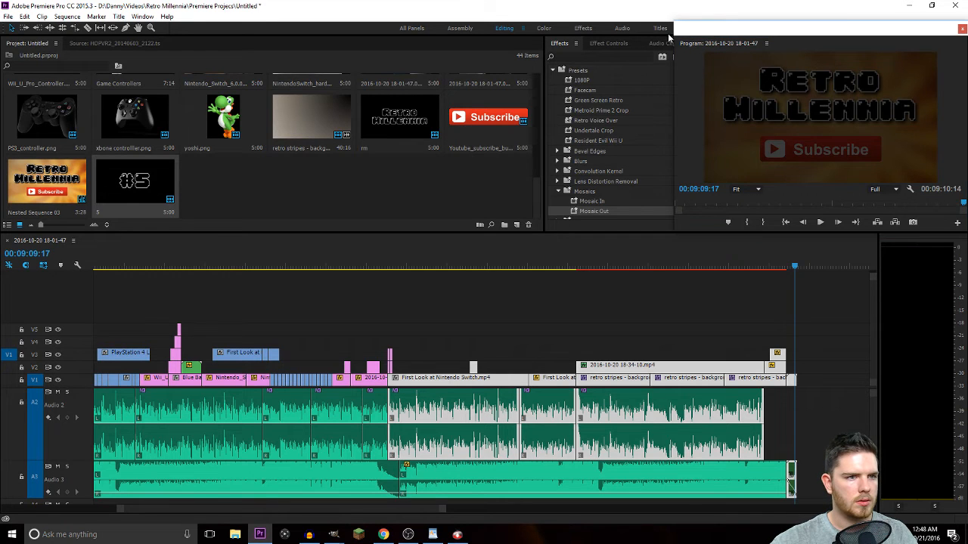
left_click_drag(691, 32, 967, 57)
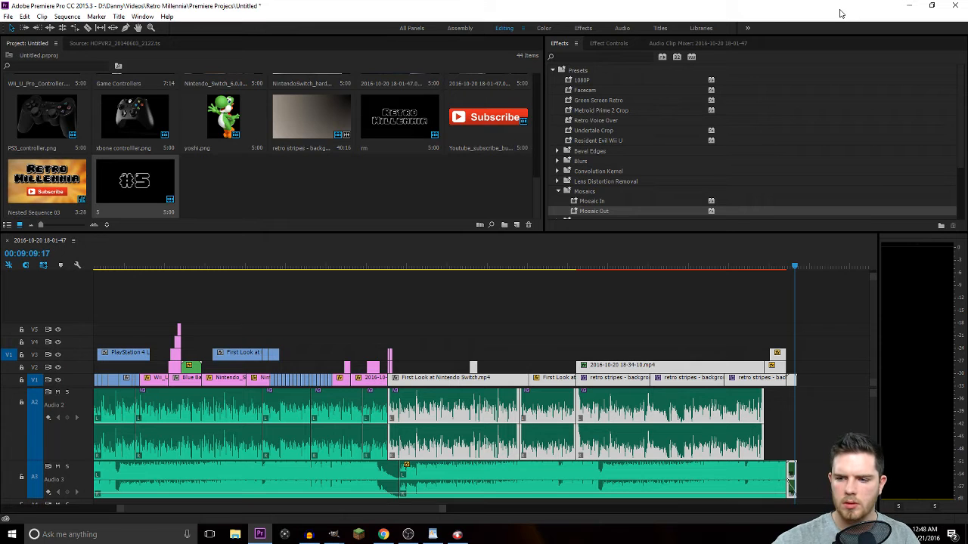
Return the playhead to the sequence start and enlarge the floating Program monitor until it fills the screen.
key("Home")
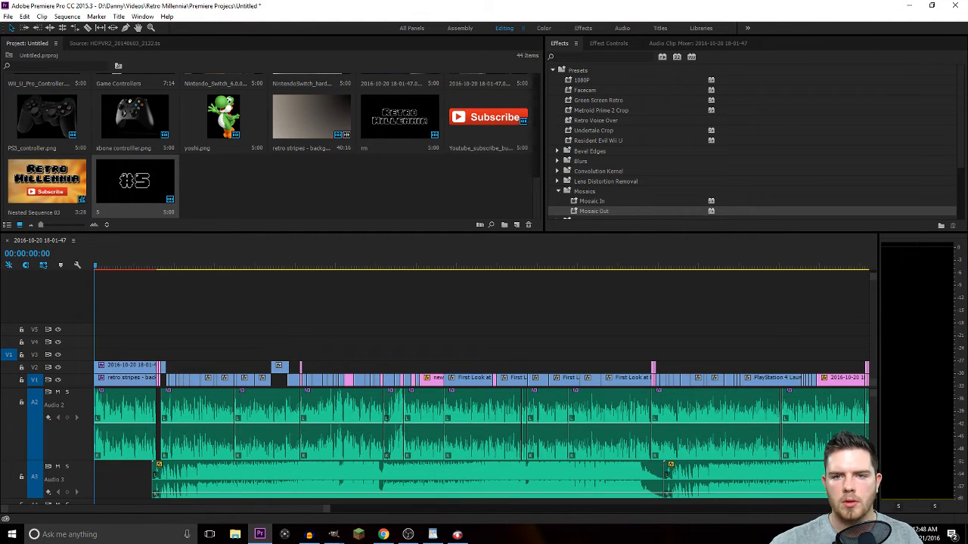
left_click_drag(967, 57, 141, 13)
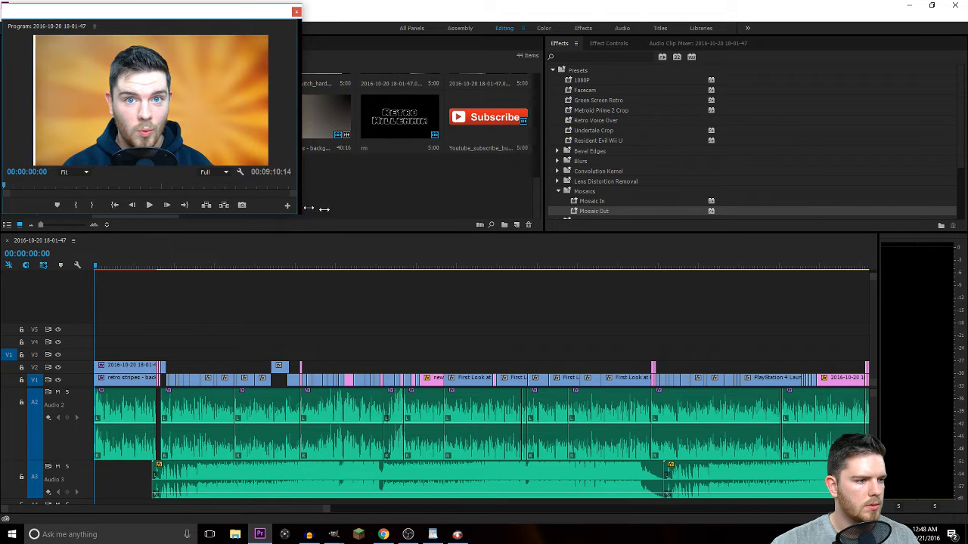
left_click_drag(294, 210, 960, 270)
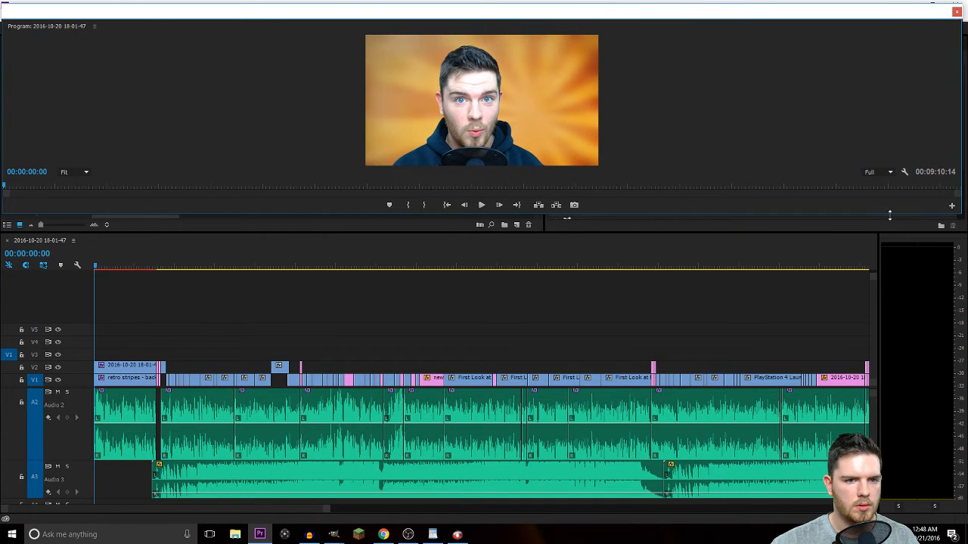
left_click_drag(892, 216, 949, 523)
left_click_drag(770, 17, 774, 15)
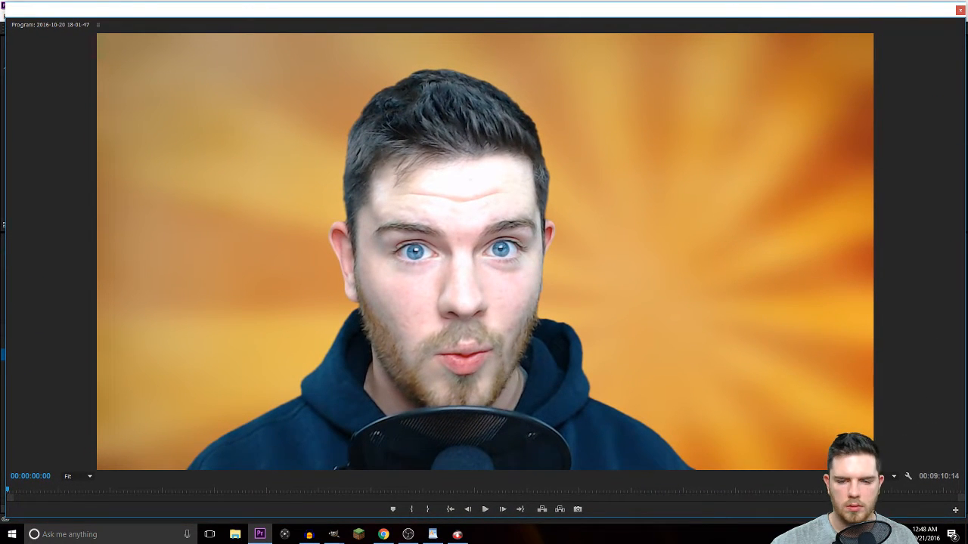
Play the sequence from the beginning in the enlarged monitor to review the edit up to about 00:05:04.
key("alt+Tab")
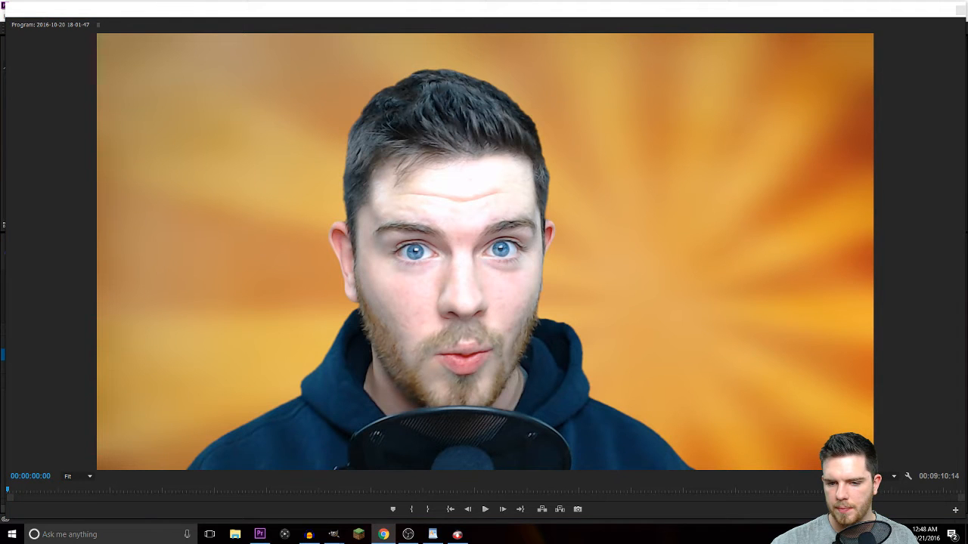
key("alt+Tab")
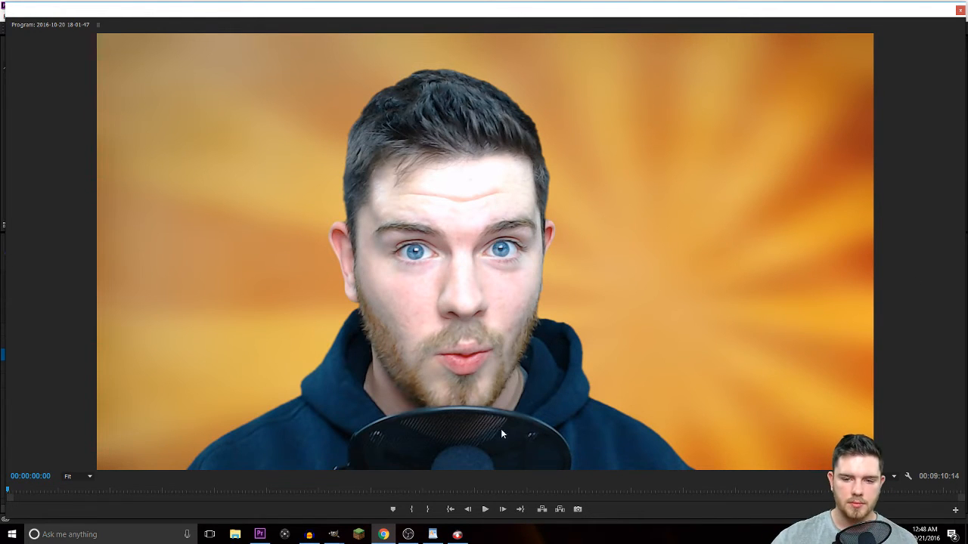
left_click(484, 509)
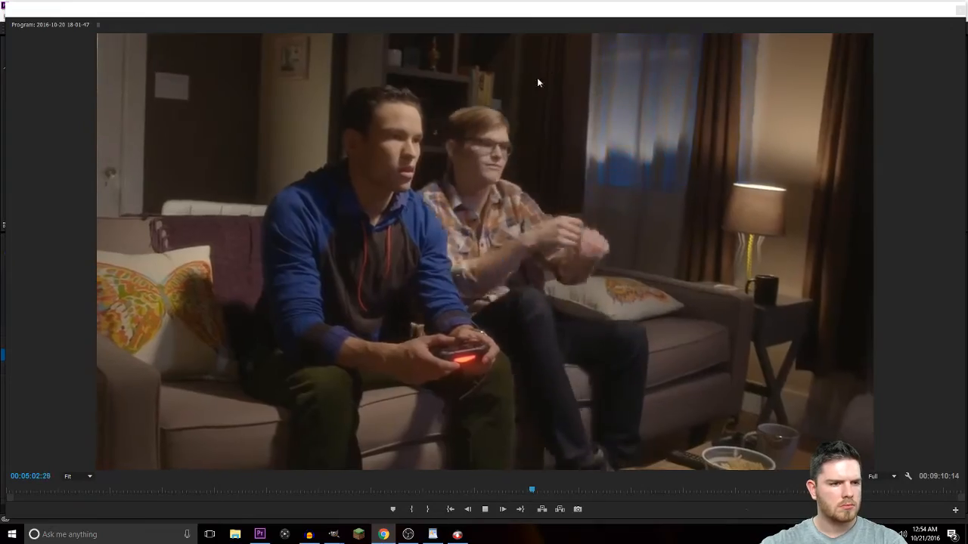
key("space")
Uncover the timeline and delete the PlayStation 4 Launch clip from V3 around 00:05:04.
key("grave")
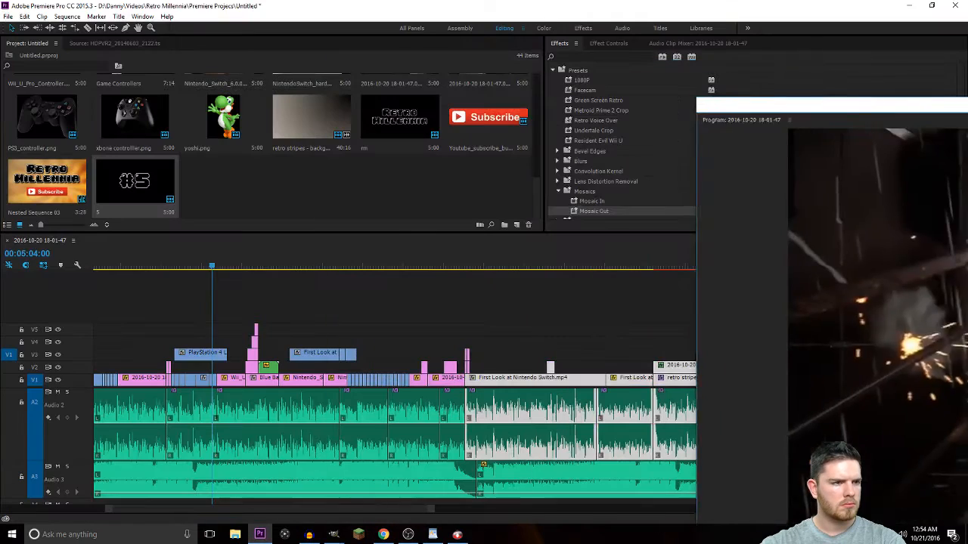
left_click(201, 357)
key("Delete")
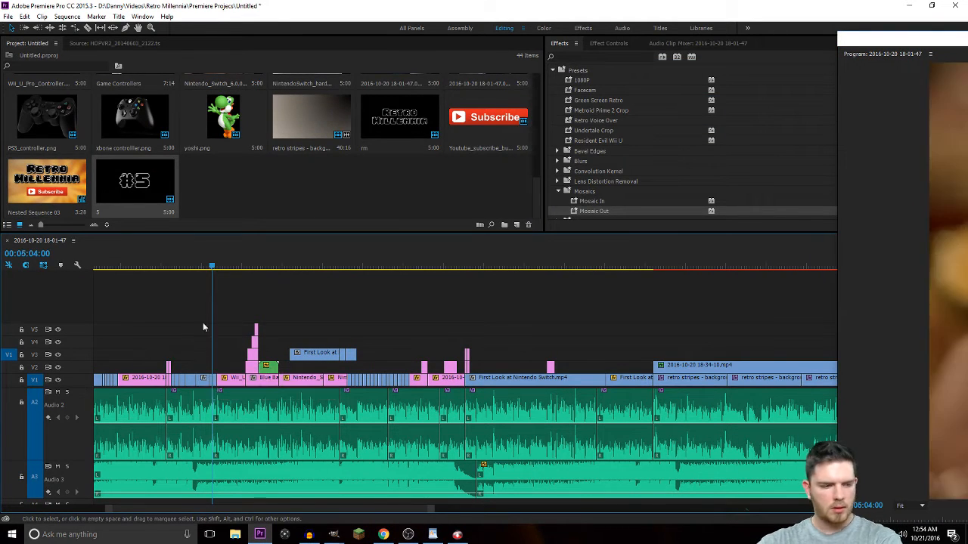
Play back the section from 00:04:47:16 in the enlarged monitor to review it without the PlayStation 4 clip.
left_click(203, 266)
left_click_drag(203, 267, 171, 267)
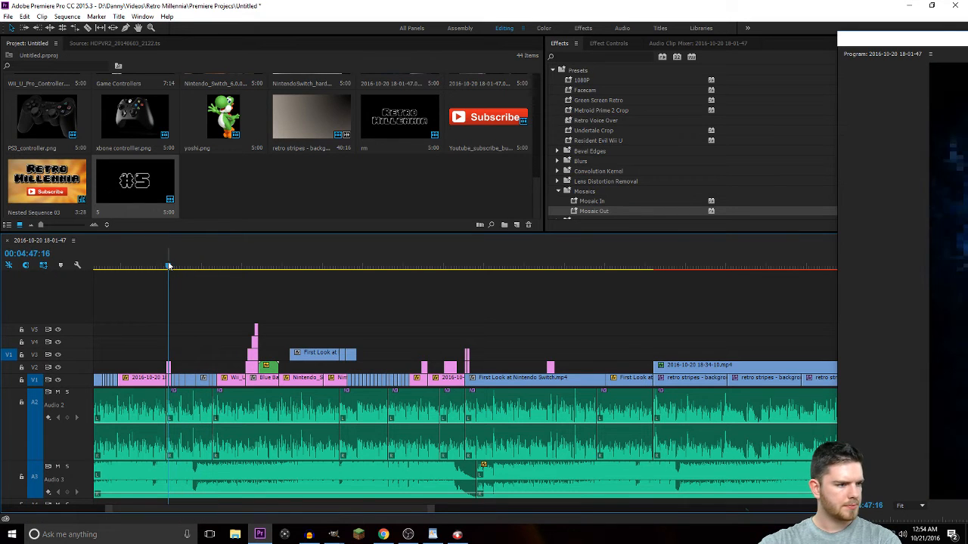
key("grave")
key("space")
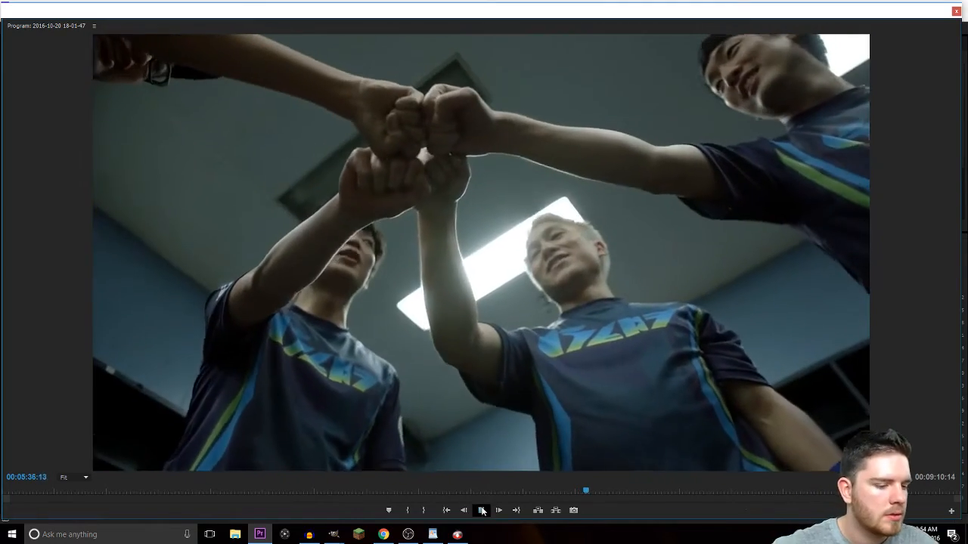
Delete the overlaid First Look clips from V3 around 00:05:36 and play the rest of the sequence from there.
left_click(481, 511)
left_click_drag(454, 9, 930, 35)
left_click_drag(319, 331, 355, 354)
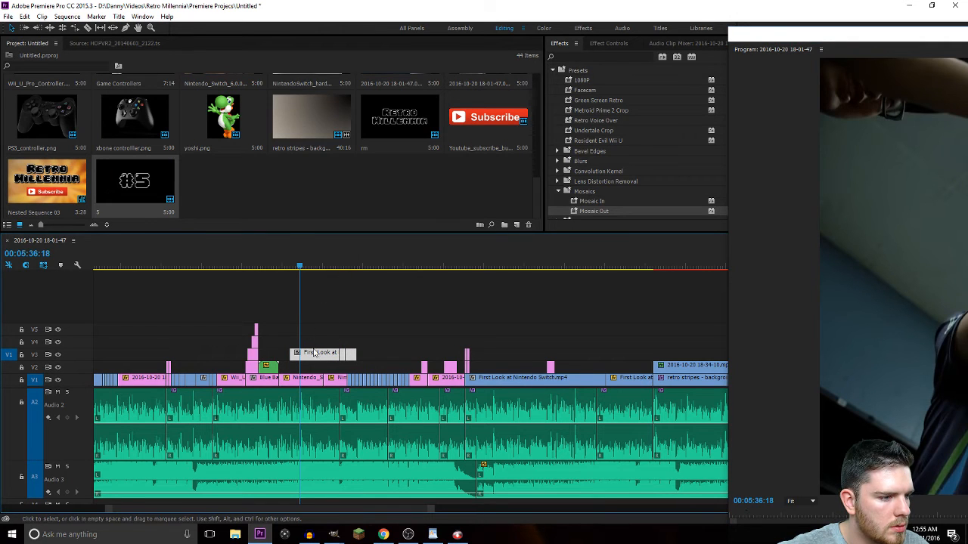
left_click(320, 266)
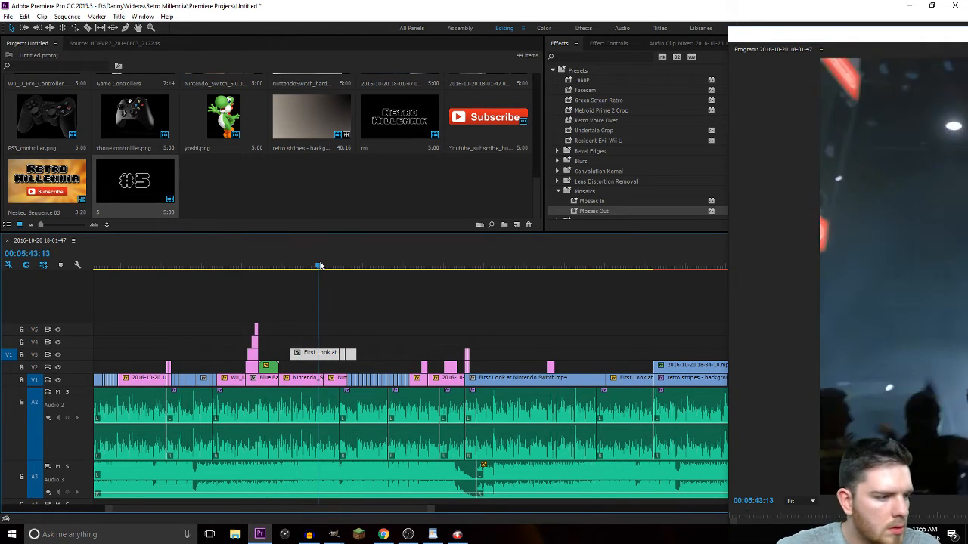
key("Delete")
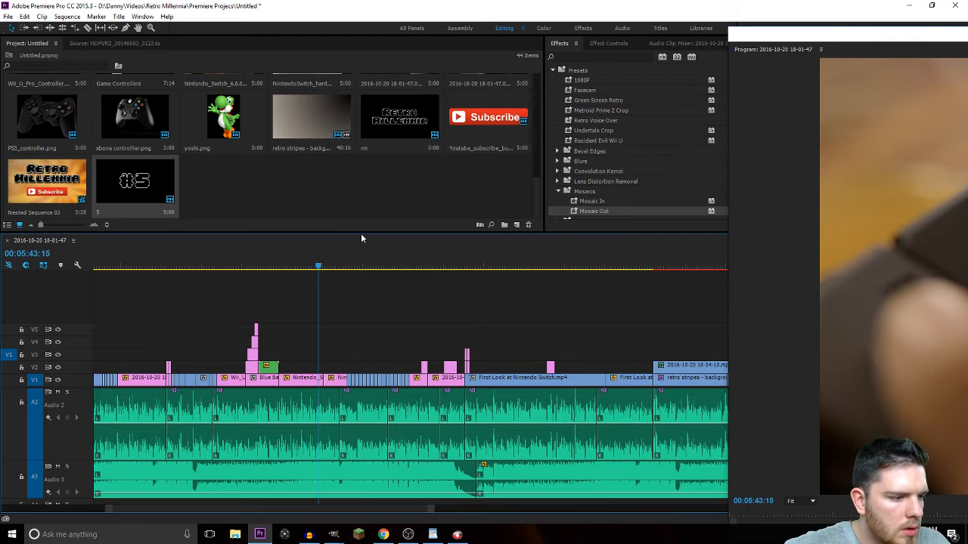
key("space")
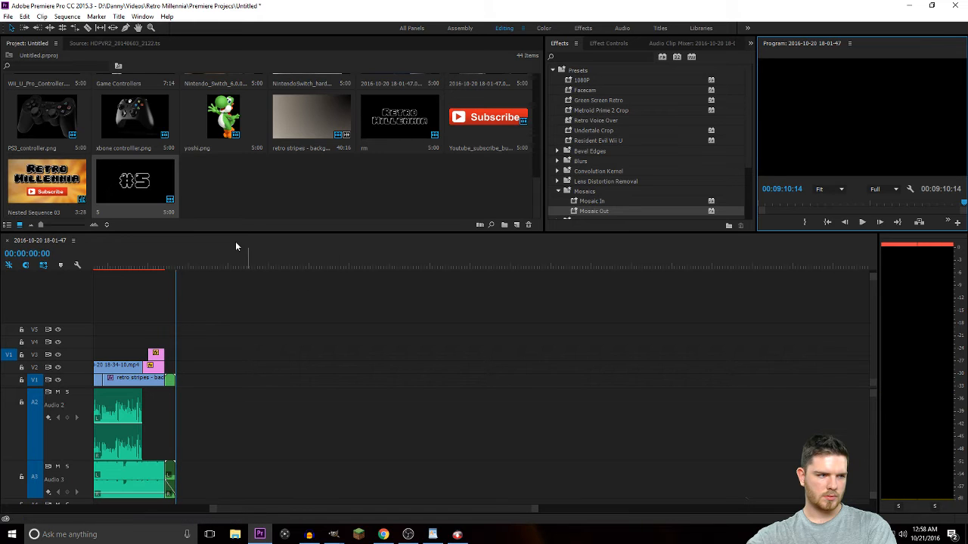
Open the media export settings for the sequence and choose the YouTube 1080P preset with the H.264 format.
key("space")
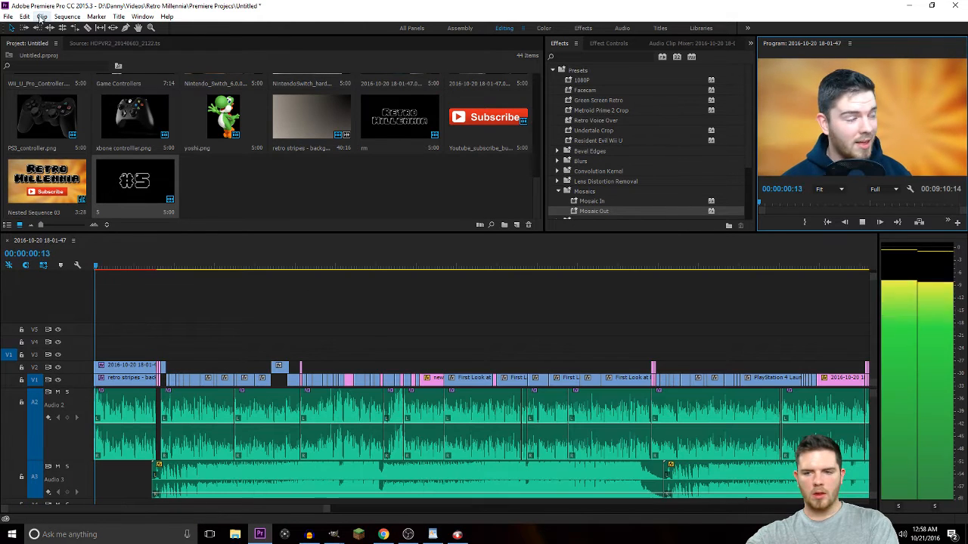
left_click(6, 17)
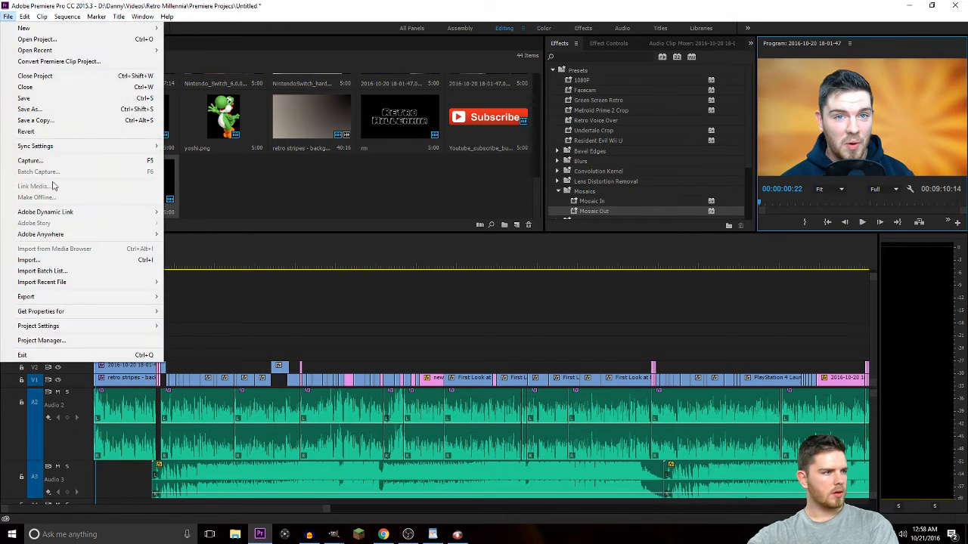
mouse_move(45, 296)
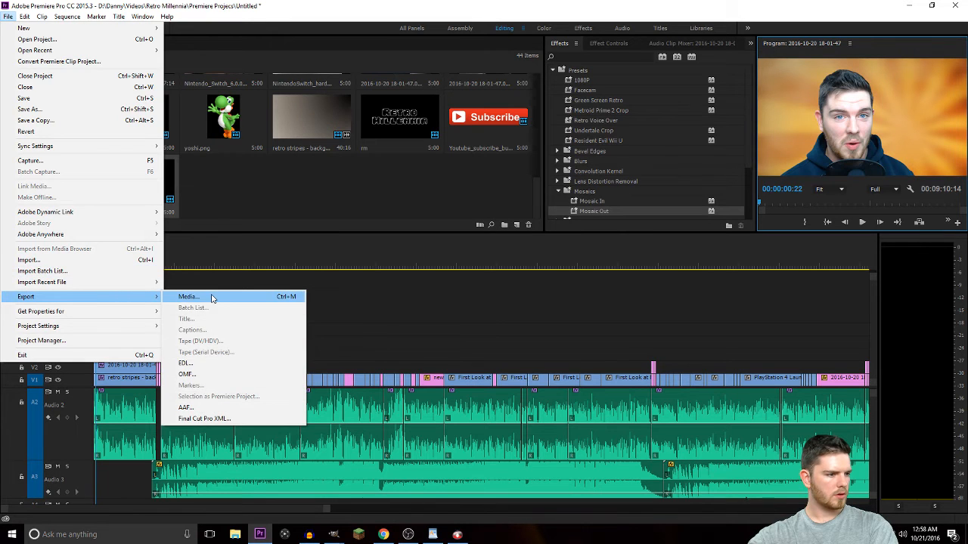
left_click(250, 297)
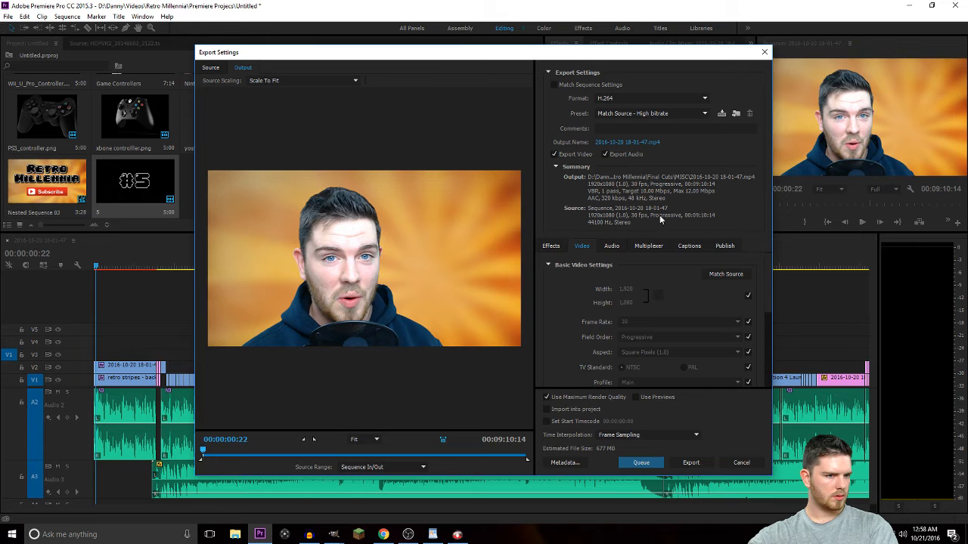
left_click(656, 99)
key("Escape")
left_click(665, 113)
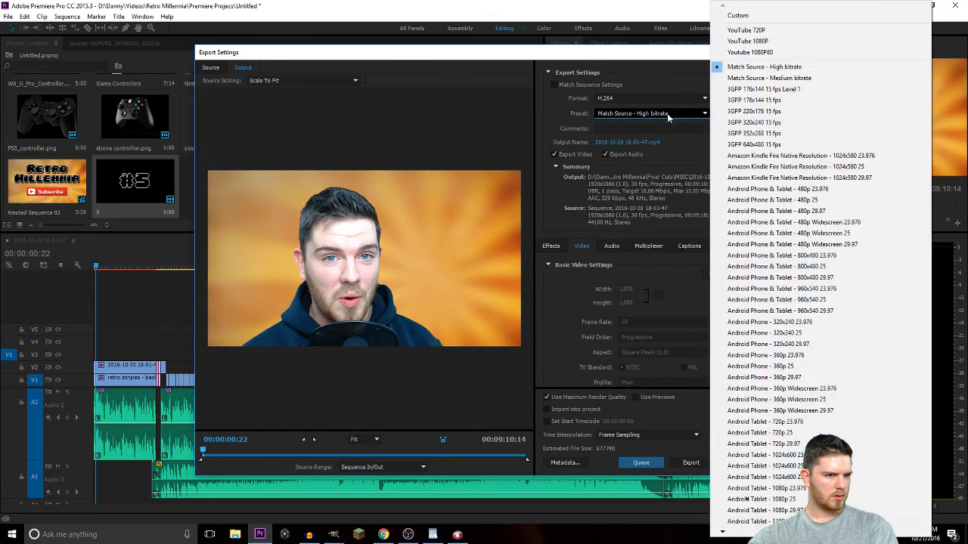
left_click(786, 41)
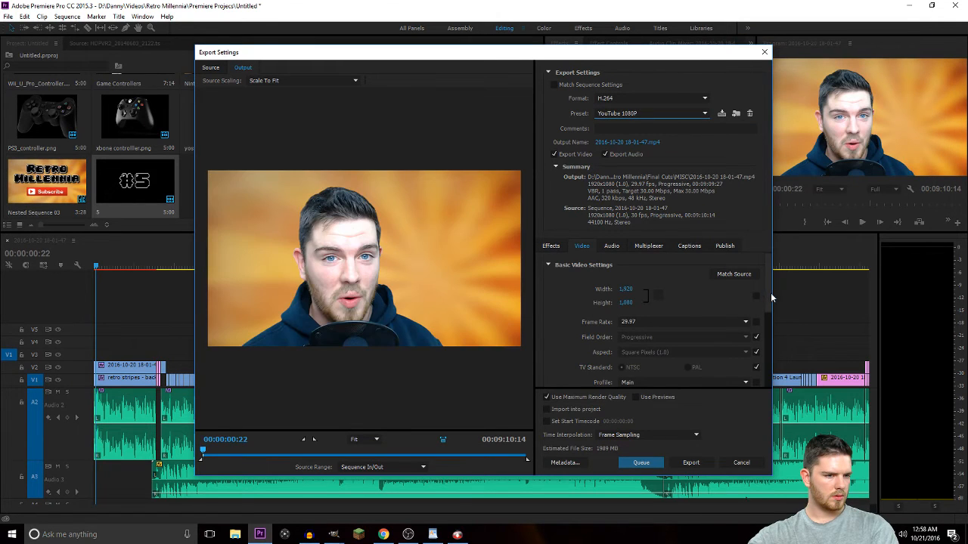
left_click_drag(771, 292, 776, 249)
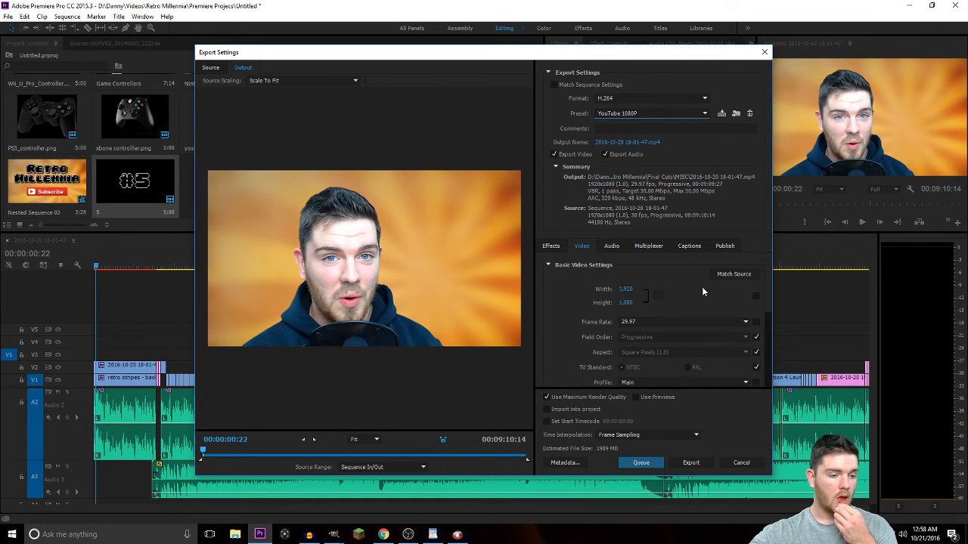
Name the output file Nintendo Switch Top 5 in the MISC folder and start the export.
left_click(642, 142)
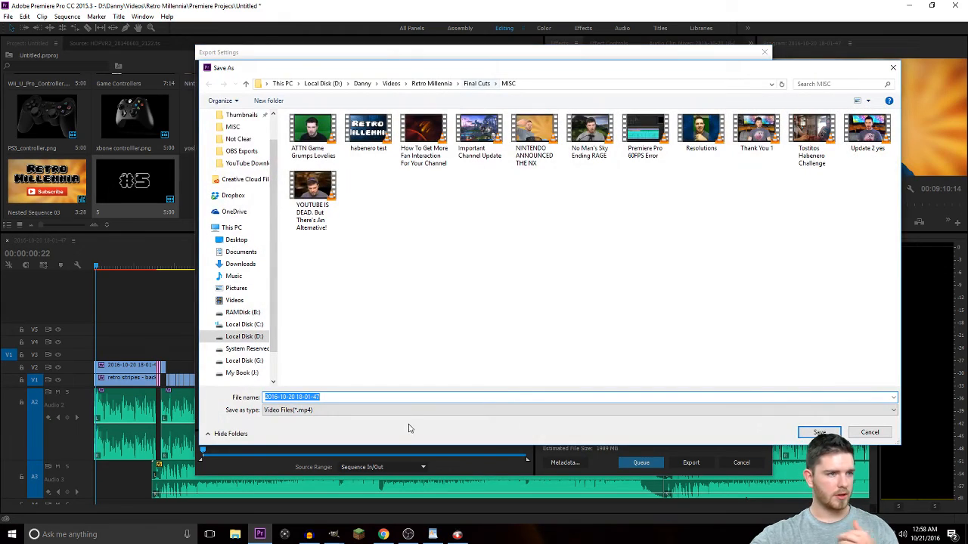
key("Return")
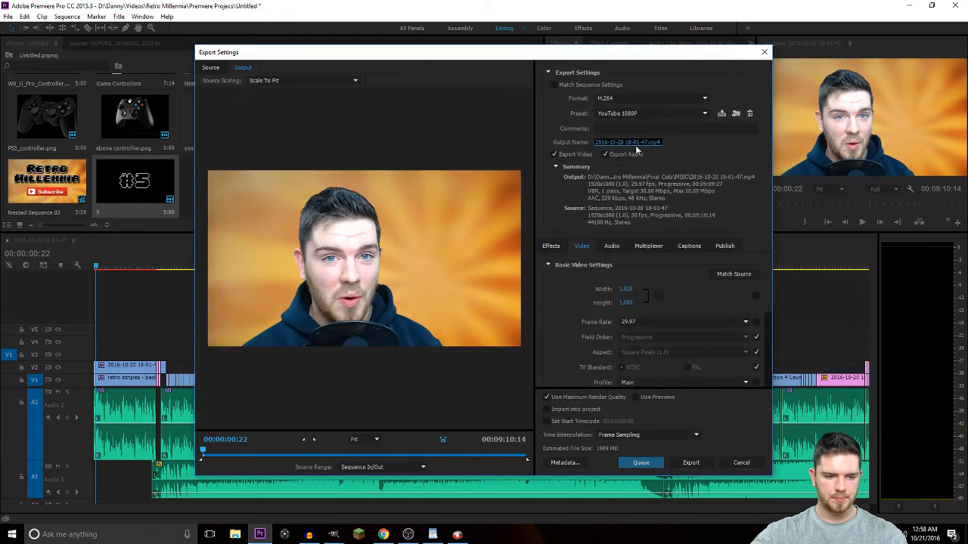
left_click(630, 142)
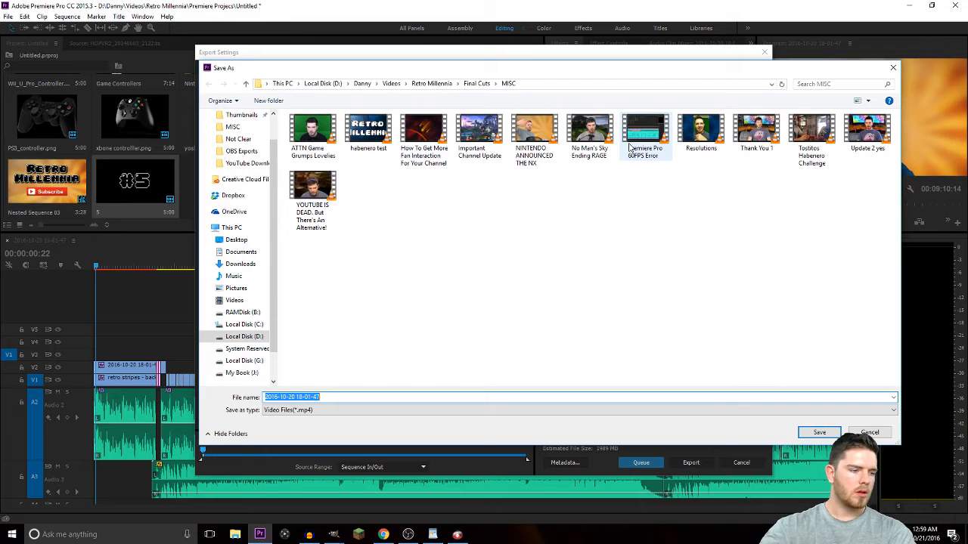
type("Nin")
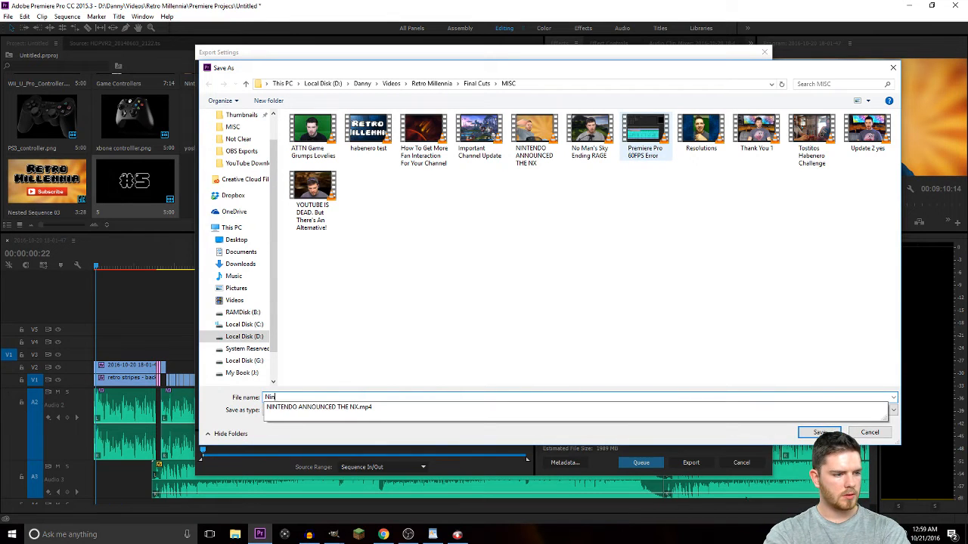
type("tendo Switch ")
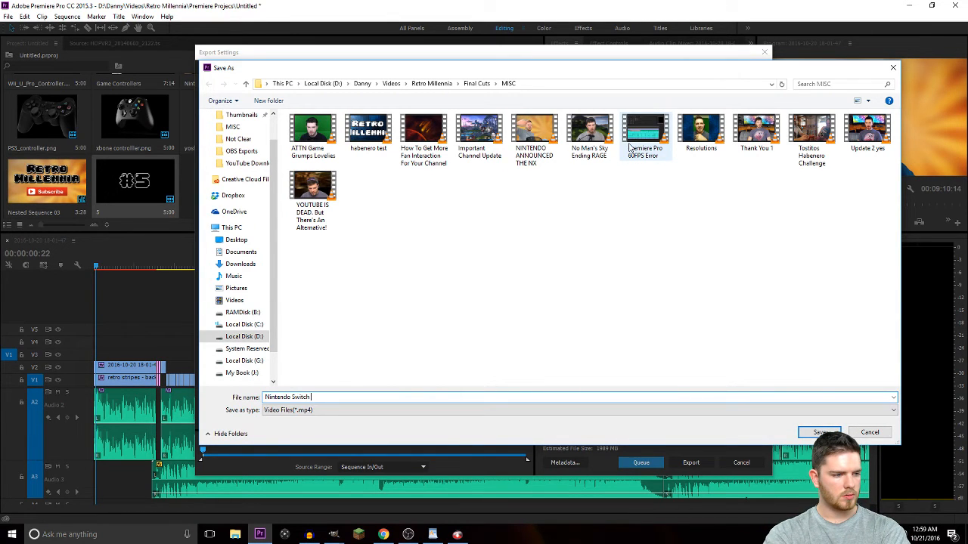
type("Top 5")
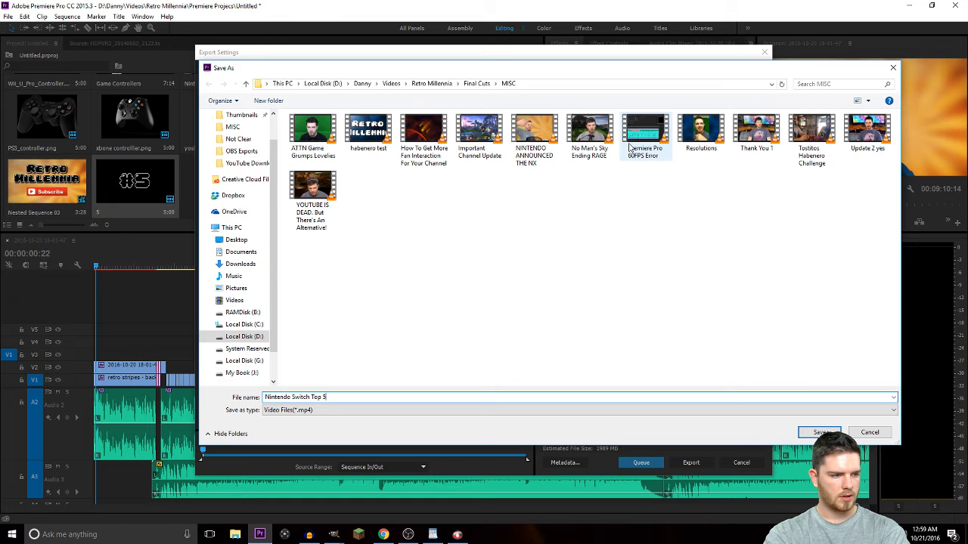
type(" Things")
key("BackSpace")
key("BackSpace")
key("BackSpace")
key("BackSpace")
key("BackSpace")
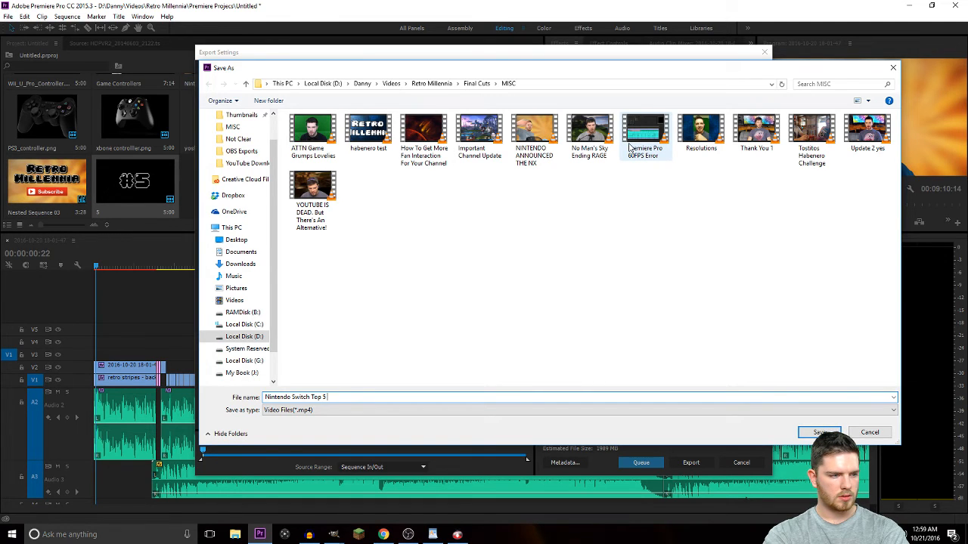
key("Return")
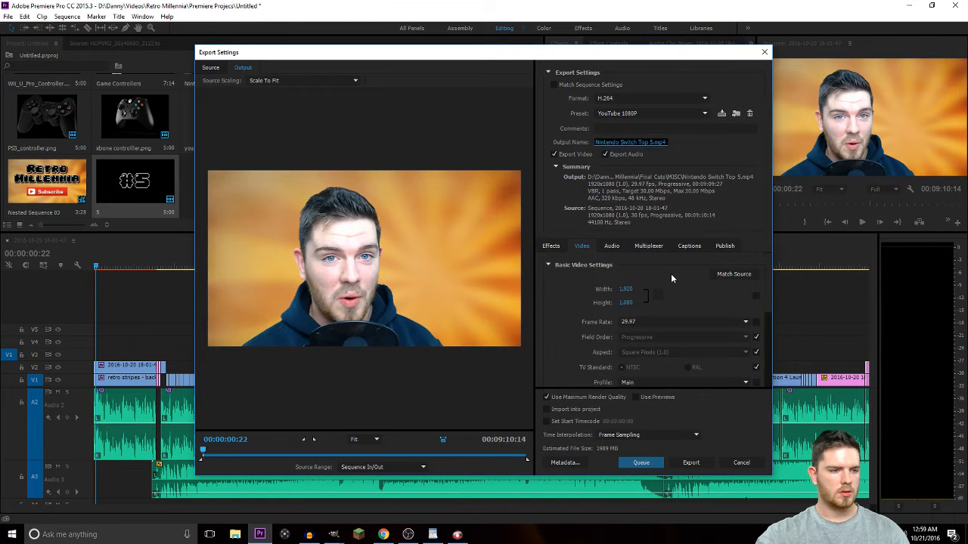
left_click(692, 462)
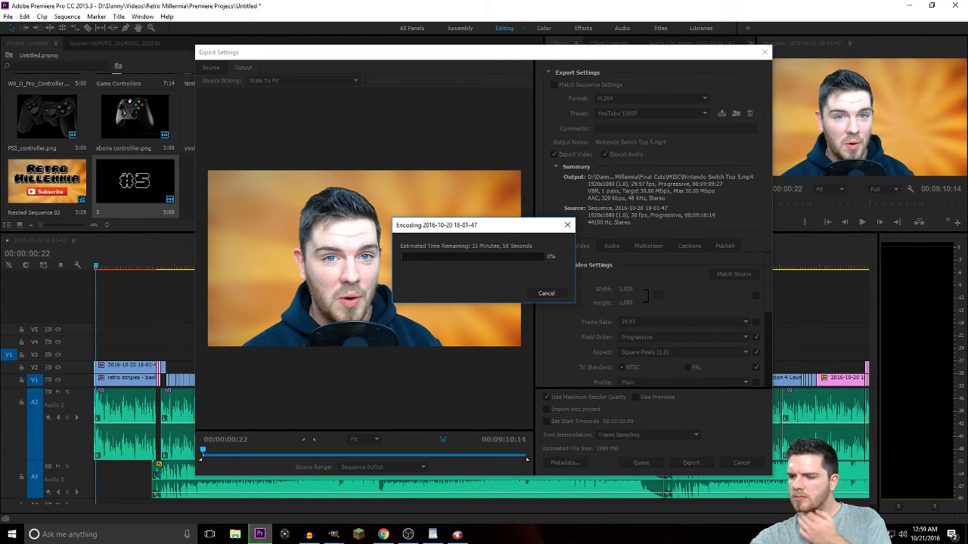
Check the processor and memory load of the running export in Task Manager, and close Task Manager.
key("alt+Tab")
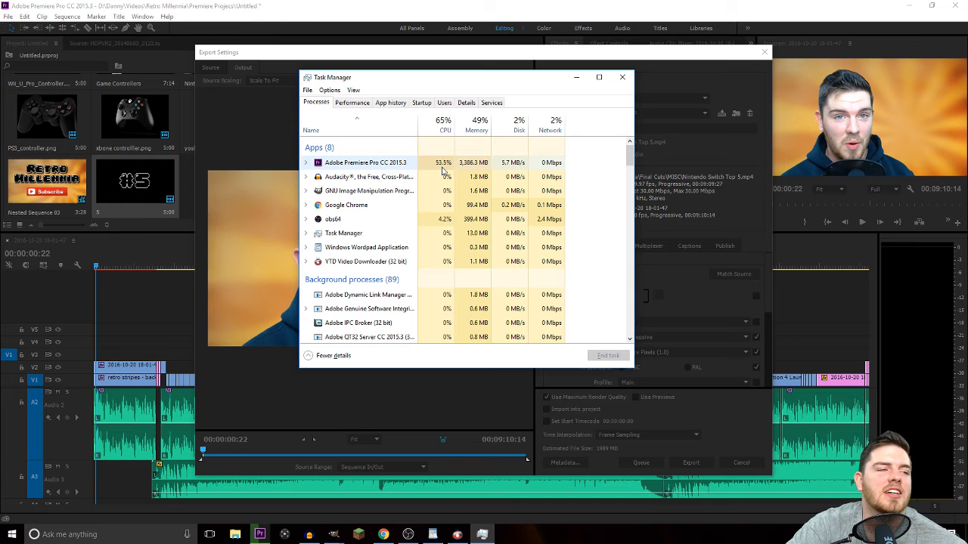
left_click(622, 76)
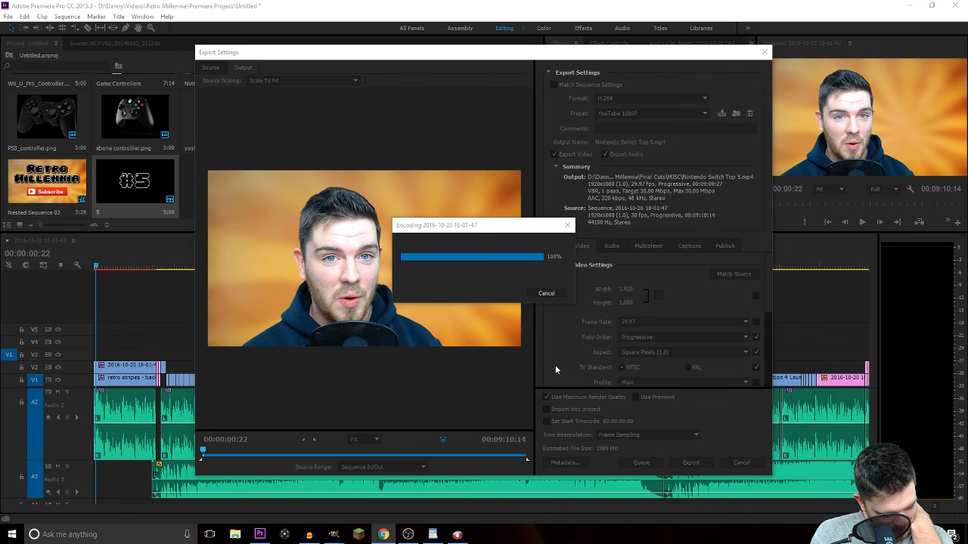
left_click_drag(473, 225, 442, 254)
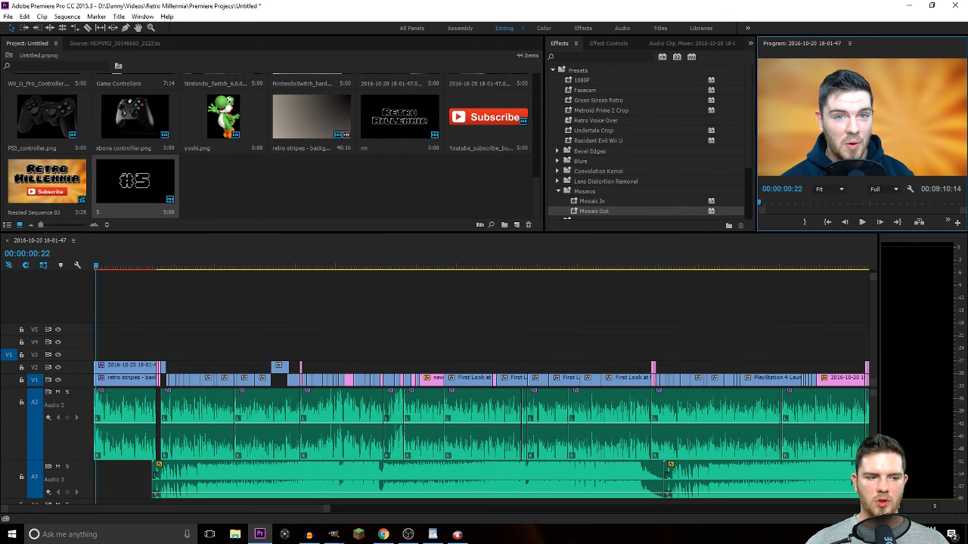
Save the project under the name Nintendo Switch Top 5 in the Premiere Projecs folder.
left_click(9, 17)
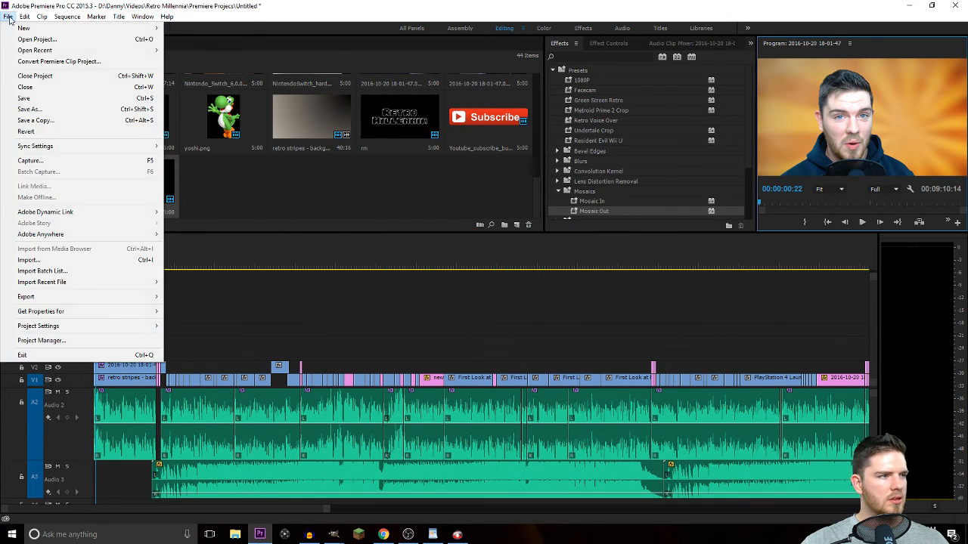
left_click(30, 108)
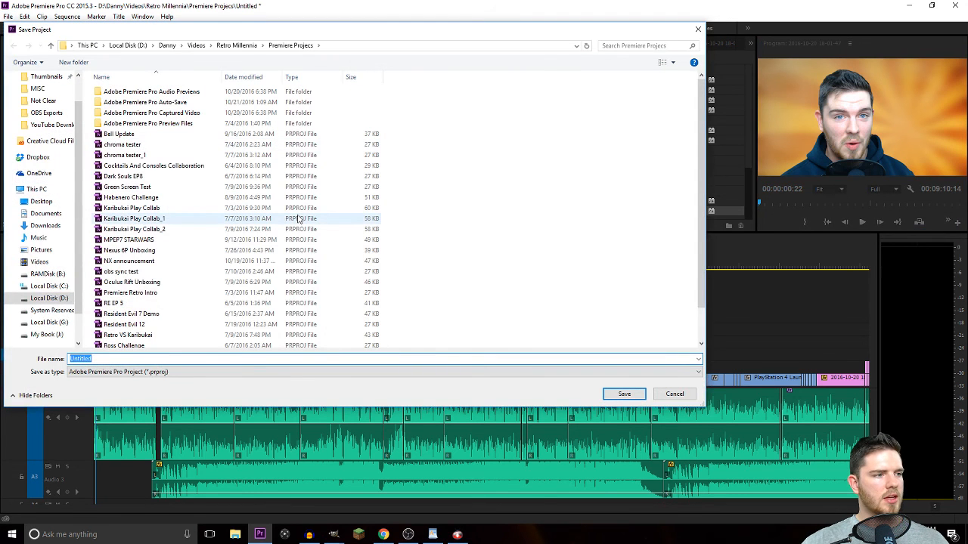
type("N")
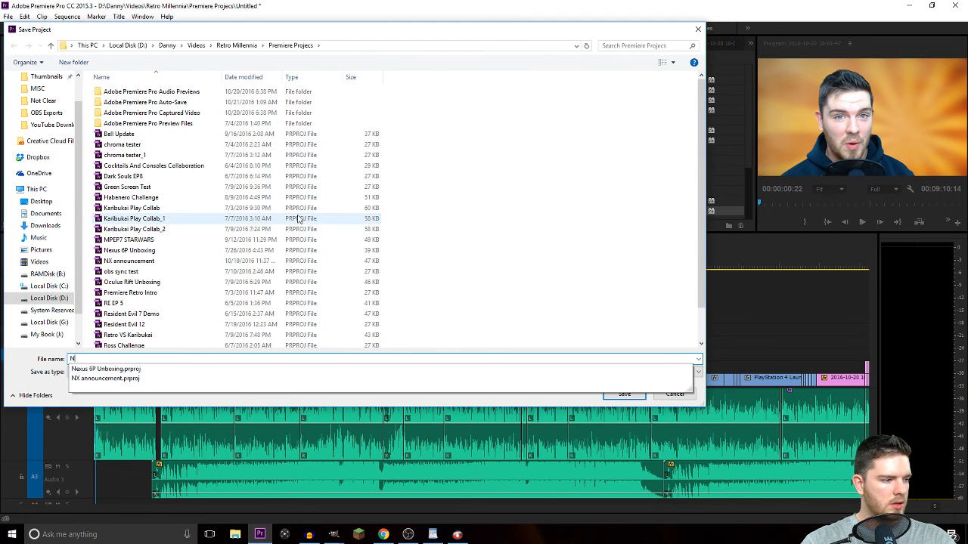
type("intendo ")
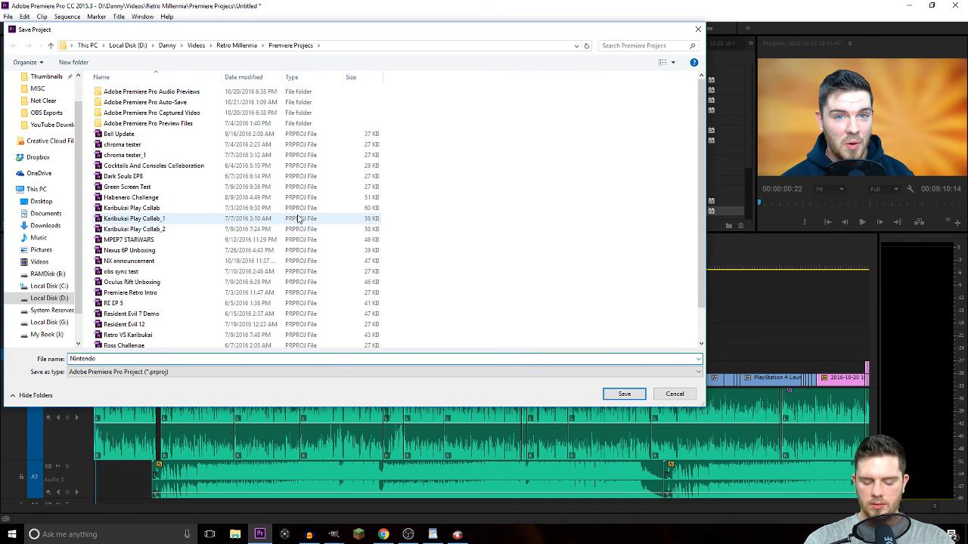
type("Switch T")
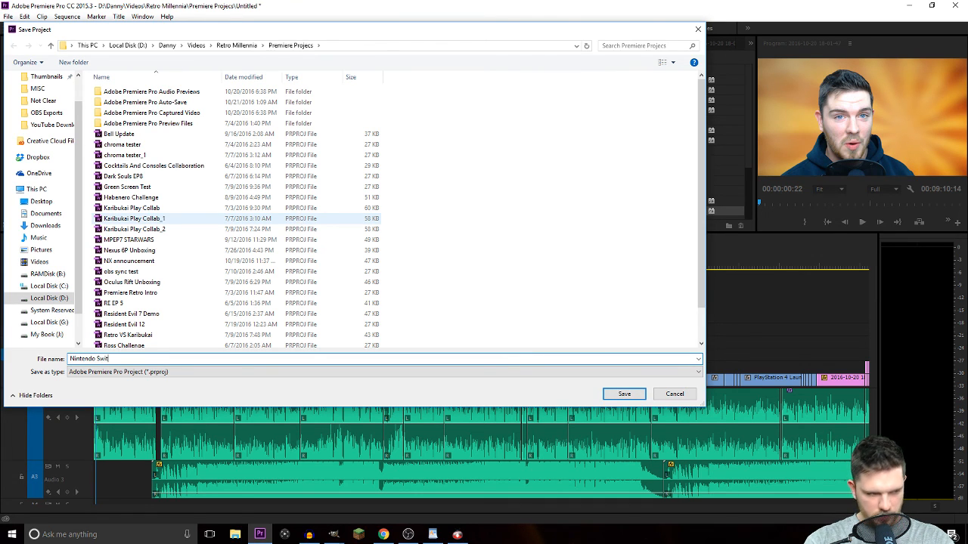
type("op 5")
key("Return")
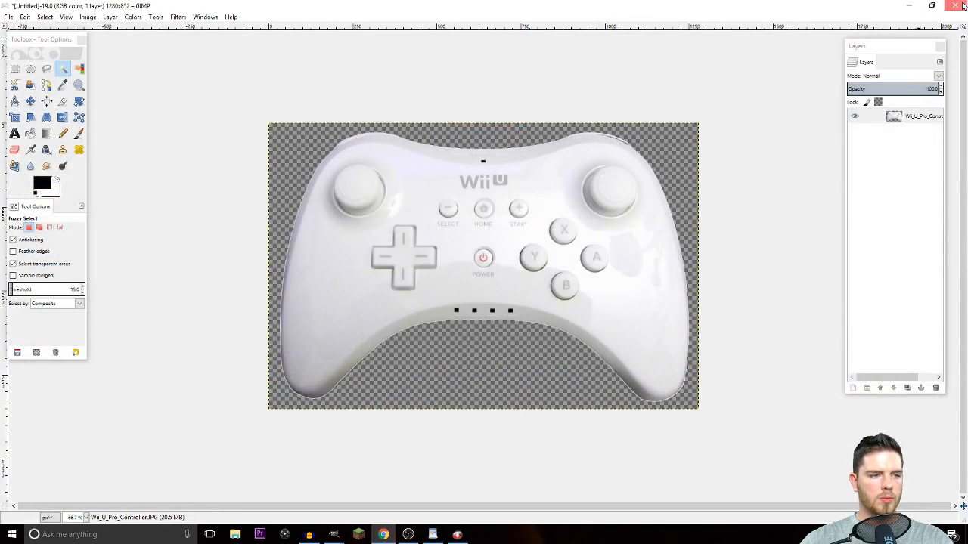
Close the Wii U controller and Top 5 thumbnail images in GIMP without saving, and quit GIMP and YTD Video Downloader.
left_click(962, 5)
left_click(495, 327)
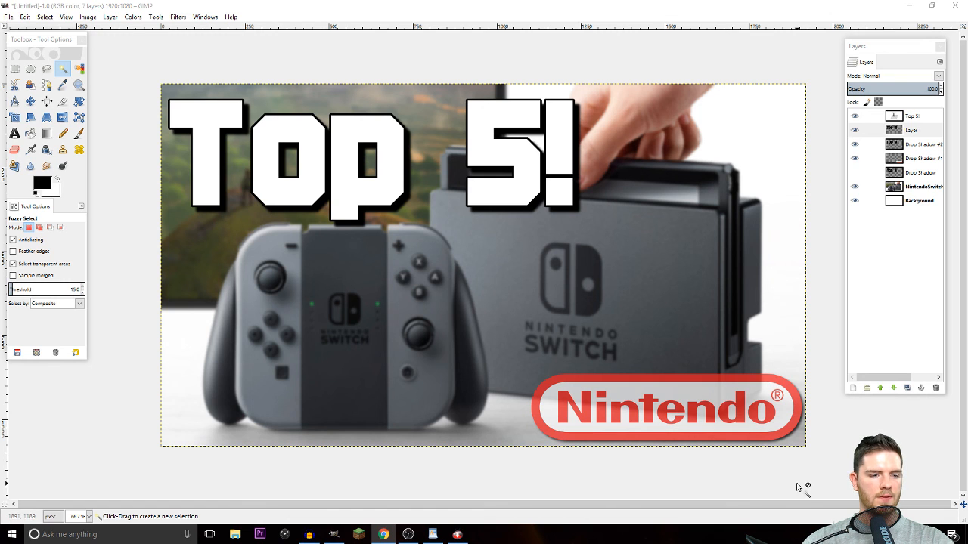
left_click(954, 6)
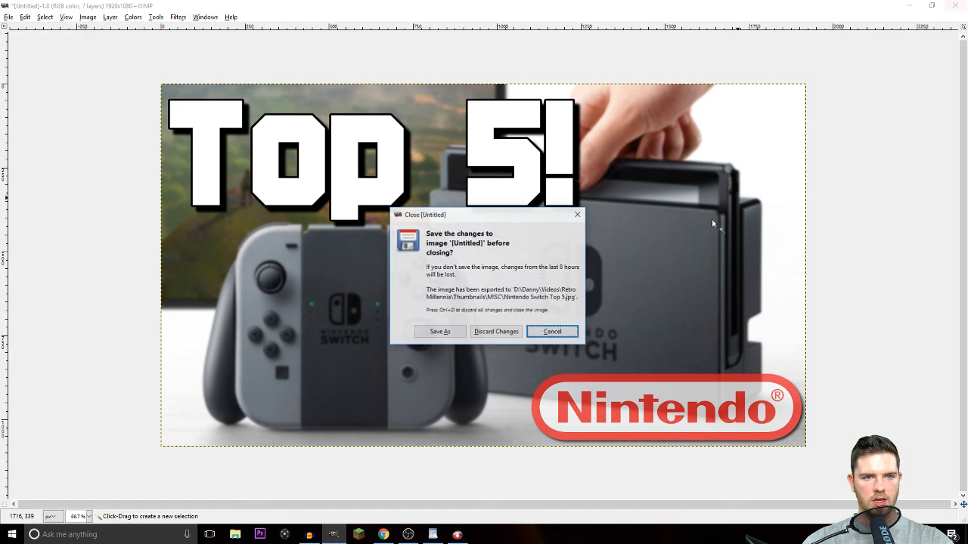
left_click(496, 331)
left_click(954, 5)
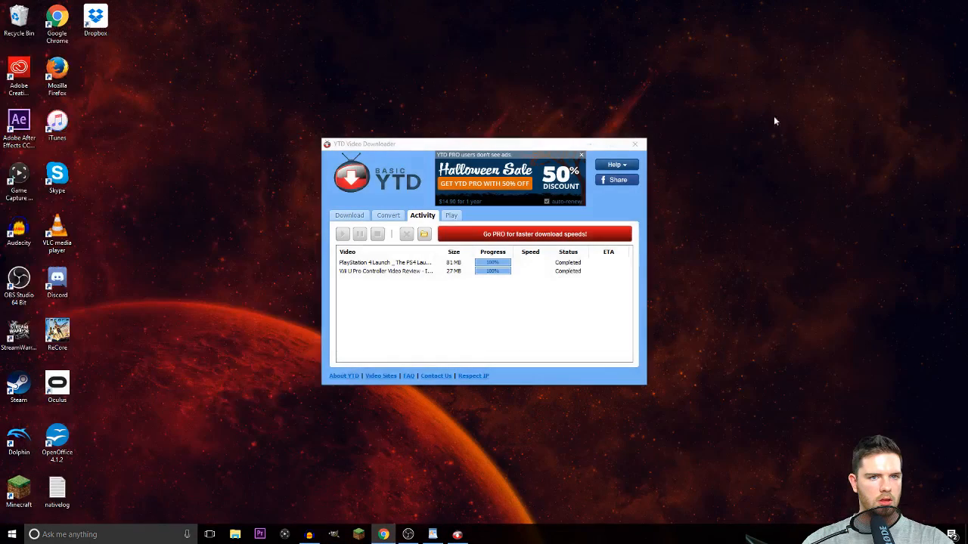
left_click(634, 143)
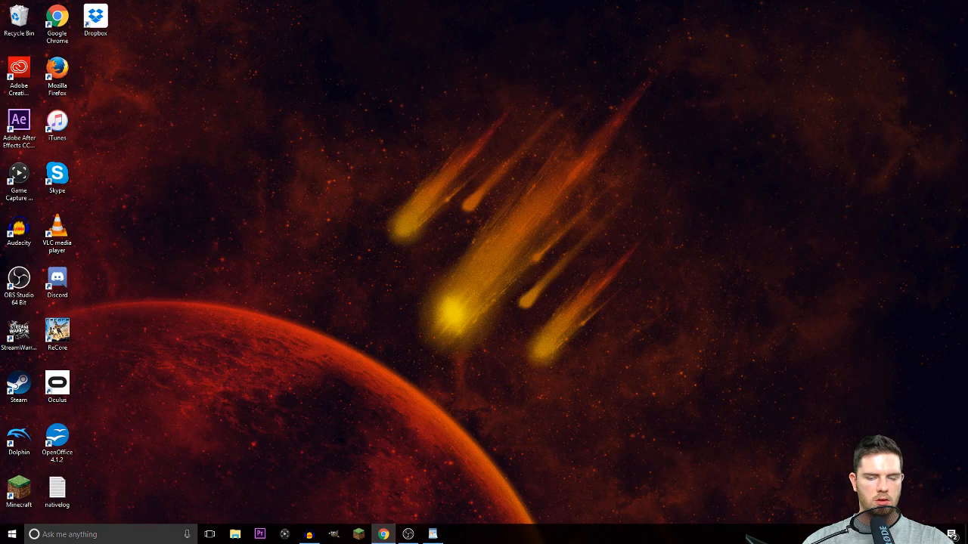